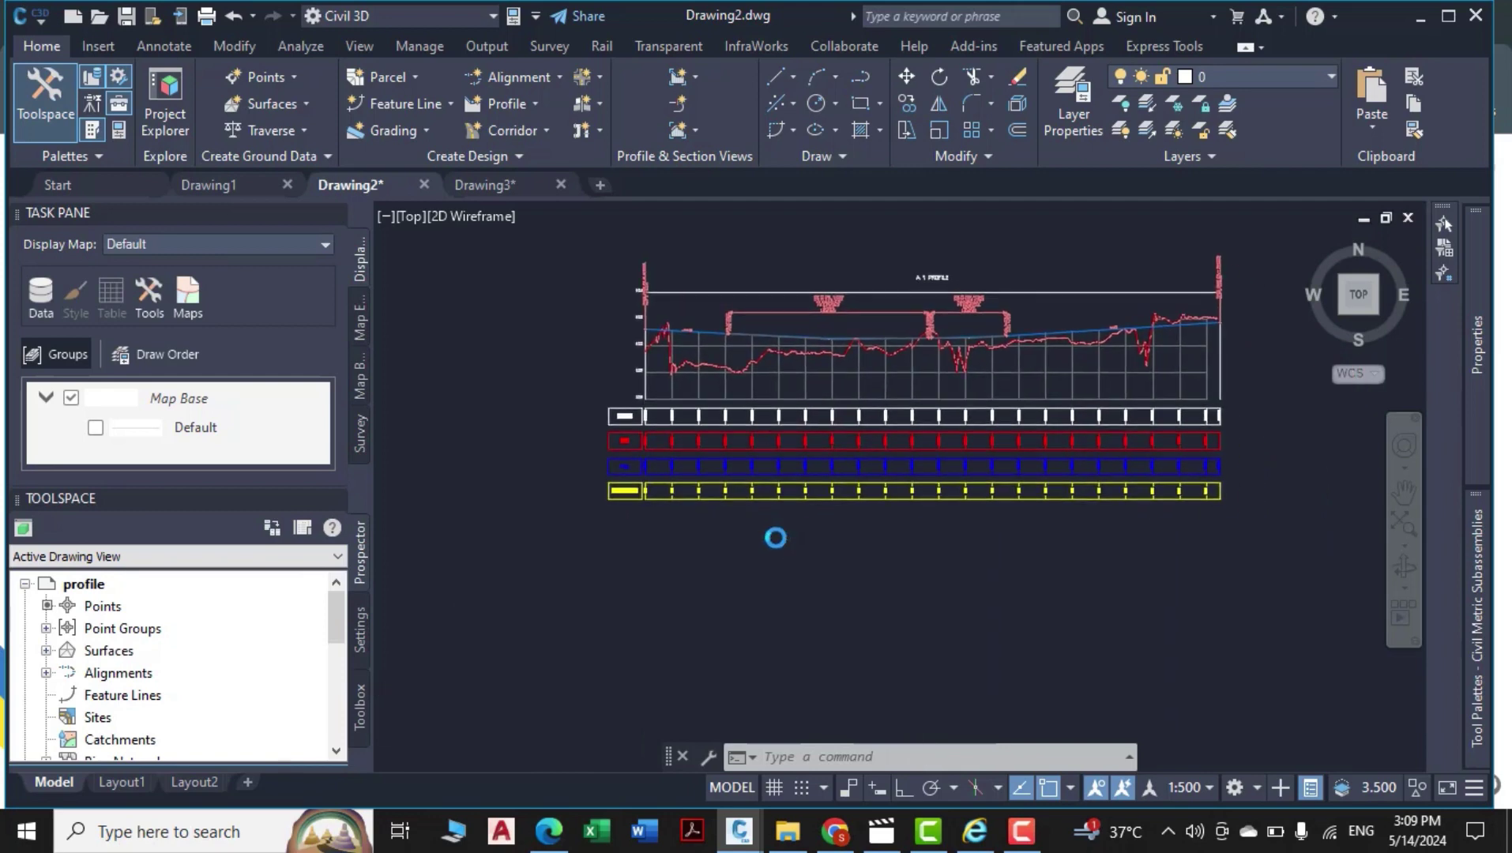
# Examine the profile view's station, NGL, PGL and cut-and-fill bands, and the Asembly, Coridor and Sample Line text notes.
pyautogui.scroll(6, 624, 414)
pyautogui.moveTo(640, 522); pyautogui.dragTo(620, 452, button='middle')
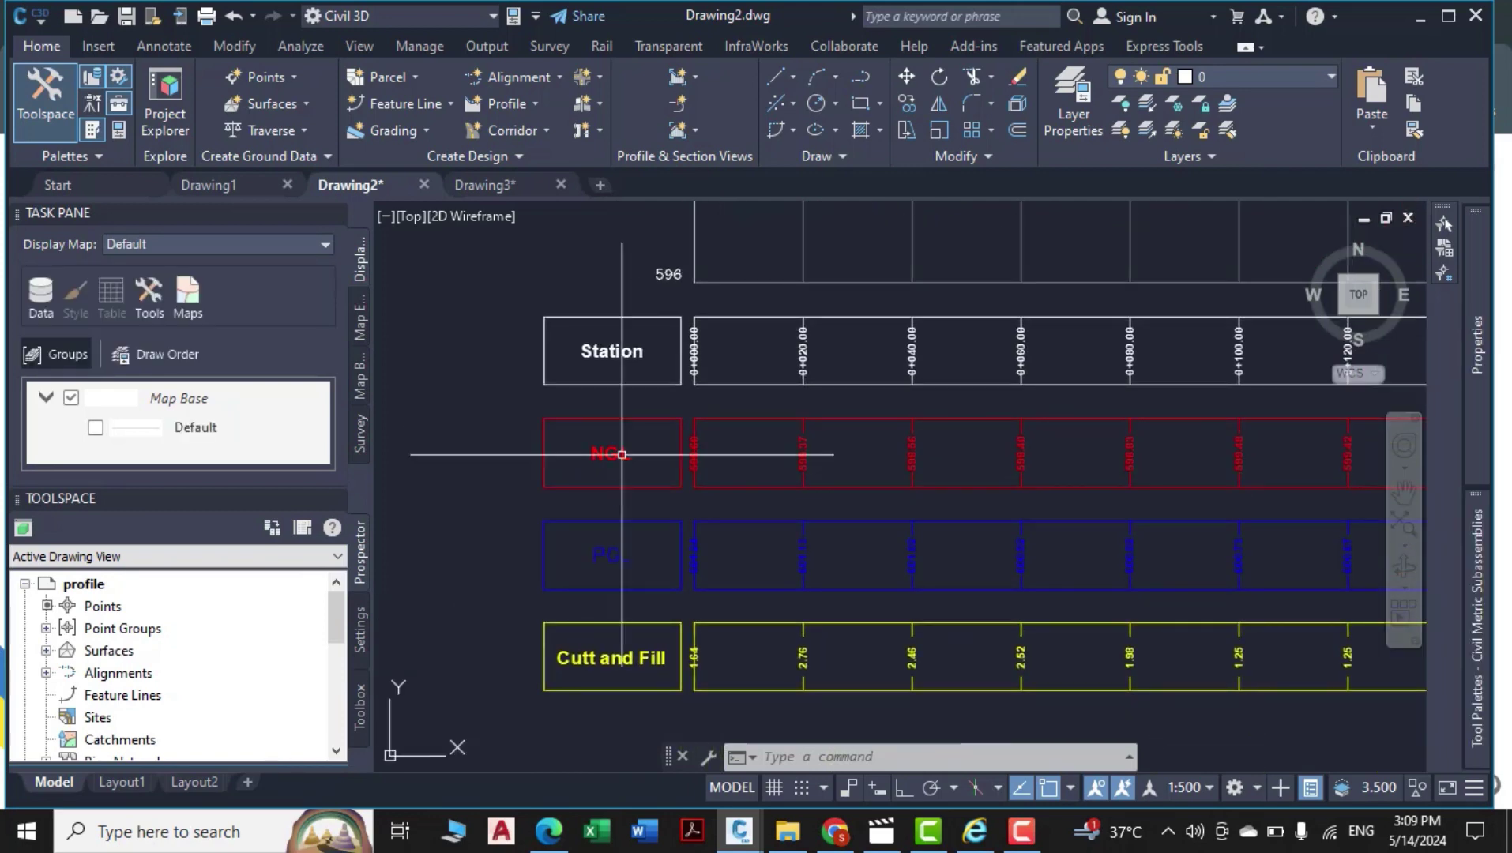
pyautogui.scroll(-2, 657, 531)
pyautogui.moveTo(790, 585); pyautogui.dragTo(619, 530, button='middle')
pyautogui.scroll(-6, 768, 564)
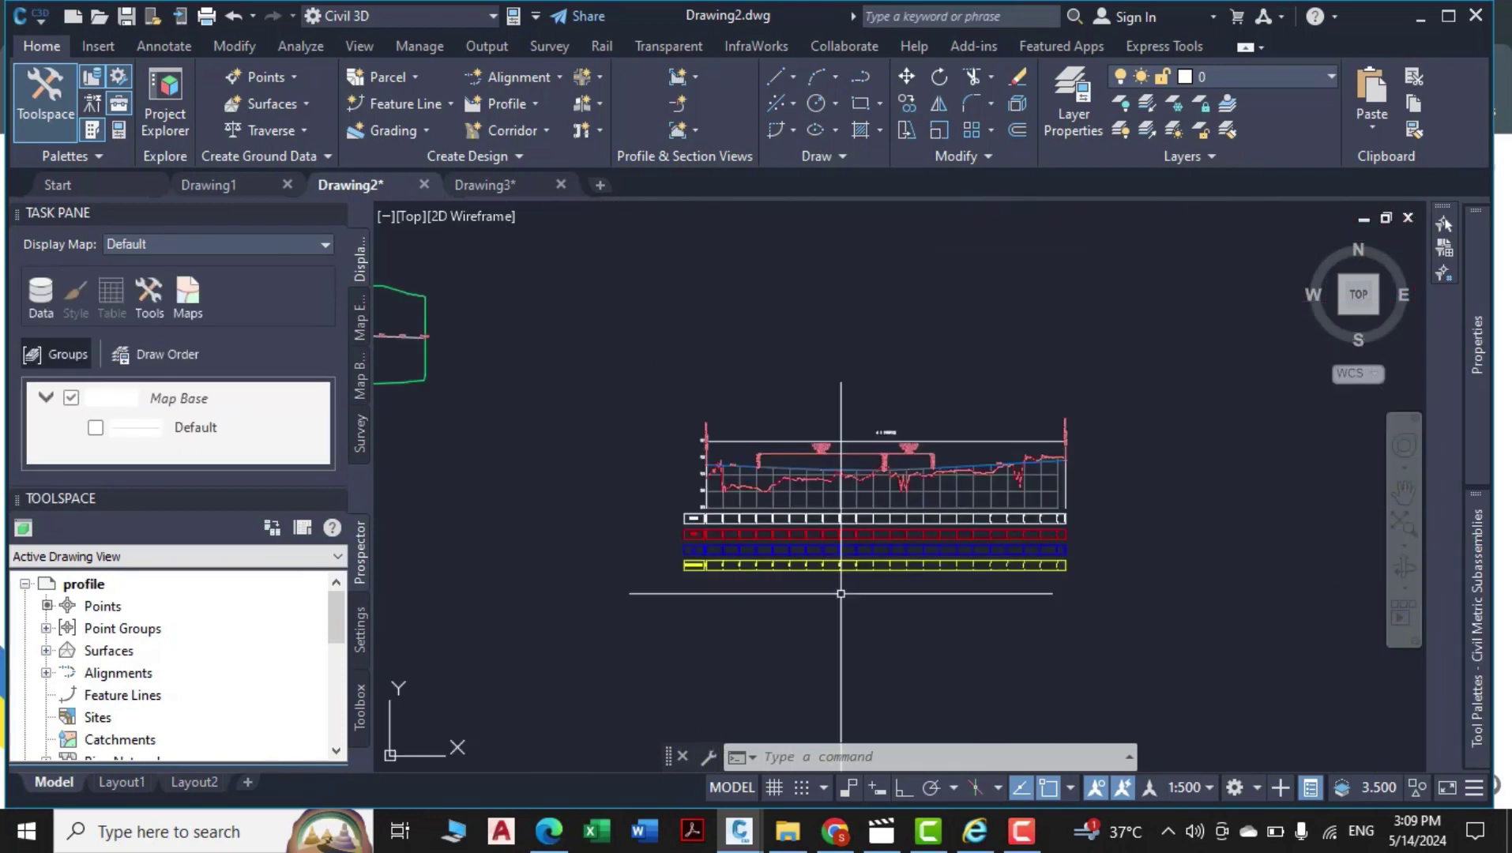
pyautogui.moveTo(842, 592); pyautogui.dragTo(1041, 660, button='middle')
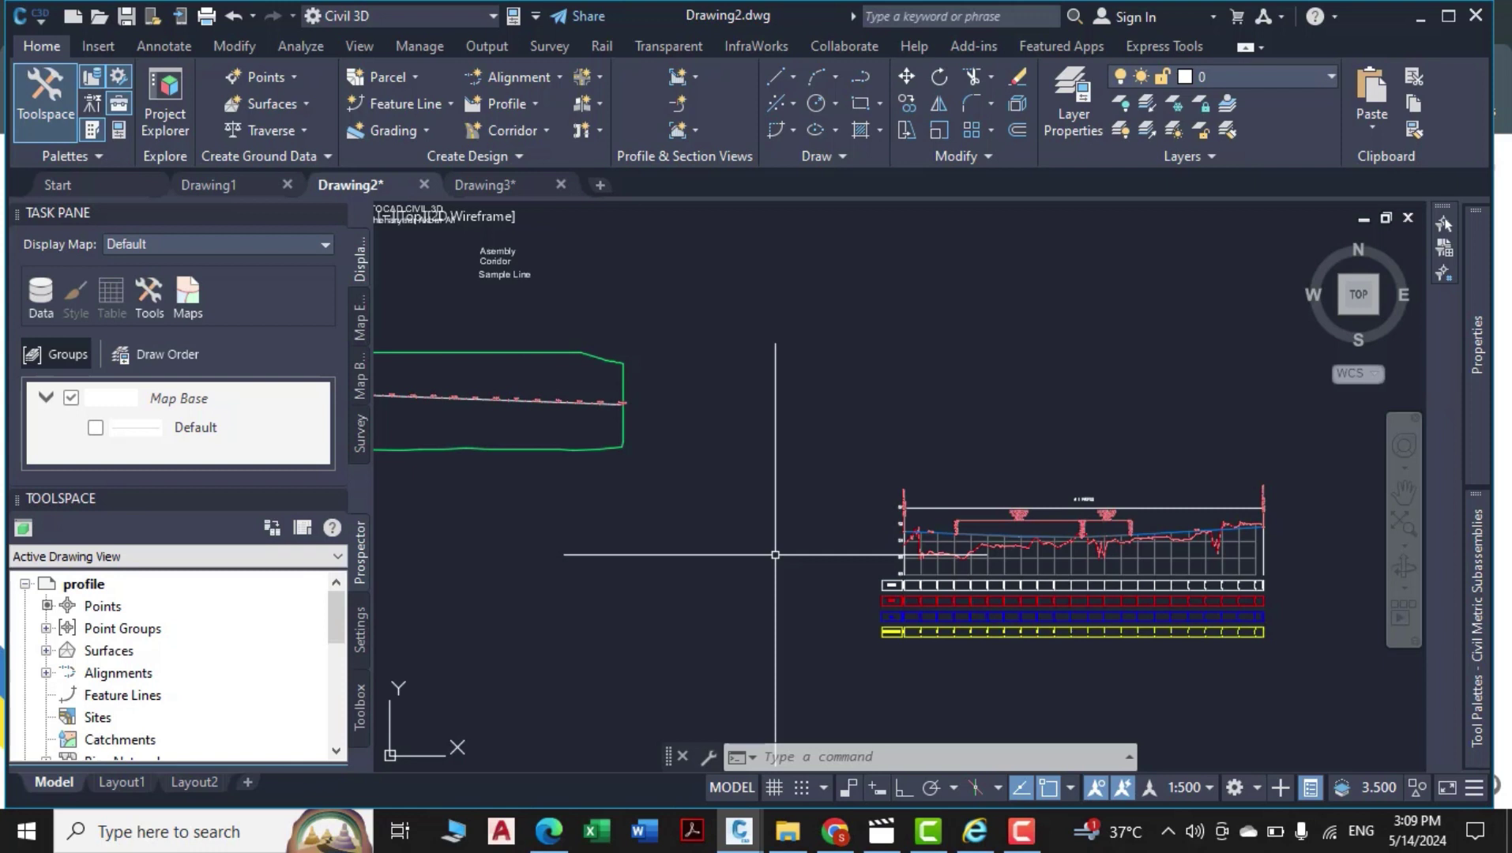
pyautogui.scroll(4, 539, 276)
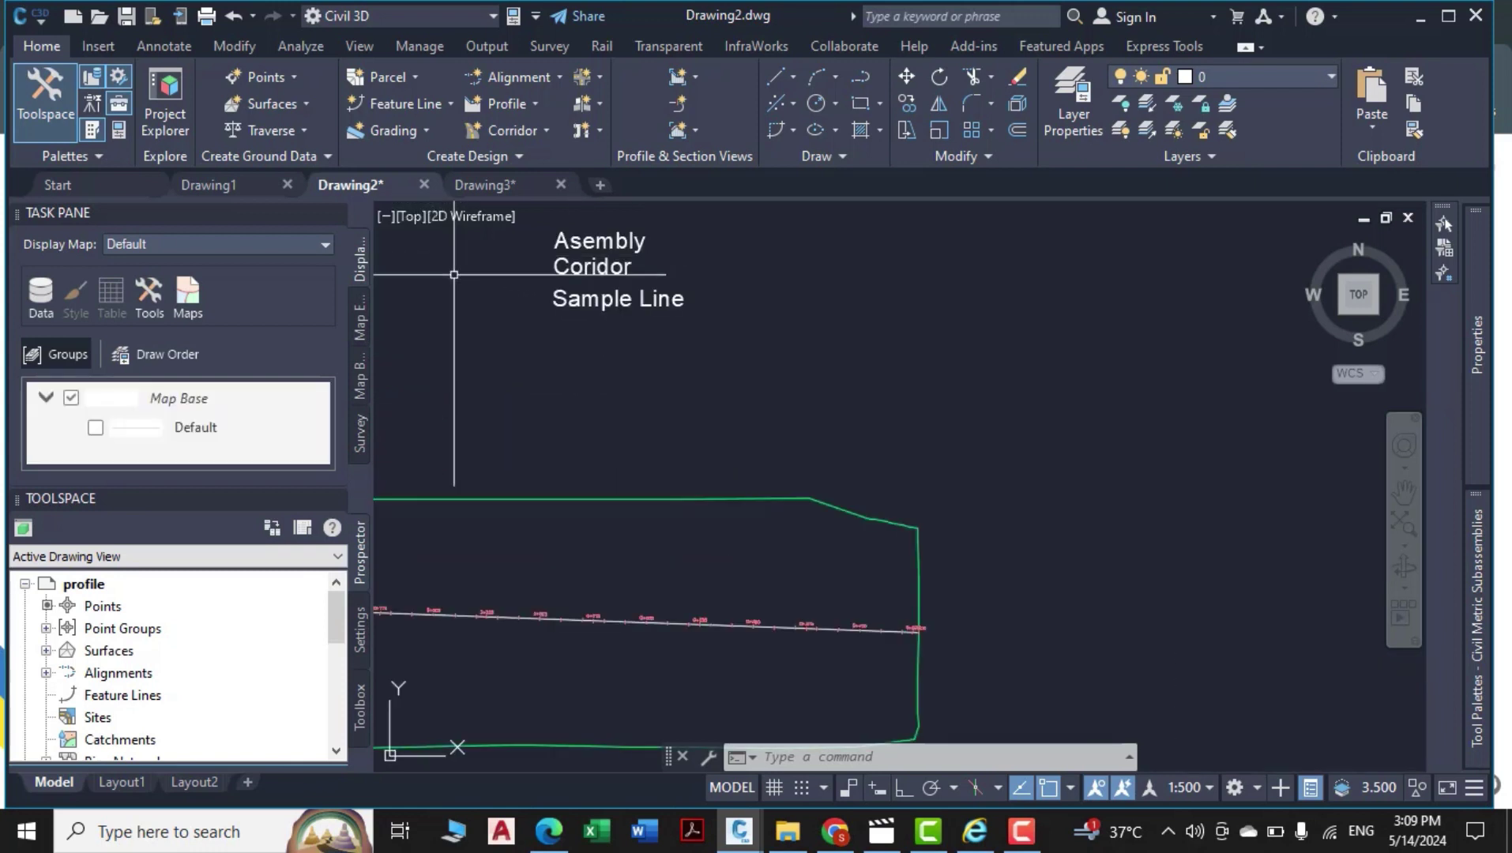
pyautogui.moveTo(539, 276); pyautogui.dragTo(507, 434, button='middle')
pyautogui.scroll(4, 620, 434)
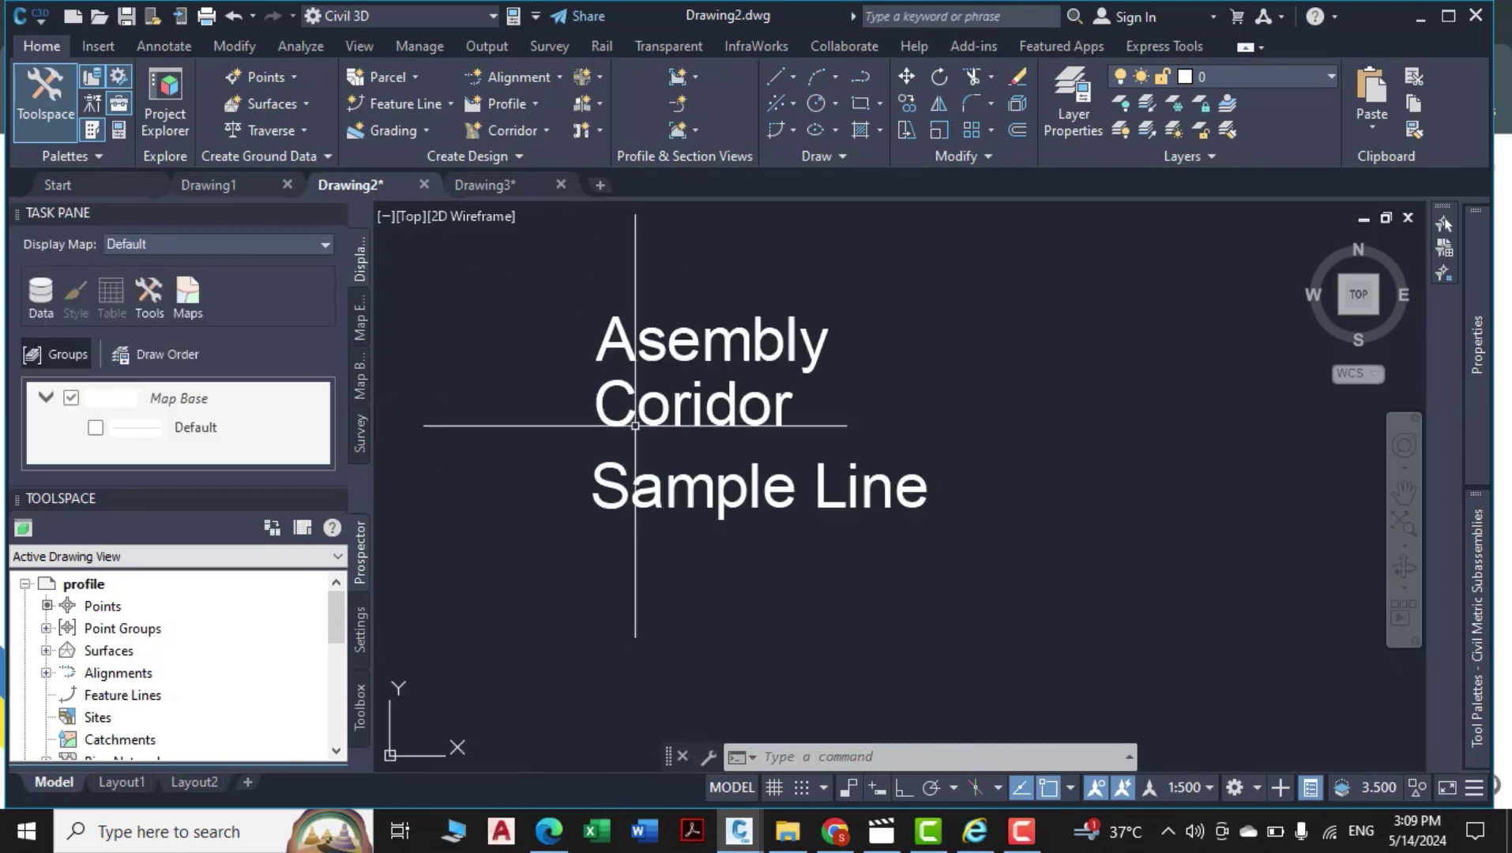
pyautogui.moveTo(637, 465); pyautogui.dragTo(604, 408, button='middle')
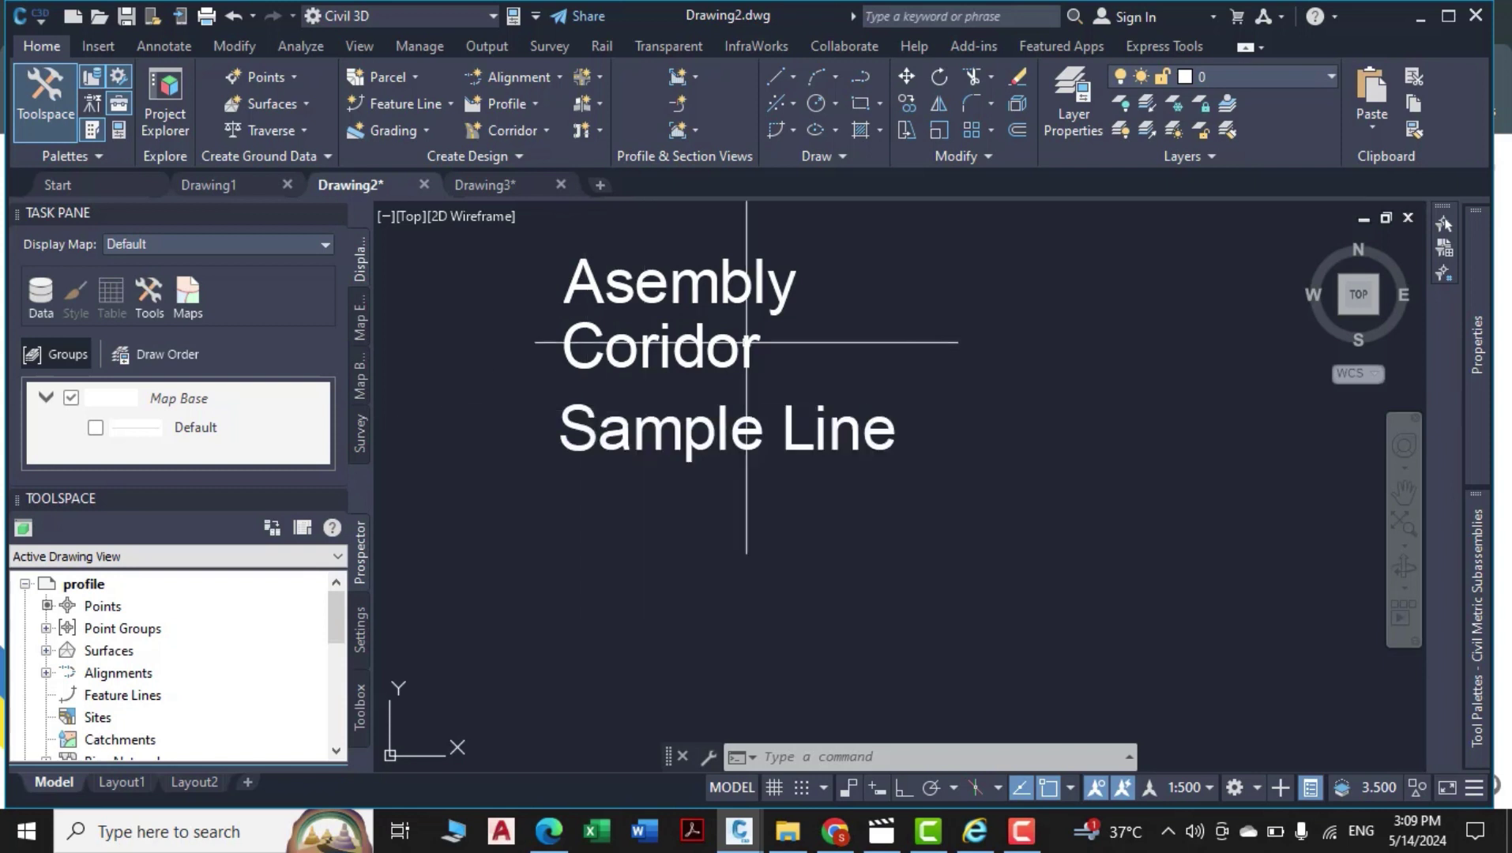
pyautogui.scroll(-5, 507, 323)
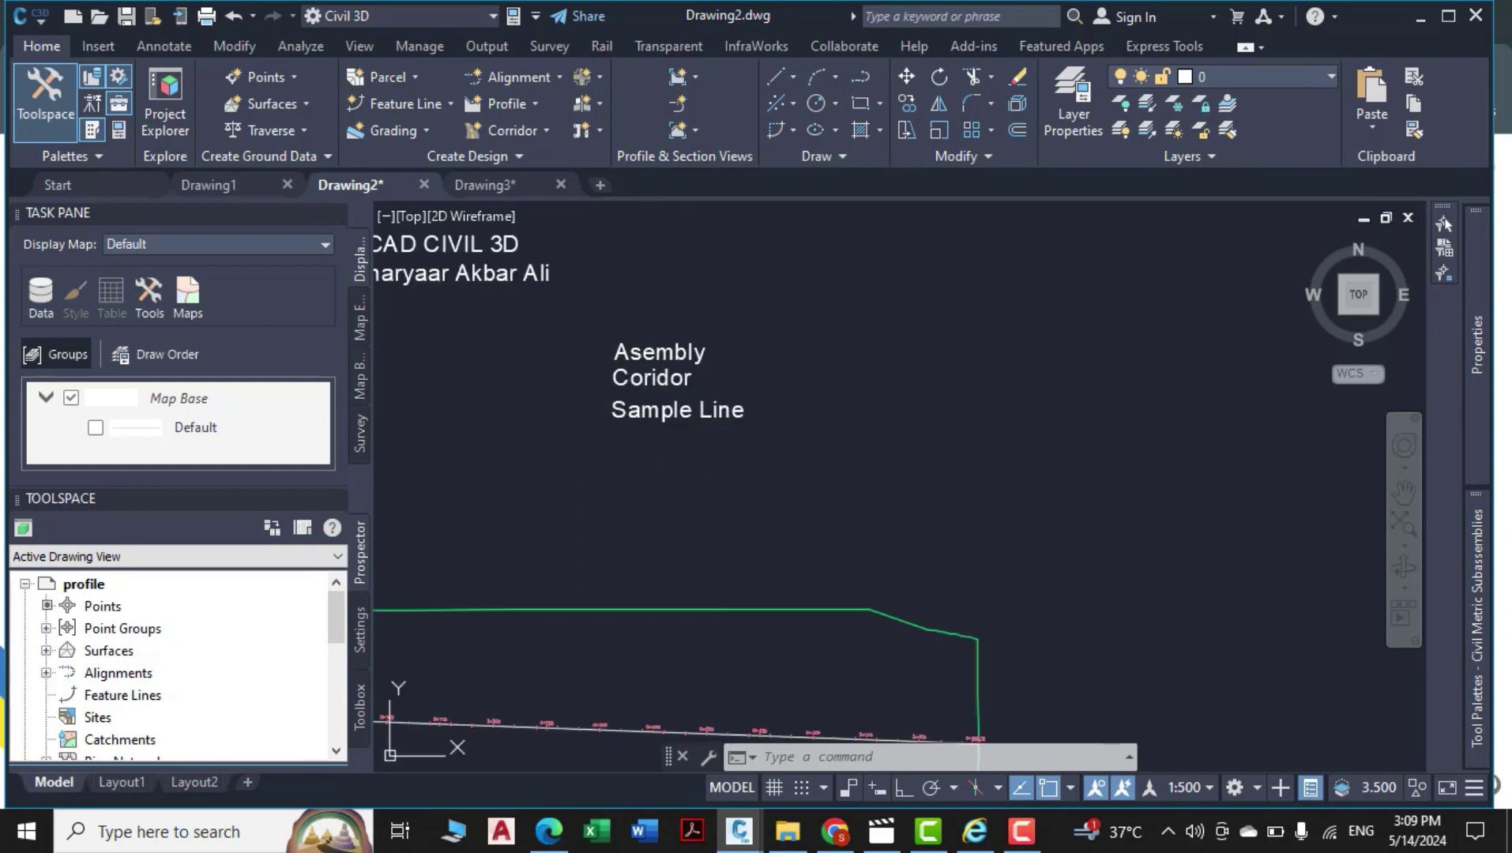
# Create an assembly named "Asembly 1" with type Other, the Basic assembly style and the All Codes code set style.
pyautogui.click(593, 102)
pyautogui.click(654, 141)
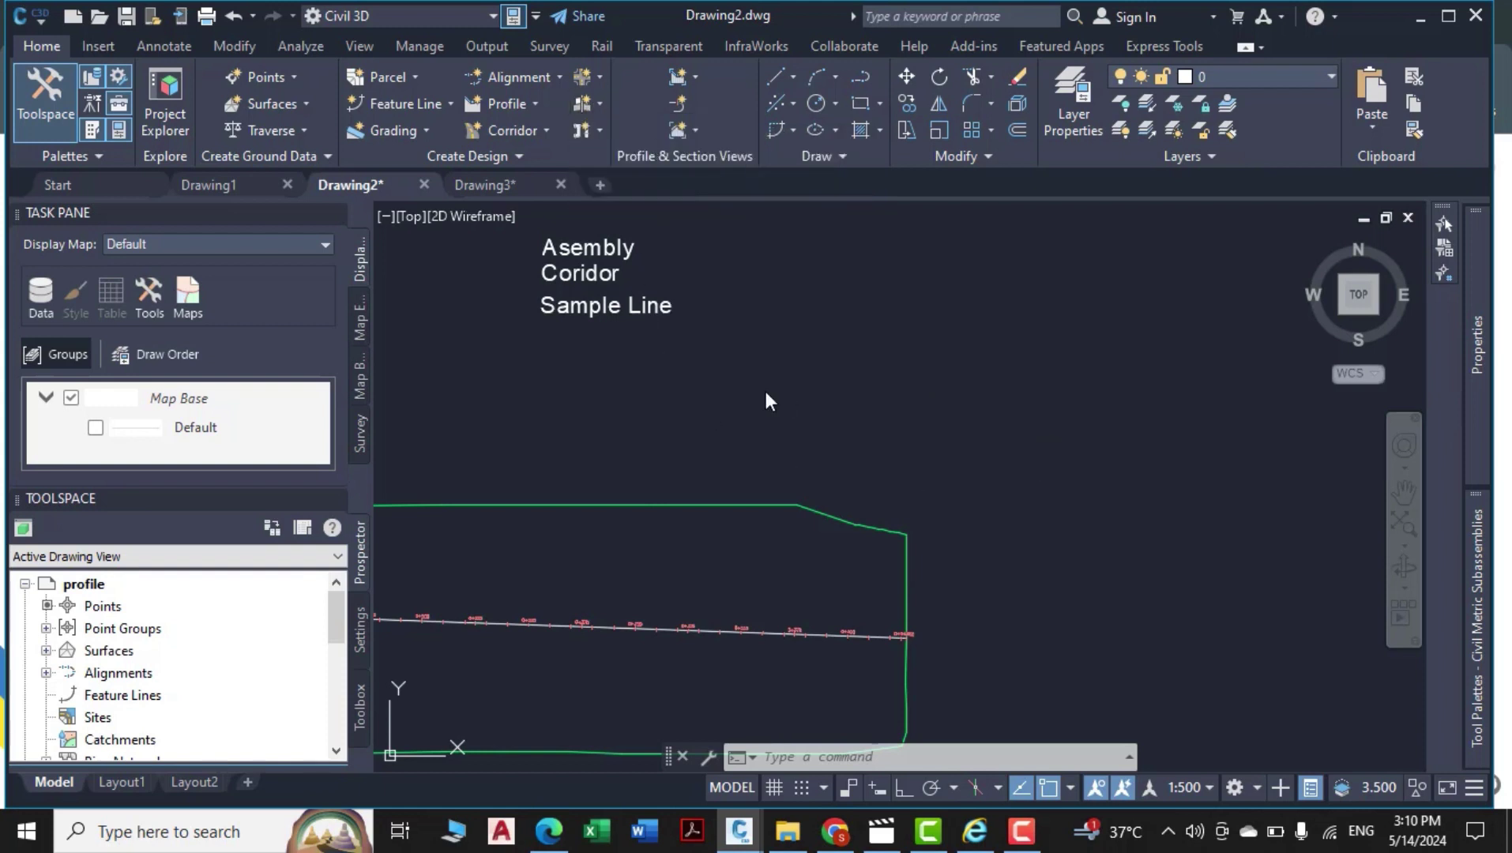
pyautogui.write('a')
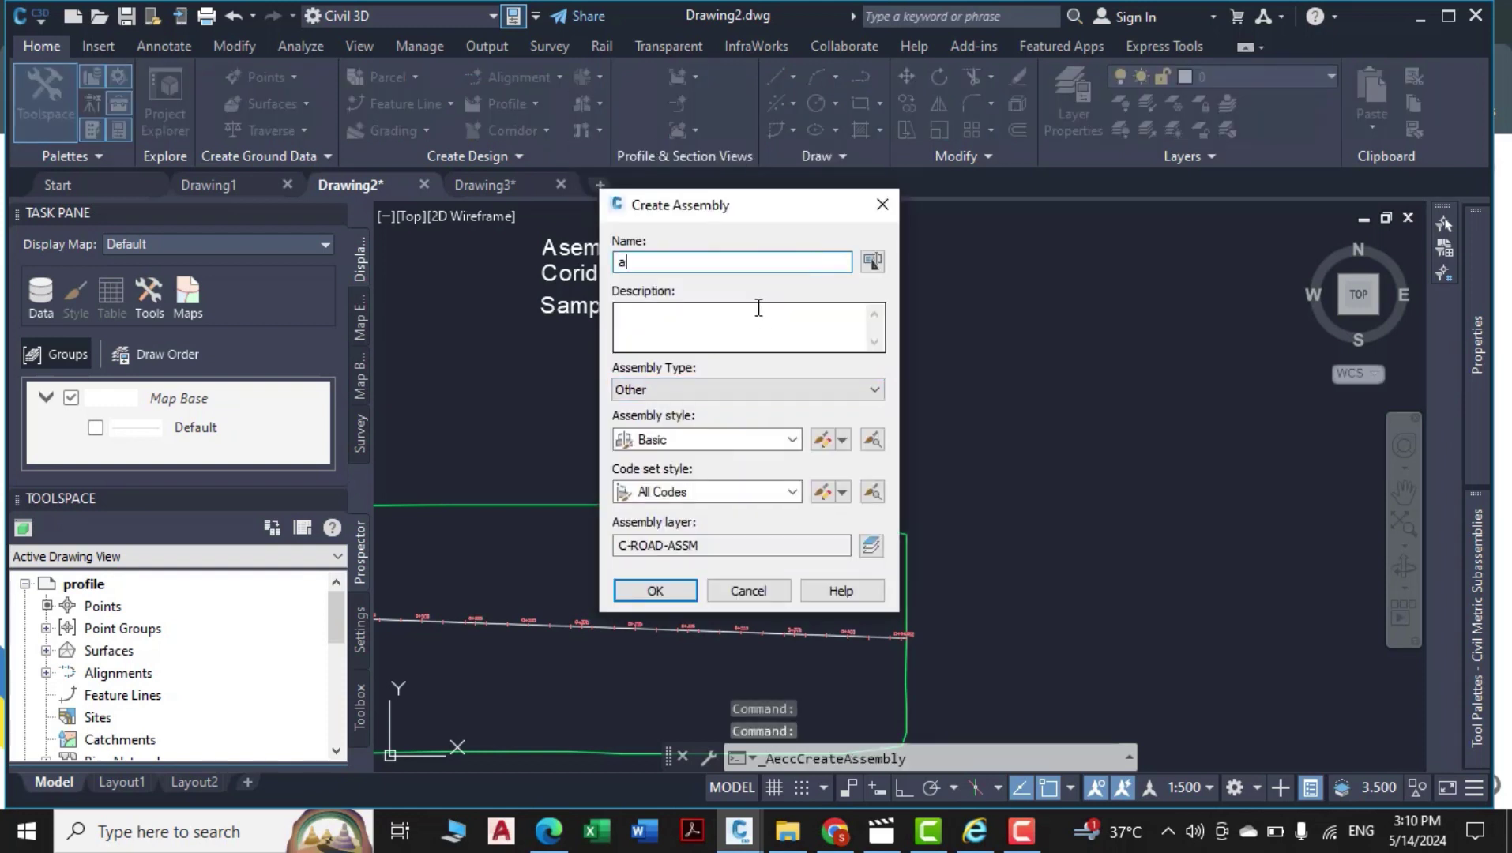
pyautogui.write('semb')
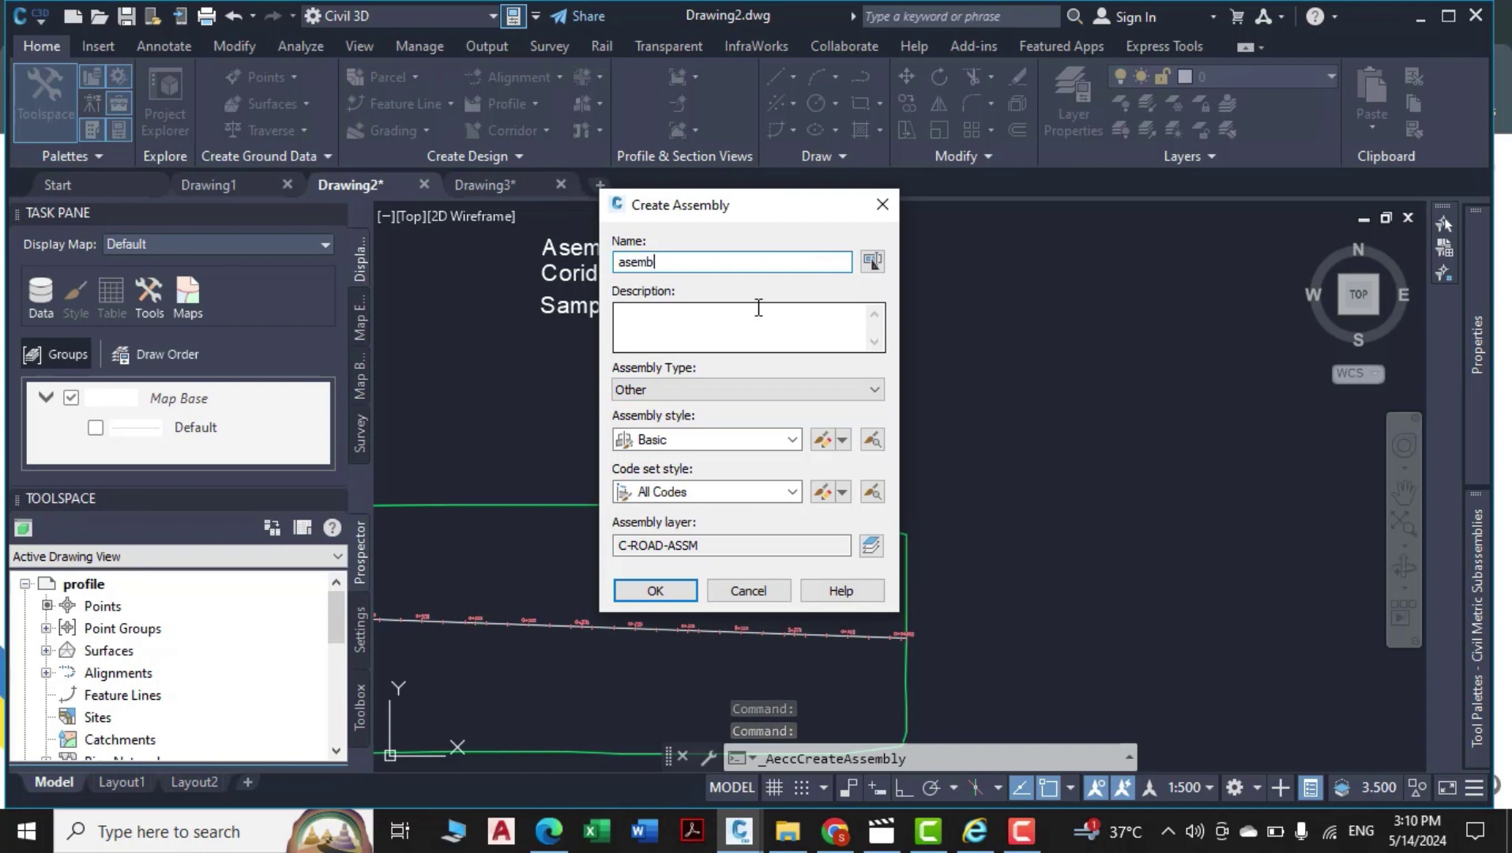
pyautogui.write('ly')
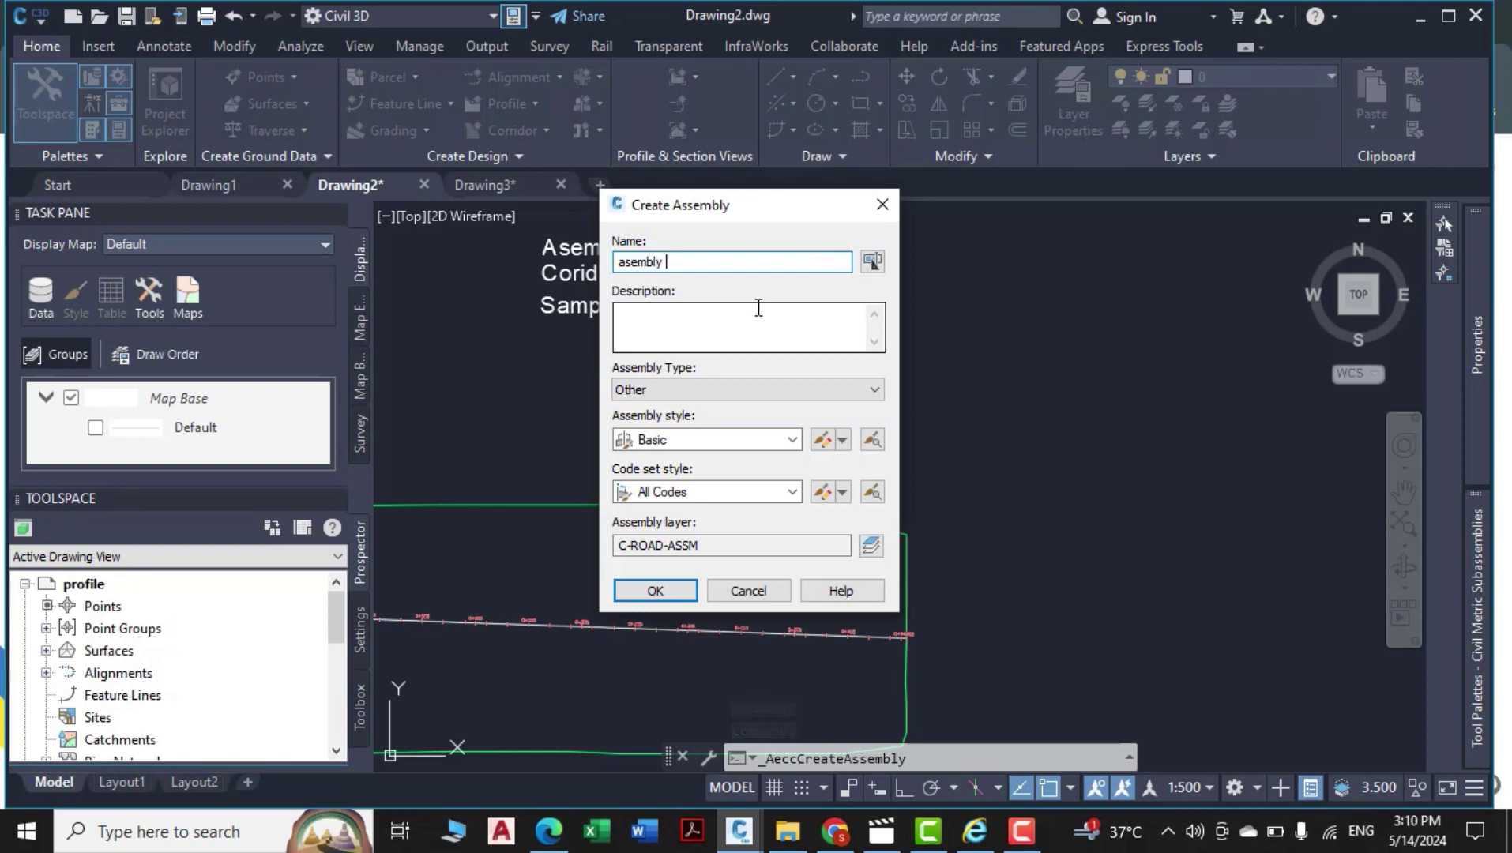
pyautogui.write(' 1')
pyautogui.press('Home')
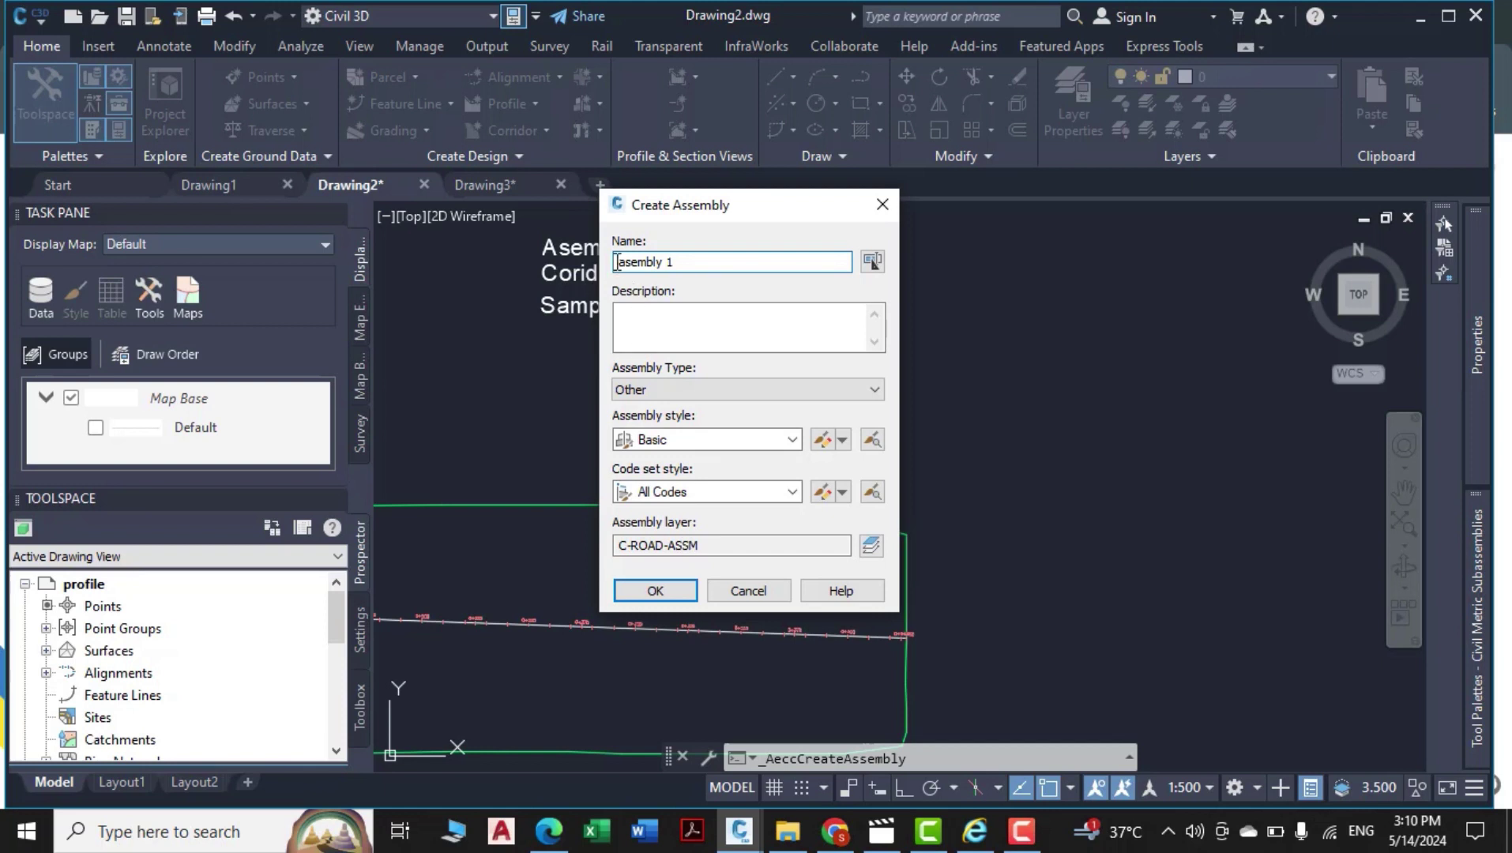
pyautogui.press('Delete')
pyautogui.write('As')
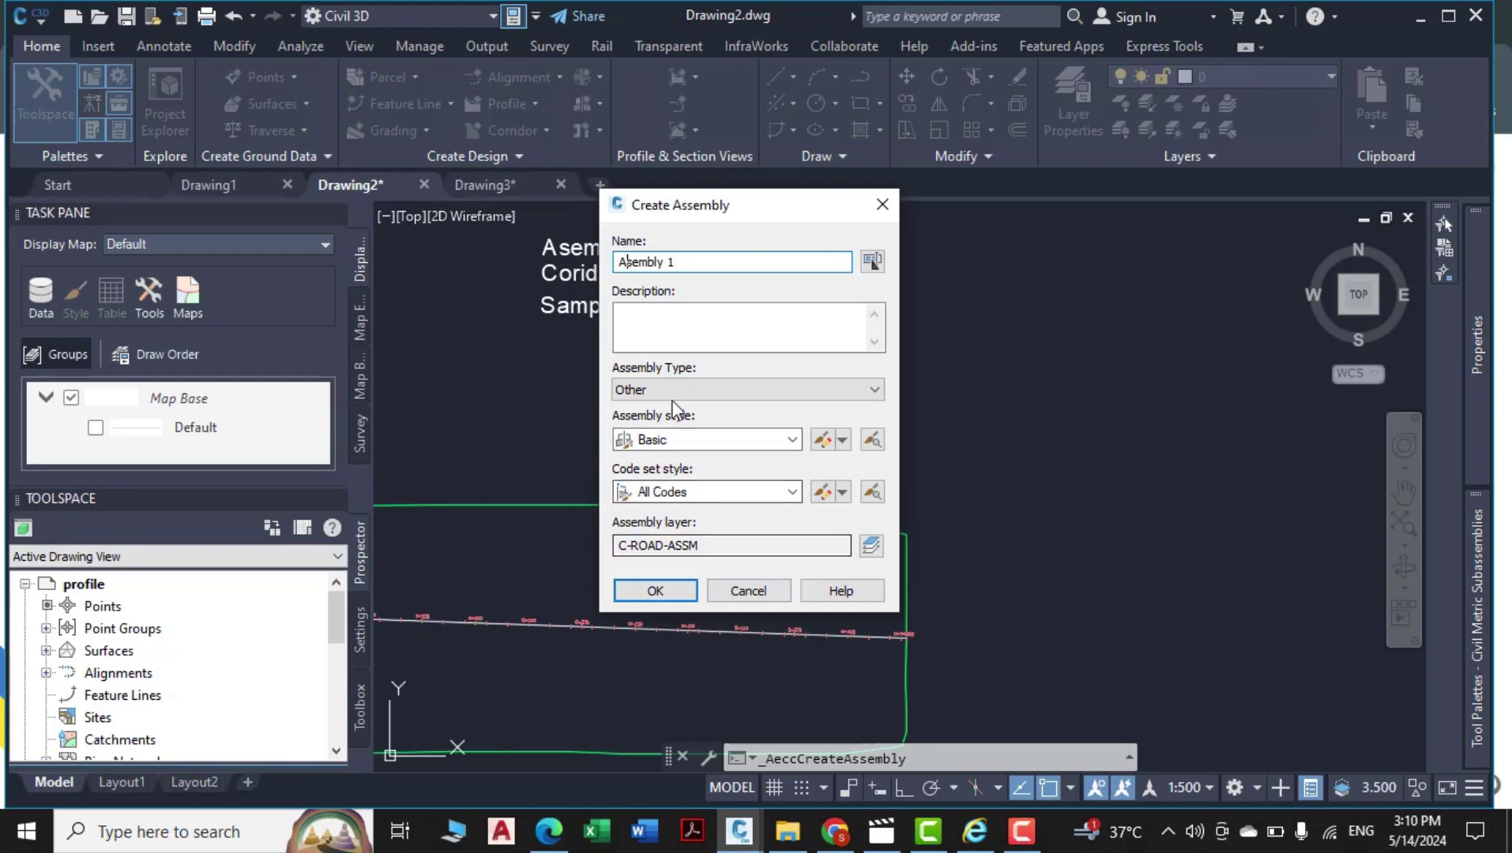
pyautogui.click(680, 593)
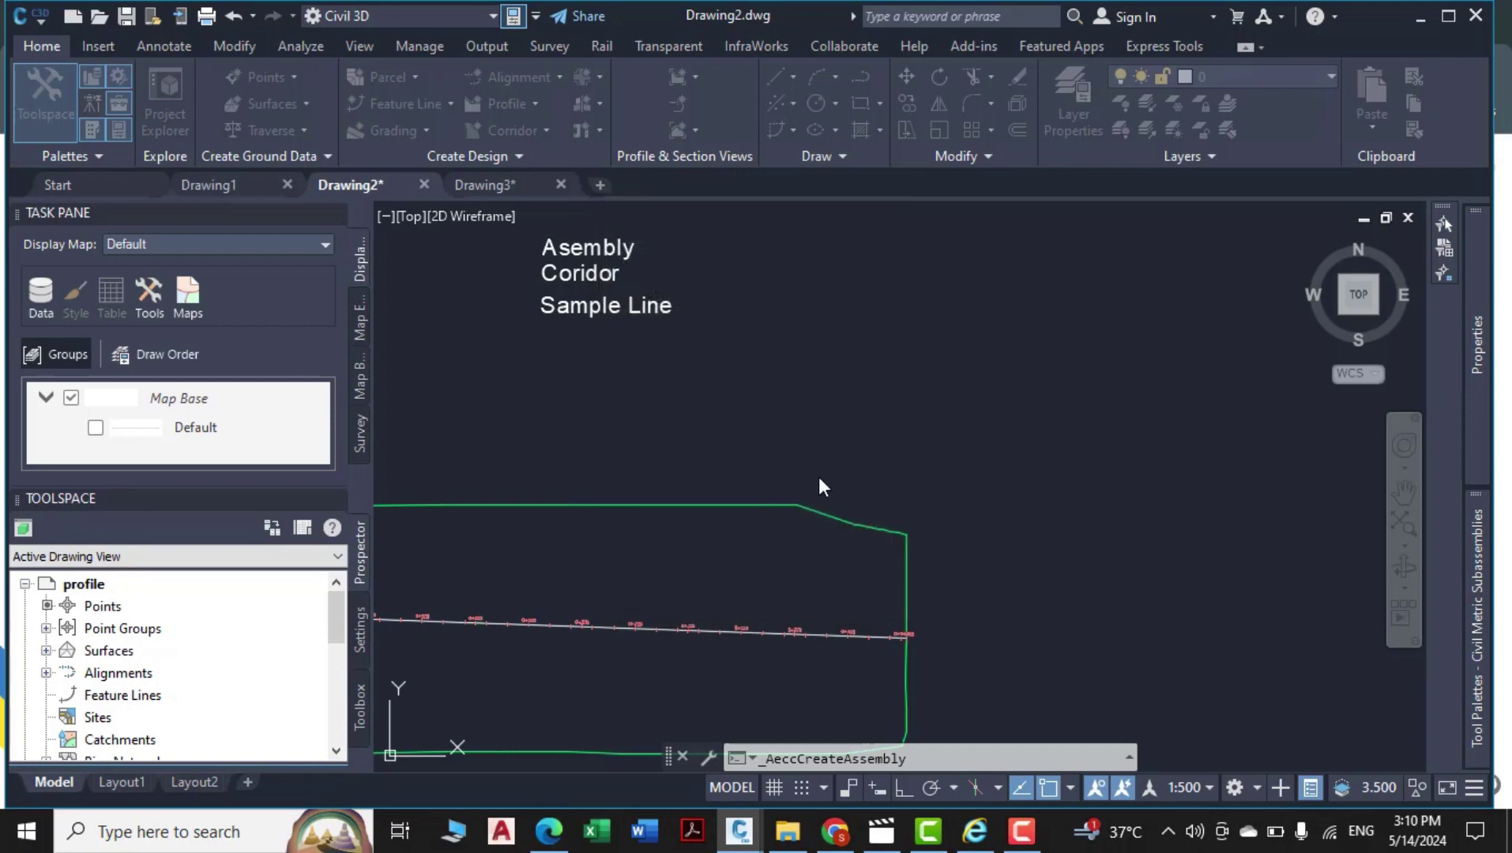
# Place the assembly baseline in an empty area of model space, clear of the alignment and profile view.
pyautogui.scroll(-4, 818, 478)
pyautogui.moveTo(981, 547); pyautogui.dragTo(816, 150, button='middle')
pyautogui.moveTo(700, 556); pyautogui.dragTo(828, 699, button='middle')
pyautogui.click(665, 435)
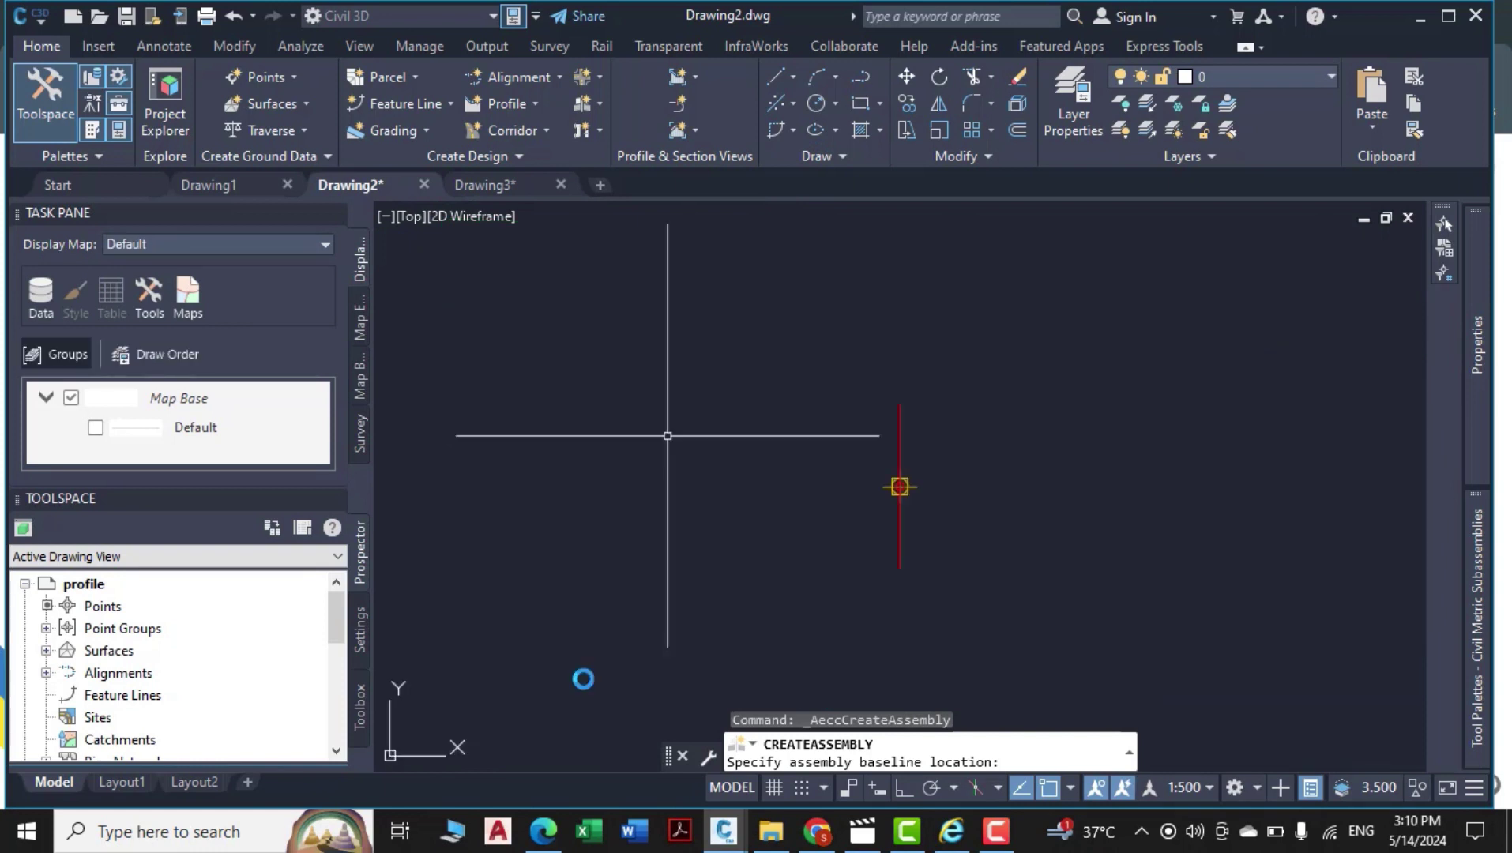
pyautogui.scroll(4, 908, 499)
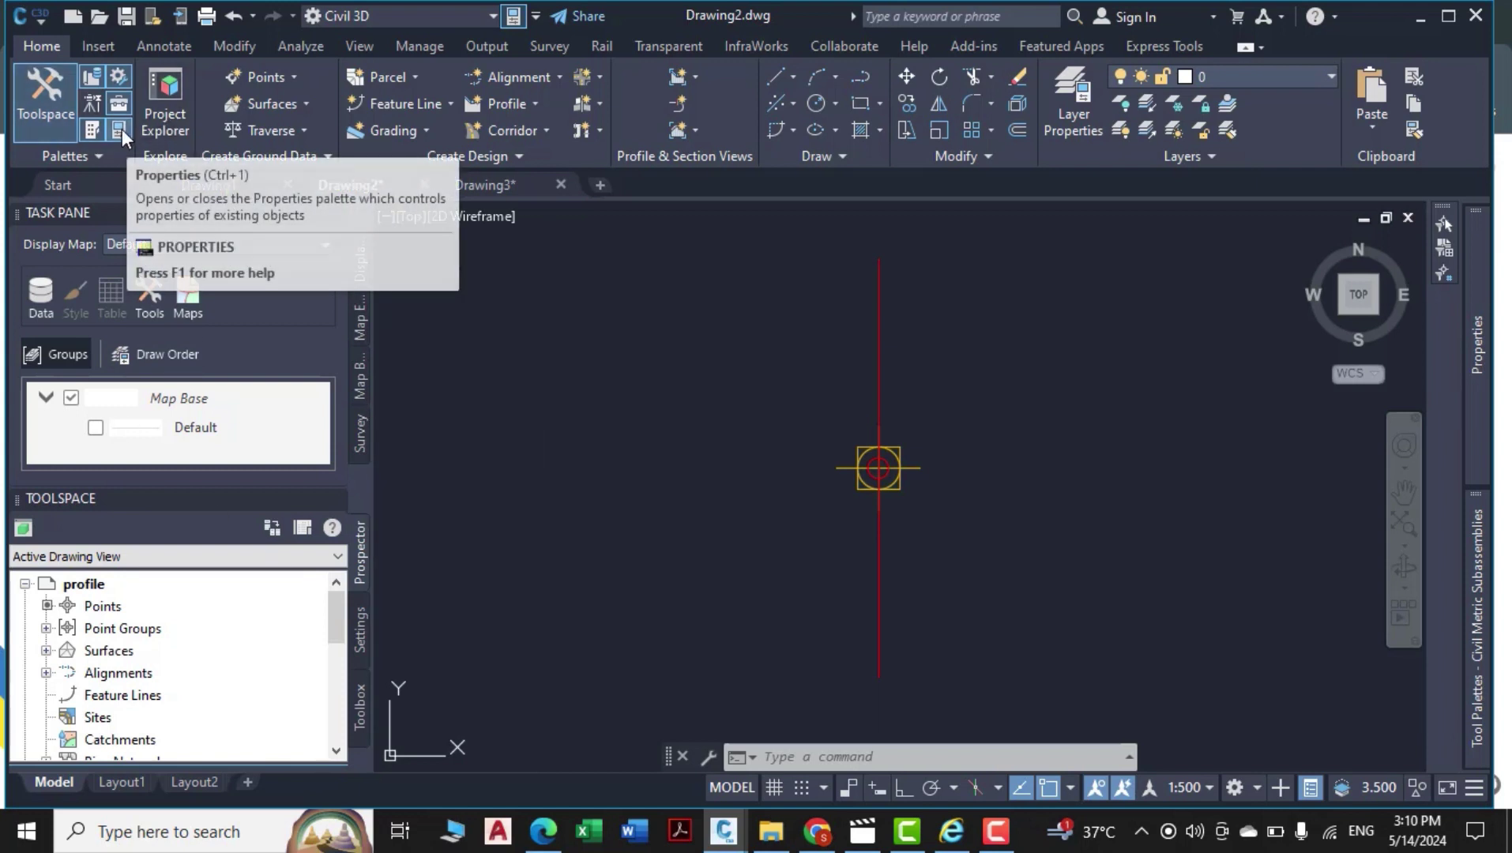
# Attach a LaneSuperelevationAOR subassembly from the metric lanes set to the assembly's baseline marker point.
pyautogui.moveTo(1481, 693)
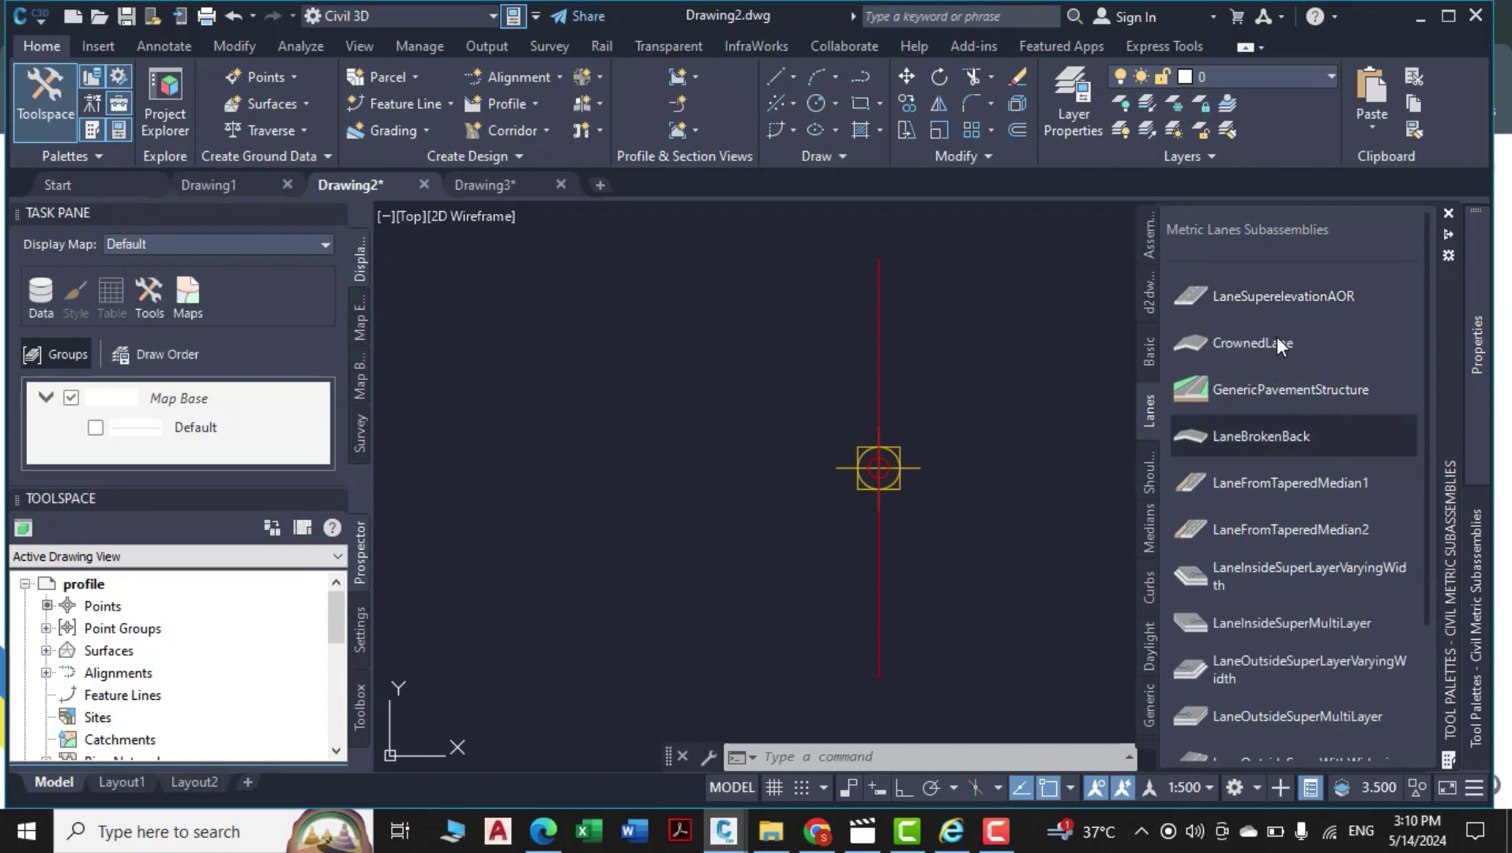
pyautogui.click(1286, 295)
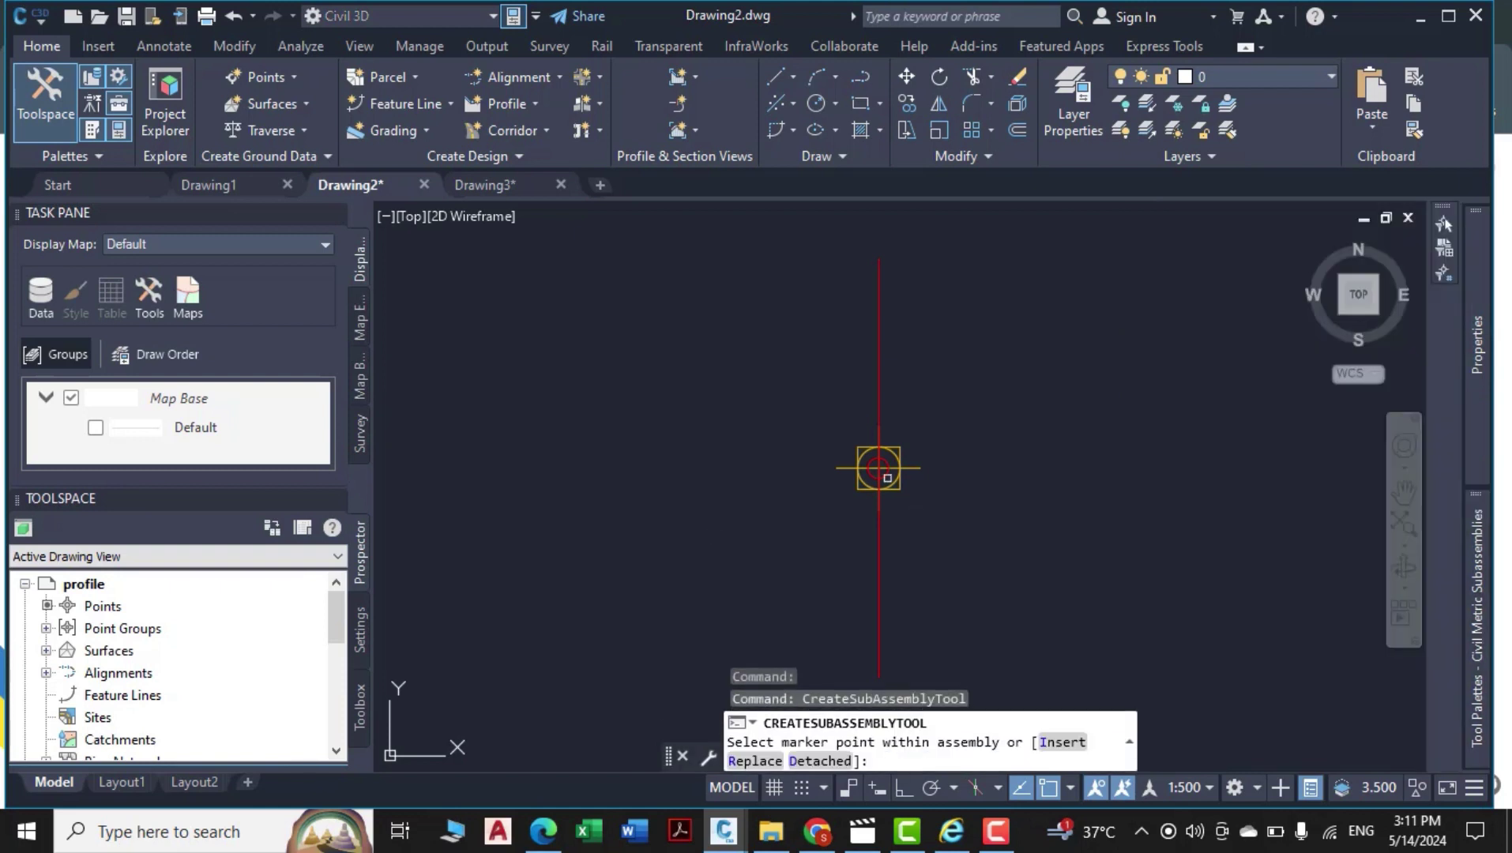
pyautogui.click(878, 468)
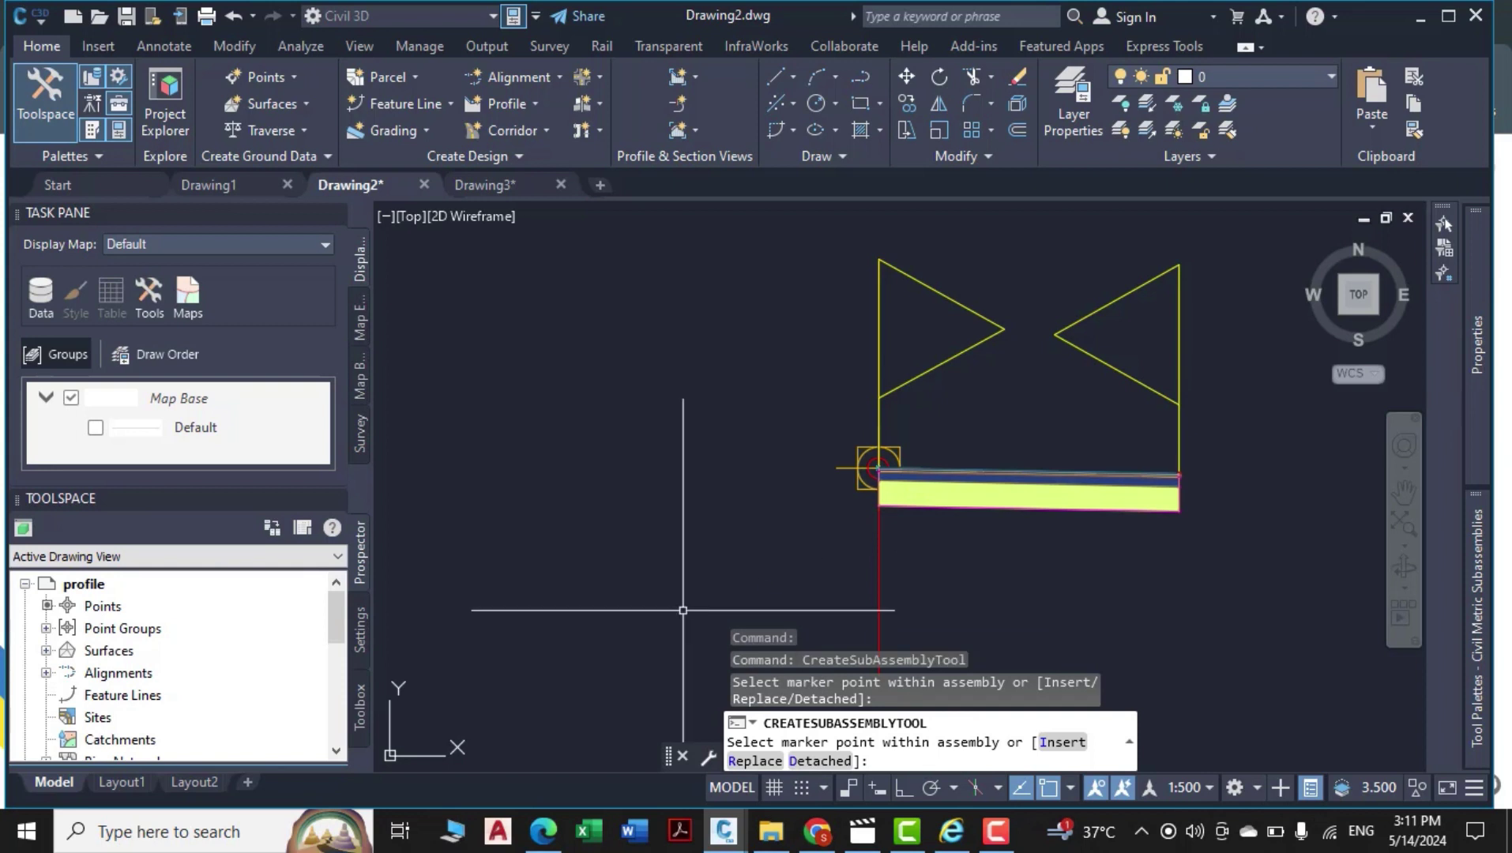
pyautogui.press('Escape')
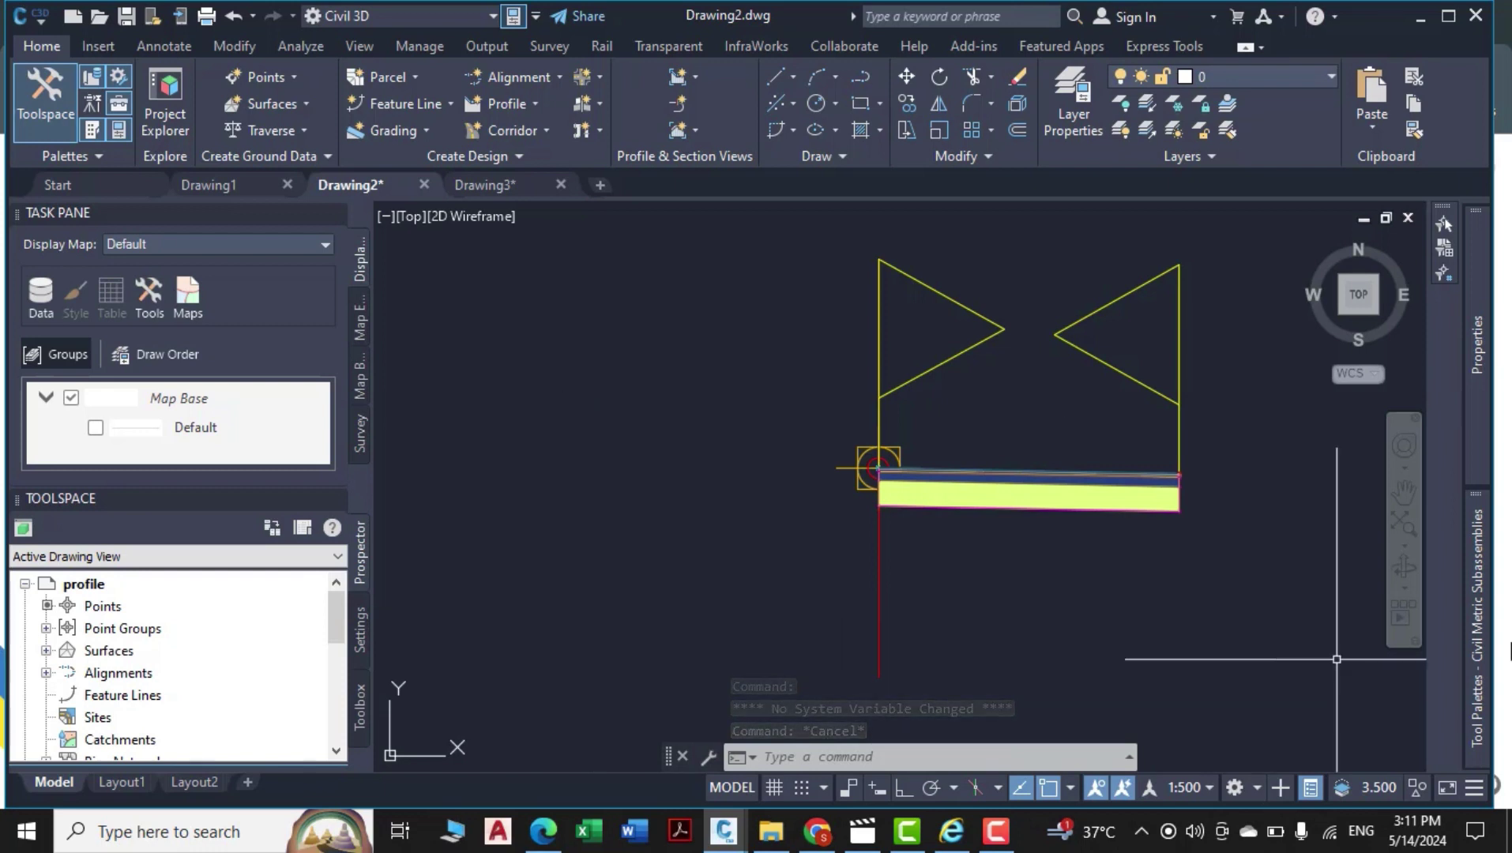
pyautogui.moveTo(1475, 631)
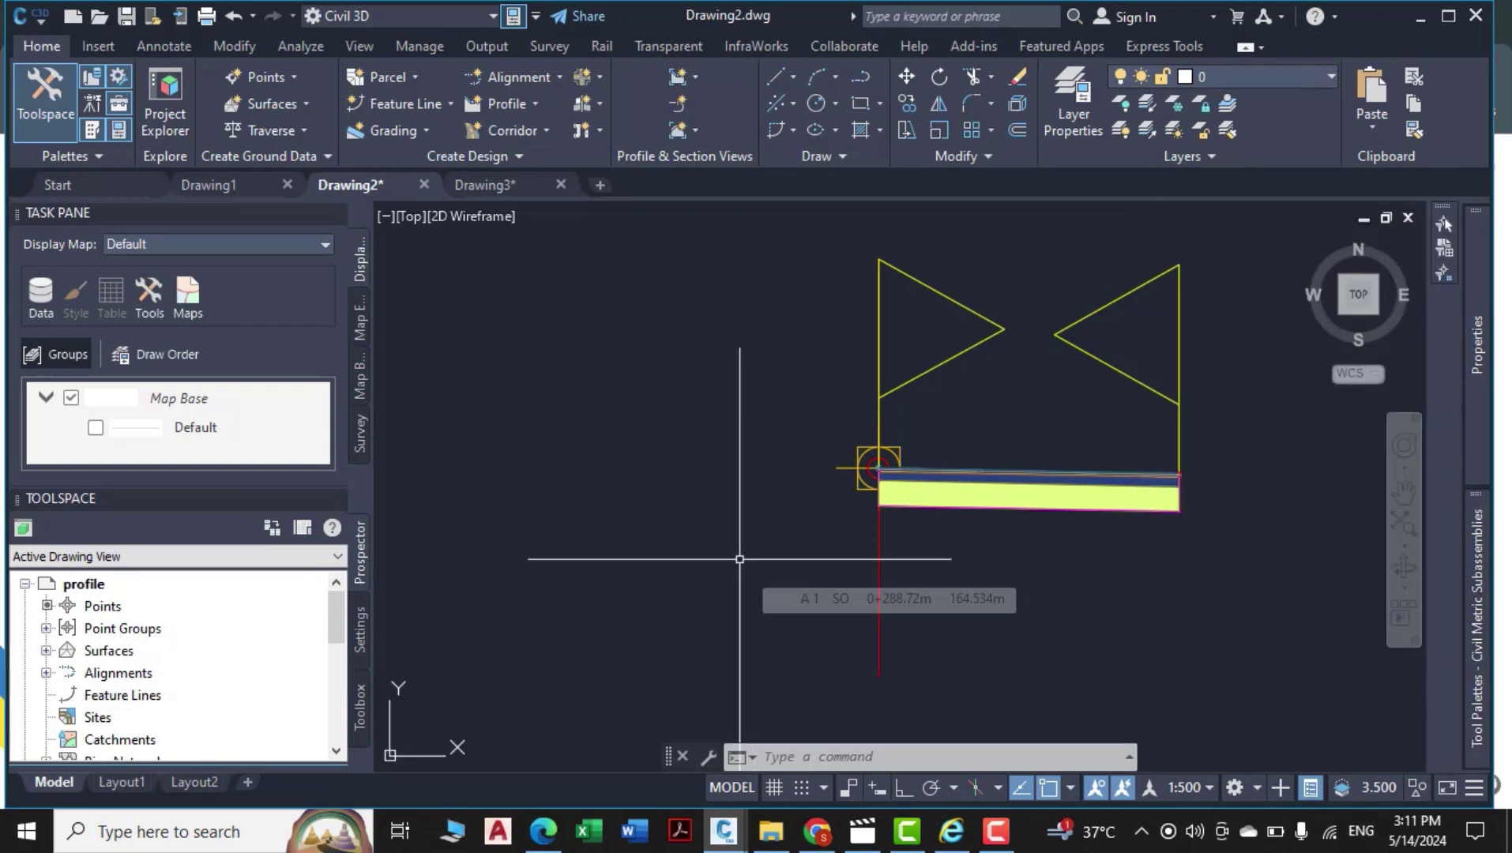
pyautogui.press('Escape')
pyautogui.press('Escape')
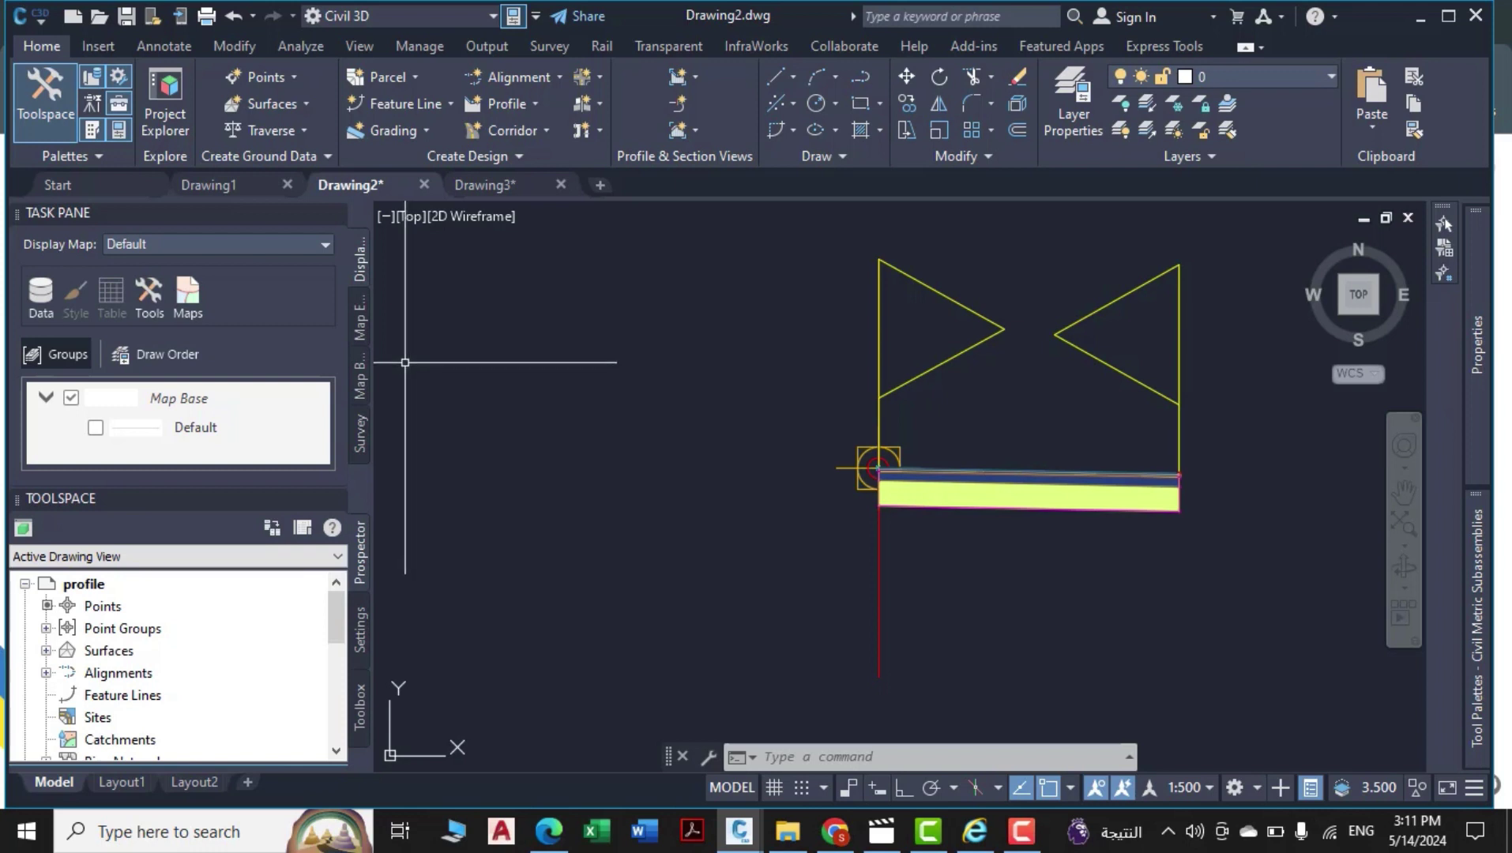
# Set the Width parameter of the LaneSuperelevationAOR lane to 3 m in its subassembly properties.
pyautogui.scroll(5, 923, 490)
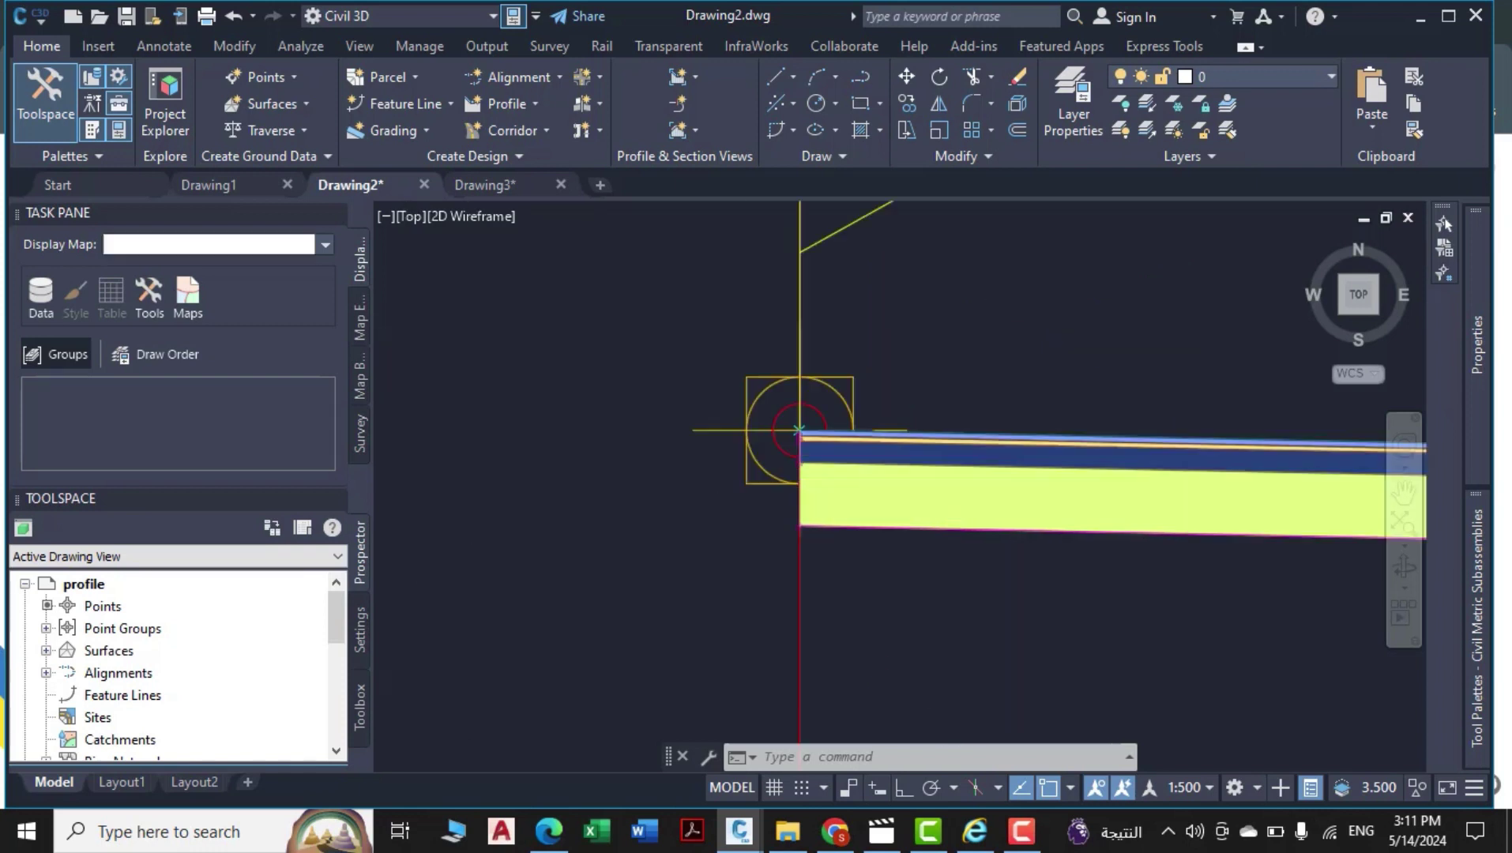
pyautogui.click(1020, 571)
pyautogui.click(898, 614)
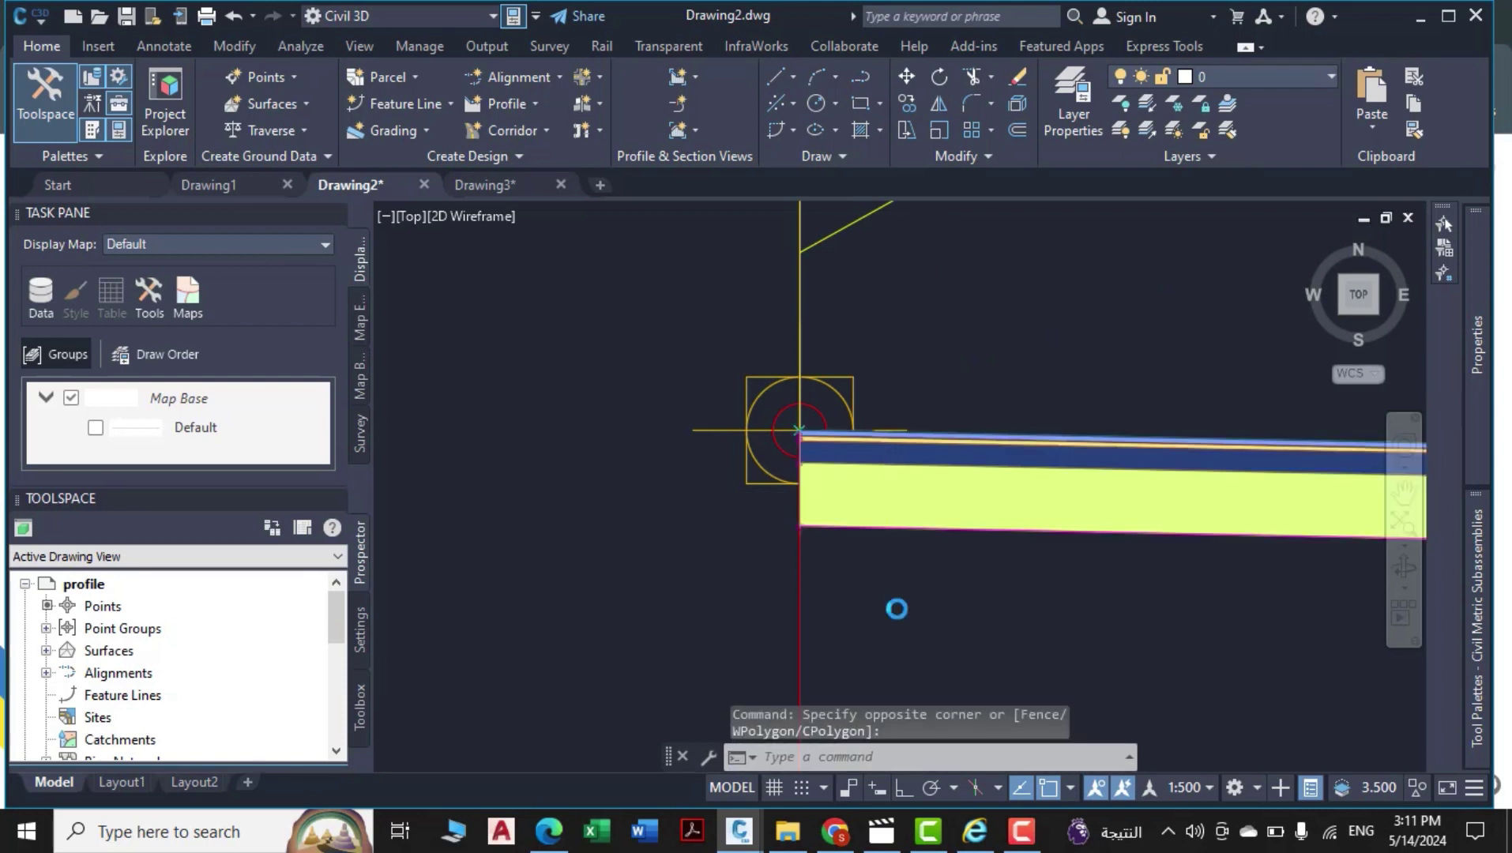
pyautogui.scroll(-4, 782, 458)
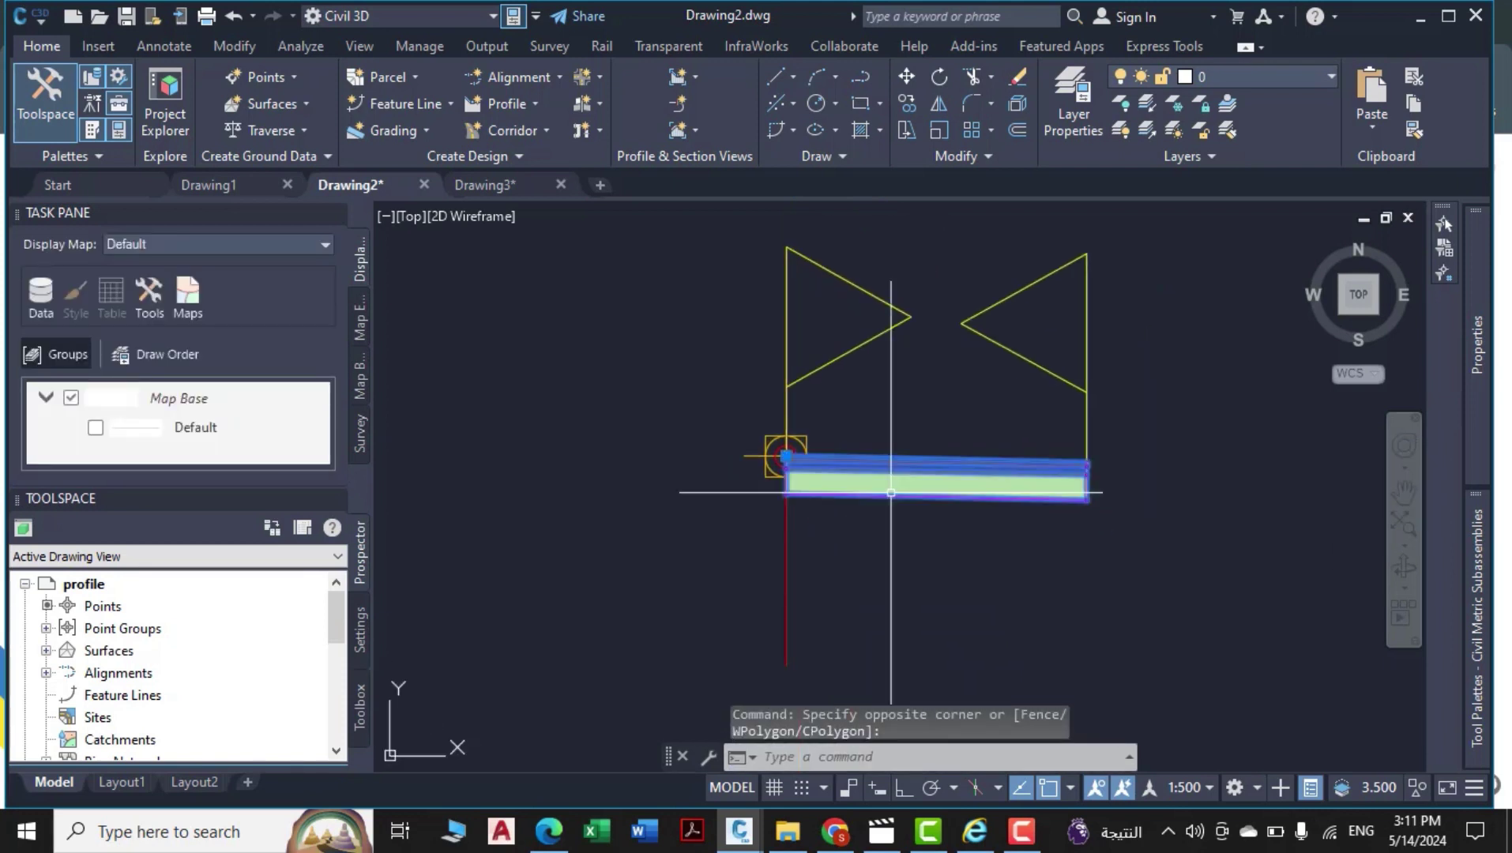
pyautogui.rightClick(540, 474)
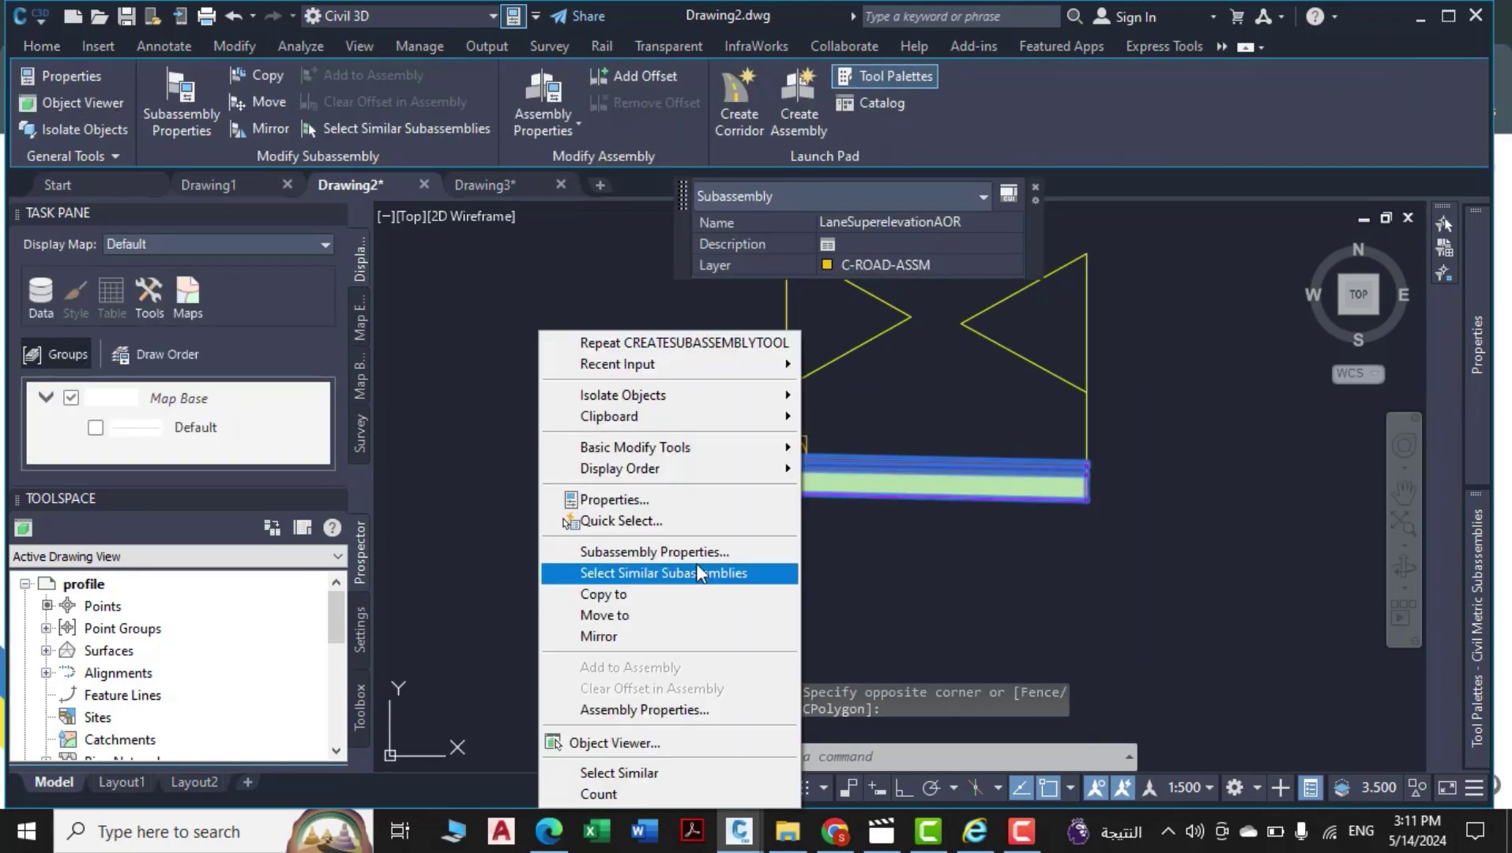
pyautogui.click(661, 553)
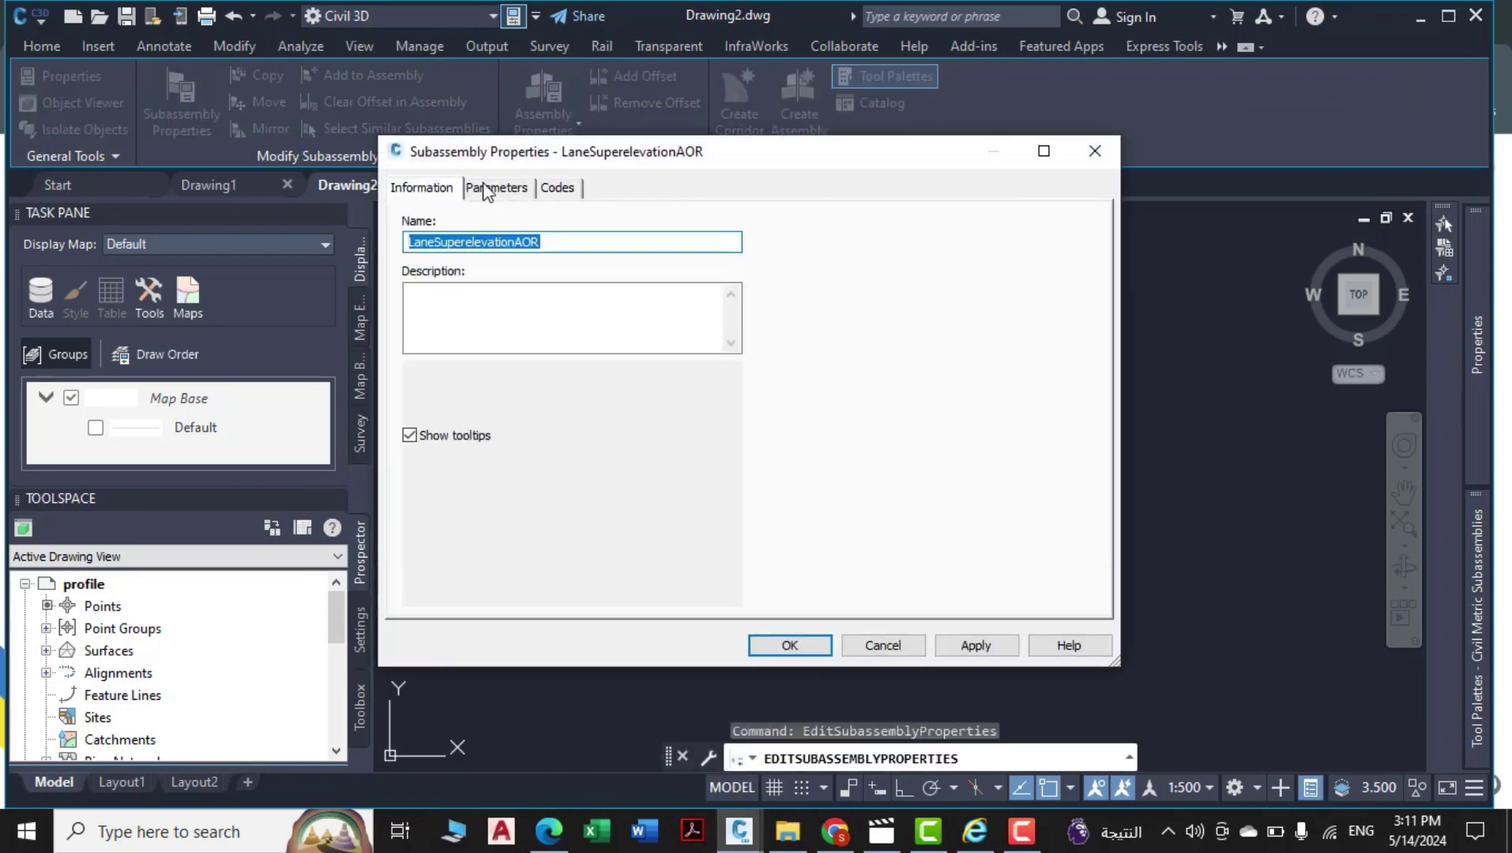
pyautogui.click(488, 189)
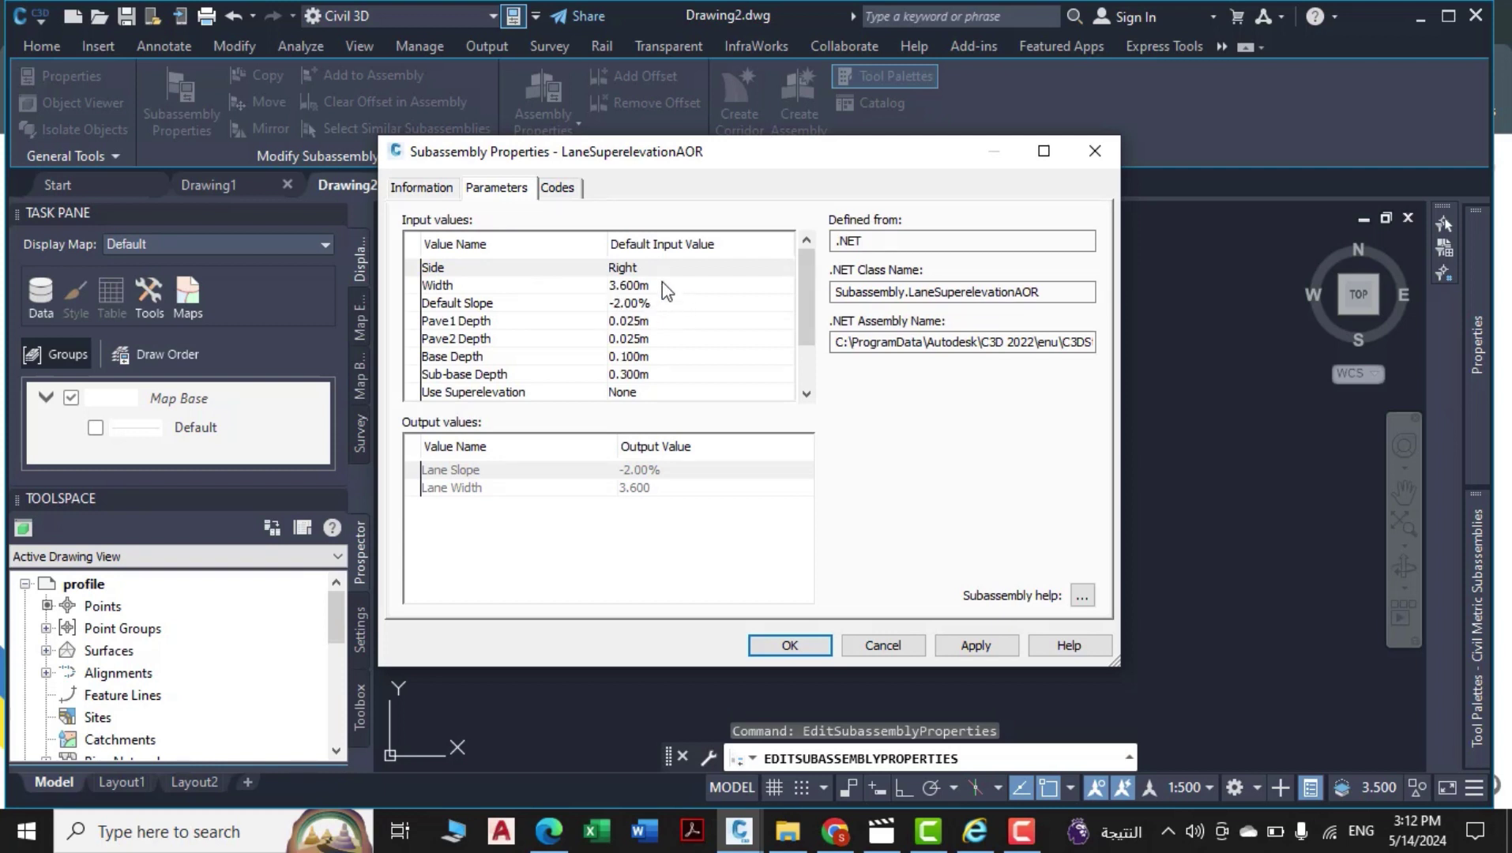
pyautogui.click(661, 287)
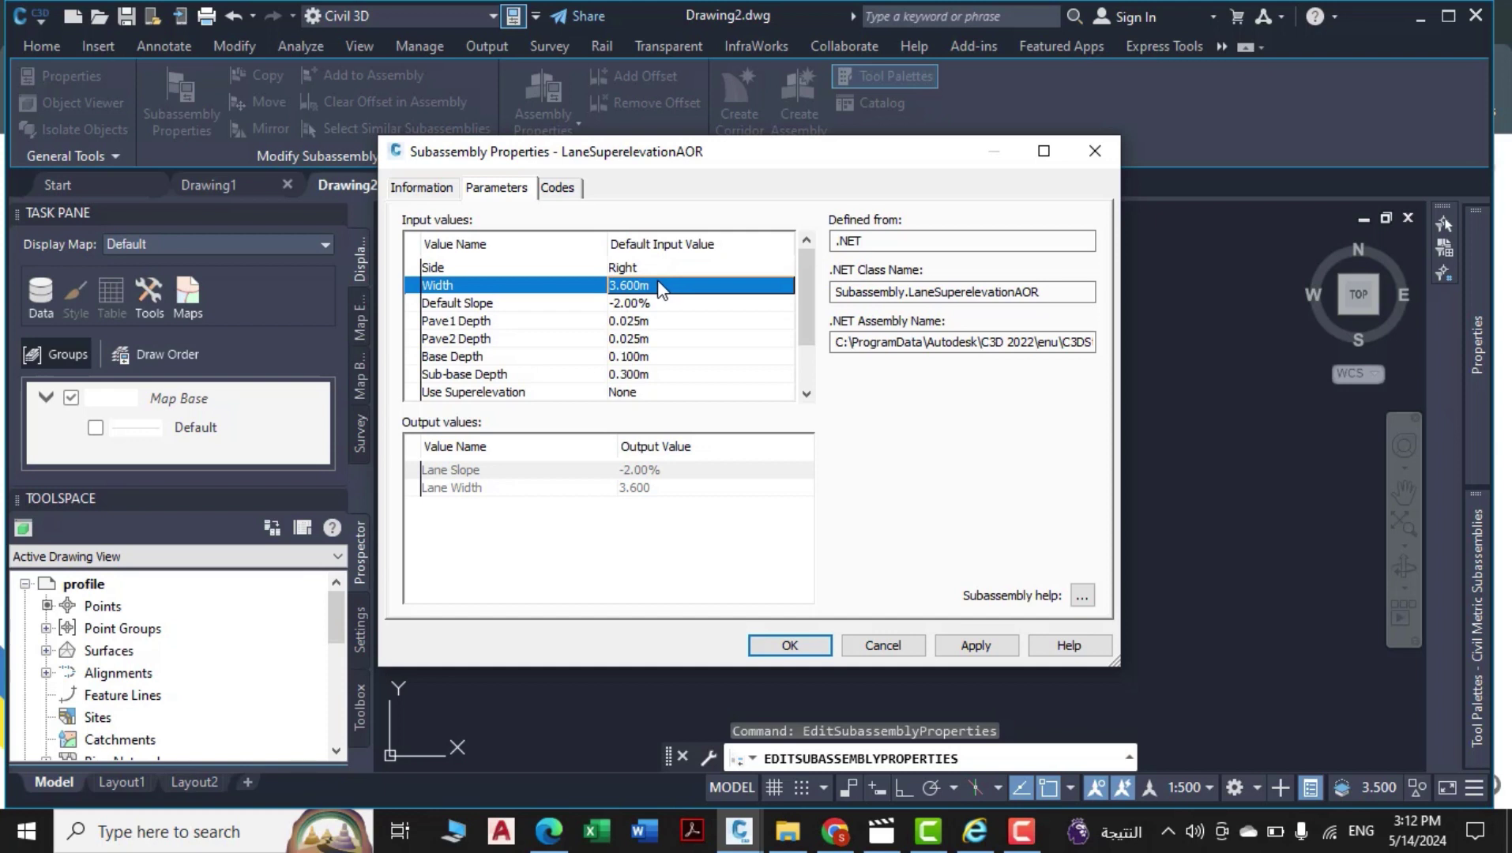
pyautogui.click(658, 286)
pyautogui.write('3')
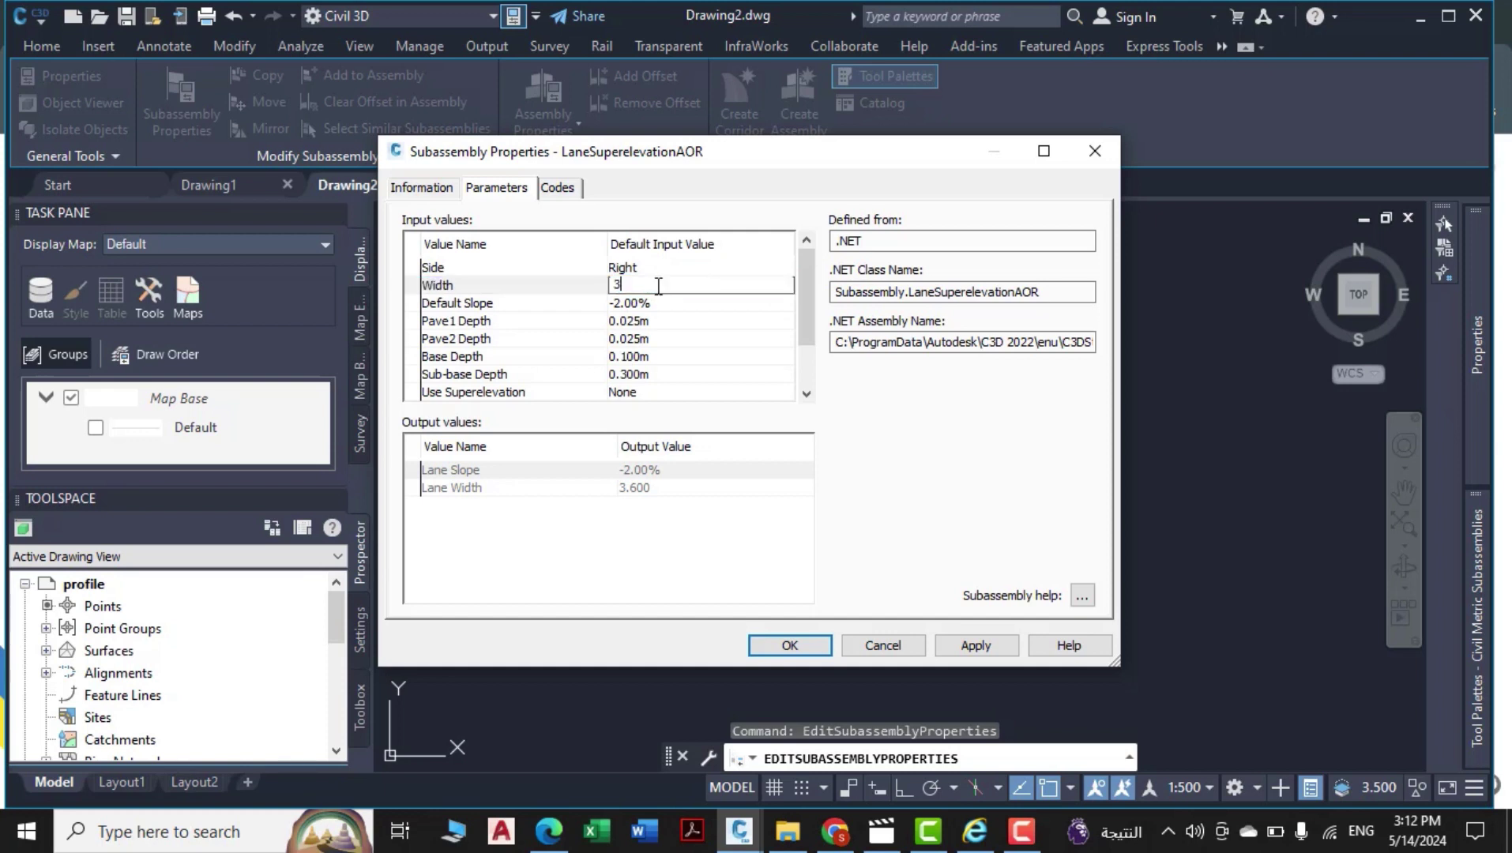
pyautogui.click(684, 360)
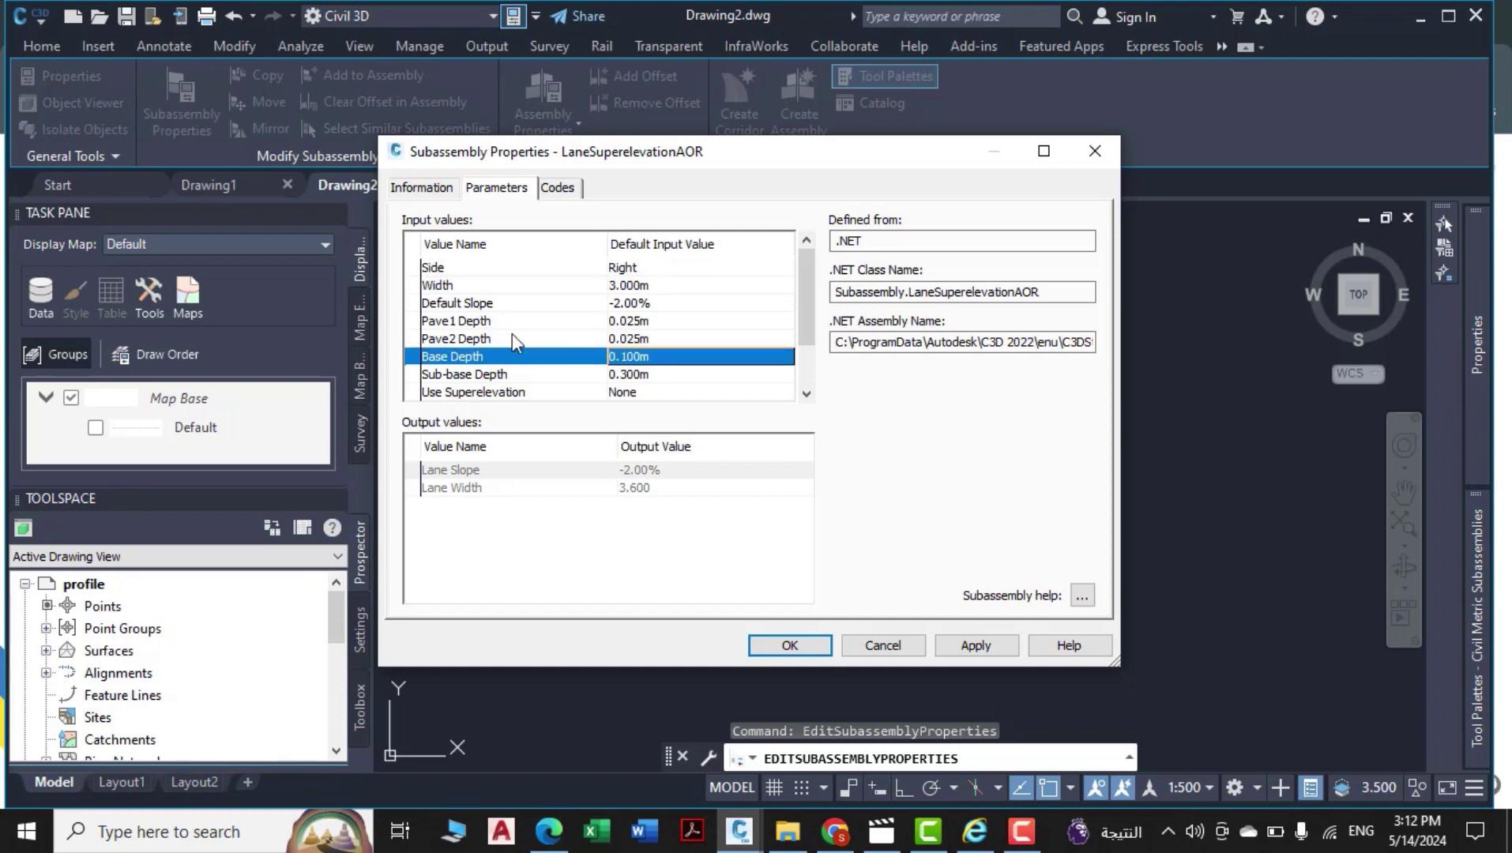
# Set the Pave1 Depth of the LaneSuperelevationAOR lane to 0.05 m.
pyautogui.click(614, 324)
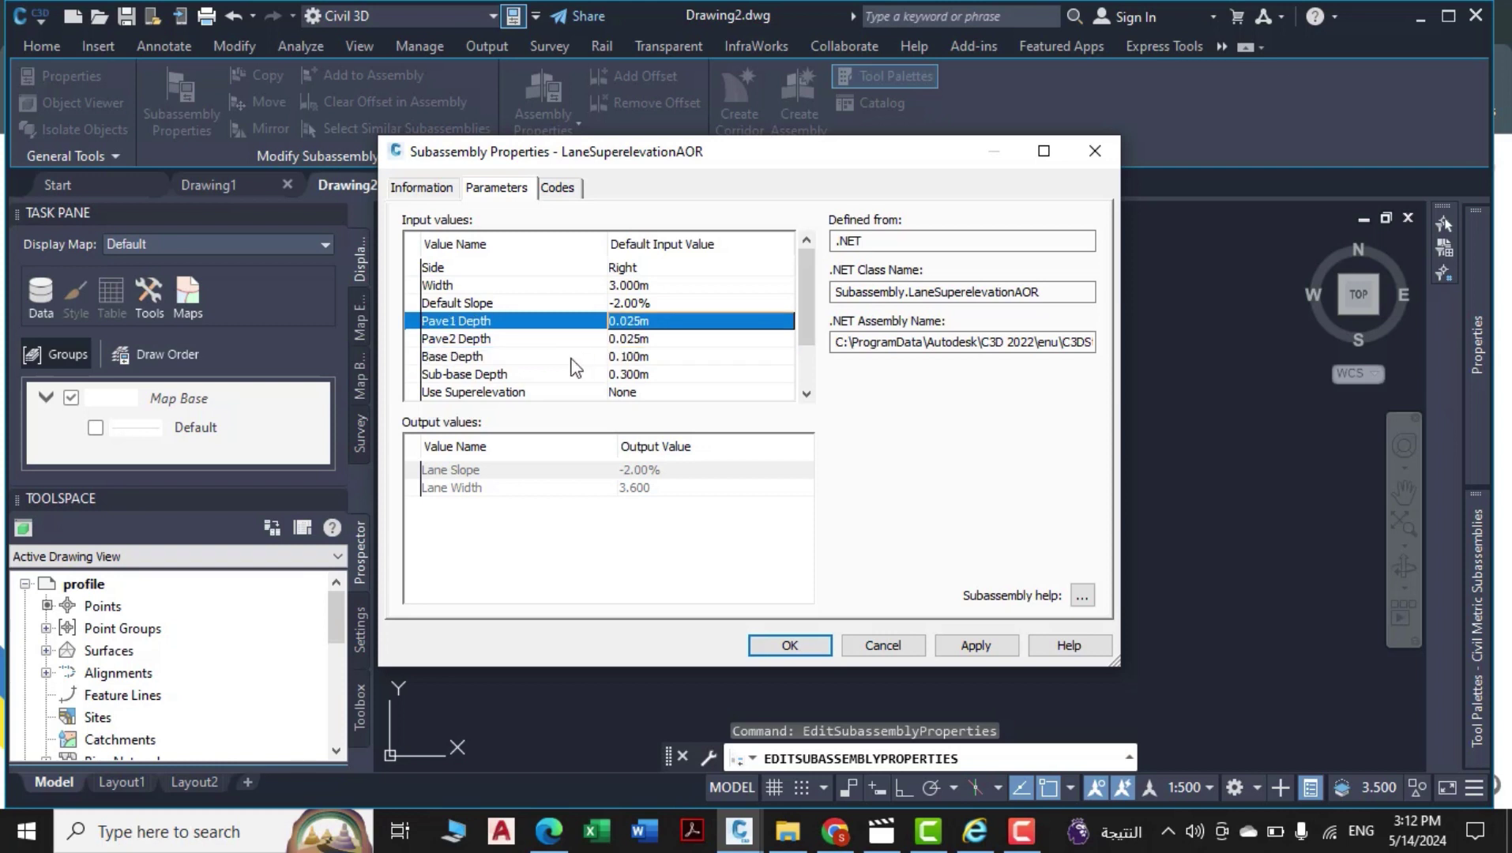
pyautogui.click(666, 319)
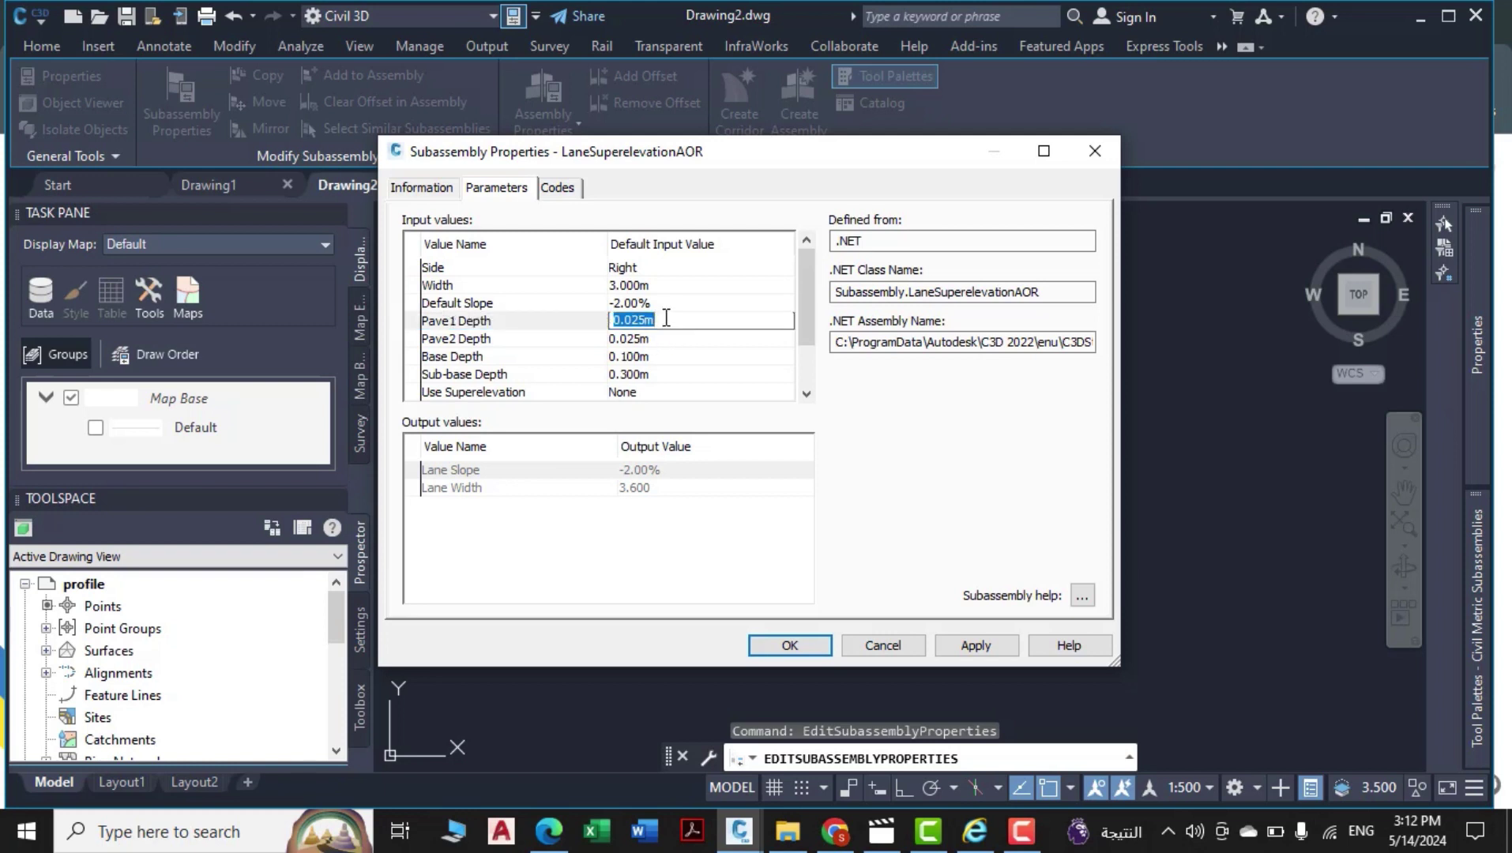
pyautogui.write('.05')
# Set the lane's Pave2 Depth, Base Depth and Sub-base Depth to 0 m and apply the subassembly properties.
pyautogui.click(649, 340)
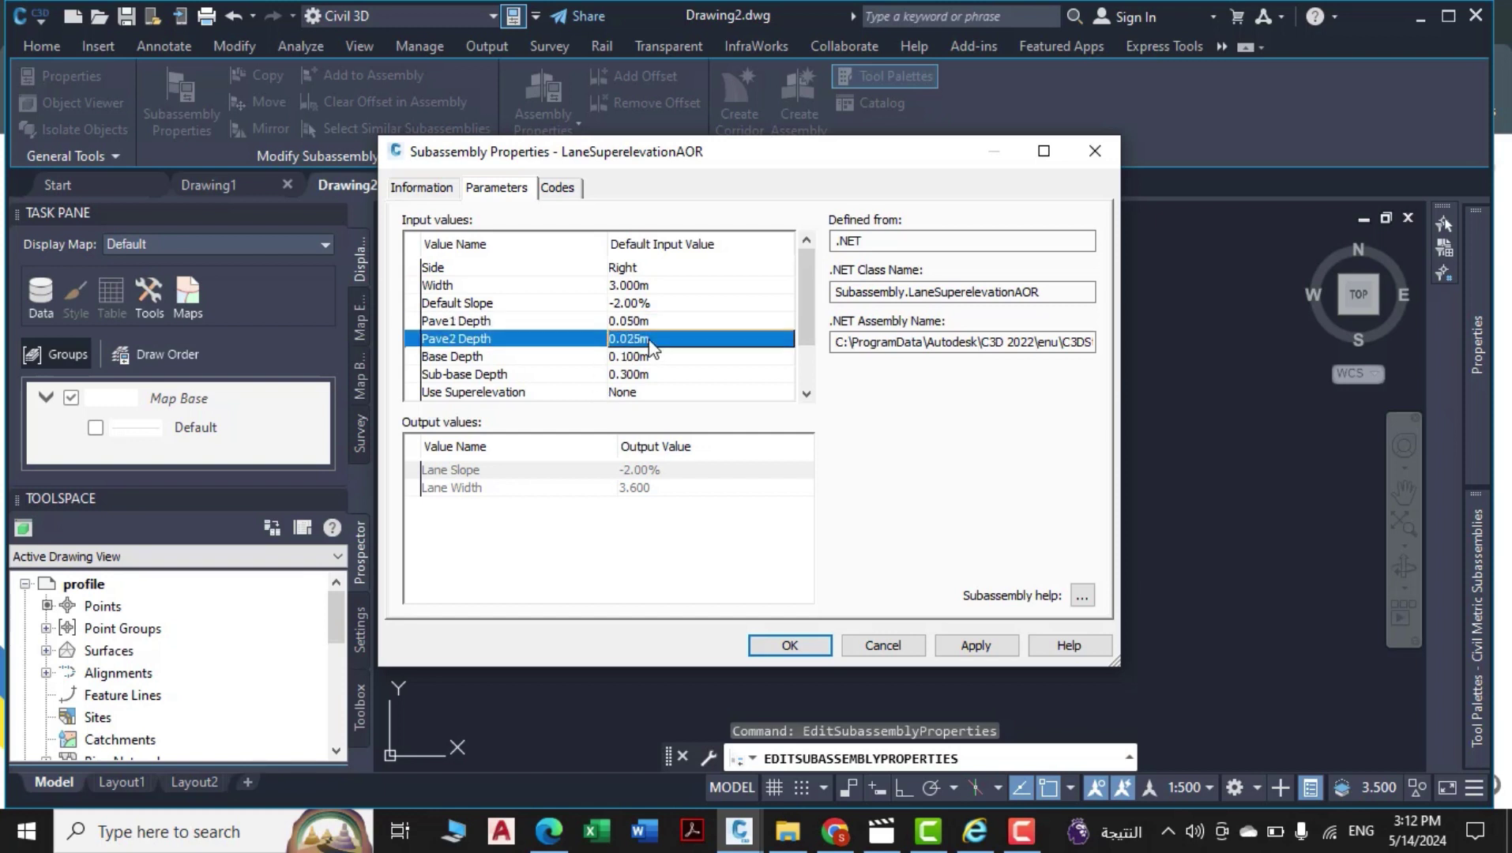
pyautogui.write('0')
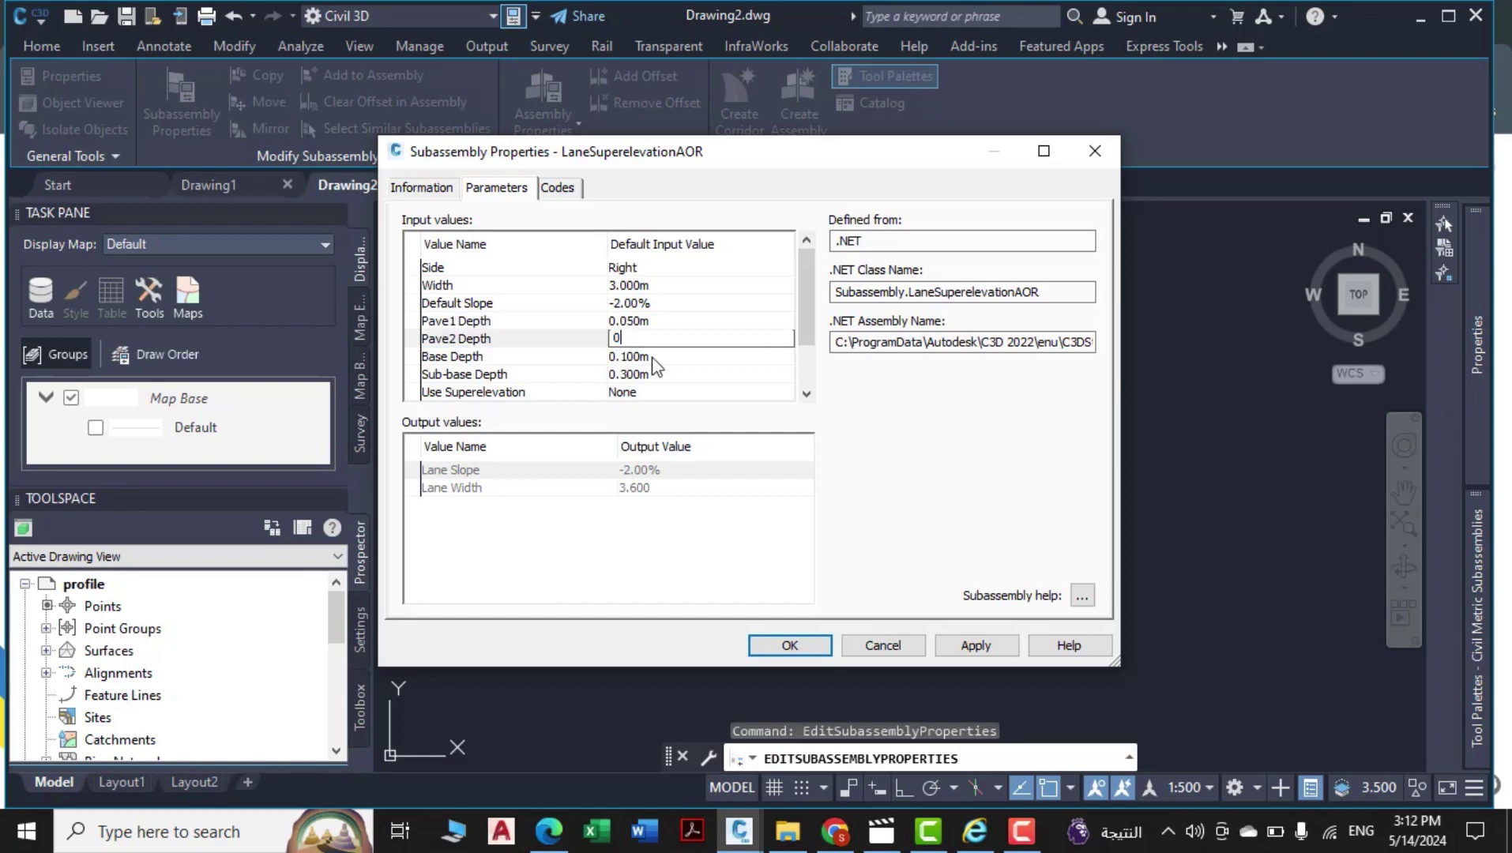
pyautogui.click(653, 359)
pyautogui.write('0')
pyautogui.click(642, 377)
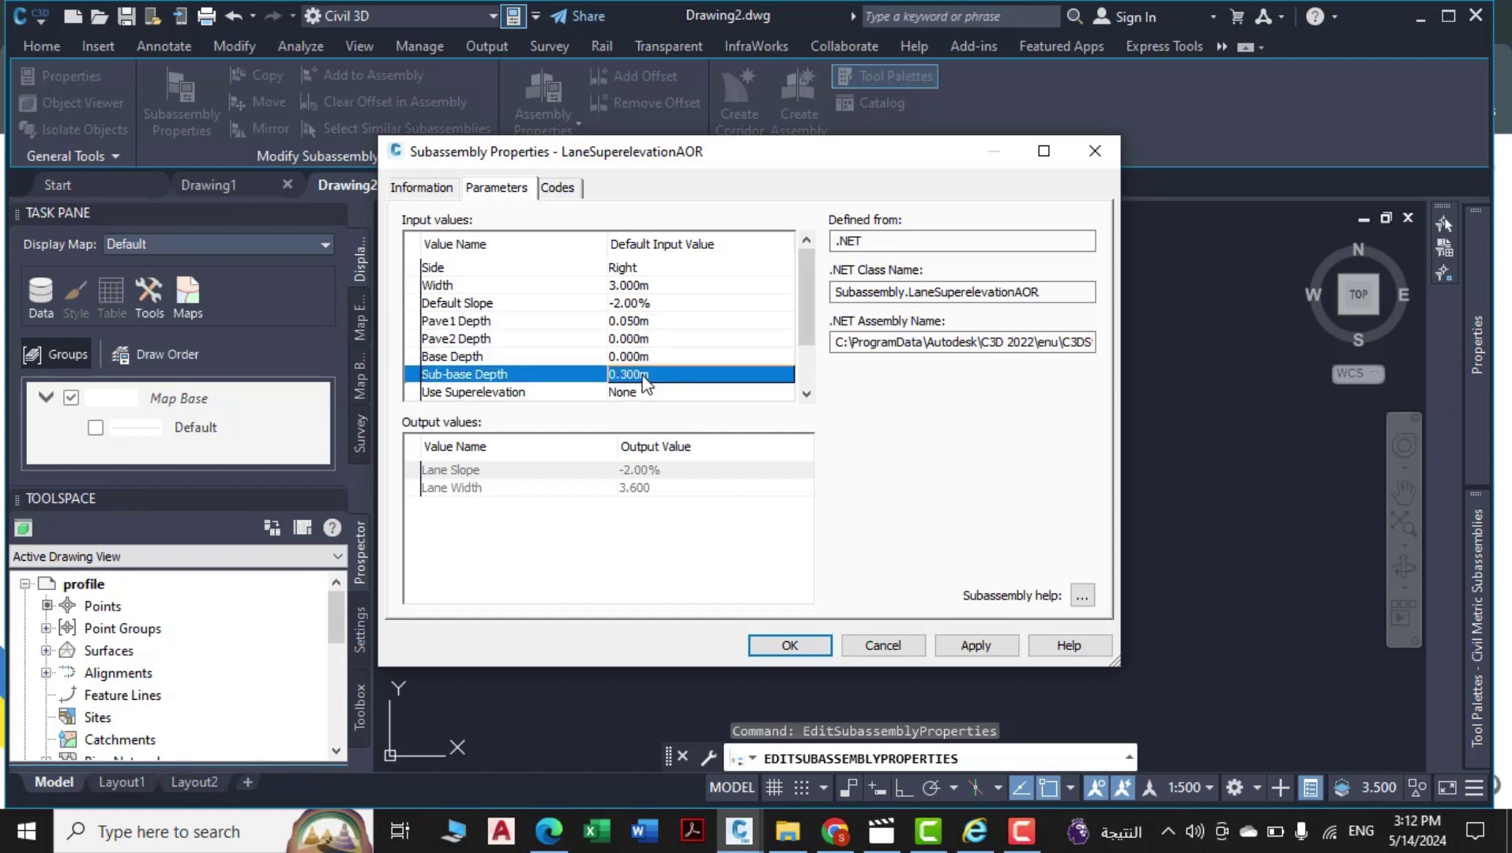
pyautogui.write('0')
pyautogui.click(644, 392)
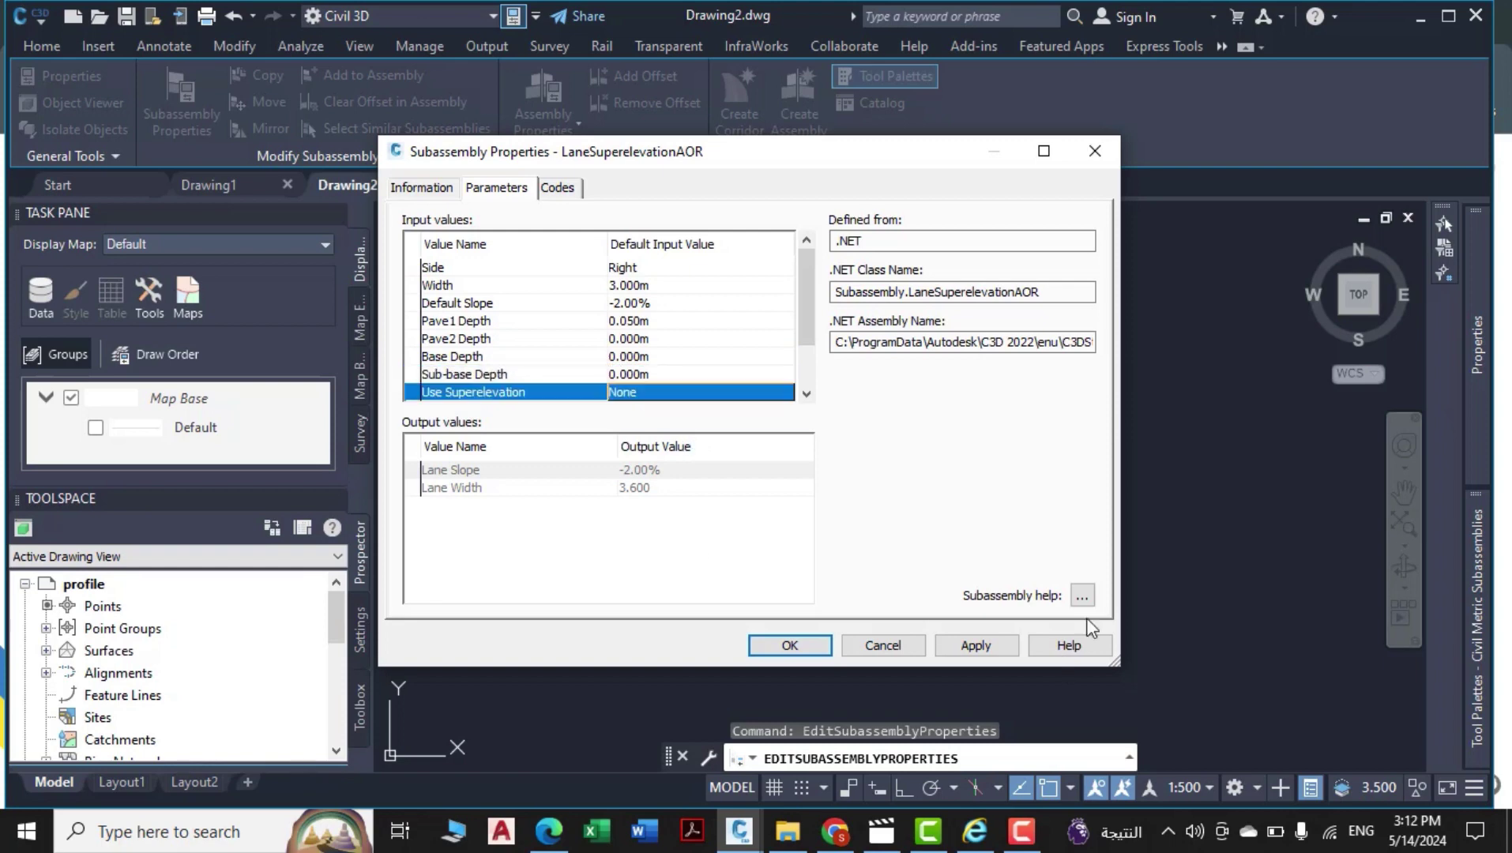
pyautogui.click(968, 642)
pyautogui.click(813, 643)
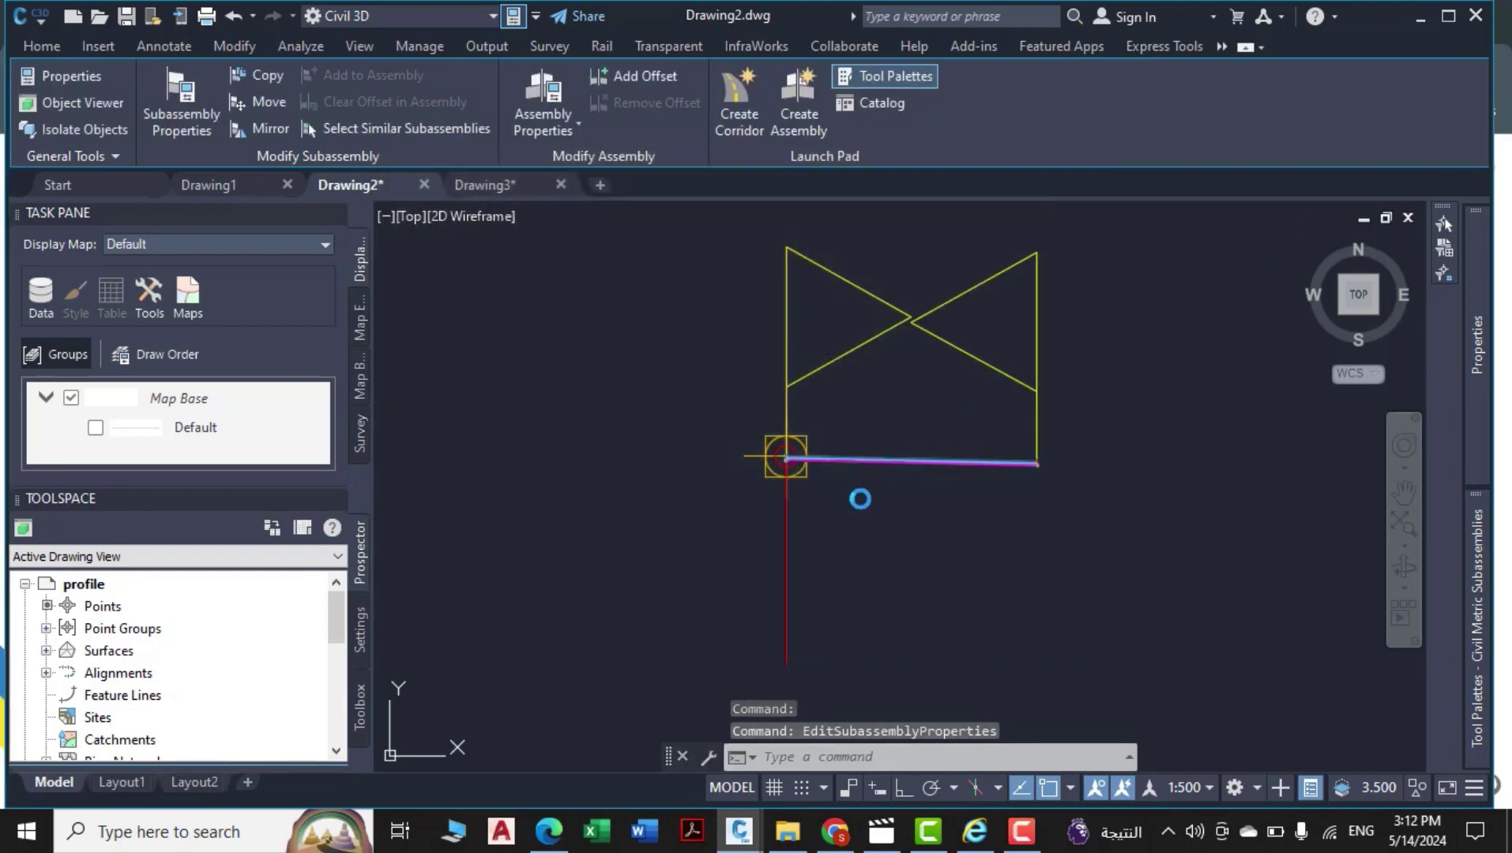
pyautogui.scroll(6, 860, 496)
pyautogui.scroll(2, 809, 445)
pyautogui.scroll(-5, 725, 503)
pyautogui.press('Escape')
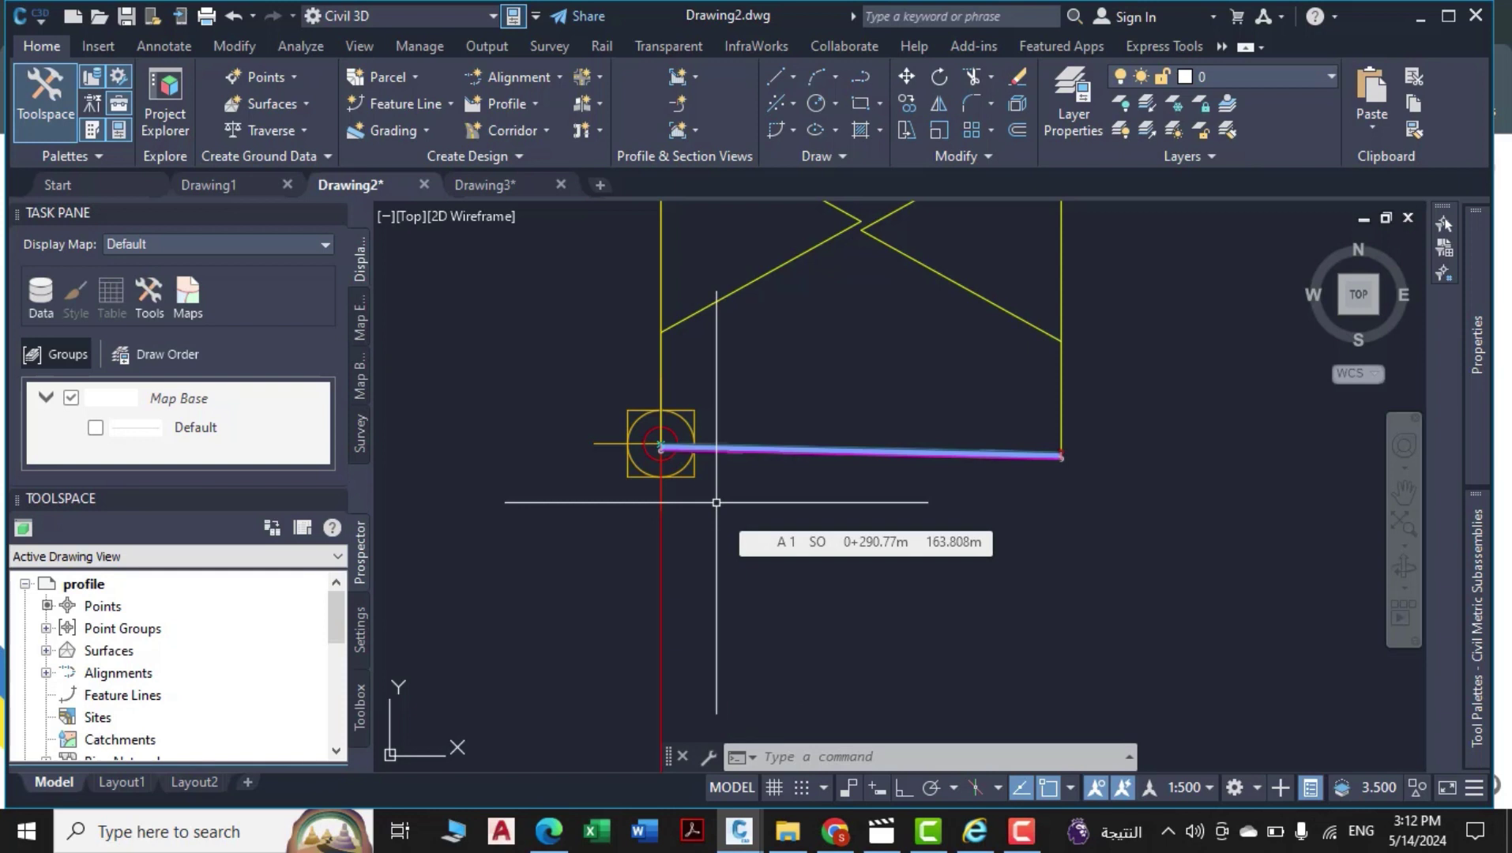
# Mirror the LaneSuperelevationAOR lane to the other side of the assembly baseline, using the baseline's marker point.
pyautogui.click(881, 468)
pyautogui.click(798, 389)
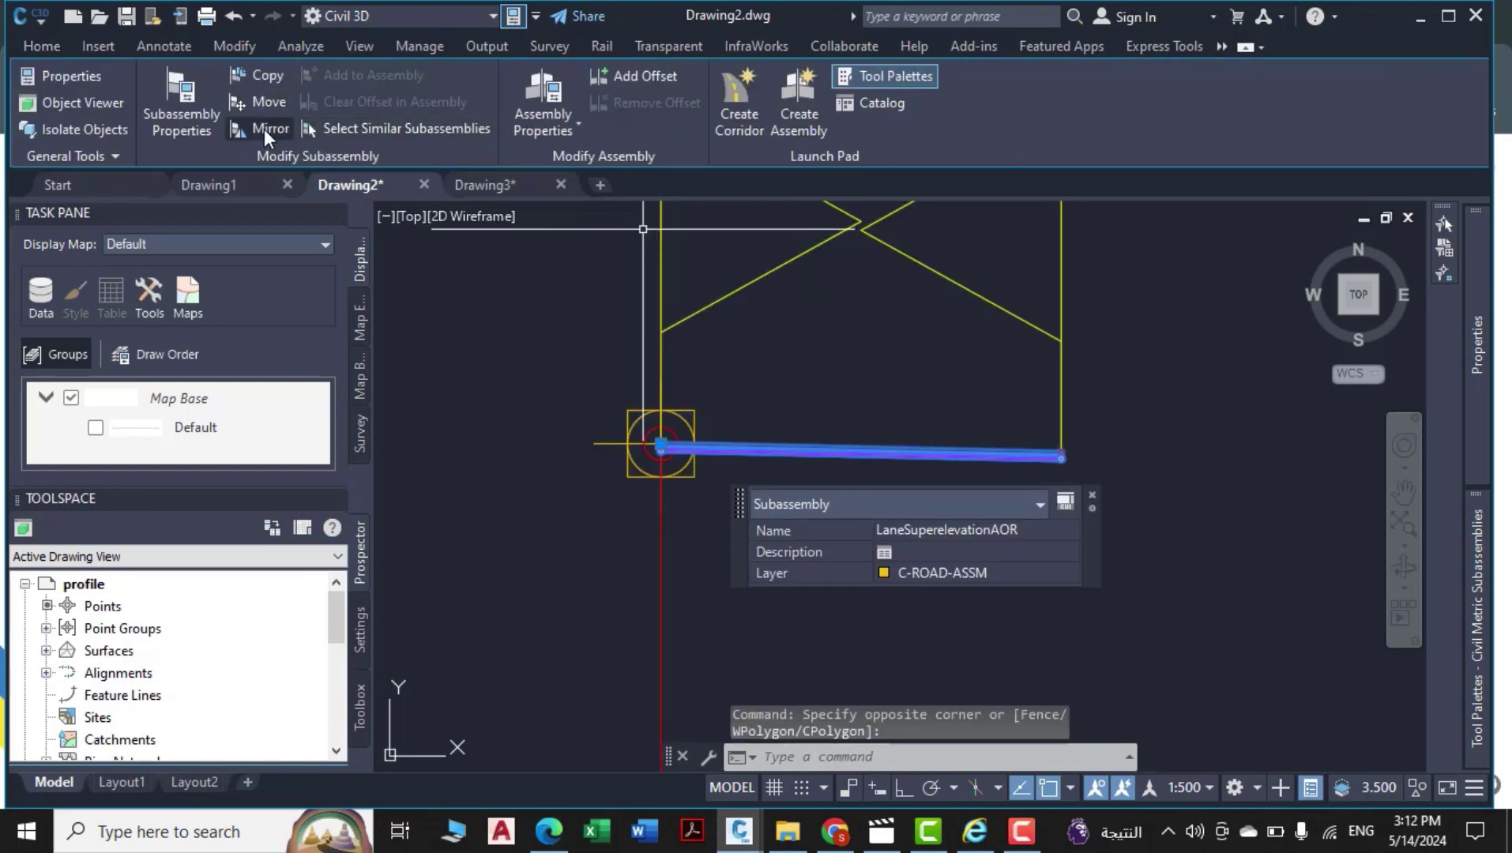
pyautogui.click(263, 127)
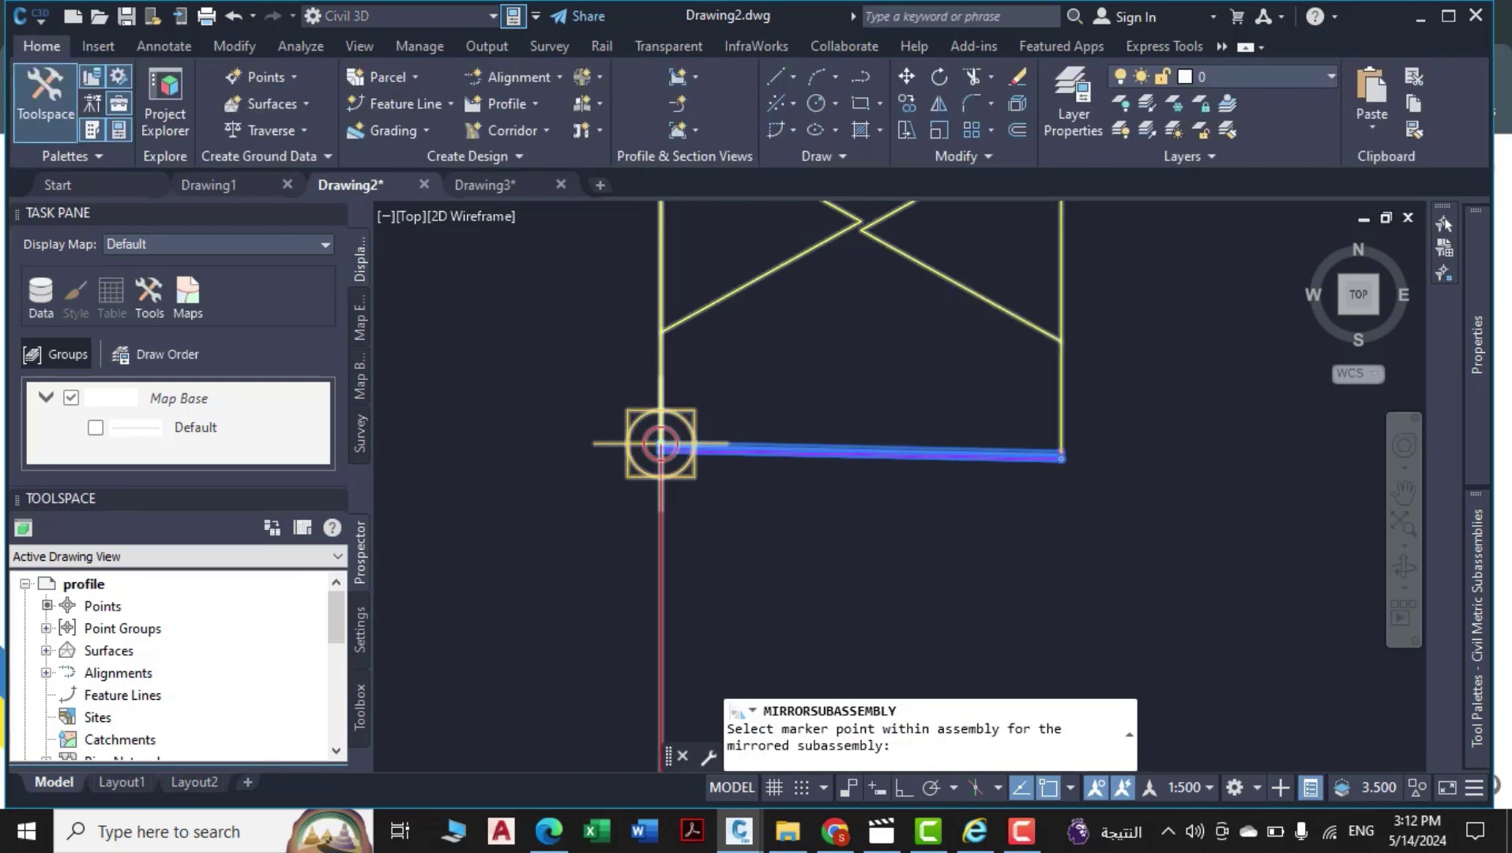
pyautogui.scroll(4, 660, 444)
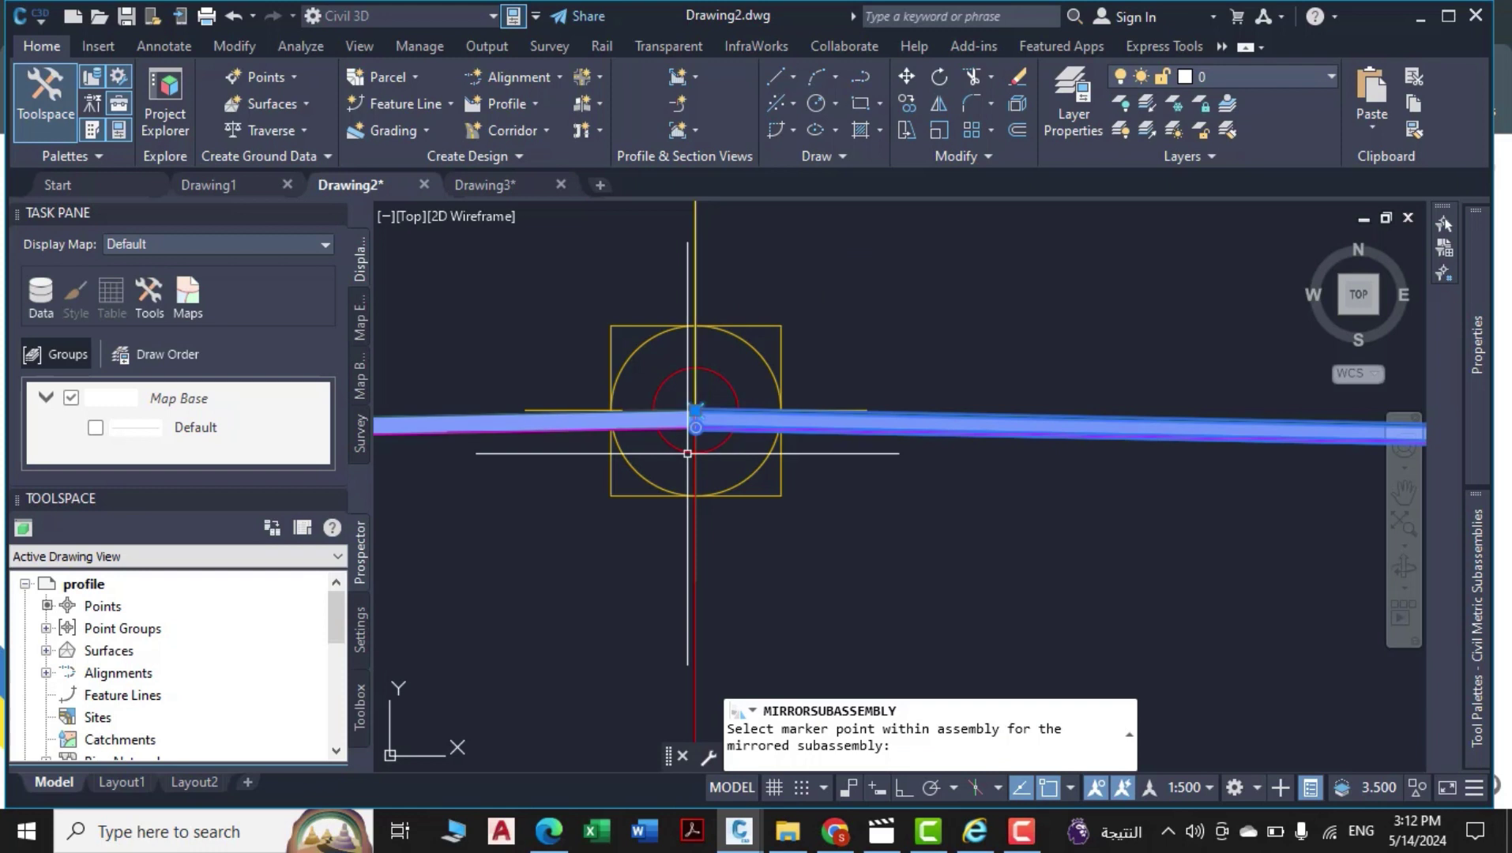
pyautogui.click(694, 417)
pyautogui.scroll(-5, 995, 443)
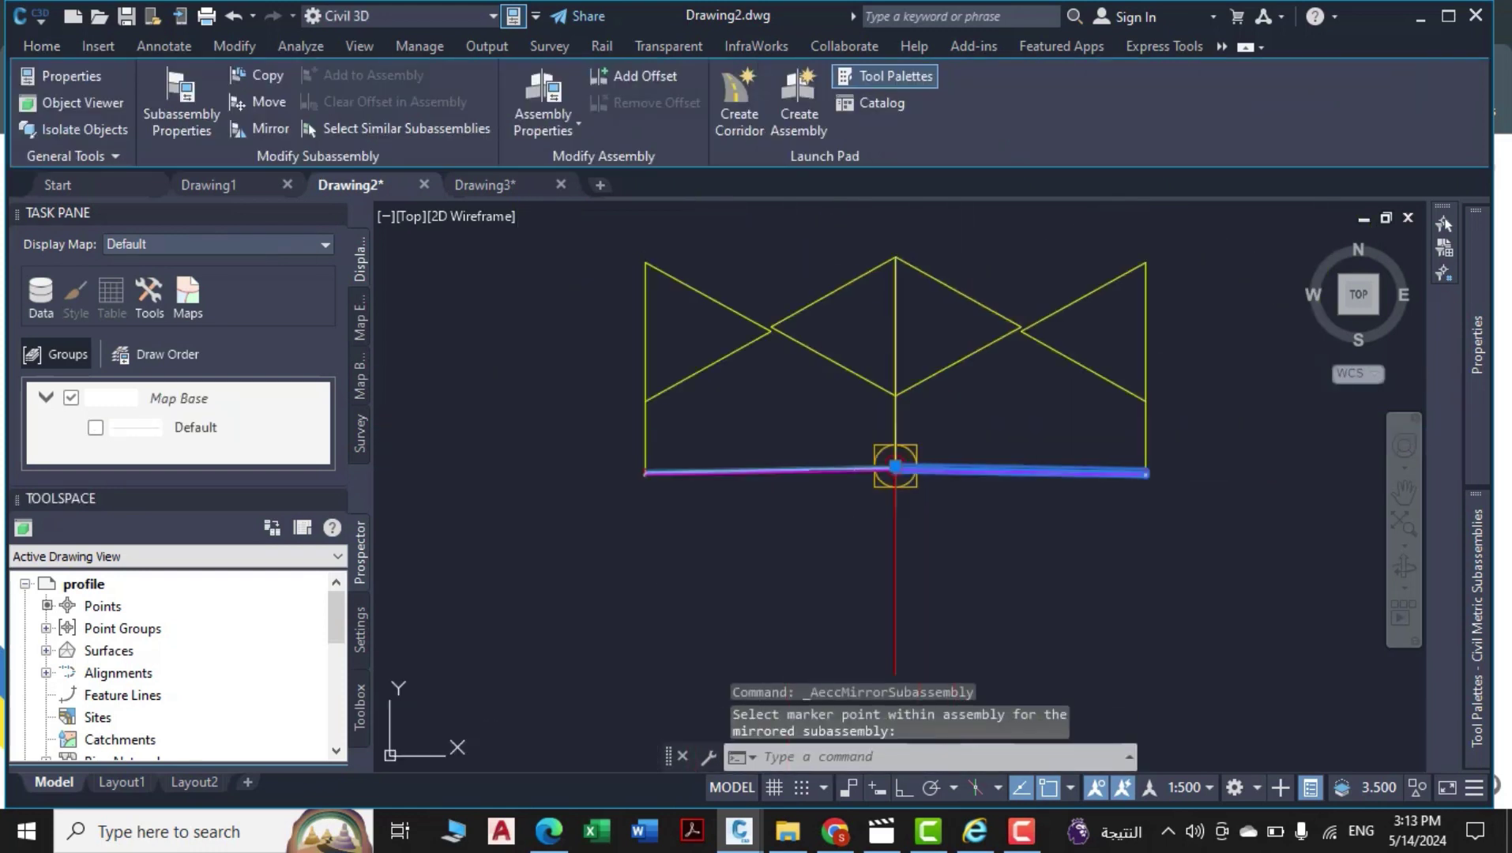
pyautogui.moveTo(1048, 496); pyautogui.dragTo(990, 449, button='middle')
pyautogui.press('Escape')
pyautogui.press('Escape')
pyautogui.press('Escape')
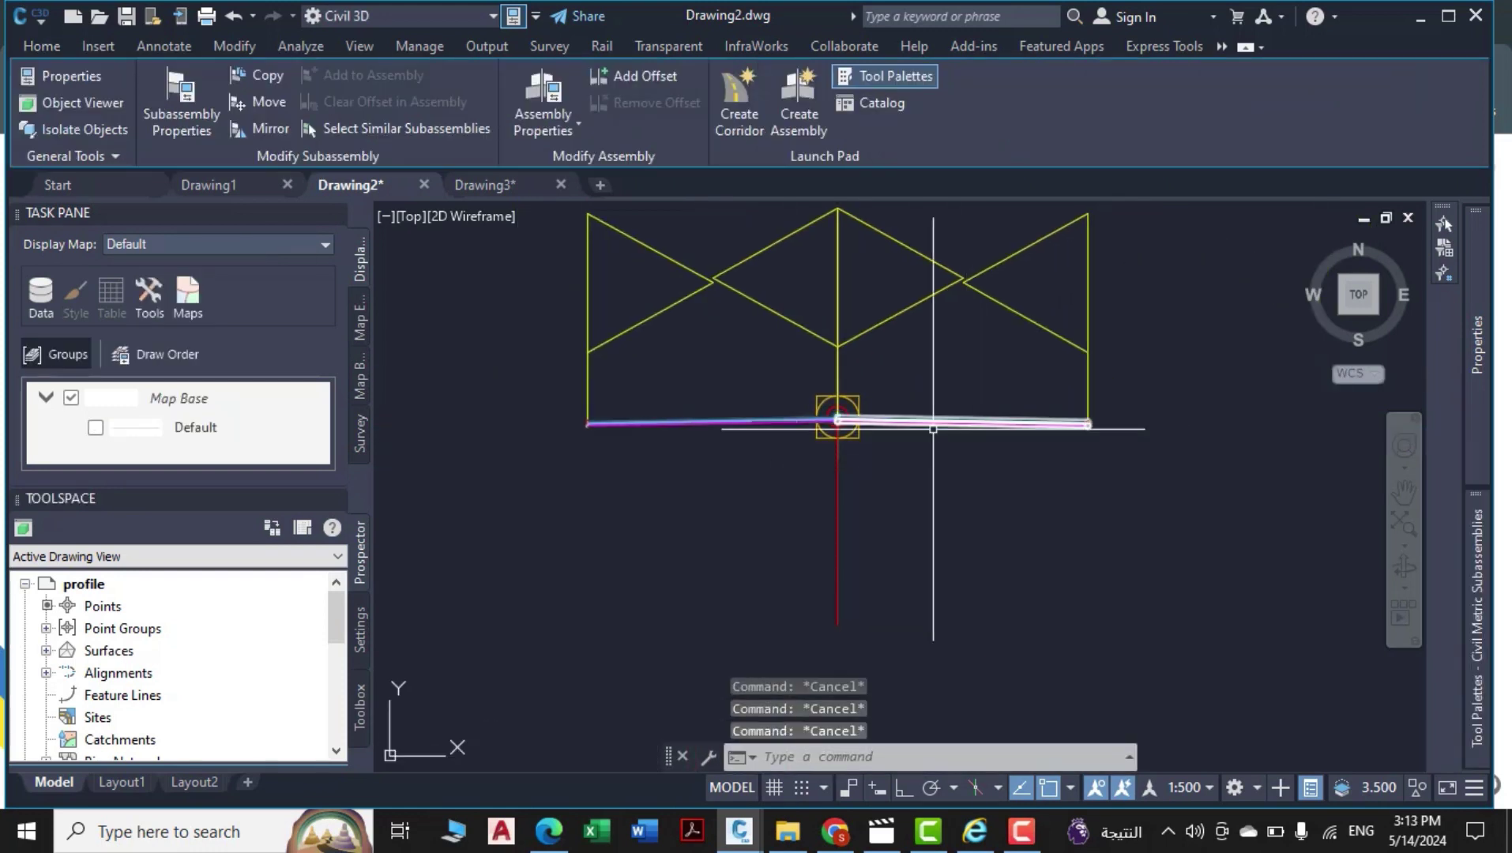
# Start a new corridor and name it "C 1".
pyautogui.scroll(-2, 856, 447)
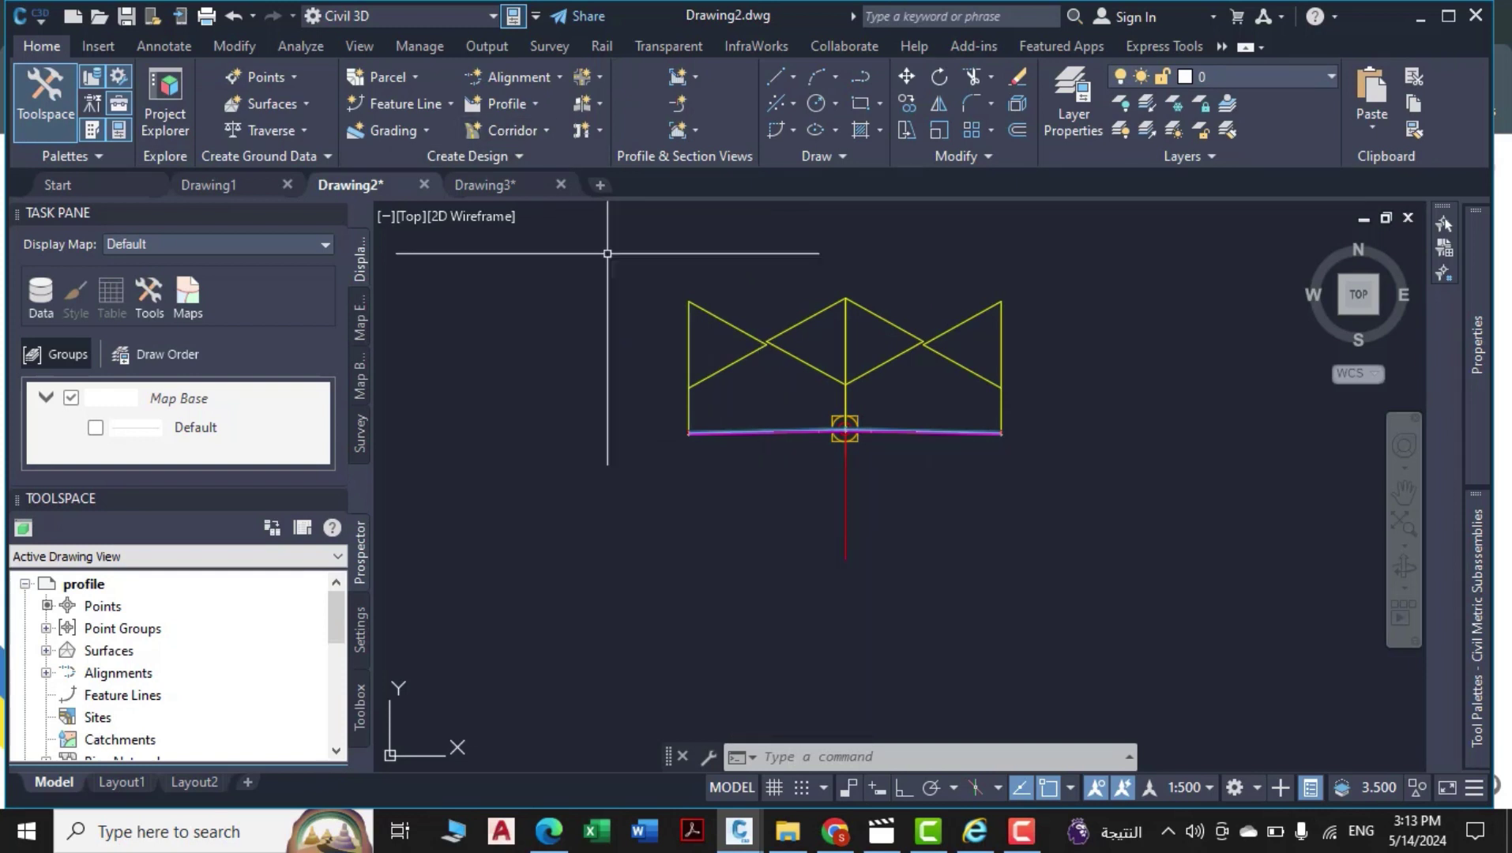
pyautogui.scroll(-8, 861, 442)
pyautogui.scroll(-6, 813, 534)
pyautogui.moveTo(806, 536); pyautogui.dragTo(844, 428, button='middle')
pyautogui.scroll(-2, 839, 507)
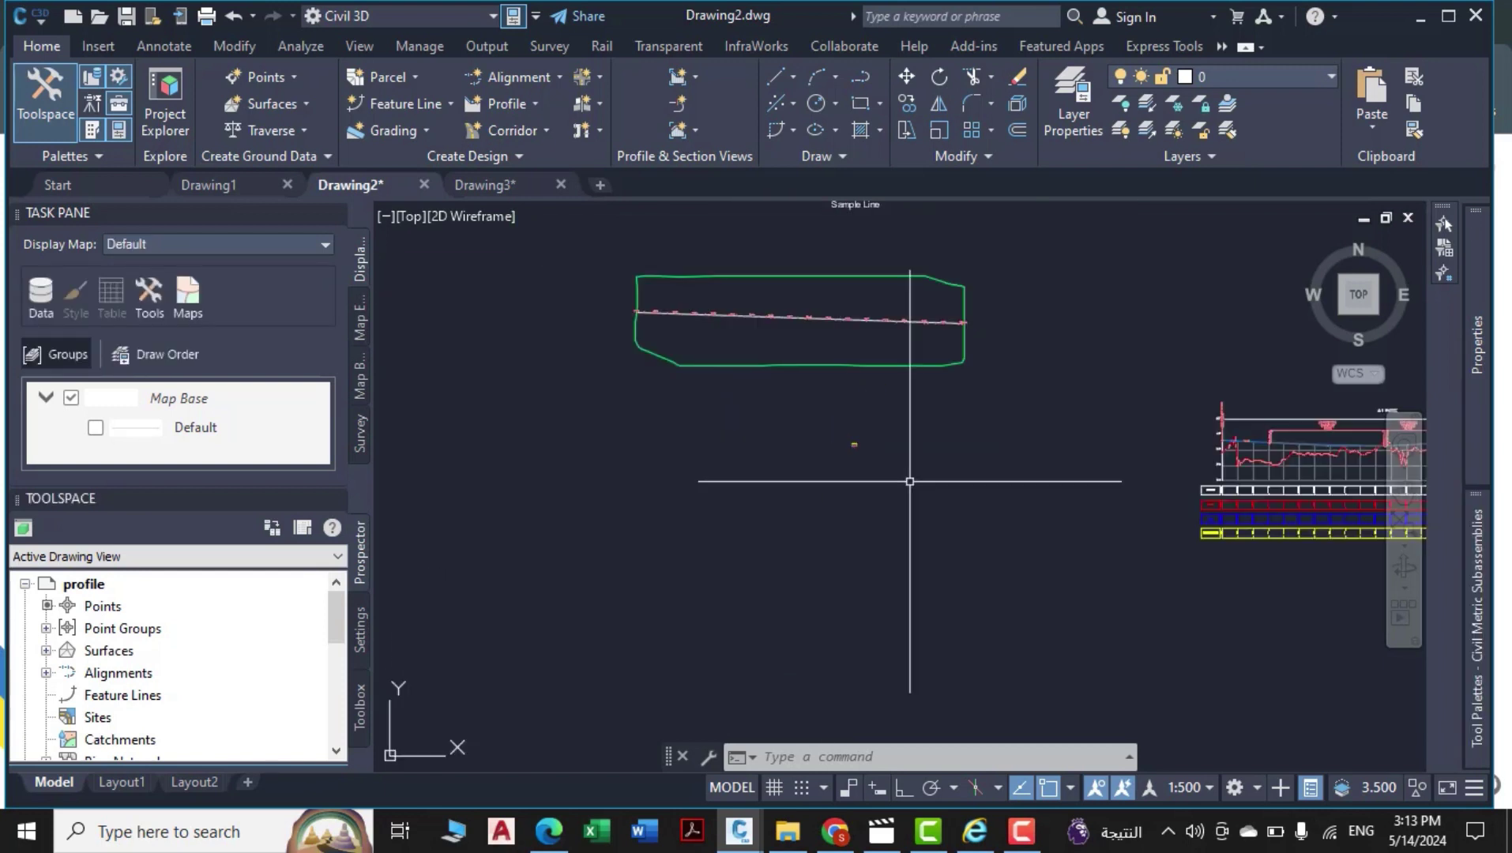
pyautogui.moveTo(909, 481); pyautogui.dragTo(837, 526, button='middle')
pyautogui.scroll(10, 774, 237)
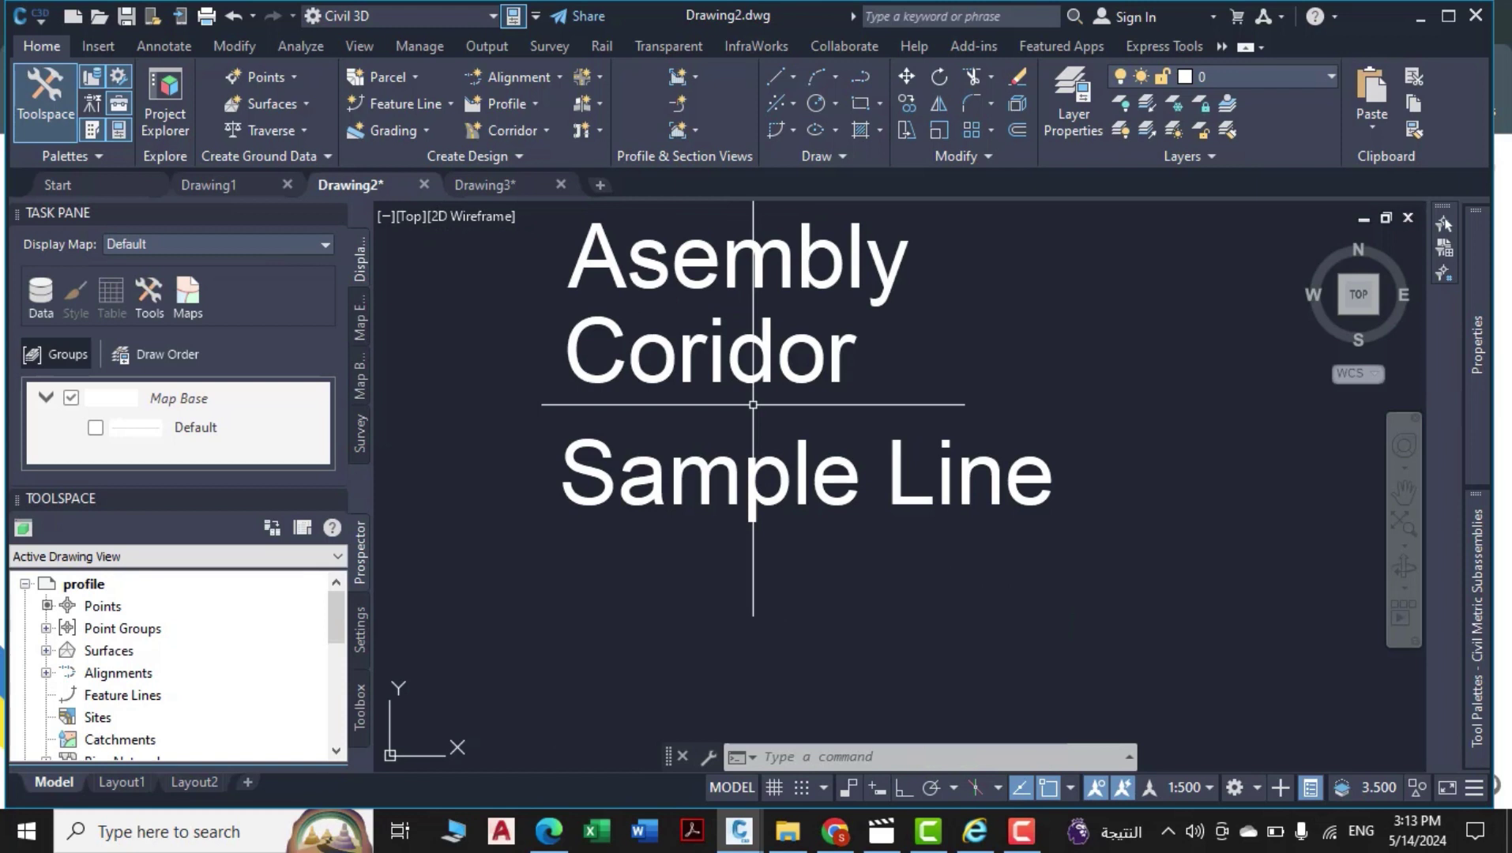
pyautogui.click(544, 131)
pyautogui.click(548, 157)
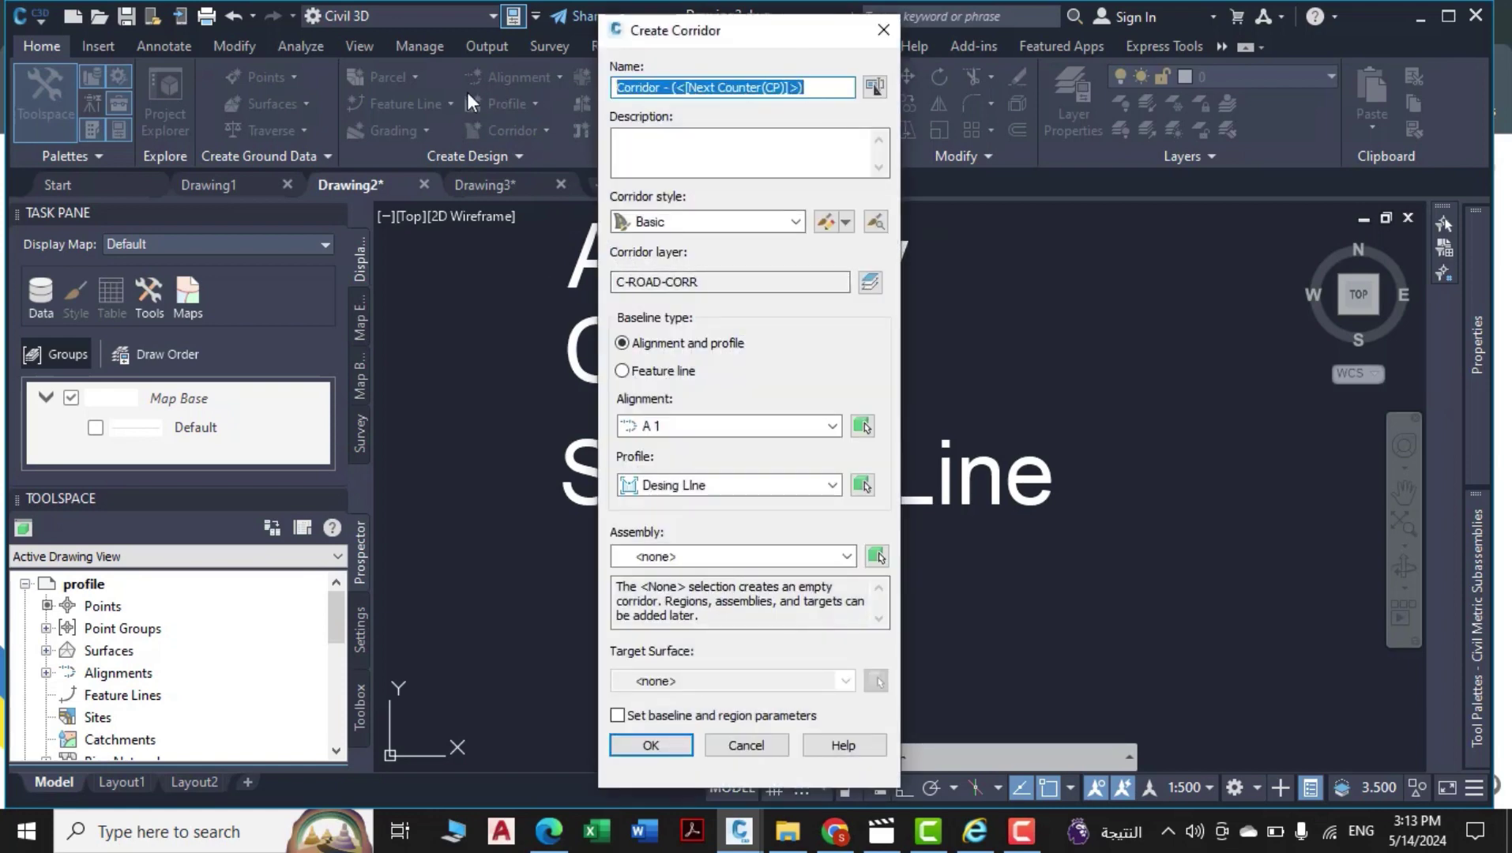
pyautogui.write('C 1')
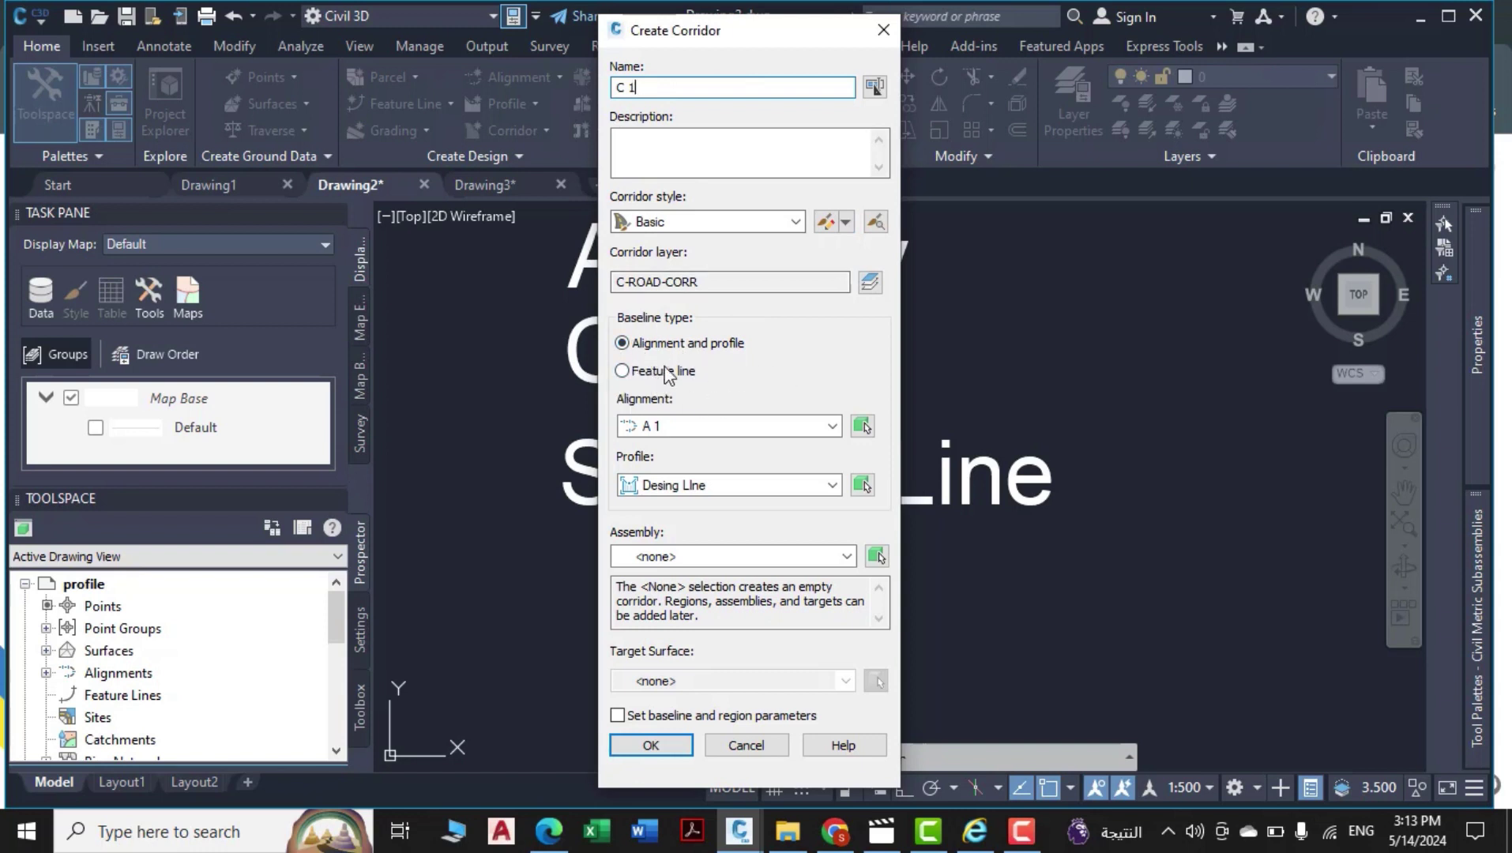
# Choose alignment A 1 and the design profile "Desing LIne" as the corridor's baseline.
pyautogui.click(719, 427)
pyautogui.click(674, 448)
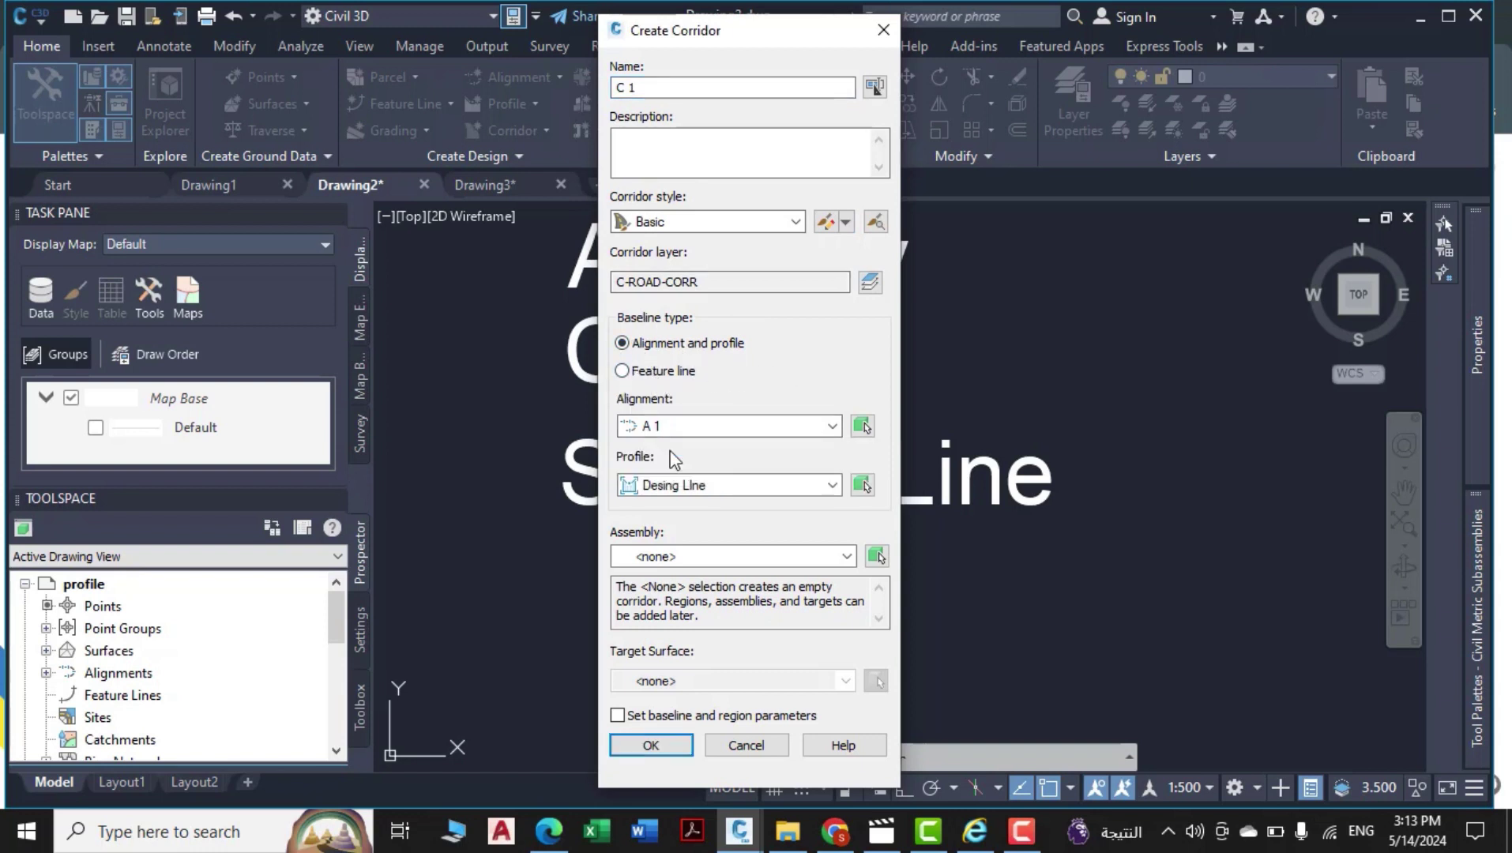
pyautogui.click(746, 489)
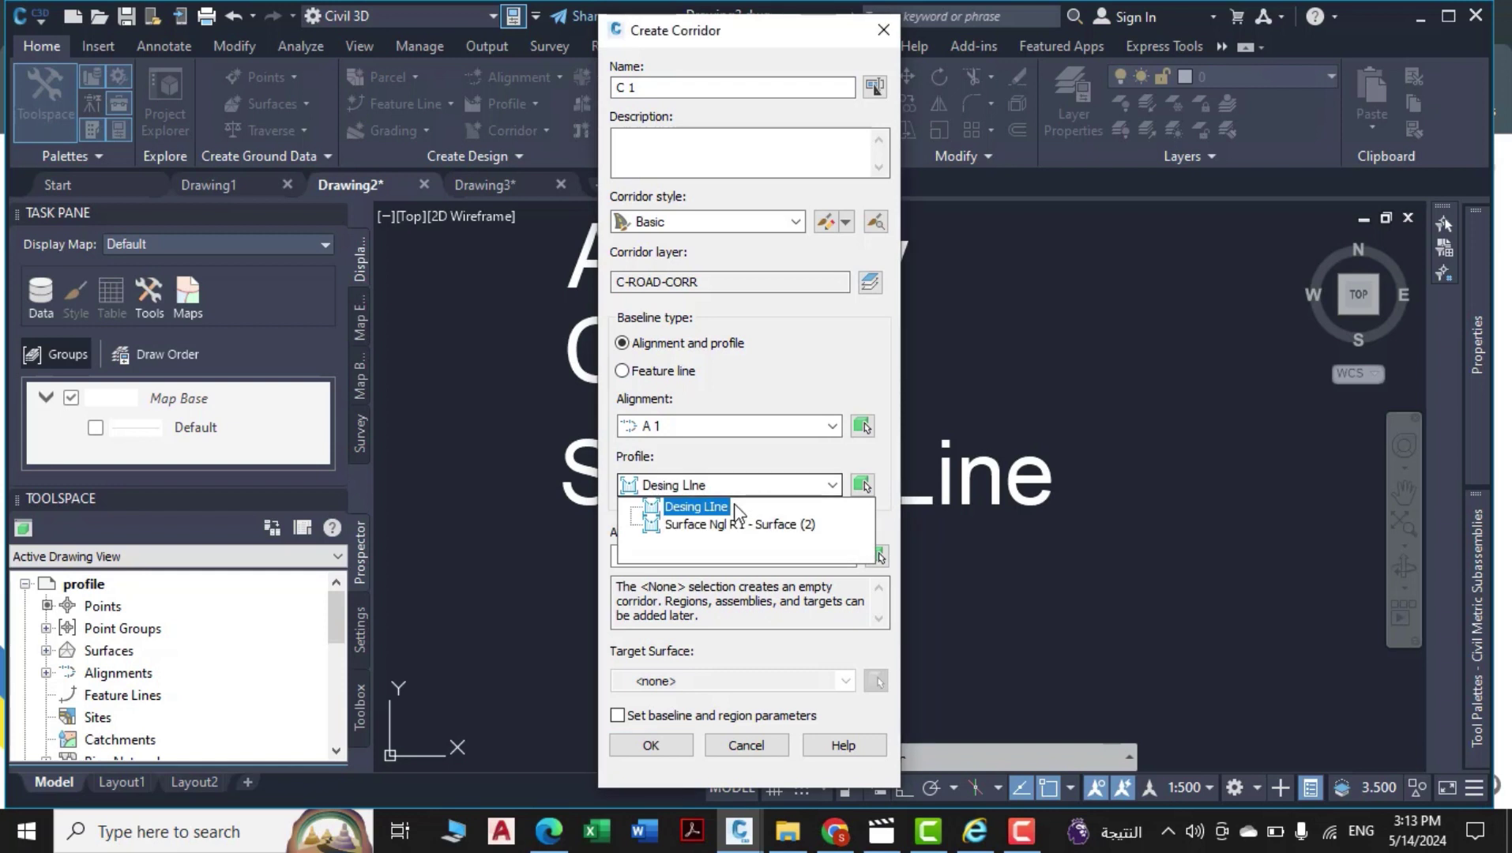
pyautogui.click(691, 510)
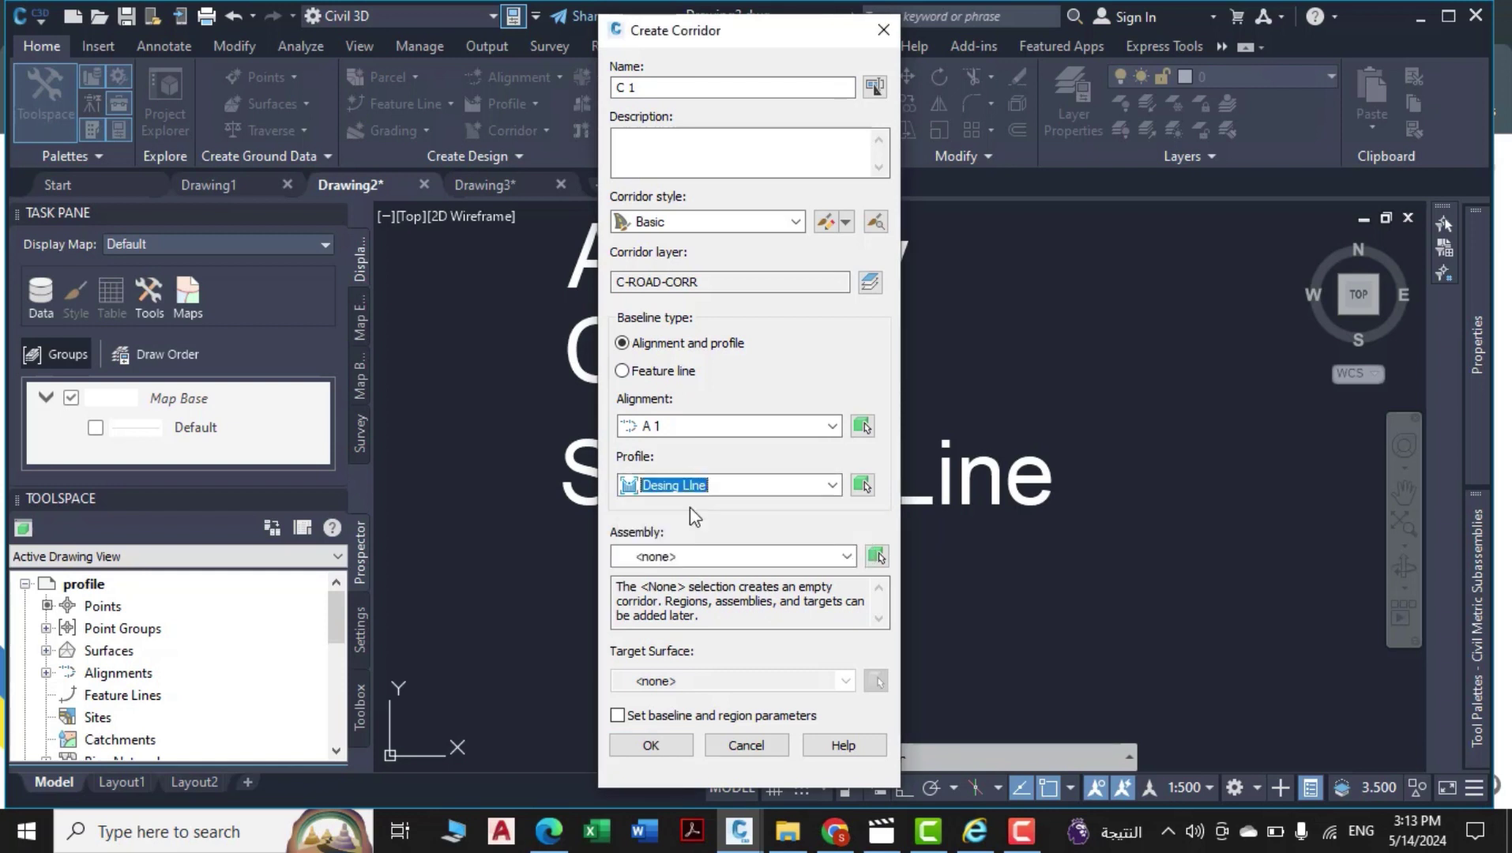
# Assign the assembly "Asembly 1" and the target surface "Surface Ngl R1" to the corridor and create it.
pyautogui.click(646, 557)
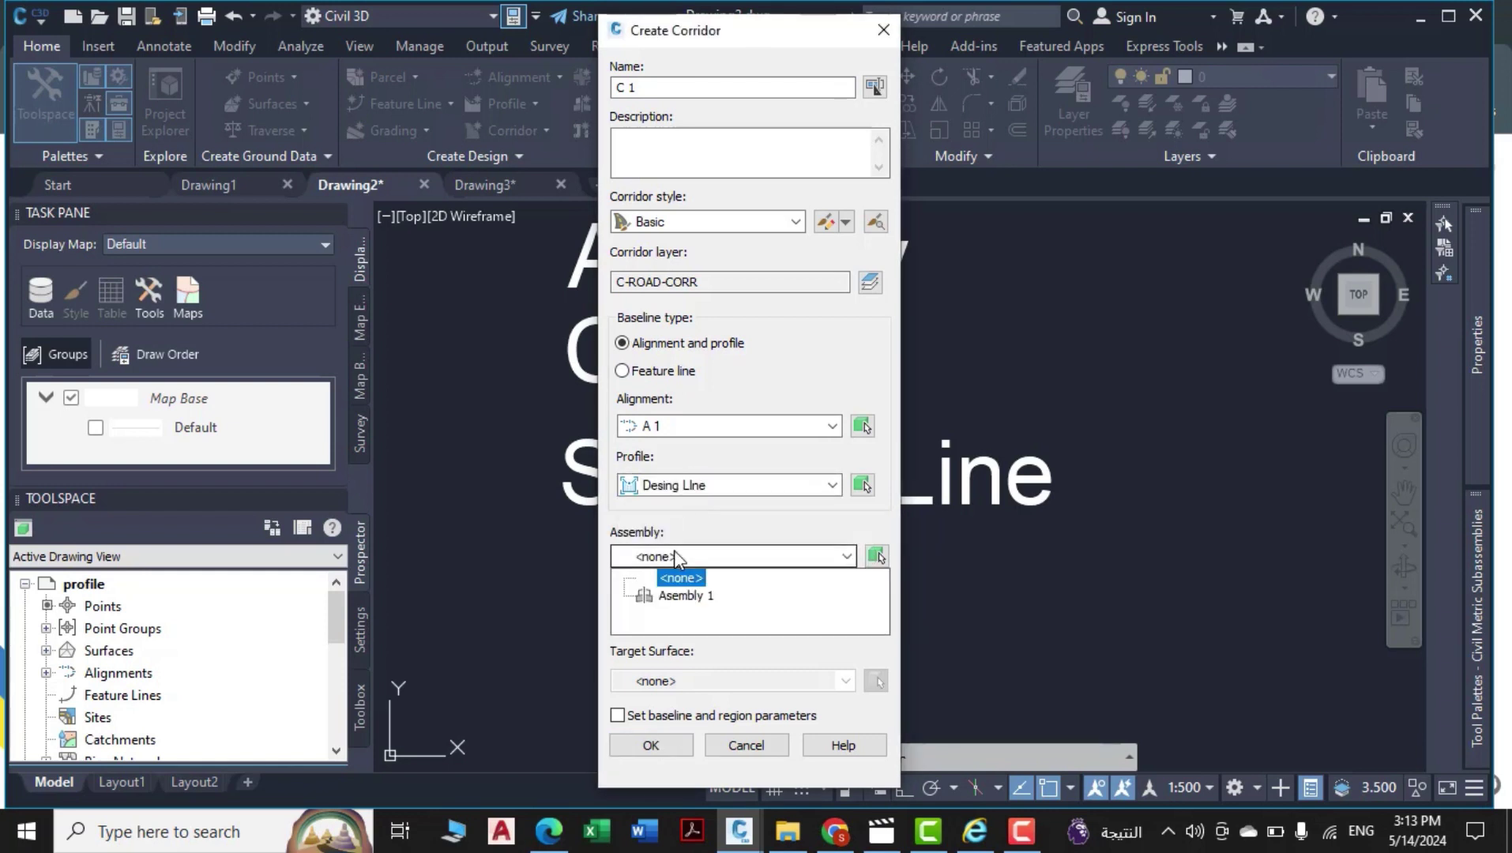
pyautogui.click(684, 596)
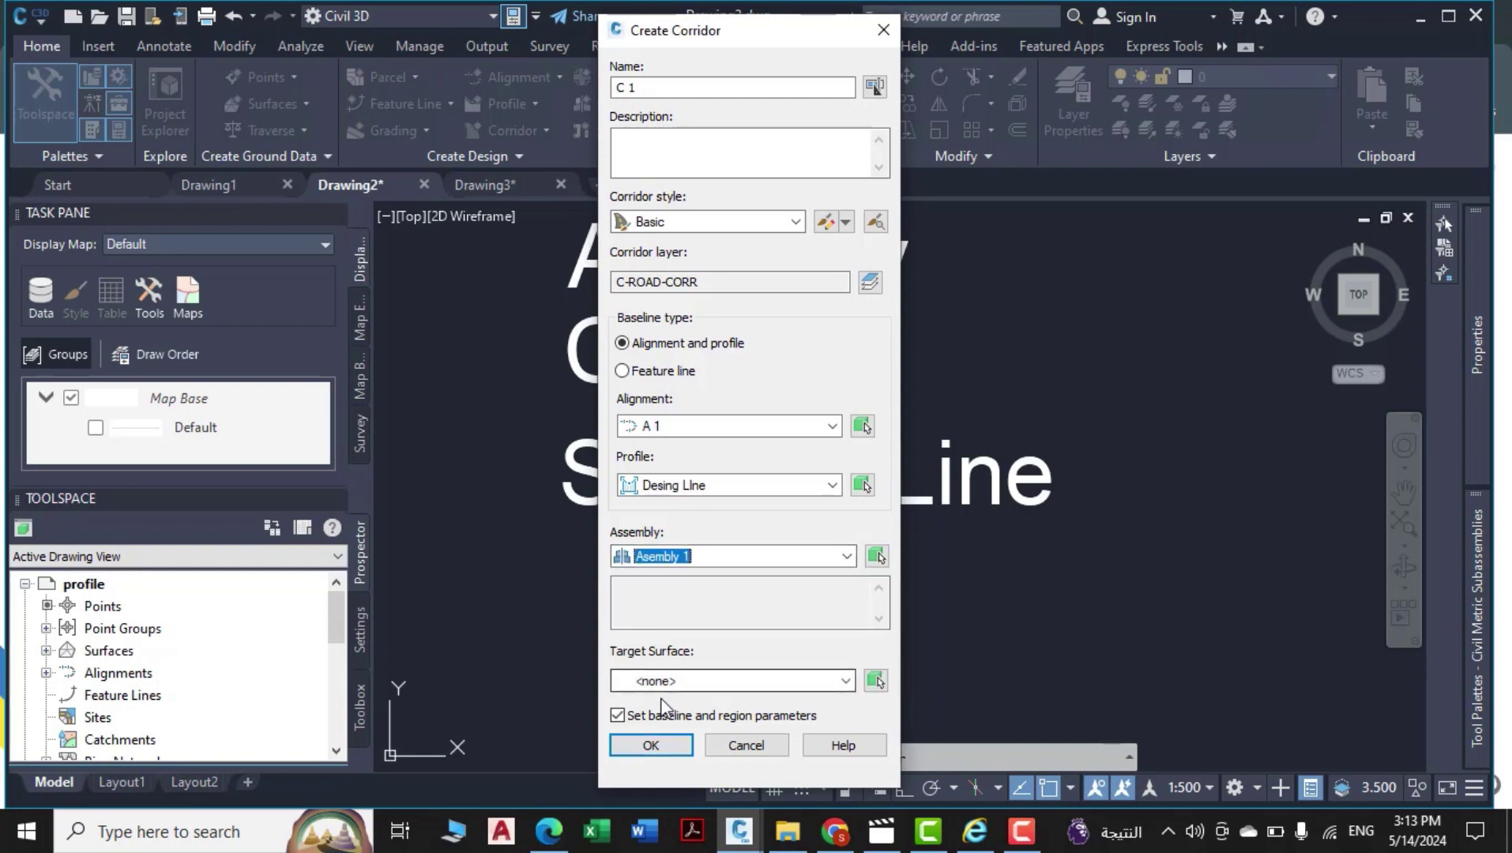
pyautogui.click(668, 684)
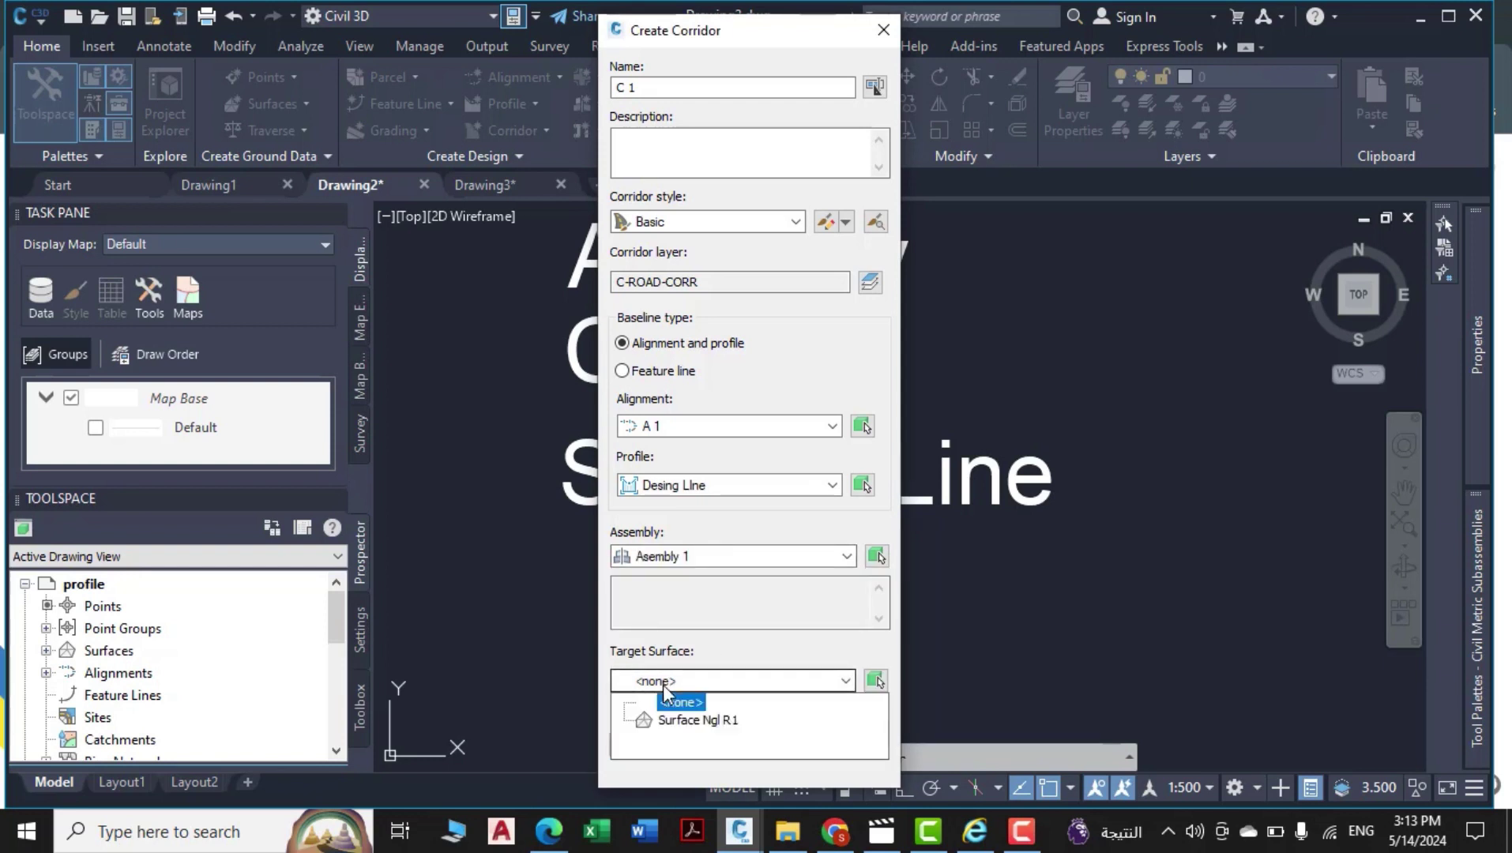
pyautogui.click(716, 724)
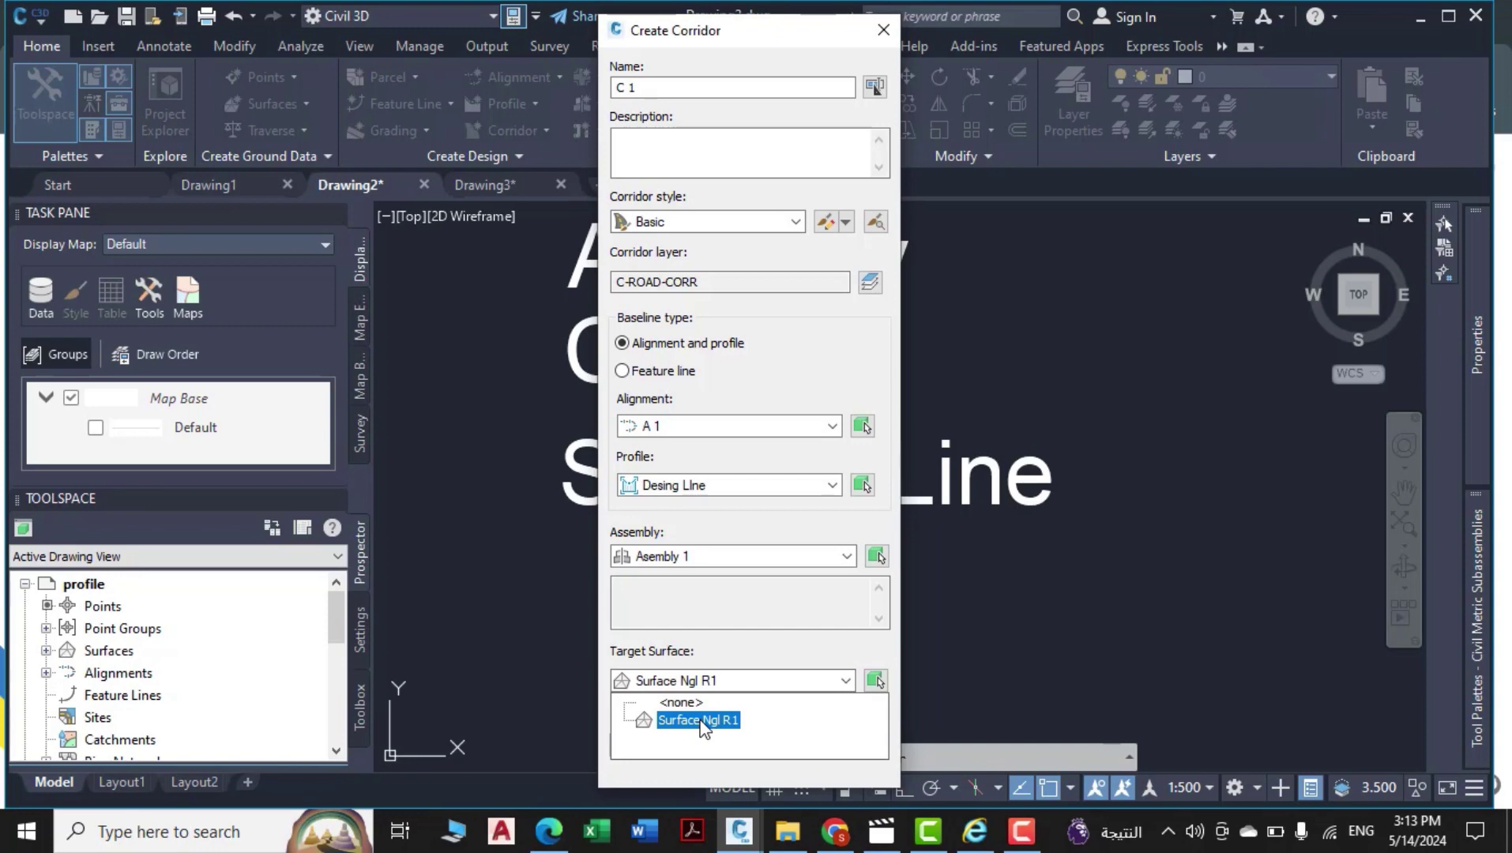
pyautogui.click(700, 722)
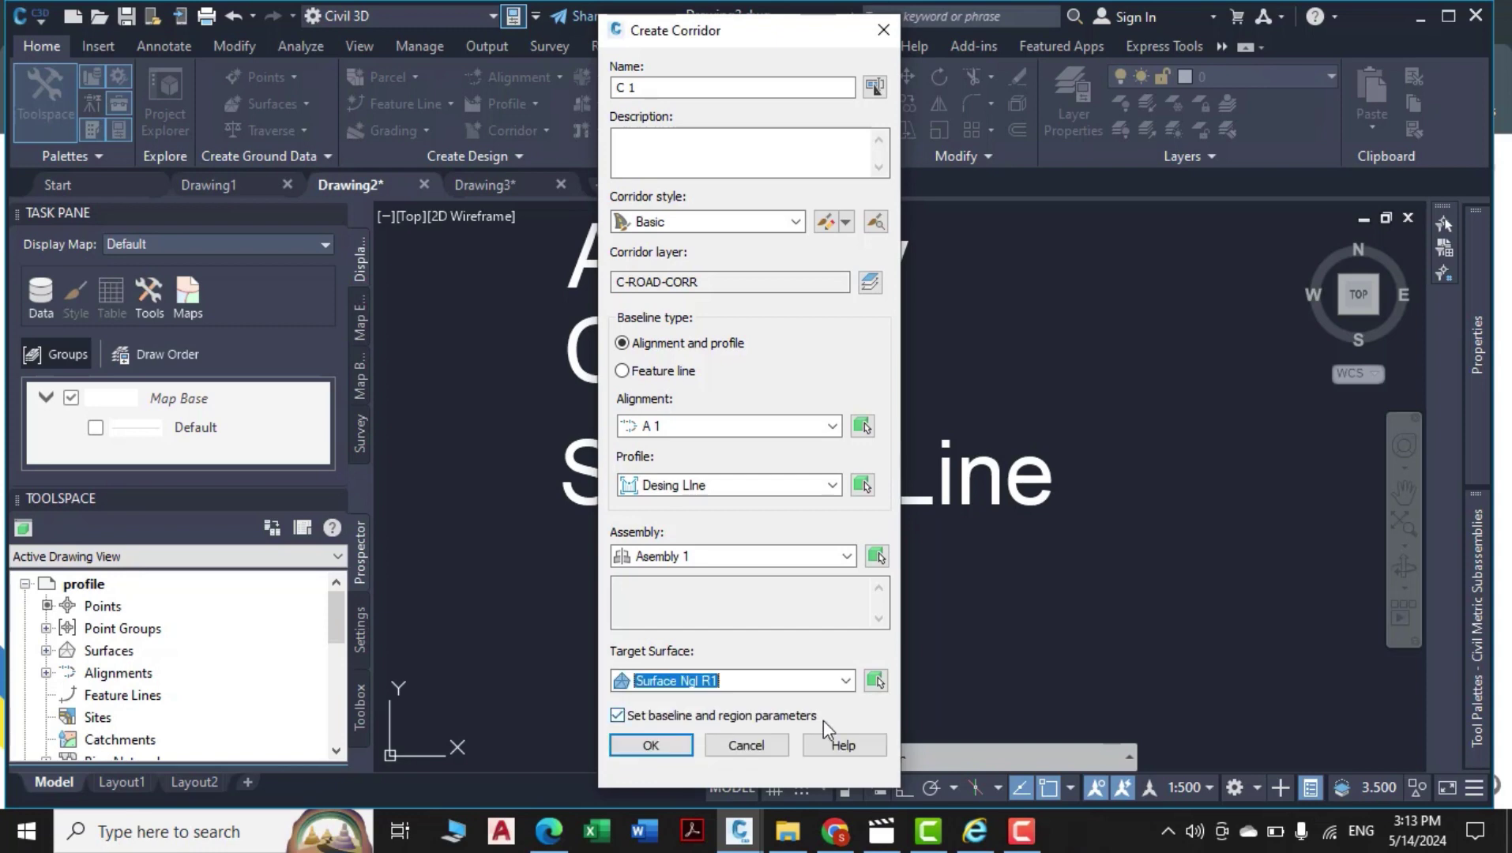
pyautogui.click(651, 746)
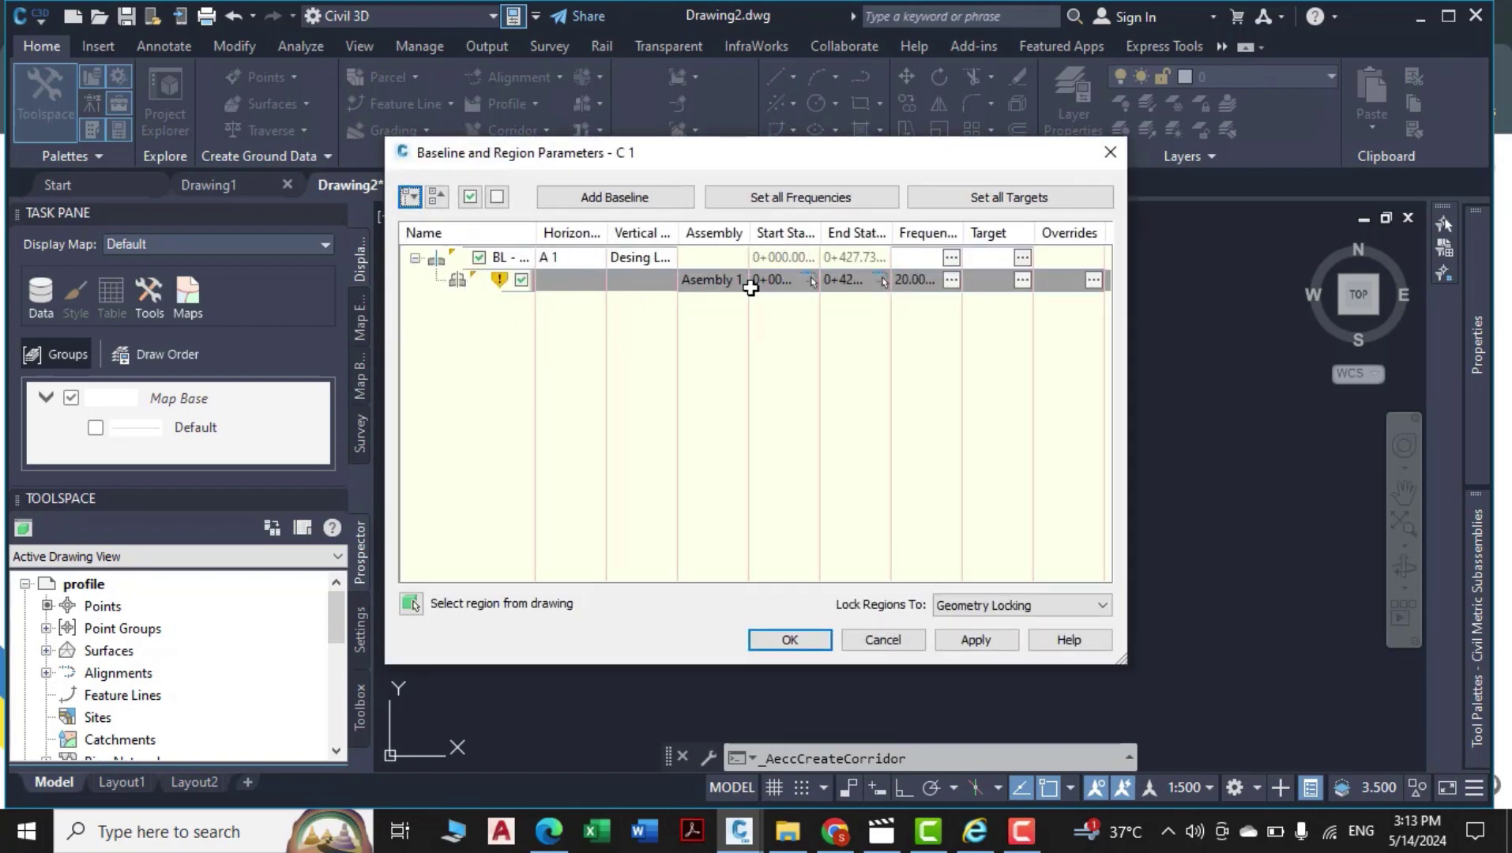
# Edit the corridor region and select "Asembly 1" as its assembly.
pyautogui.doubleClick(712, 279)
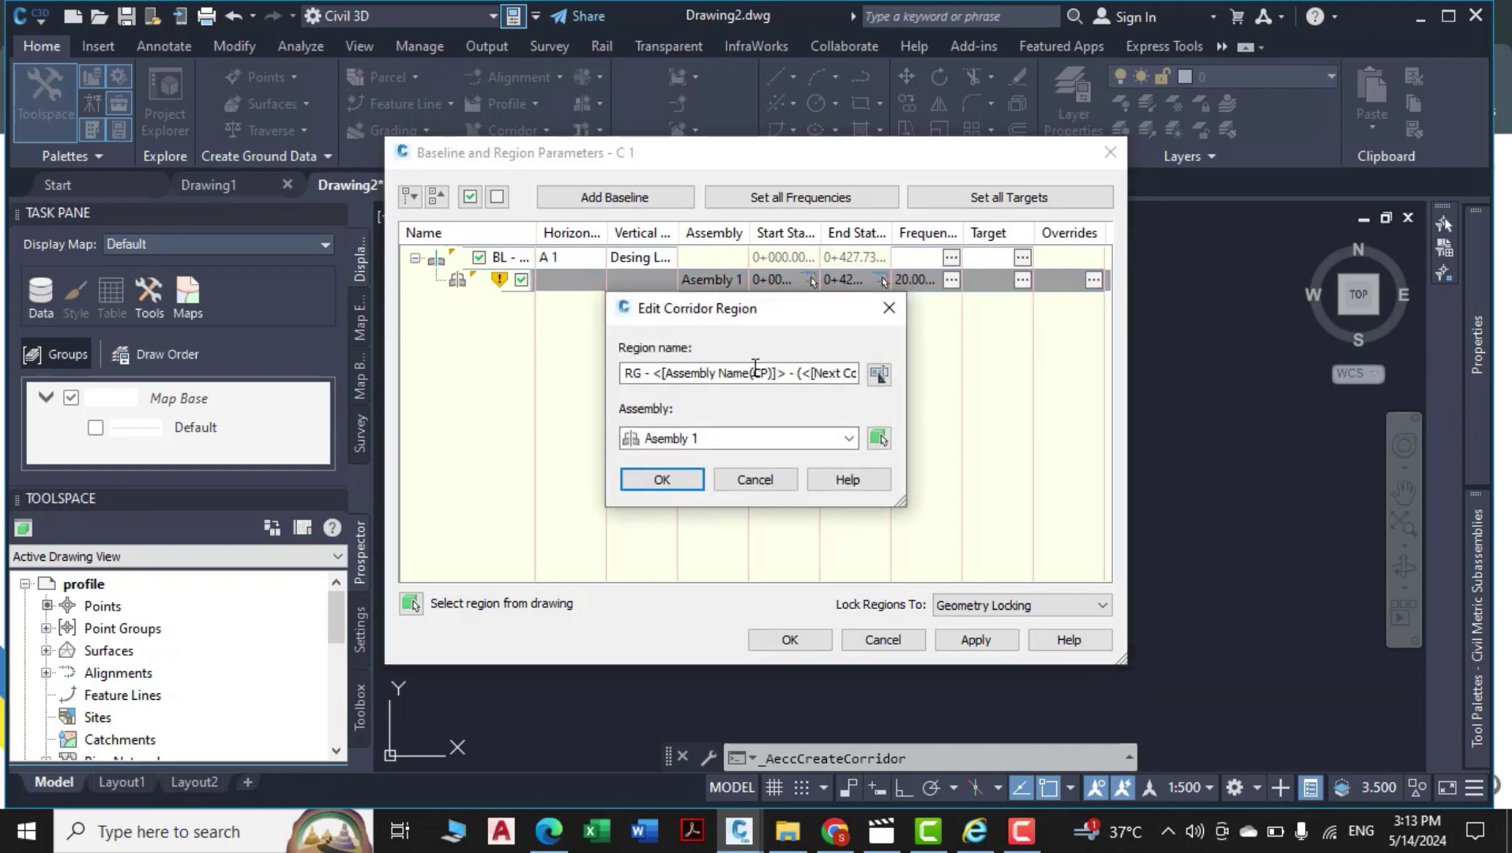
pyautogui.click(744, 439)
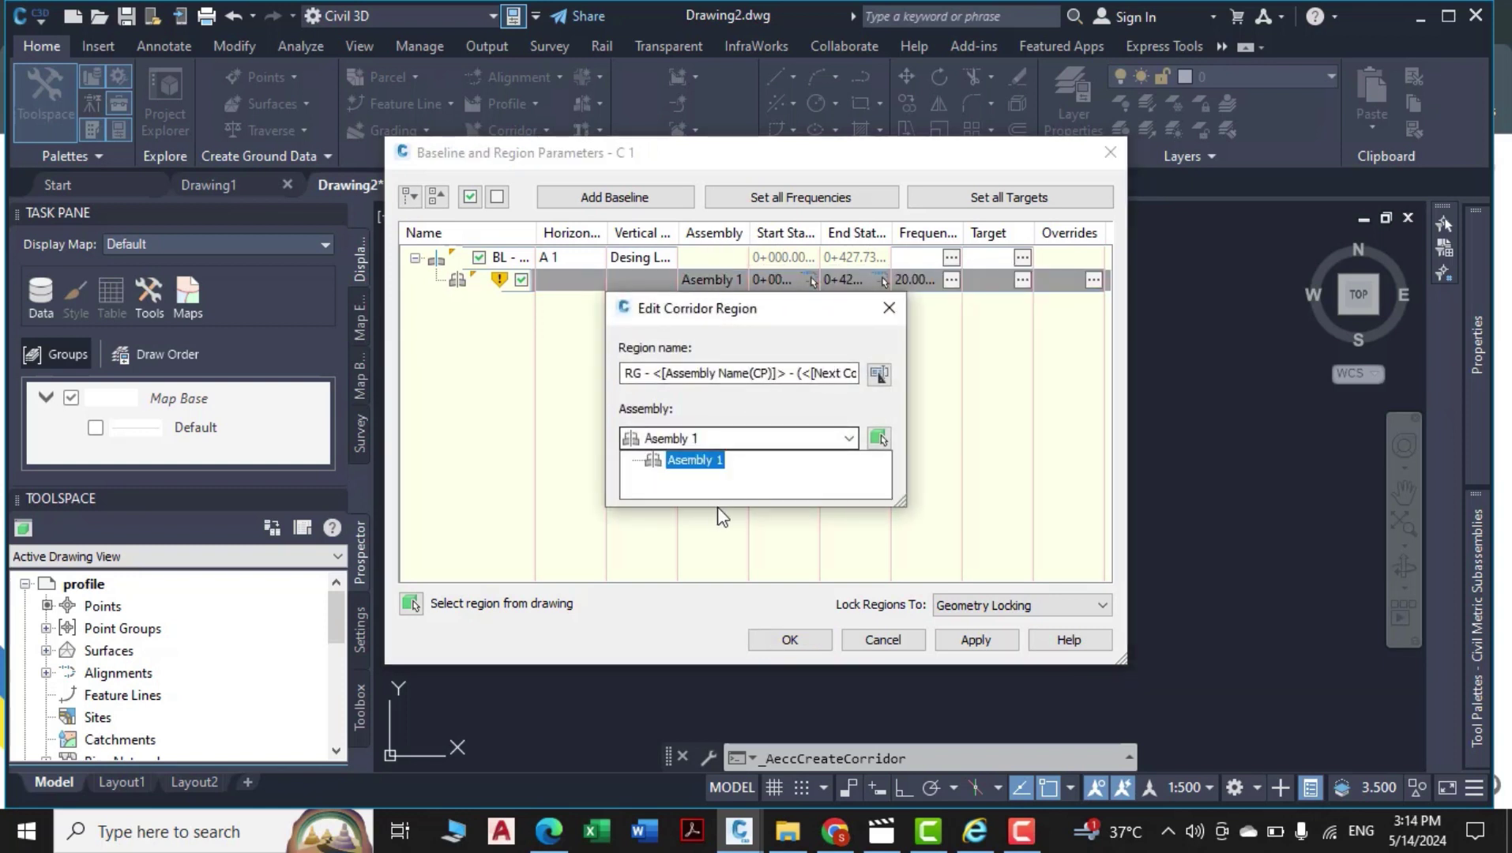
pyautogui.click(790, 644)
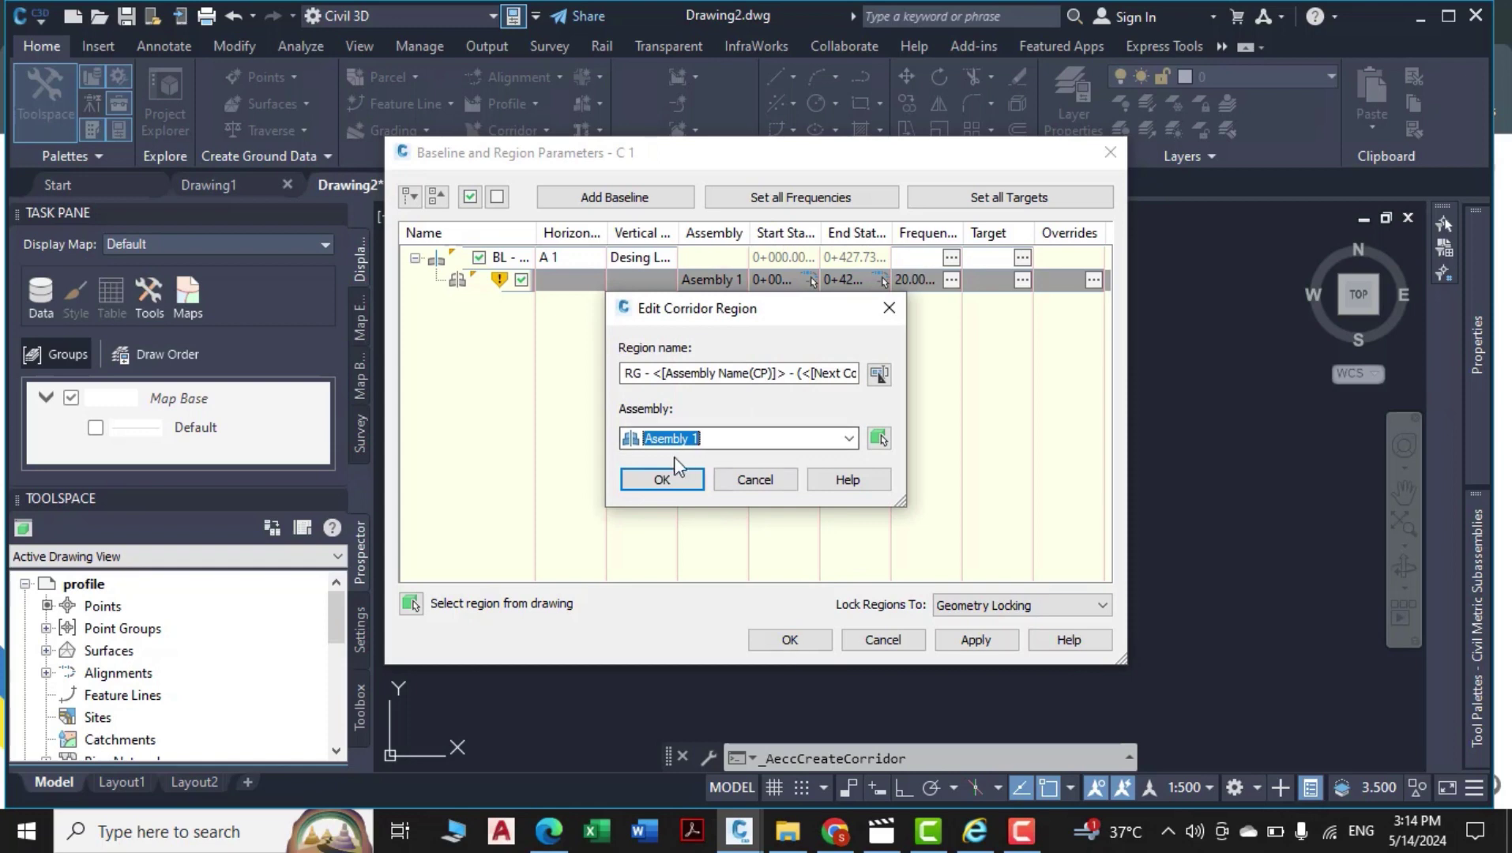
pyautogui.click(662, 482)
# Apply the baseline and region parameters of C 1 and rebuild the corridor along the alignment.
pyautogui.click(965, 639)
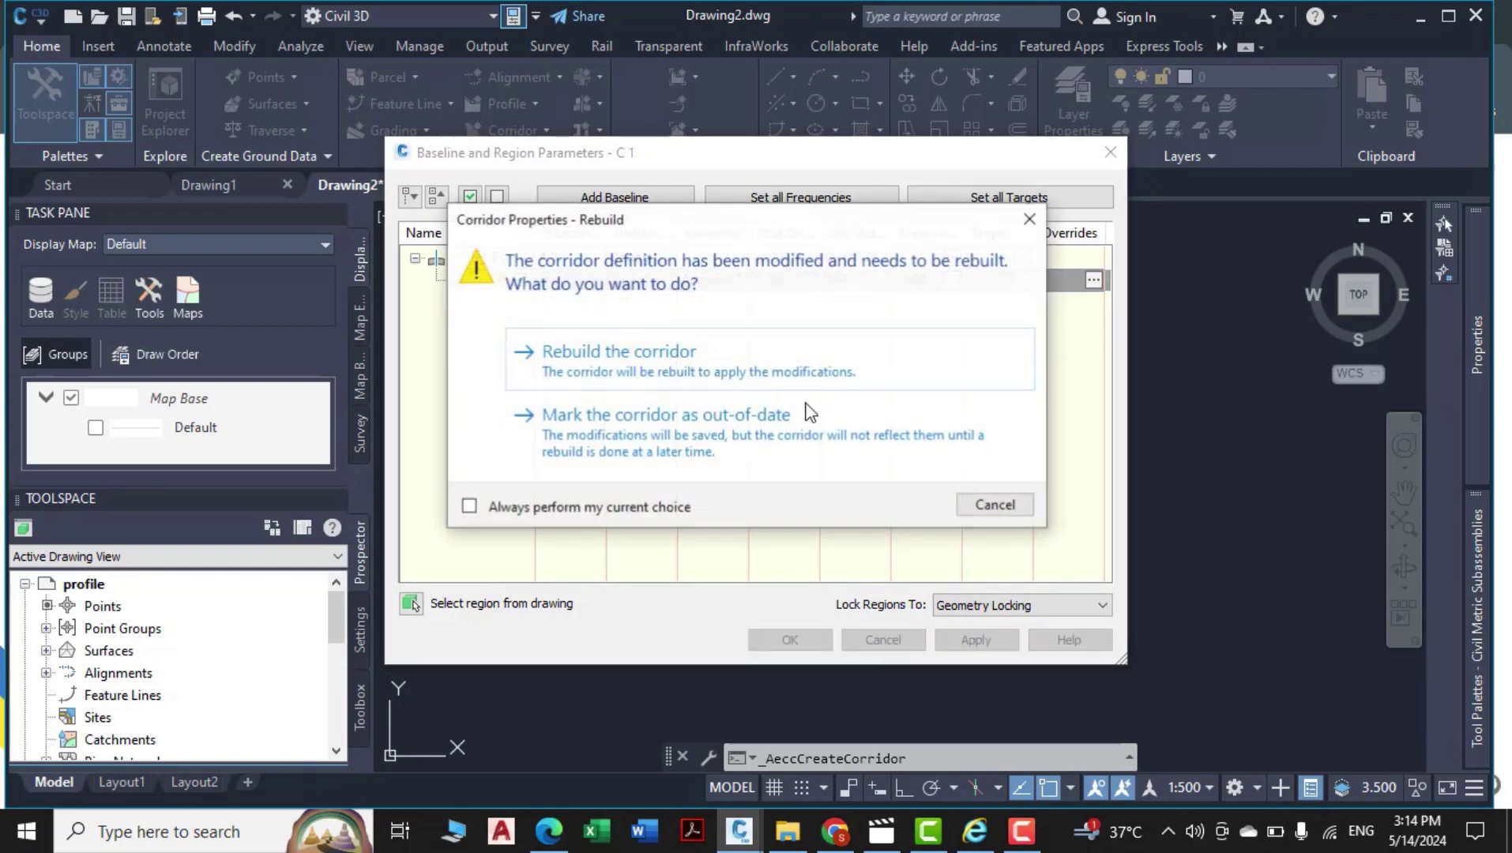
pyautogui.click(690, 350)
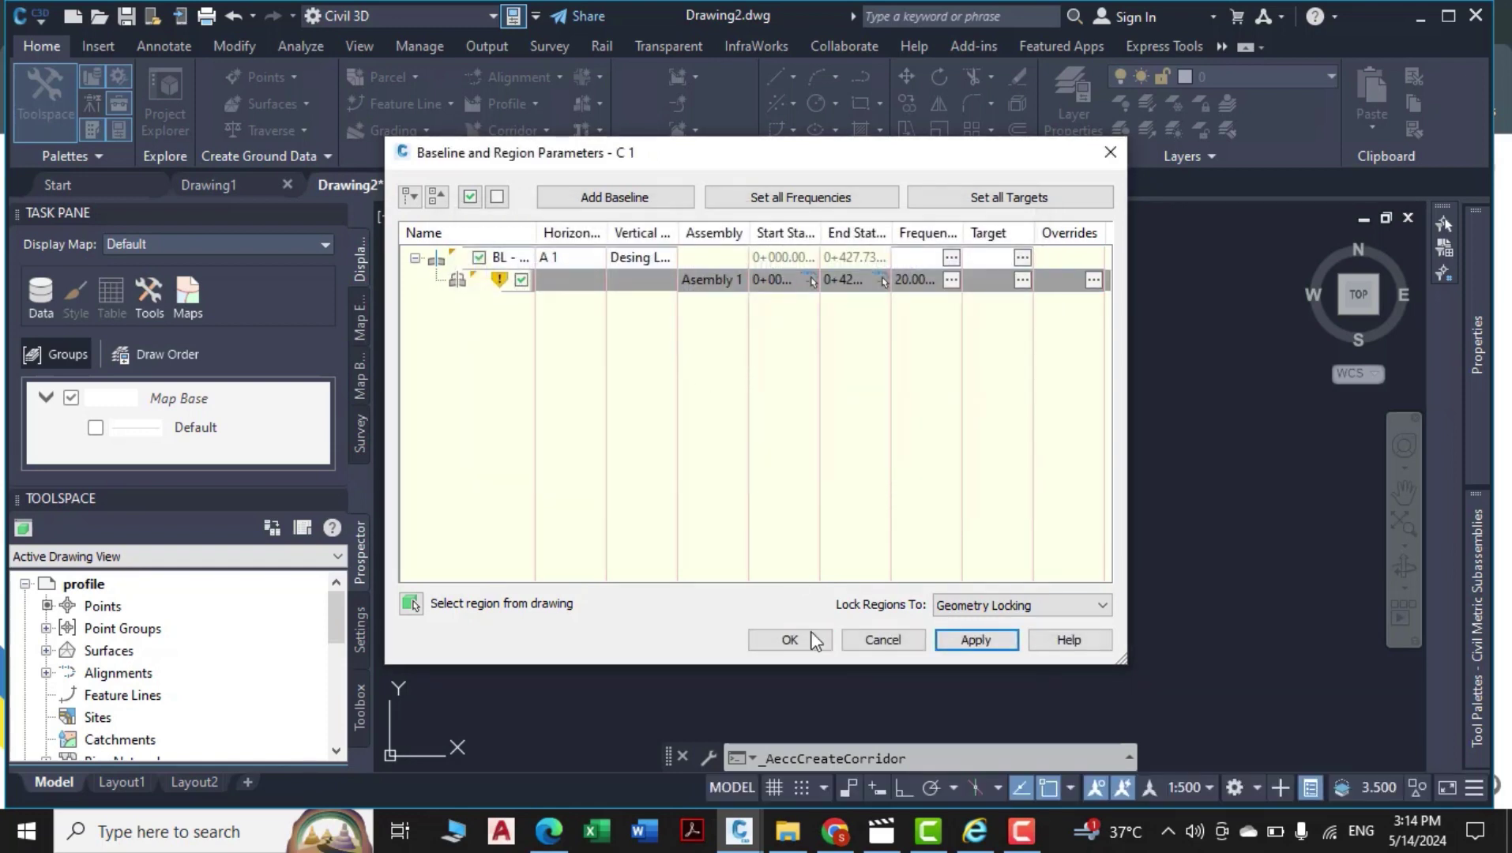
pyautogui.click(812, 639)
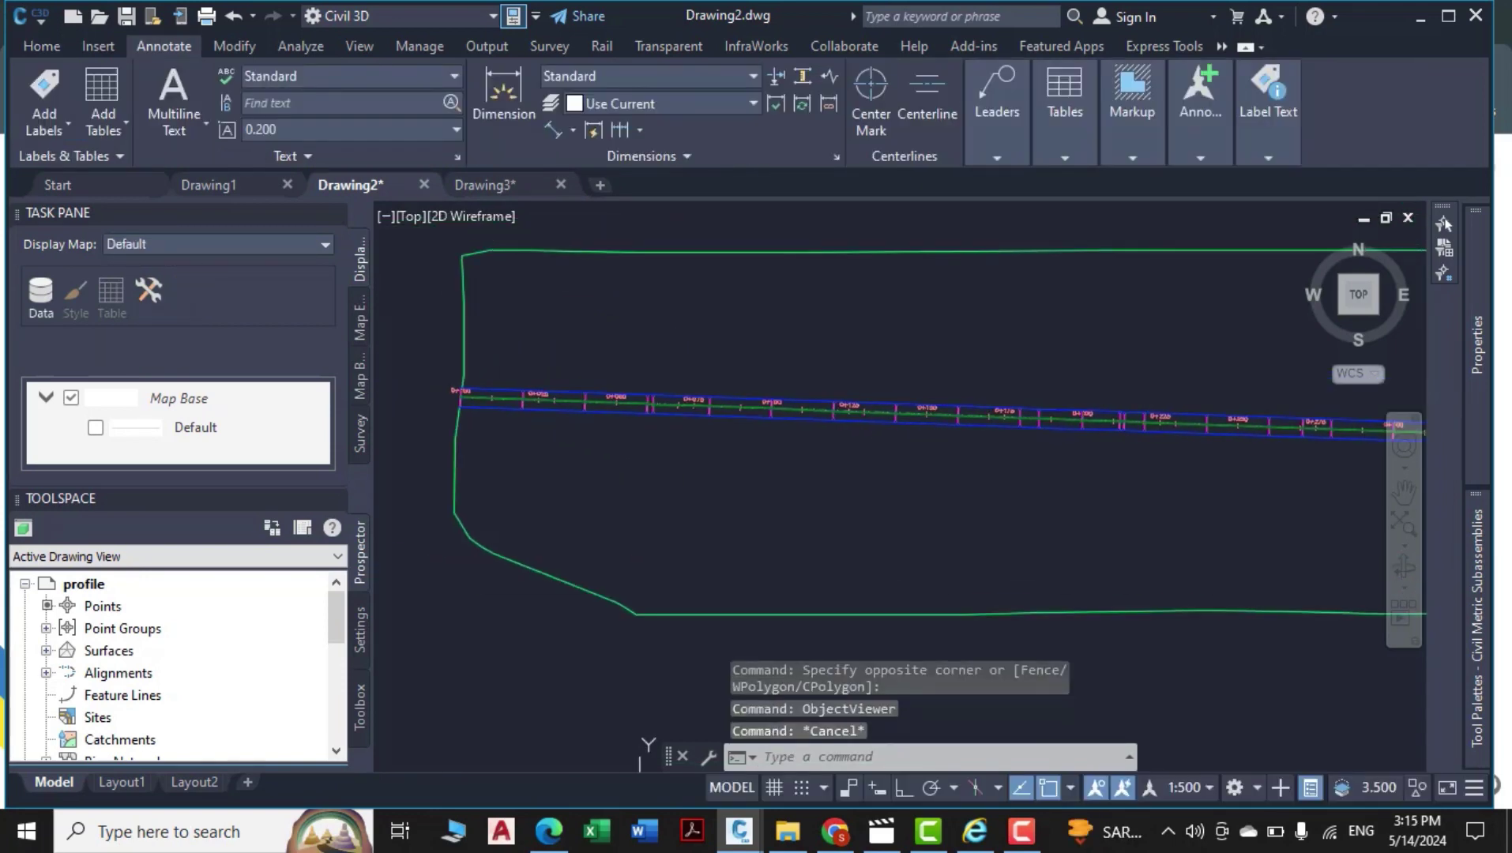
pyautogui.scroll(8, 456, 403)
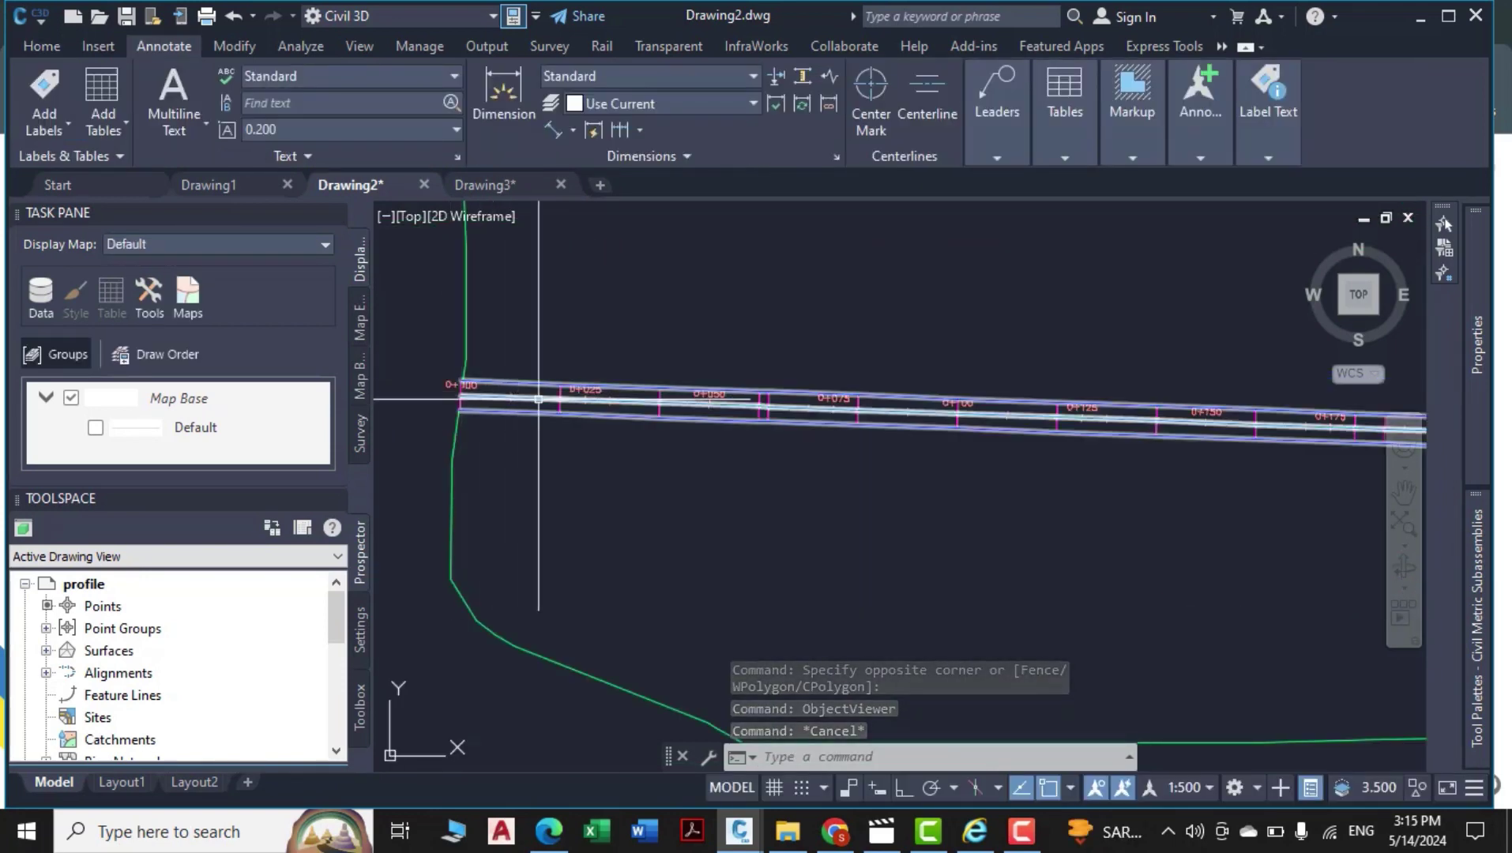
pyautogui.moveTo(640, 388); pyautogui.dragTo(861, 399, button='middle')
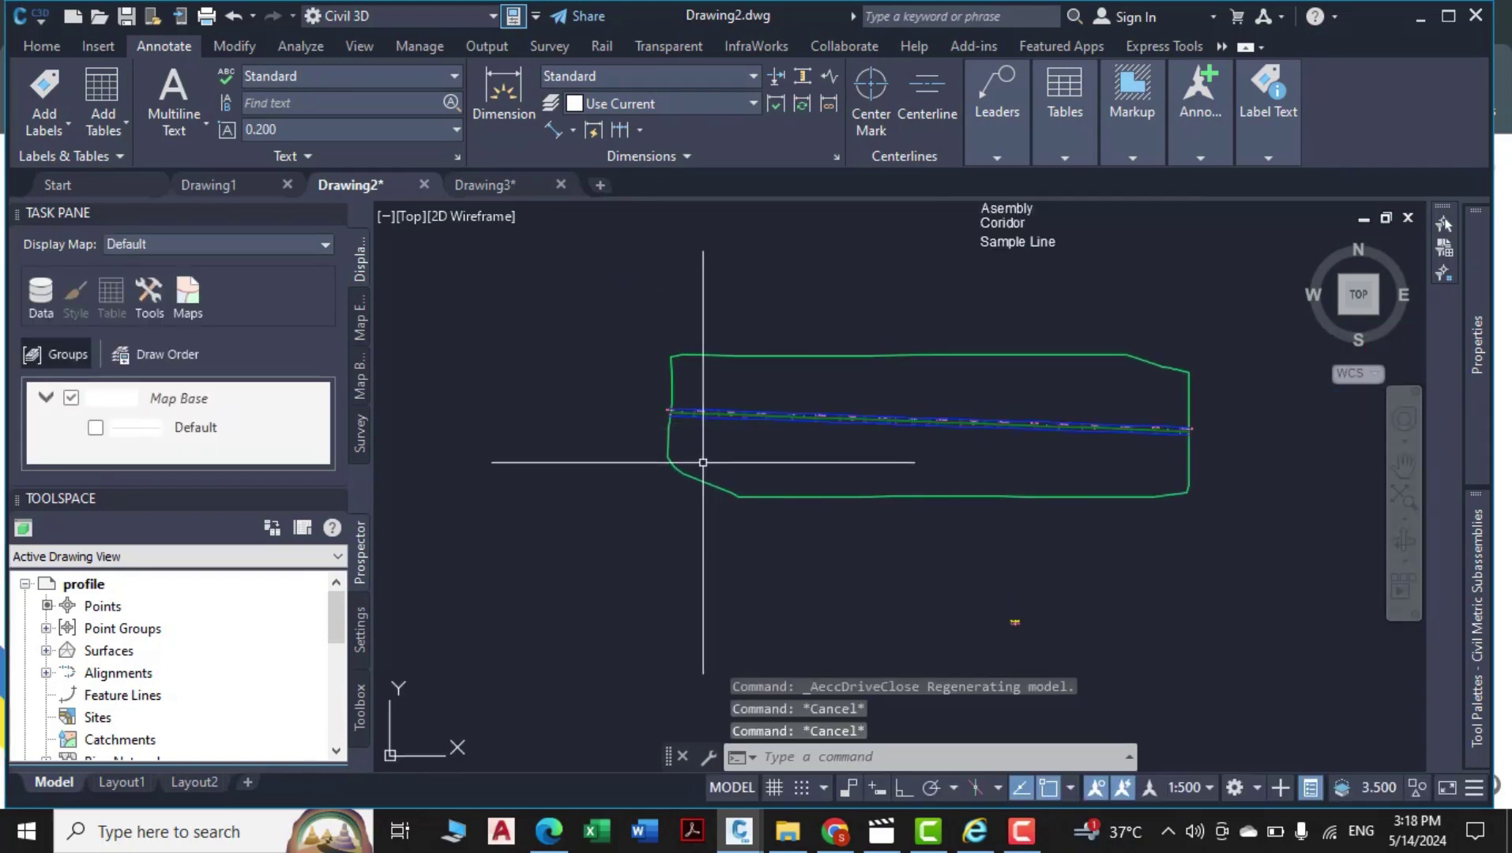
# Start a drive-through of corridor C 1 from station 0+000 using the Crown feature line as its path.
pyautogui.scroll(4, 686, 428)
pyautogui.scroll(3, 707, 386)
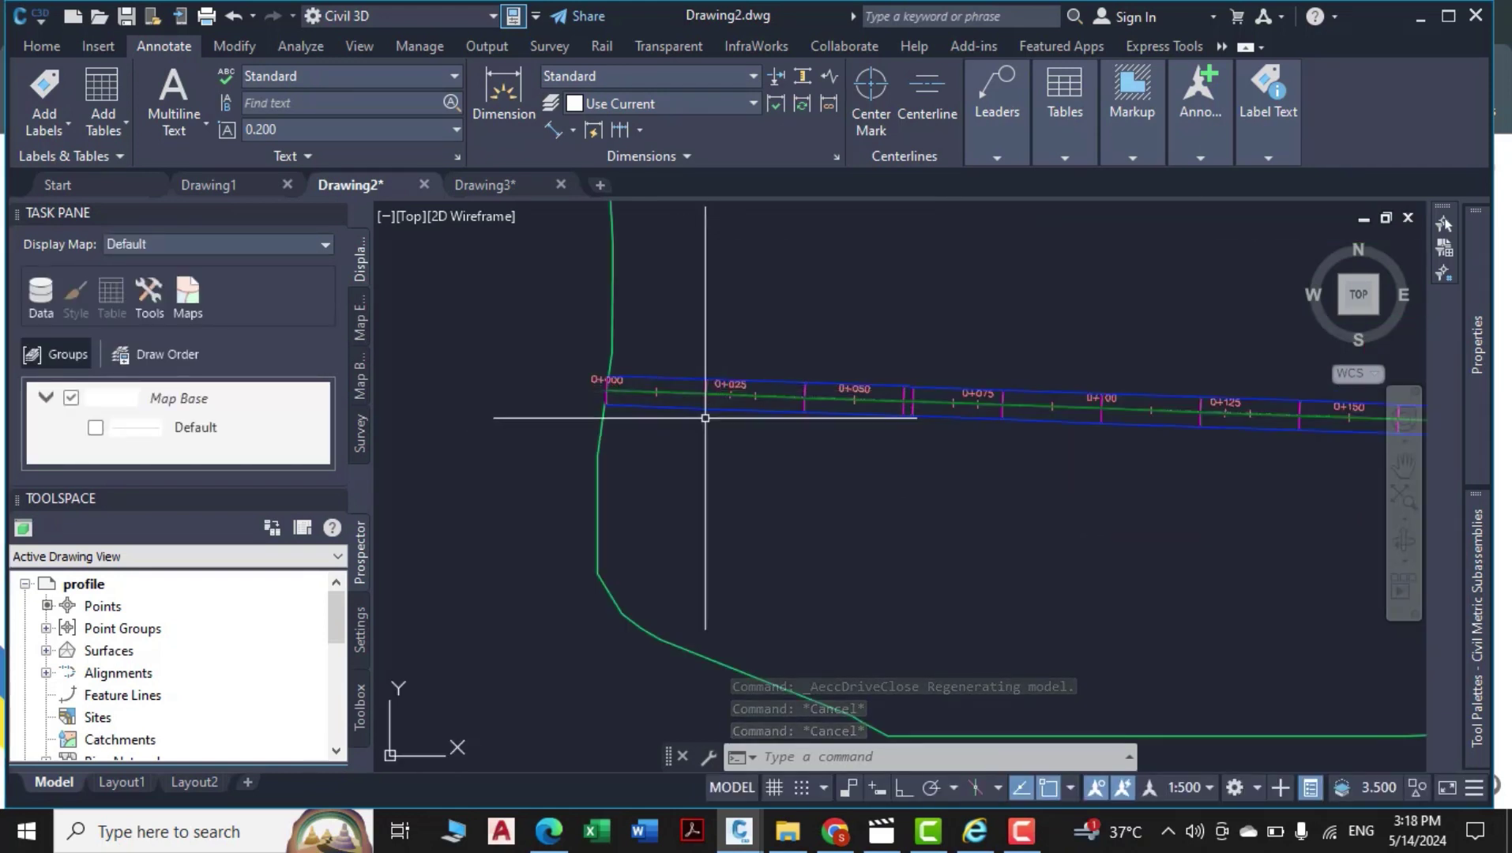
pyautogui.scroll(5, 707, 385)
pyautogui.scroll(-2, 827, 499)
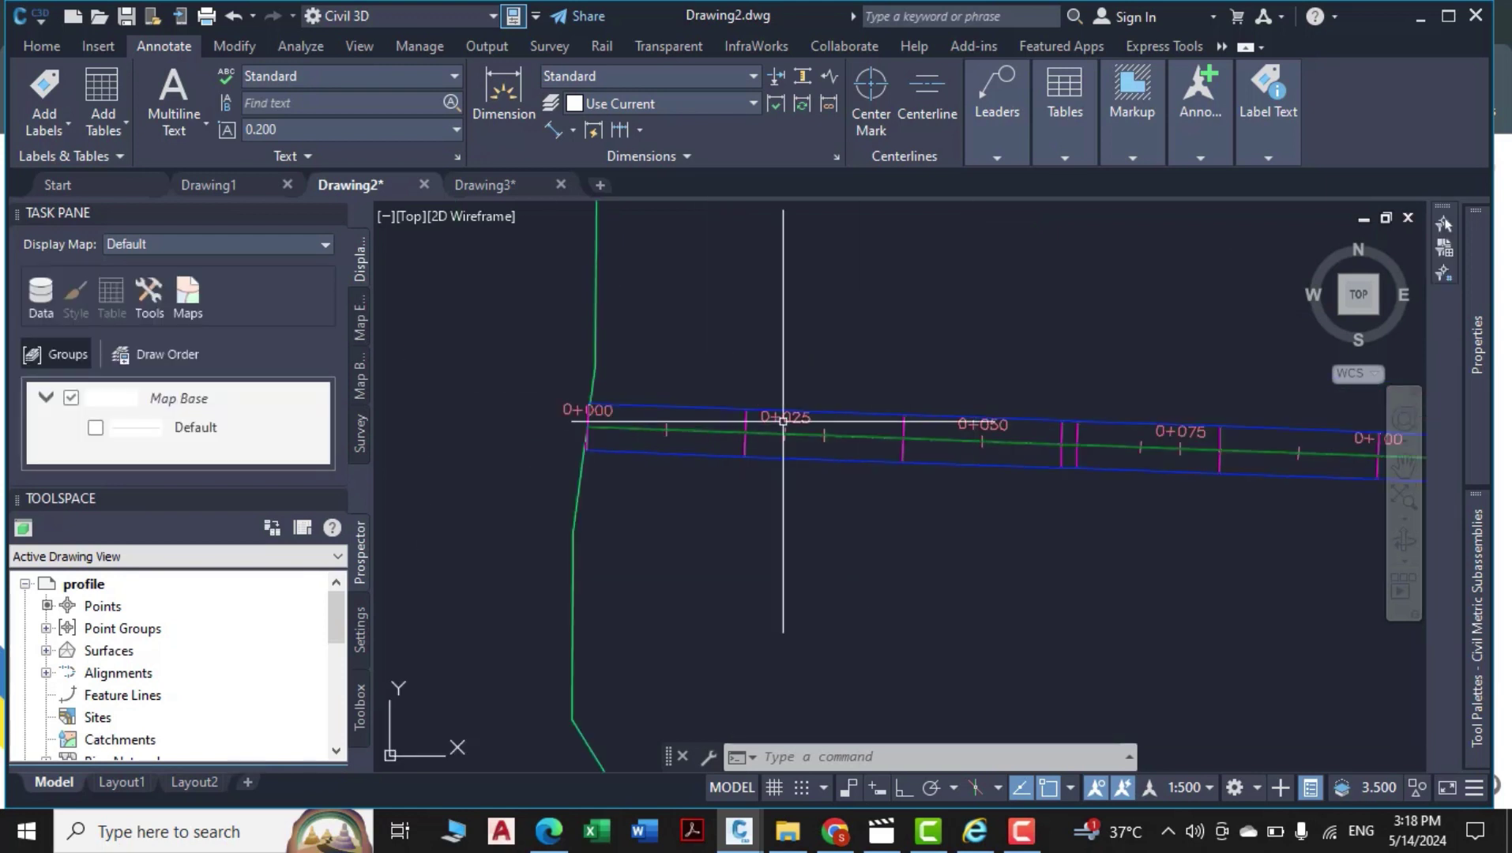
pyautogui.click(864, 412)
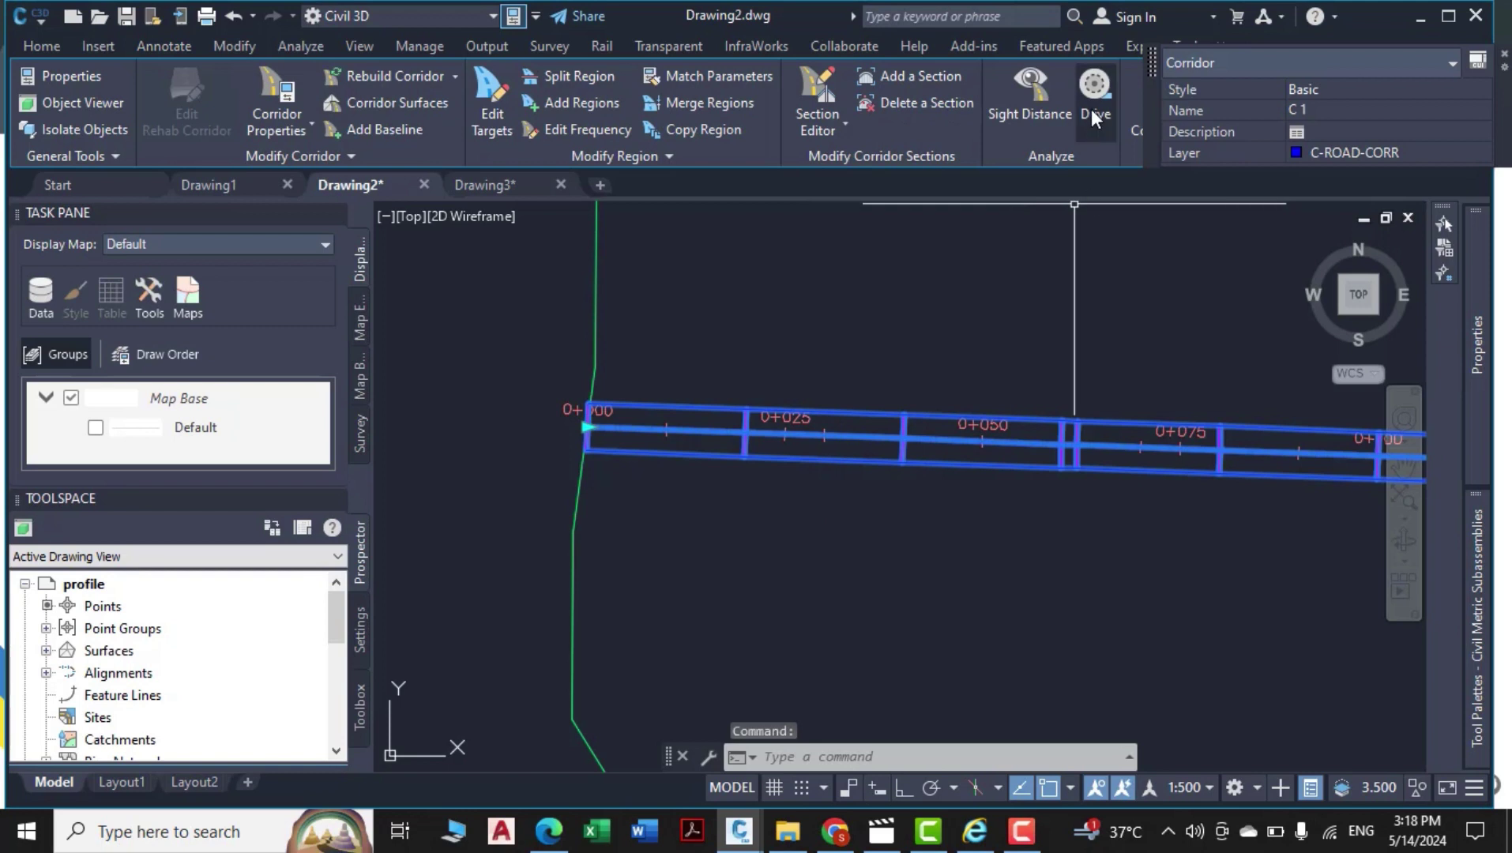
pyautogui.click(1091, 111)
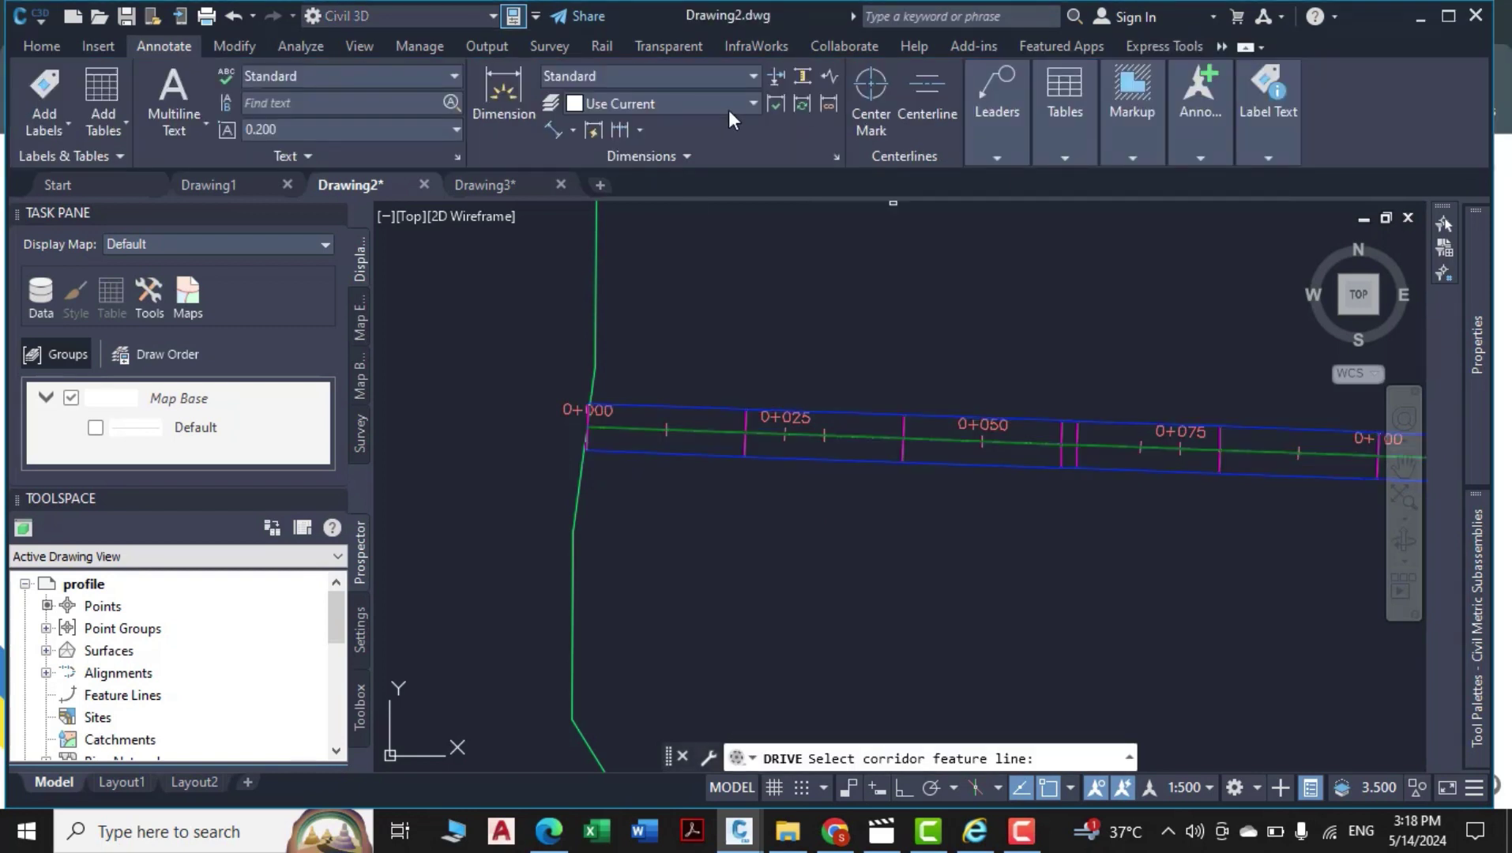
pyautogui.click(724, 435)
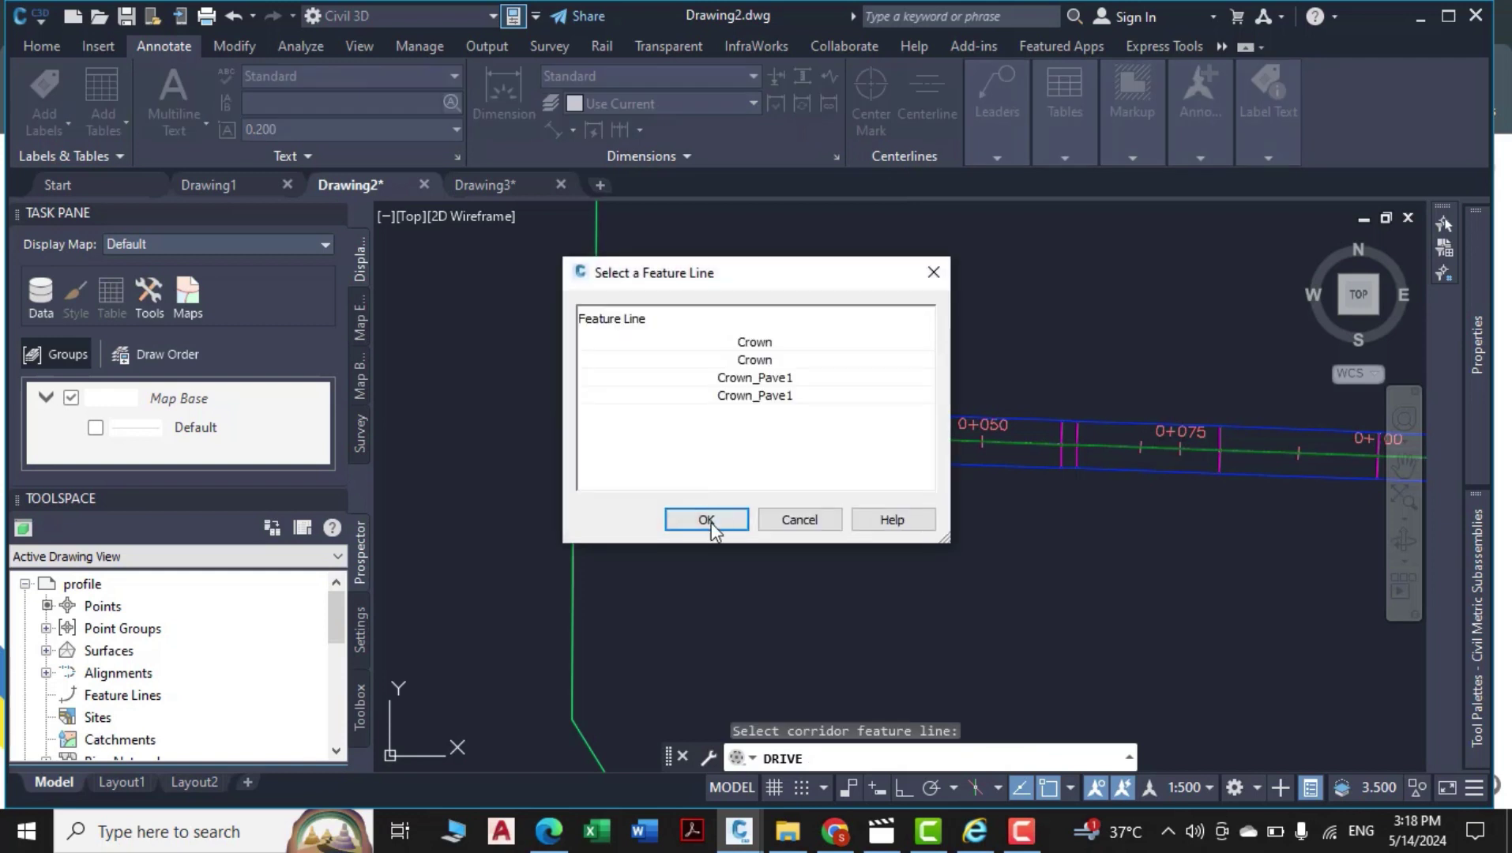
pyautogui.click(710, 527)
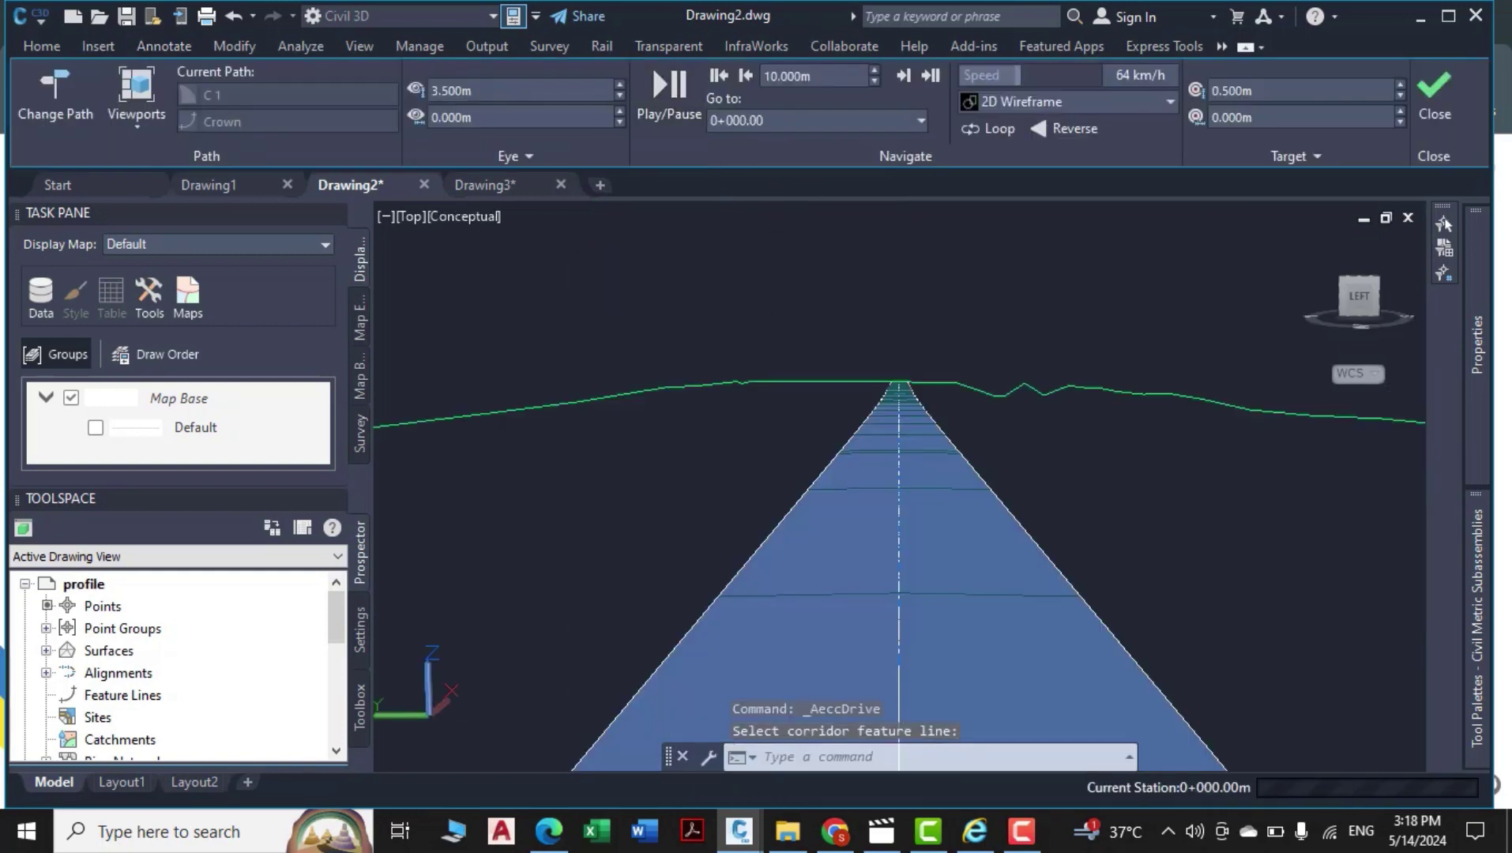
# Play the drive simulation along the corridor and exit drive mode.
pyautogui.click(659, 92)
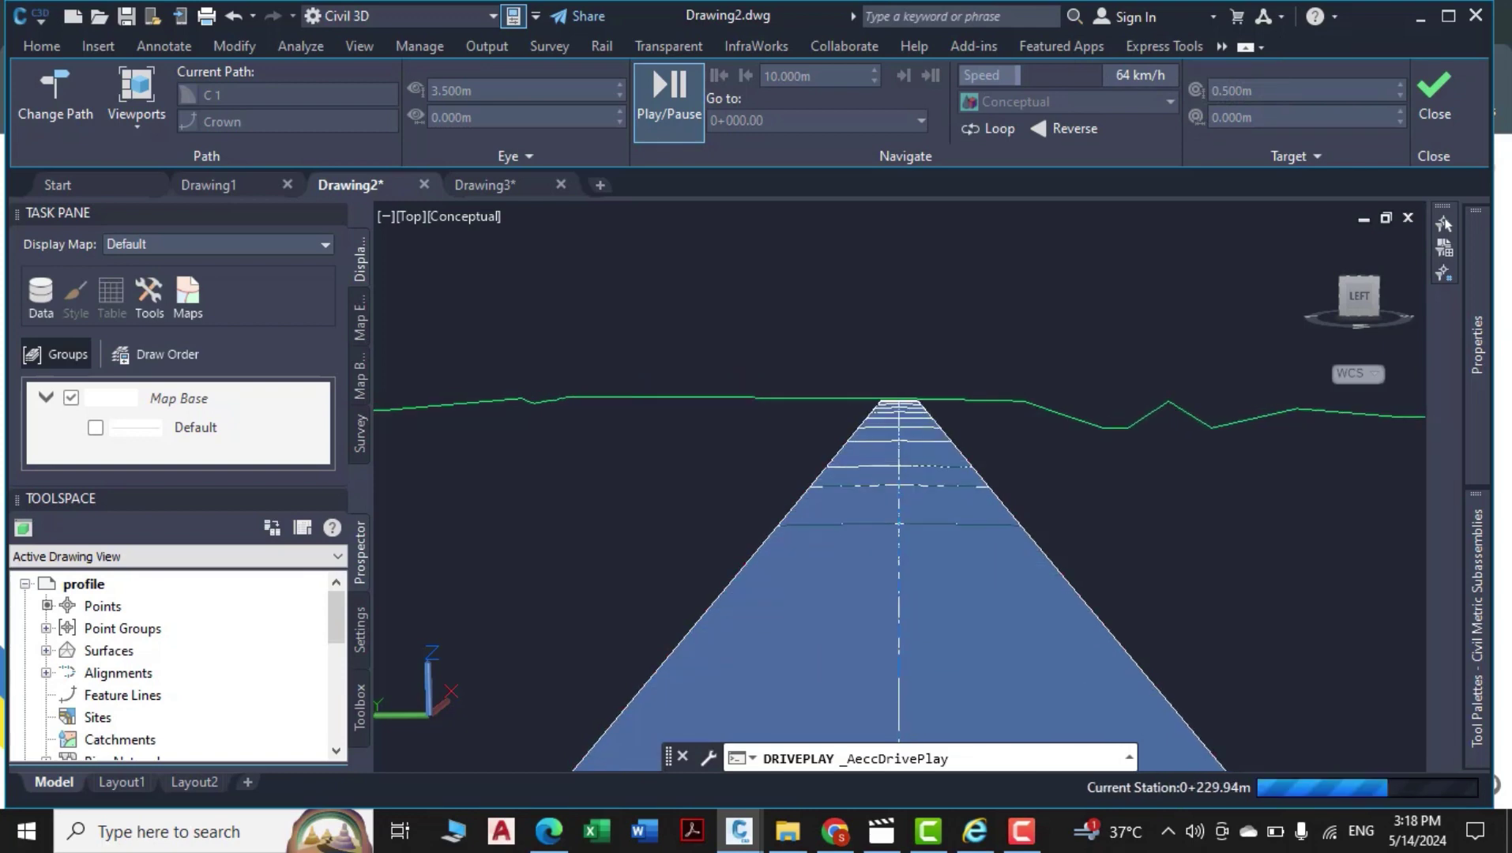
pyautogui.press('Escape')
pyautogui.press('Escape')
pyautogui.press('Escape')
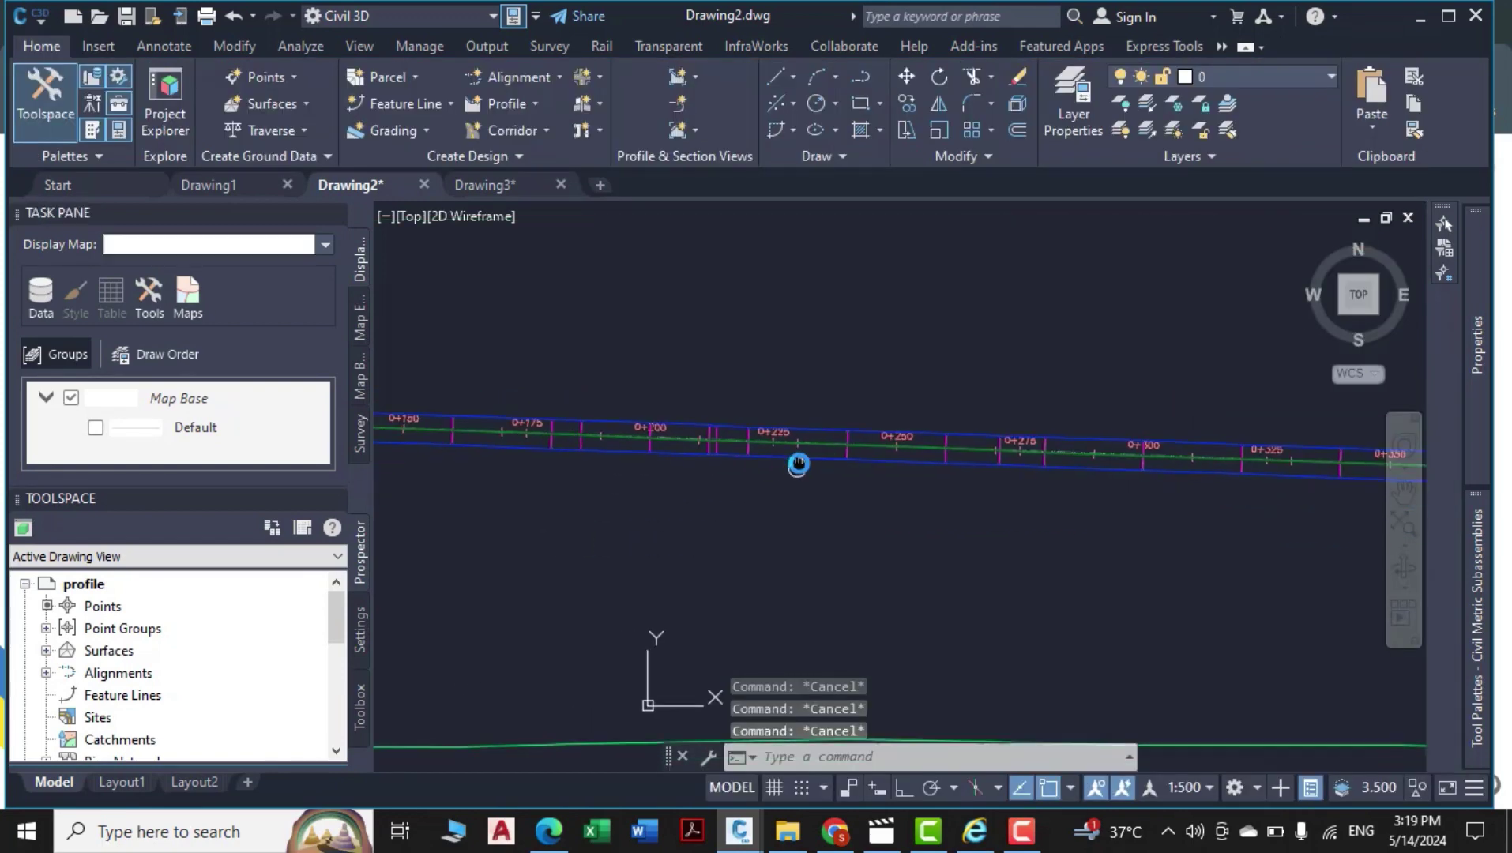
# Open the surface settings in the corridor properties of C 1.
pyautogui.moveTo(561, 554); pyautogui.dragTo(693, 531, button='middle')
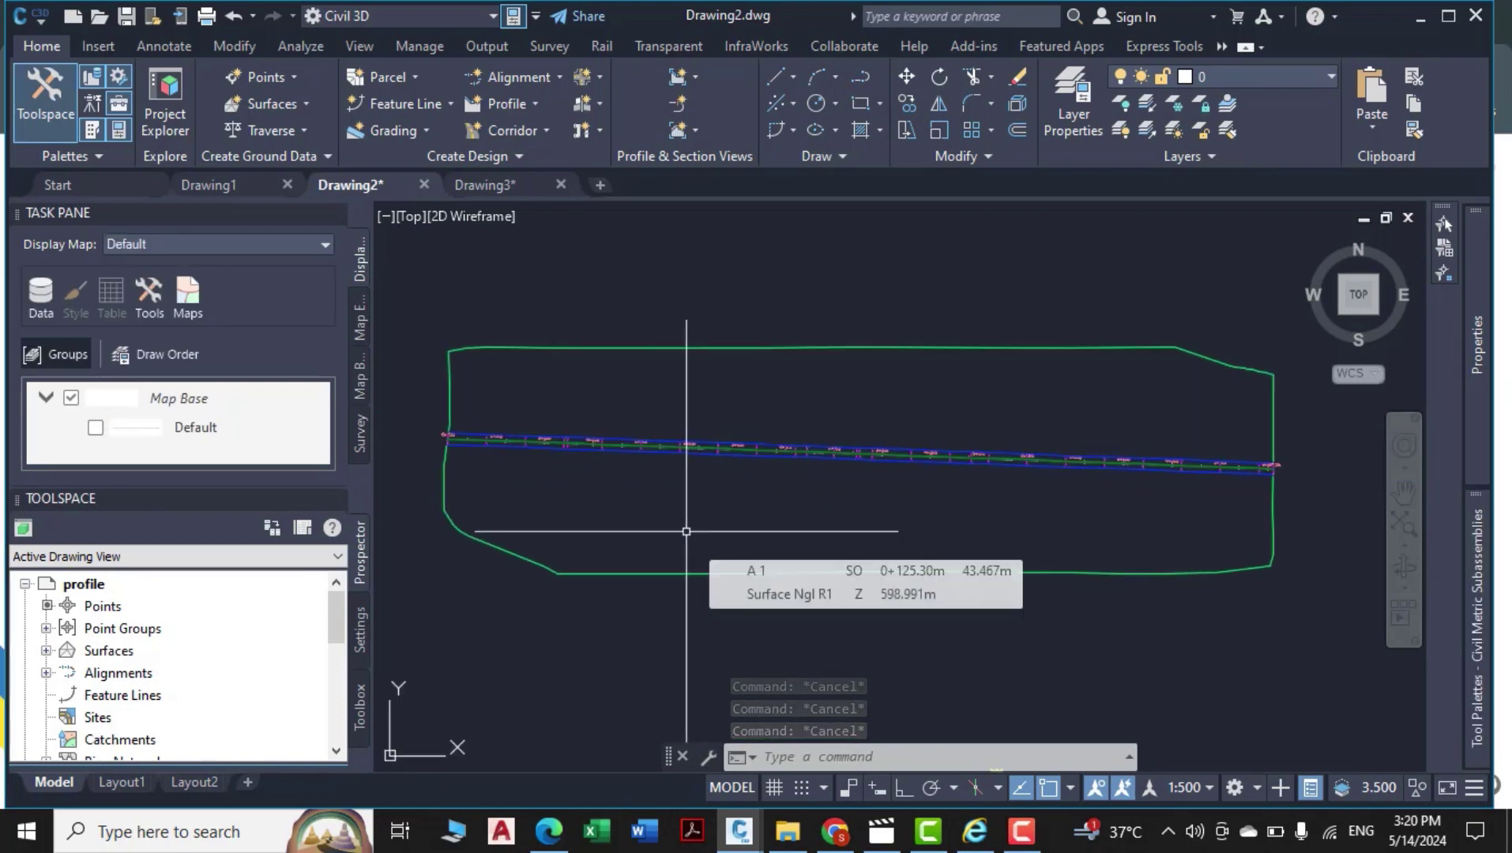
pyautogui.scroll(4, 593, 458)
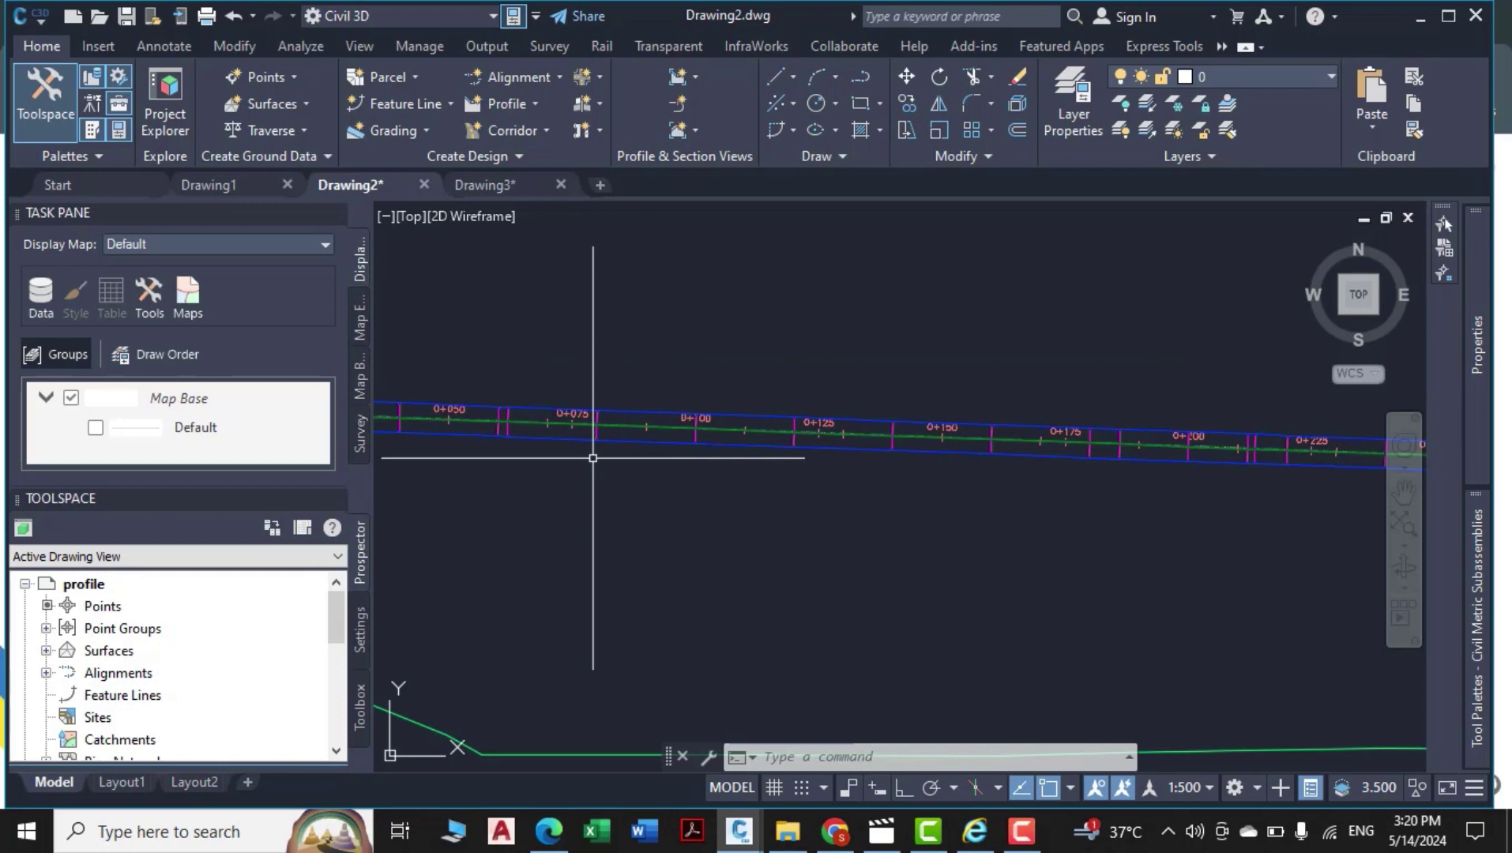
pyautogui.moveTo(656, 479); pyautogui.dragTo(891, 476, button='middle')
pyautogui.scroll(2, 780, 418)
pyautogui.click(726, 393)
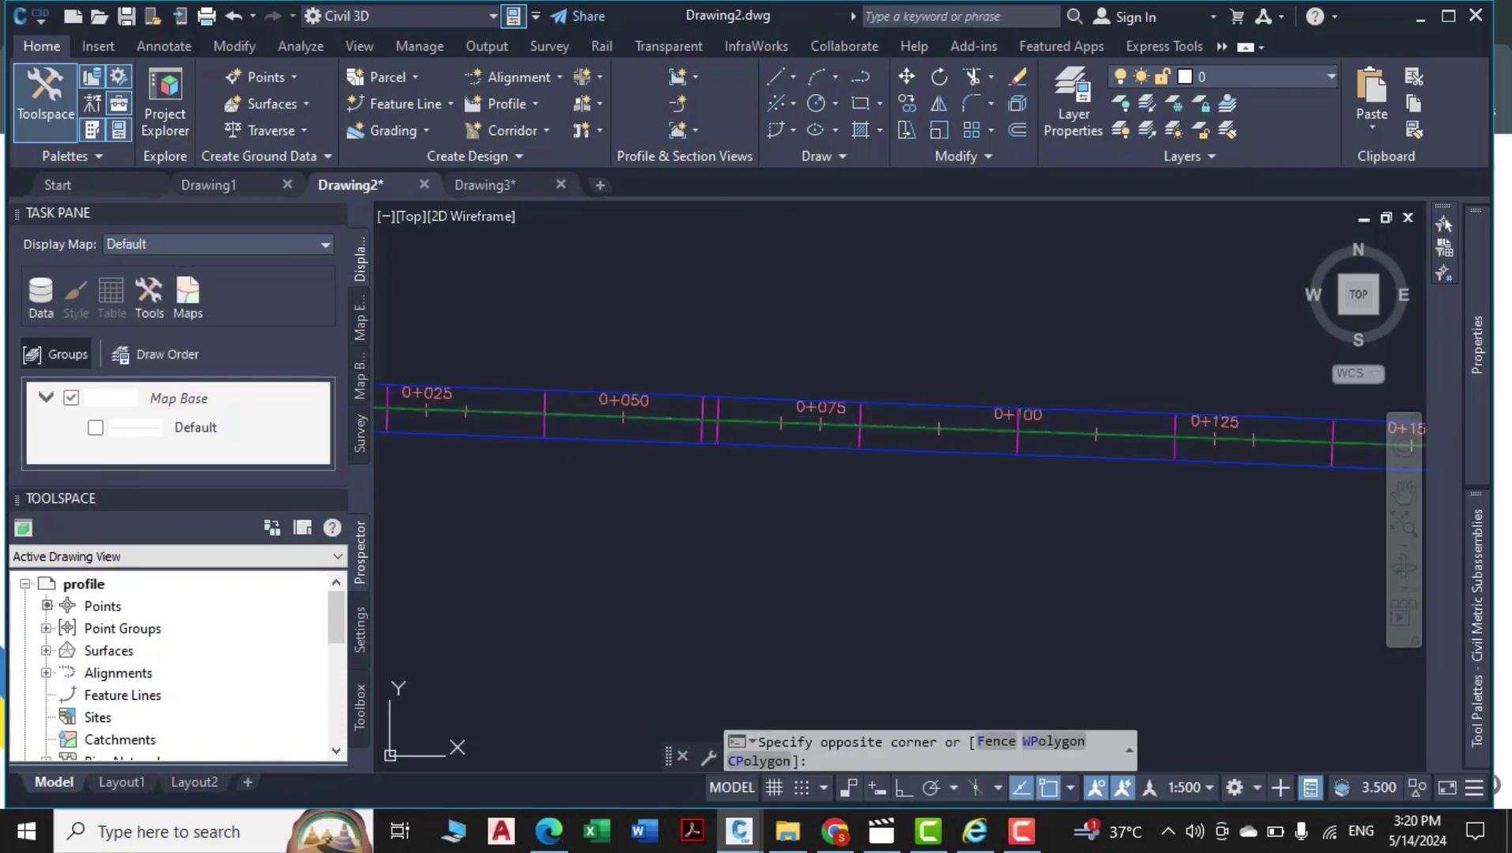
pyautogui.click(733, 398)
pyautogui.rightClick(705, 314)
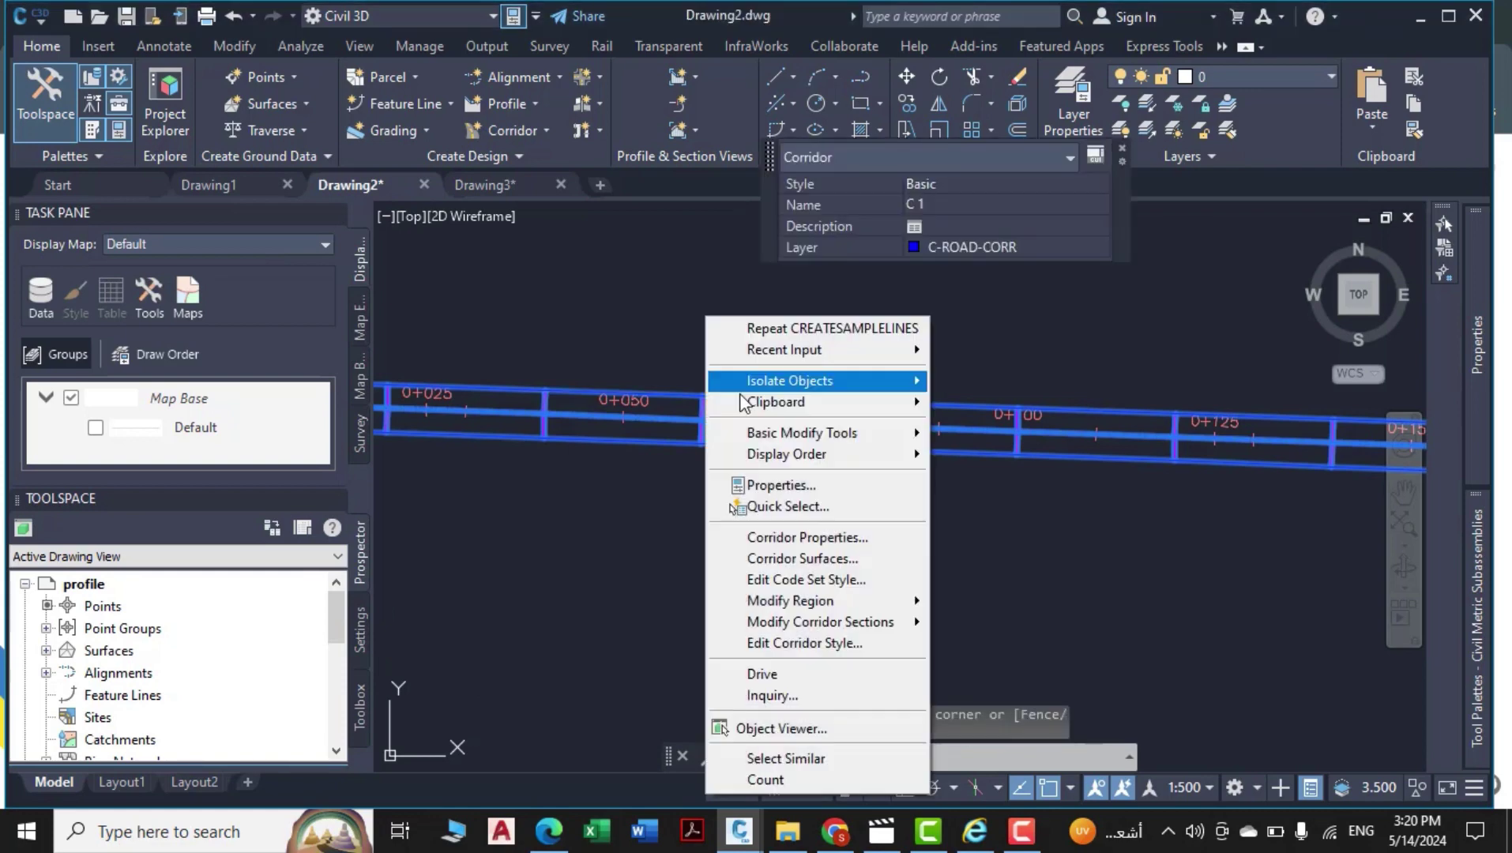
pyautogui.click(802, 537)
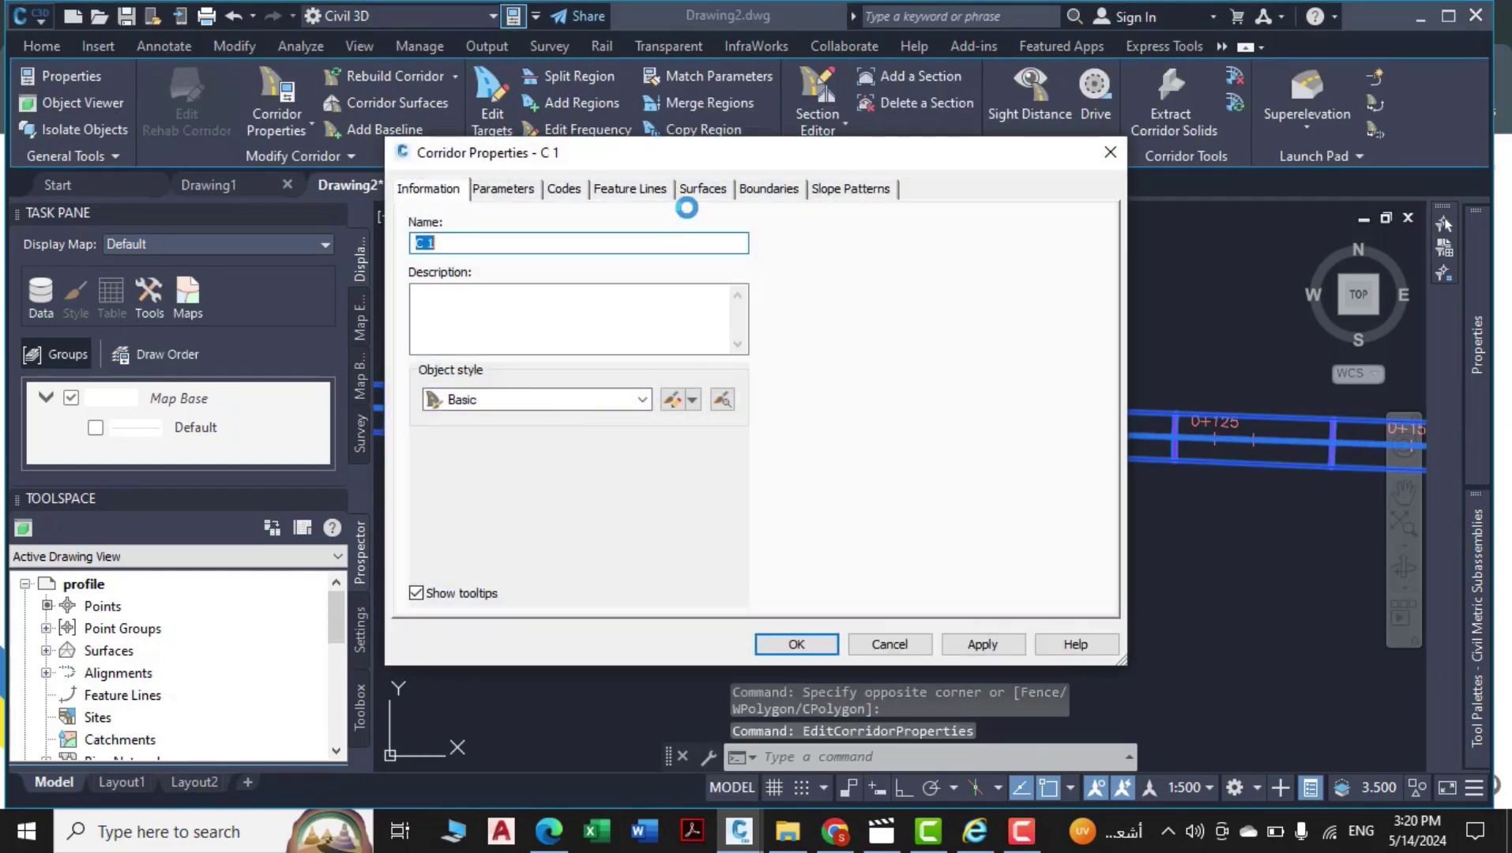
pyautogui.click(703, 190)
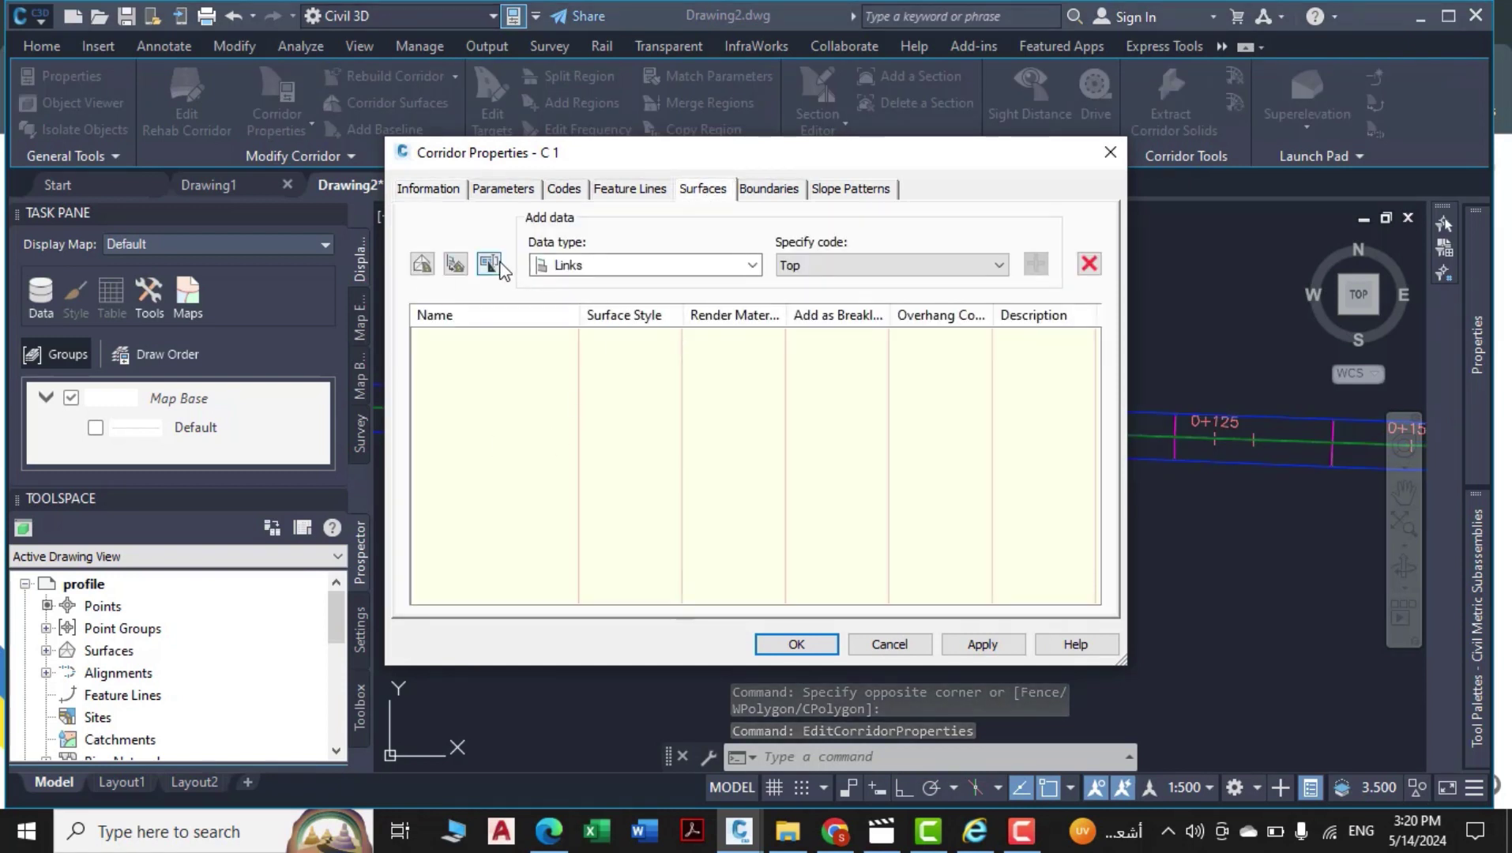
# Create a corridor surface with the link code Top chosen and set its overhang correction to Top Links.
pyautogui.click(791, 269)
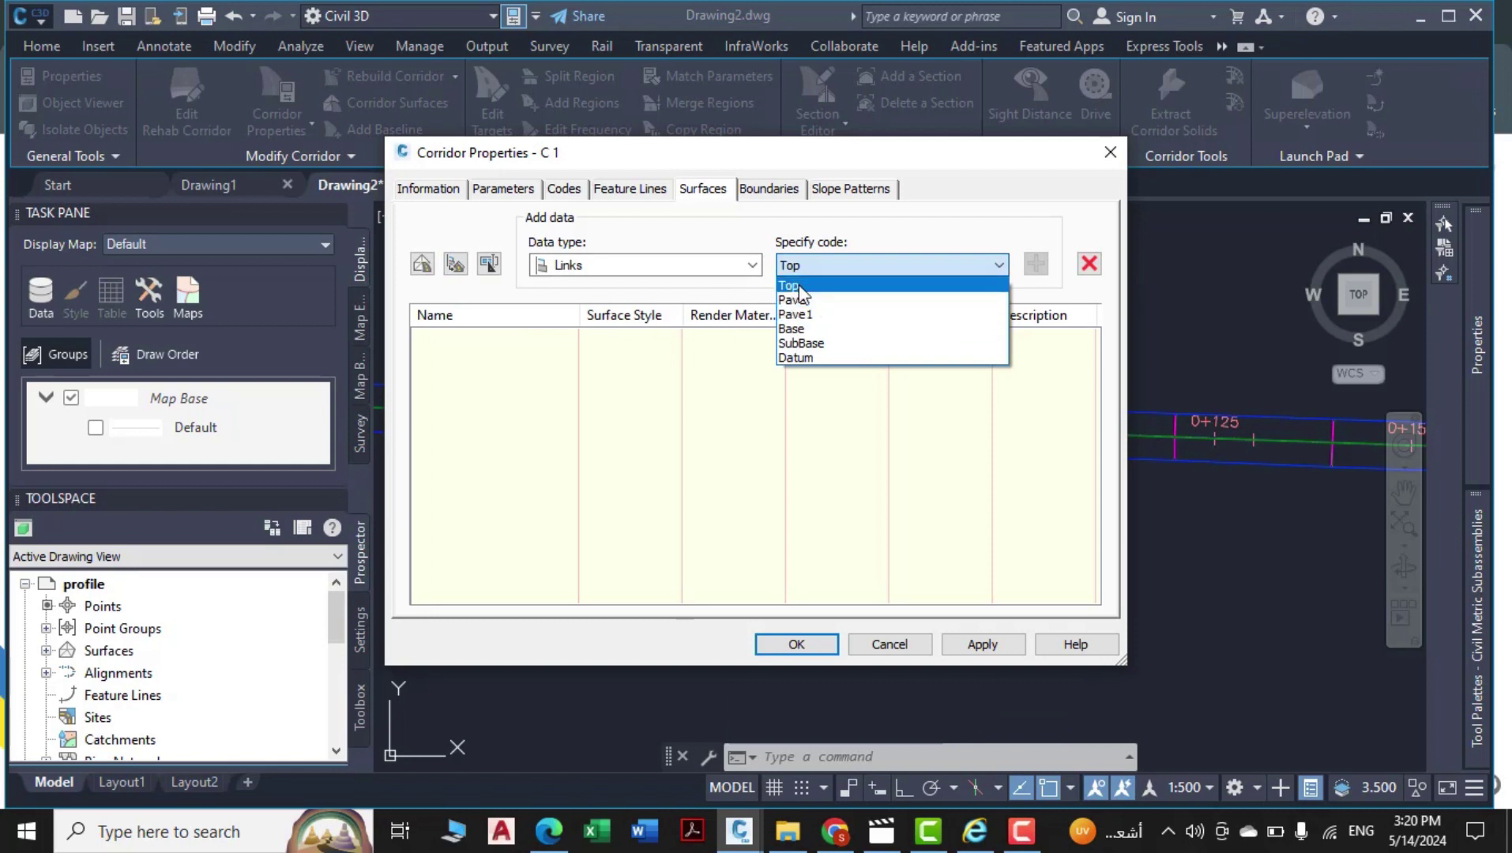
pyautogui.click(795, 284)
pyautogui.click(421, 265)
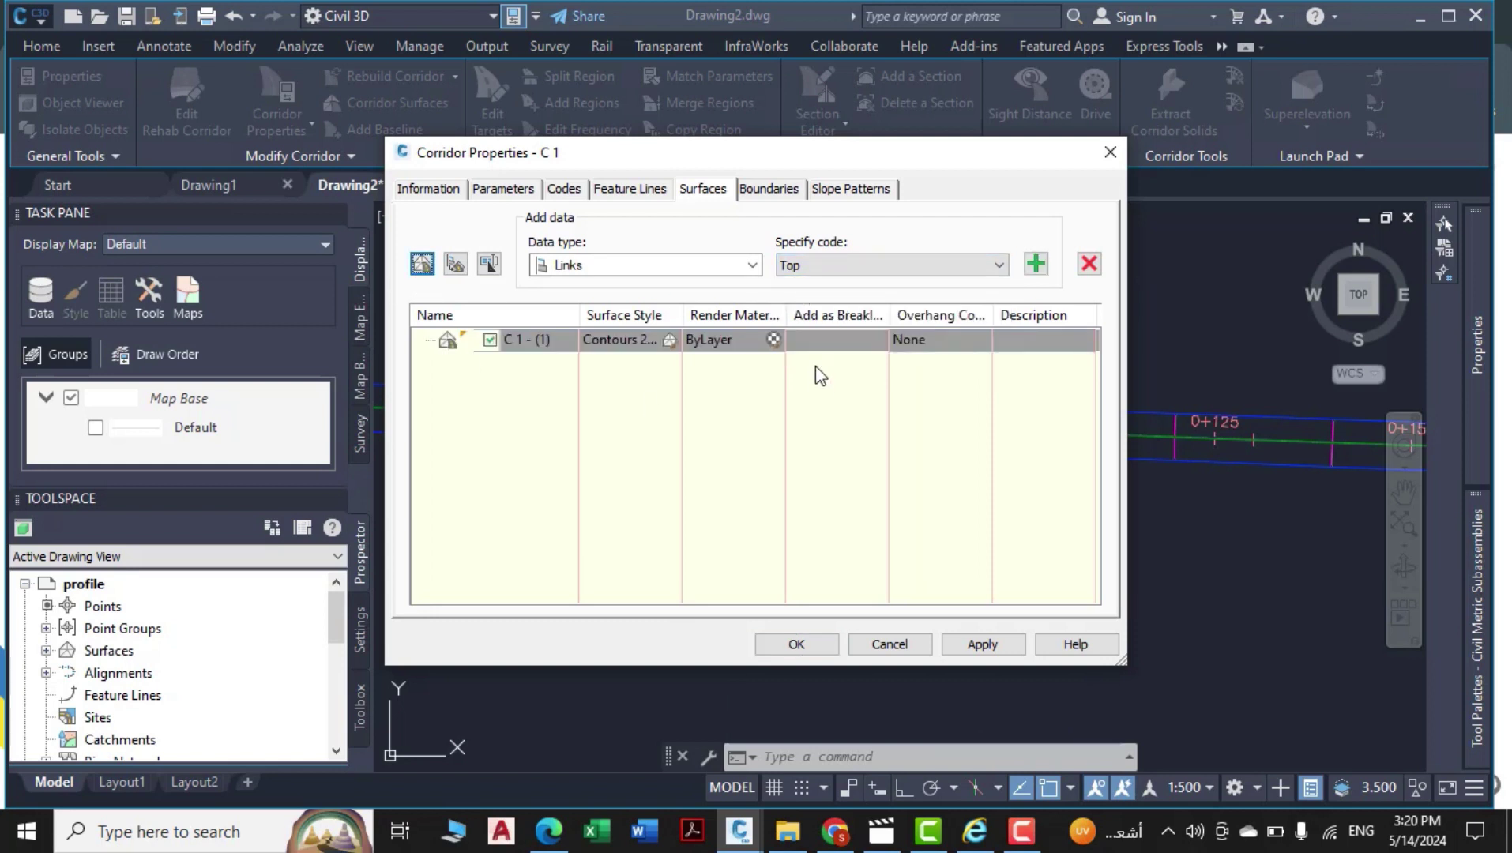
pyautogui.click(920, 342)
pyautogui.click(922, 342)
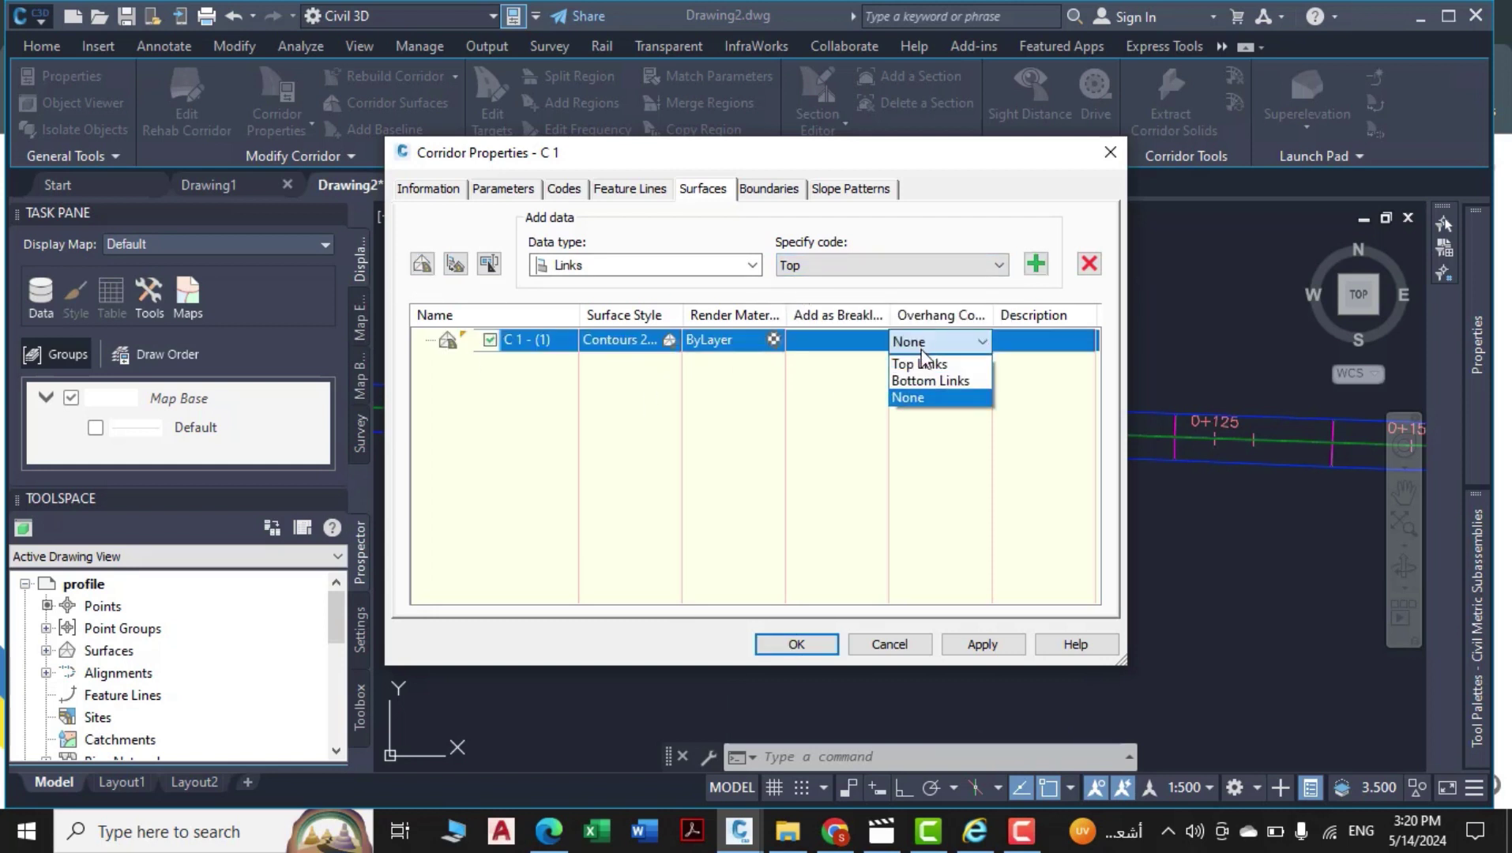
pyautogui.click(931, 370)
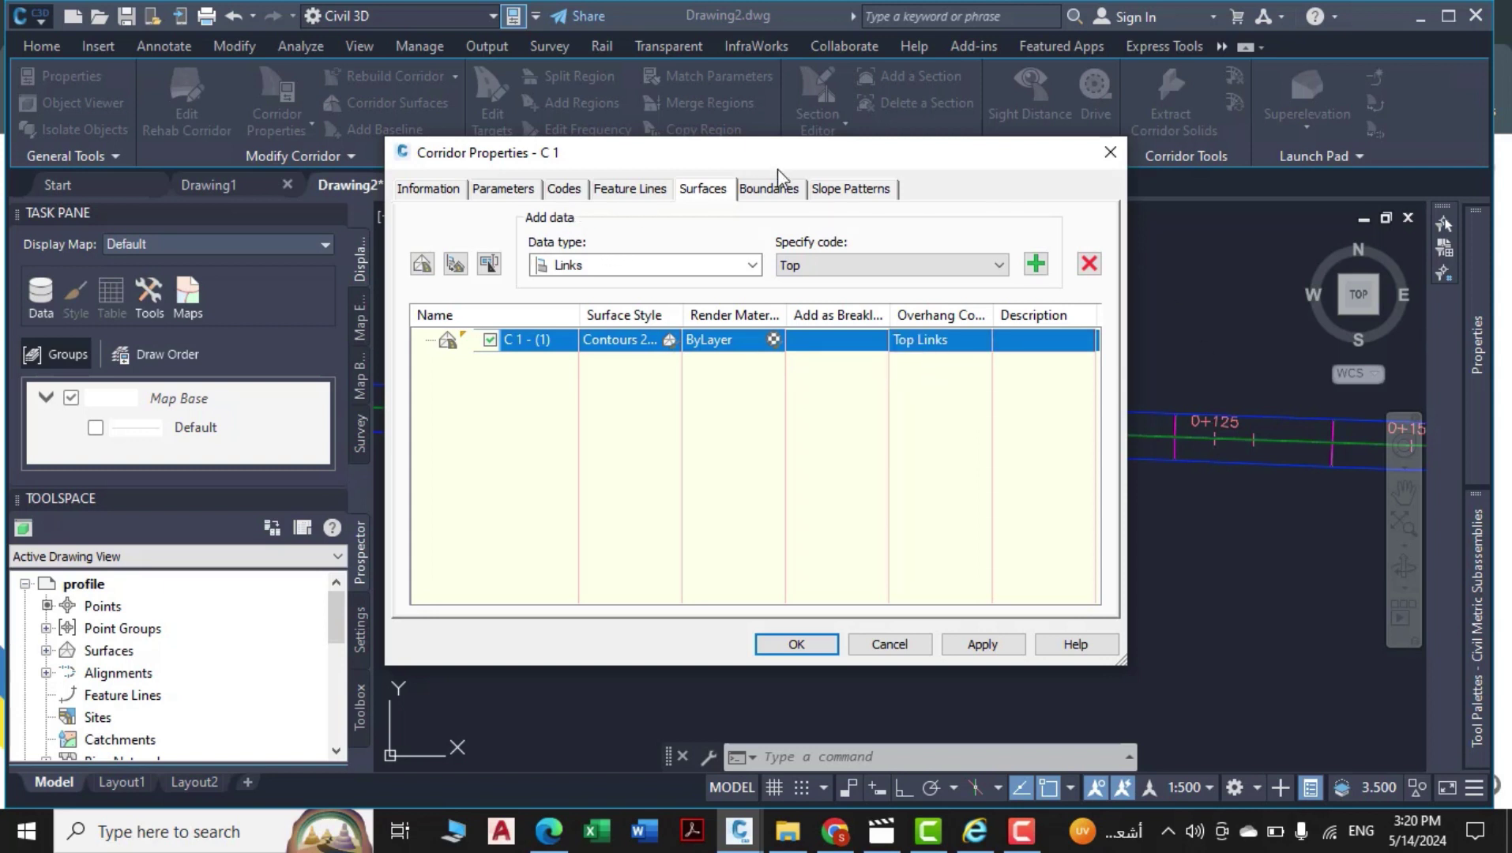
# Set the corridor extents as outer boundary of surface C 1 - (1), then apply the properties and rebuild the corridor.
pyautogui.click(763, 190)
pyautogui.click(469, 254)
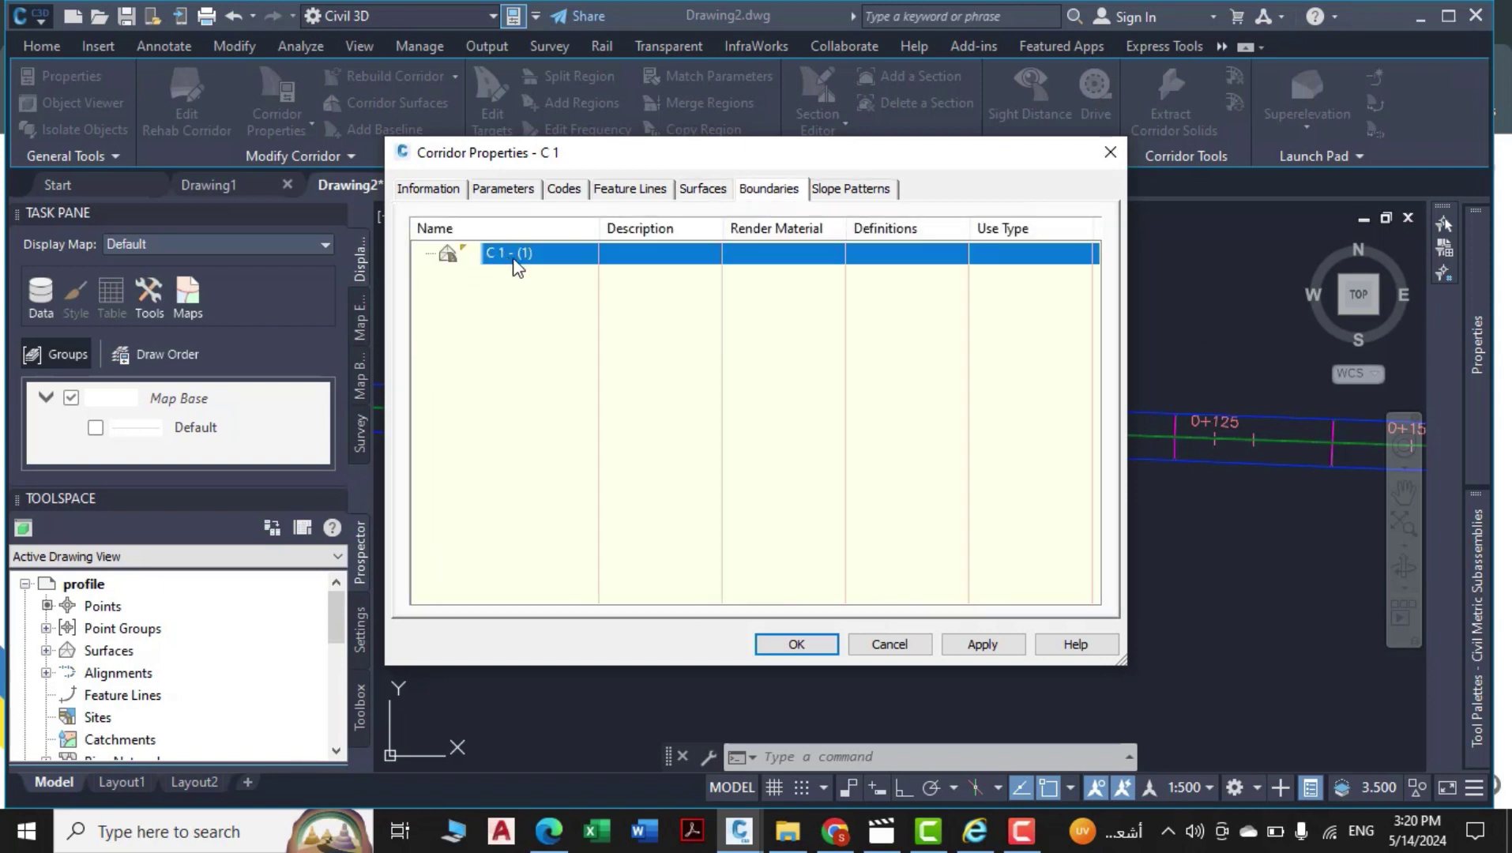
pyautogui.rightClick(515, 263)
pyautogui.moveTo(589, 304)
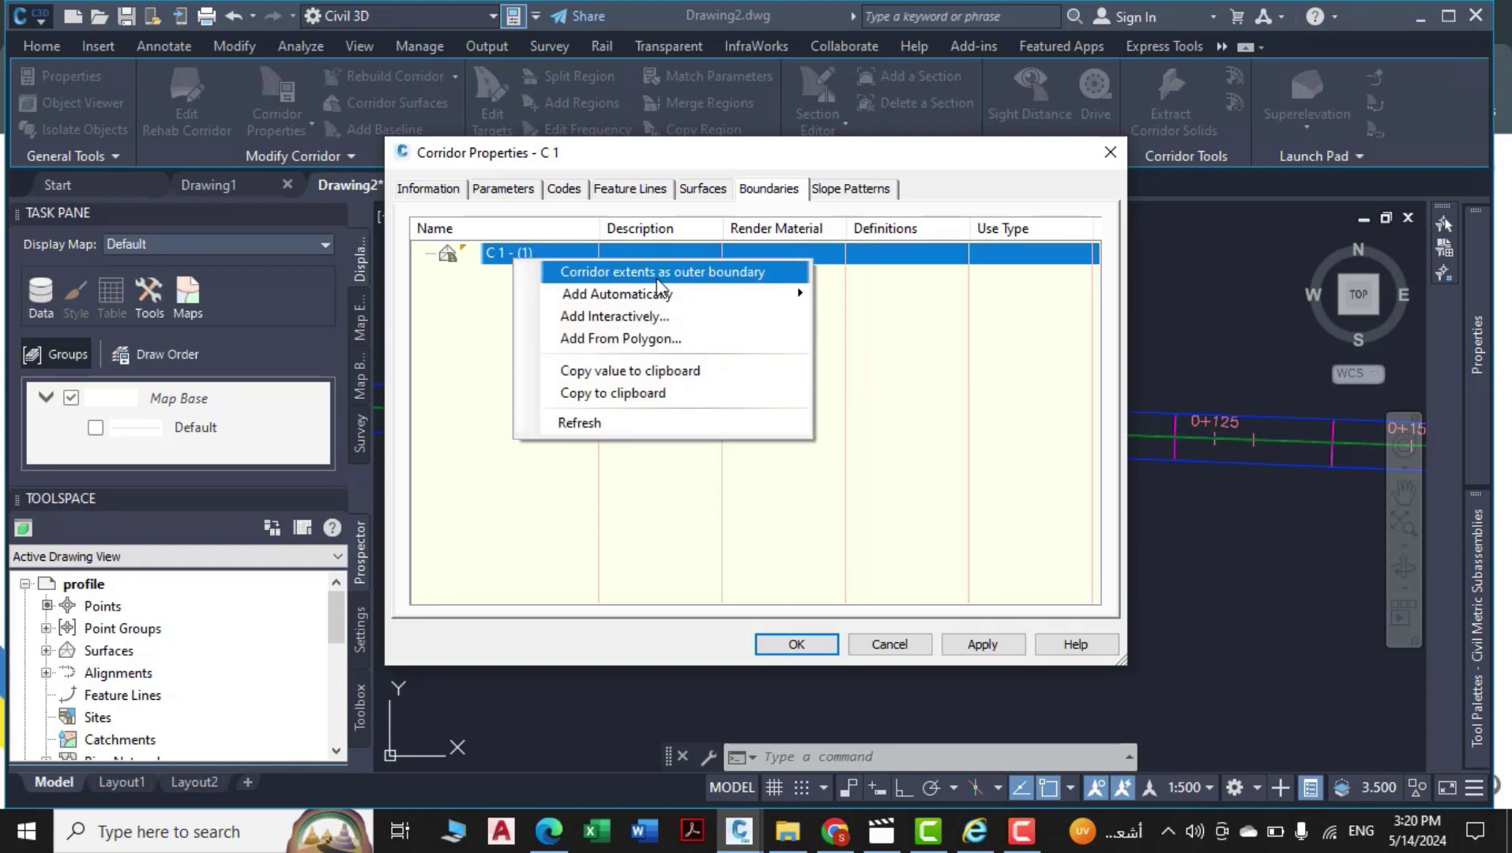
pyautogui.click(676, 276)
pyautogui.click(985, 646)
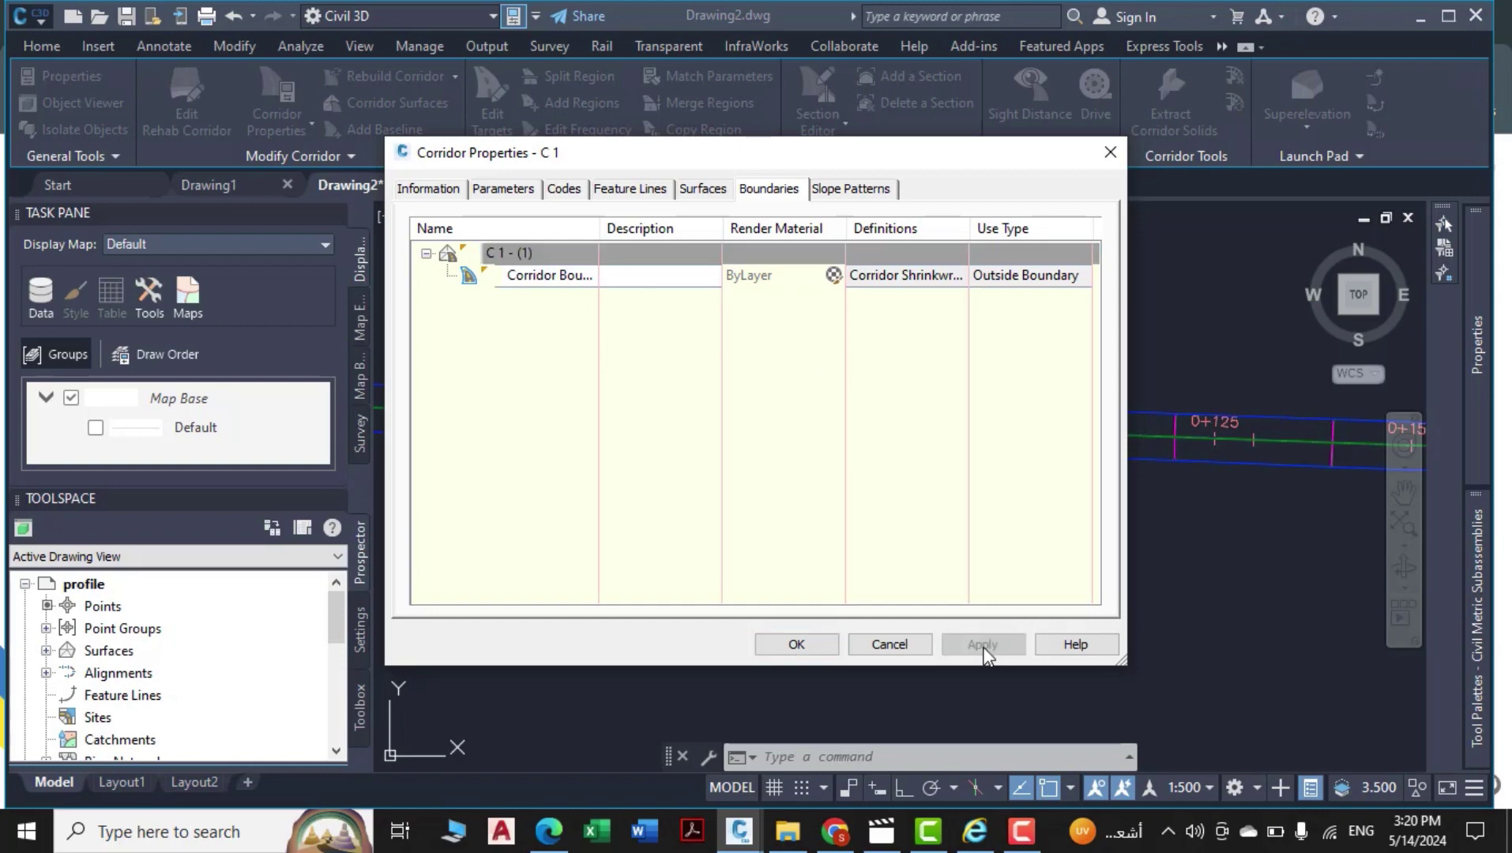
pyautogui.click(629, 379)
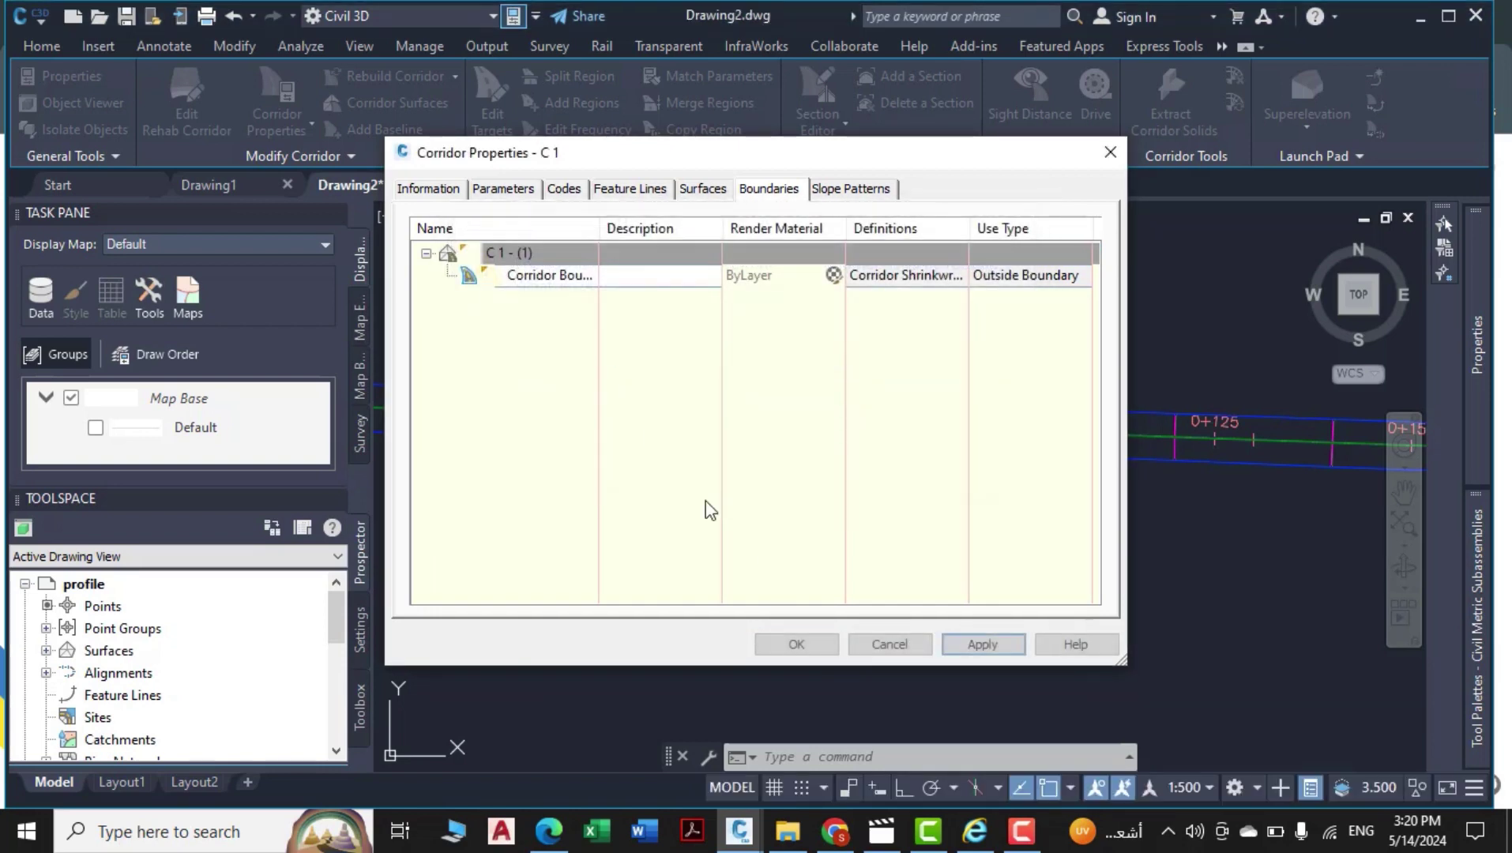
pyautogui.click(816, 643)
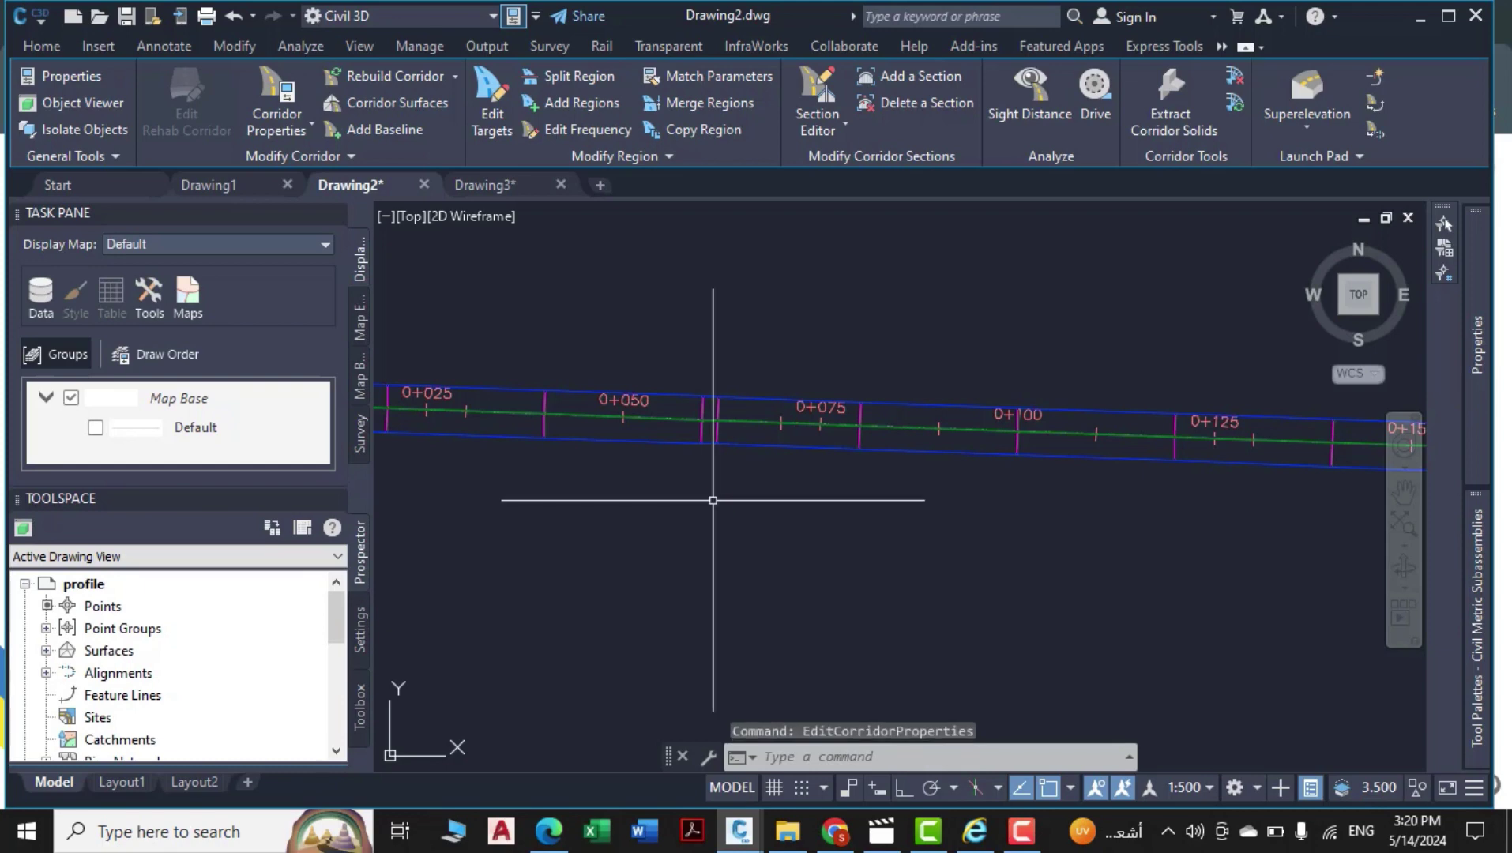
# Close the Task Pane and check which surface the green boundary near station 0+000 belongs to.
pyautogui.click(334, 212)
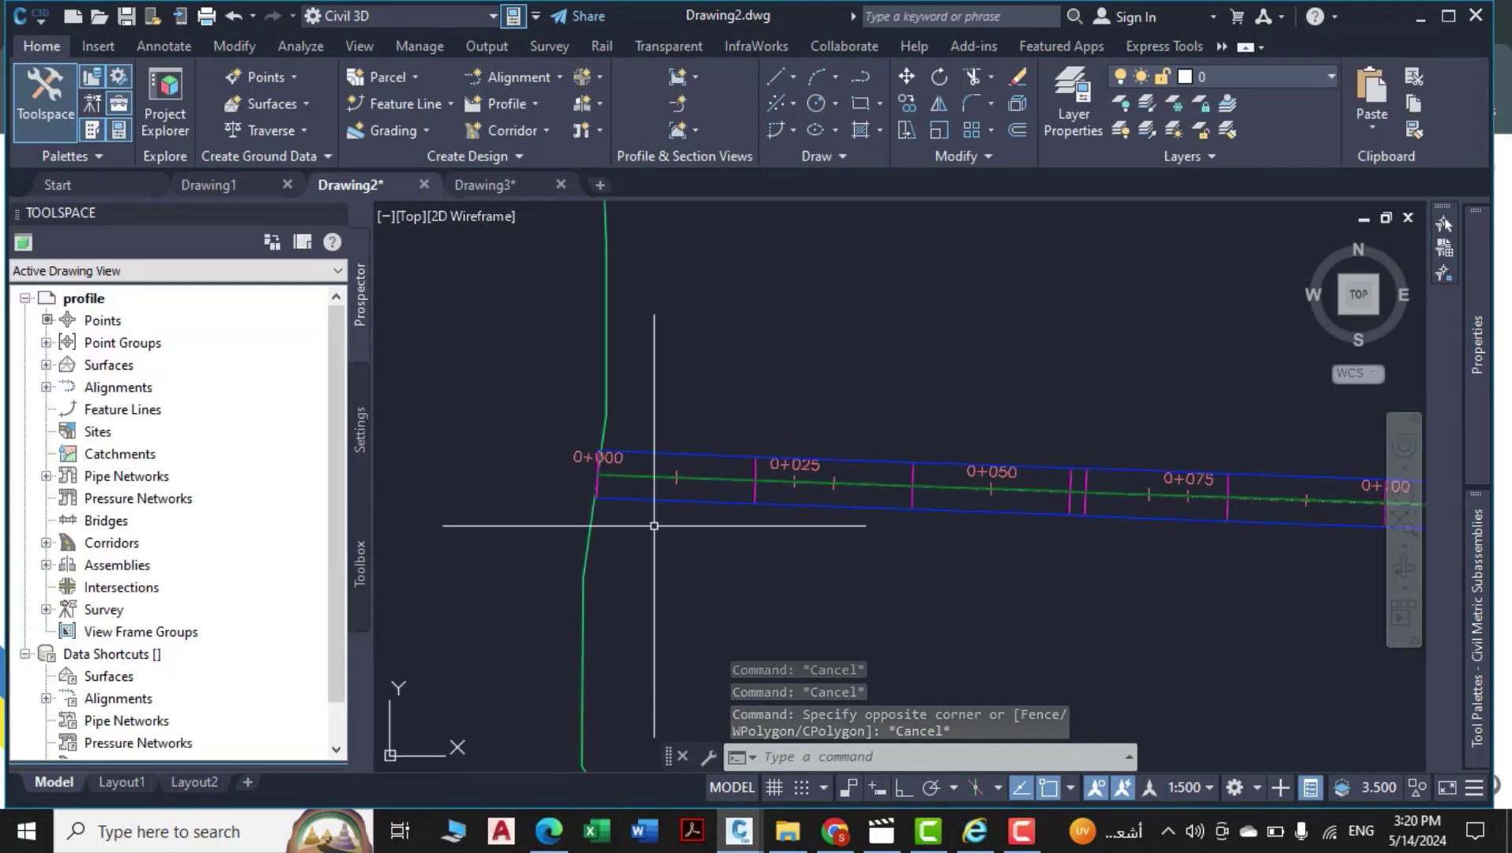
pyautogui.click(604, 338)
pyautogui.click(515, 312)
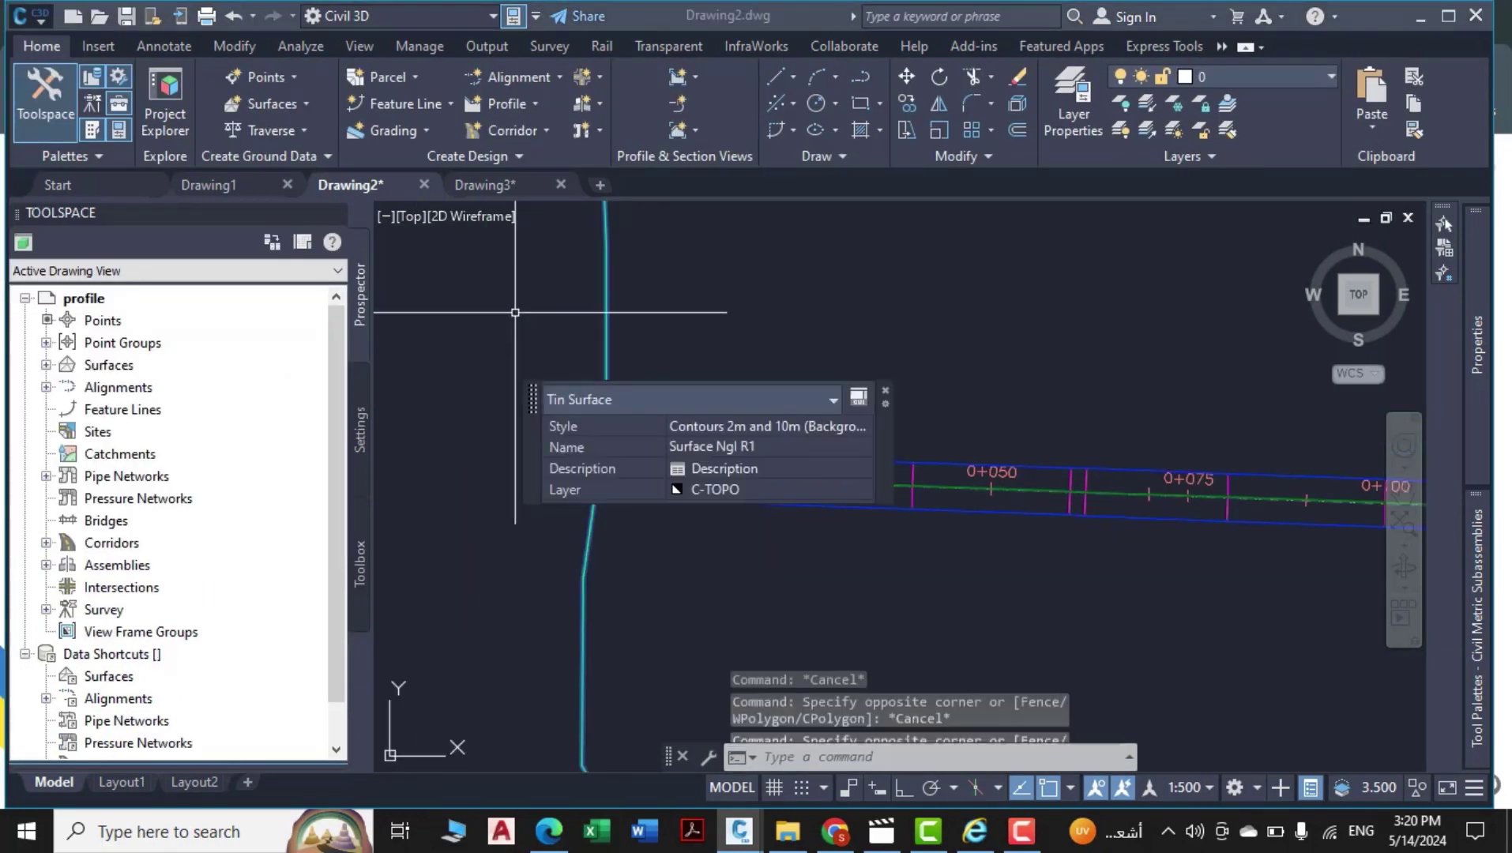
pyautogui.press('Escape')
pyautogui.press('Escape')
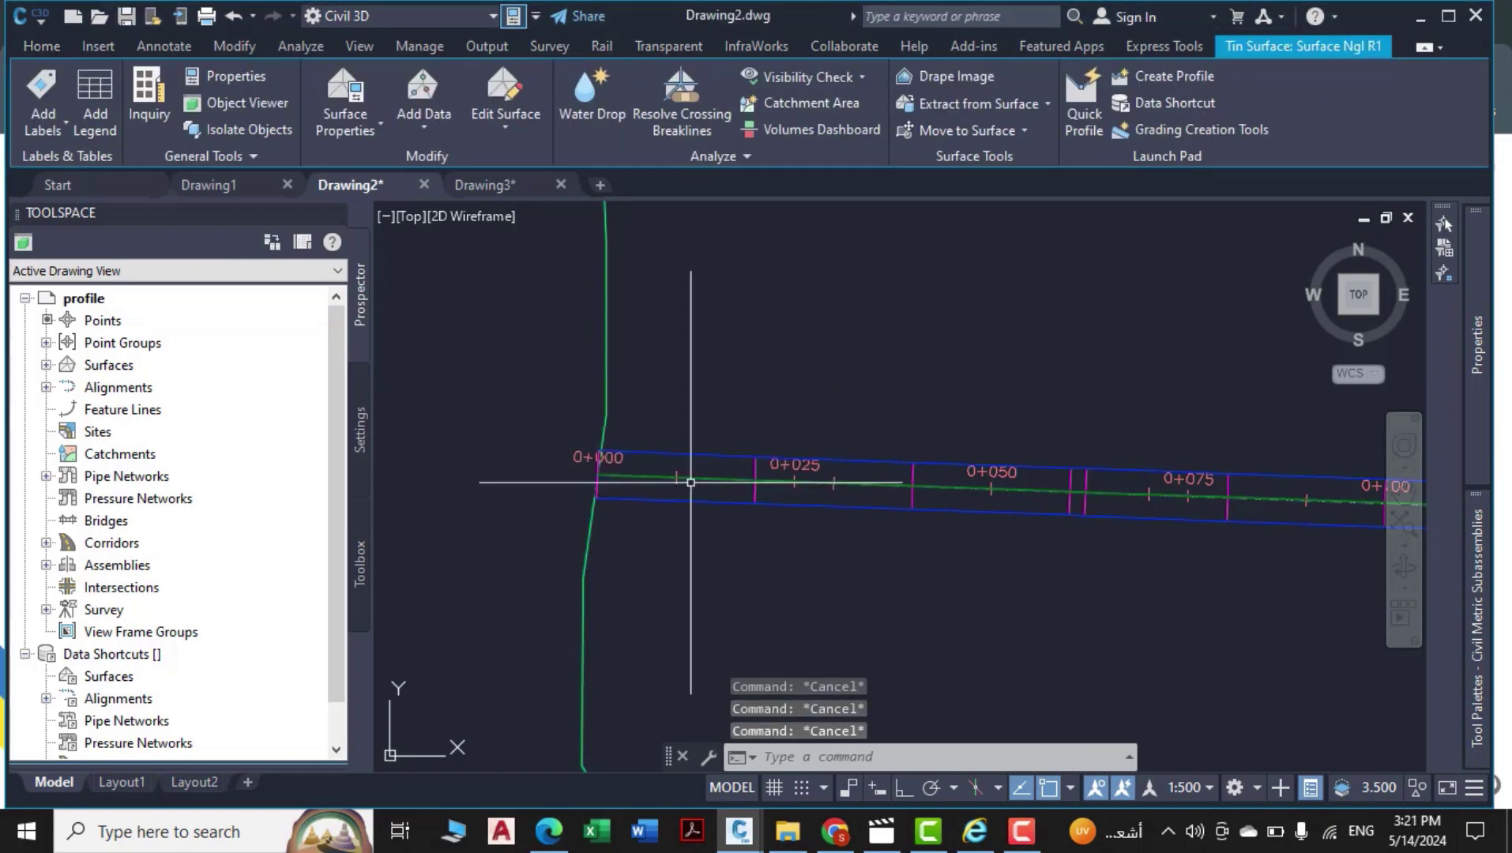
pyautogui.scroll(3, 672, 458)
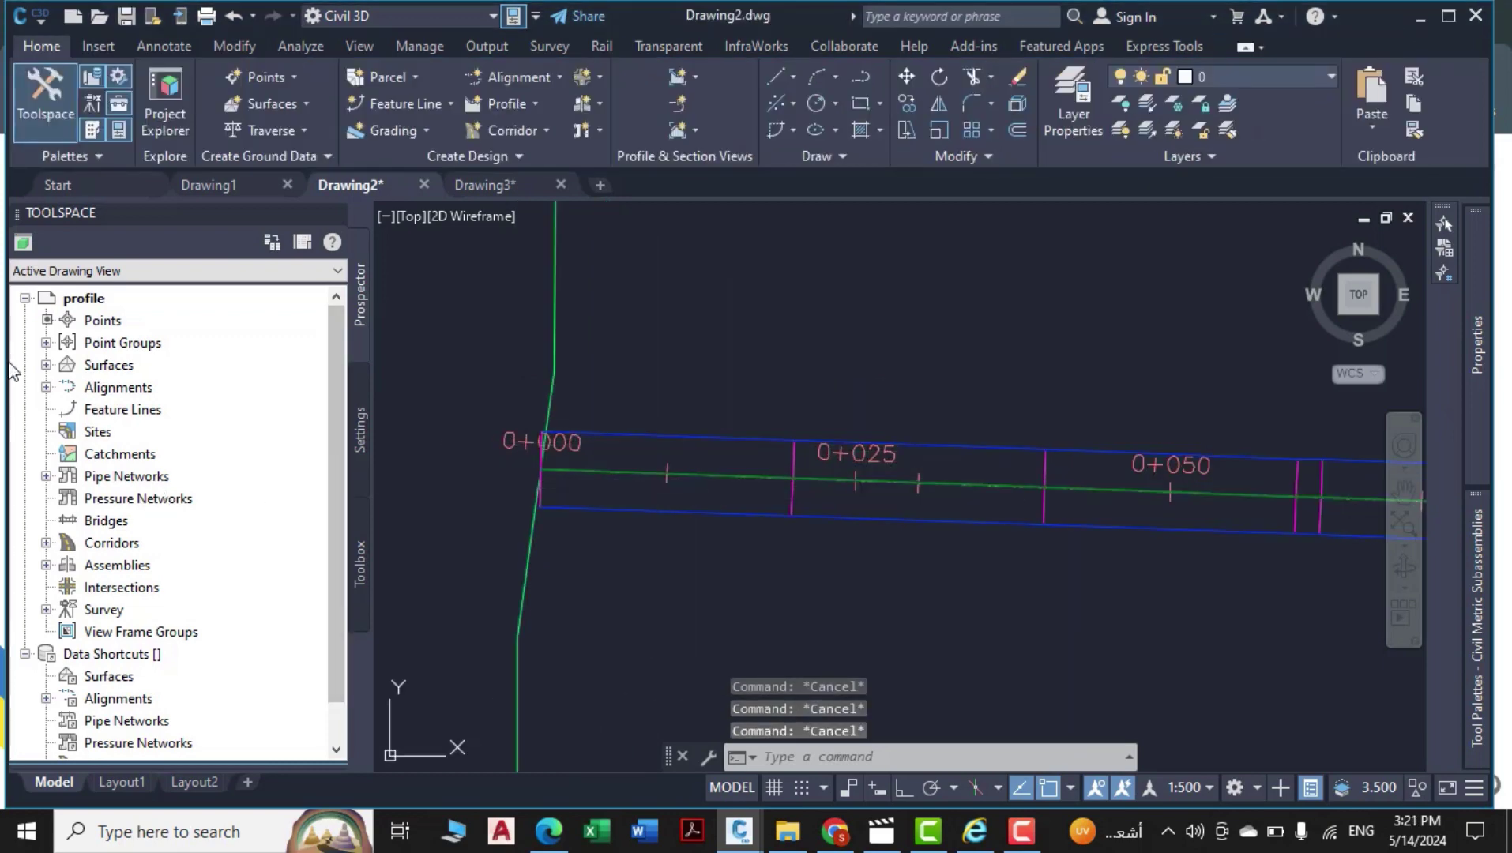
# Expand the drawing's surface list and examine the corridor surface C 1 - (1) and the ground surface Surface Ngl R1.
pyautogui.click(45, 364)
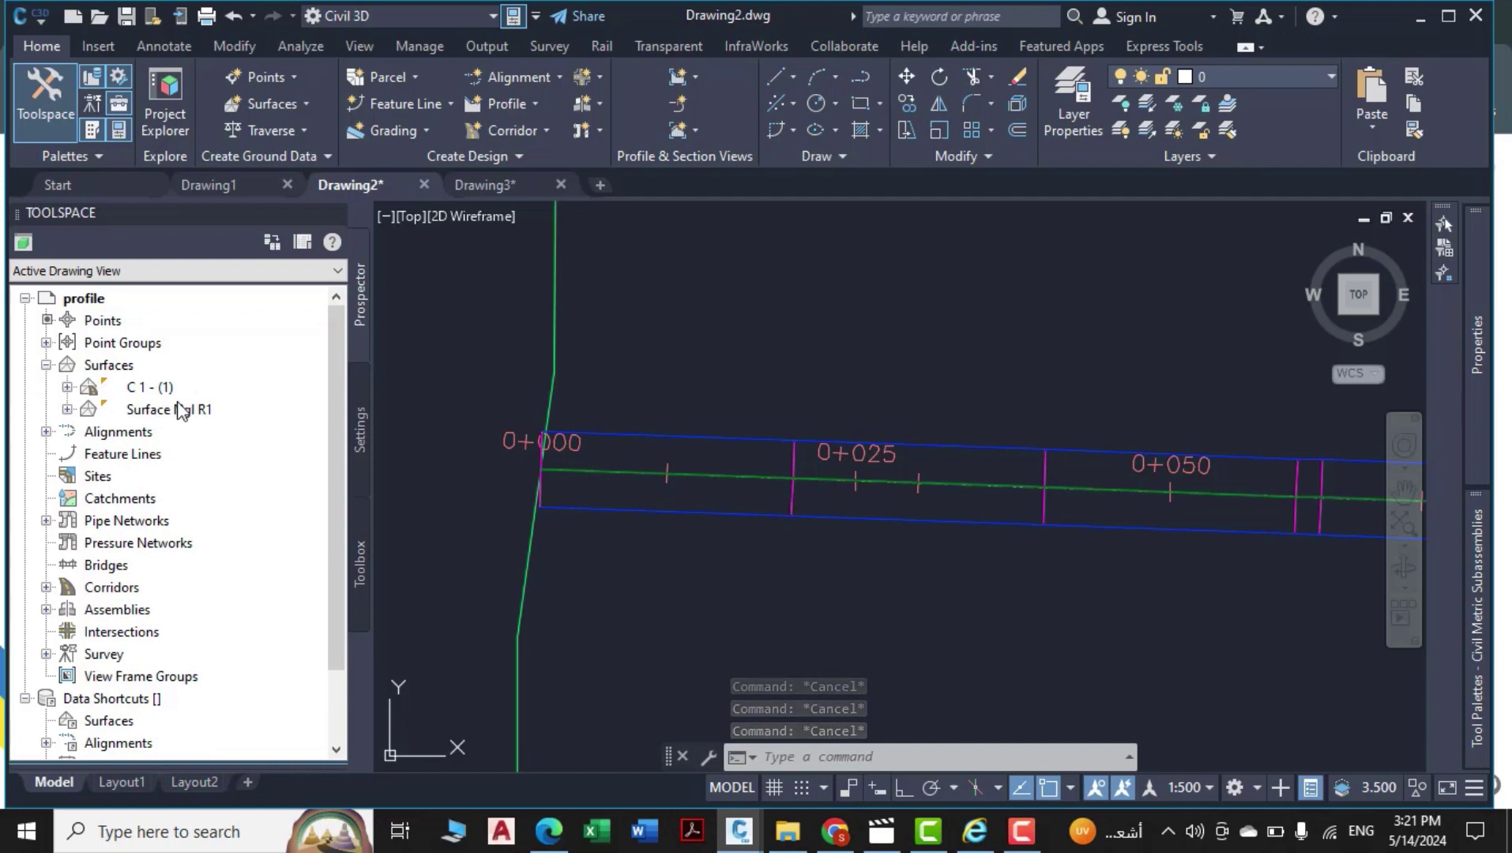
pyautogui.click(137, 389)
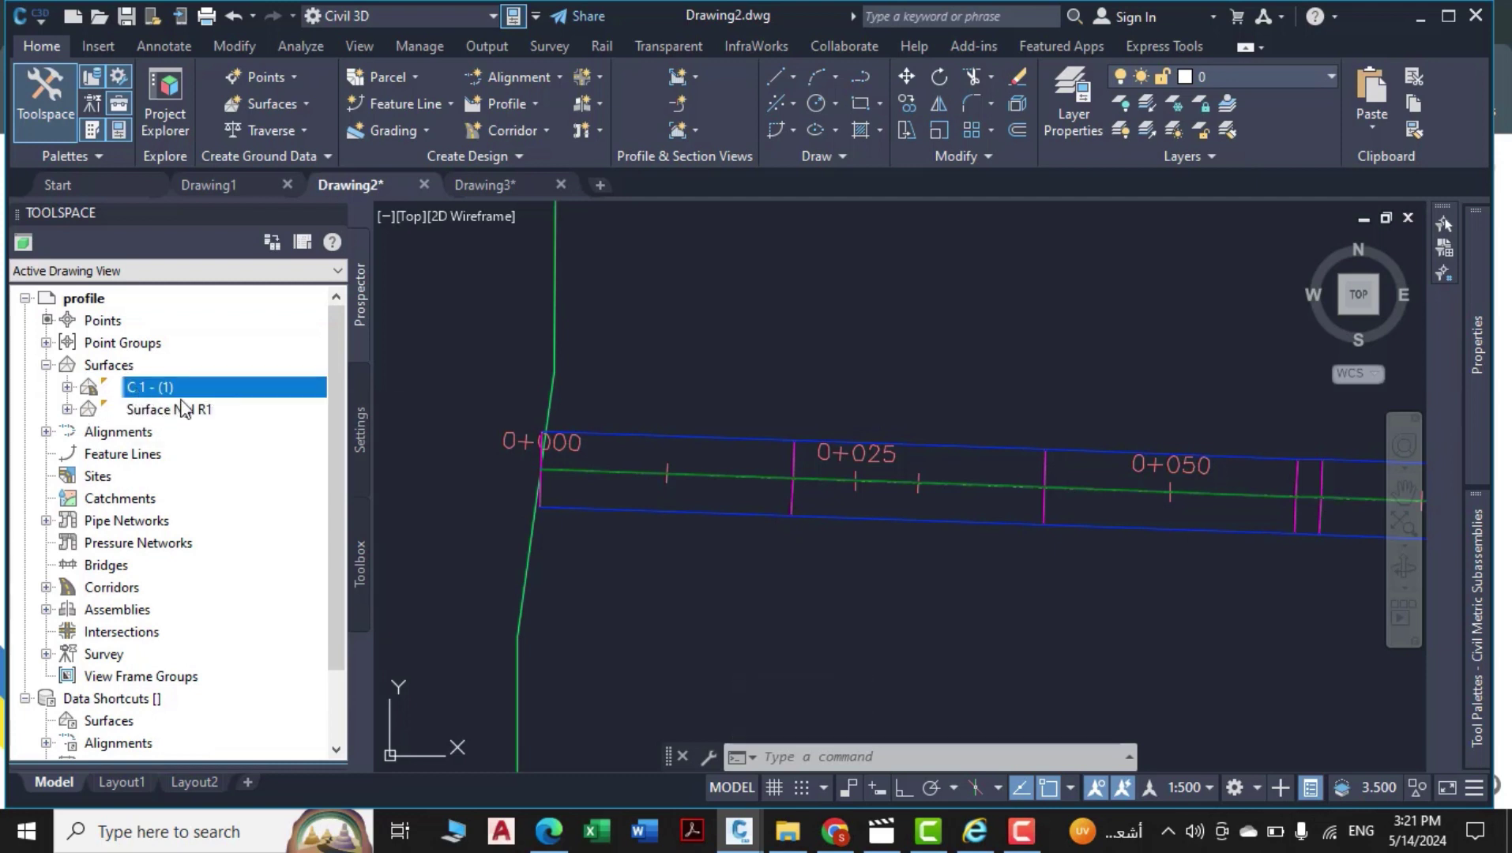
pyautogui.click(128, 409)
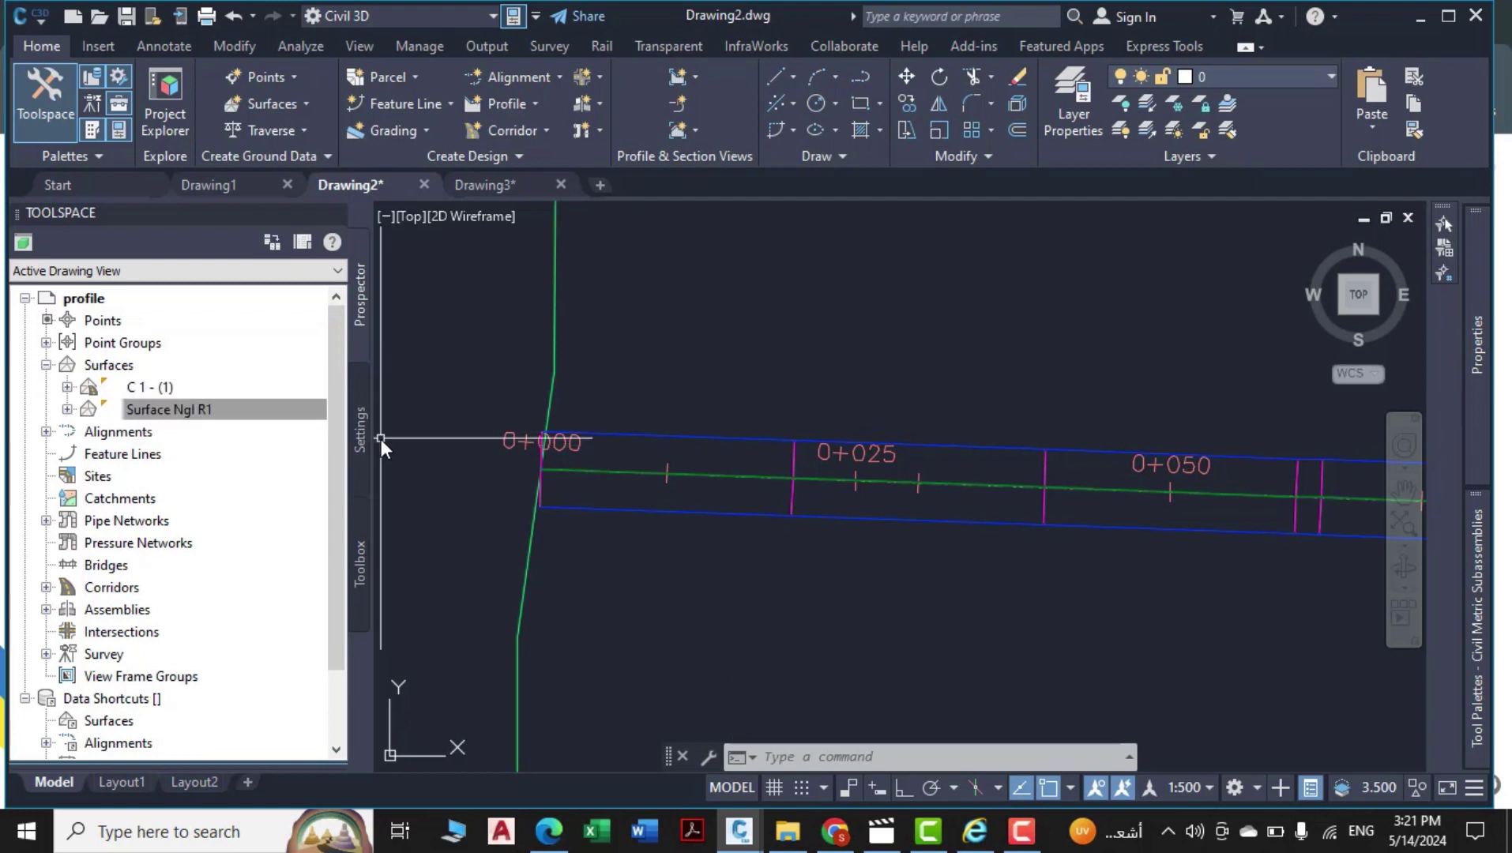
pyautogui.press('Escape')
pyautogui.press('Escape')
pyautogui.press('Escape')
# Start the Create Sample Lines command and choose A 1 from the alignment list.
pyautogui.scroll(-5, 770, 632)
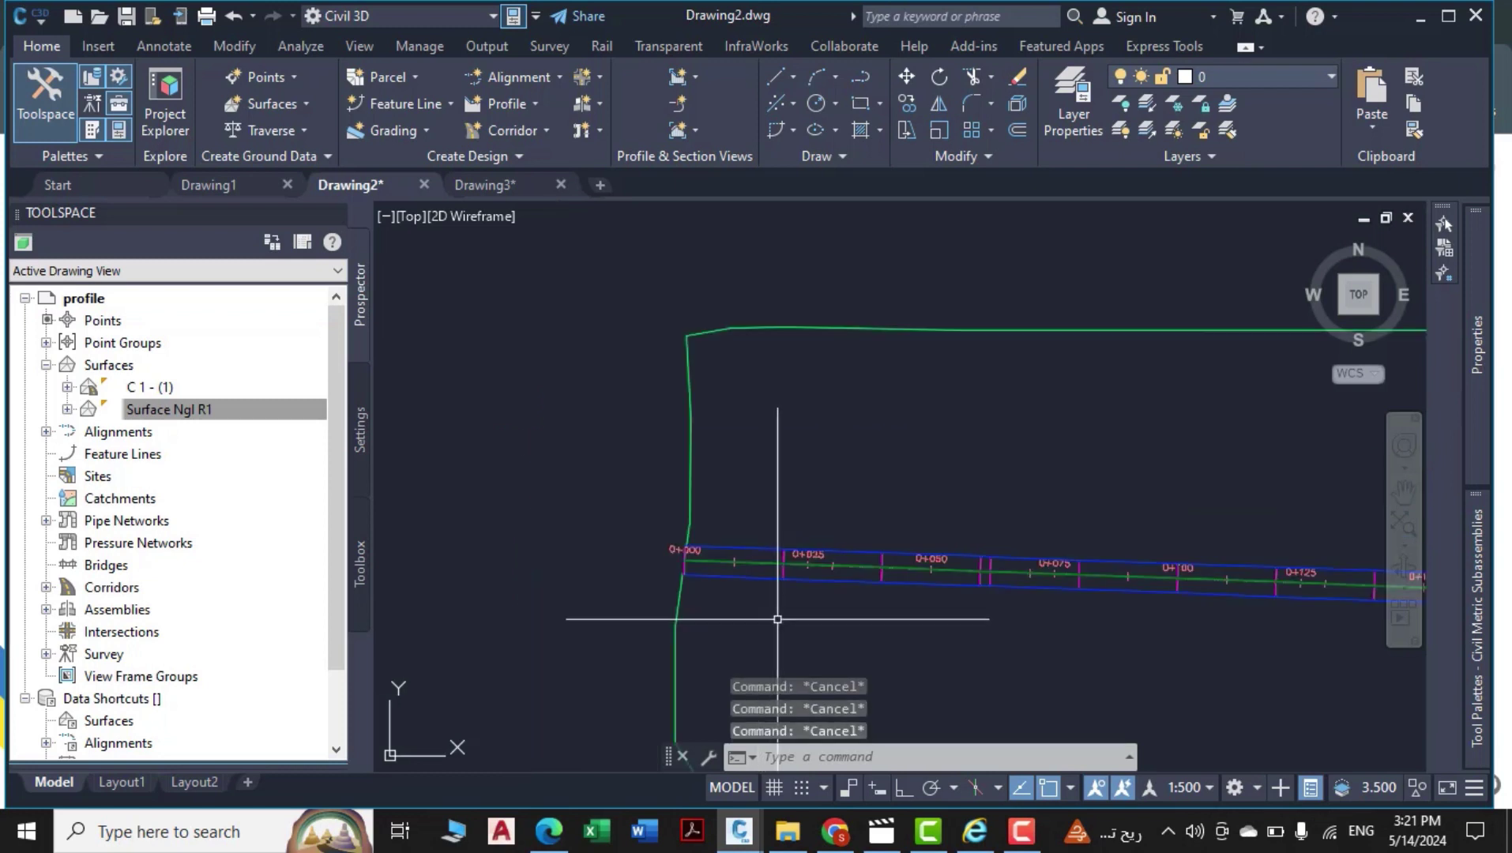
pyautogui.moveTo(775, 617)
pyautogui.mouseDown(button='middle')
pyautogui.moveTo(820, 606)
pyautogui.moveTo(675, 537)
pyautogui.mouseUp(button='middle')
pyautogui.moveTo(975, 586); pyautogui.dragTo(692, 623, button='middle')
pyautogui.scroll(-2, 1029, 486)
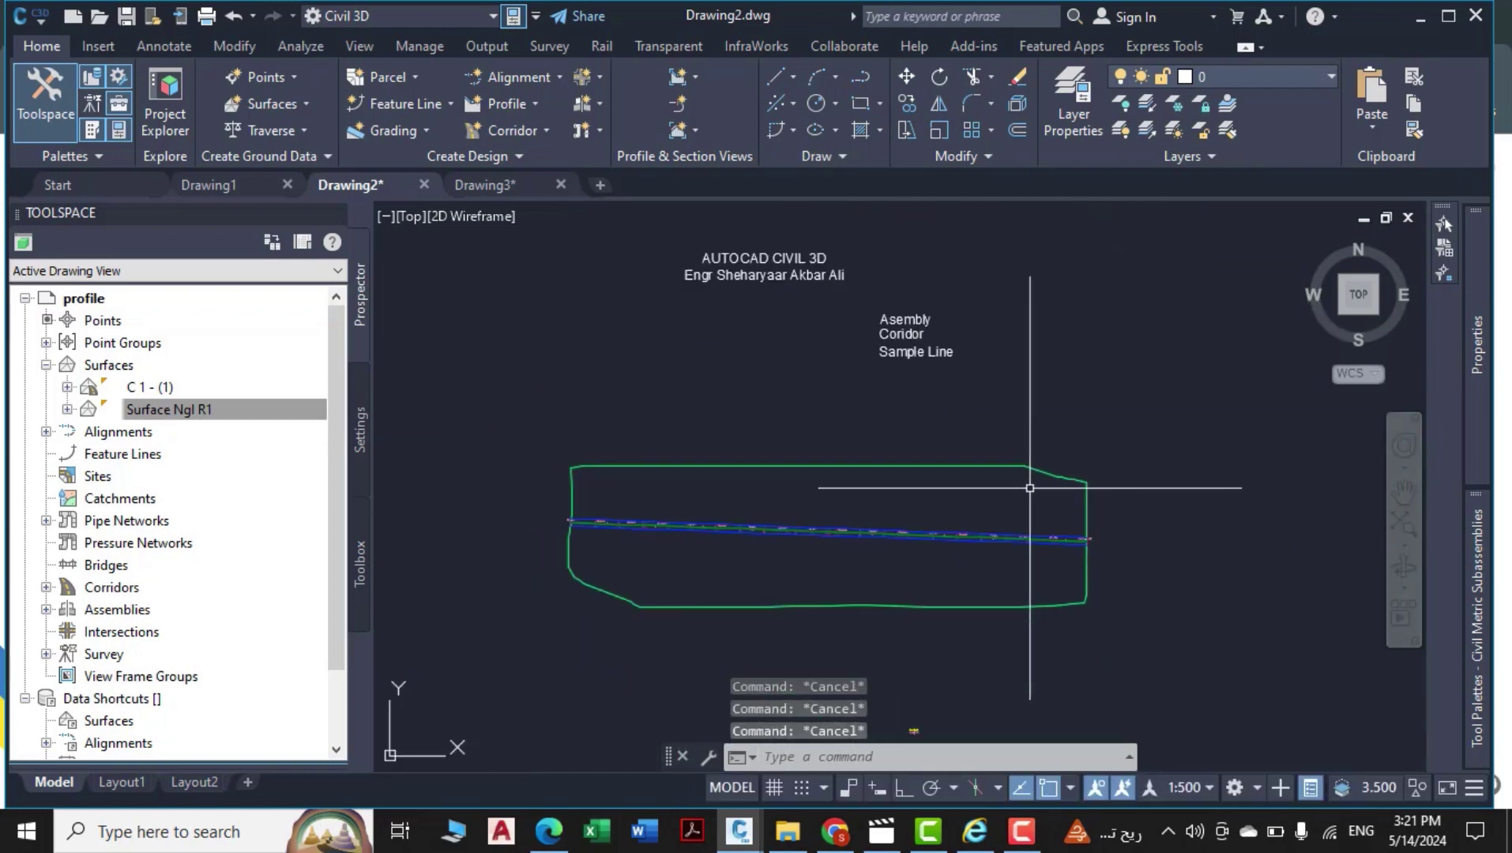
pyautogui.scroll(4, 920, 353)
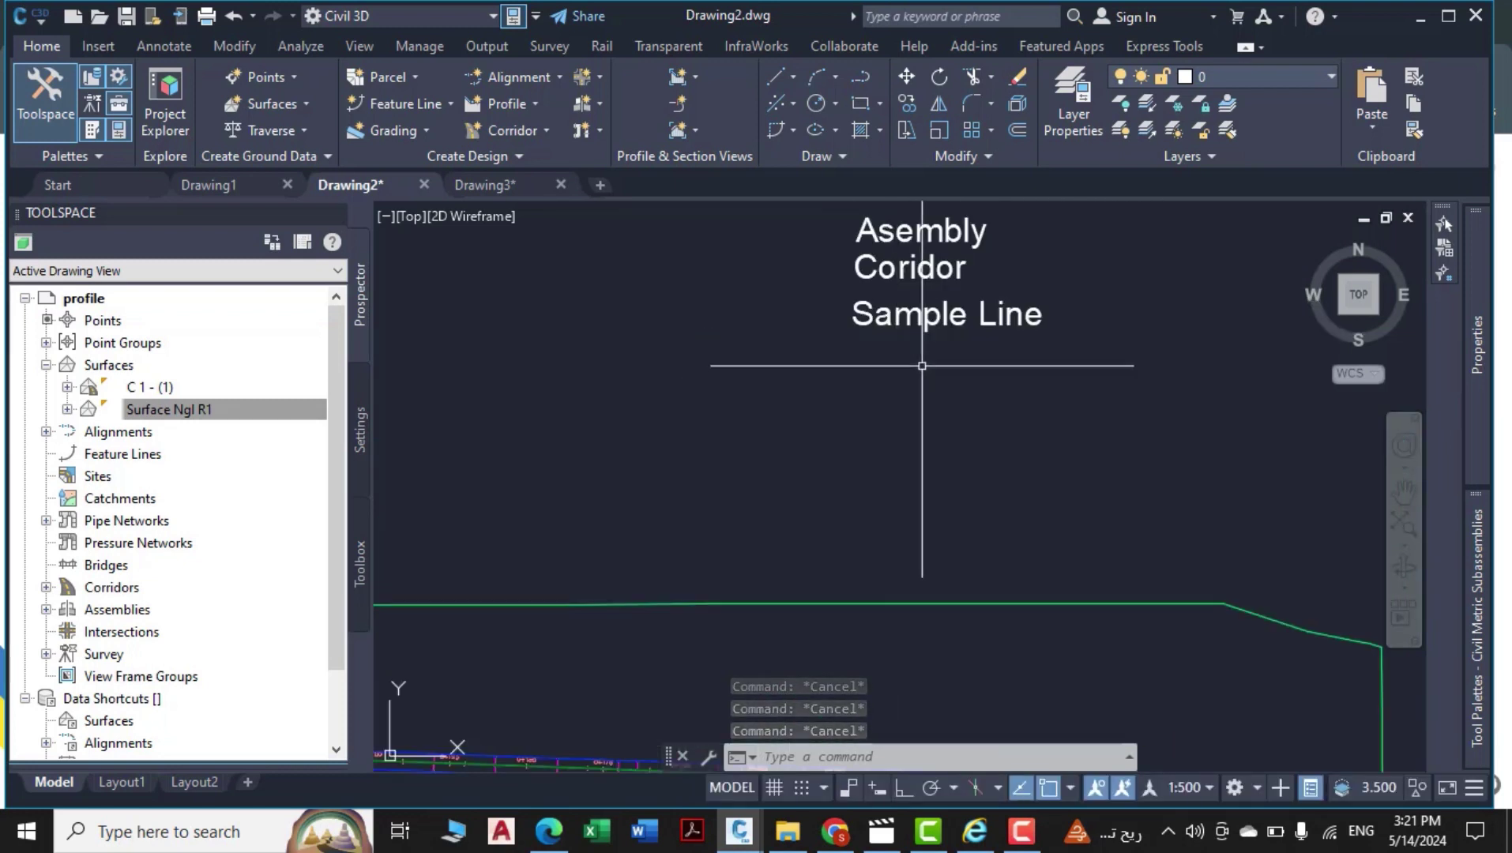
pyautogui.click(673, 97)
pyautogui.moveTo(659, 758); pyautogui.dragTo(695, 421, button='middle')
pyautogui.scroll(8, 732, 424)
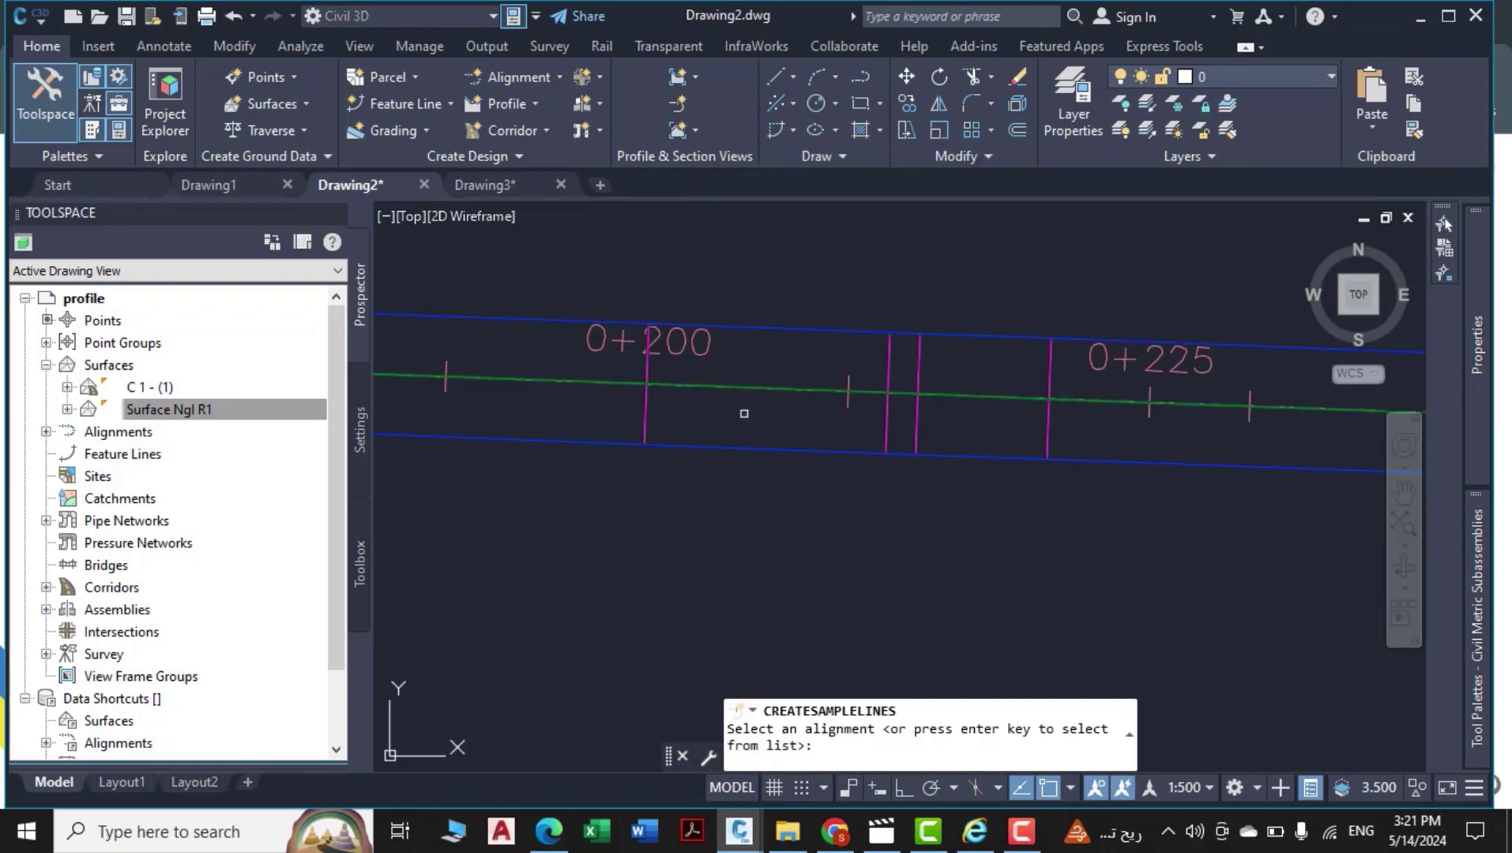
pyautogui.click(767, 389)
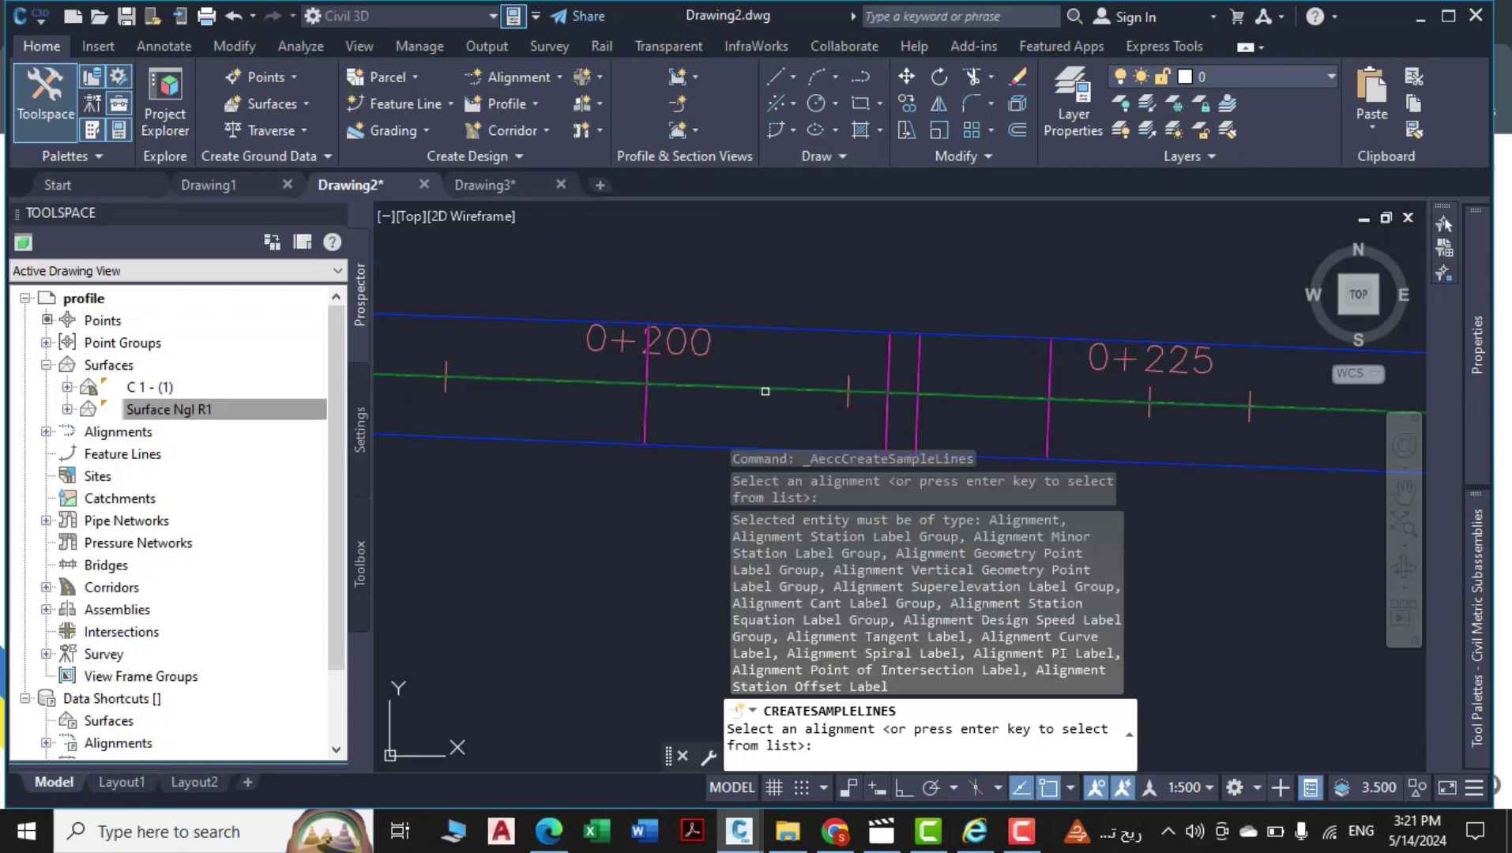
pyautogui.press('Return')
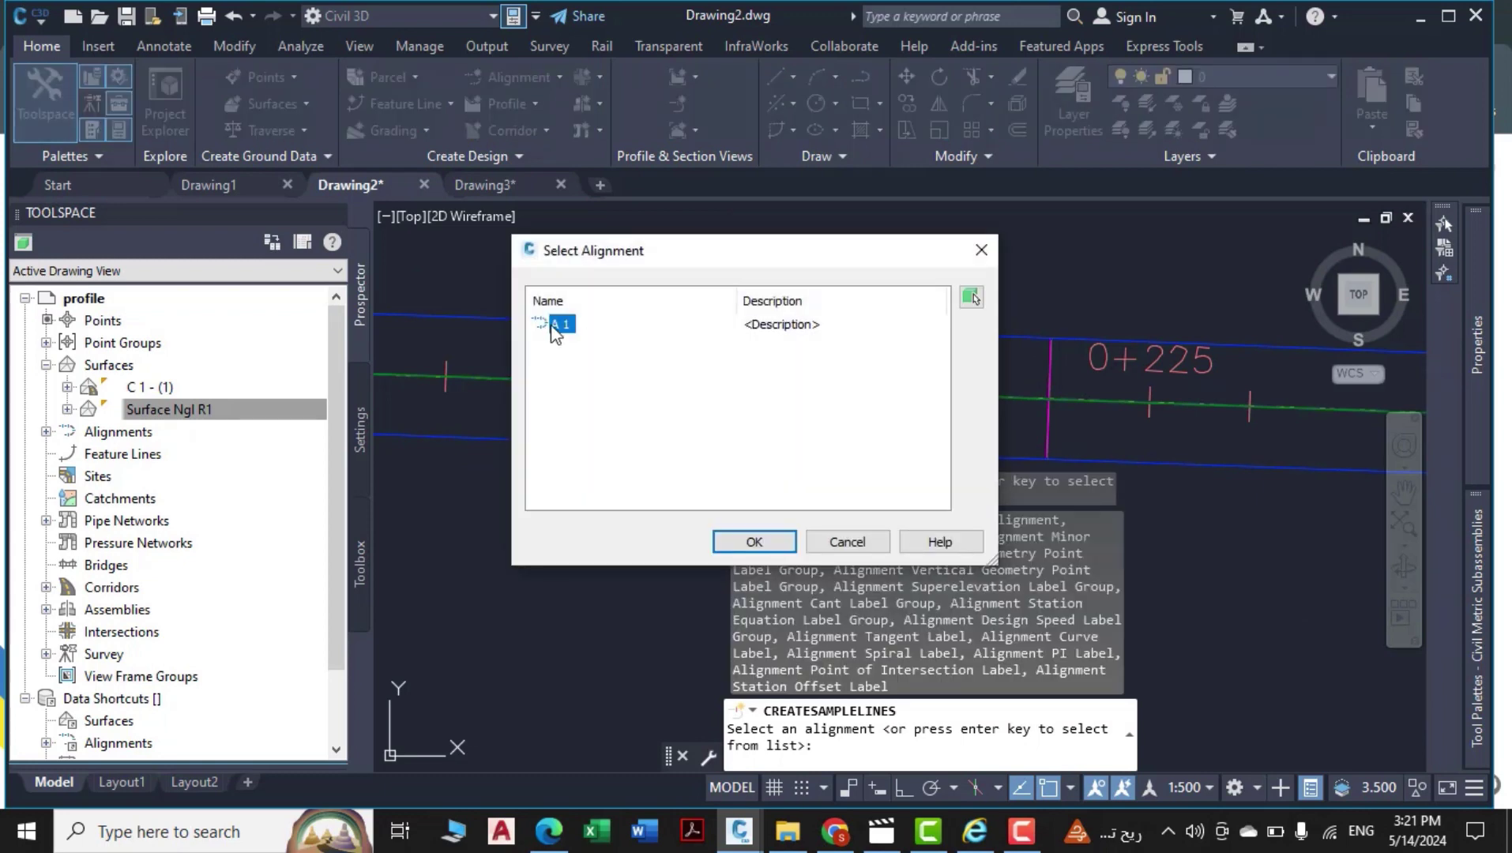
pyautogui.click(739, 547)
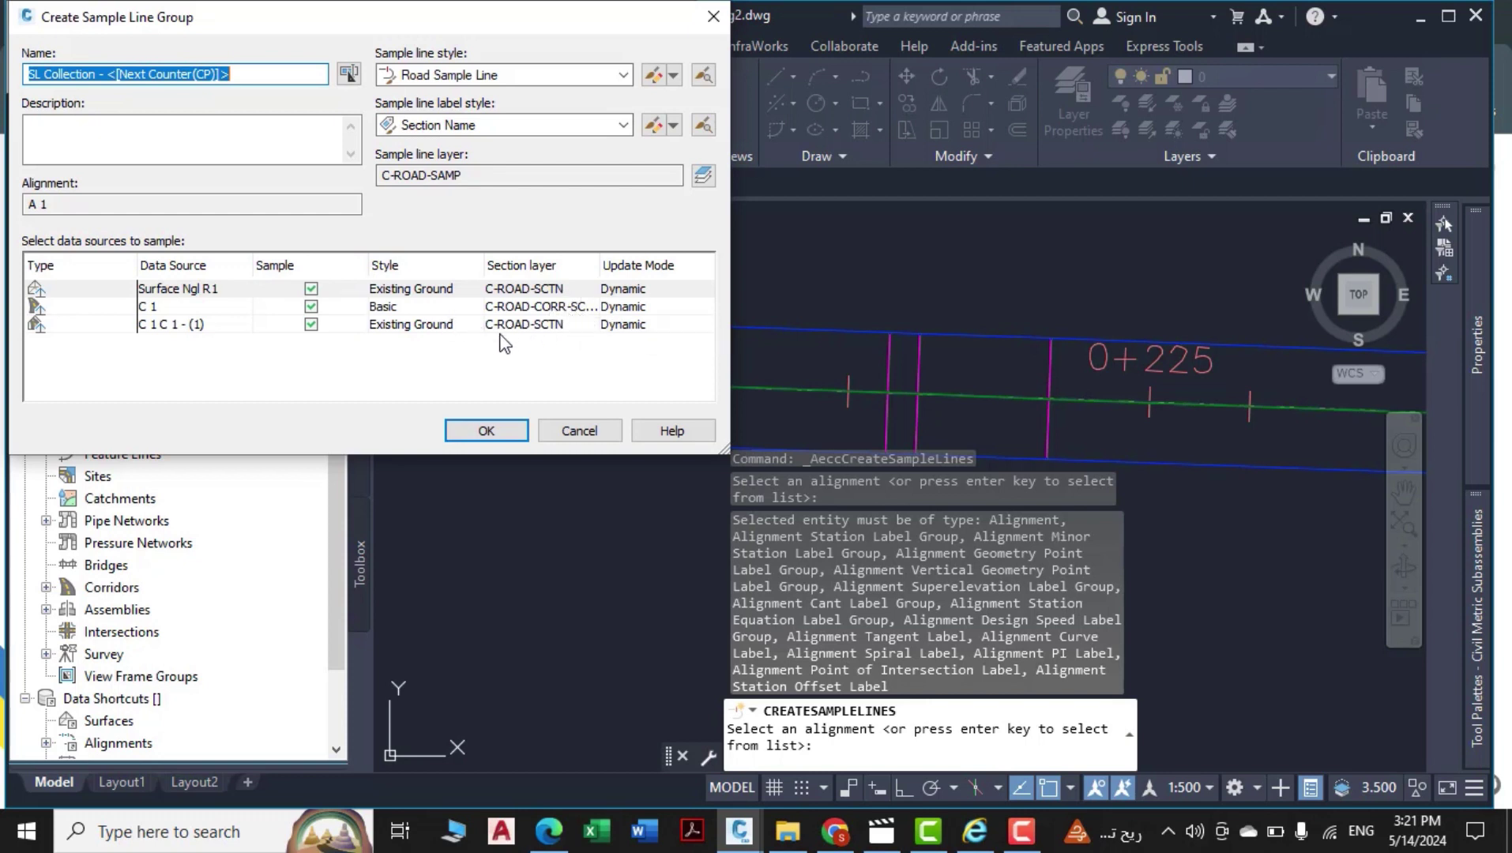
# Create the sample line group with Surface Ngl R1, C 1 and C 1 - (1) sampled, and choose the By range of stations method.
pyautogui.click(486, 430)
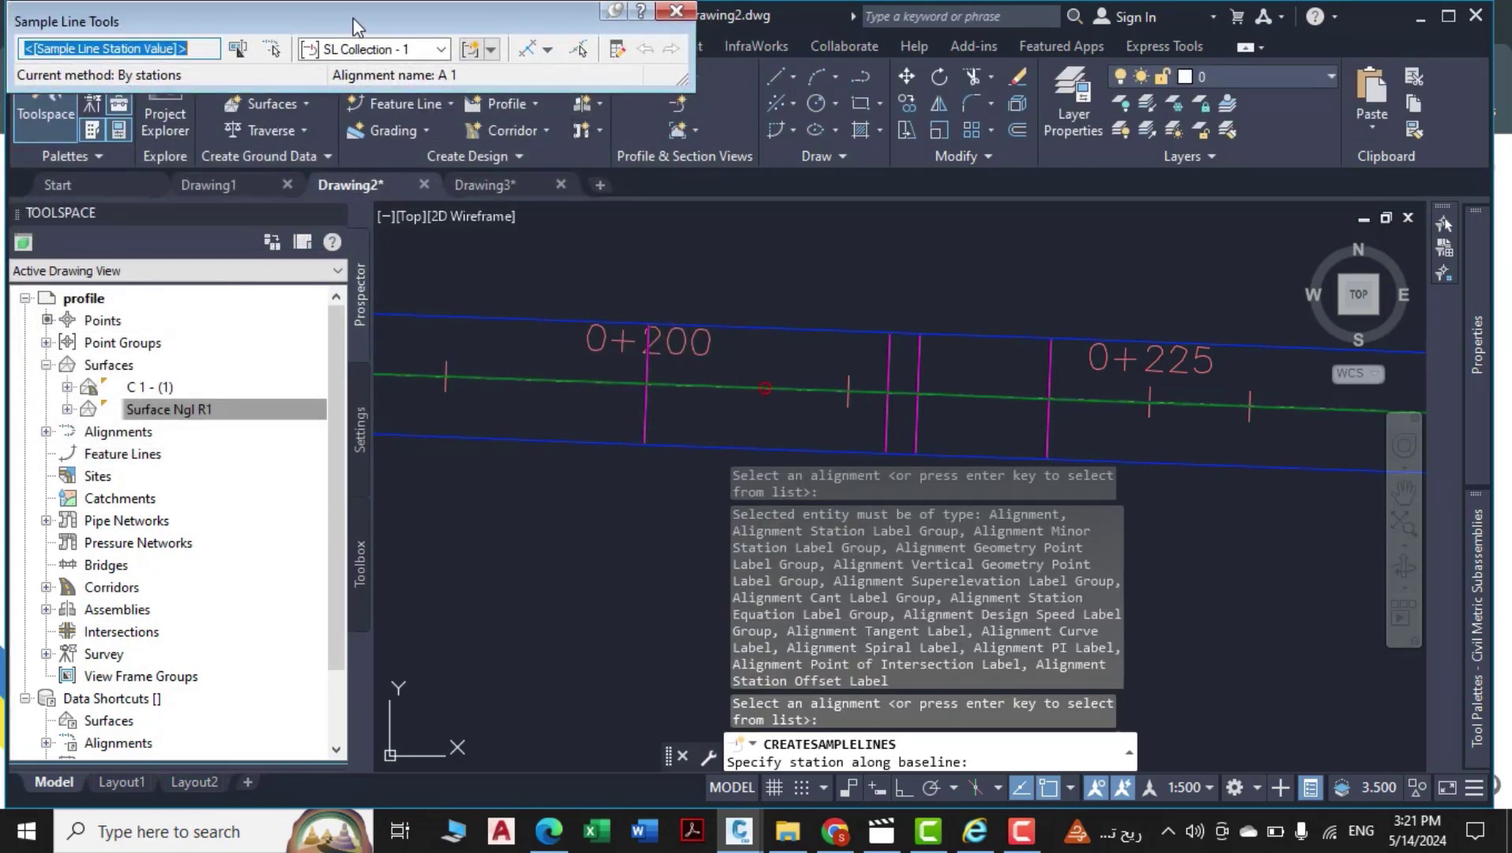
pyautogui.moveTo(357, 22)
pyautogui.mouseDown()
pyautogui.moveTo(546, 196)
pyautogui.moveTo(335, 48)
pyautogui.moveTo(359, 27)
pyautogui.mouseUp()
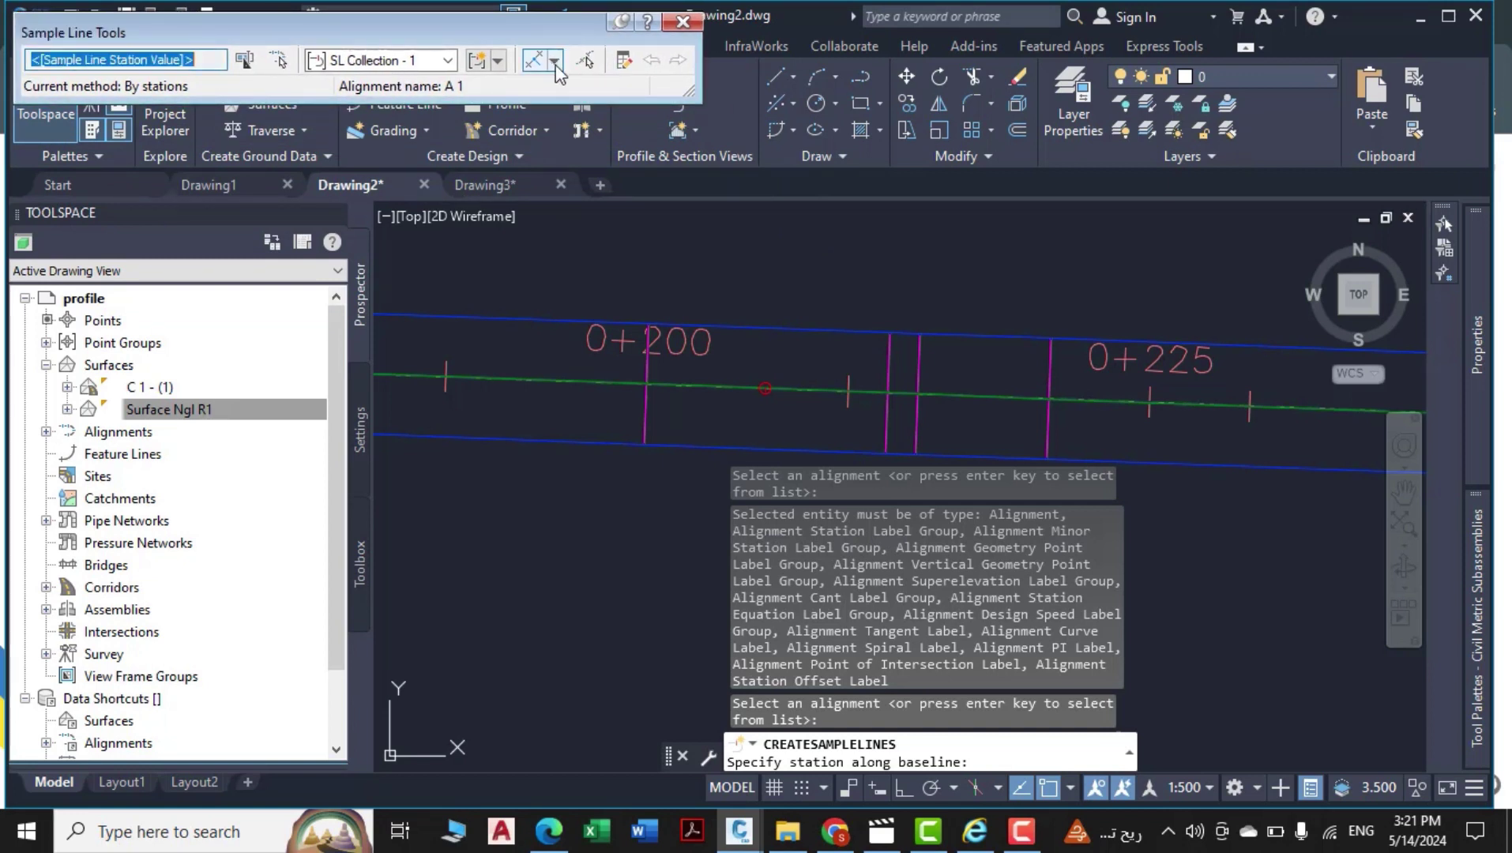
pyautogui.click(554, 61)
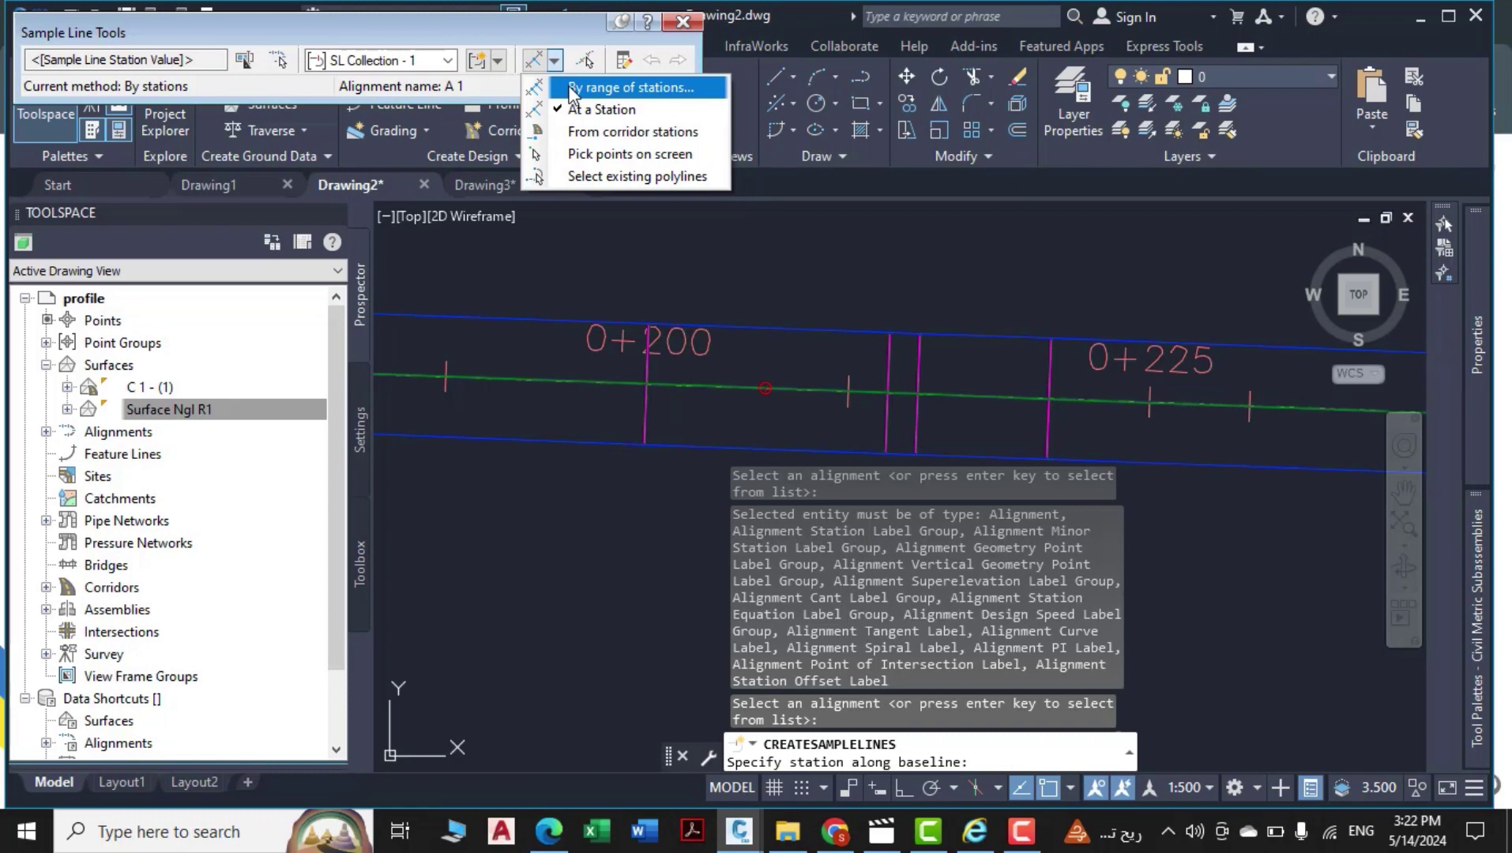
pyautogui.click(568, 87)
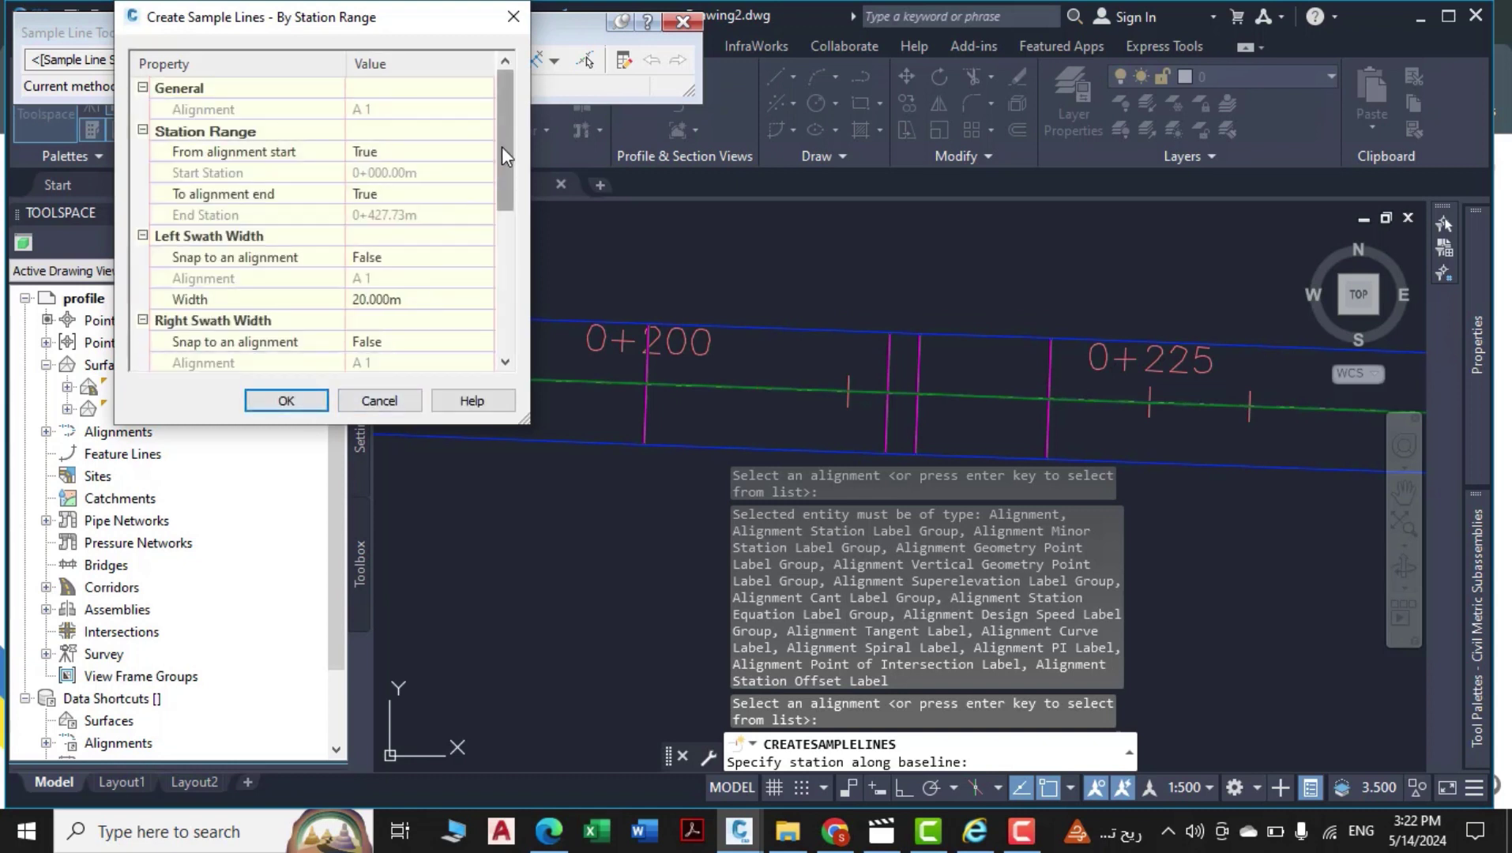
# Set At Range Start and At Range End to True, and create the sample lines over the full station range.
pyautogui.moveTo(503, 146); pyautogui.dragTo(515, 318)
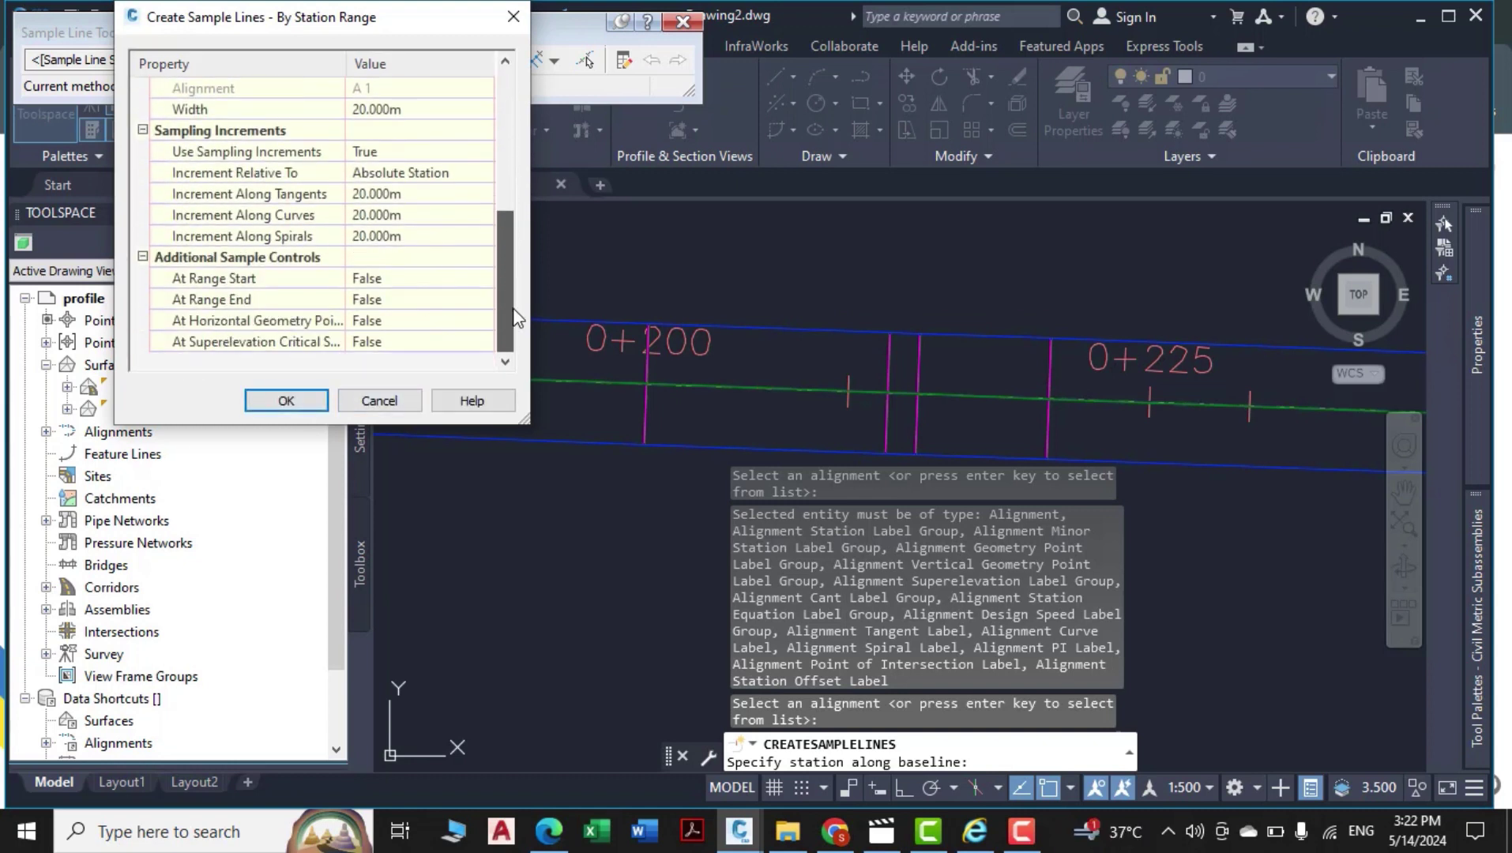
pyautogui.click(357, 278)
pyautogui.click(357, 279)
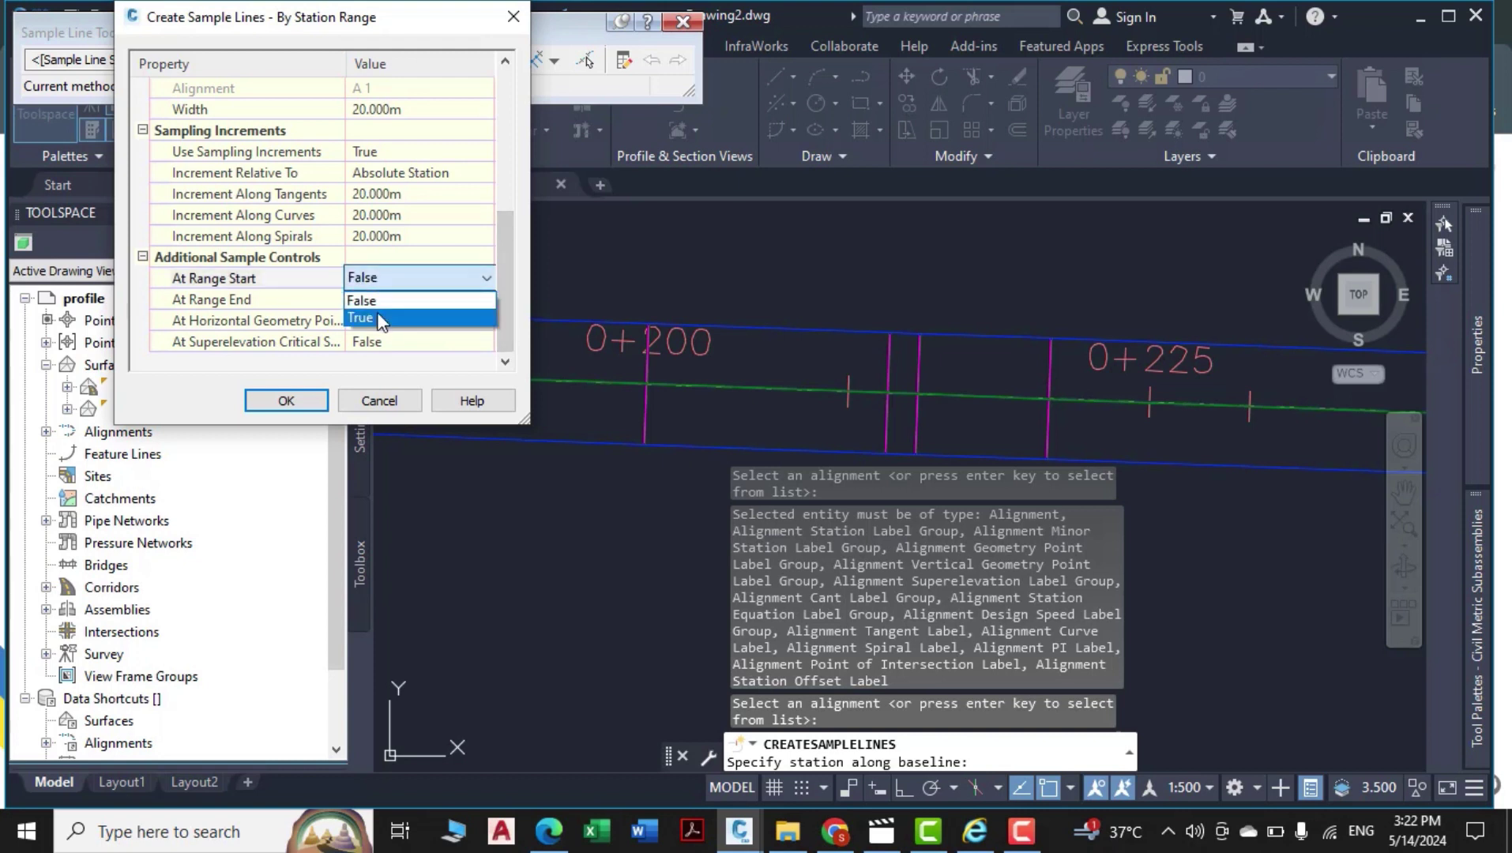
pyautogui.click(382, 319)
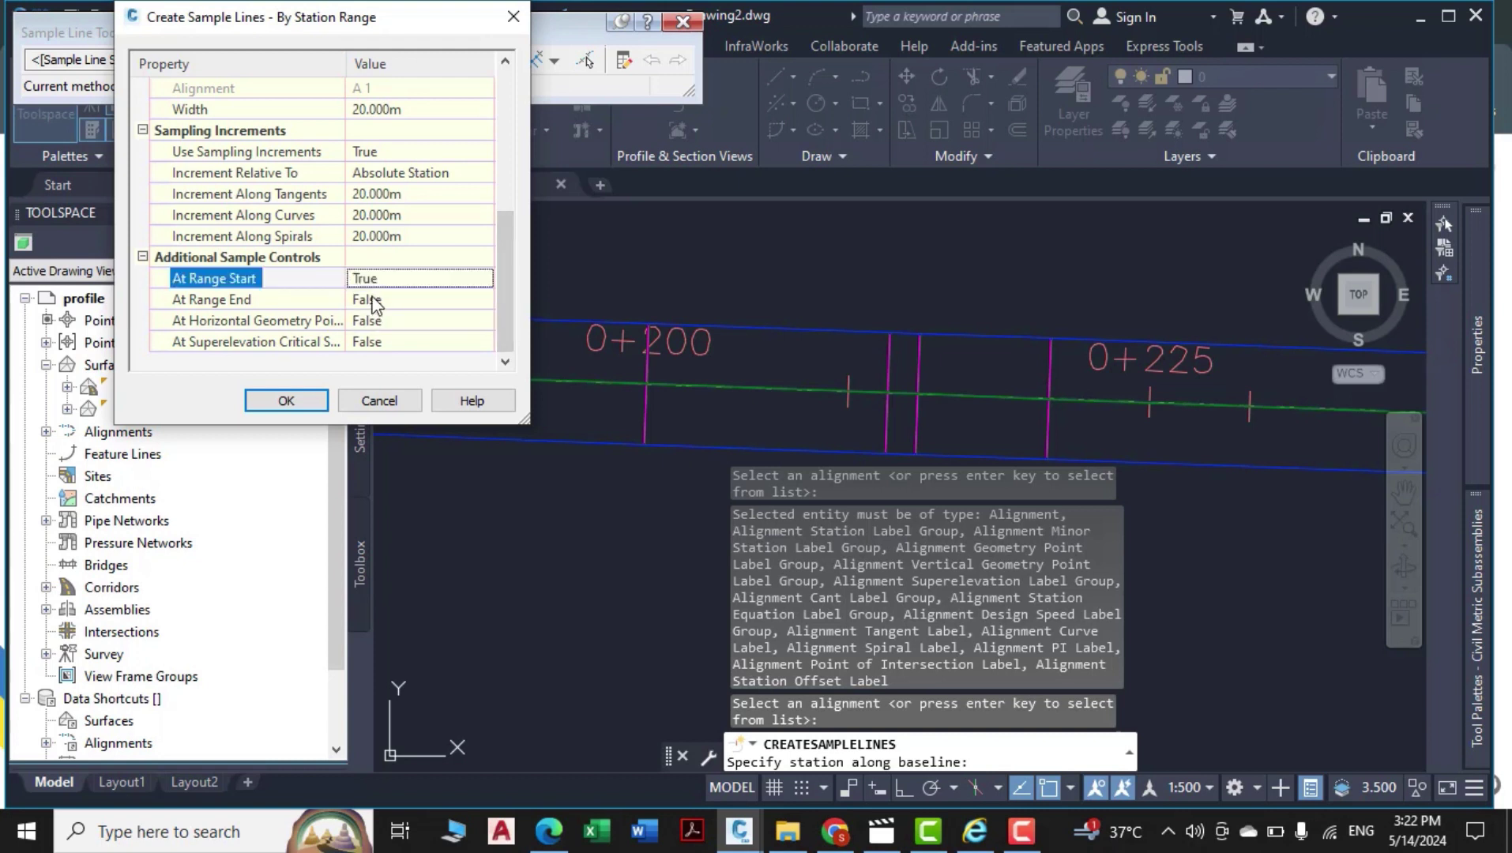
pyautogui.click(375, 302)
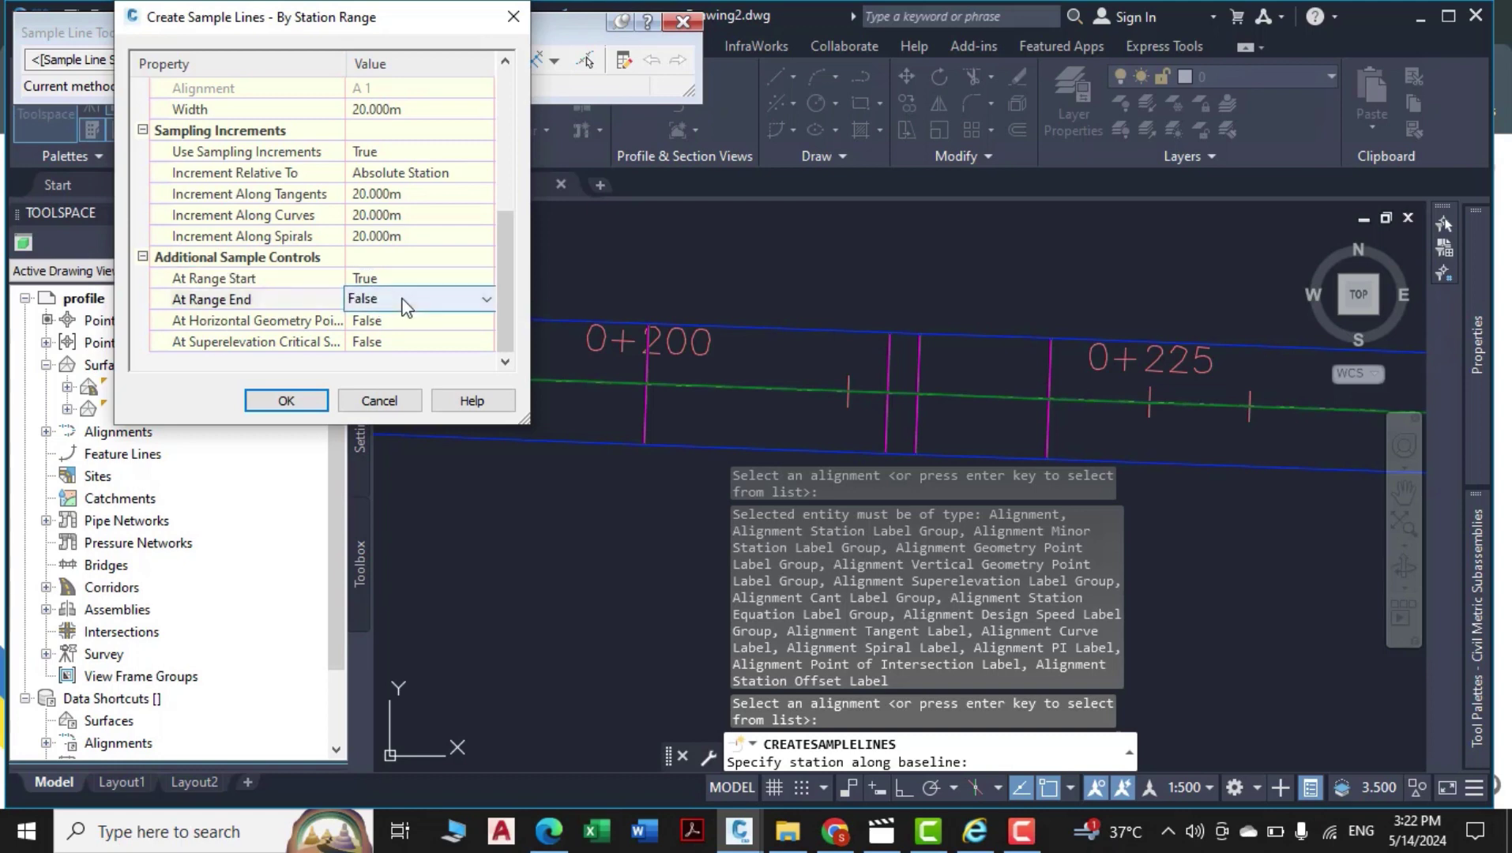
pyautogui.click(406, 305)
pyautogui.click(373, 338)
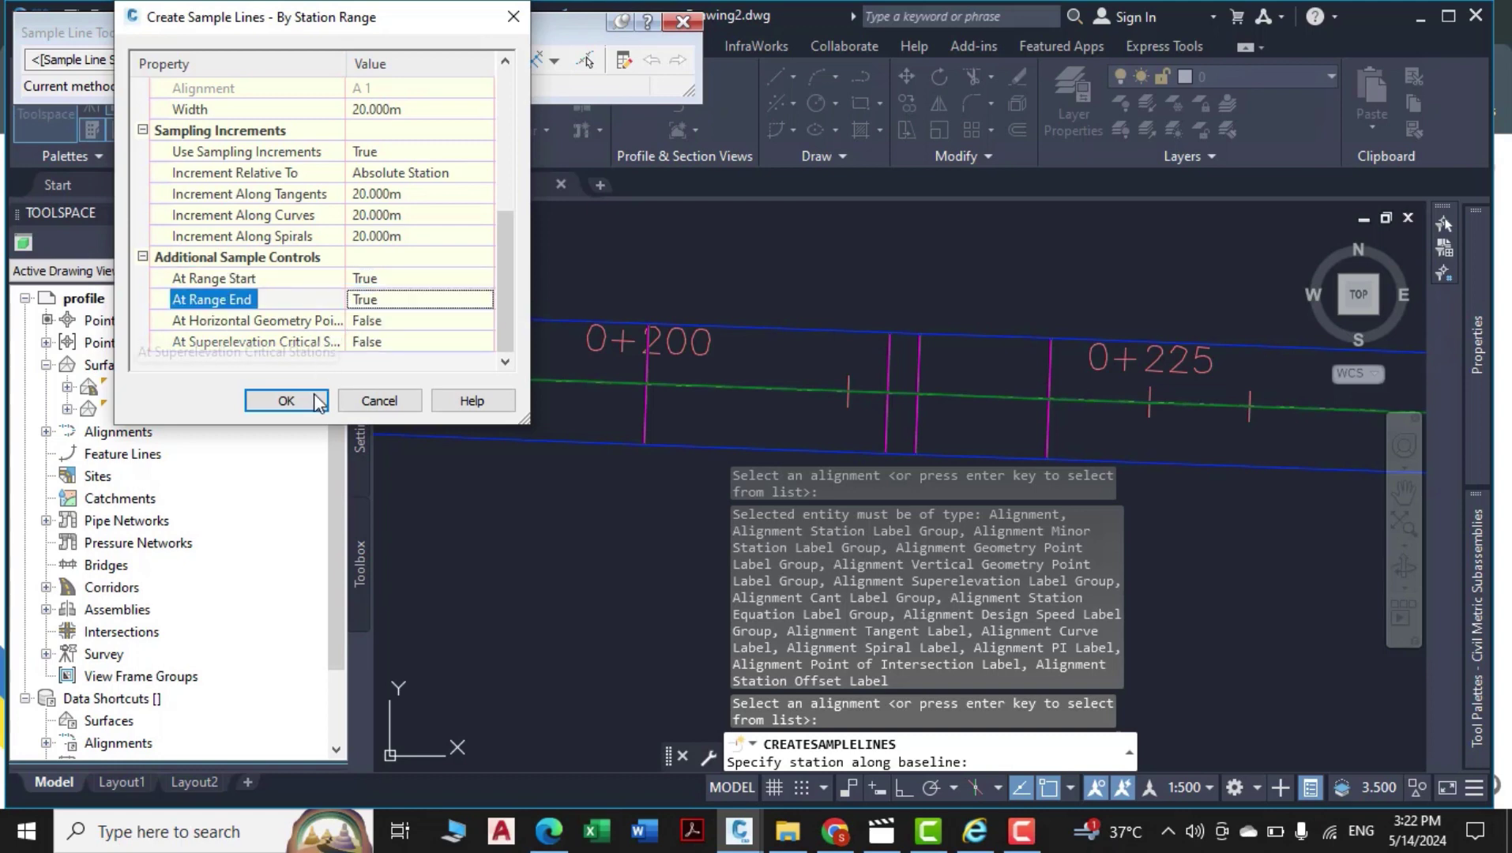
pyautogui.click(286, 401)
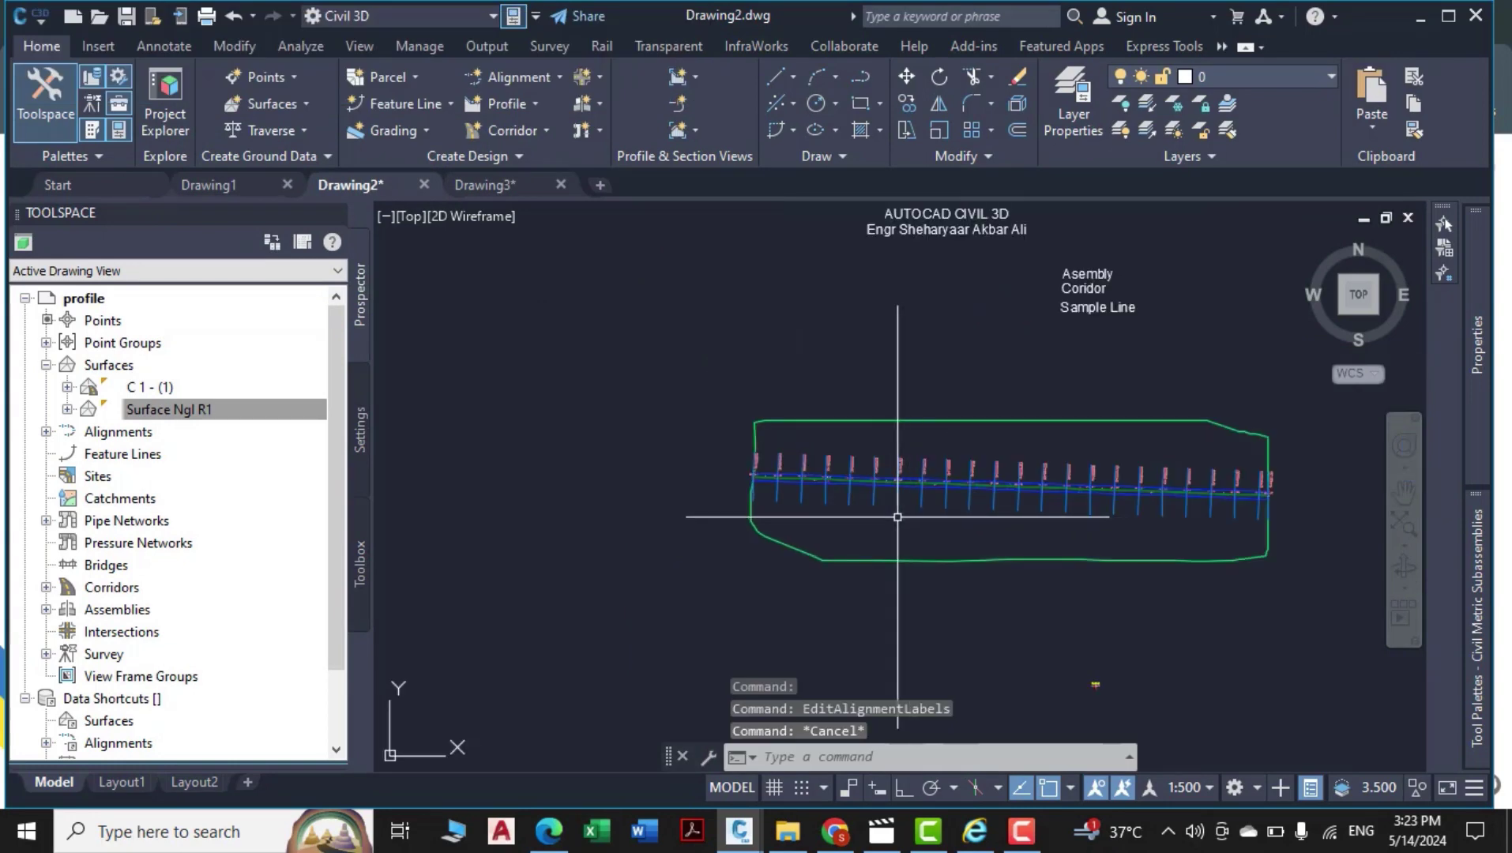
# Examine the new sample lines and their station labels along the corridor from 0+000.00 to 0+427.73.
pyautogui.scroll(10, 897, 517)
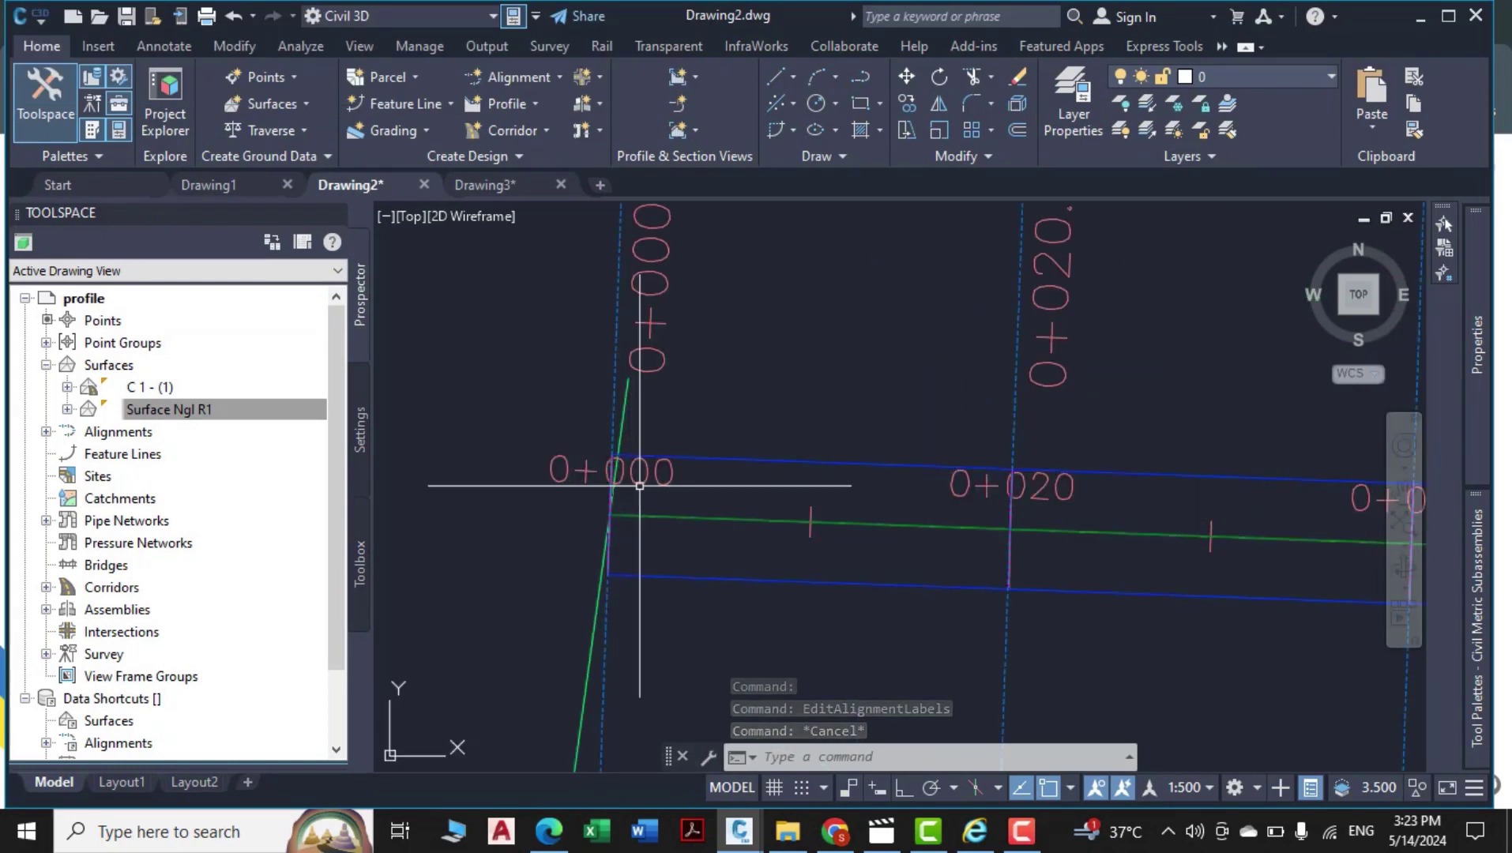
pyautogui.scroll(-4, 806, 529)
pyautogui.scroll(2, 686, 434)
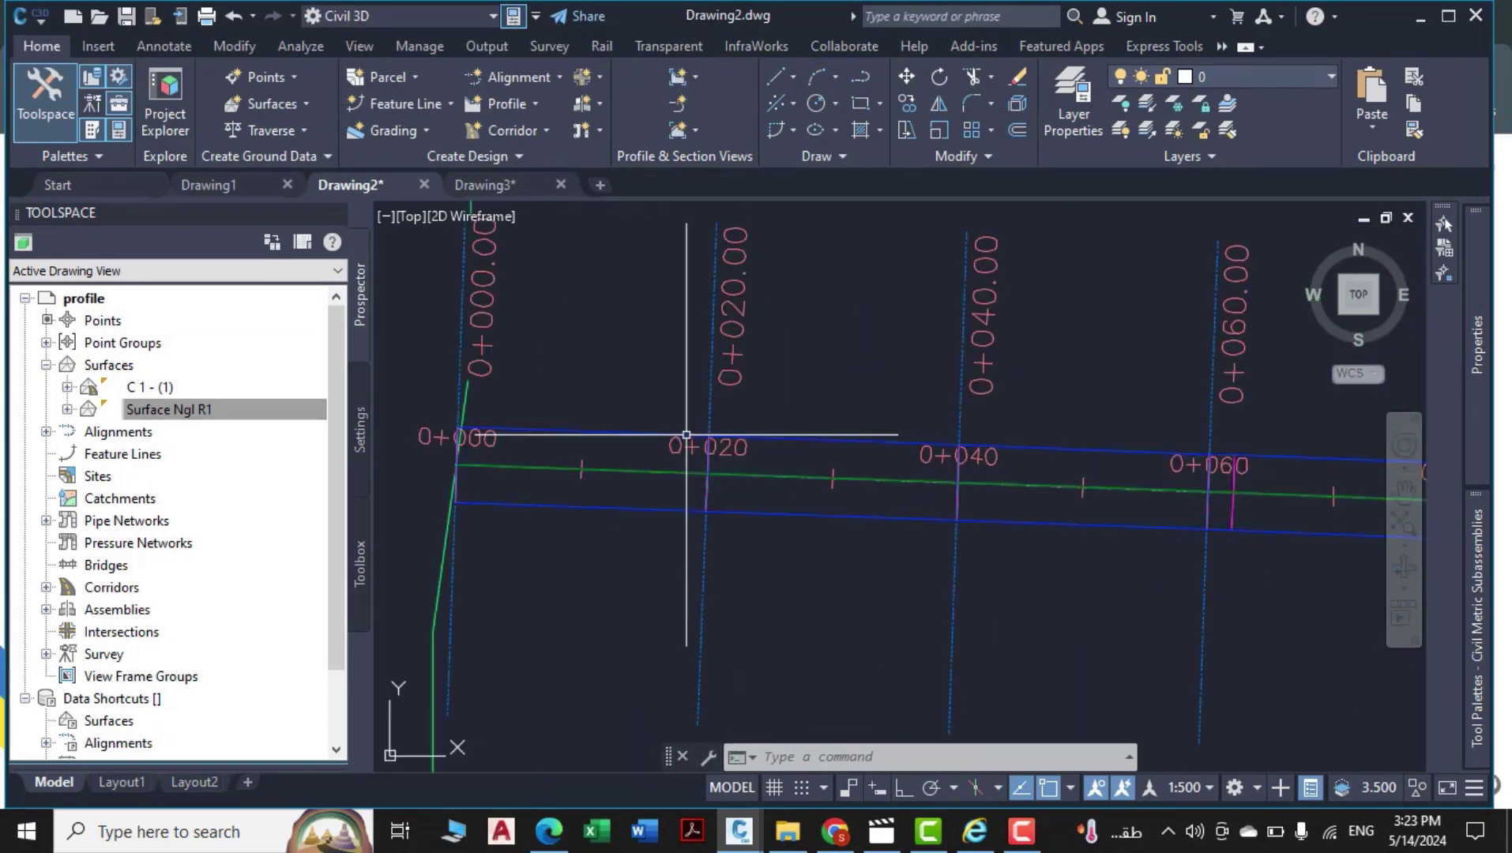
pyautogui.scroll(-1, 724, 473)
pyautogui.moveTo(843, 517); pyautogui.dragTo(638, 490, button='middle')
pyautogui.moveTo(1083, 518); pyautogui.dragTo(770, 451, button='middle')
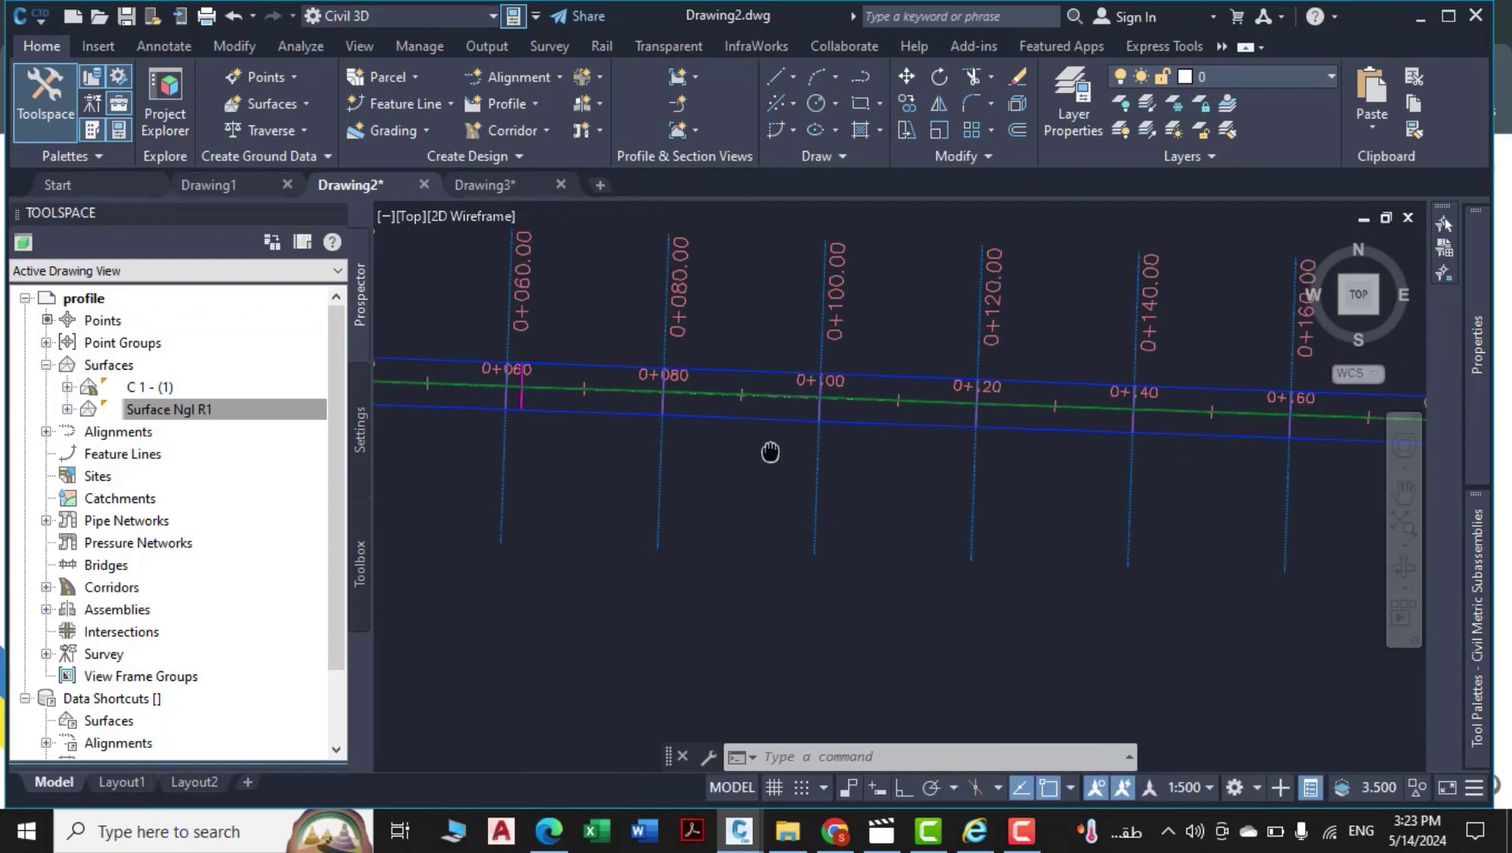
pyautogui.scroll(-5, 770, 452)
pyautogui.scroll(1, 914, 497)
pyautogui.moveTo(914, 496); pyautogui.dragTo(635, 465, button='middle')
pyautogui.moveTo(1265, 517); pyautogui.dragTo(906, 506, button='middle')
pyautogui.scroll(2, 1037, 477)
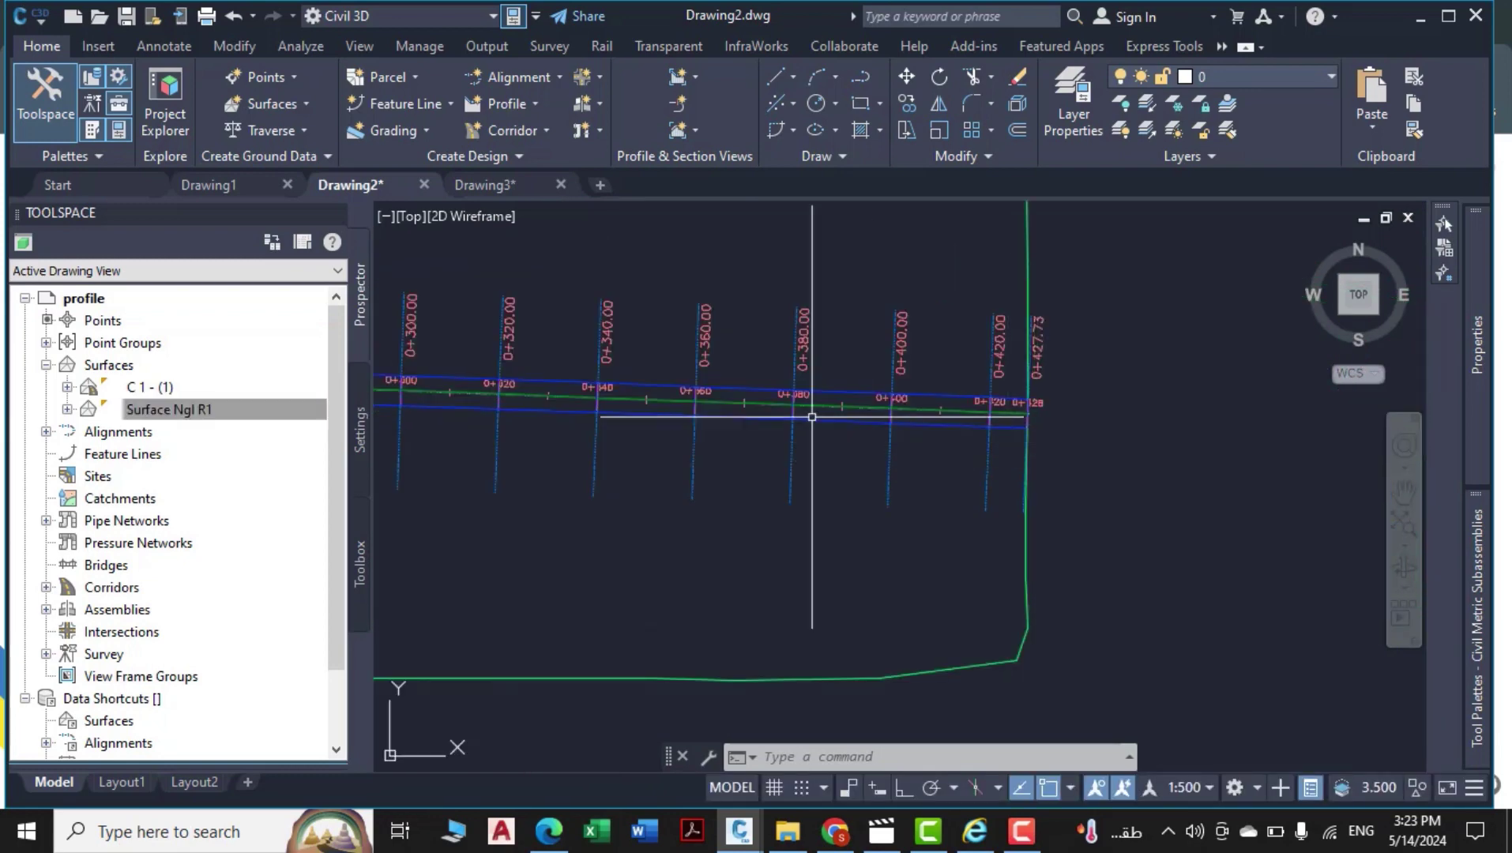
pyautogui.moveTo(778, 417); pyautogui.dragTo(952, 432, button='middle')
pyautogui.moveTo(1138, 495); pyautogui.dragTo(880, 464, button='middle')
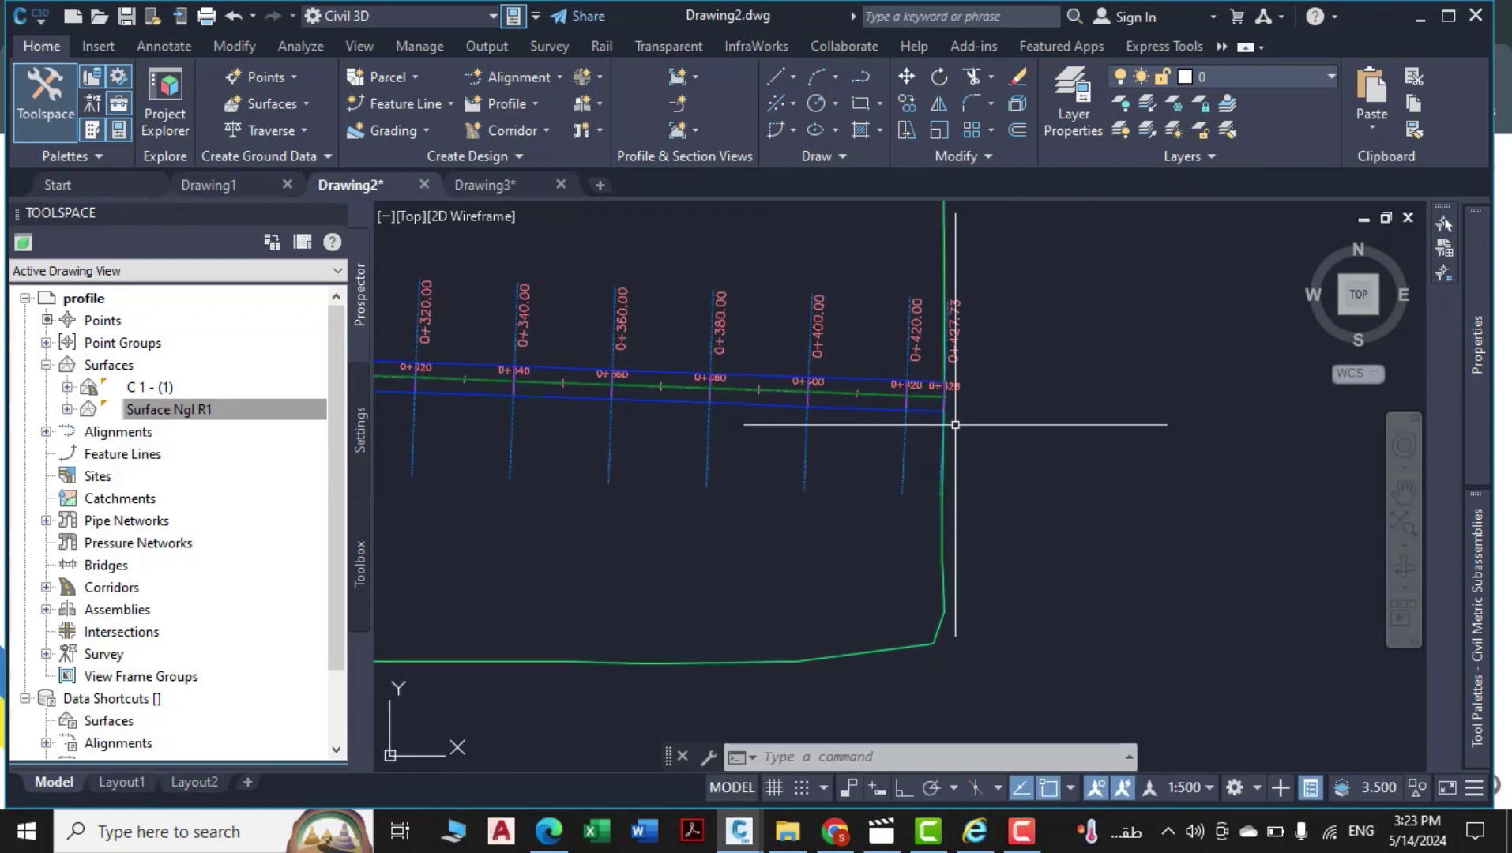
pyautogui.scroll(3, 949, 416)
pyautogui.scroll(-1, 928, 388)
pyautogui.moveTo(926, 369)
pyautogui.mouseDown(button='middle')
pyautogui.moveTo(906, 481)
pyautogui.moveTo(626, 497)
pyautogui.moveTo(734, 497)
pyautogui.mouseUp(button='middle')
pyautogui.scroll(-5, 910, 489)
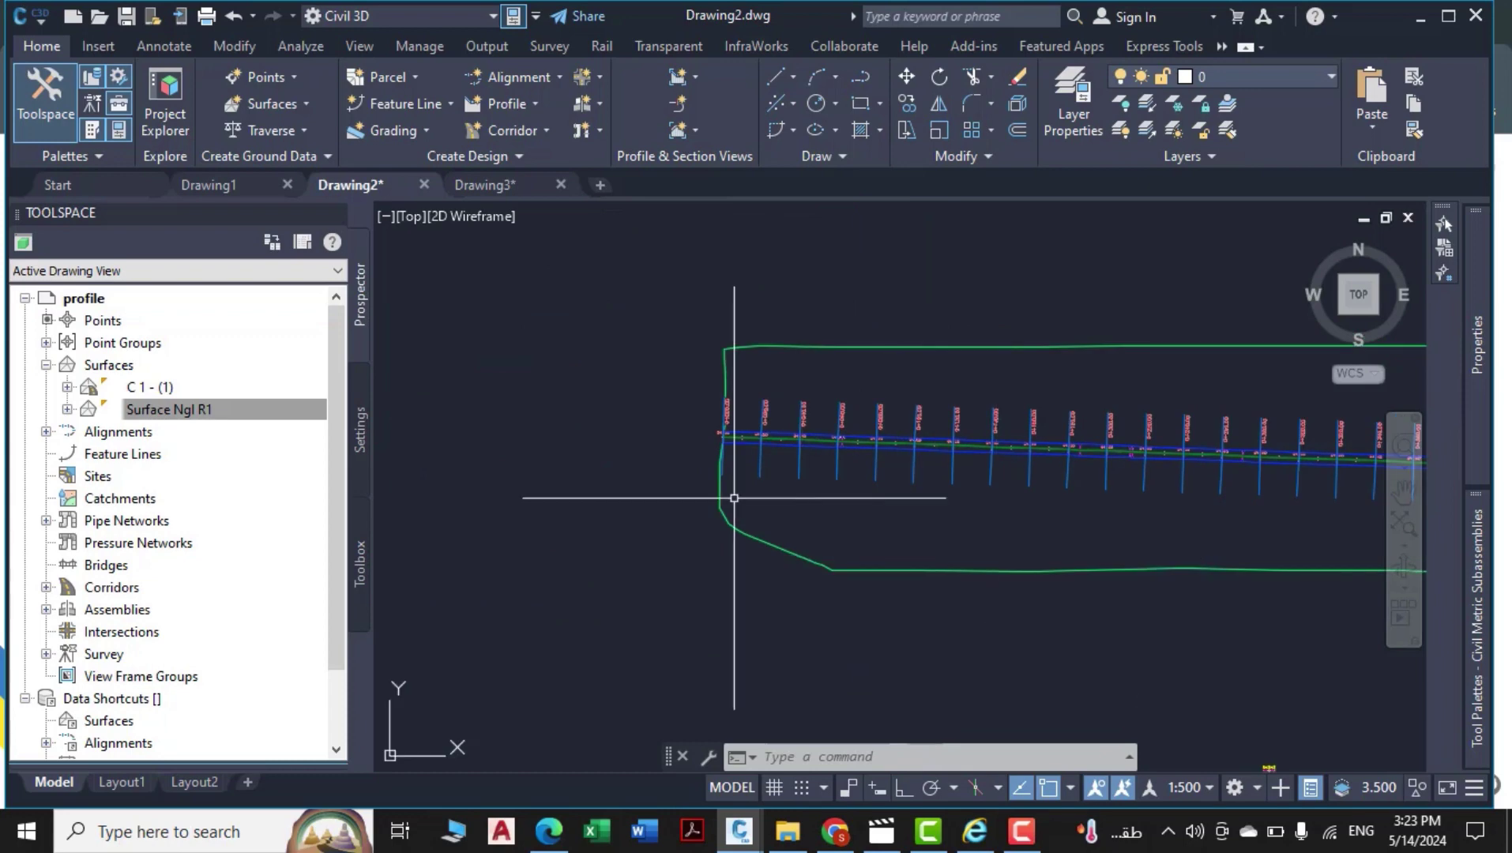
pyautogui.scroll(5, 734, 498)
pyautogui.scroll(-3, 820, 469)
pyautogui.moveTo(955, 448); pyautogui.dragTo(740, 483, button='middle')
pyautogui.scroll(-4, 780, 503)
pyautogui.scroll(2, 1011, 282)
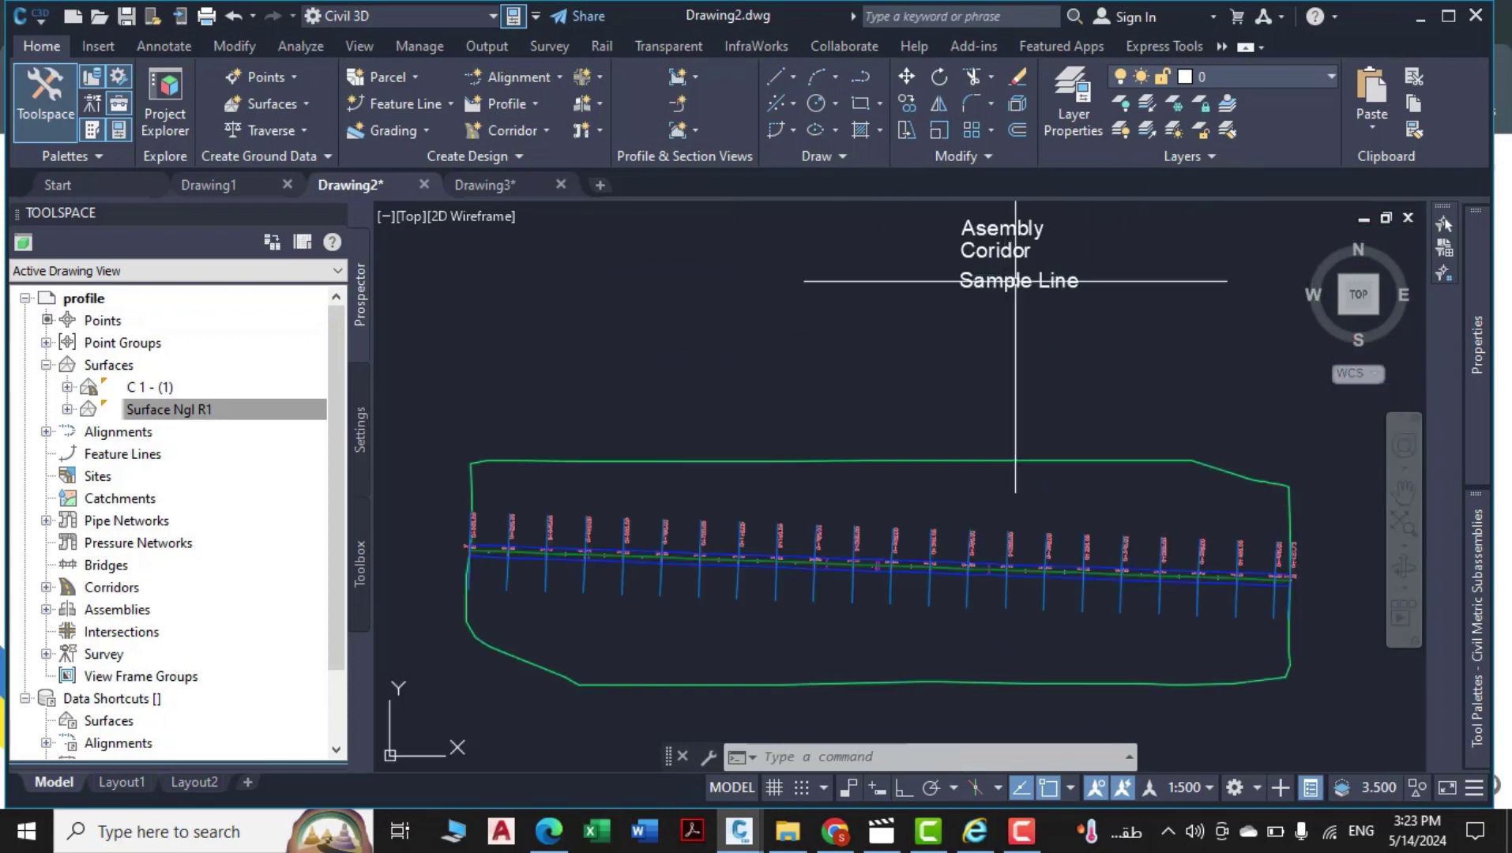
# Review the Asembly, Coridor and Sample Line text list, the drawn assembly, and the sample lines around station 0+240.
pyautogui.moveTo(1015, 280); pyautogui.dragTo(877, 426, button='middle')
pyautogui.scroll(2, 826, 409)
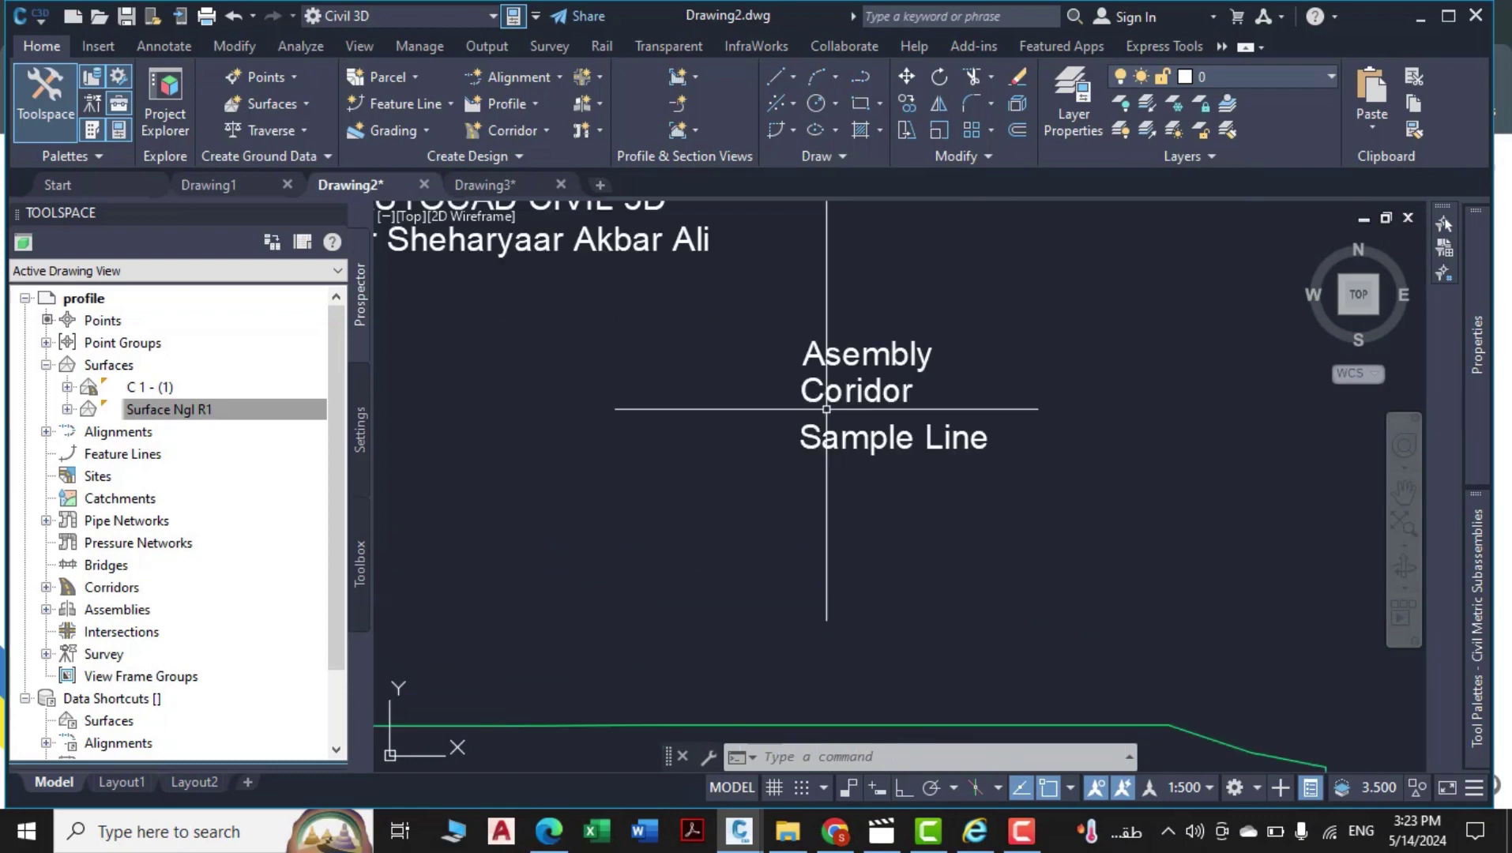
pyautogui.scroll(-6, 826, 410)
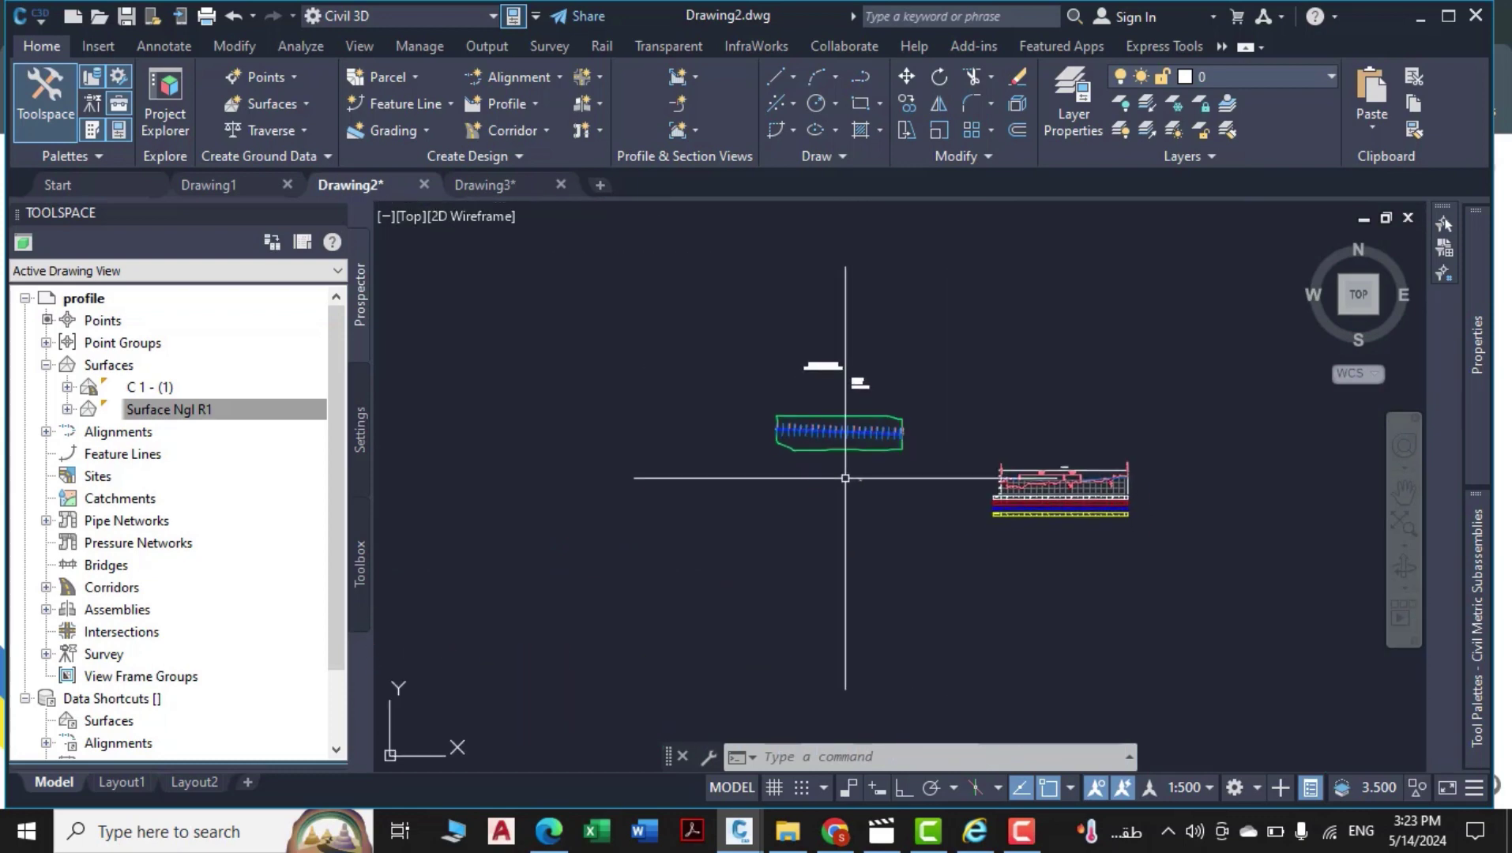
pyautogui.scroll(8, 857, 490)
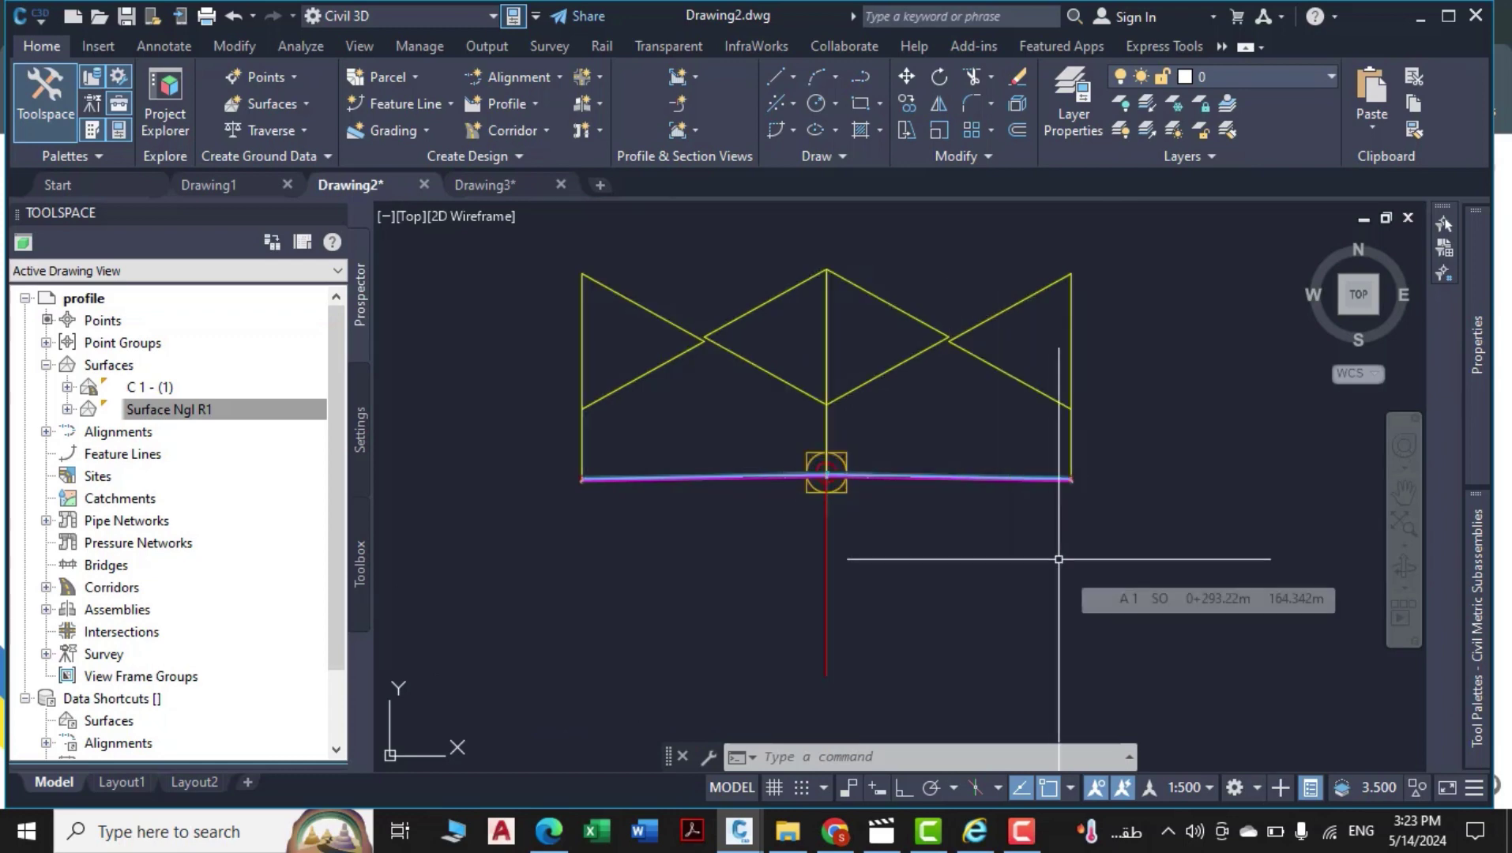
pyautogui.scroll(-5, 1002, 449)
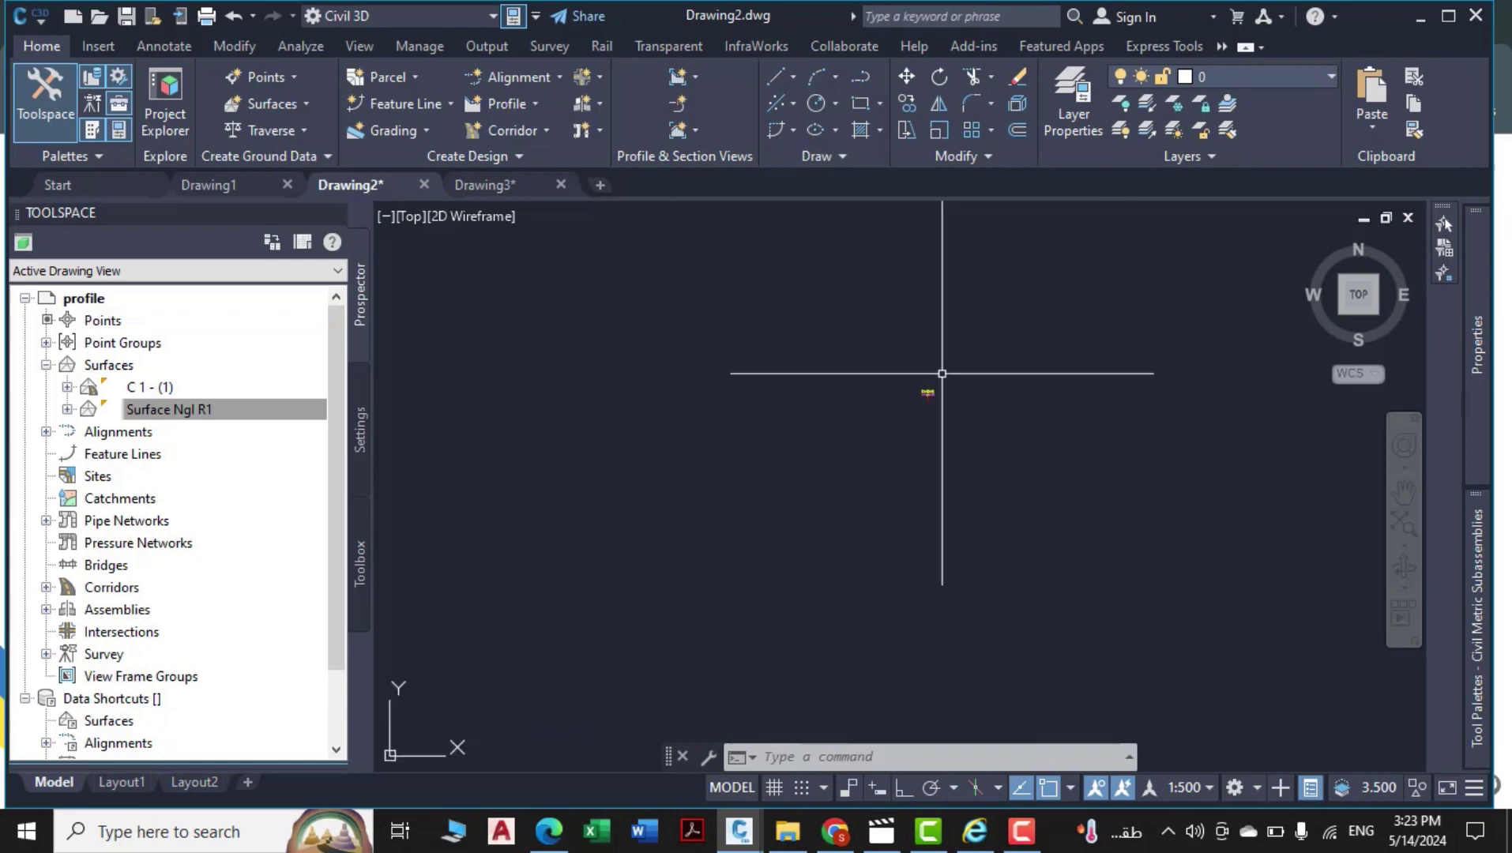
pyautogui.moveTo(943, 373); pyautogui.dragTo(857, 707, button='middle')
pyautogui.scroll(-2, 867, 475)
pyautogui.scroll(2, 862, 345)
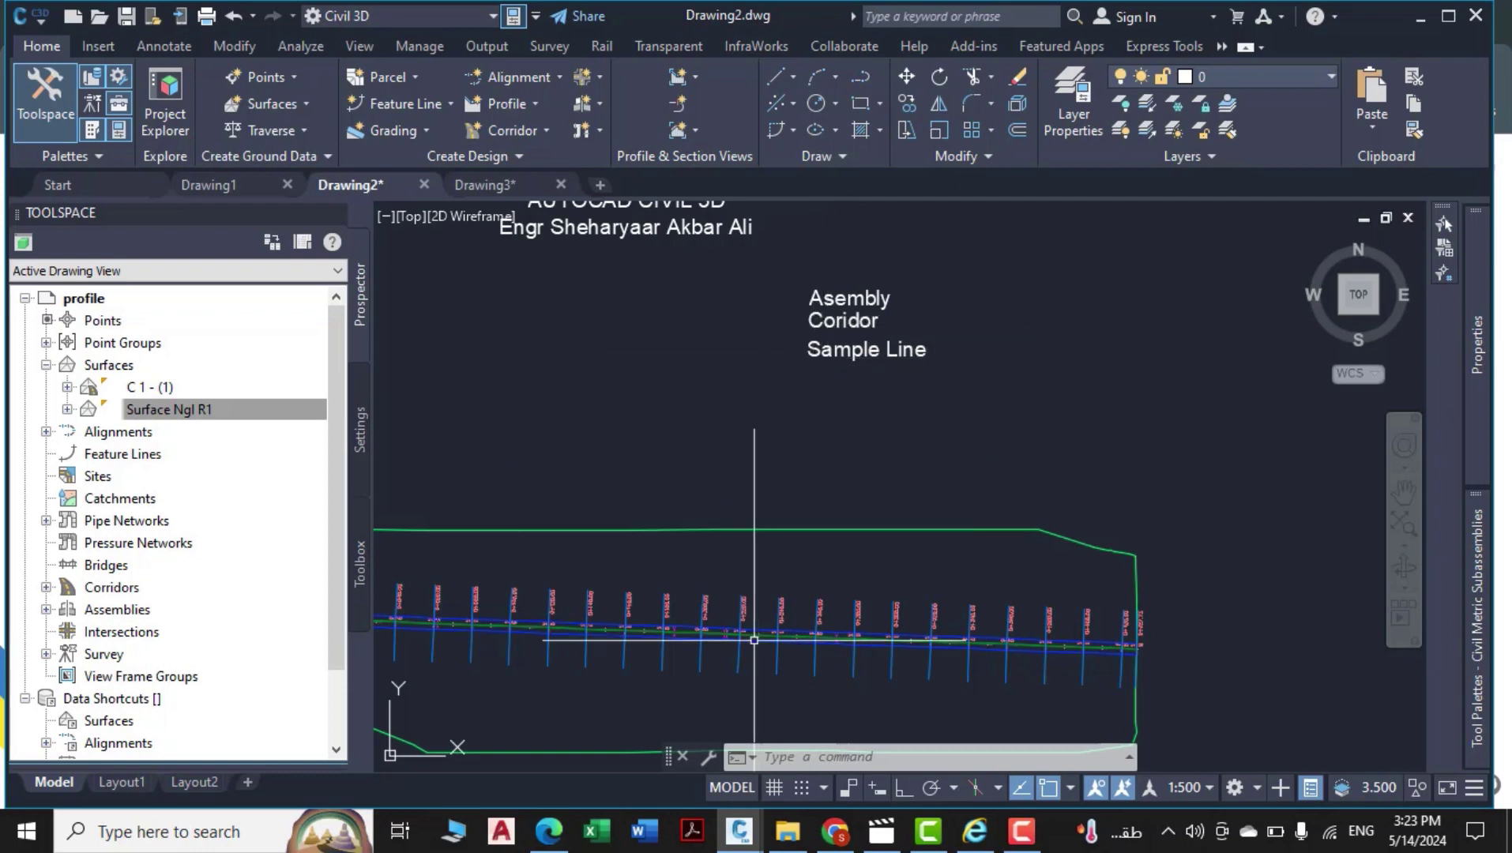
pyautogui.scroll(6, 754, 640)
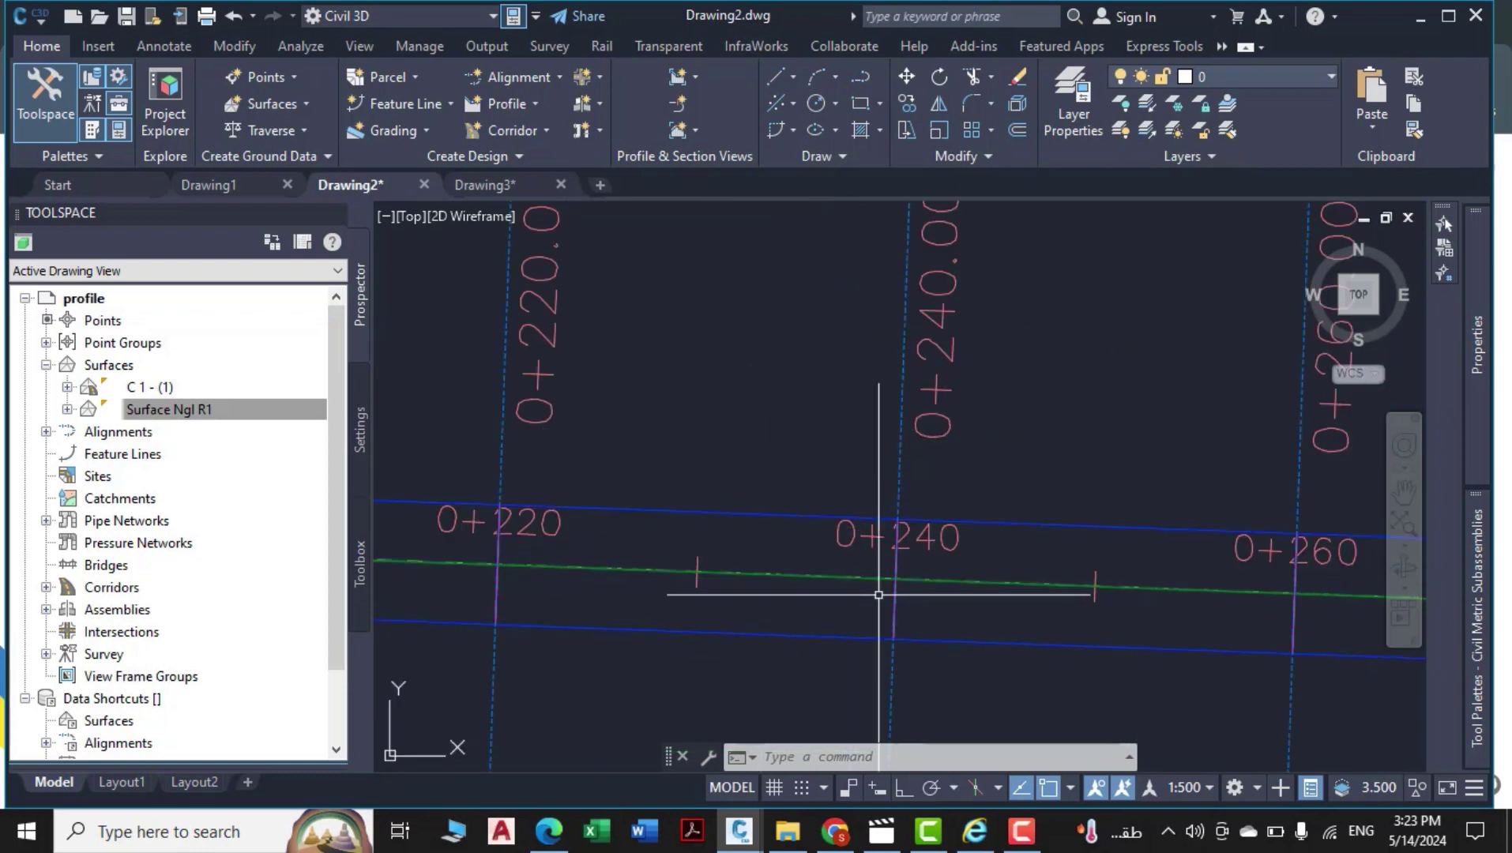
pyautogui.scroll(-10, 878, 594)
pyautogui.scroll(2, 944, 556)
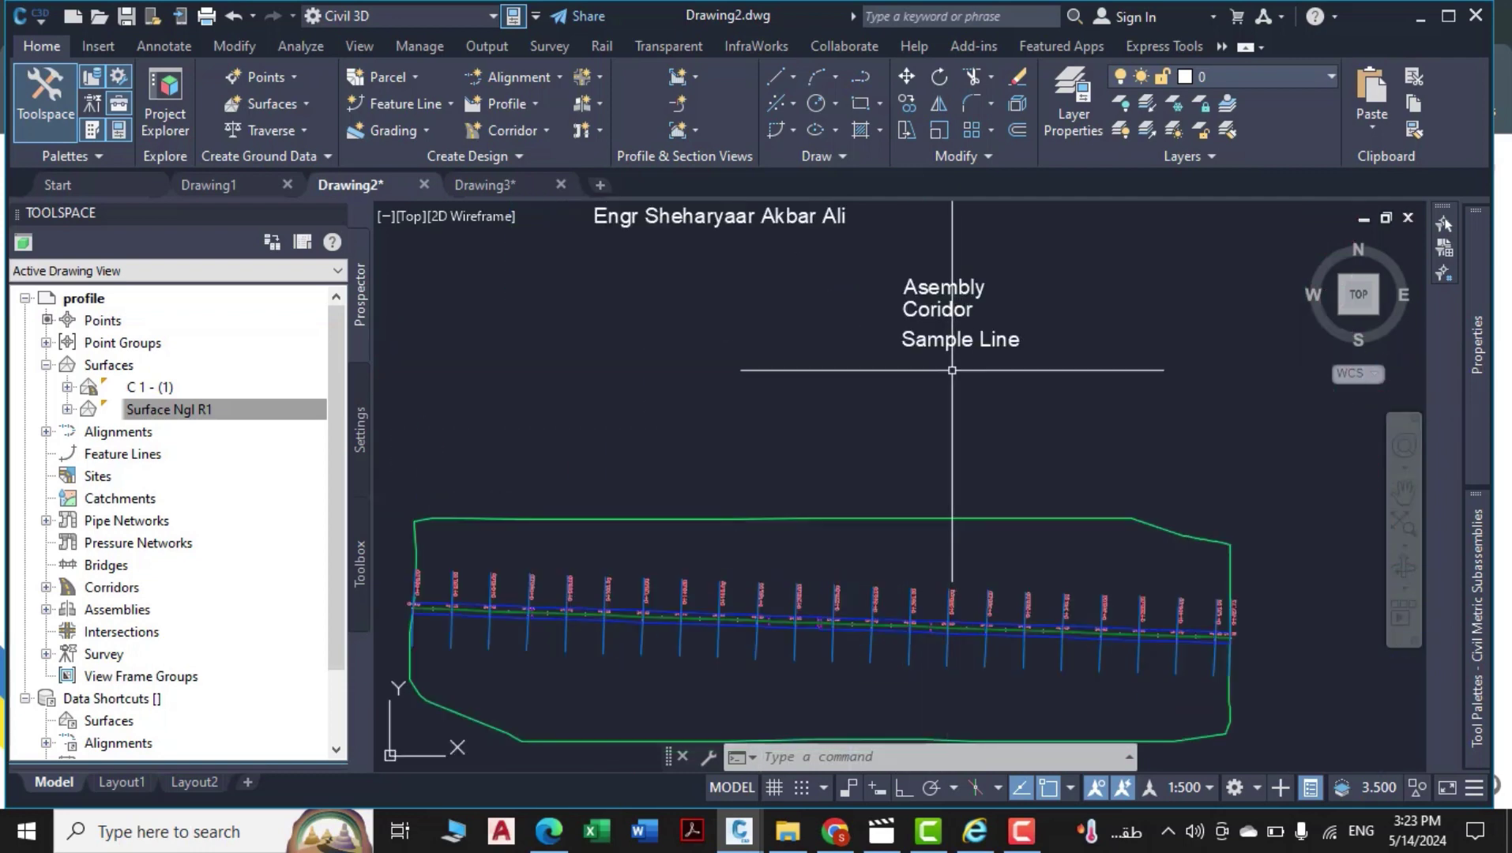
pyautogui.scroll(2, 935, 362)
pyautogui.moveTo(976, 362); pyautogui.dragTo(933, 466, button='middle')
pyautogui.scroll(-3, 1155, 500)
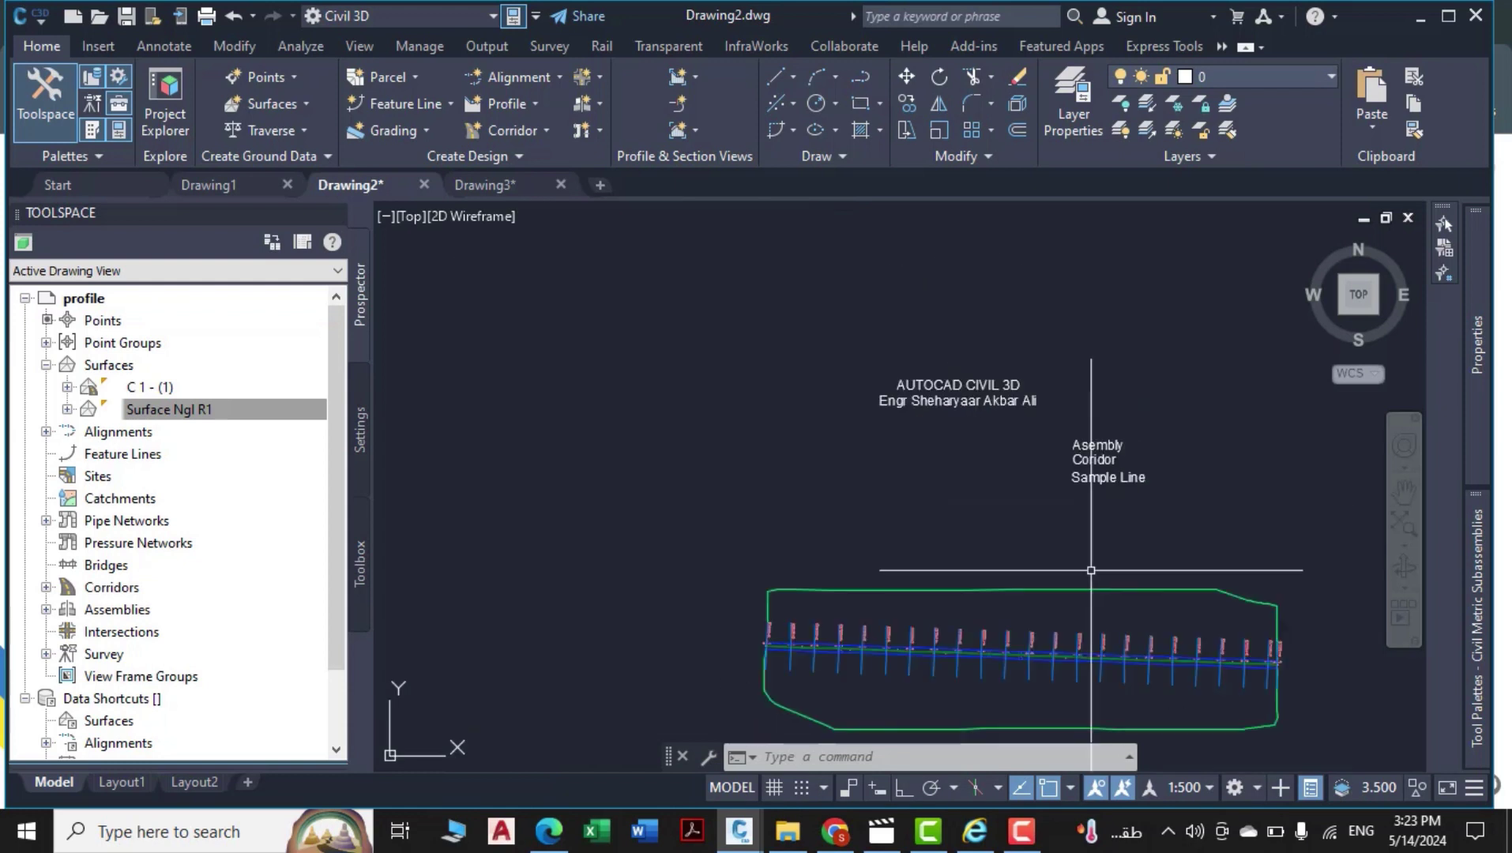
# Start creating multiple section views for alignment A 1 with the sample line group SL Collection - 1.
pyautogui.moveTo(1091, 691); pyautogui.dragTo(990, 532, button='middle')
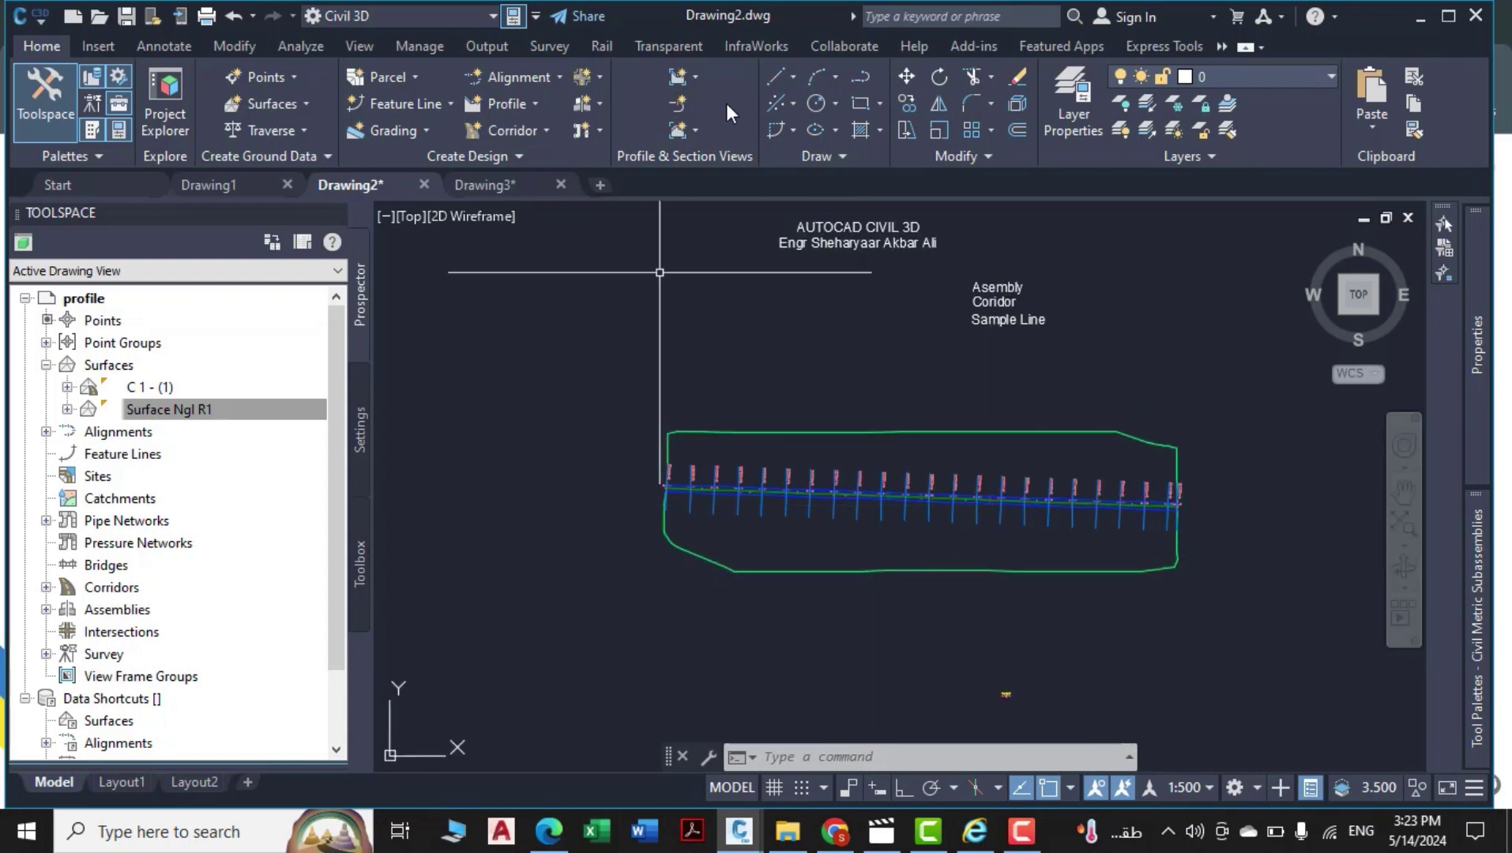
pyautogui.click(695, 132)
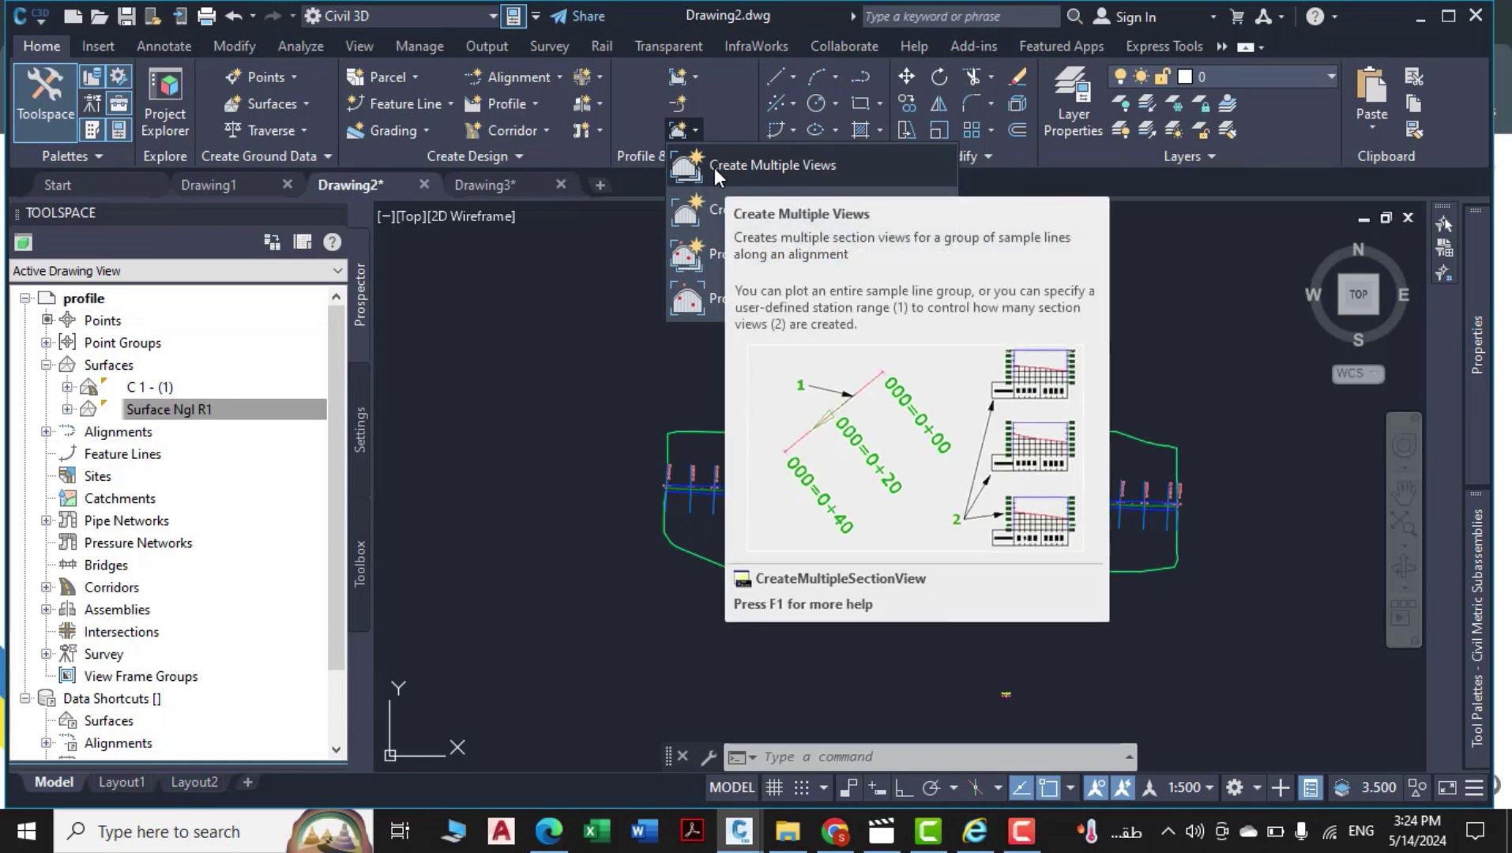
pyautogui.click(766, 166)
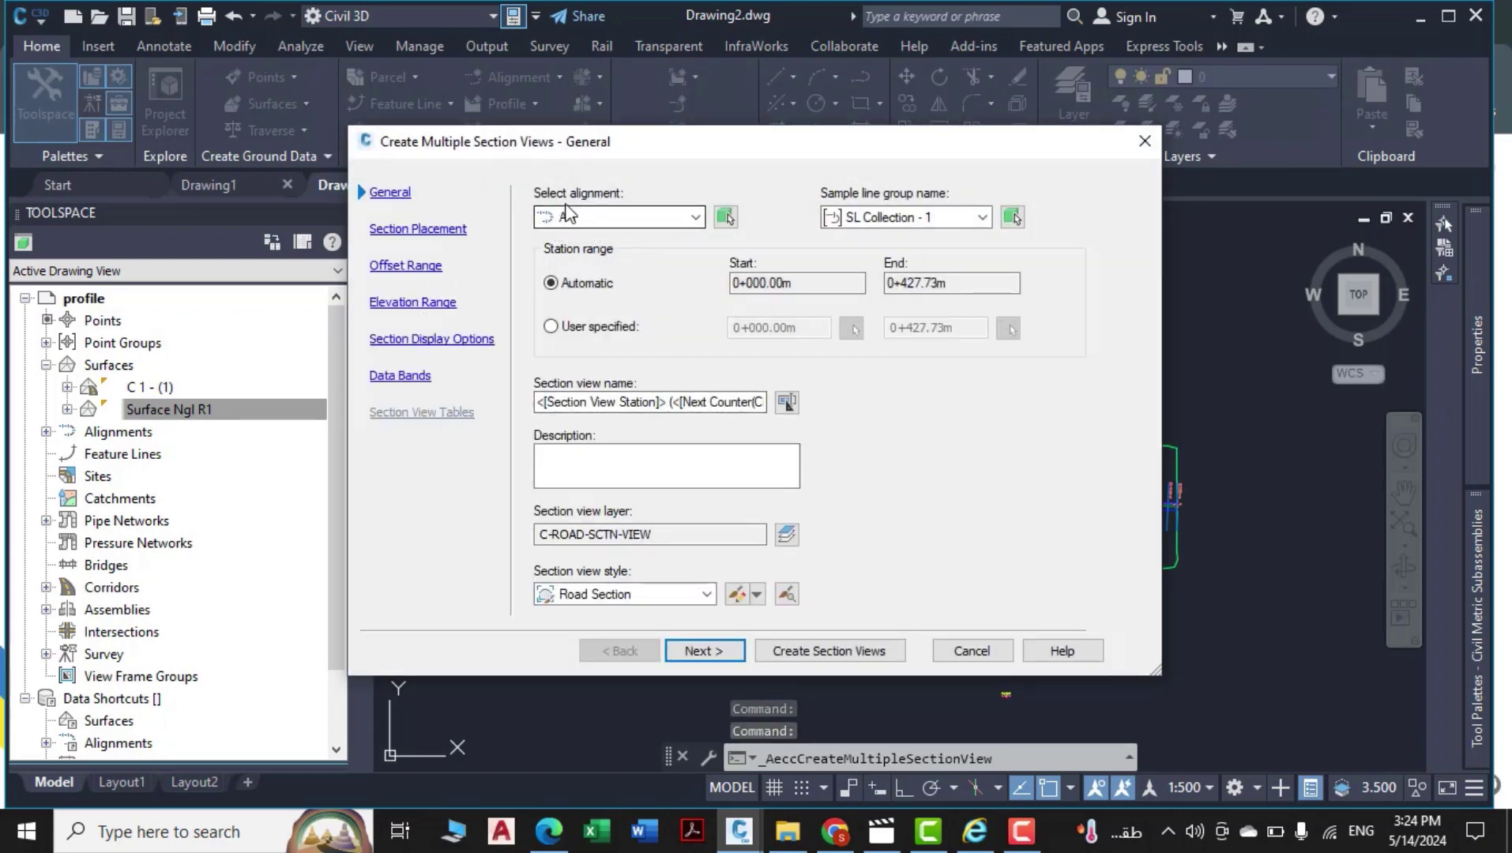
pyautogui.click(636, 219)
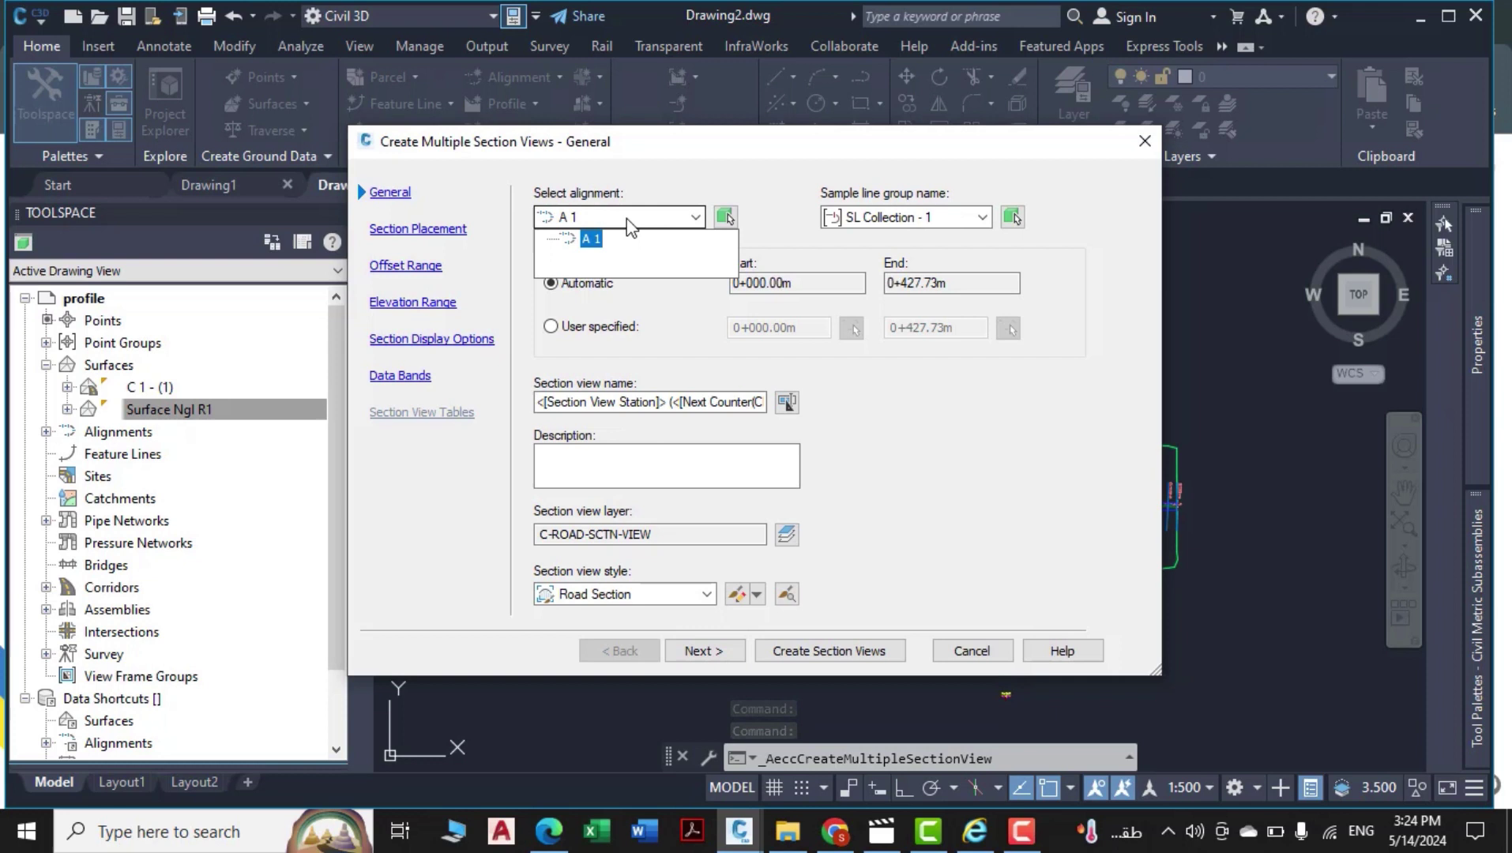
pyautogui.click(587, 242)
pyautogui.click(594, 221)
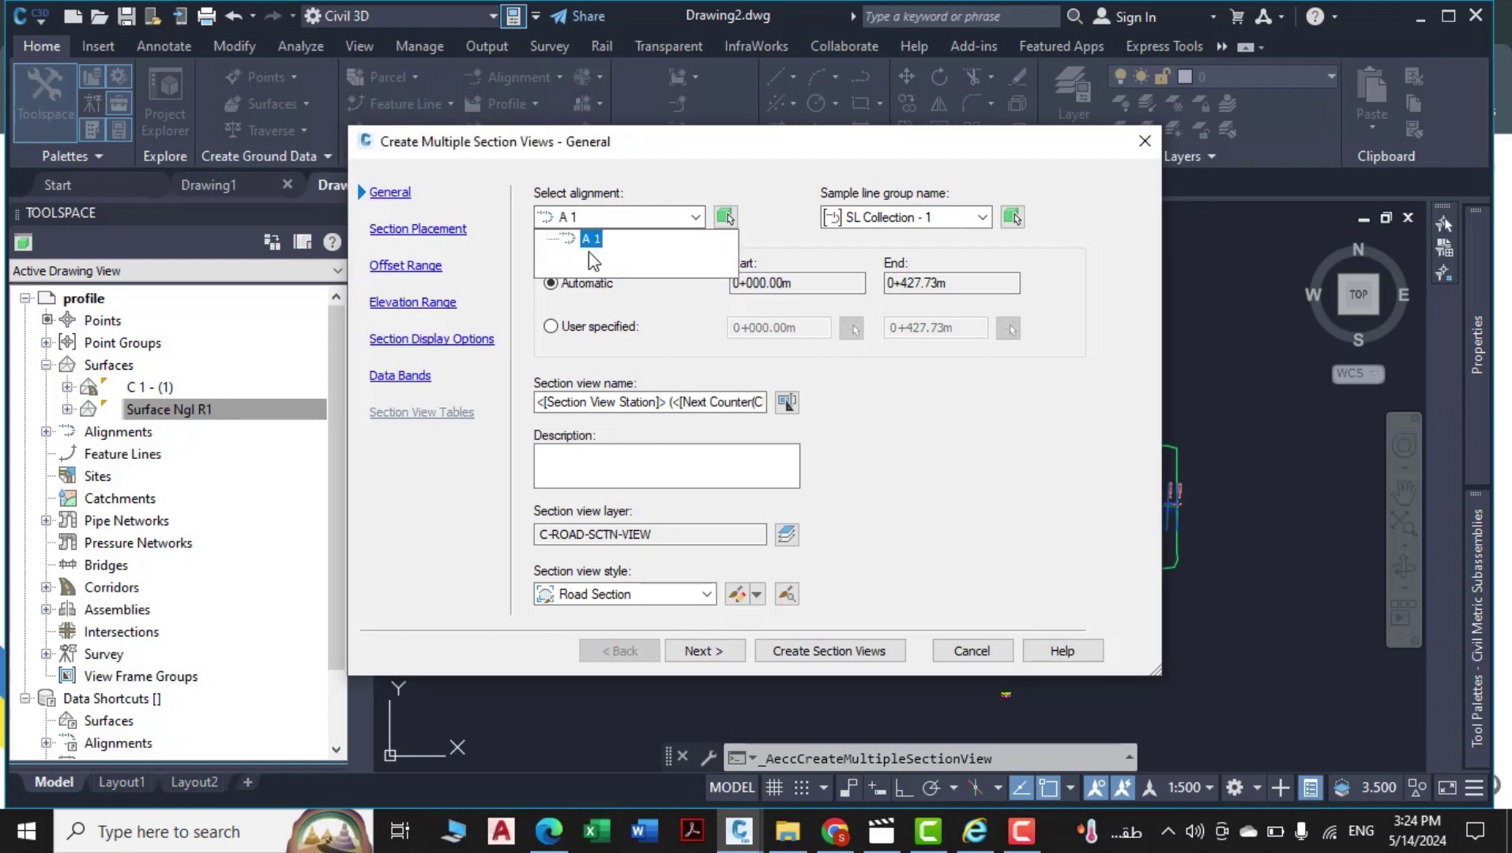
pyautogui.click(589, 242)
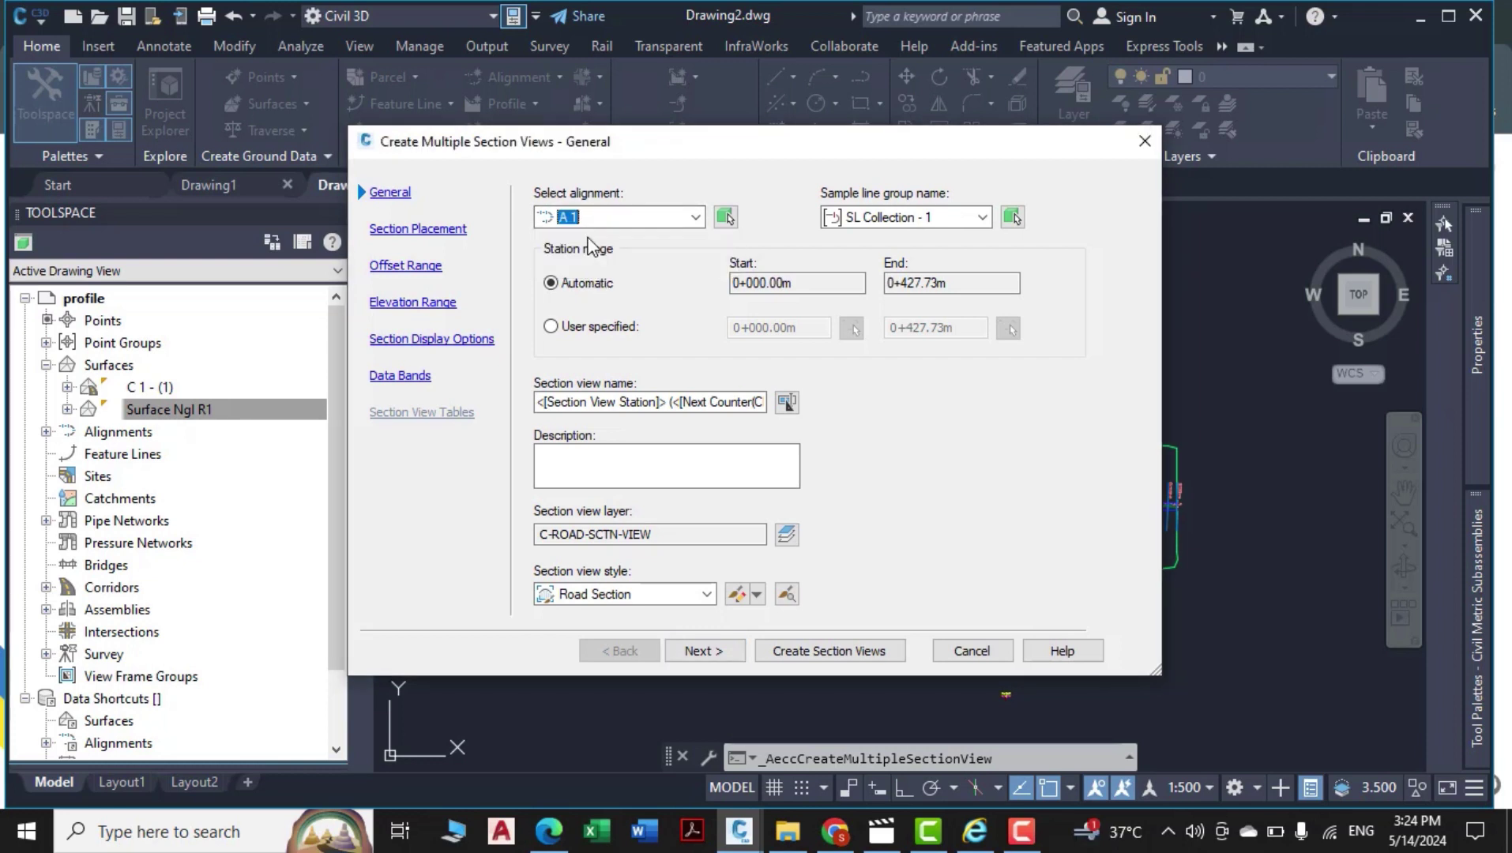
pyautogui.click(982, 218)
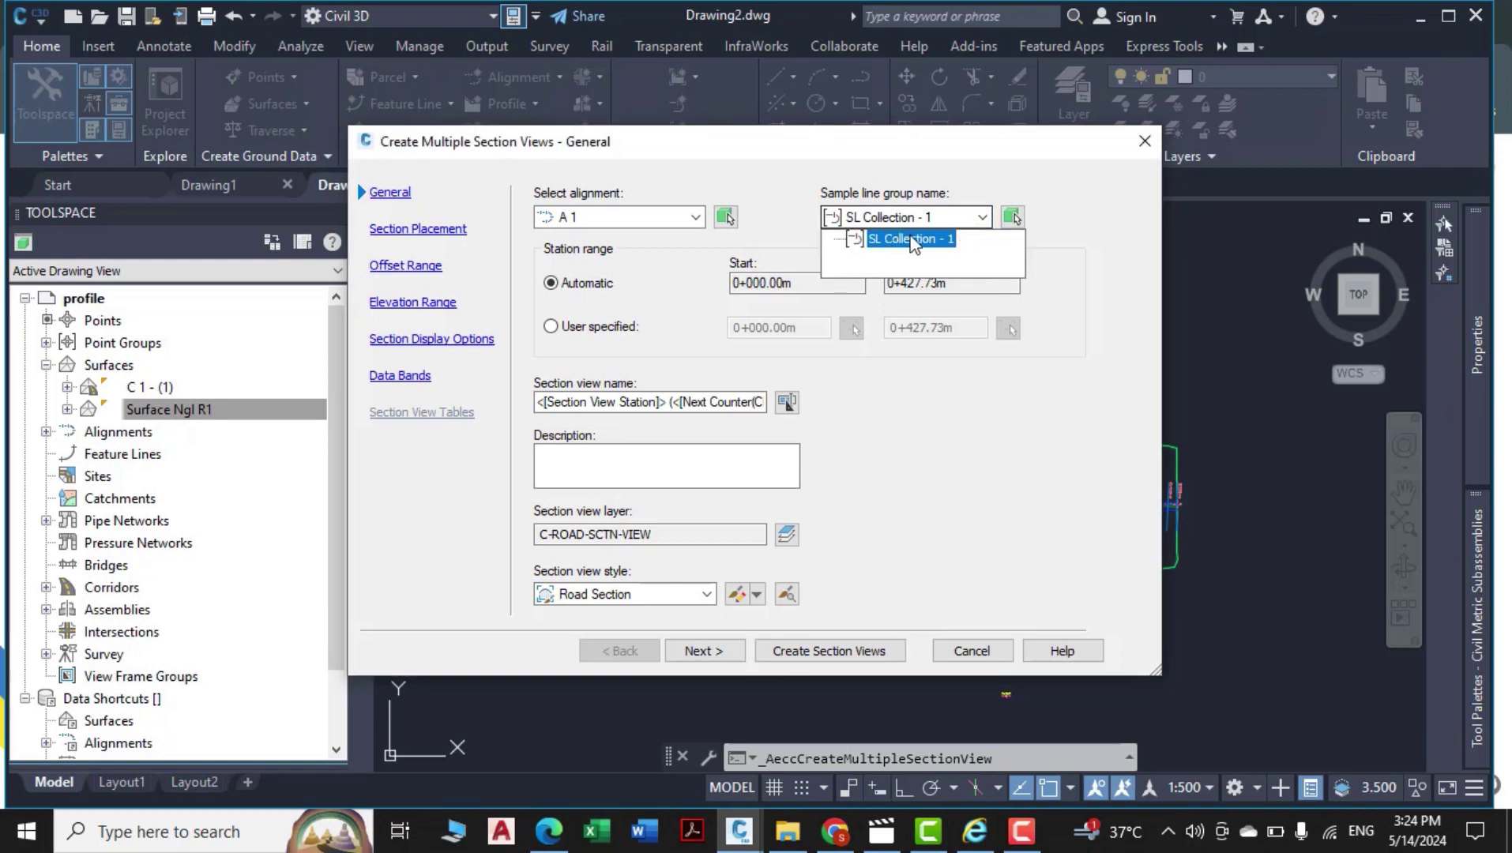
pyautogui.click(913, 239)
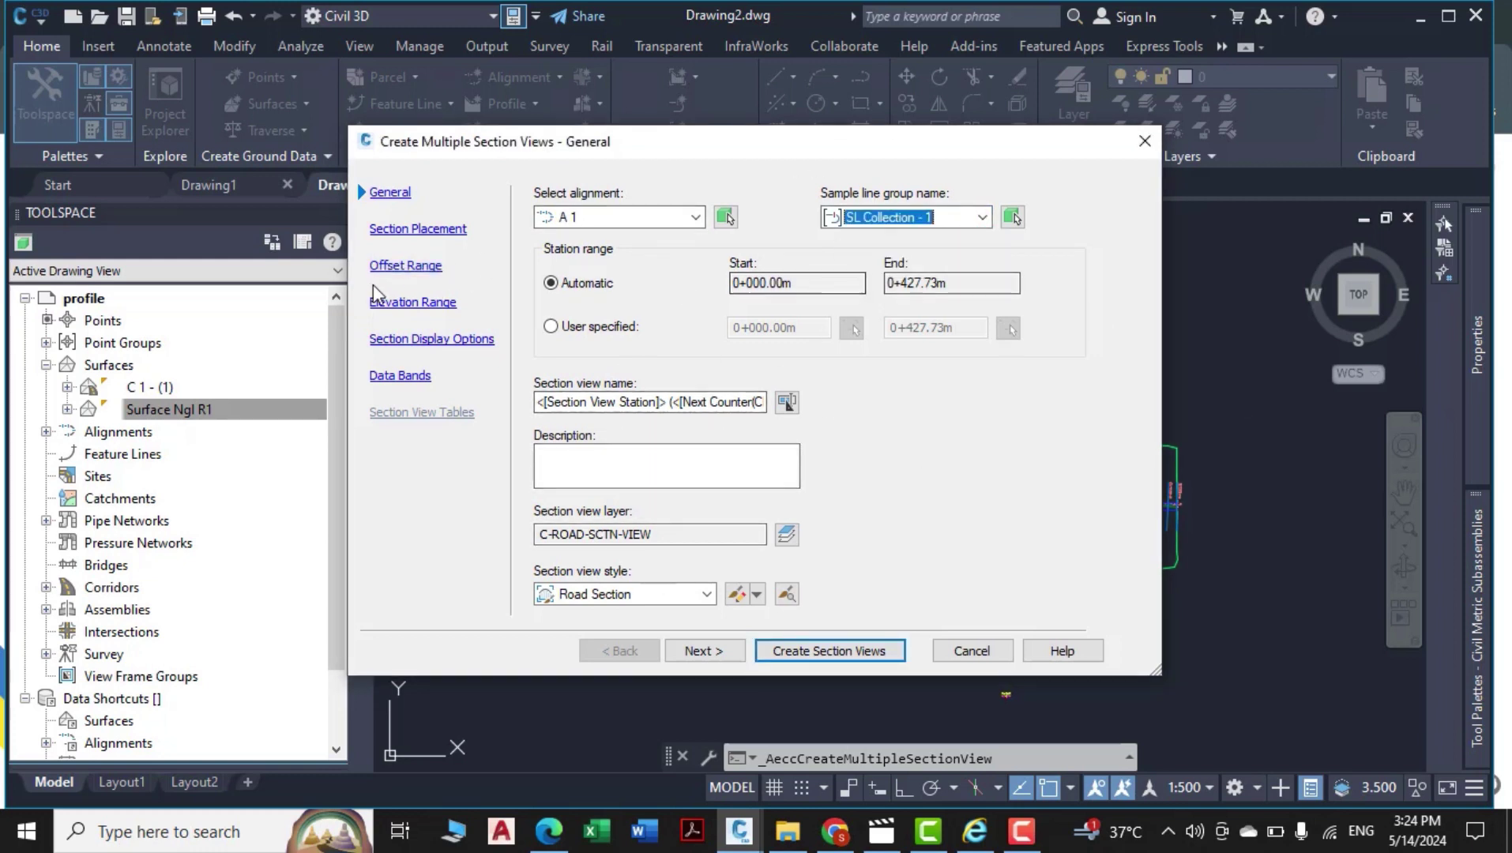
# Set the section placement option to Draft, and keep the offset and elevation ranges automatic.
pyautogui.click(418, 228)
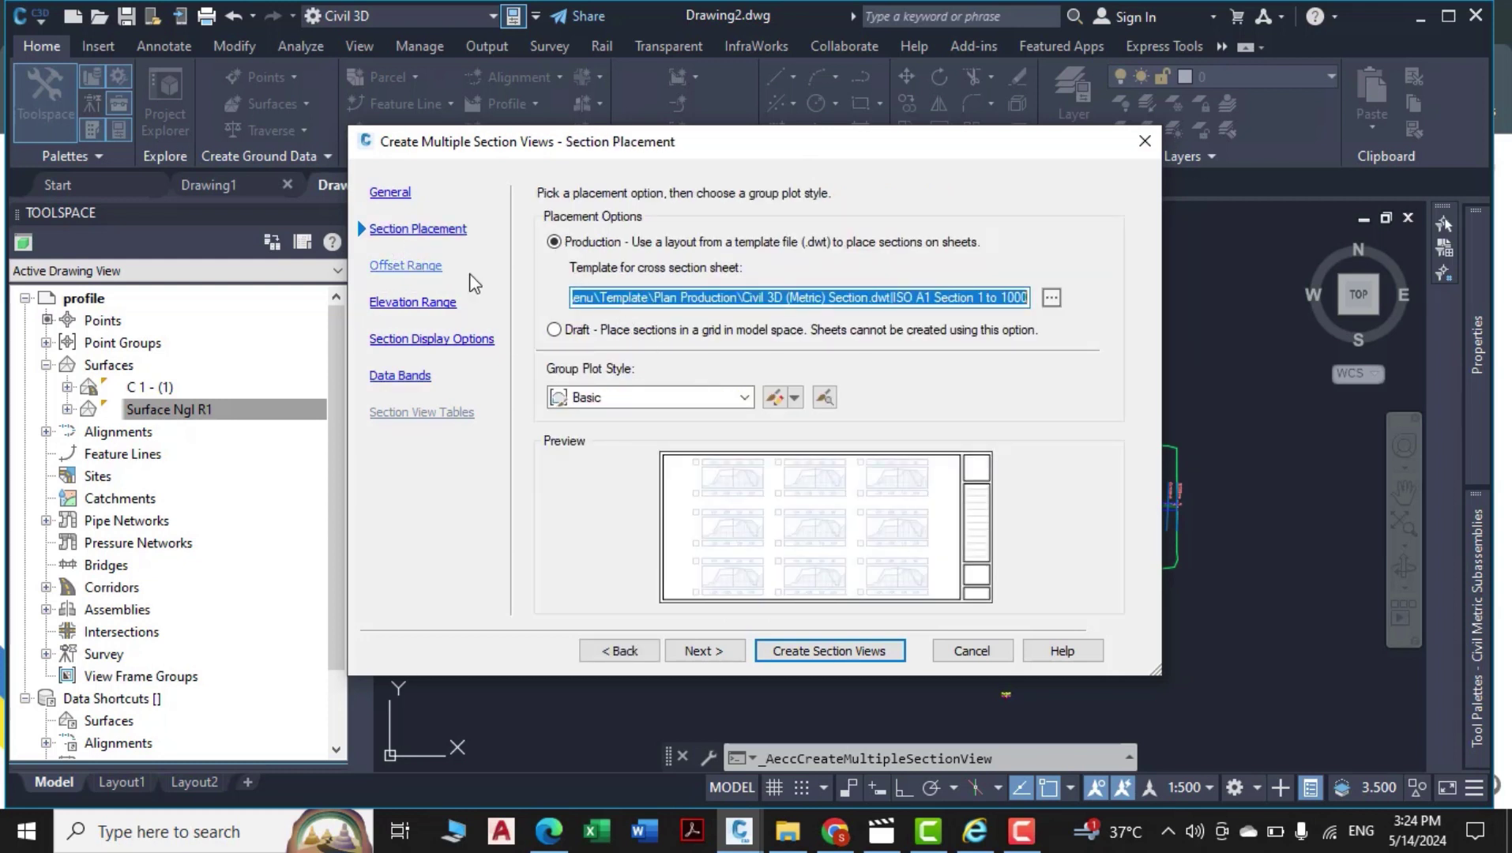
pyautogui.click(555, 330)
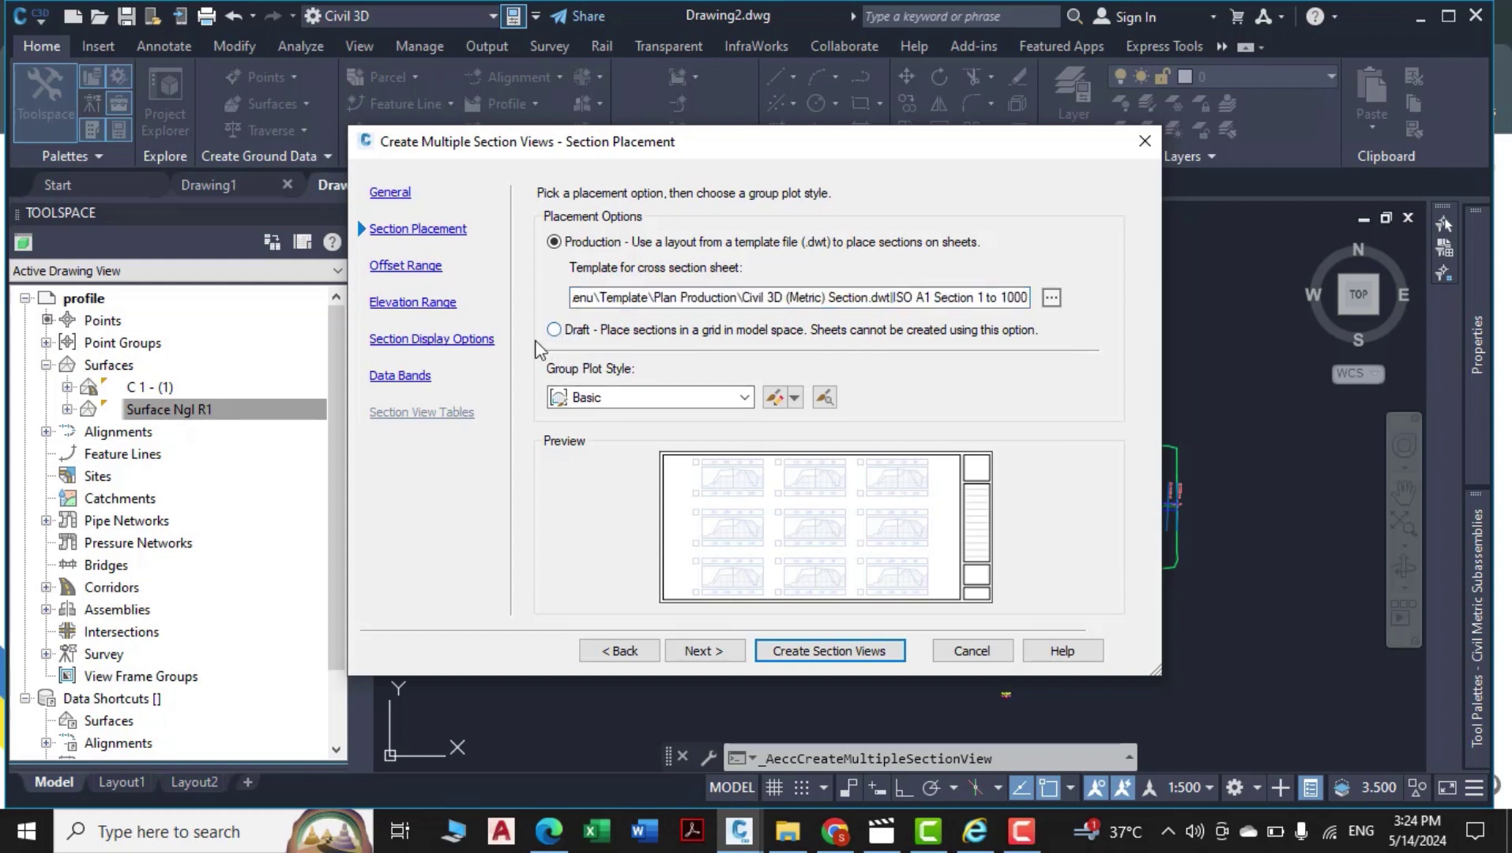
pyautogui.click(554, 330)
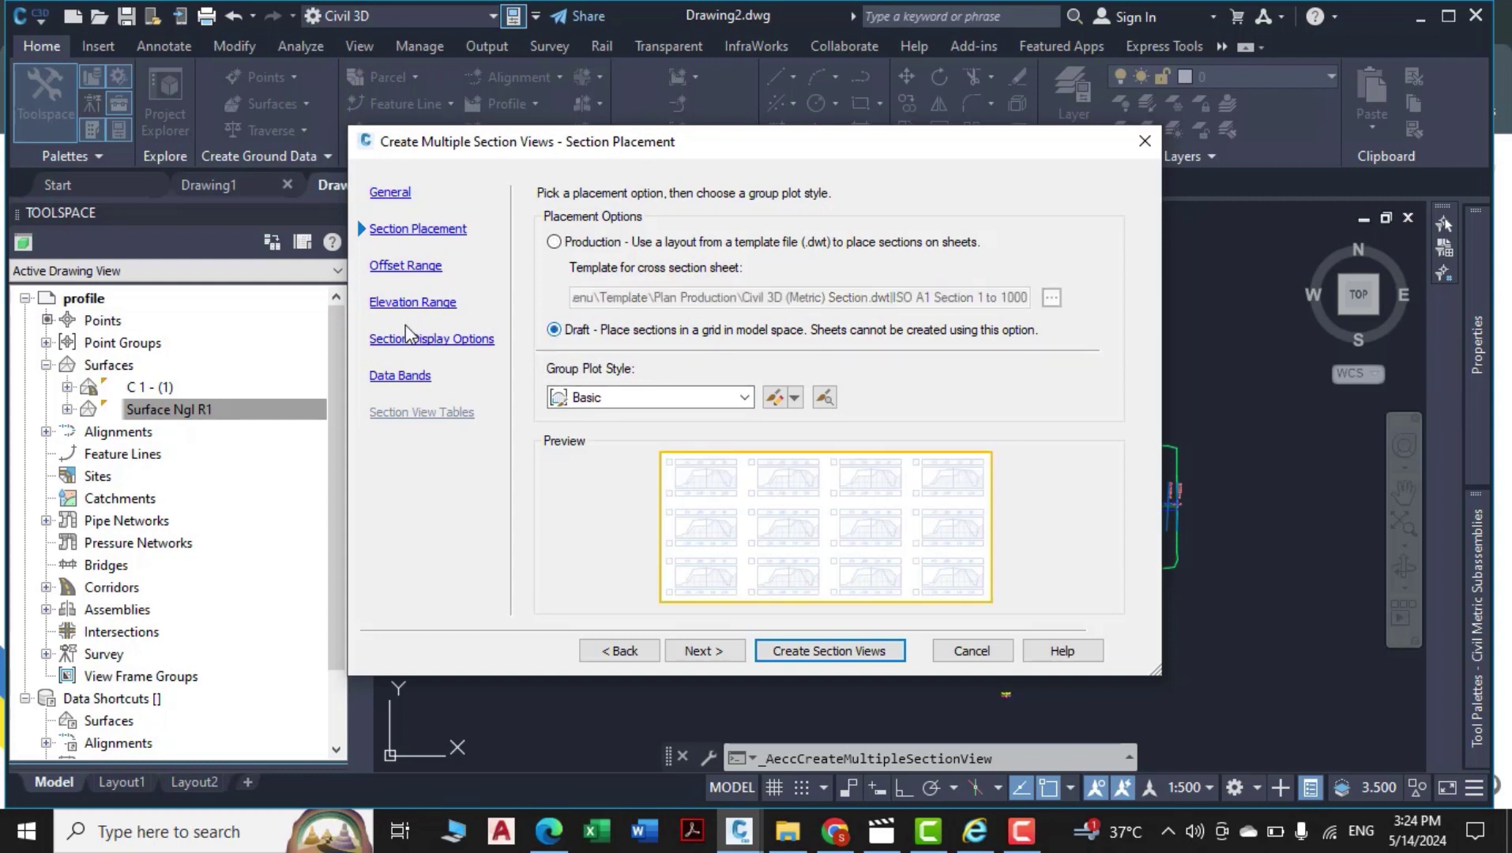
pyautogui.click(407, 269)
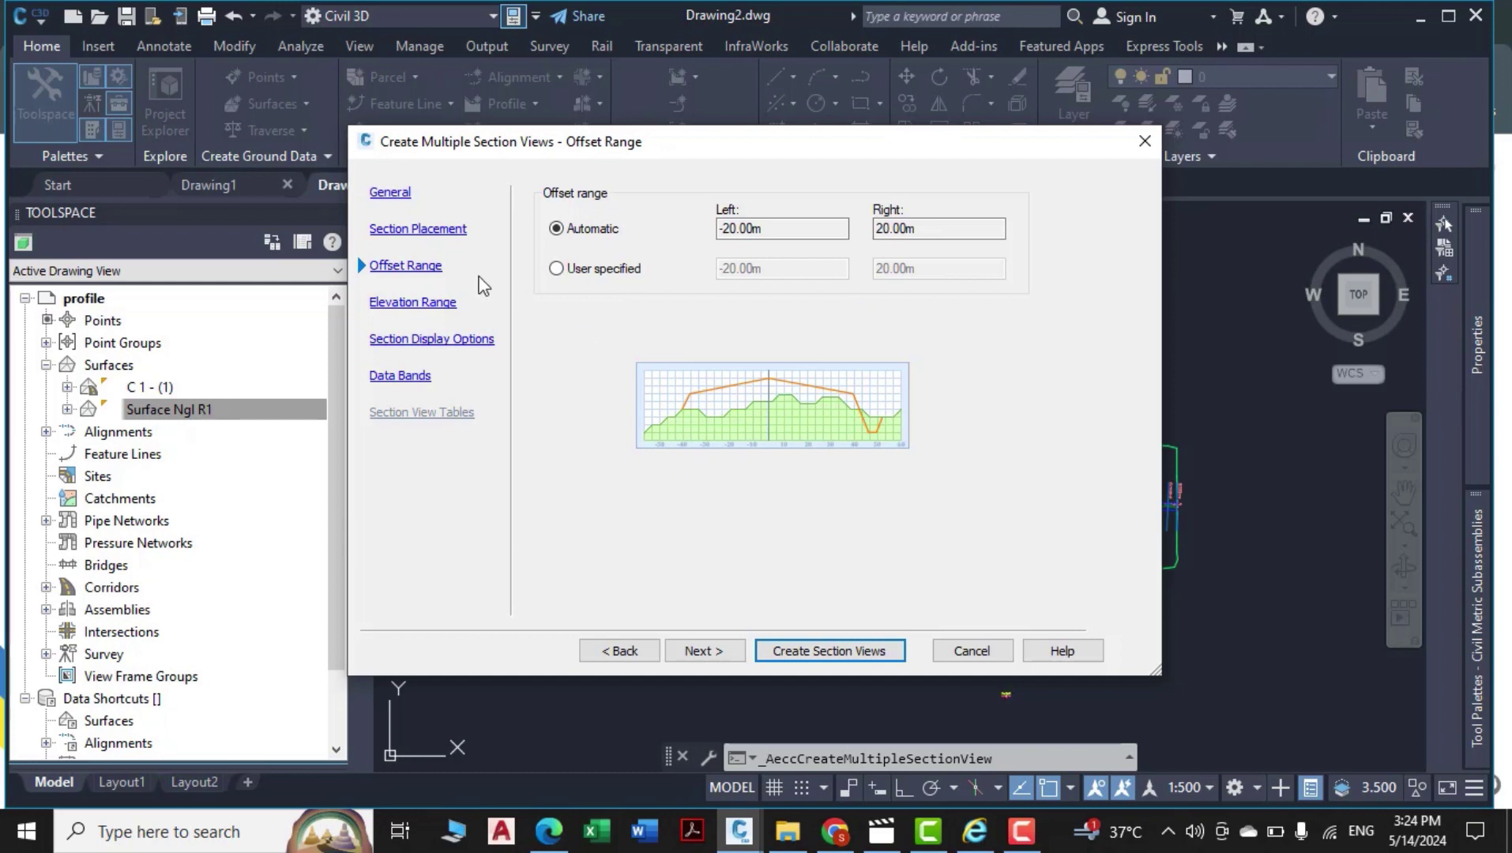
pyautogui.click(414, 303)
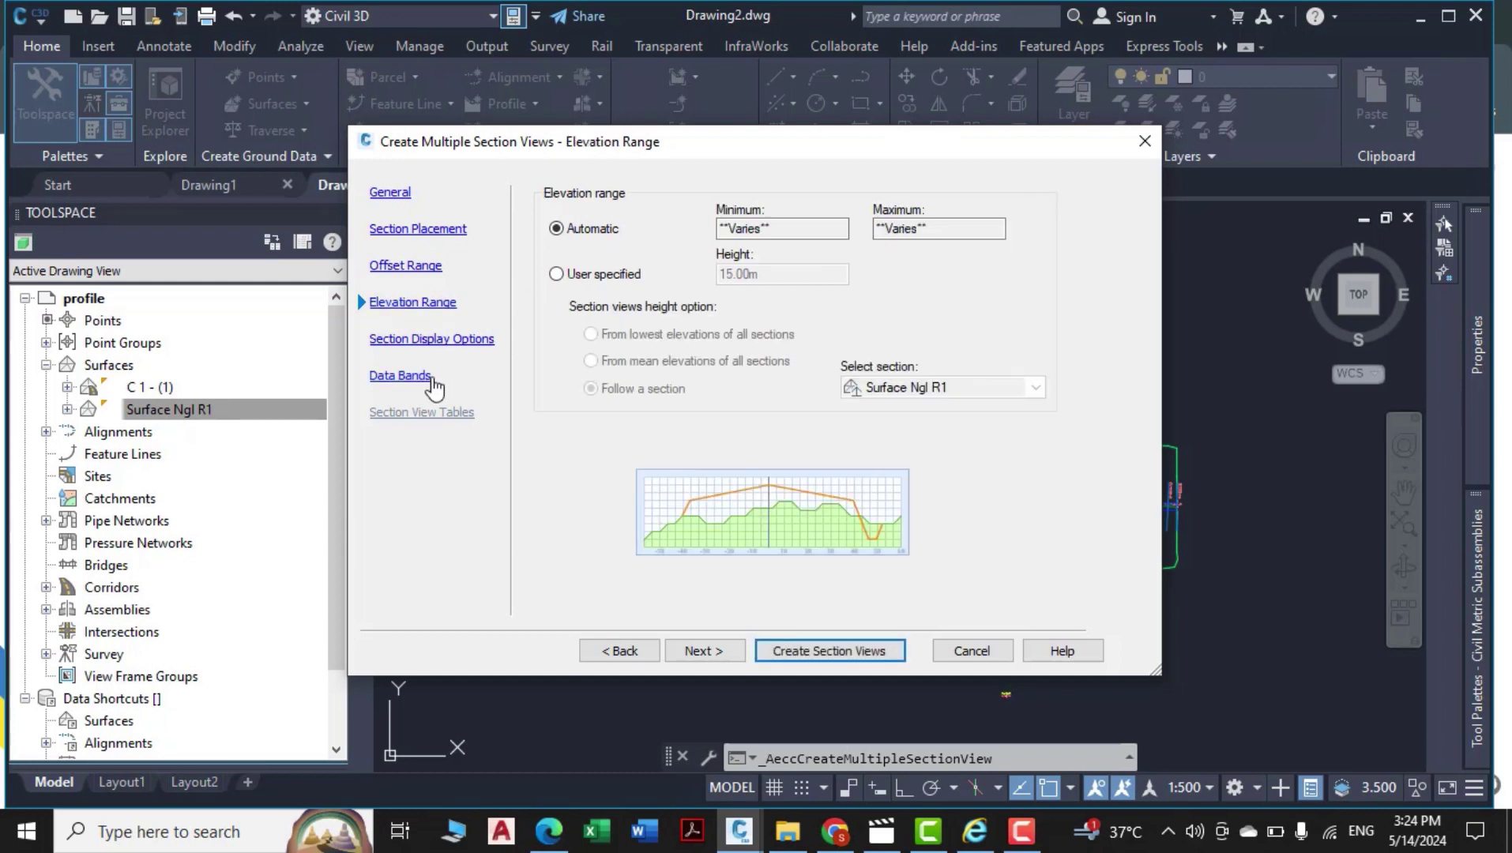
# Set the section styles to Existing Ground for Surface Ngl R1, View-Edit for C 1 and Finished Ground for C 1 C 1 - (1).
pyautogui.click(444, 340)
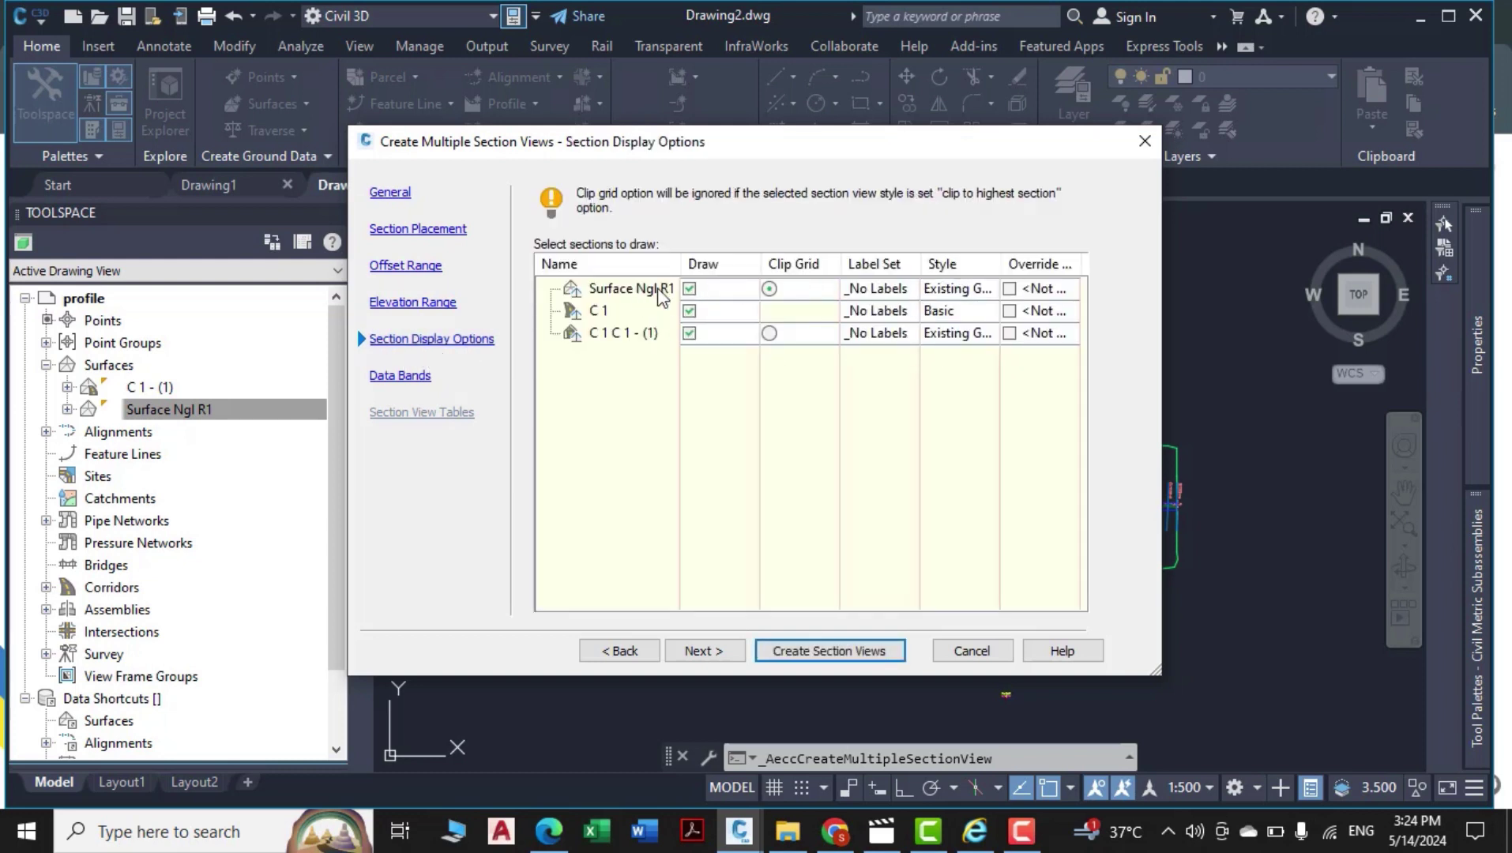
pyautogui.click(972, 289)
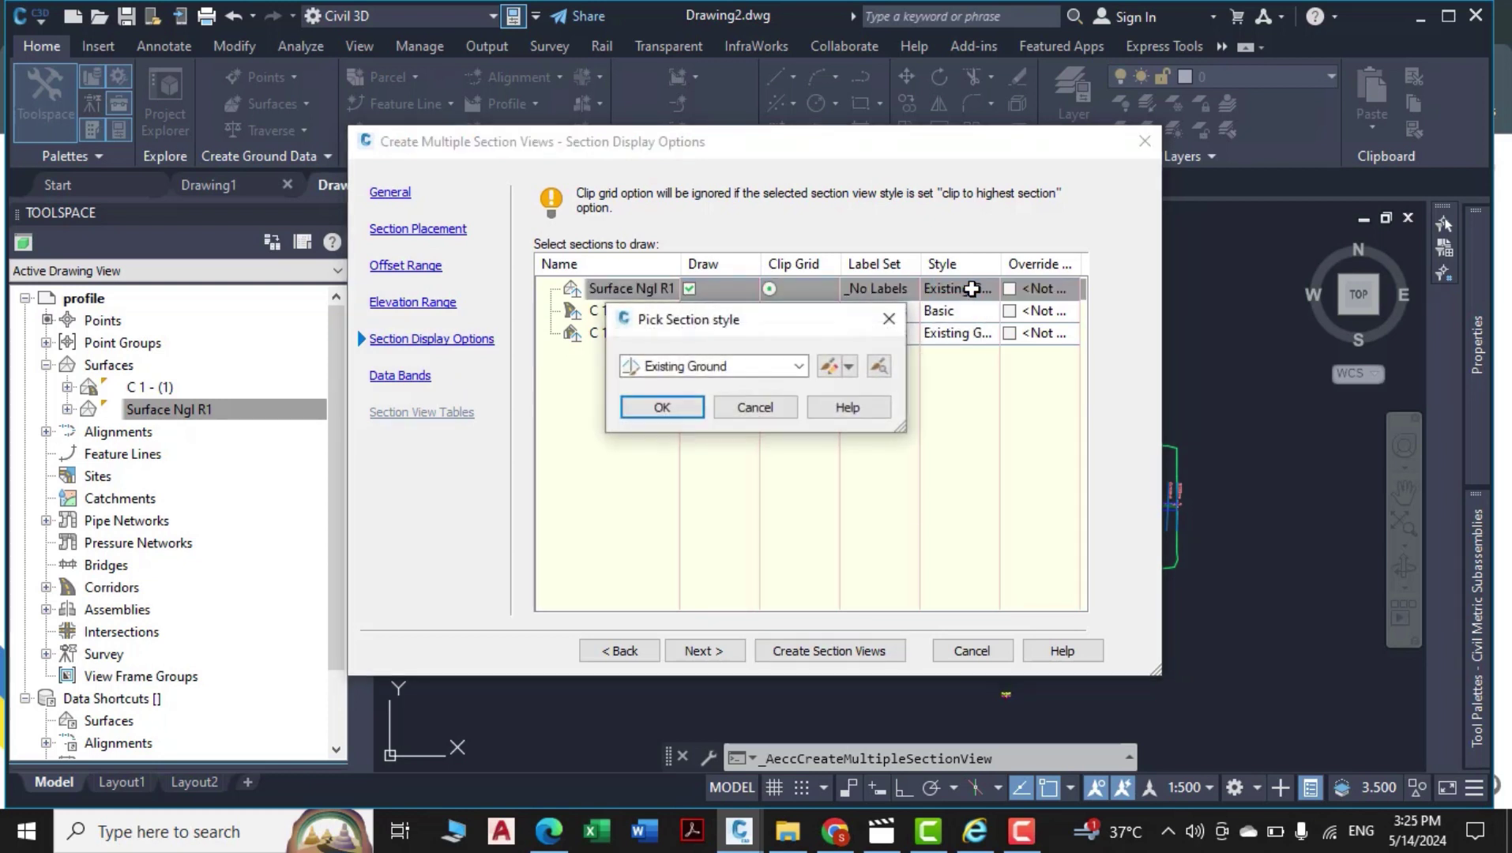
pyautogui.click(663, 408)
pyautogui.click(979, 312)
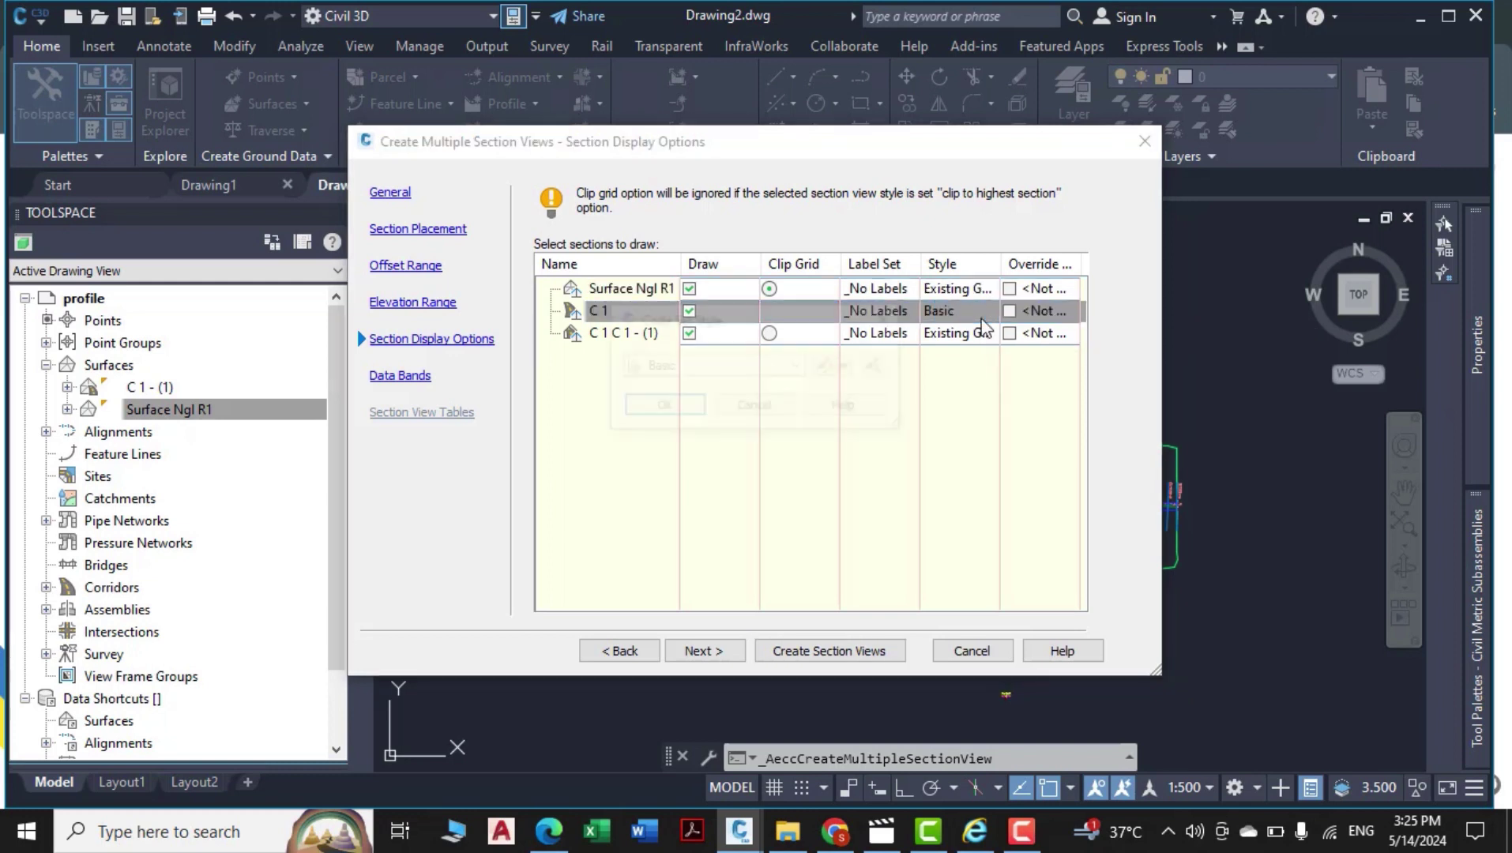
pyautogui.click(799, 367)
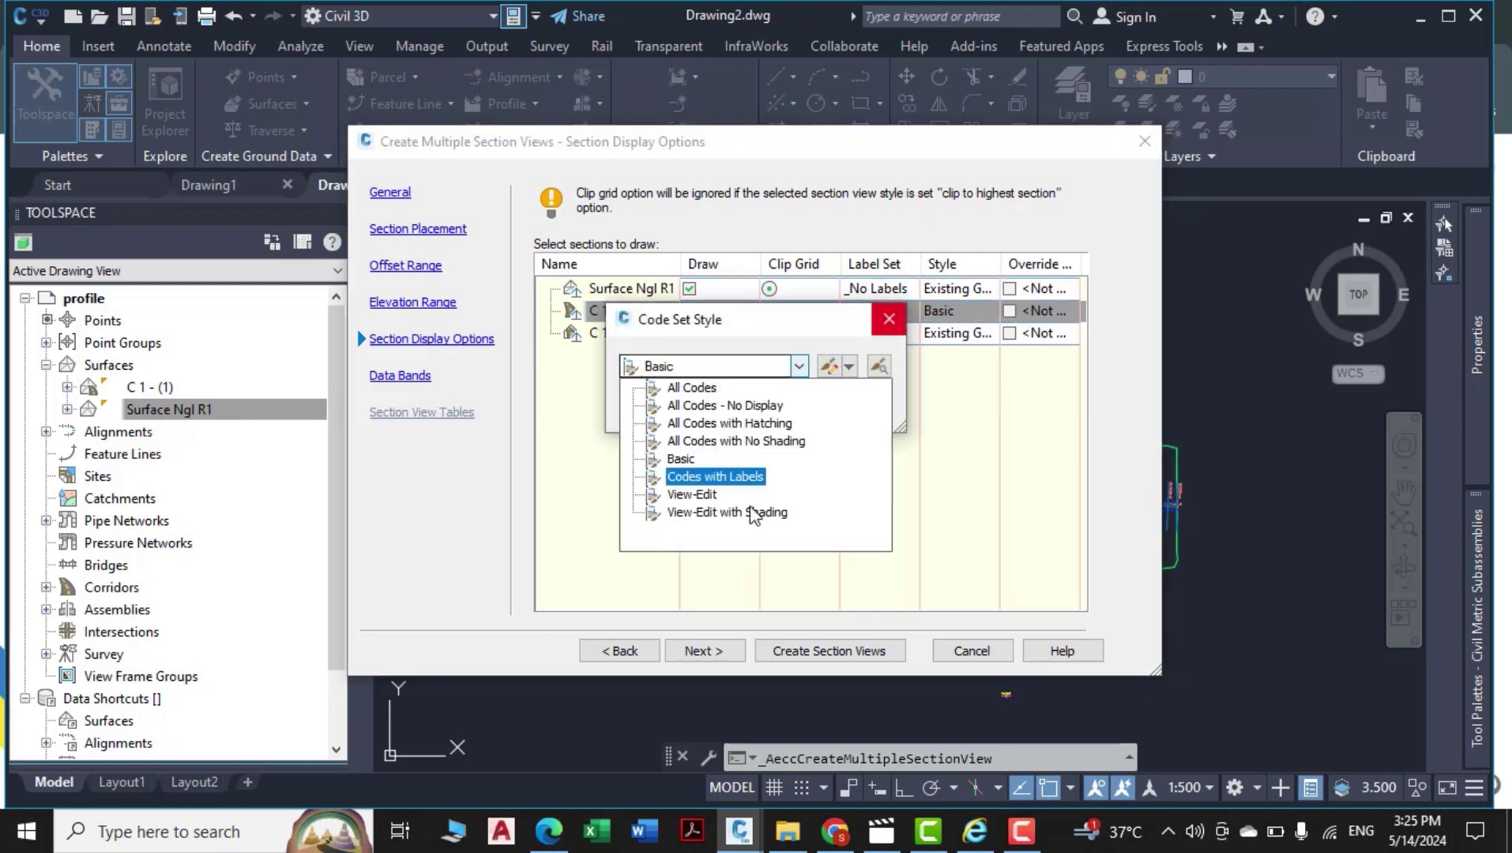
pyautogui.click(702, 497)
pyautogui.click(662, 408)
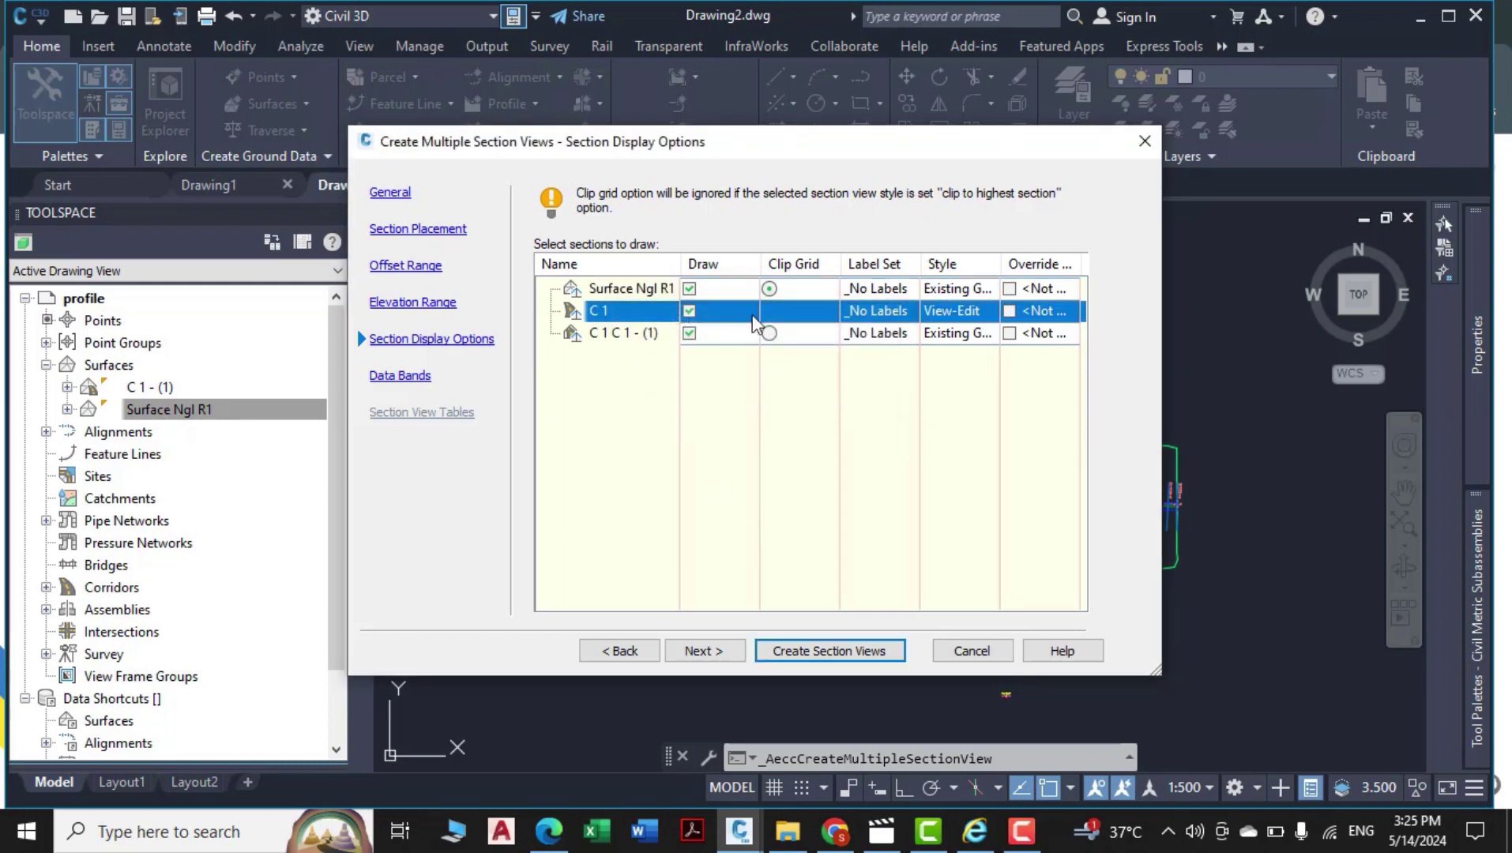
pyautogui.click(959, 341)
pyautogui.click(799, 366)
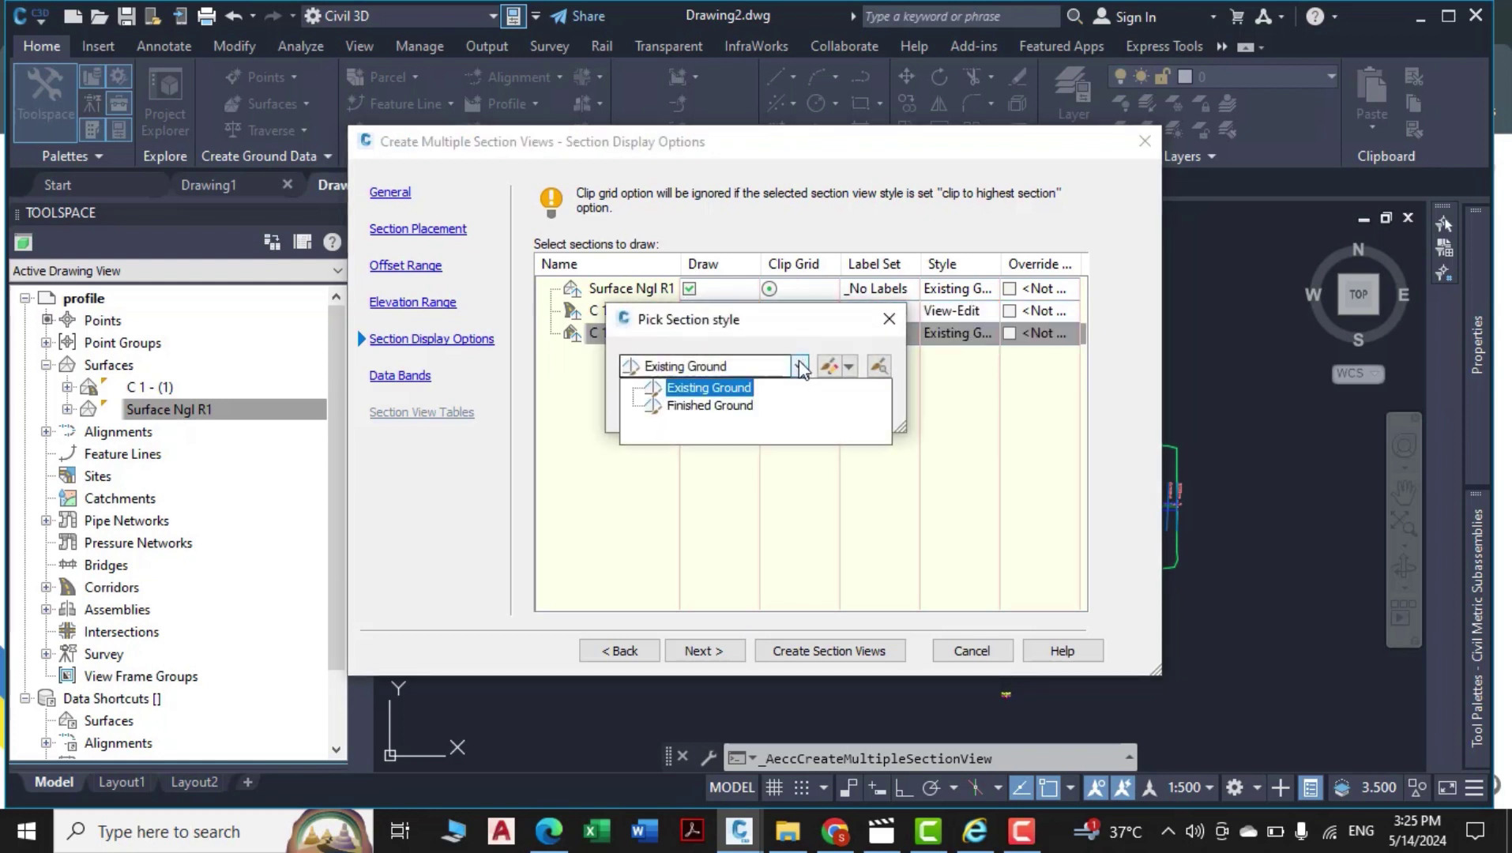
pyautogui.click(695, 408)
pyautogui.click(665, 410)
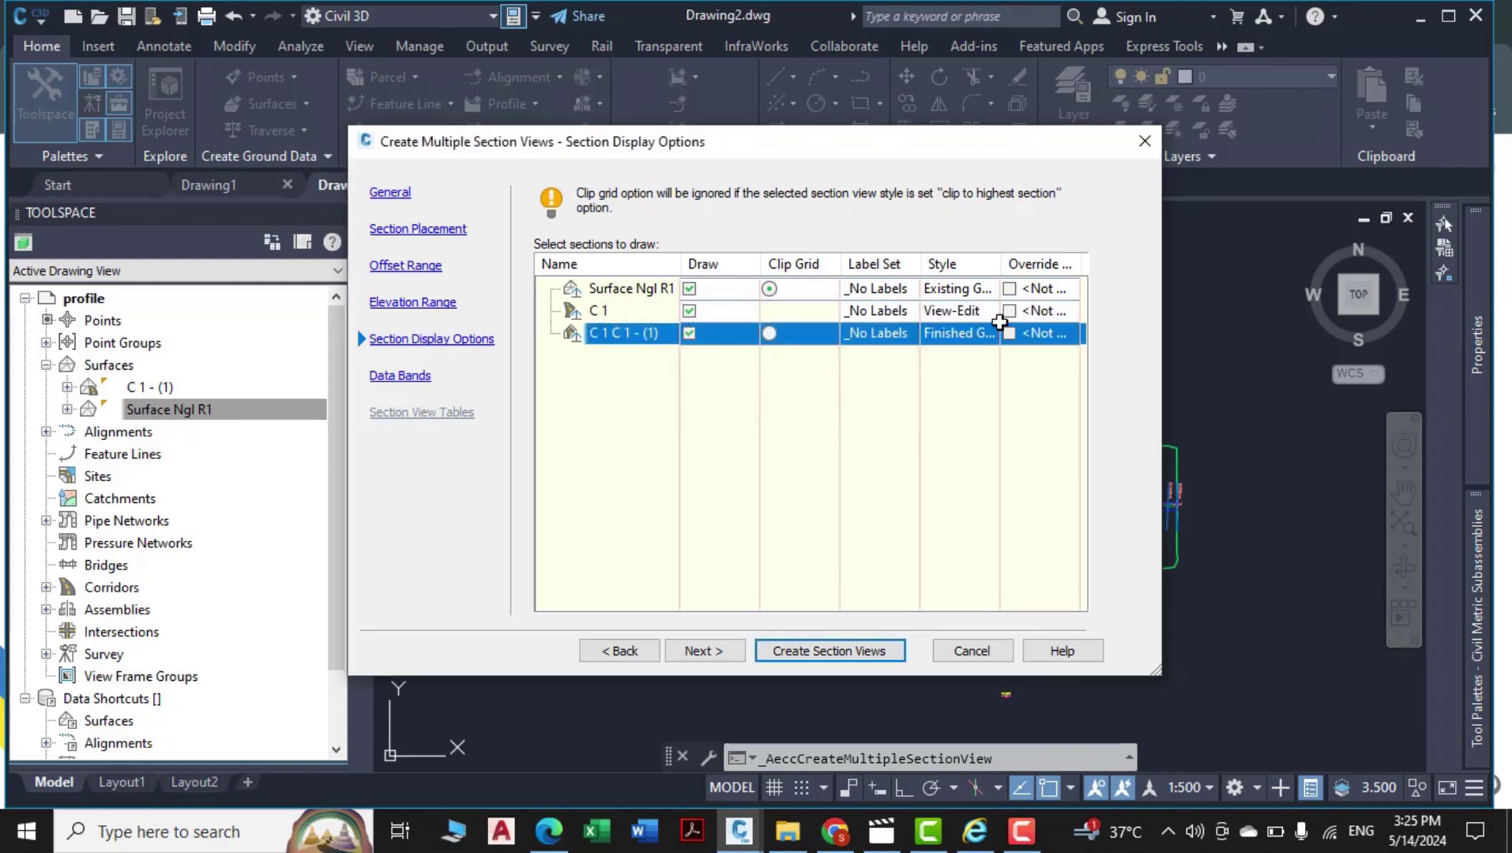
# Enable style overrides with Existing Ground for Surface Ngl R1, View-Edit for C 1 and Finished Ground for C 1 C 1 - (1).
pyautogui.click(1010, 289)
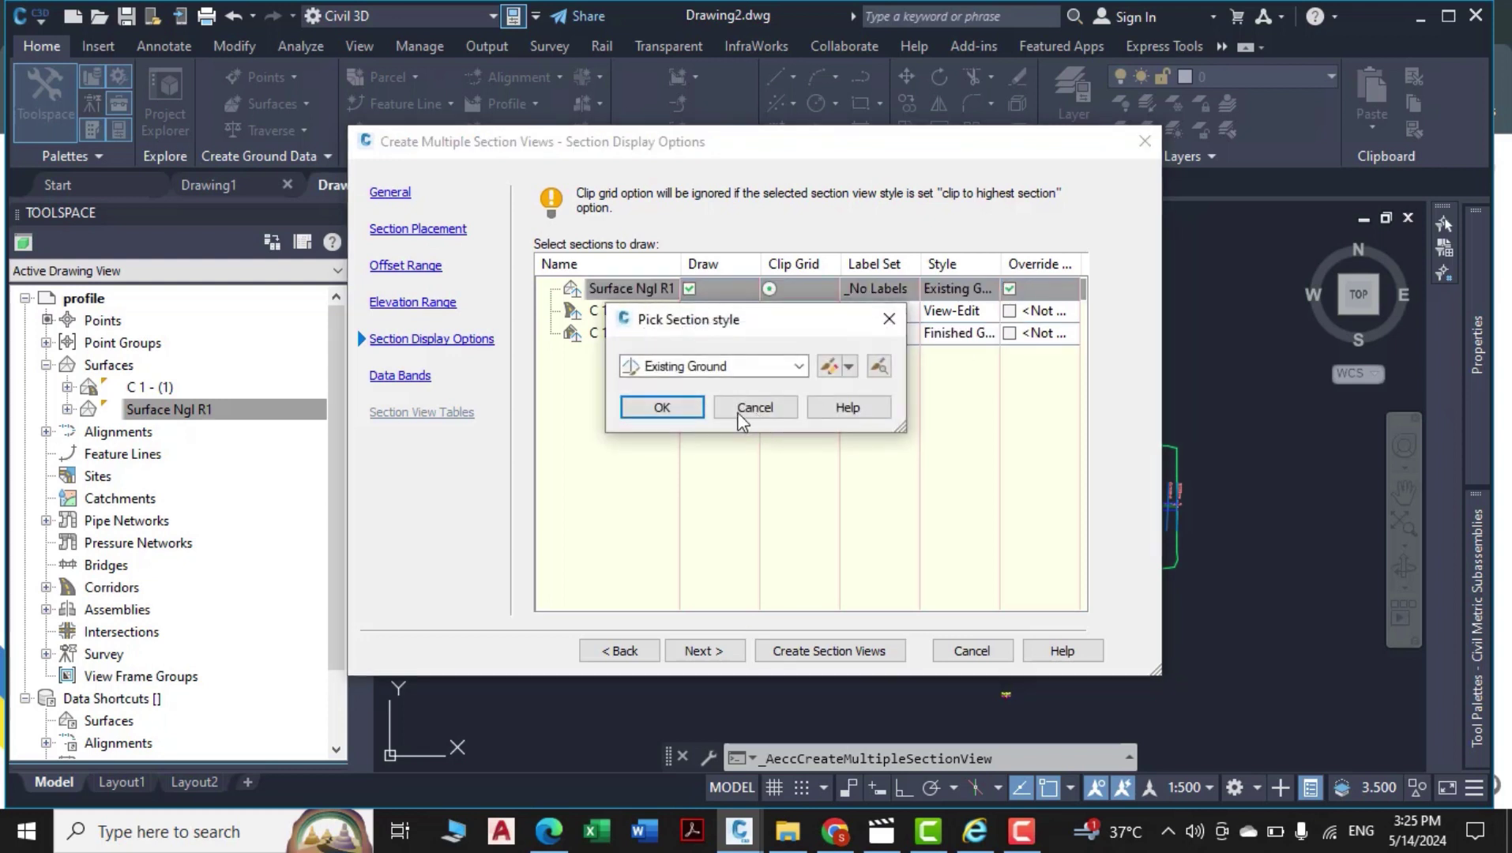
pyautogui.click(798, 366)
pyautogui.click(715, 386)
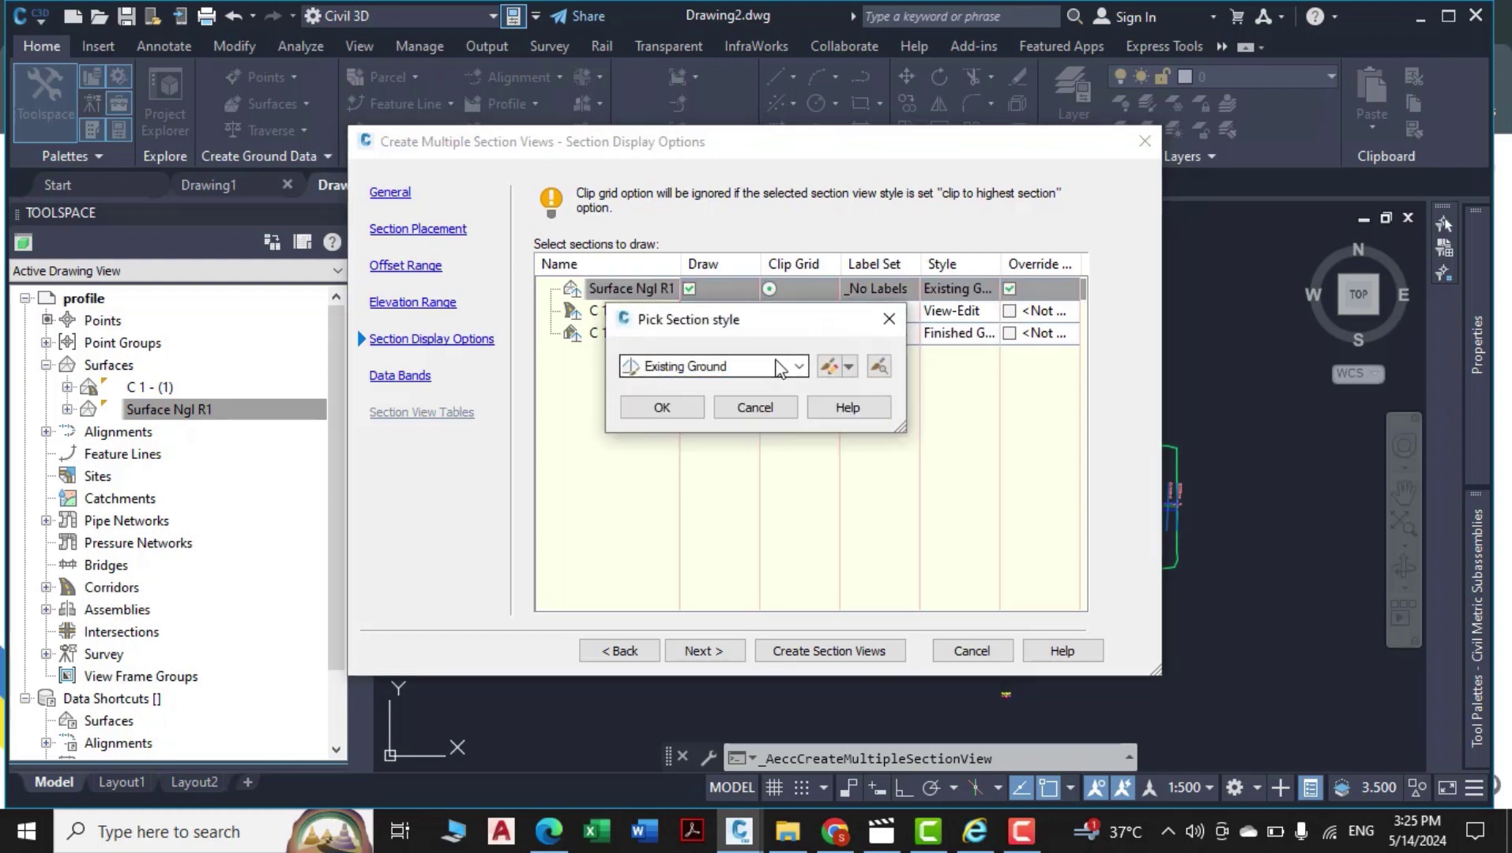
pyautogui.click(663, 408)
pyautogui.click(1011, 311)
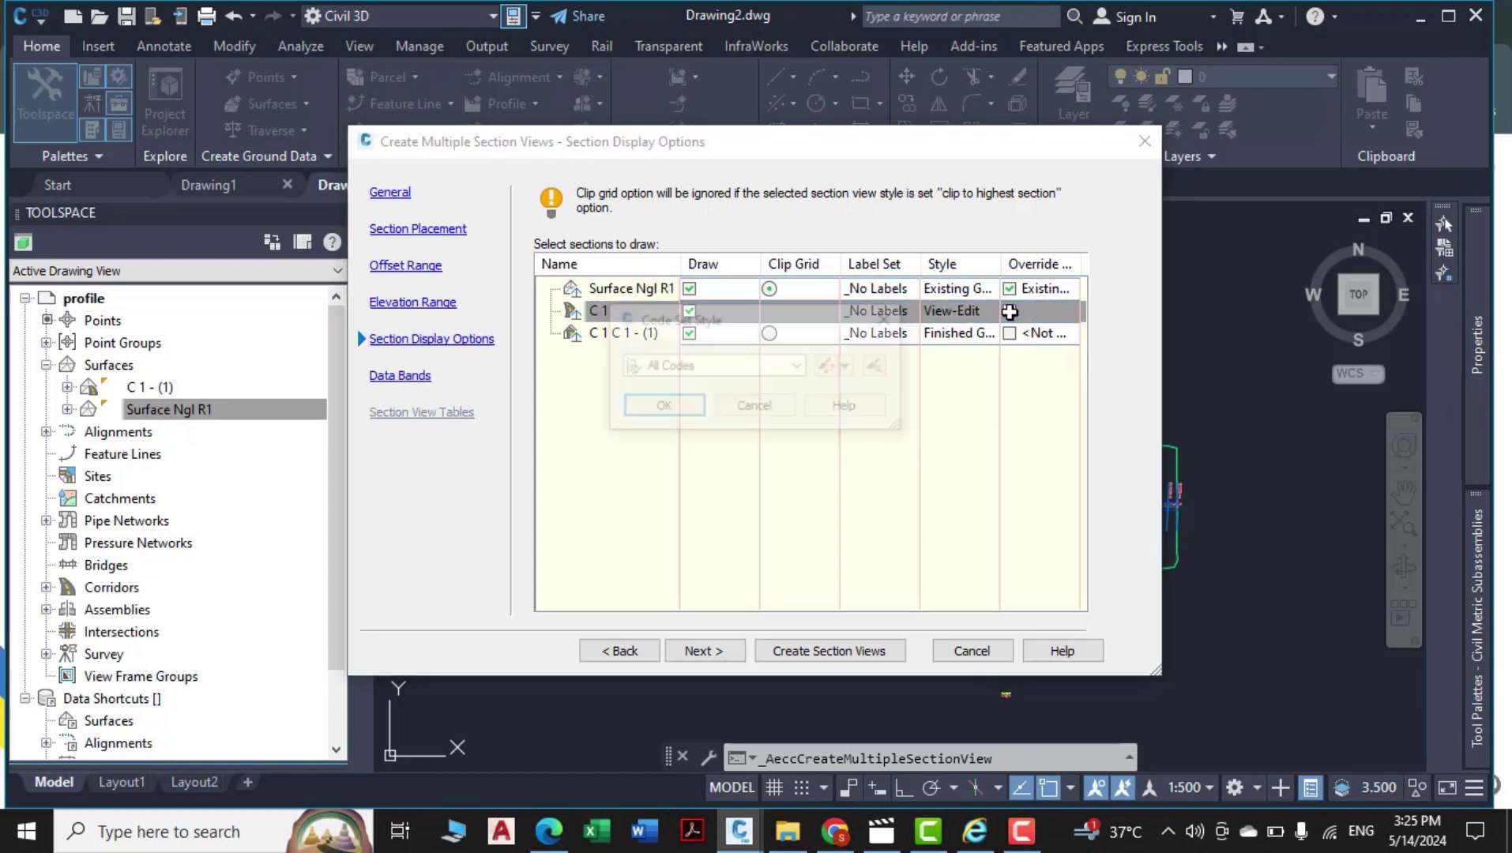
pyautogui.click(681, 372)
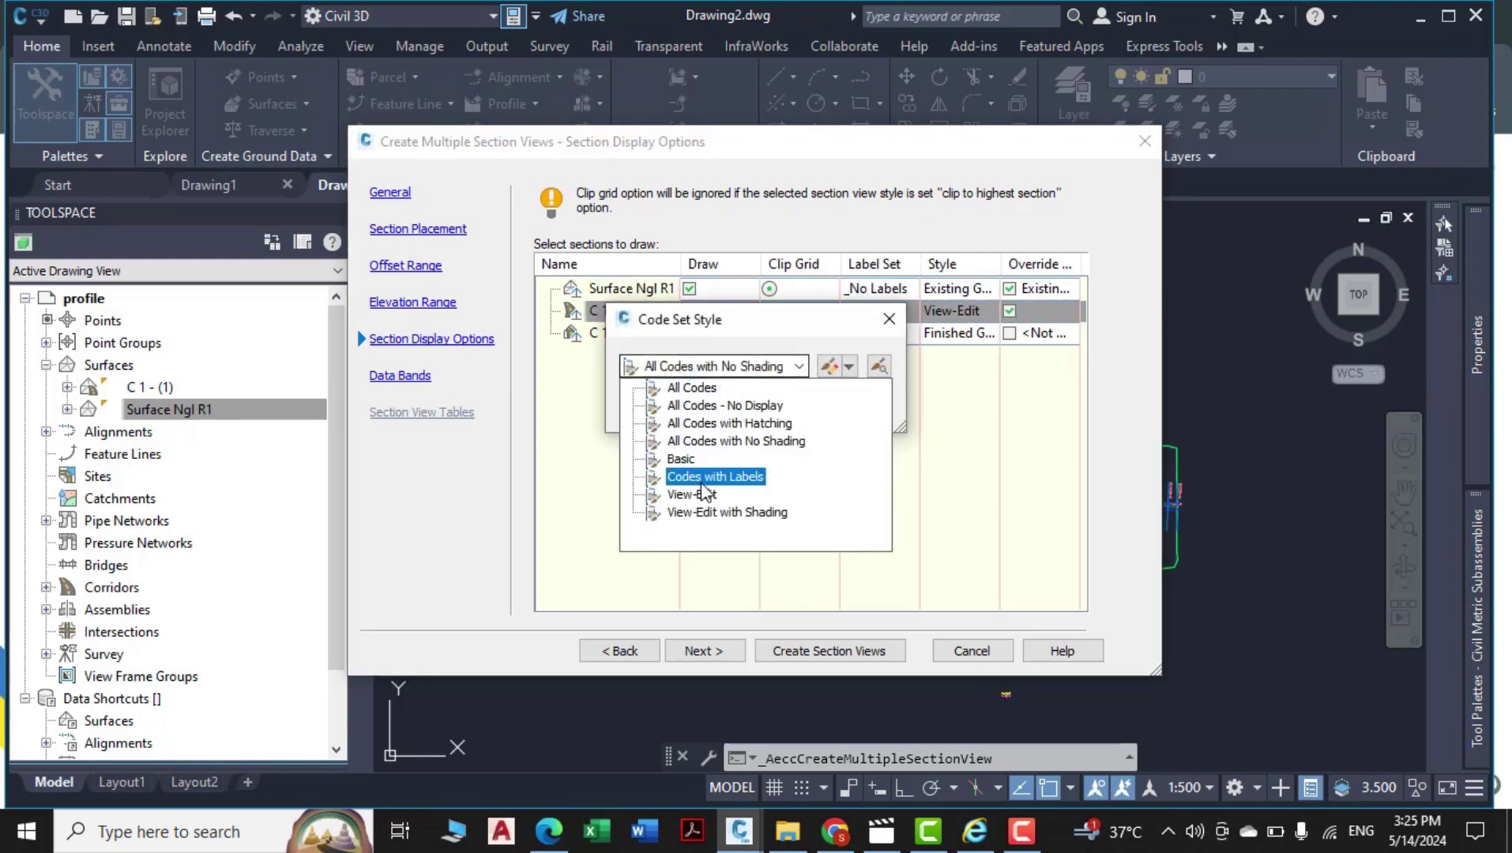
pyautogui.click(706, 520)
pyautogui.click(664, 407)
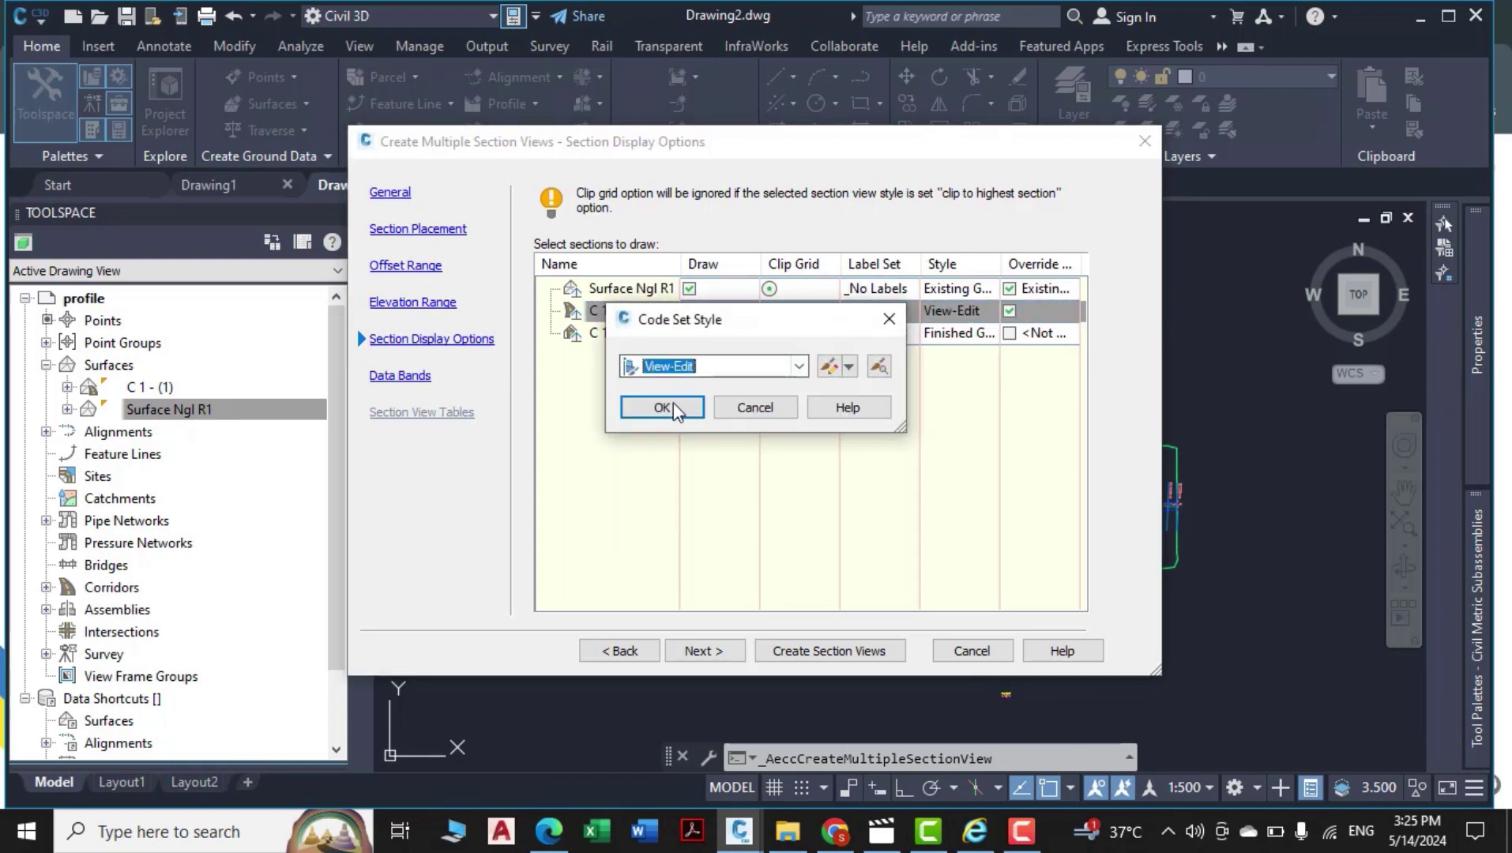
pyautogui.click(1010, 333)
pyautogui.click(771, 367)
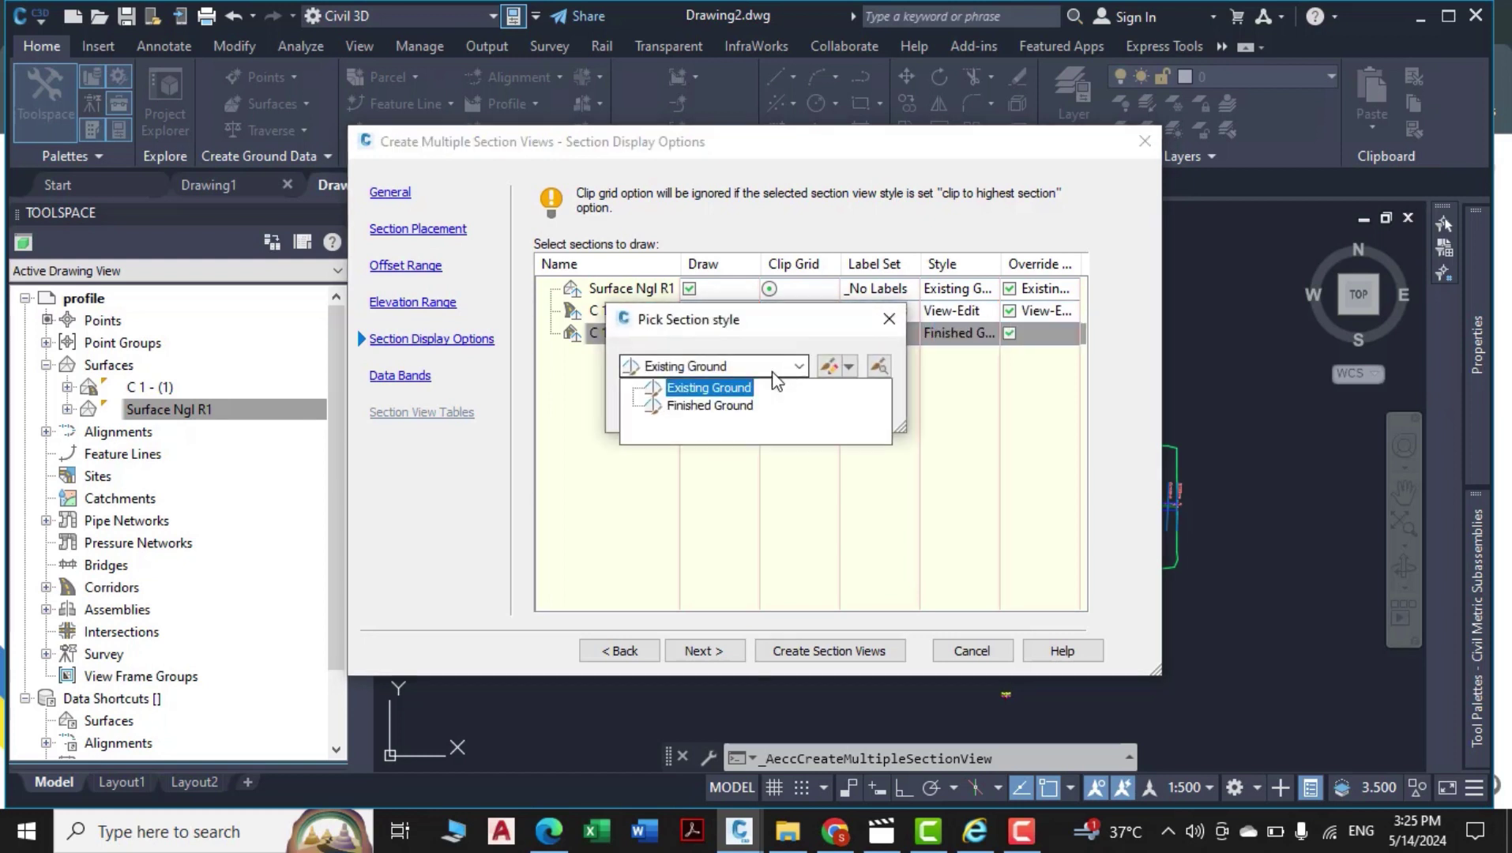
pyautogui.click(695, 418)
pyautogui.click(662, 408)
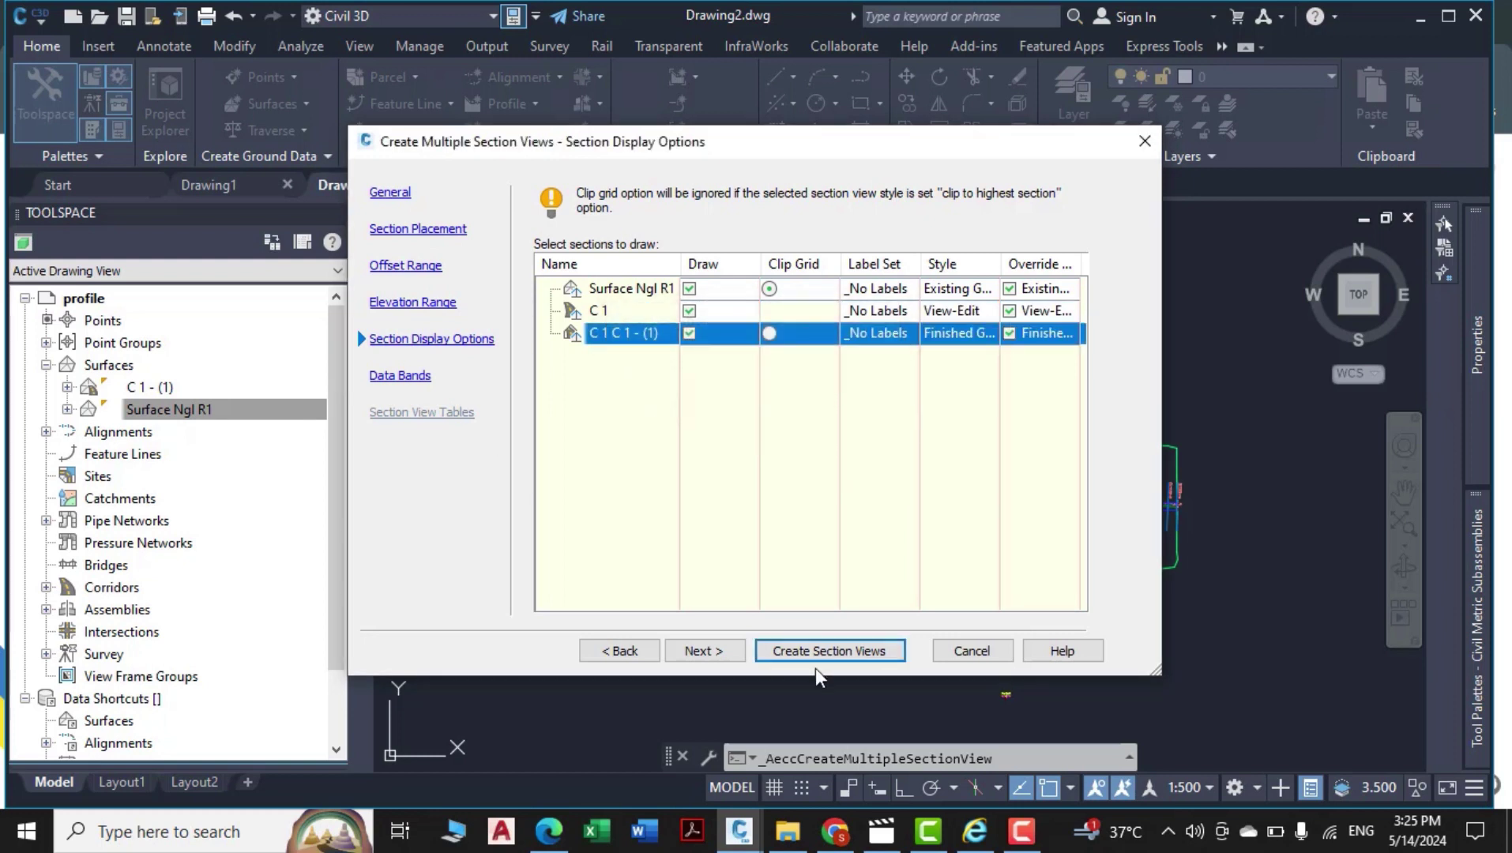
# Choose the Major Stations Offset and Elevations band set for the section views' data bands.
pyautogui.click(710, 653)
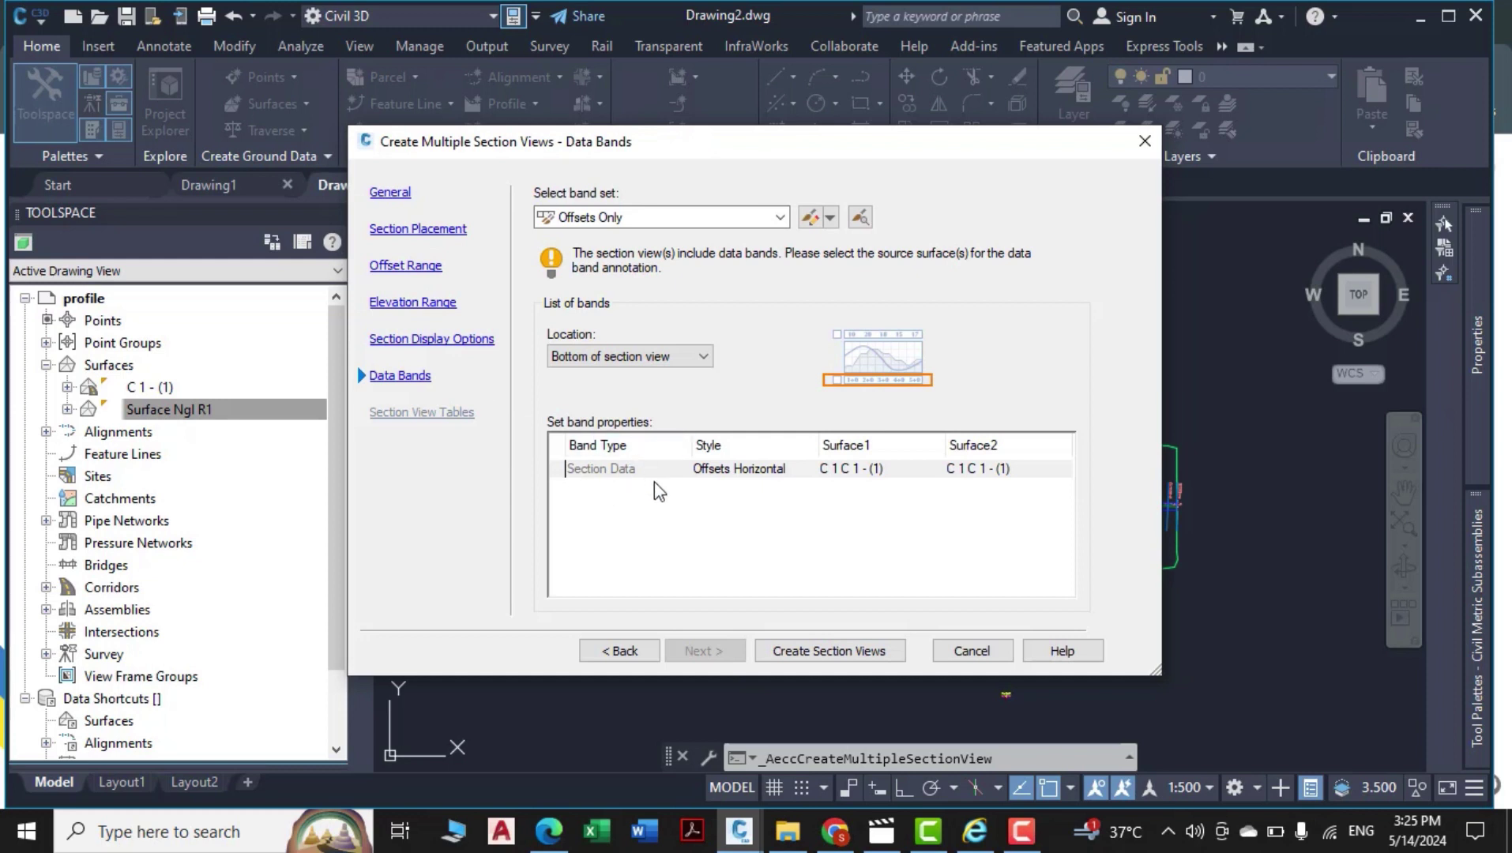
pyautogui.click(739, 219)
pyautogui.click(698, 292)
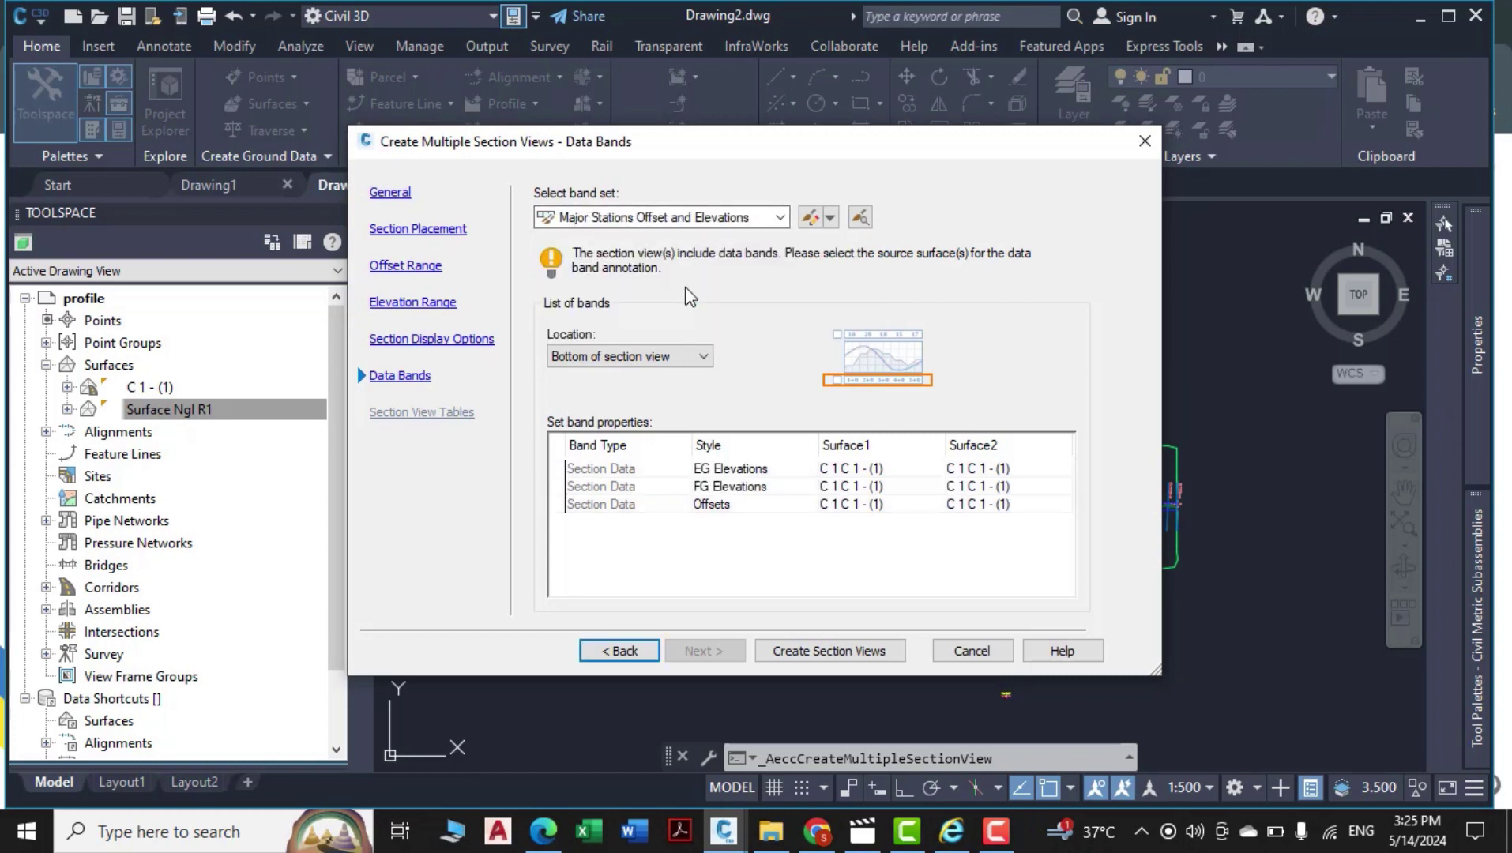
# Set Surface1 to Surface Ngl R1 for the EG Elevations, FG Elevations and Offsets bands.
pyautogui.click(869, 470)
pyautogui.click(869, 471)
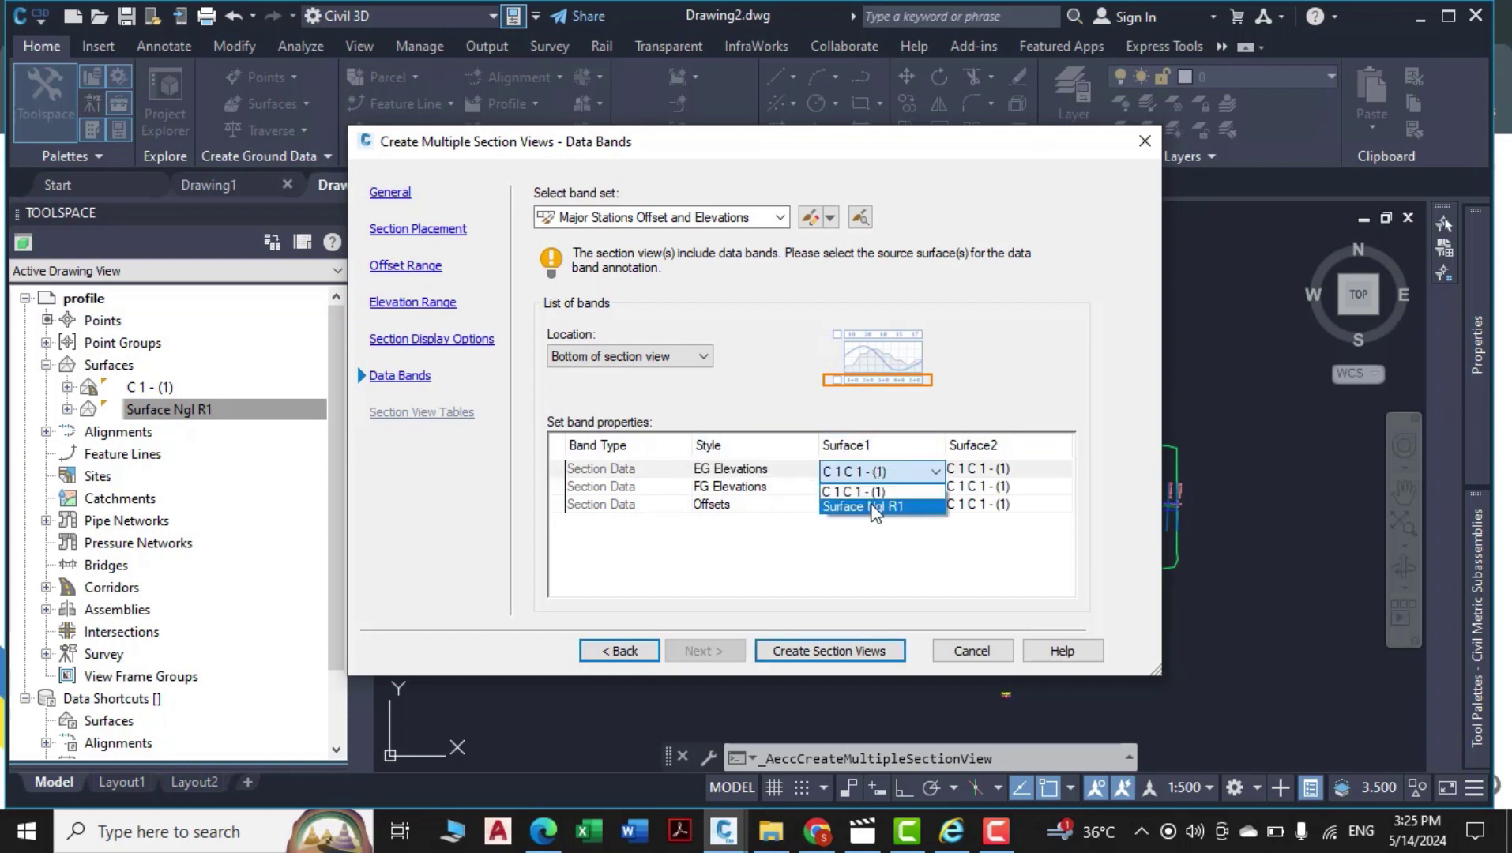
pyautogui.click(874, 506)
pyautogui.click(869, 486)
pyautogui.click(873, 488)
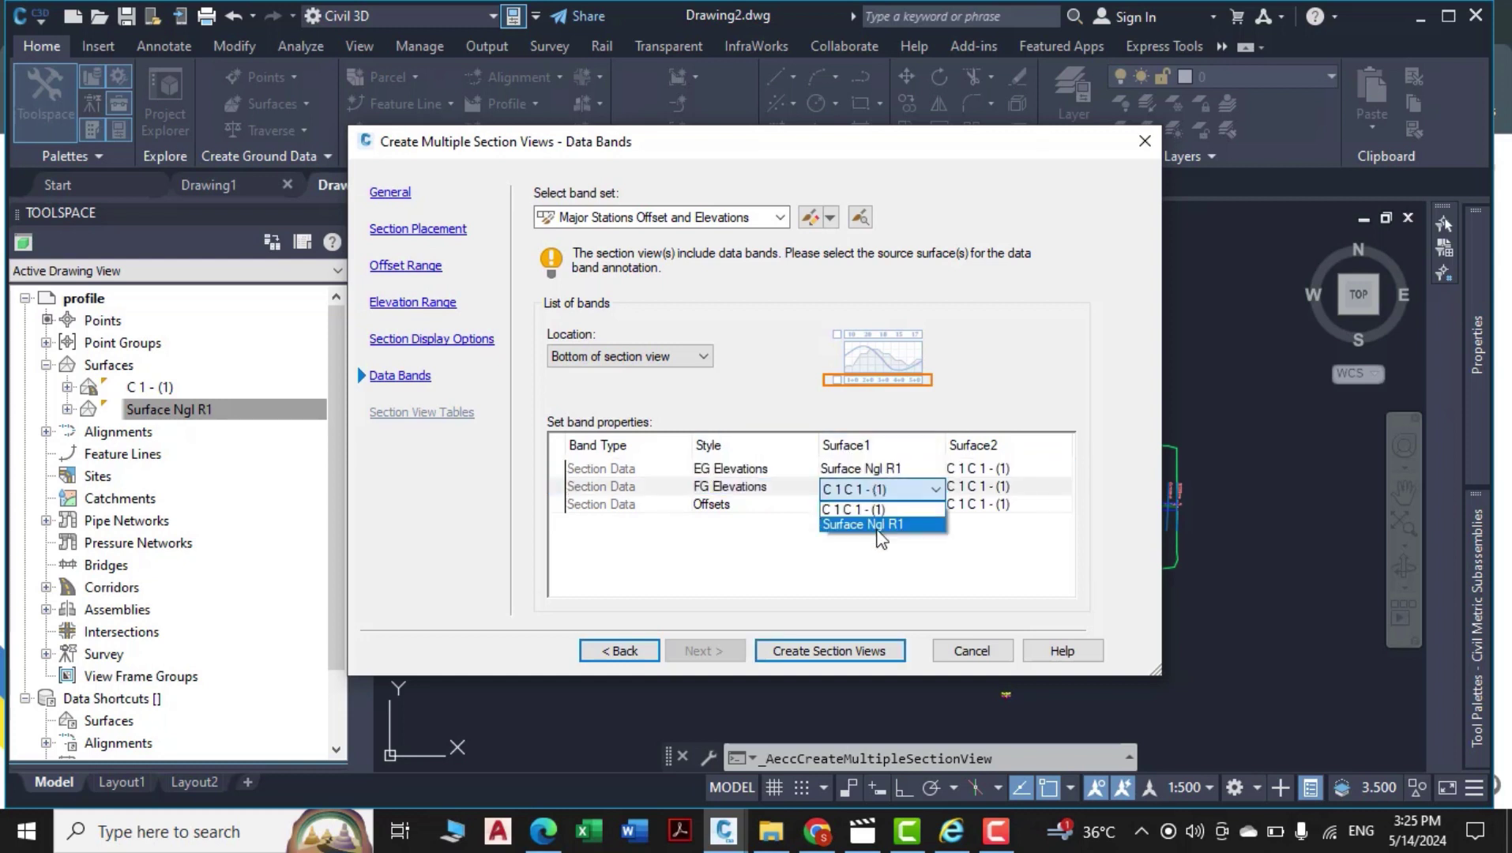
pyautogui.click(875, 530)
pyautogui.click(865, 507)
pyautogui.click(866, 506)
pyautogui.click(874, 532)
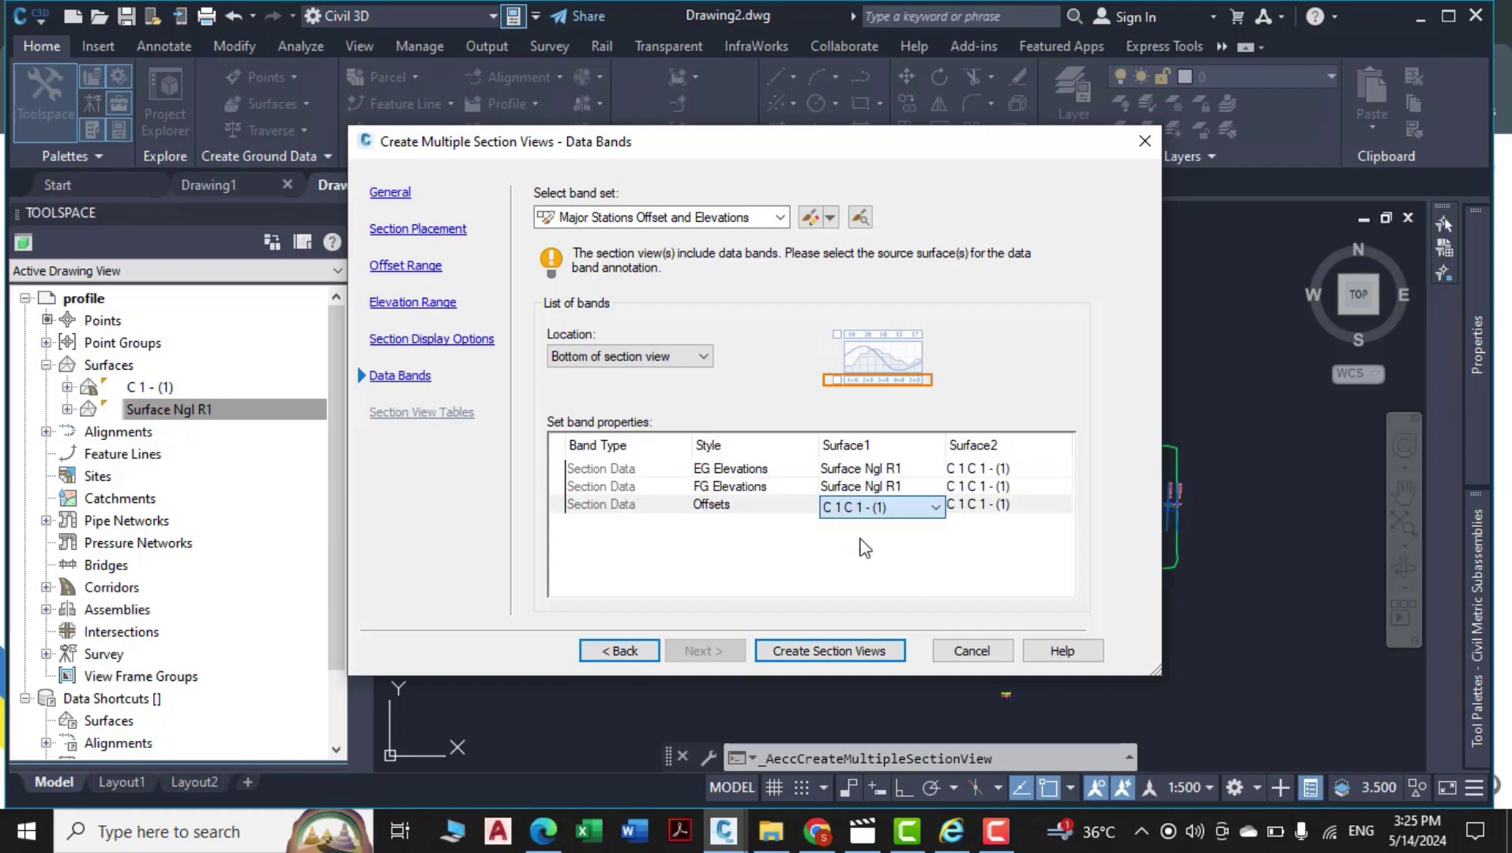
# Keep C 1 C 1 - (1) as Surface2 for the EG Elevations band.
pyautogui.click(997, 471)
pyautogui.click(993, 467)
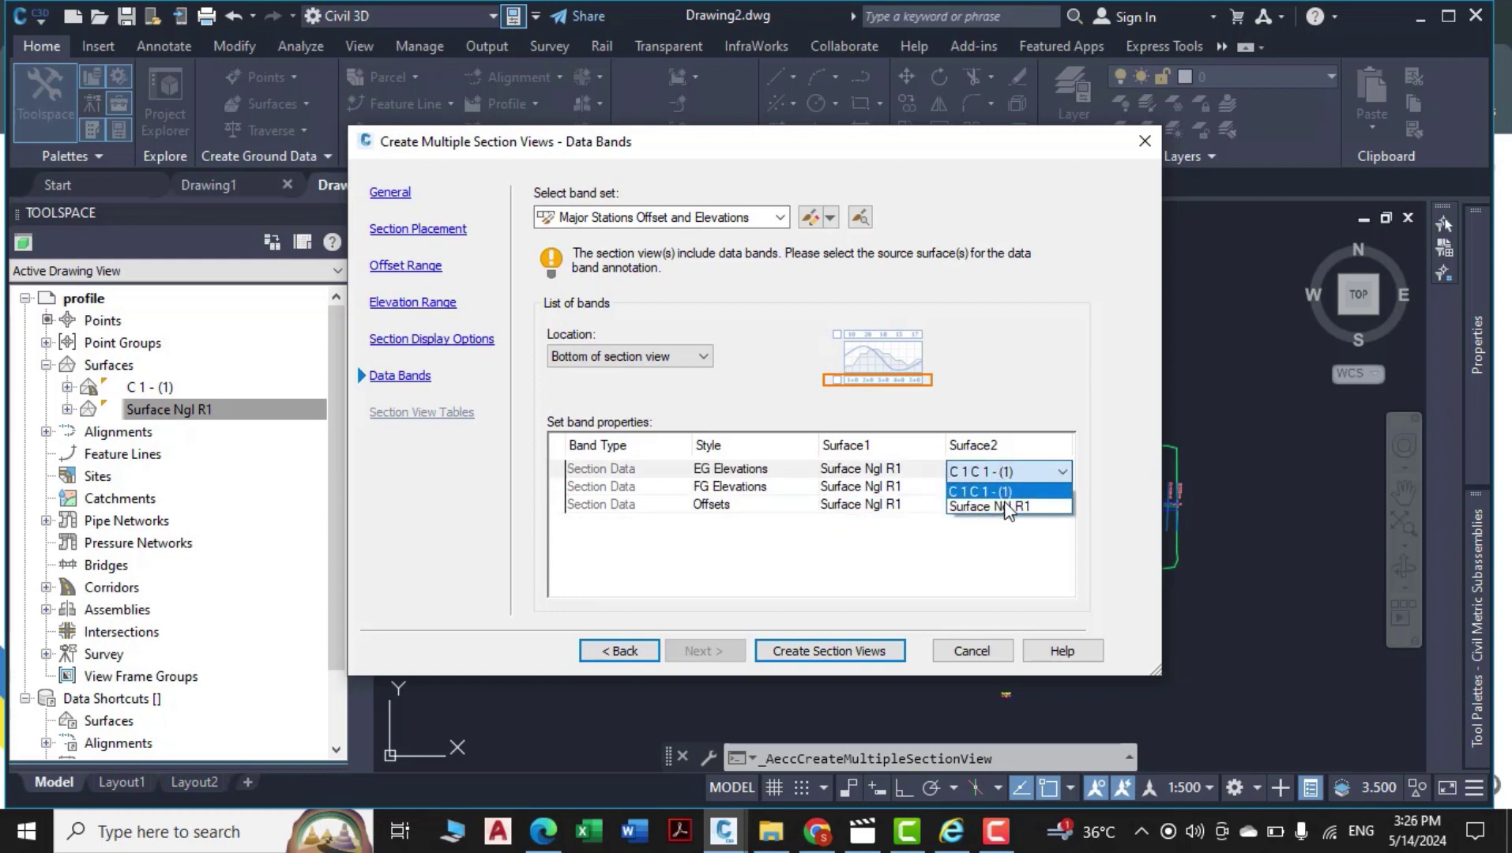
pyautogui.click(993, 491)
pyautogui.click(1025, 537)
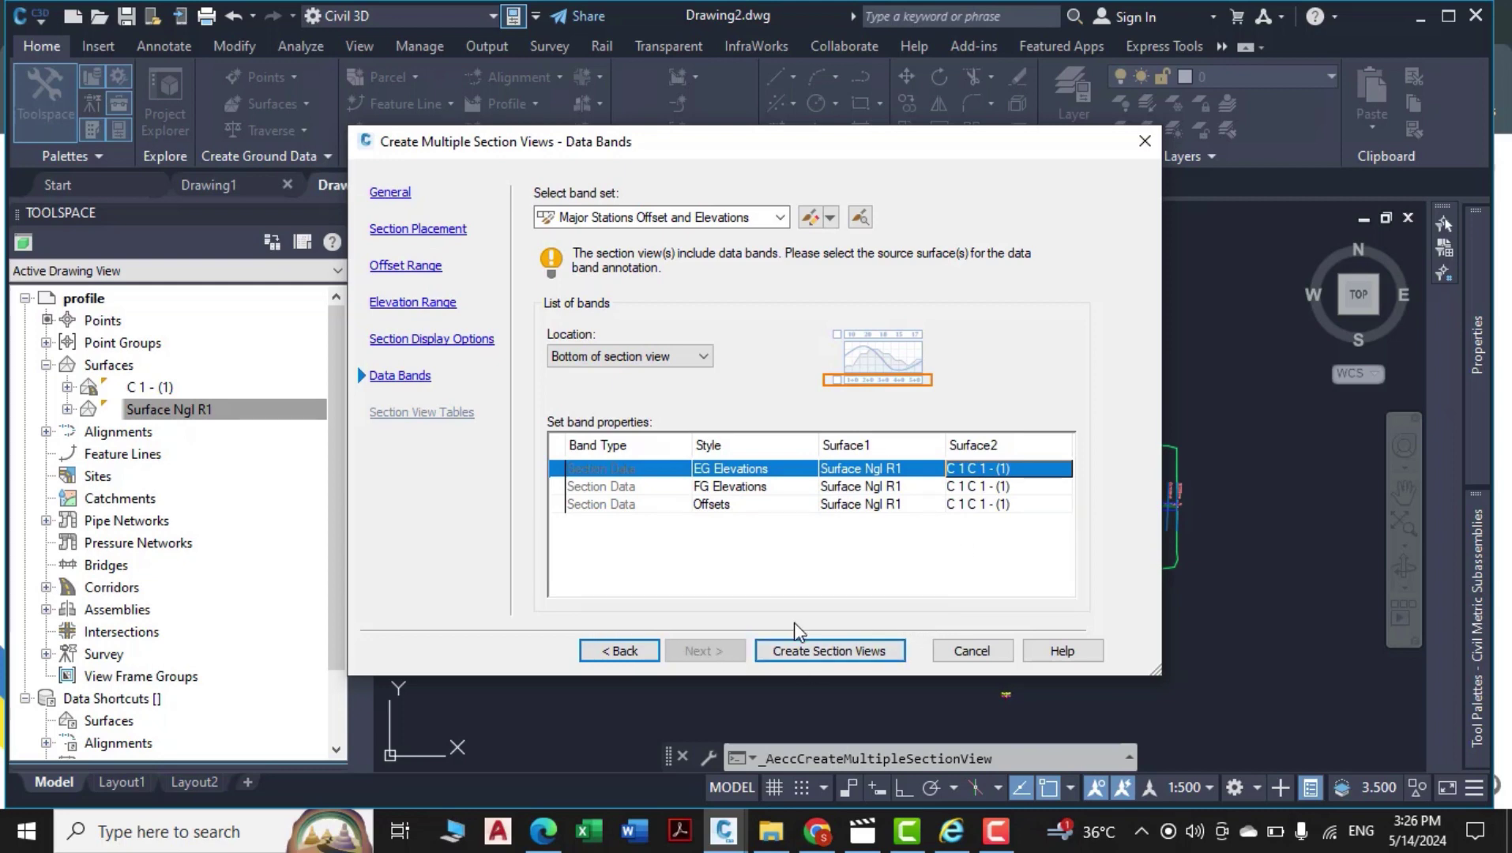
# Create the section views and place their origin in the empty area above the profile view.
pyautogui.click(837, 652)
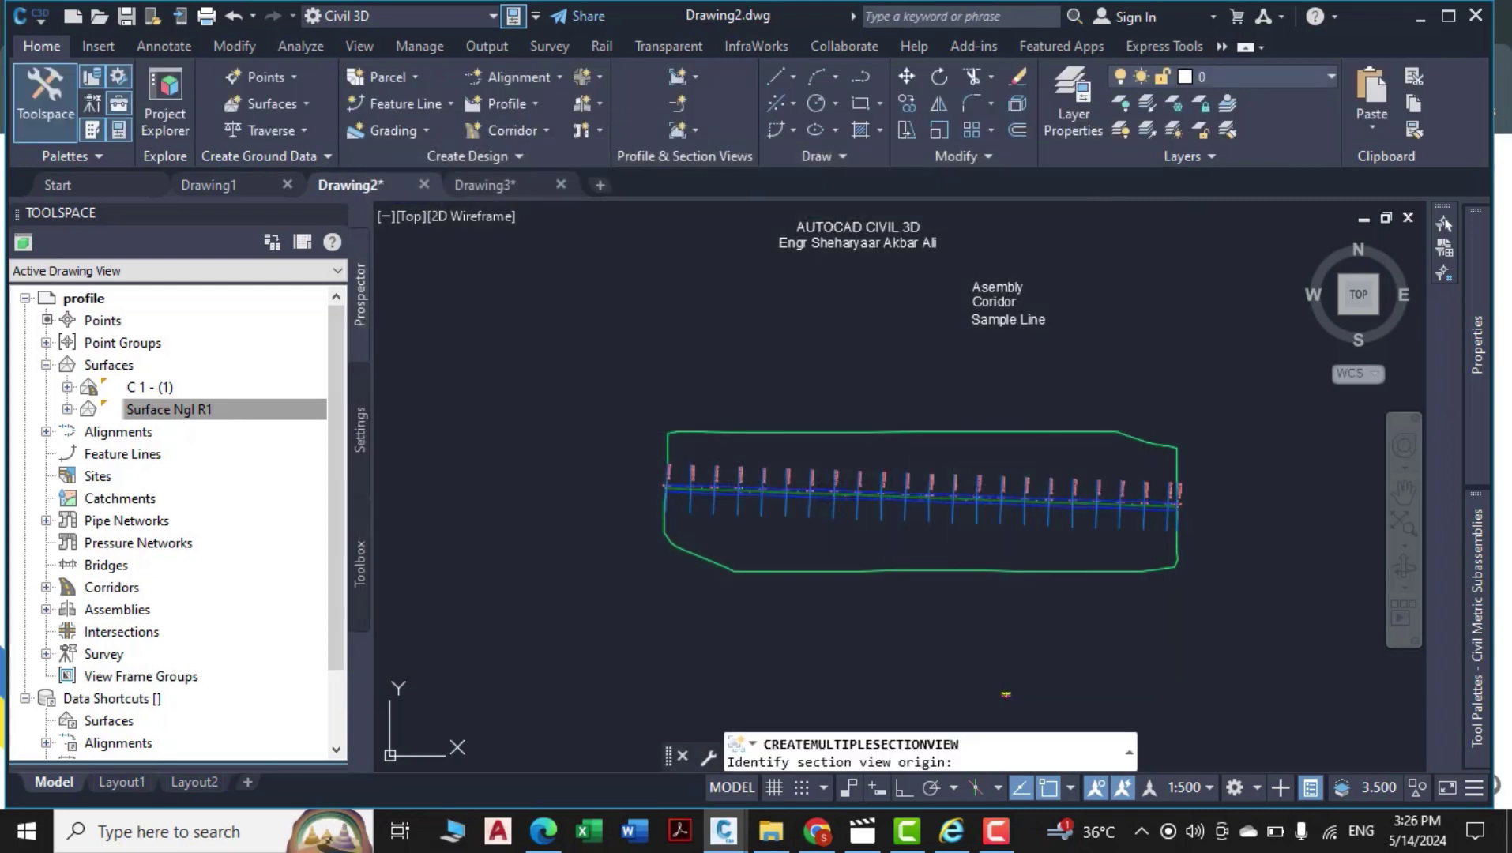
pyautogui.scroll(-3, 1034, 507)
pyautogui.moveTo(947, 526); pyautogui.dragTo(829, 407, button='middle')
pyautogui.scroll(-1, 911, 506)
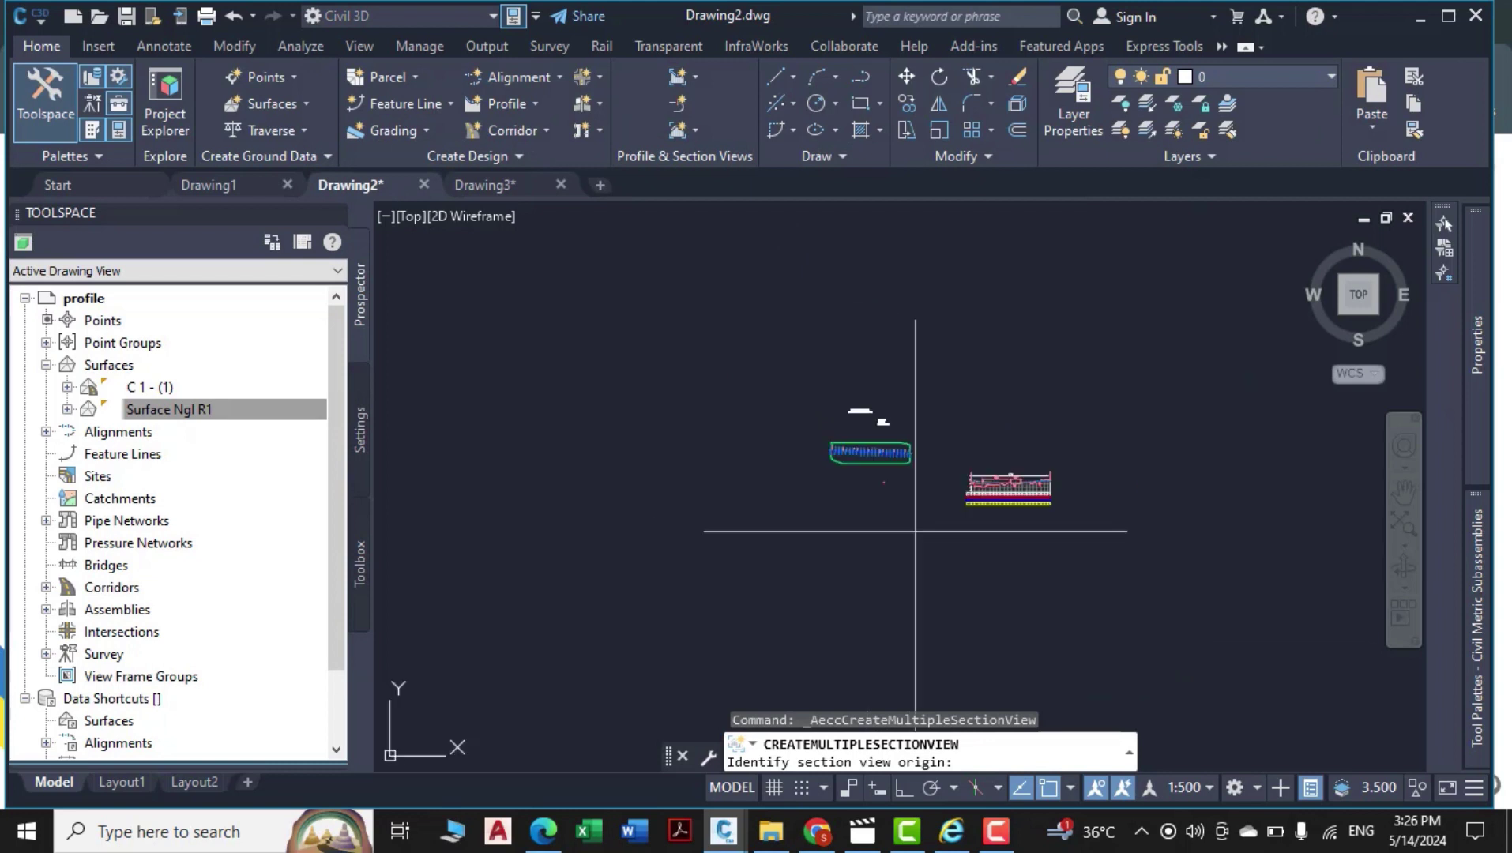
pyautogui.moveTo(911, 507)
pyautogui.mouseDown(button='middle')
pyautogui.moveTo(939, 480)
pyautogui.moveTo(910, 487)
pyautogui.moveTo(921, 536)
pyautogui.mouseUp(button='middle')
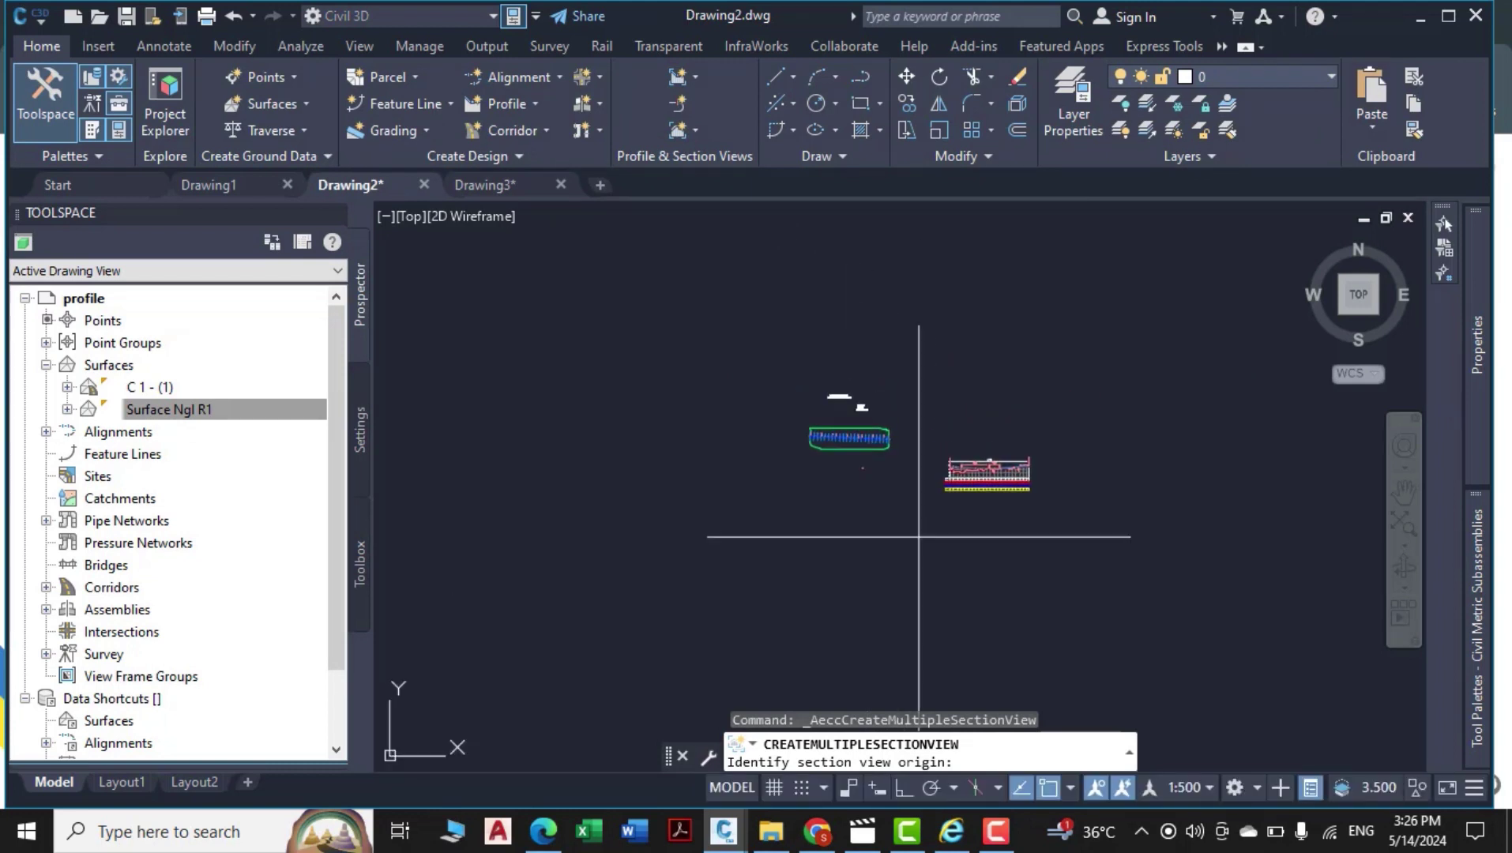
pyautogui.click(928, 310)
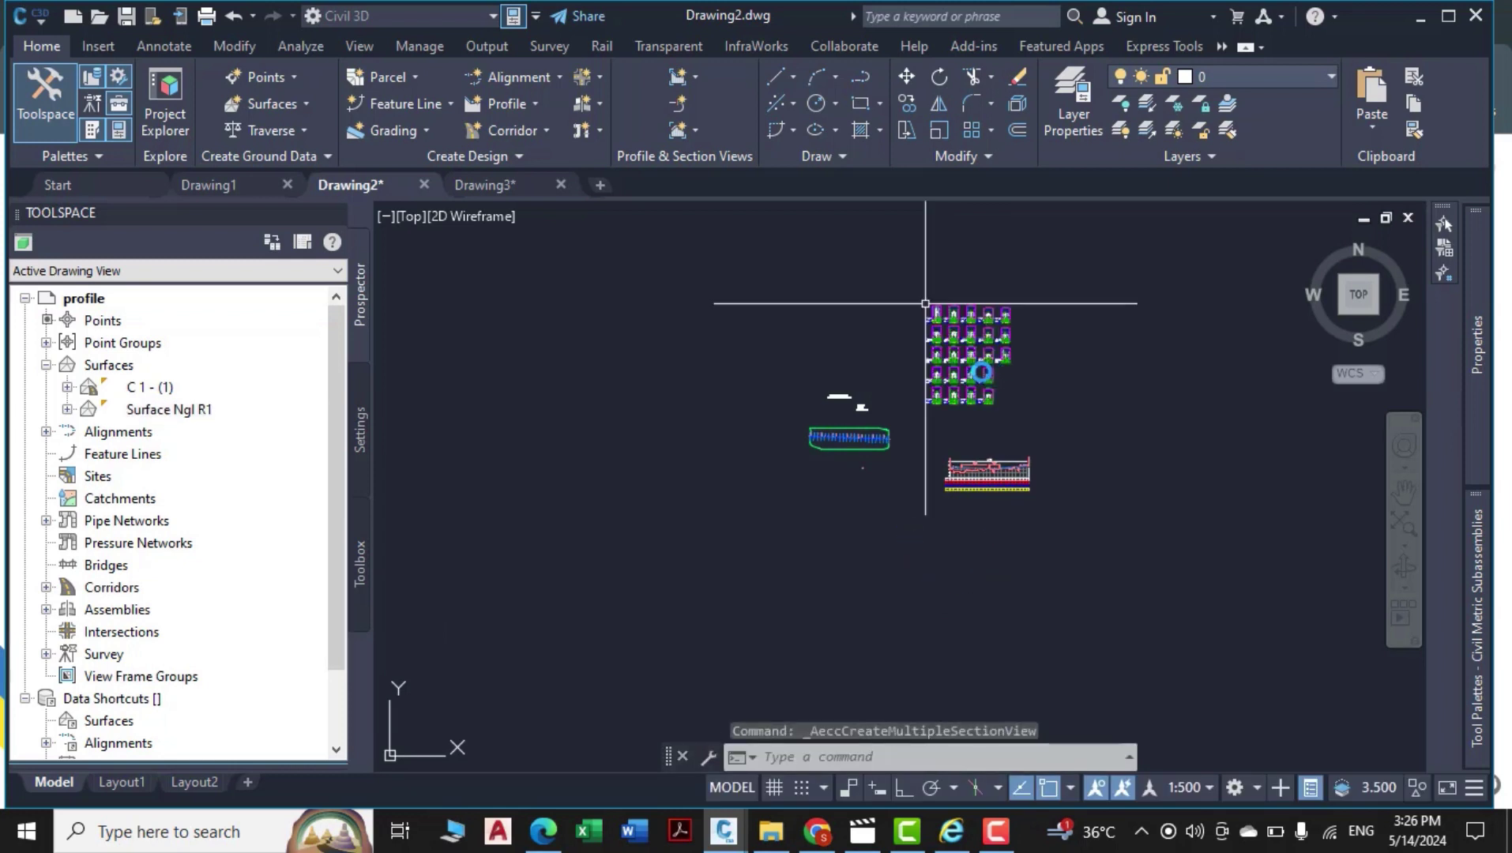
# Examine the section views from station 0+000.00 to 0+427.73 and the sample line labels at the alignment's end.
pyautogui.scroll(2, 981, 372)
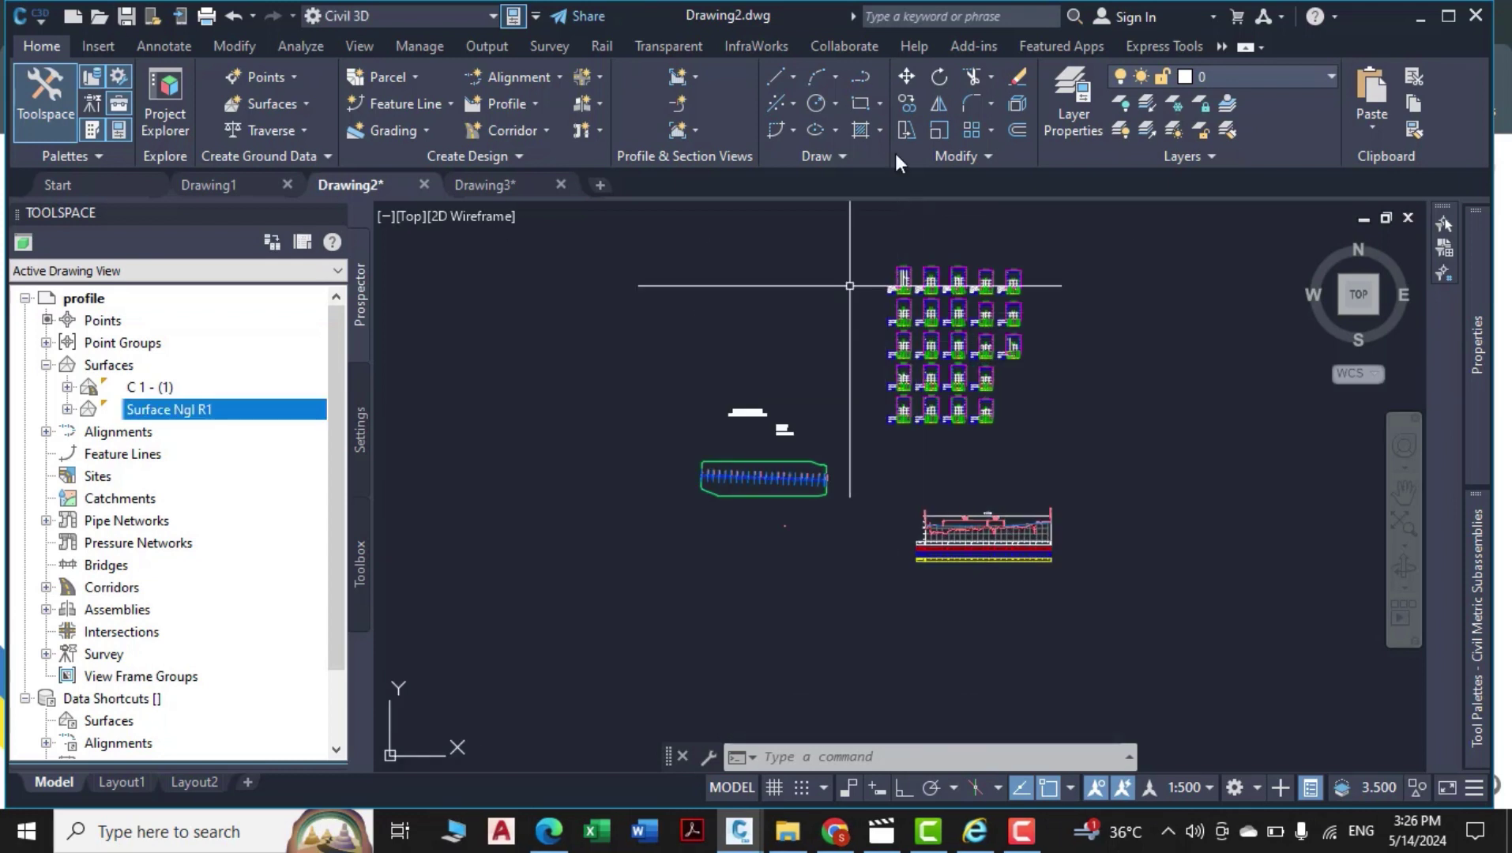
pyautogui.scroll(3, 900, 291)
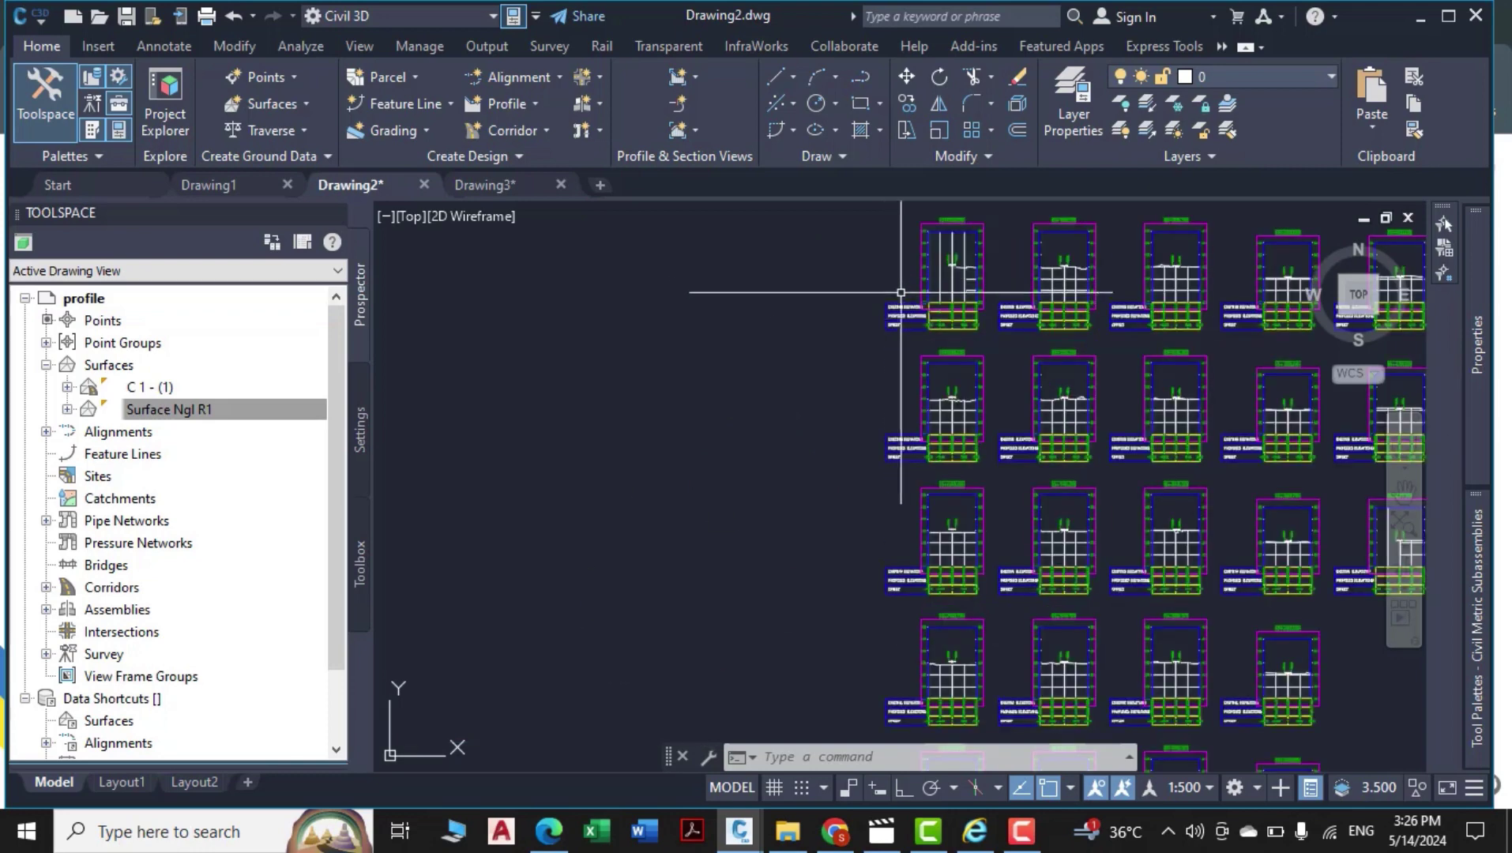
pyautogui.scroll(2, 979, 313)
pyautogui.scroll(3, 802, 522)
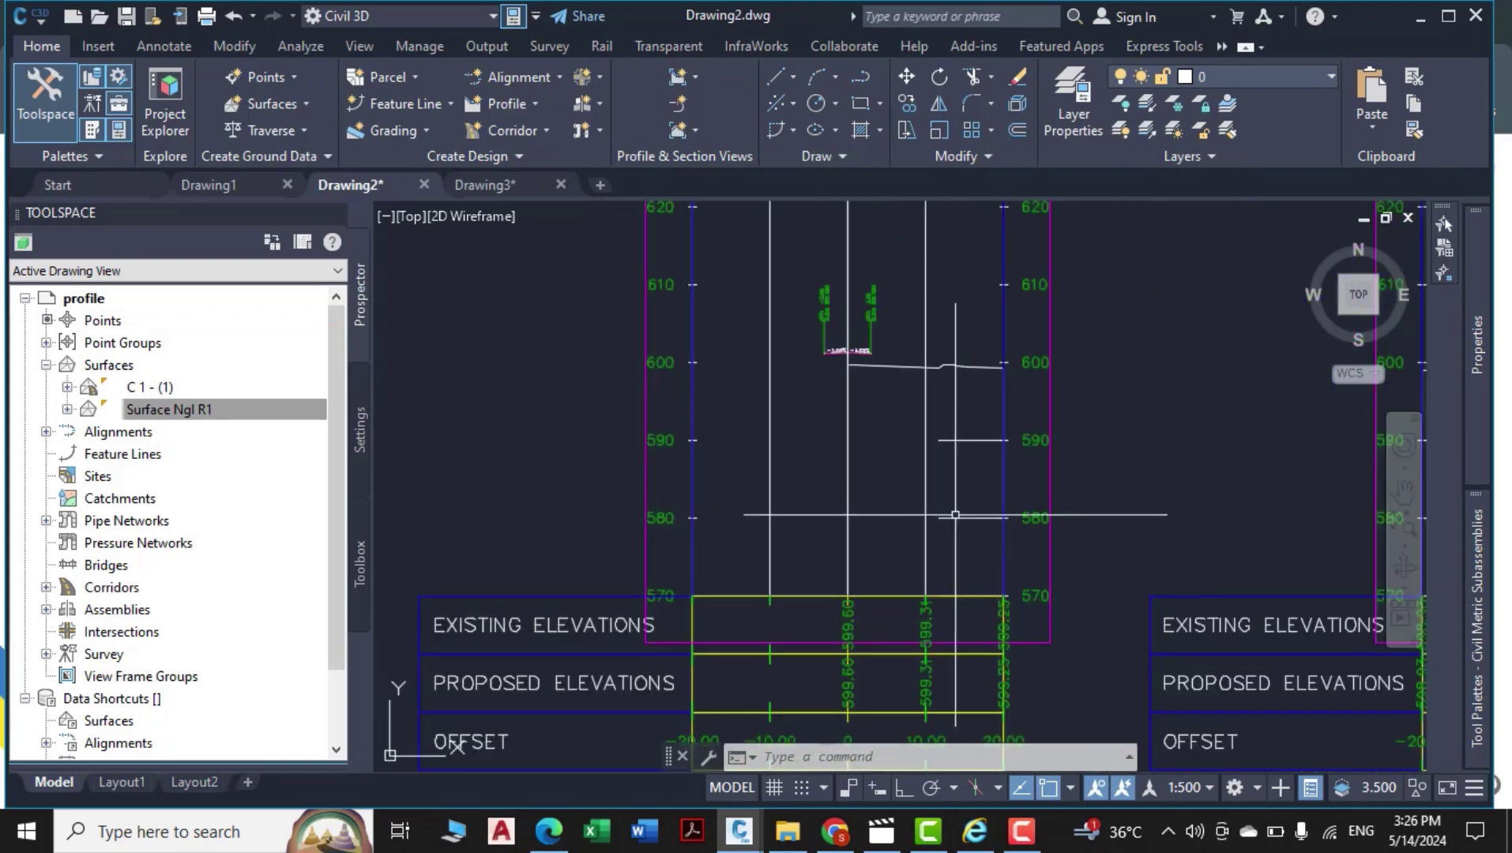
pyautogui.moveTo(928, 498)
pyautogui.mouseDown(button='middle')
pyautogui.moveTo(901, 573)
pyautogui.moveTo(902, 644)
pyautogui.moveTo(745, 418)
pyautogui.mouseUp(button='middle')
pyautogui.scroll(2, 897, 652)
pyautogui.scroll(-8, 797, 490)
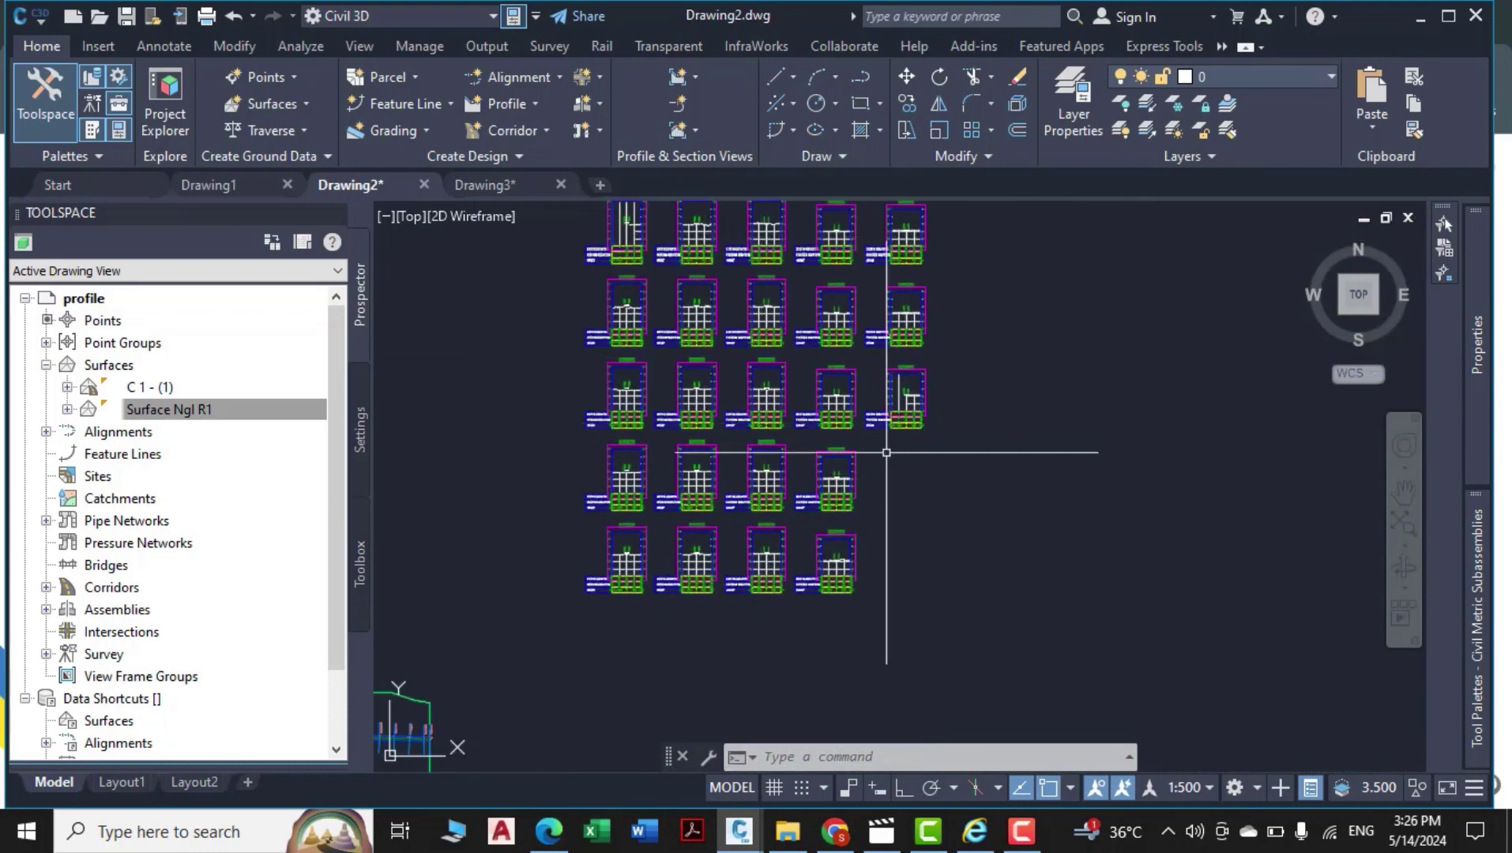
pyautogui.moveTo(887, 452); pyautogui.dragTo(932, 651, button='middle')
pyautogui.scroll(10, 673, 414)
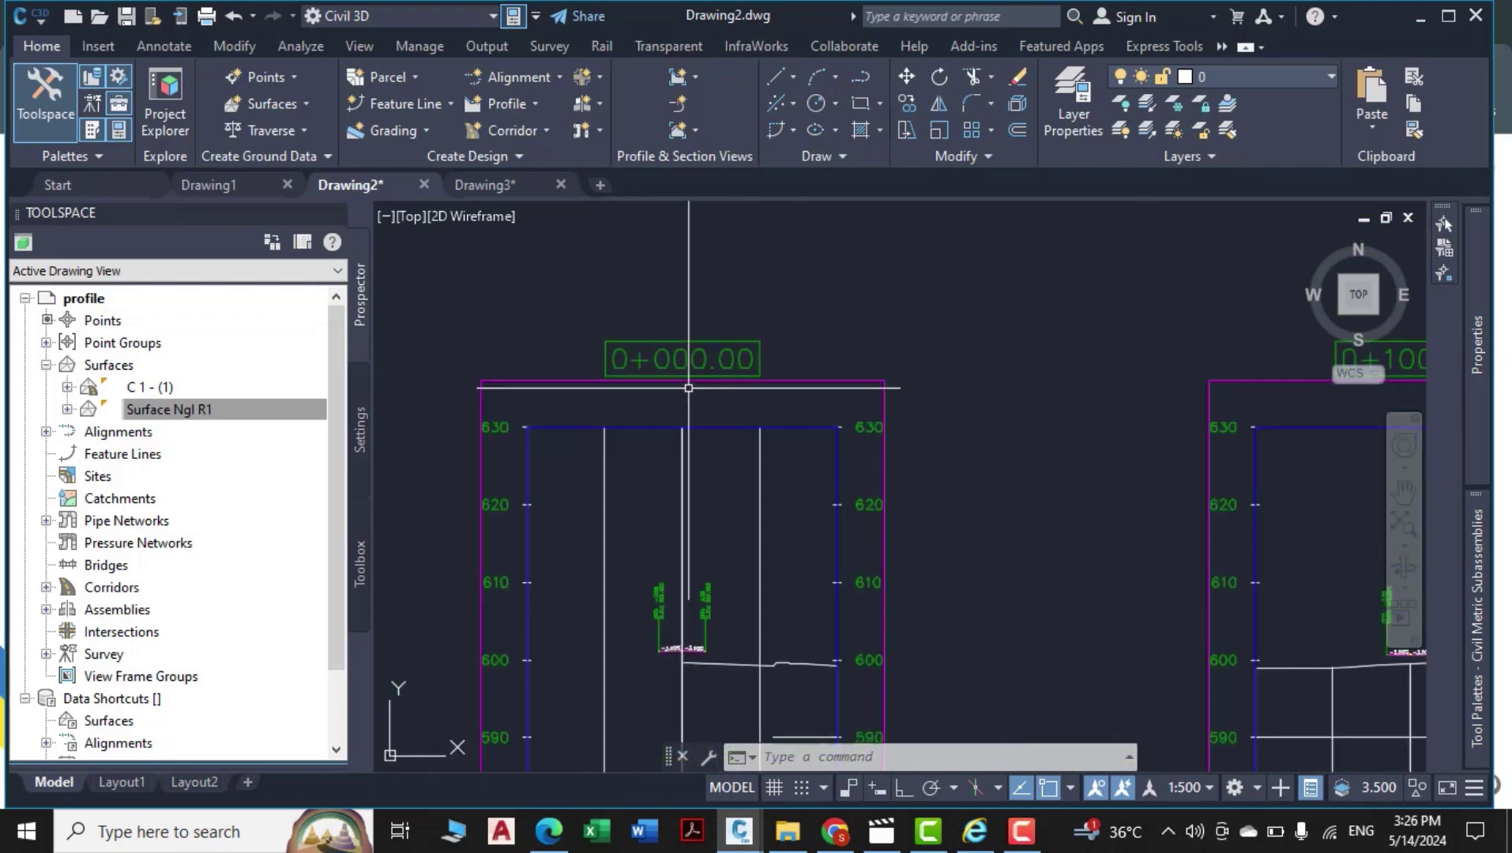
pyautogui.scroll(-10, 694, 414)
pyautogui.moveTo(849, 571); pyautogui.dragTo(788, 347, button='middle')
pyautogui.scroll(8, 885, 369)
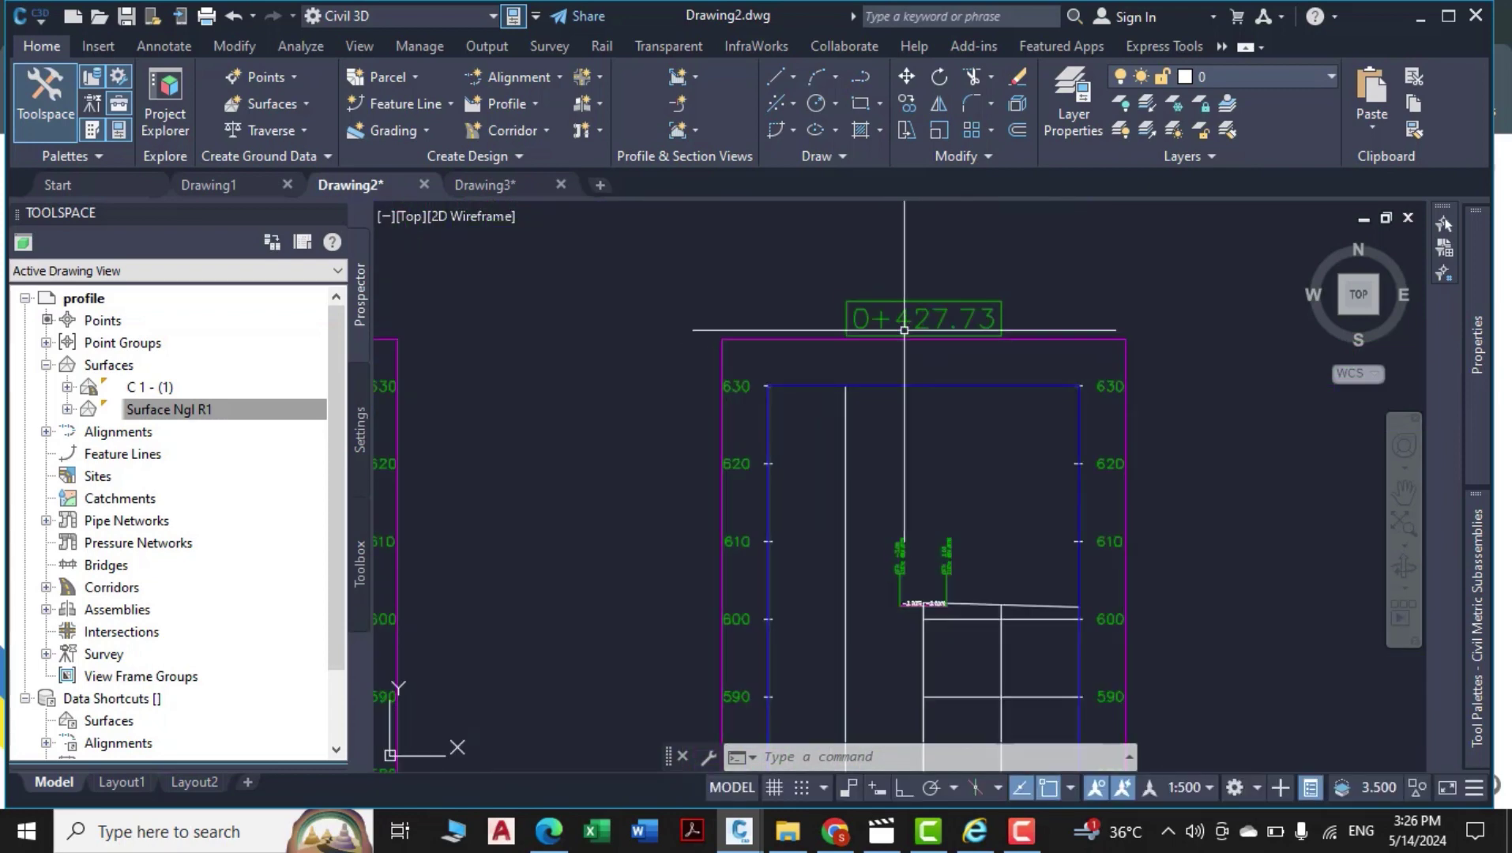
pyautogui.scroll(-5, 908, 379)
pyautogui.scroll(-10, 955, 338)
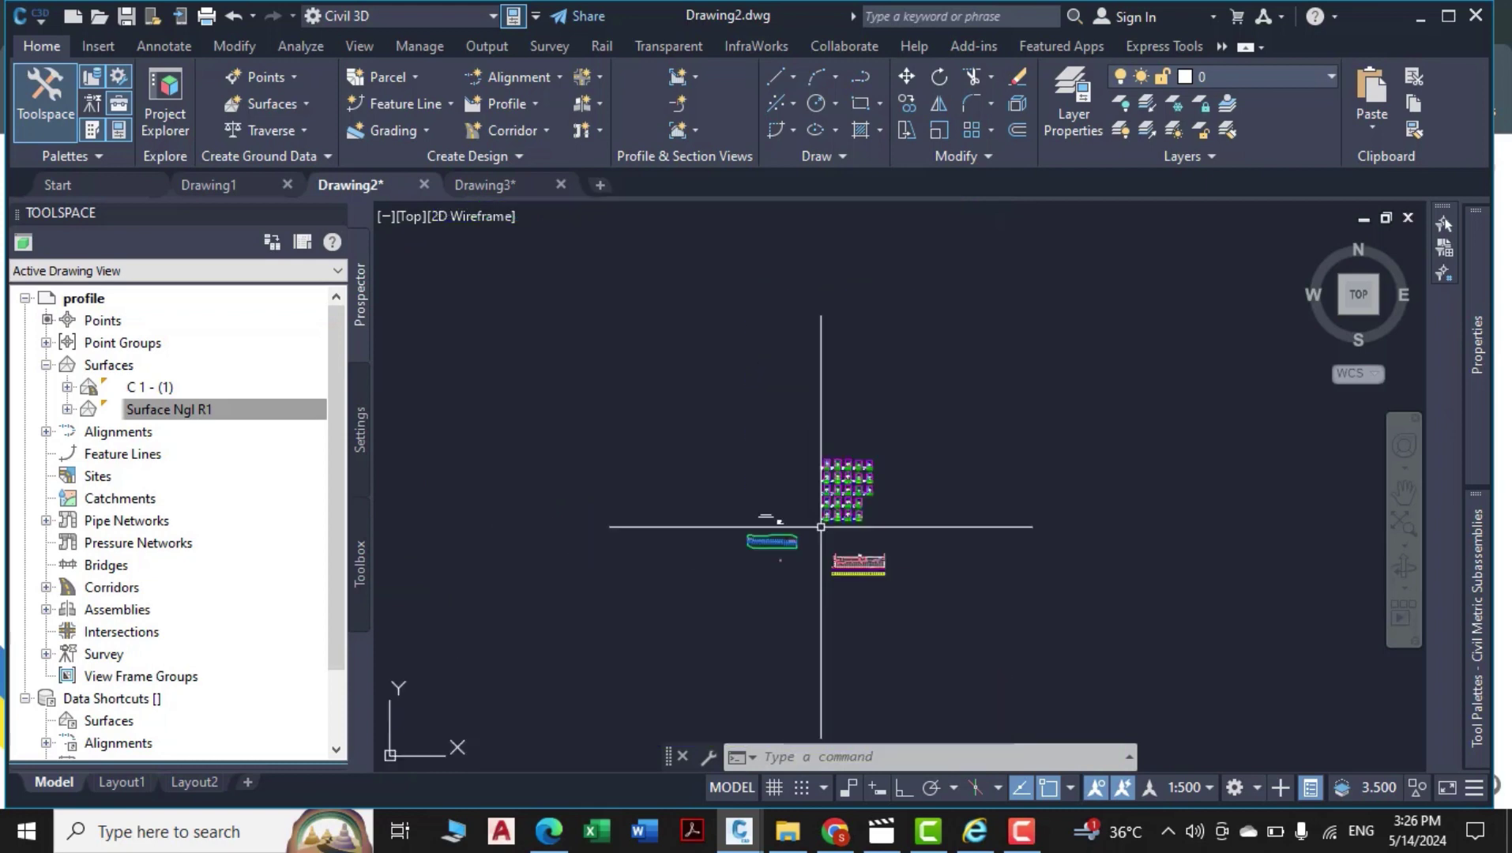
pyautogui.scroll(4, 783, 539)
pyautogui.scroll(8, 782, 474)
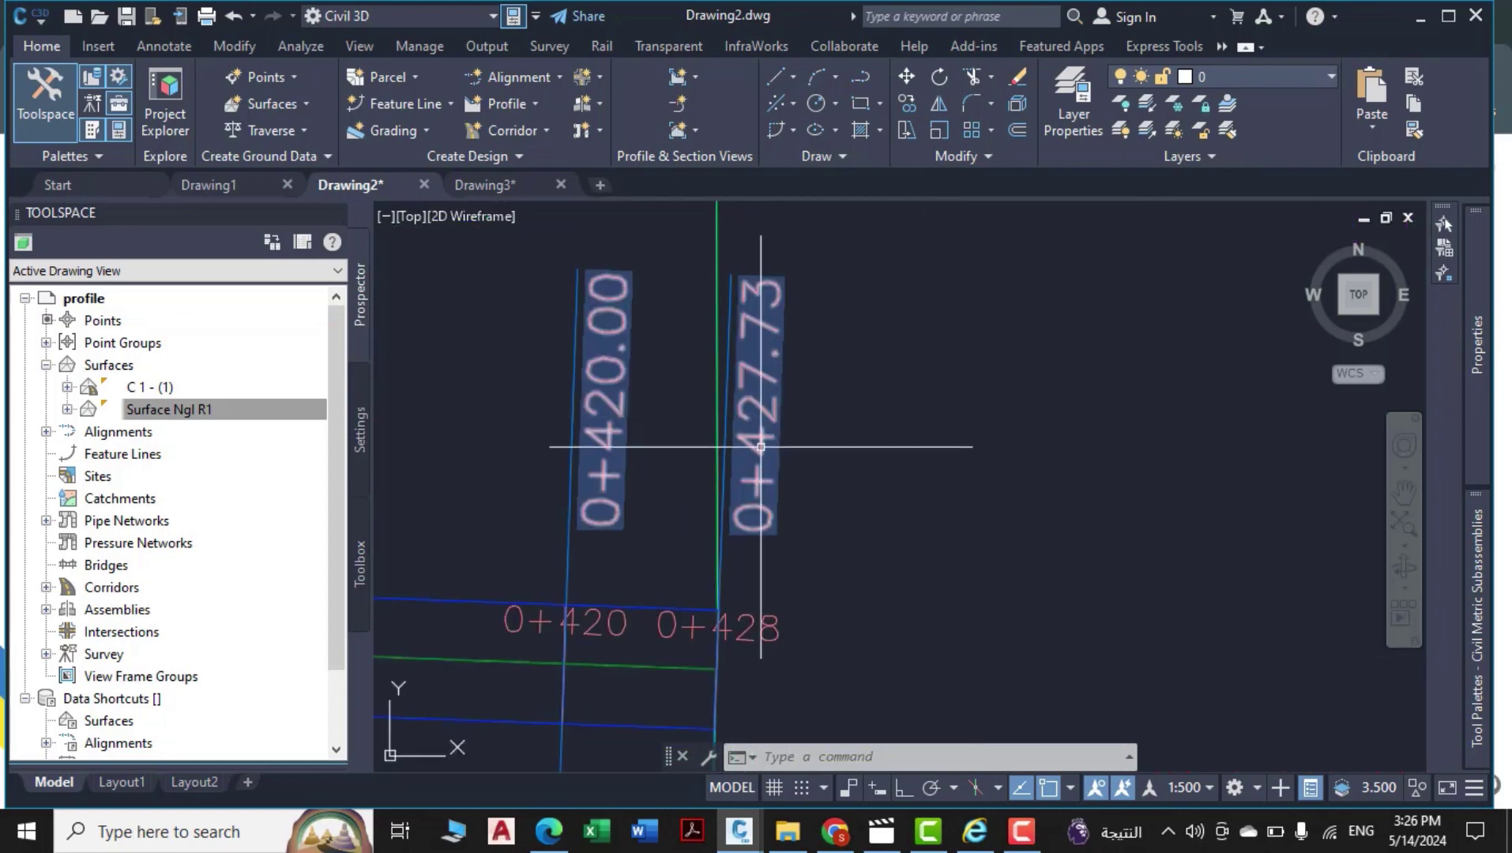
pyautogui.scroll(-8, 769, 527)
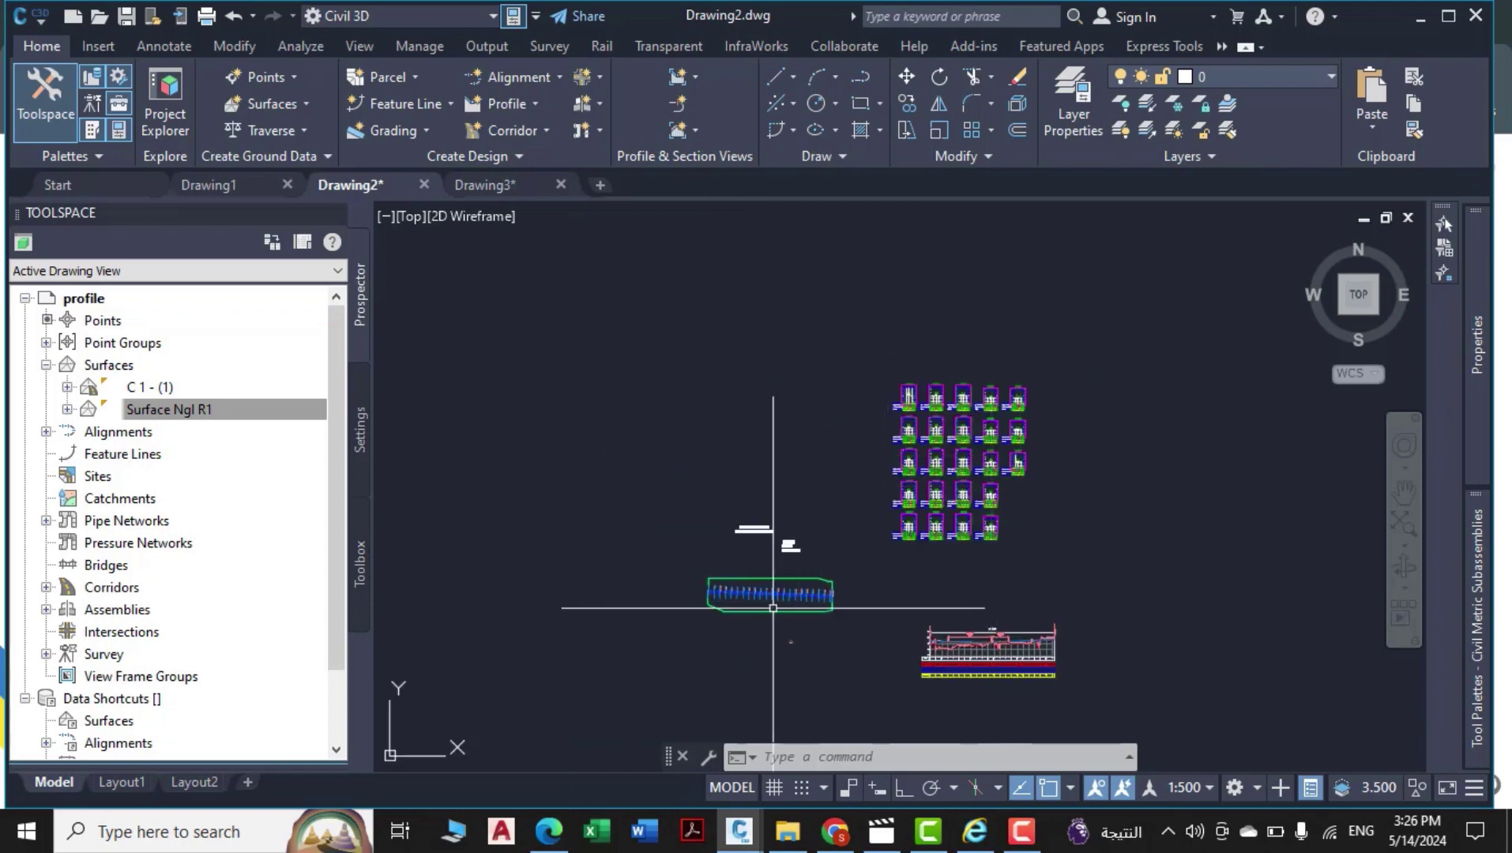
# Edit the Road Section style of the section view at 0+000.00 and apply a vertical exaggeration of 0.500.
pyautogui.scroll(6, 963, 443)
pyautogui.moveTo(899, 379); pyautogui.dragTo(898, 501, button='middle')
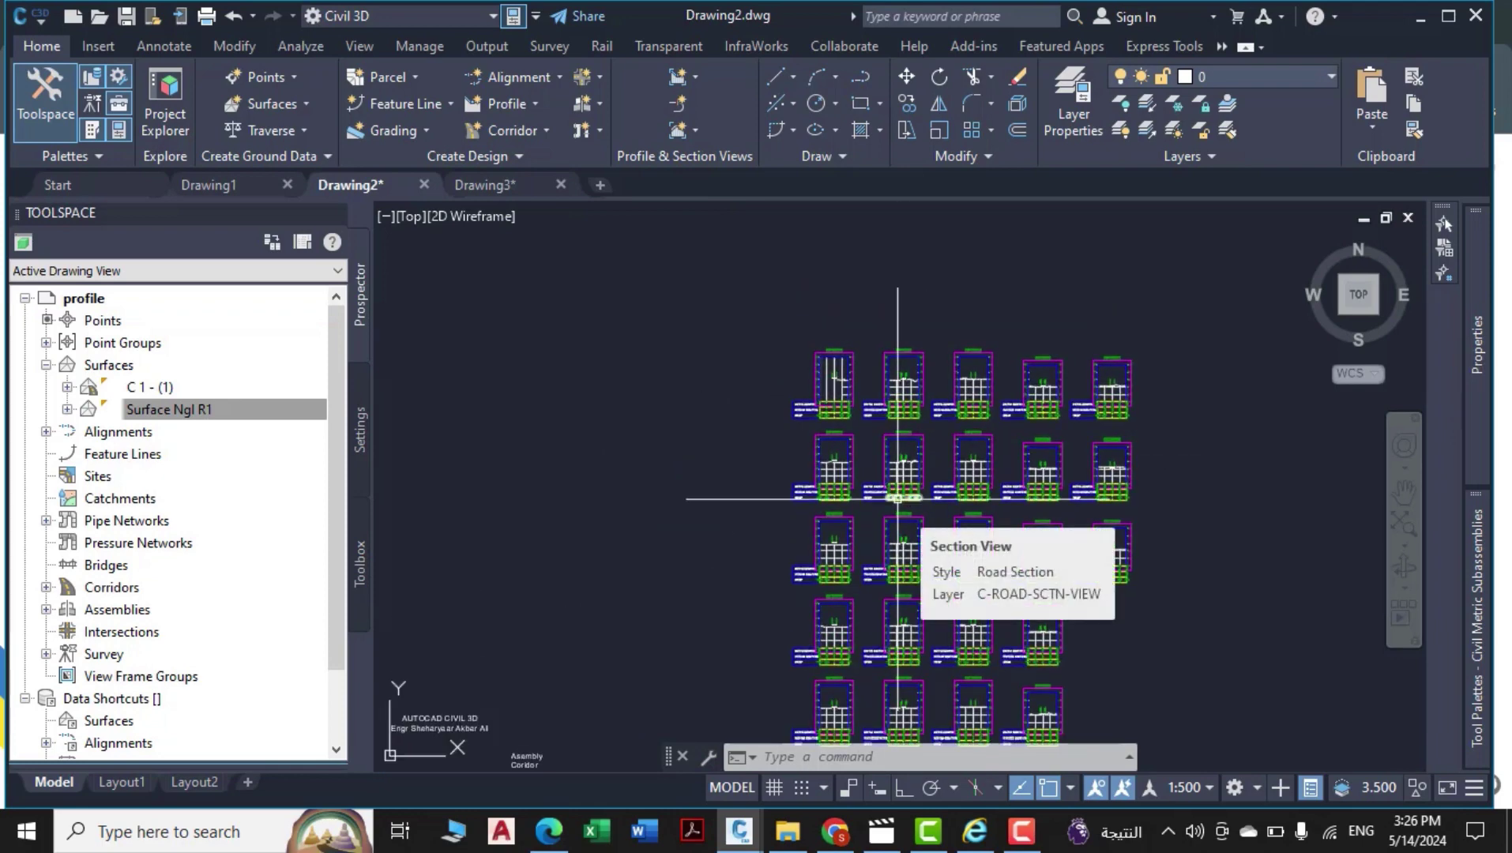
pyautogui.scroll(4, 862, 400)
pyautogui.scroll(4, 770, 395)
pyautogui.moveTo(770, 394); pyautogui.dragTo(770, 521, button='middle')
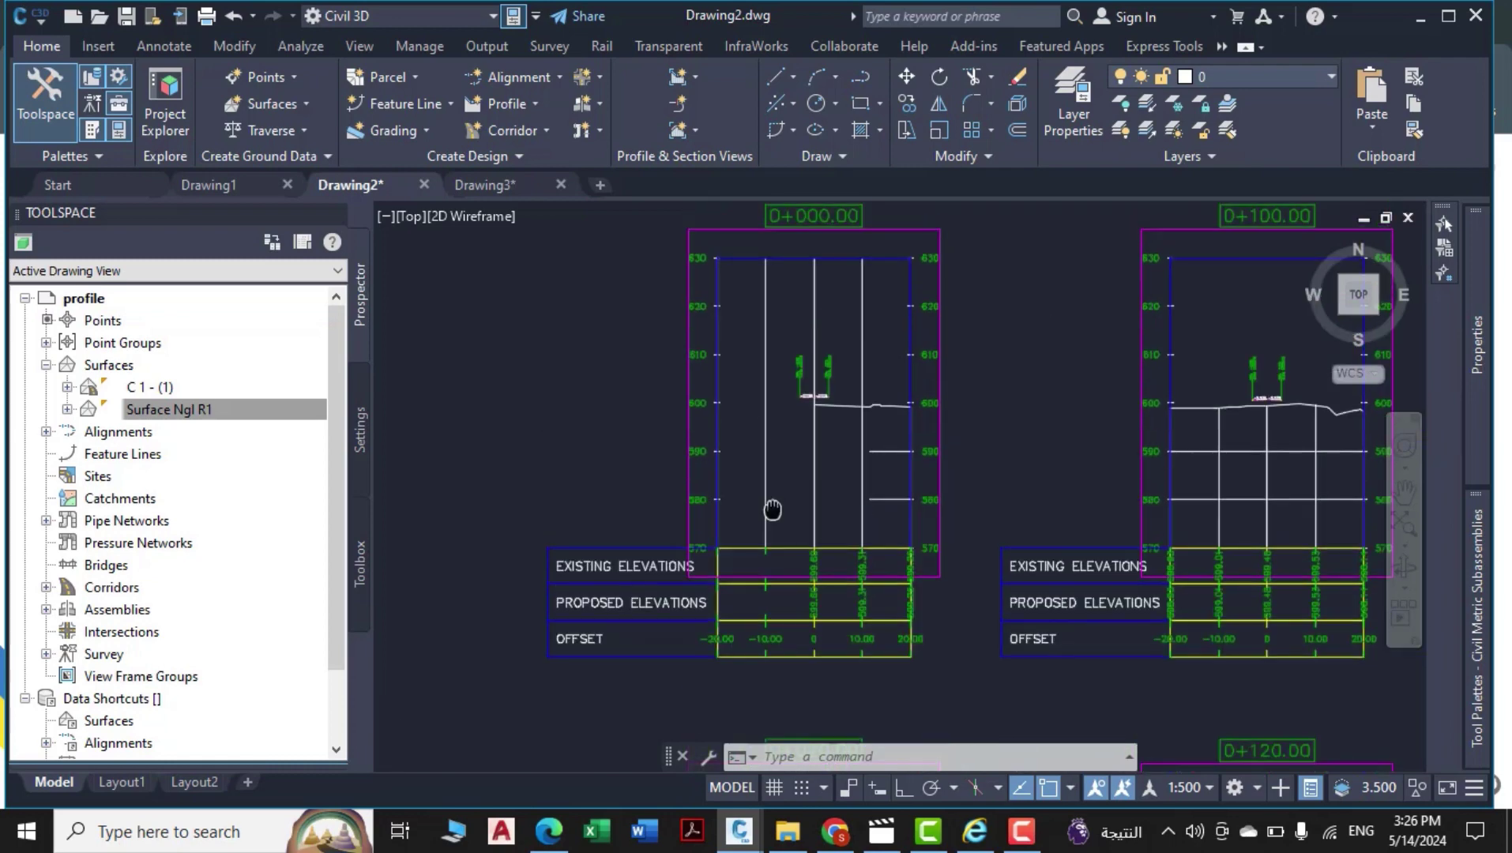
pyautogui.click(740, 230)
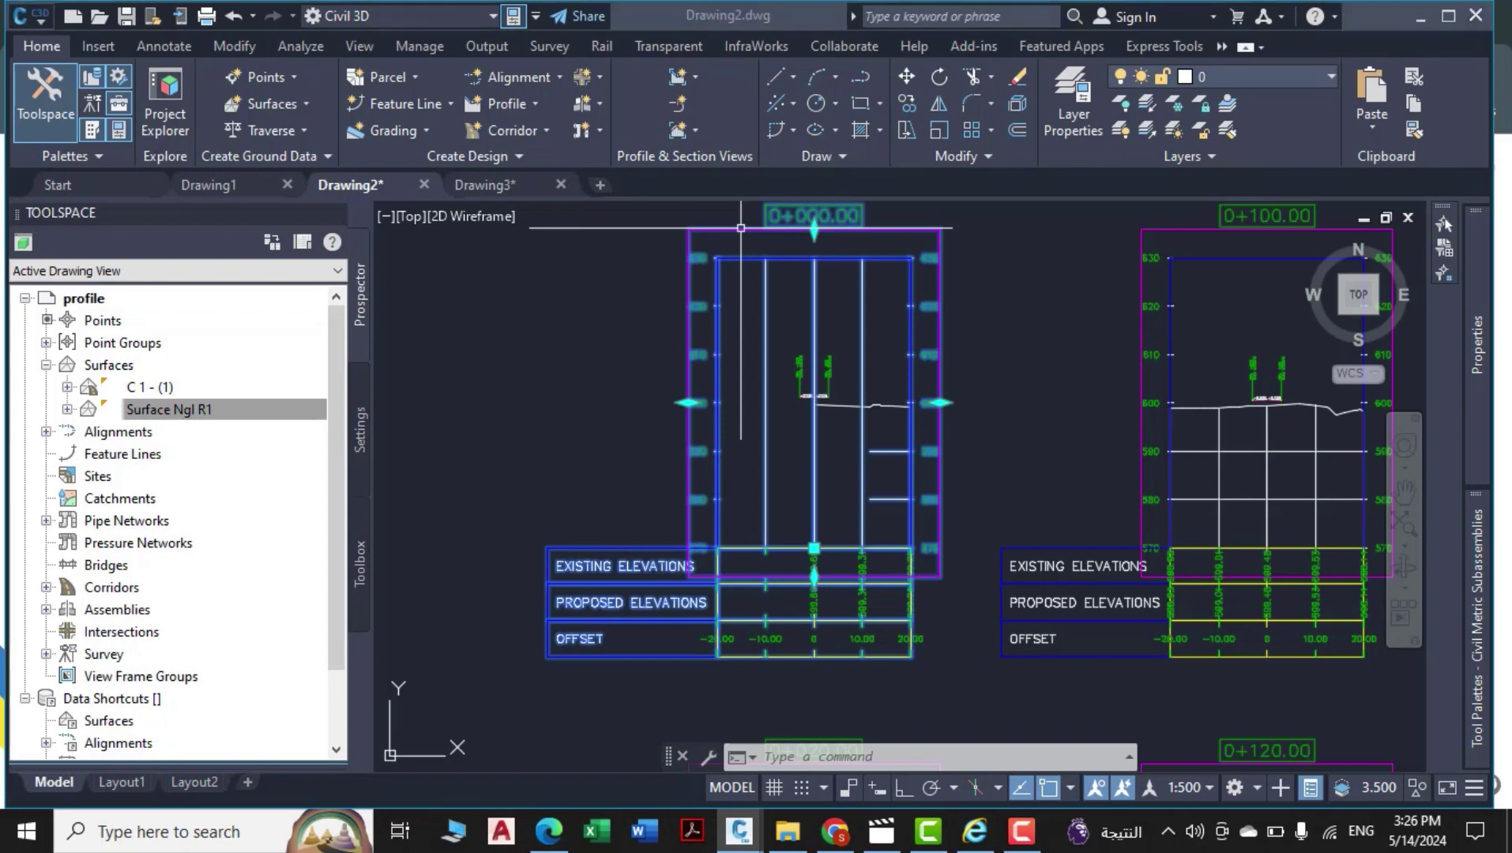
pyautogui.rightClick(992, 391)
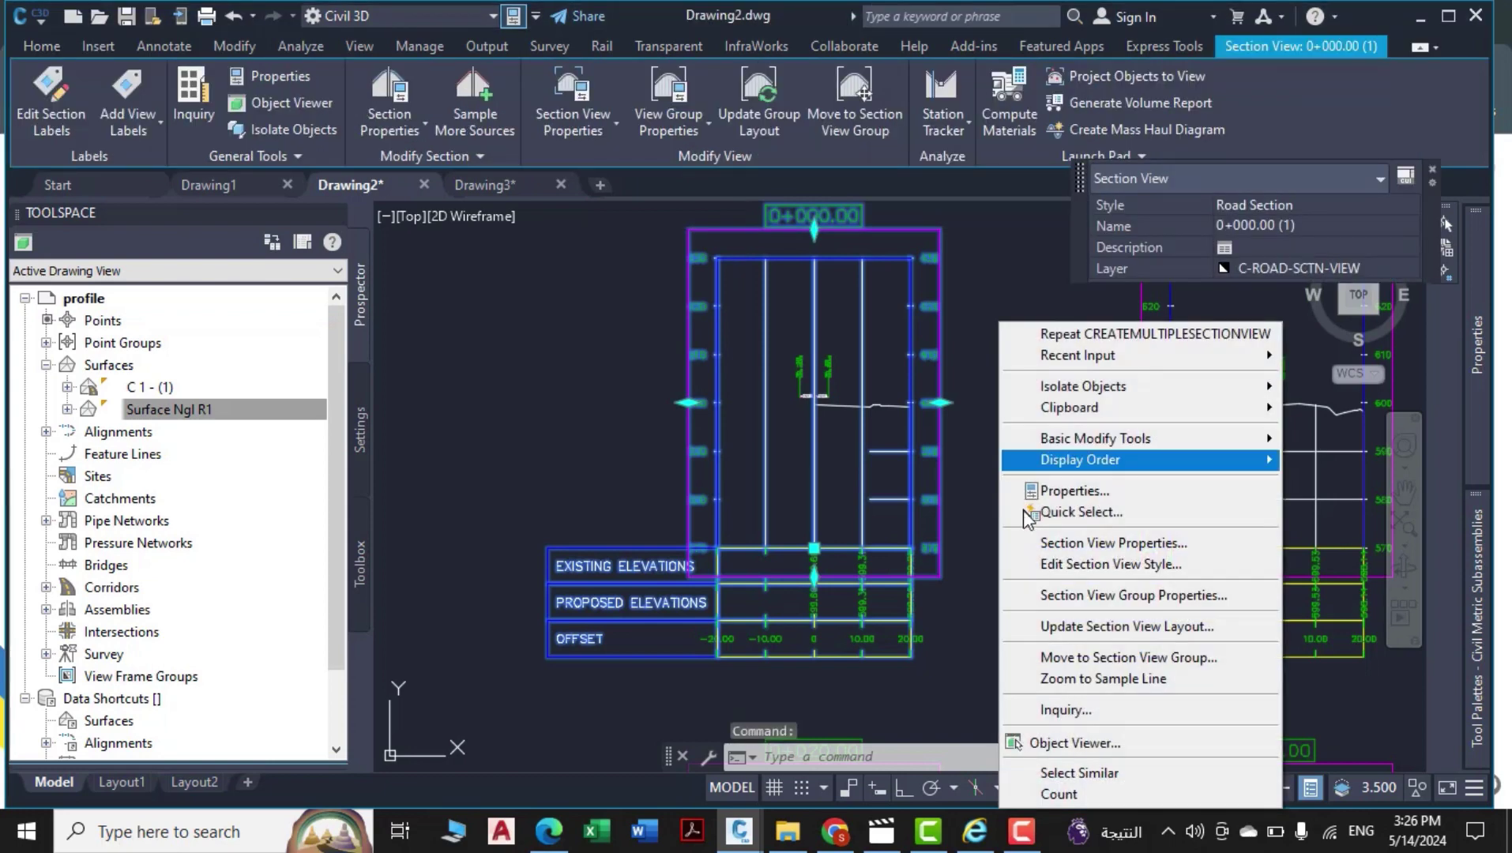
pyautogui.click(1079, 565)
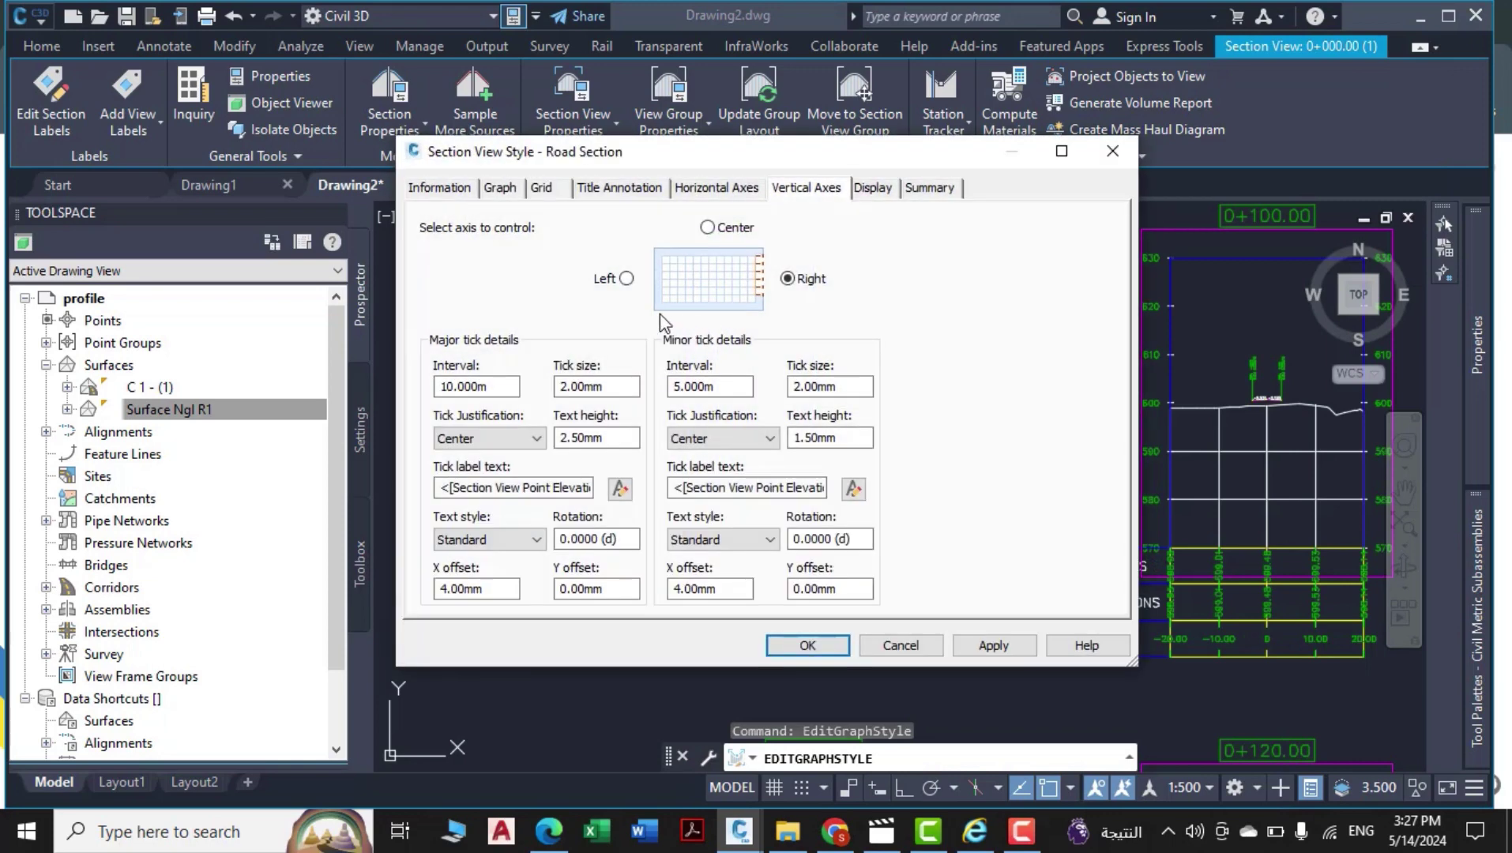
pyautogui.click(500, 187)
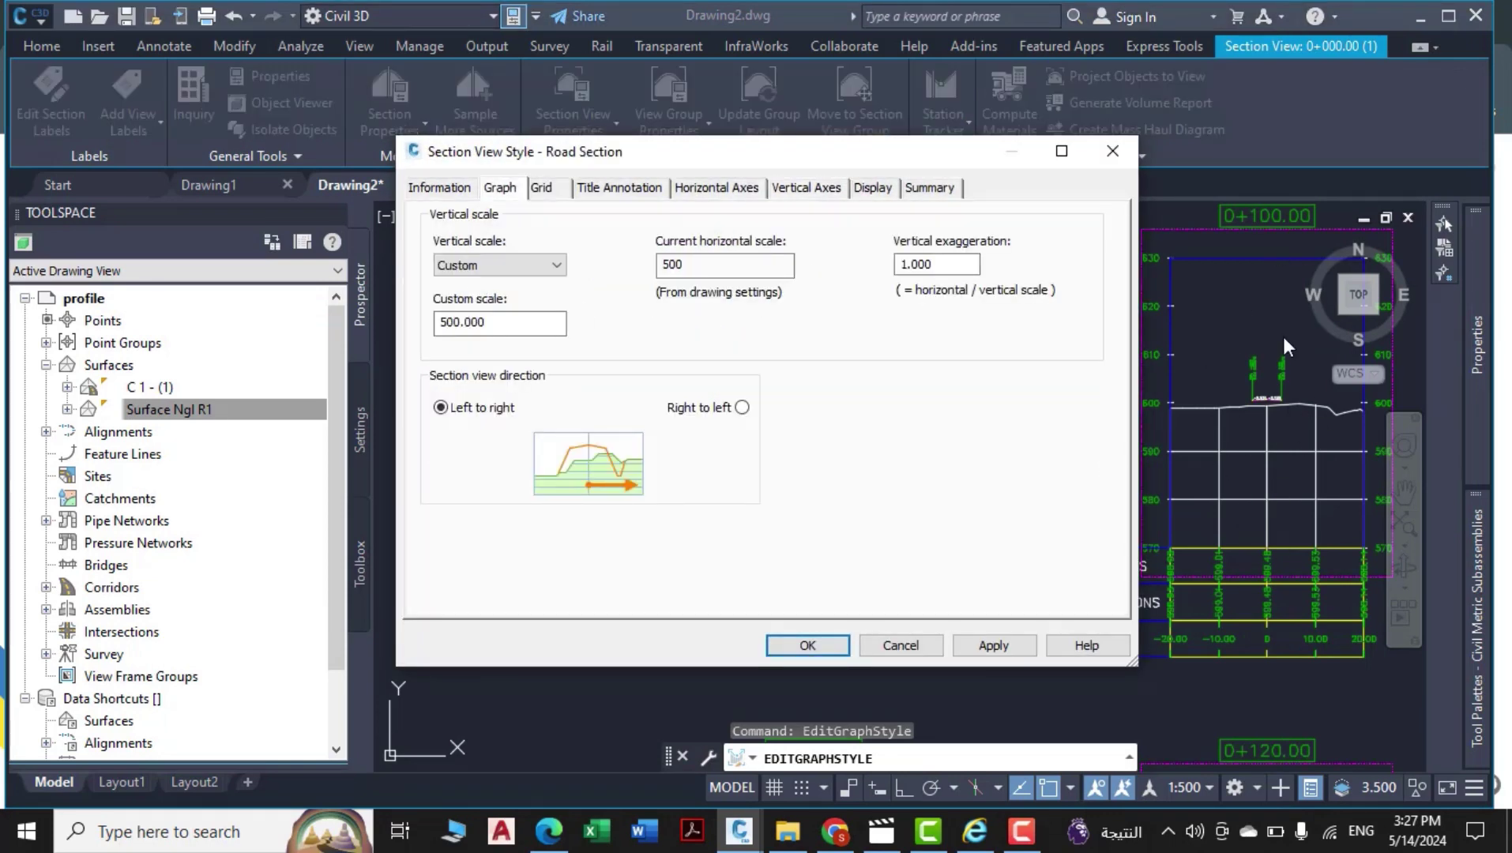
pyautogui.moveTo(940, 265); pyautogui.dragTo(851, 254)
pyautogui.click(993, 646)
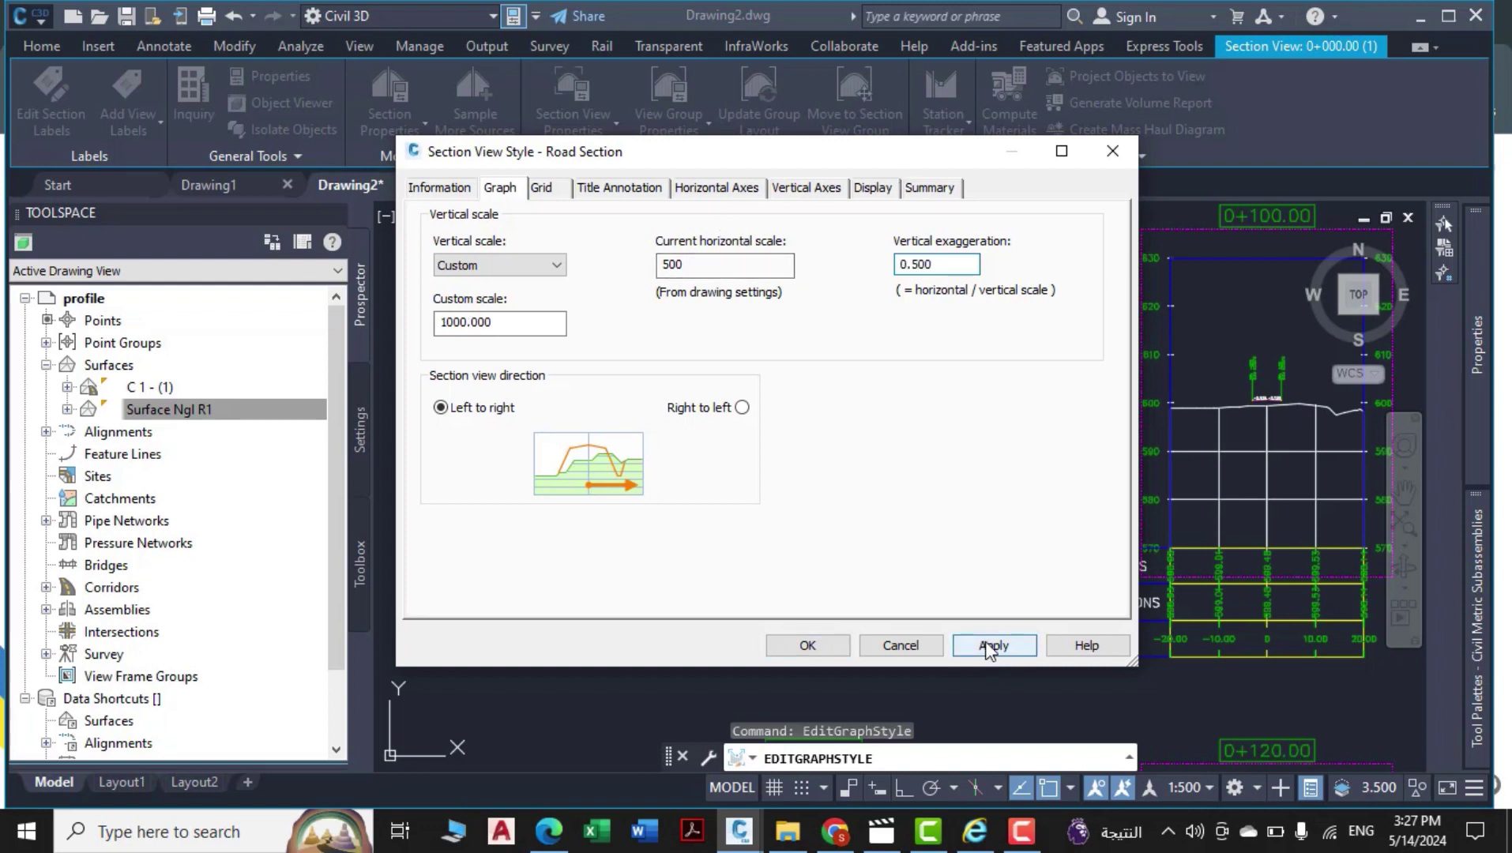
# Apply a major grid padding of 1.000 below the datum in the Road Section style.
pyautogui.click(547, 194)
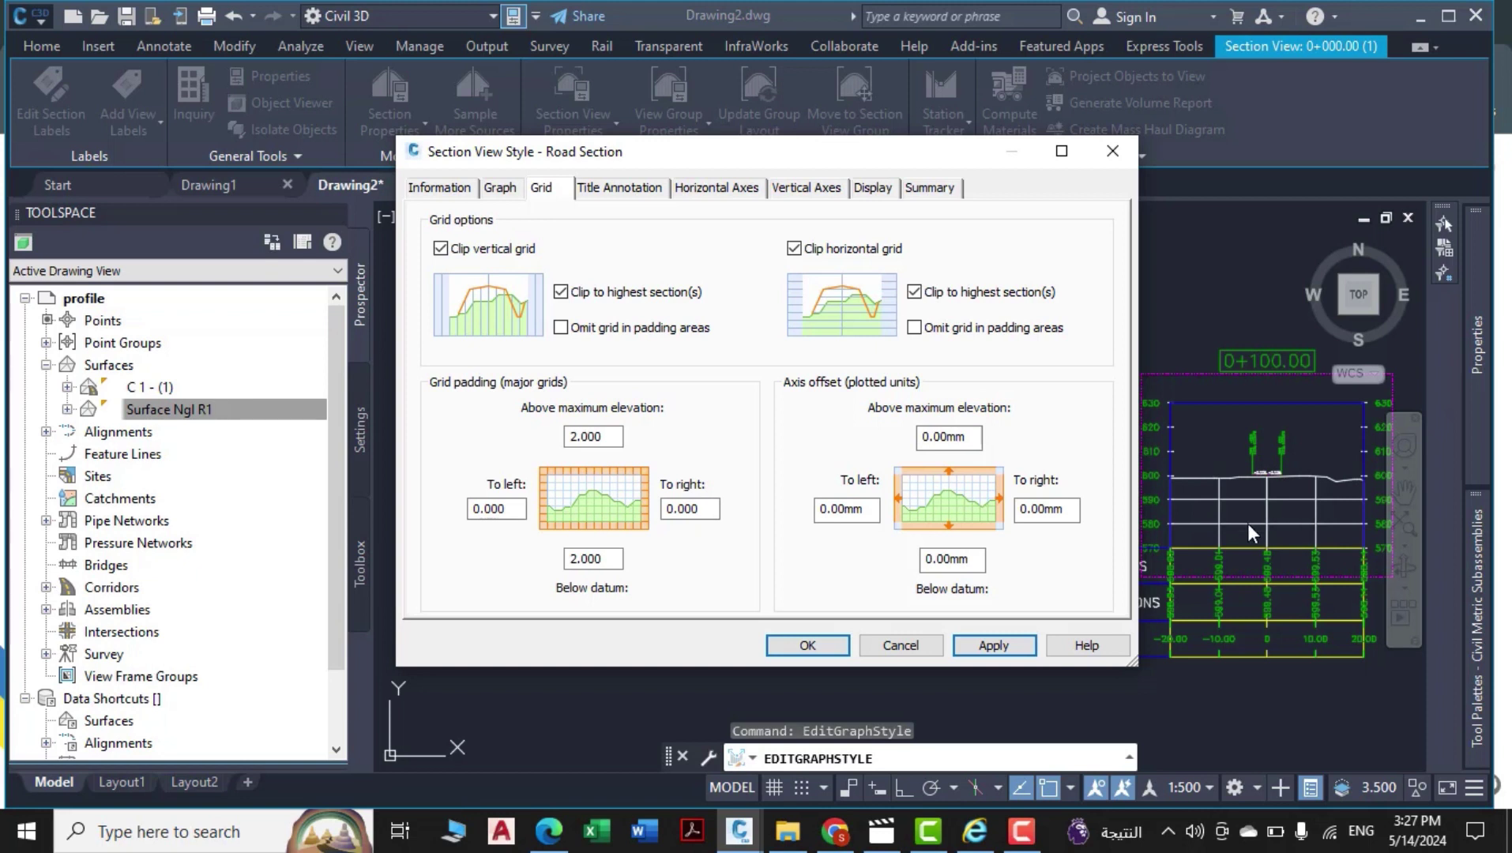
pyautogui.doubleClick(610, 556)
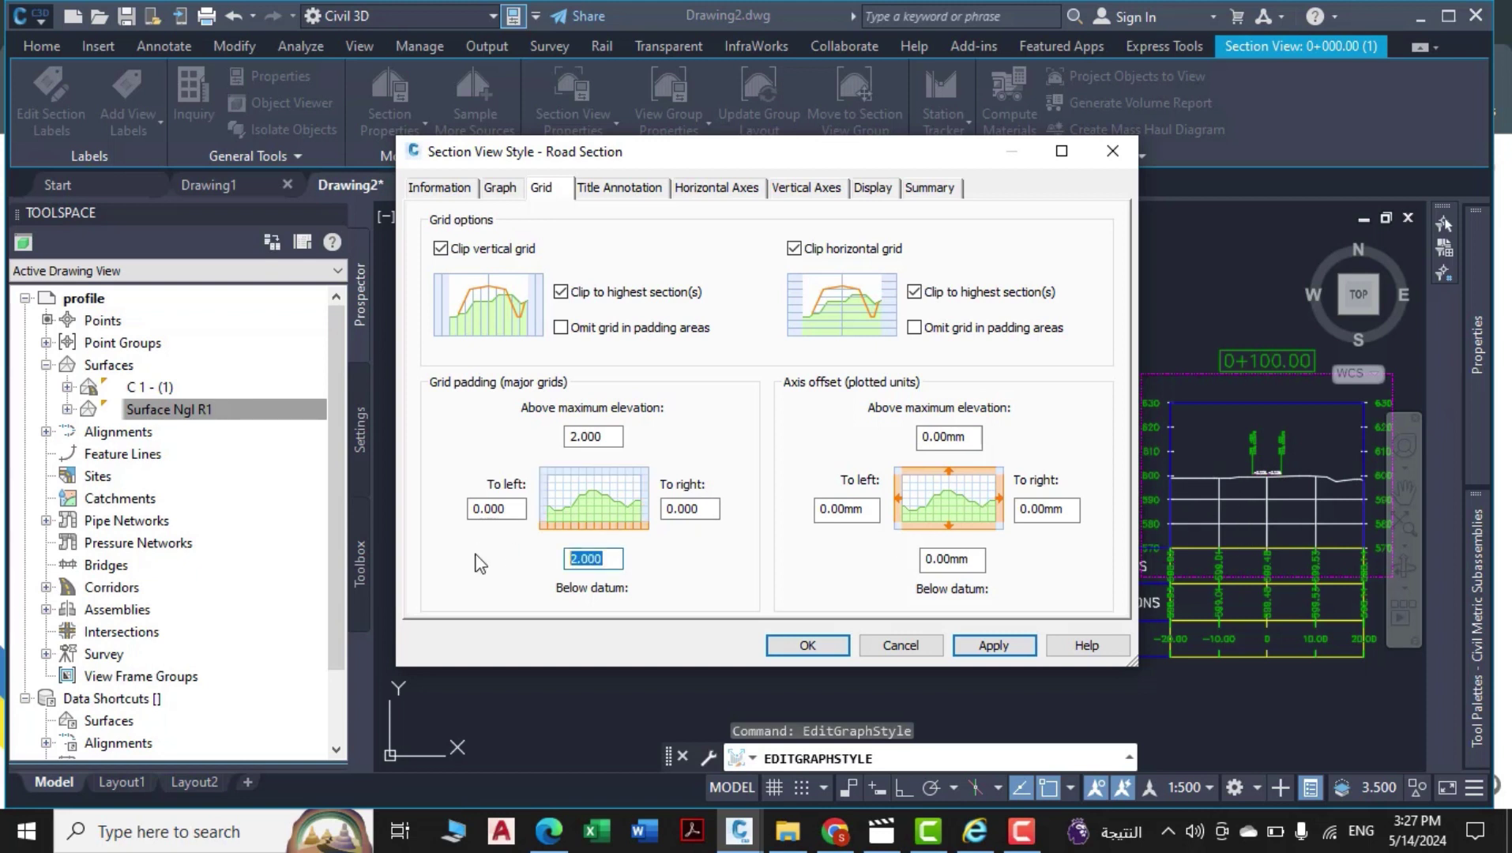
pyautogui.click(965, 641)
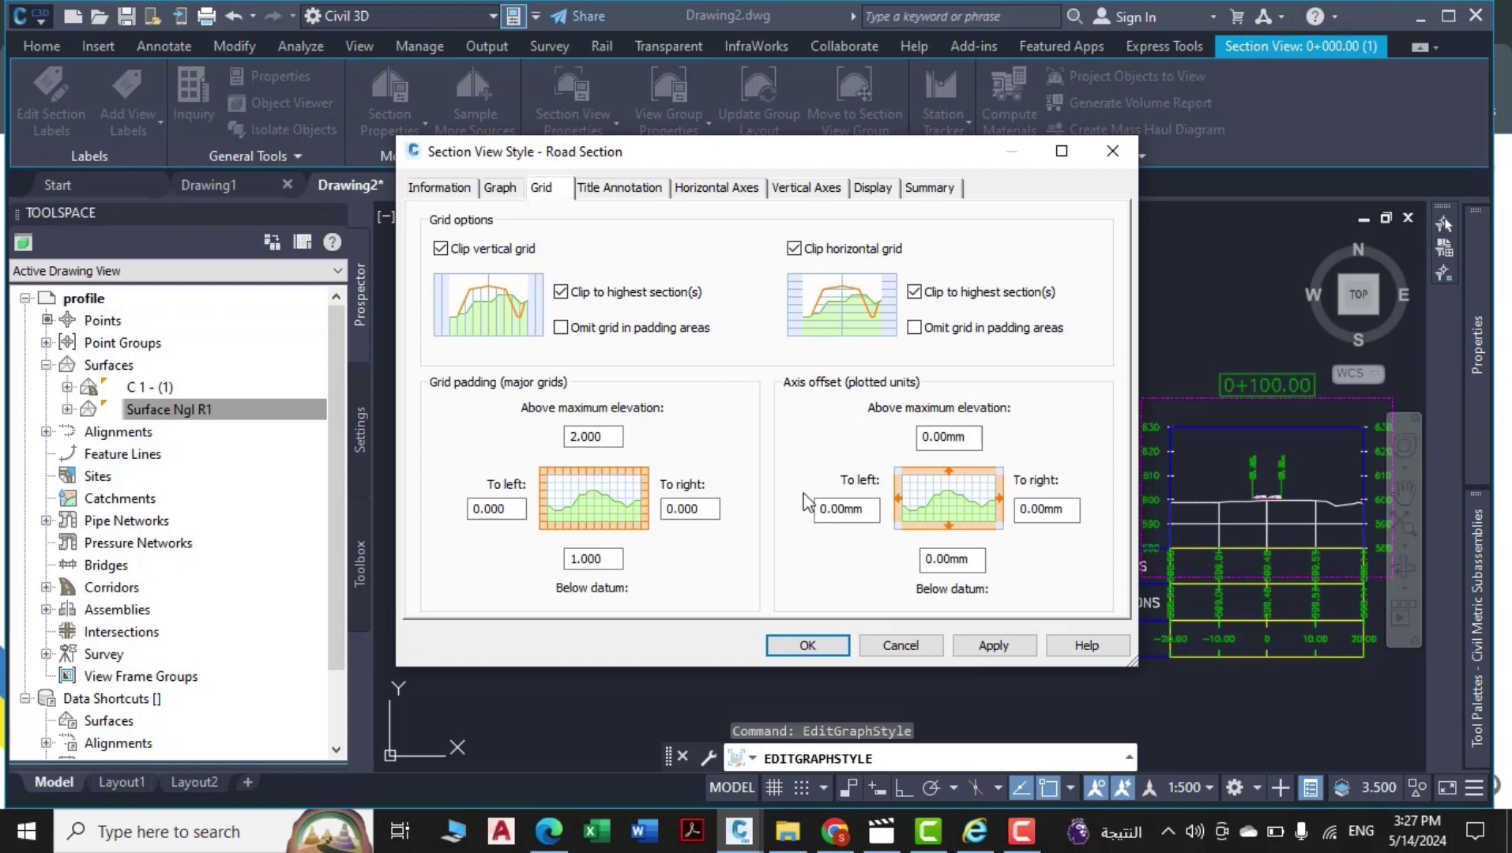
# Format the section view station text in the graph view title as bold and White.
pyautogui.click(601, 195)
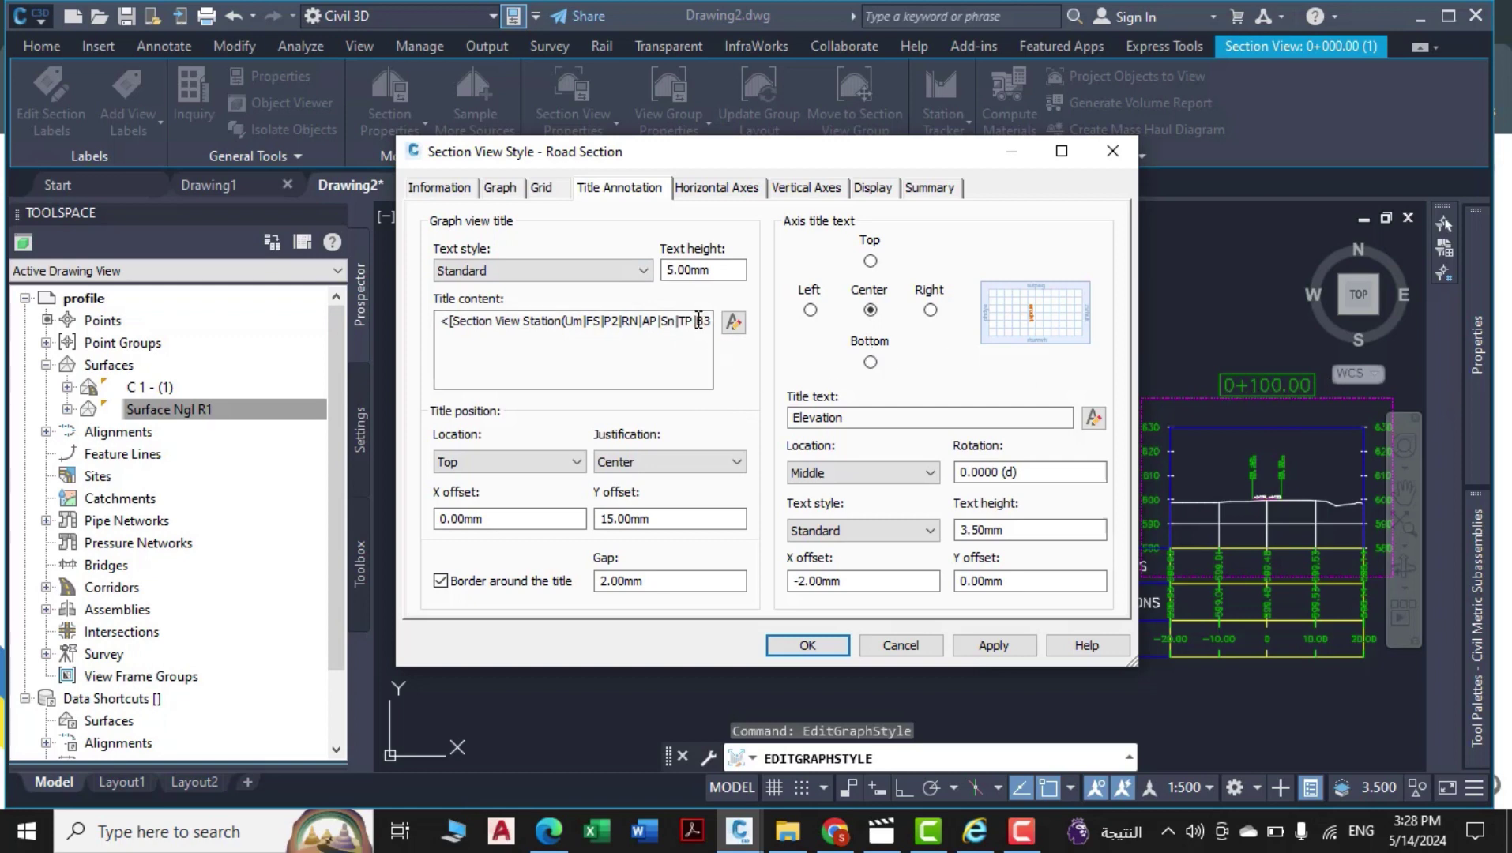
pyautogui.click(733, 321)
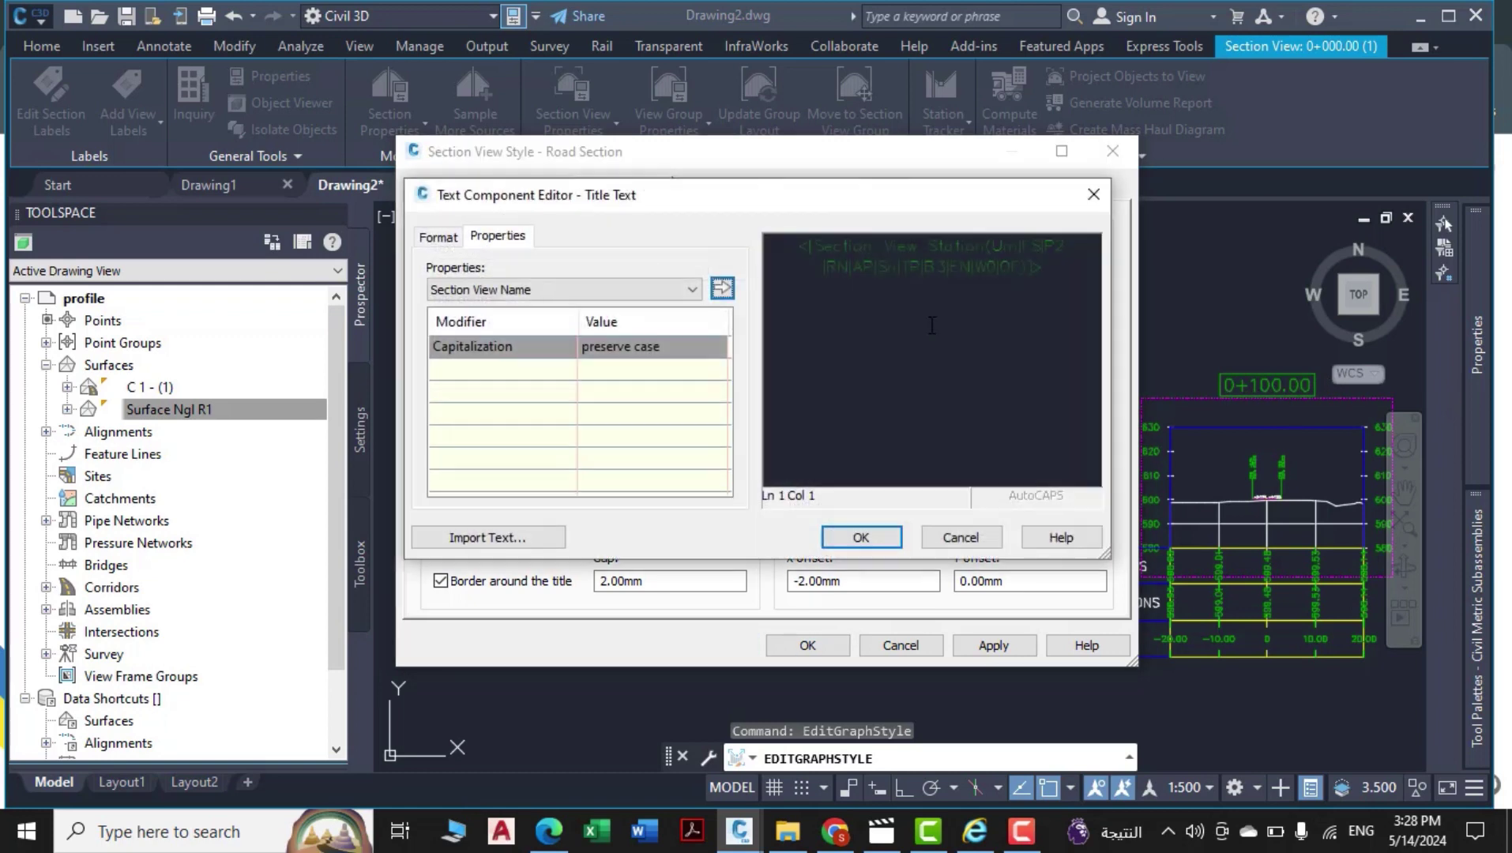
pyautogui.moveTo(1045, 273); pyautogui.dragTo(796, 241)
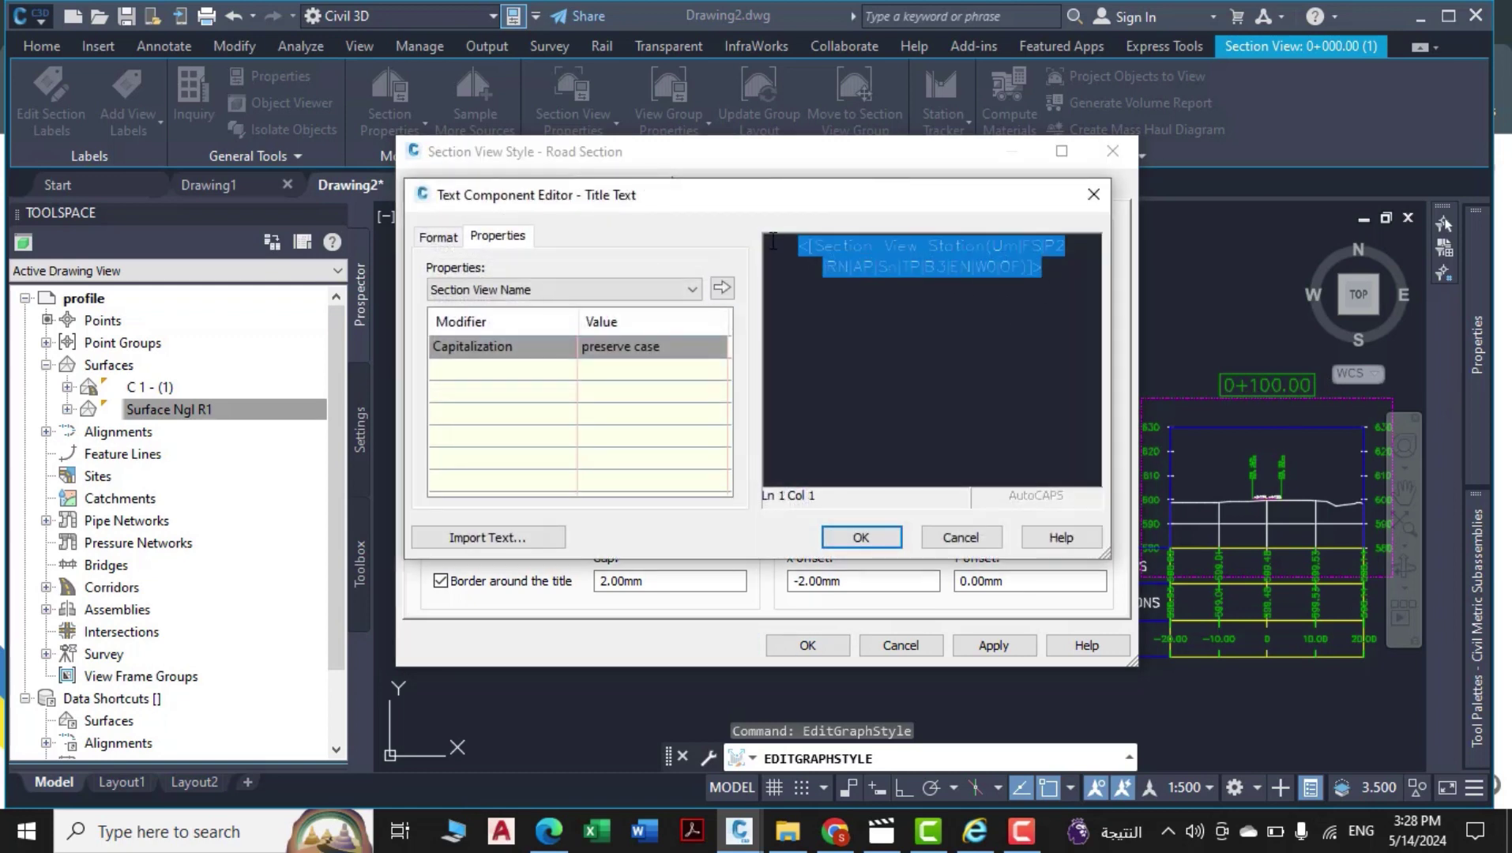
pyautogui.click(424, 236)
pyautogui.click(478, 427)
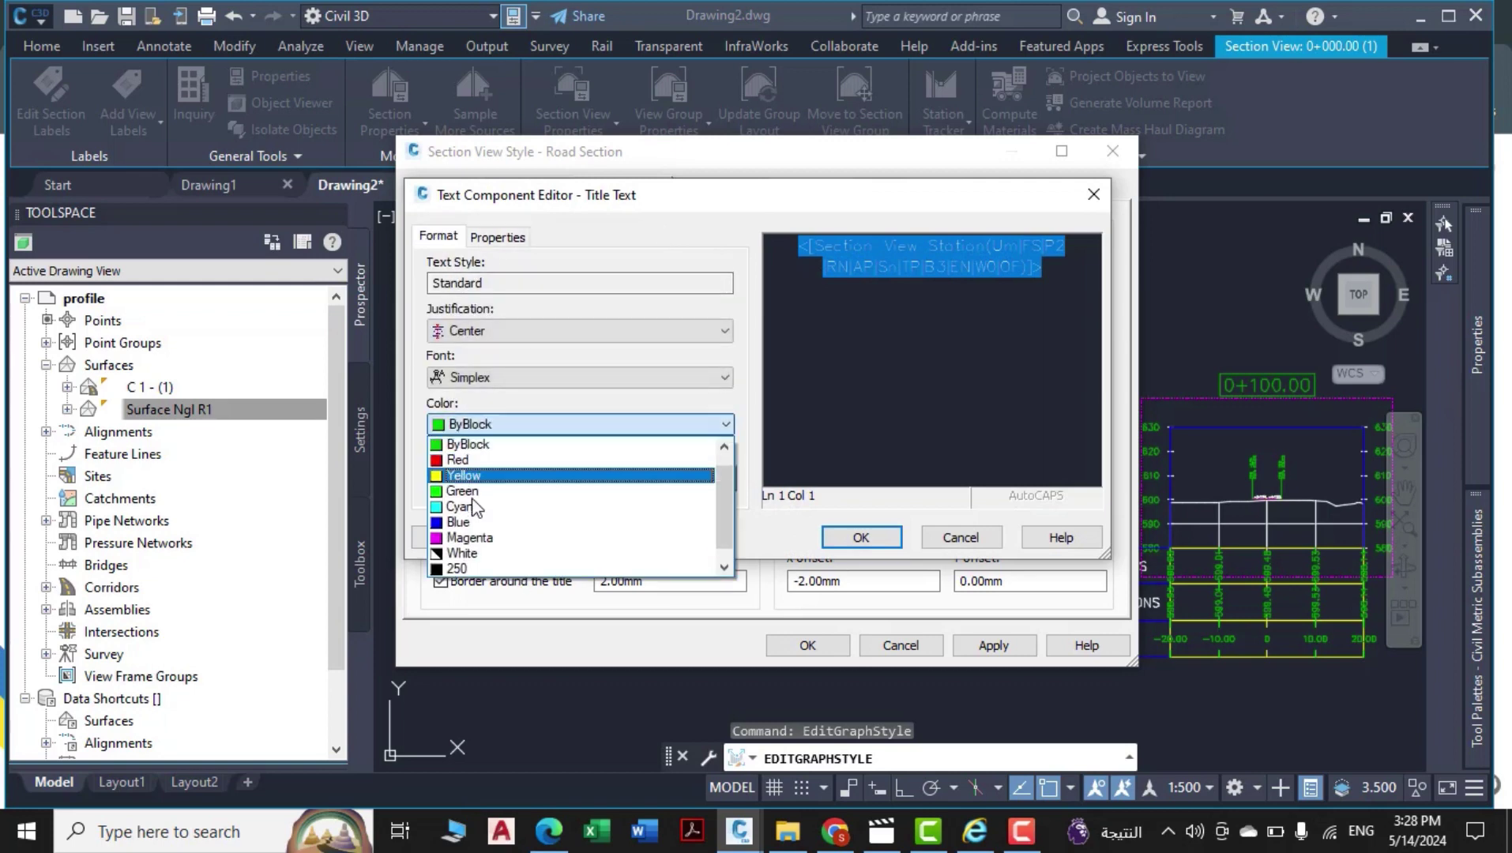
pyautogui.click(474, 553)
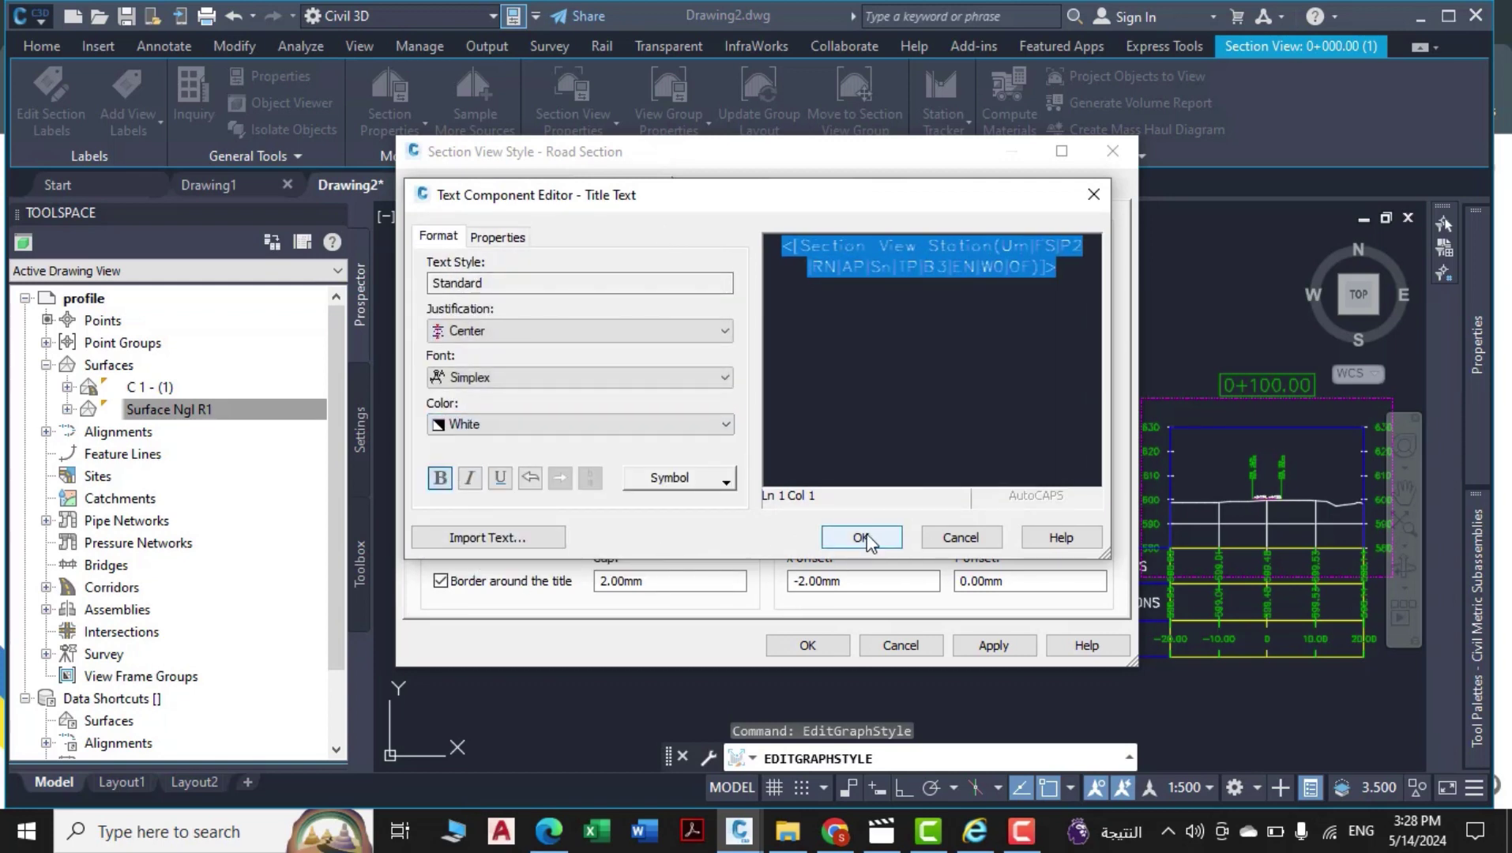
pyautogui.click(864, 539)
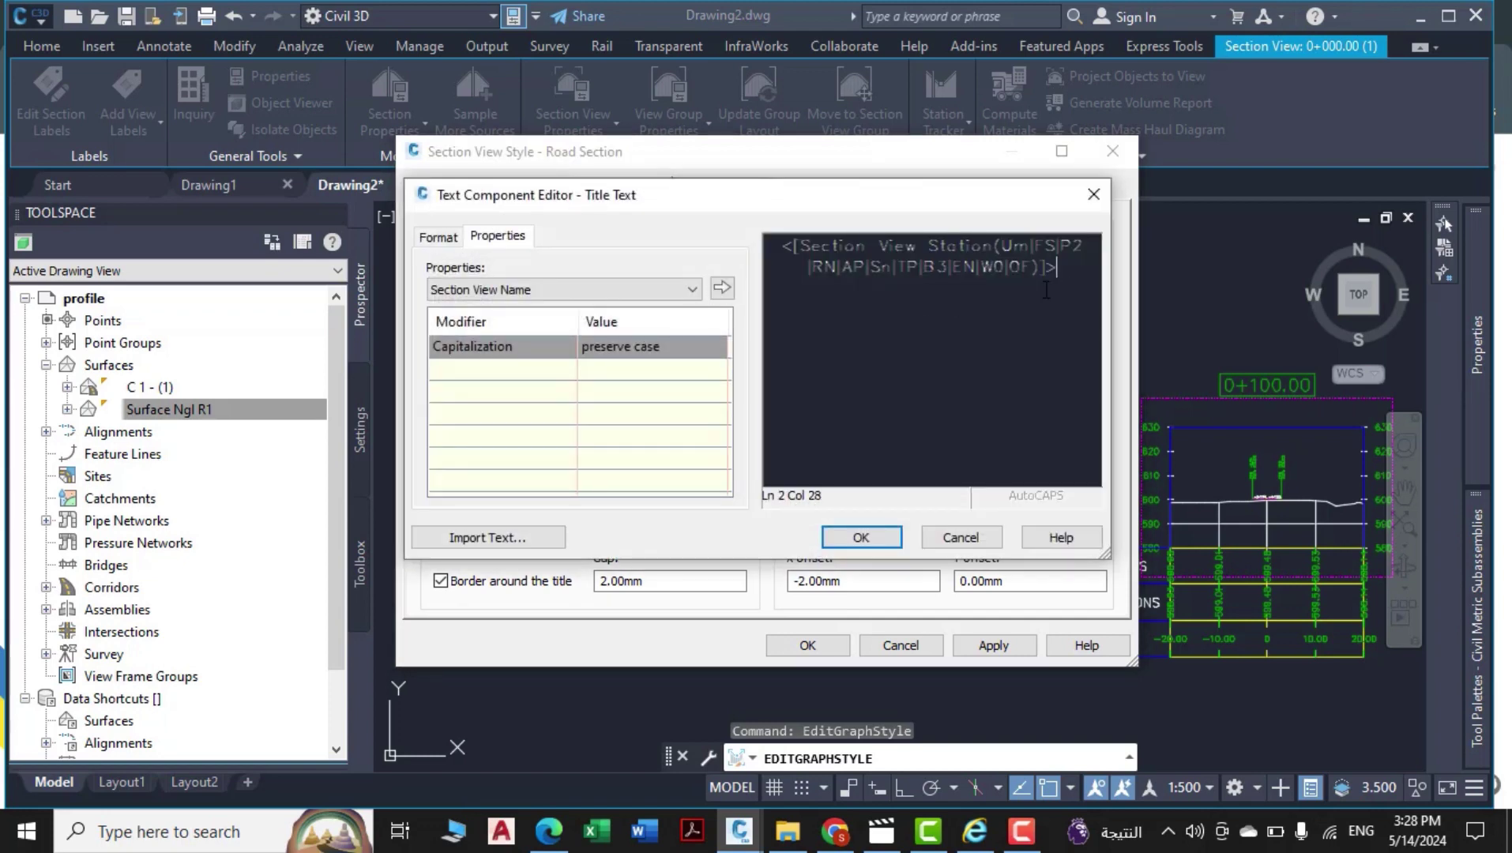
# Change the section view title text's font to Arial and apply the title formatting to the style.
pyautogui.moveTo(1046, 290); pyautogui.dragTo(783, 225)
pyautogui.click(421, 236)
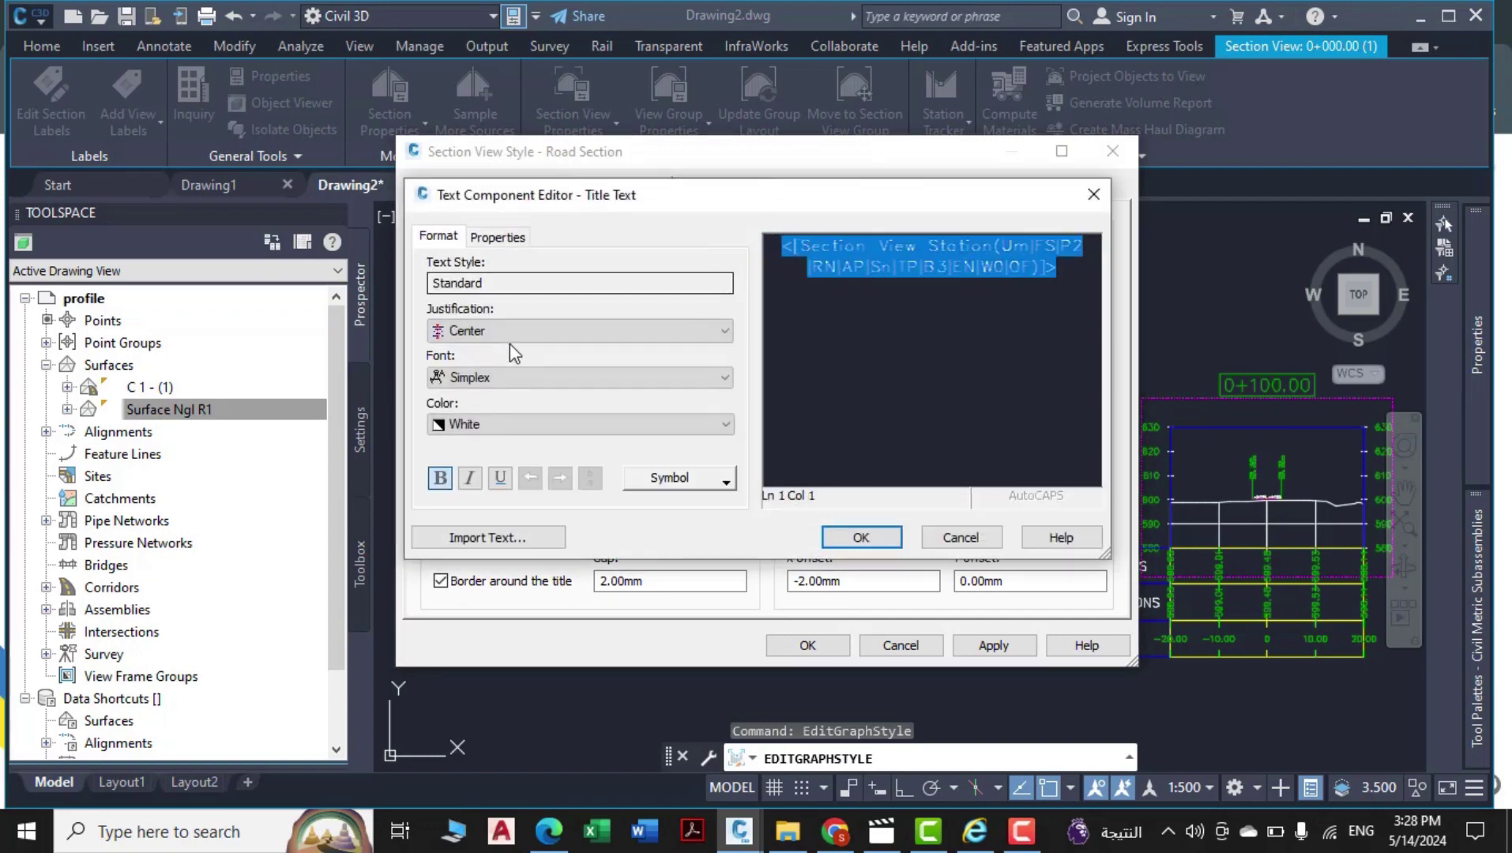
pyautogui.click(511, 374)
pyautogui.scroll(-3, 510, 443)
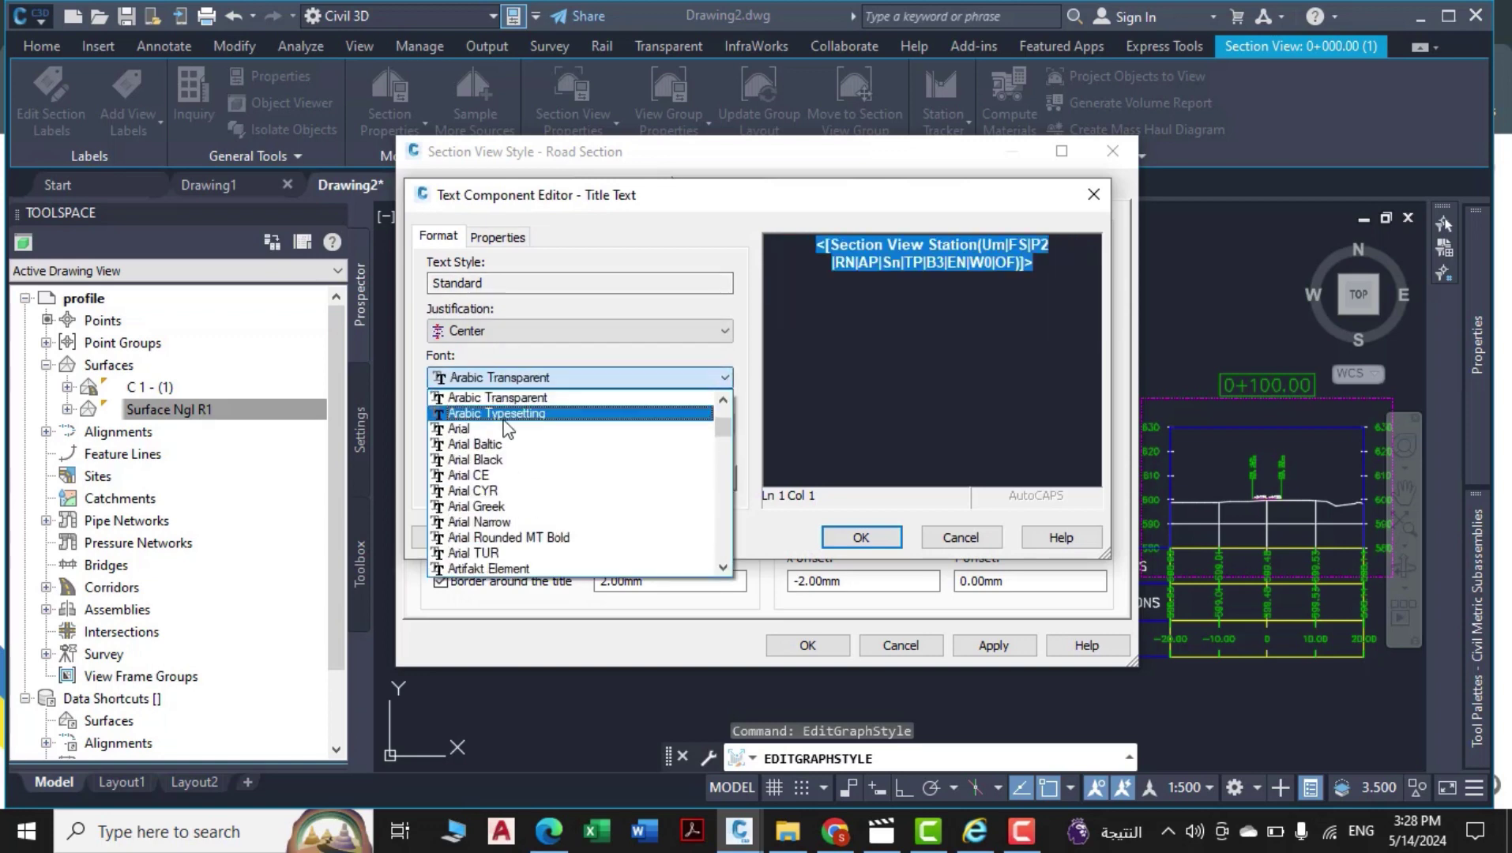
pyautogui.click(503, 446)
pyautogui.click(858, 538)
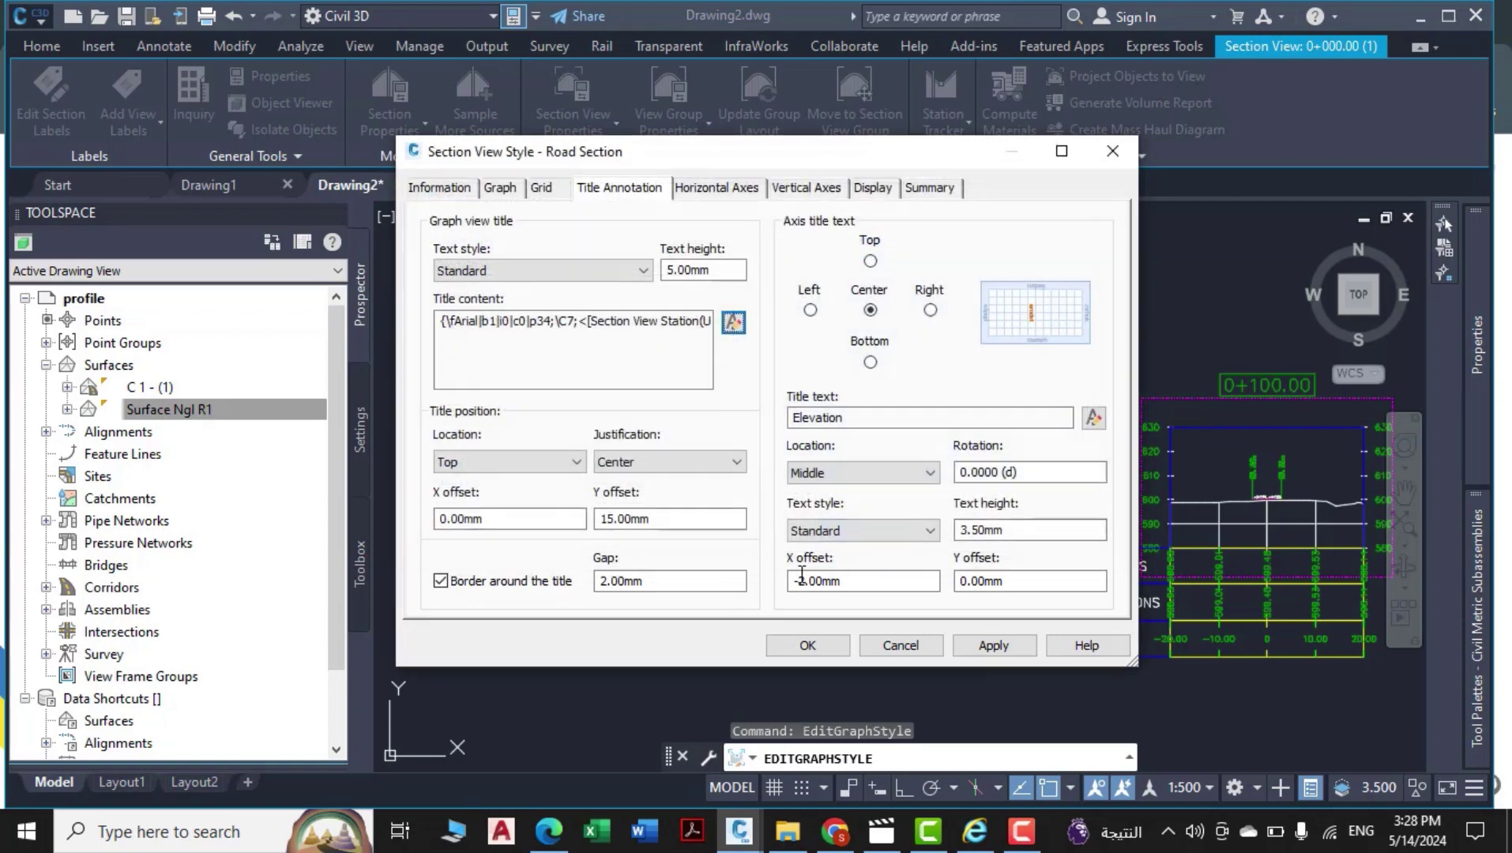
pyautogui.click(1008, 646)
pyautogui.click(1010, 648)
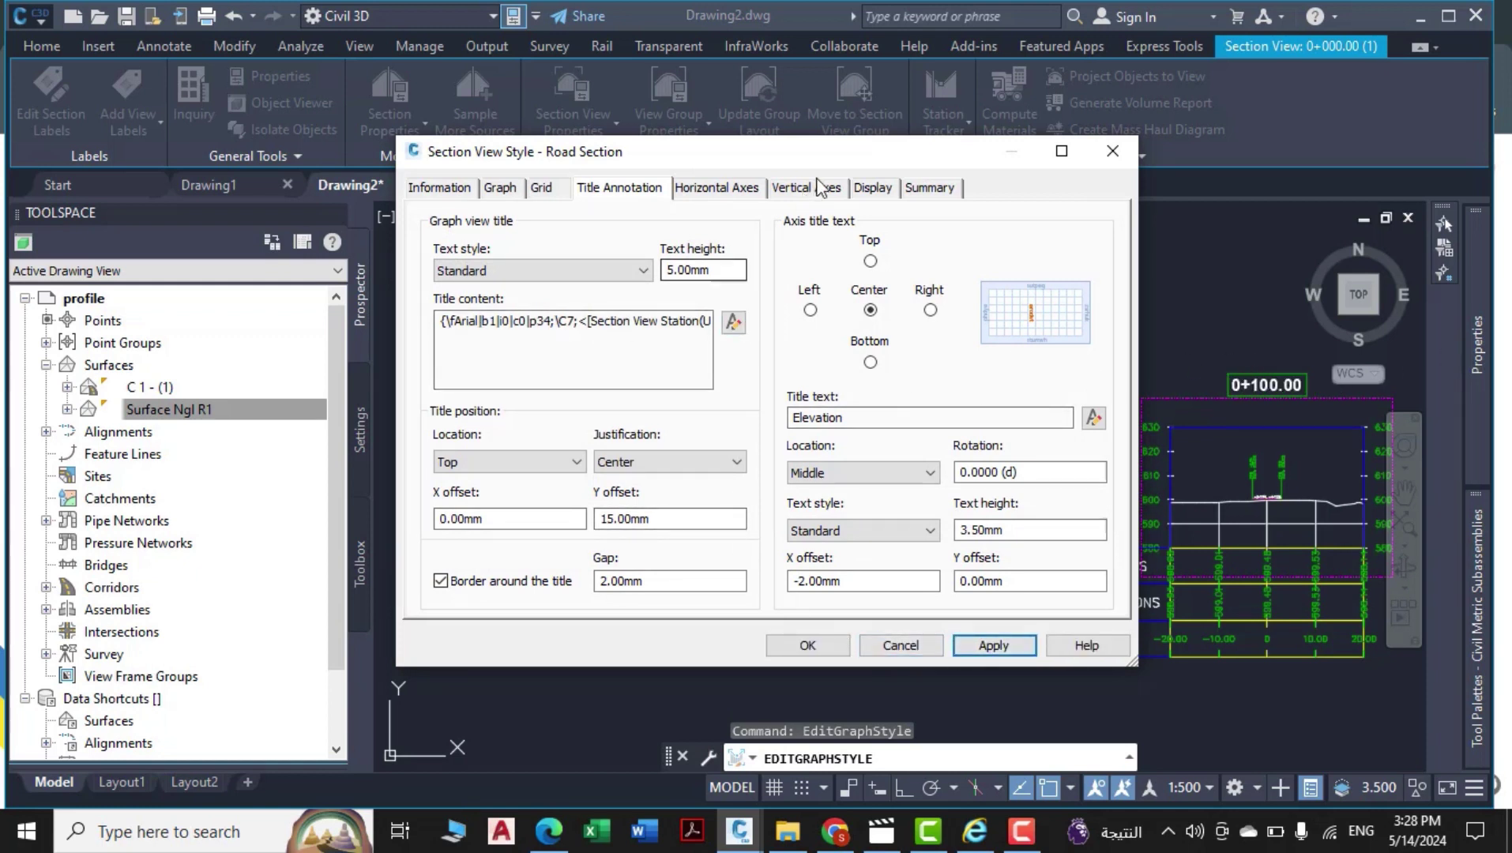
# Set the Graph Title component's colour to white in the Road Section style's display settings and apply it.
pyautogui.click(873, 189)
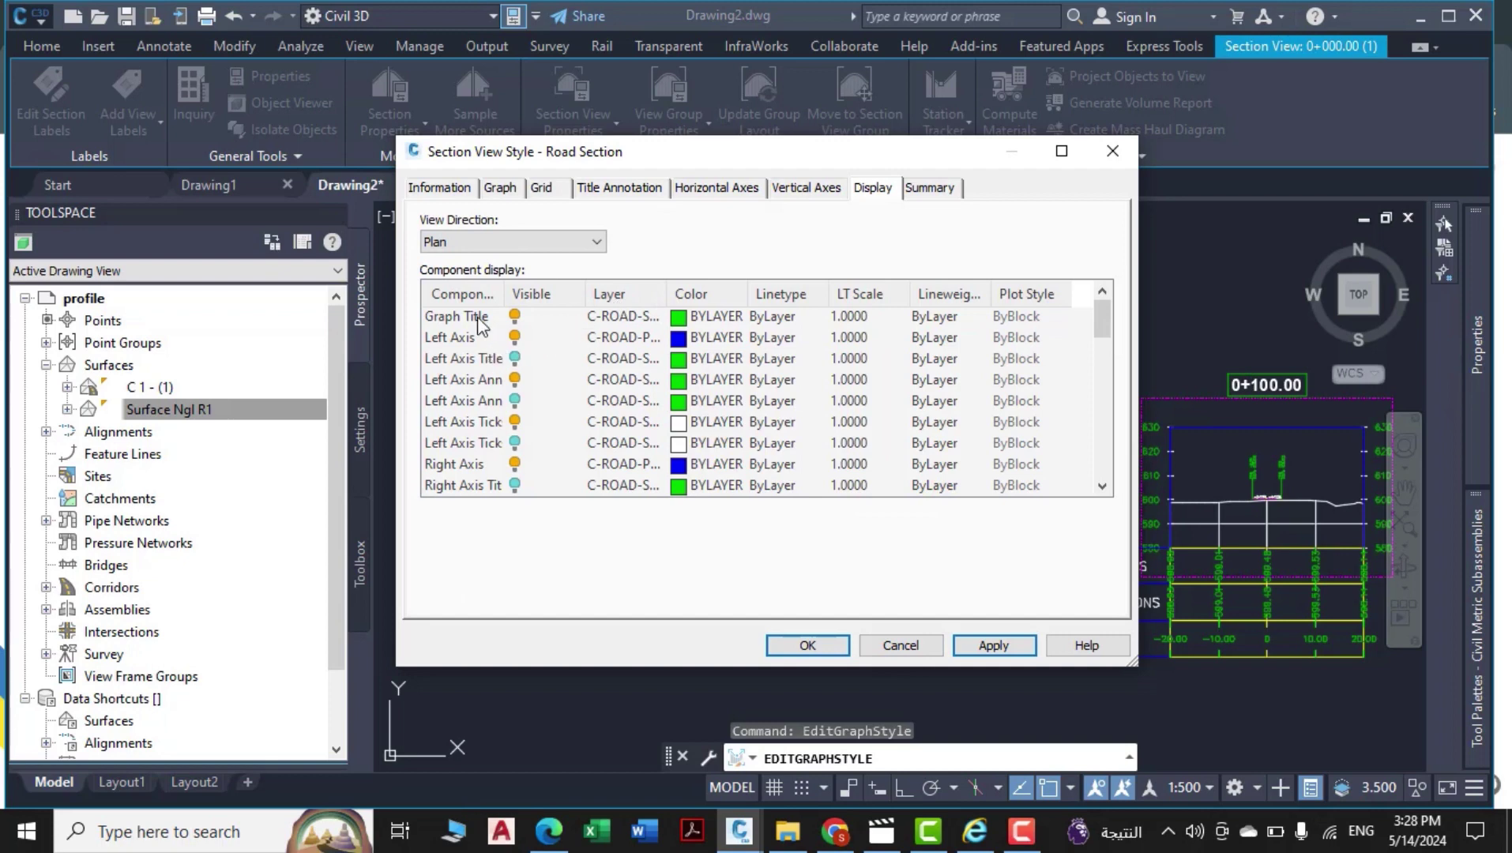
pyautogui.click(678, 318)
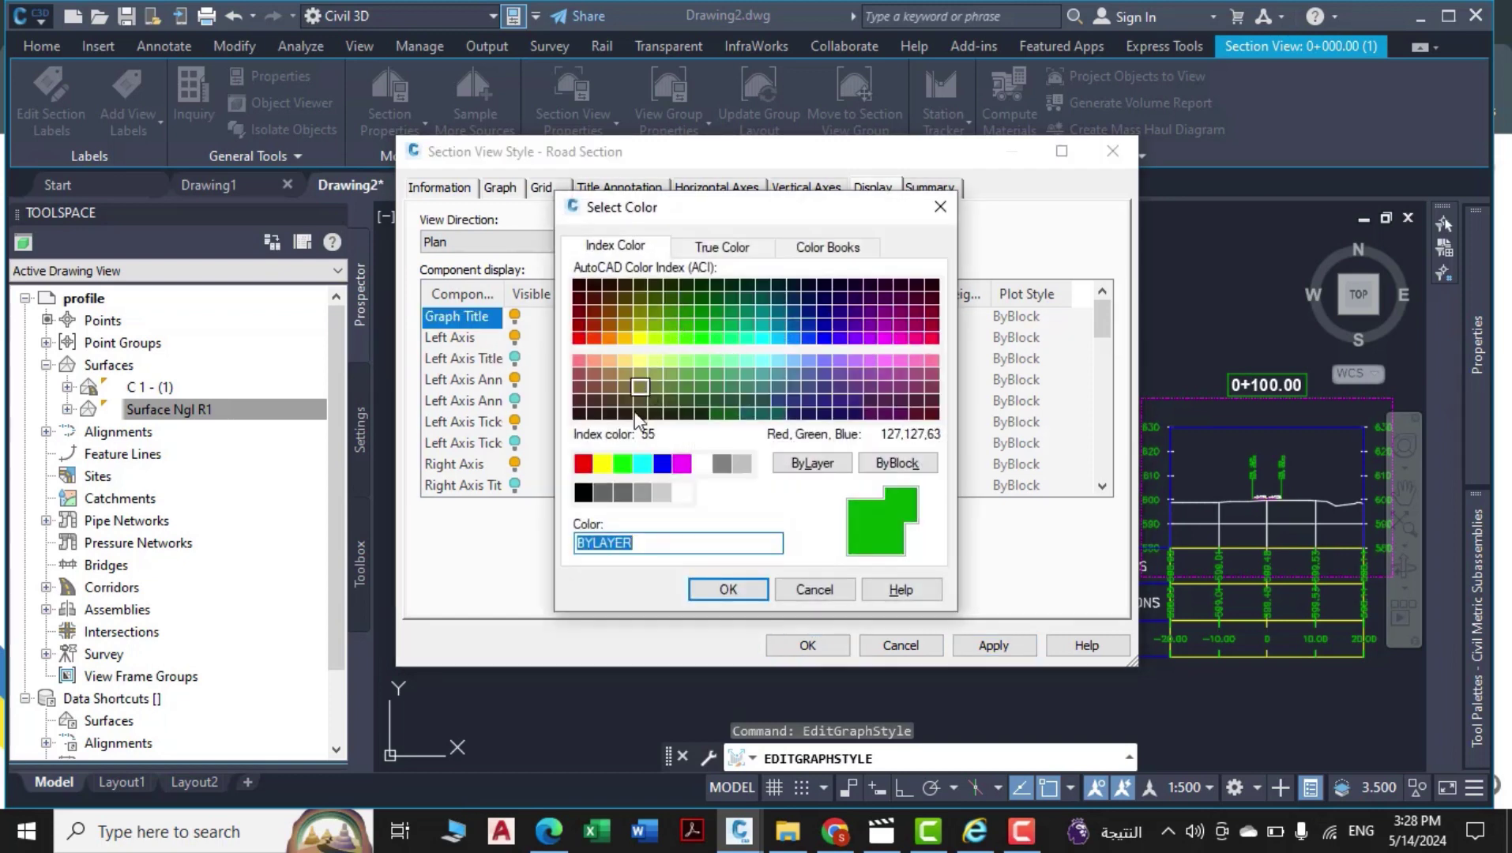
pyautogui.click(702, 463)
pyautogui.click(724, 590)
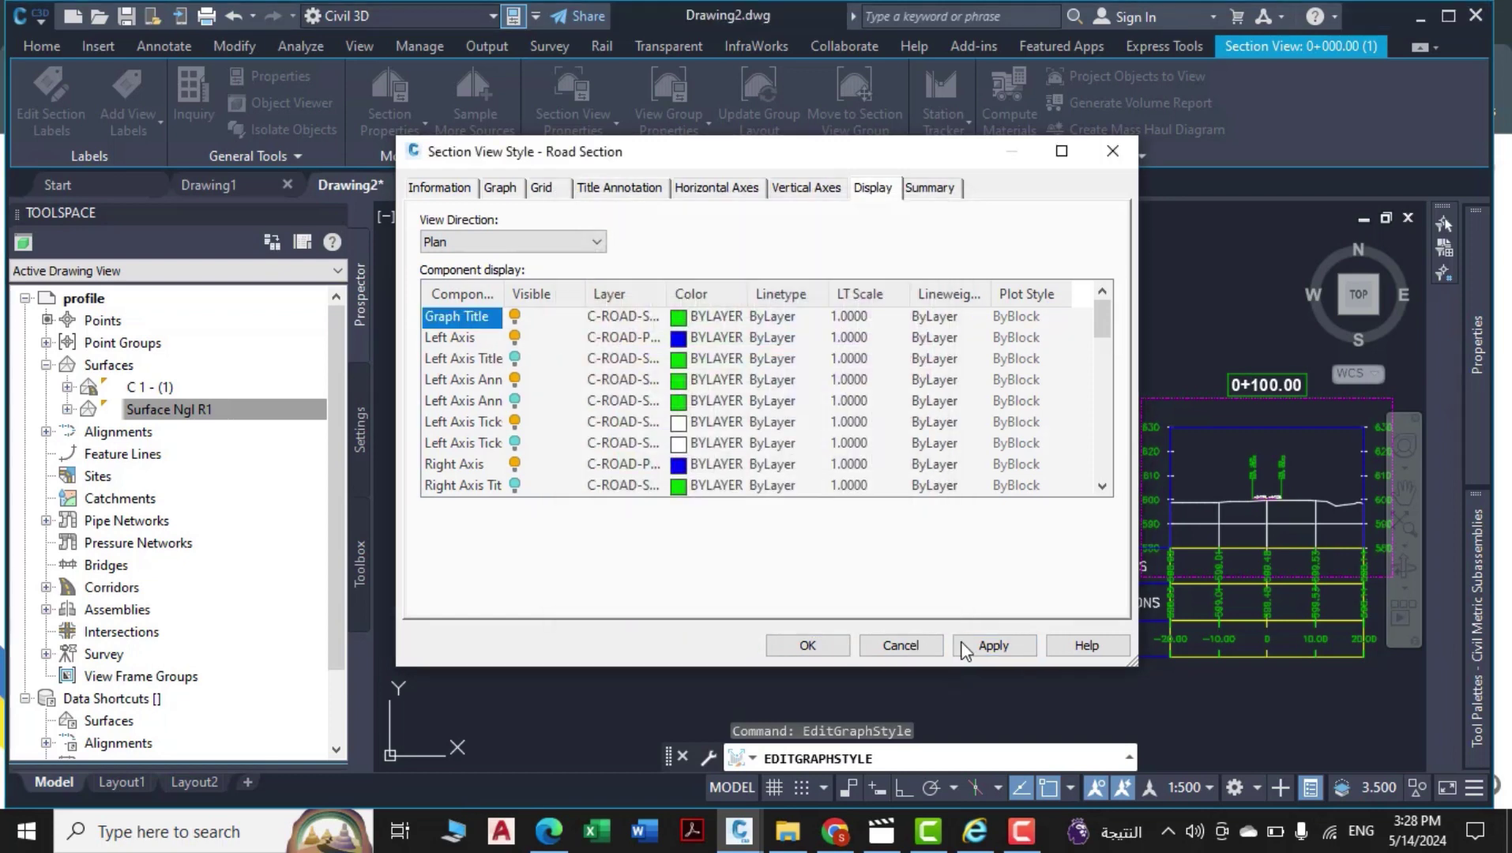
pyautogui.click(993, 645)
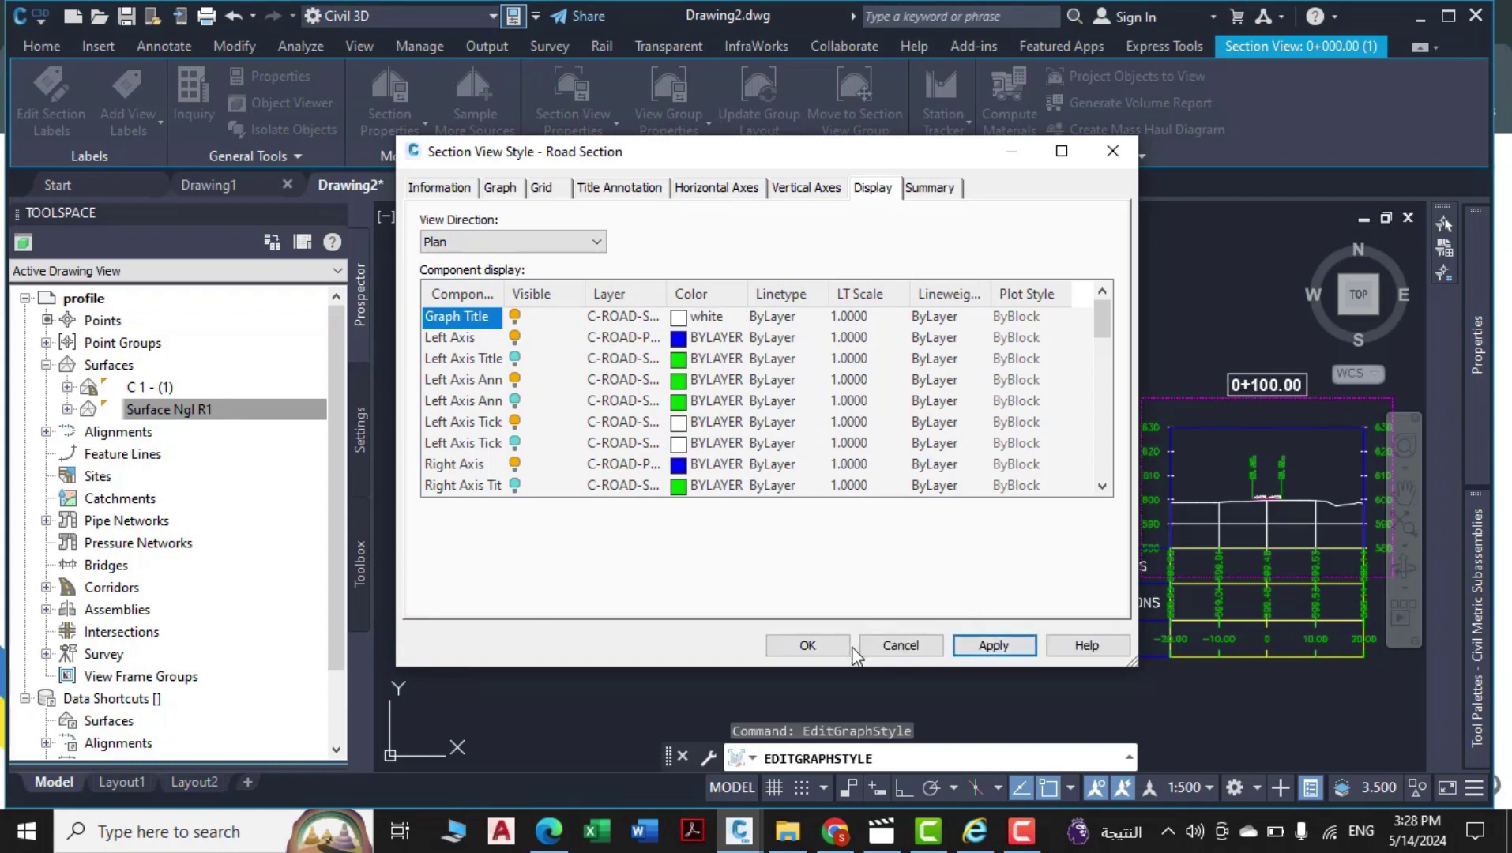
# Change the font of the right vertical axis's major tick label text to Arial.
pyautogui.click(716, 188)
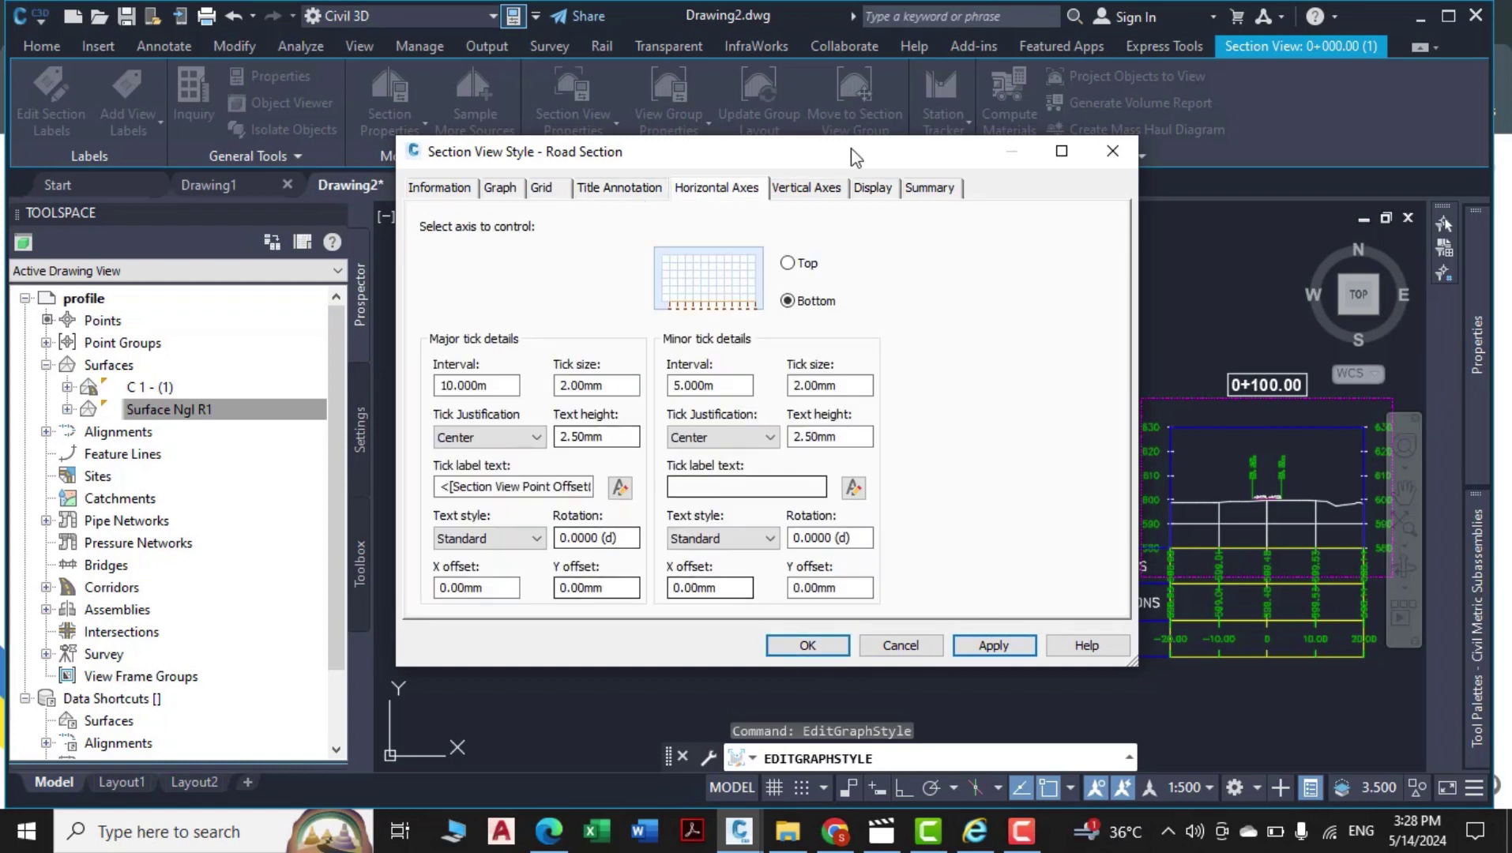
pyautogui.click(796, 265)
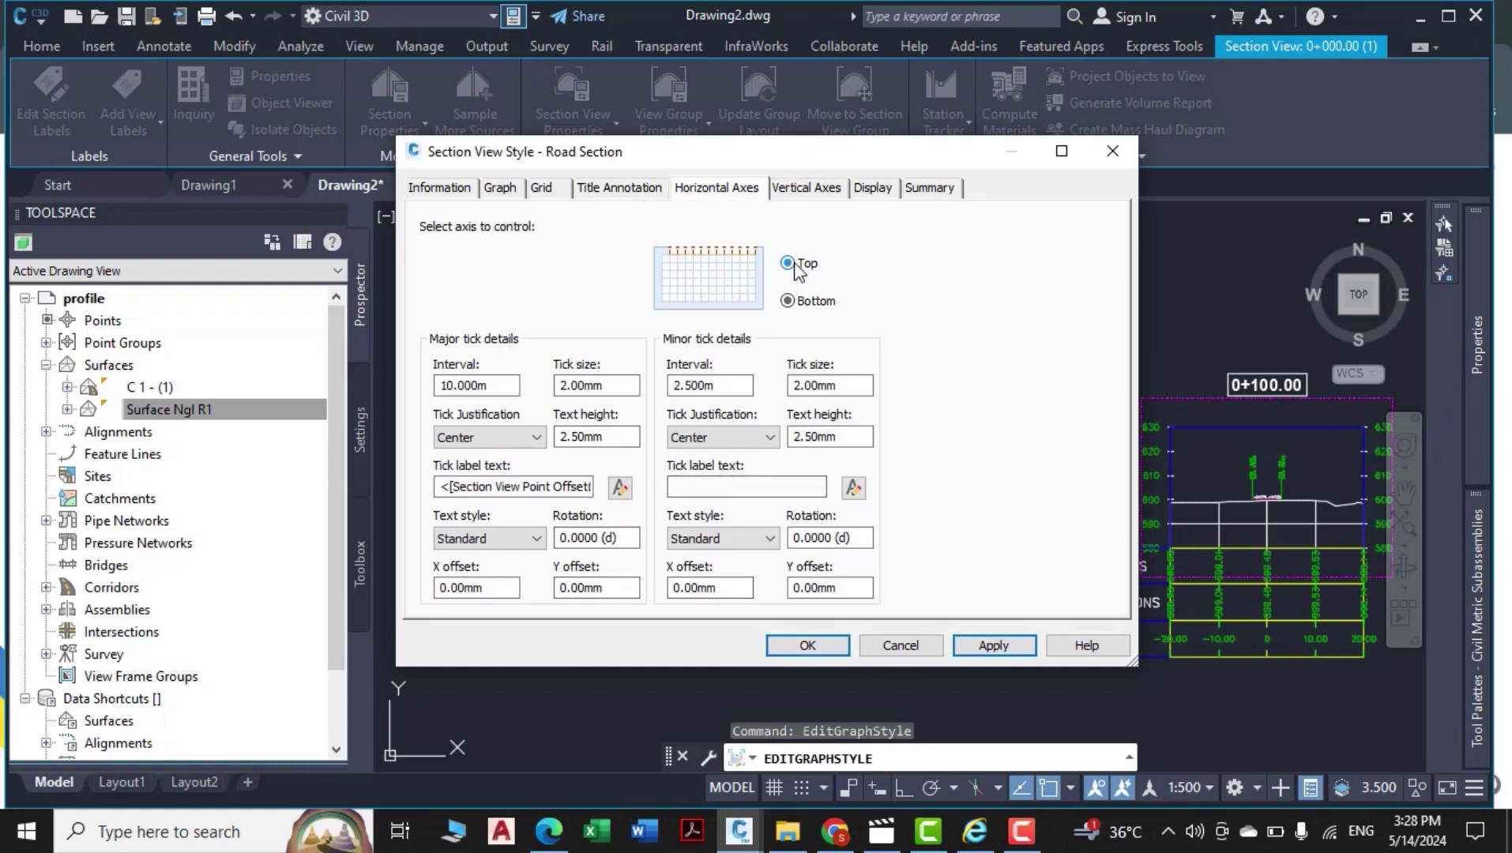
pyautogui.click(800, 195)
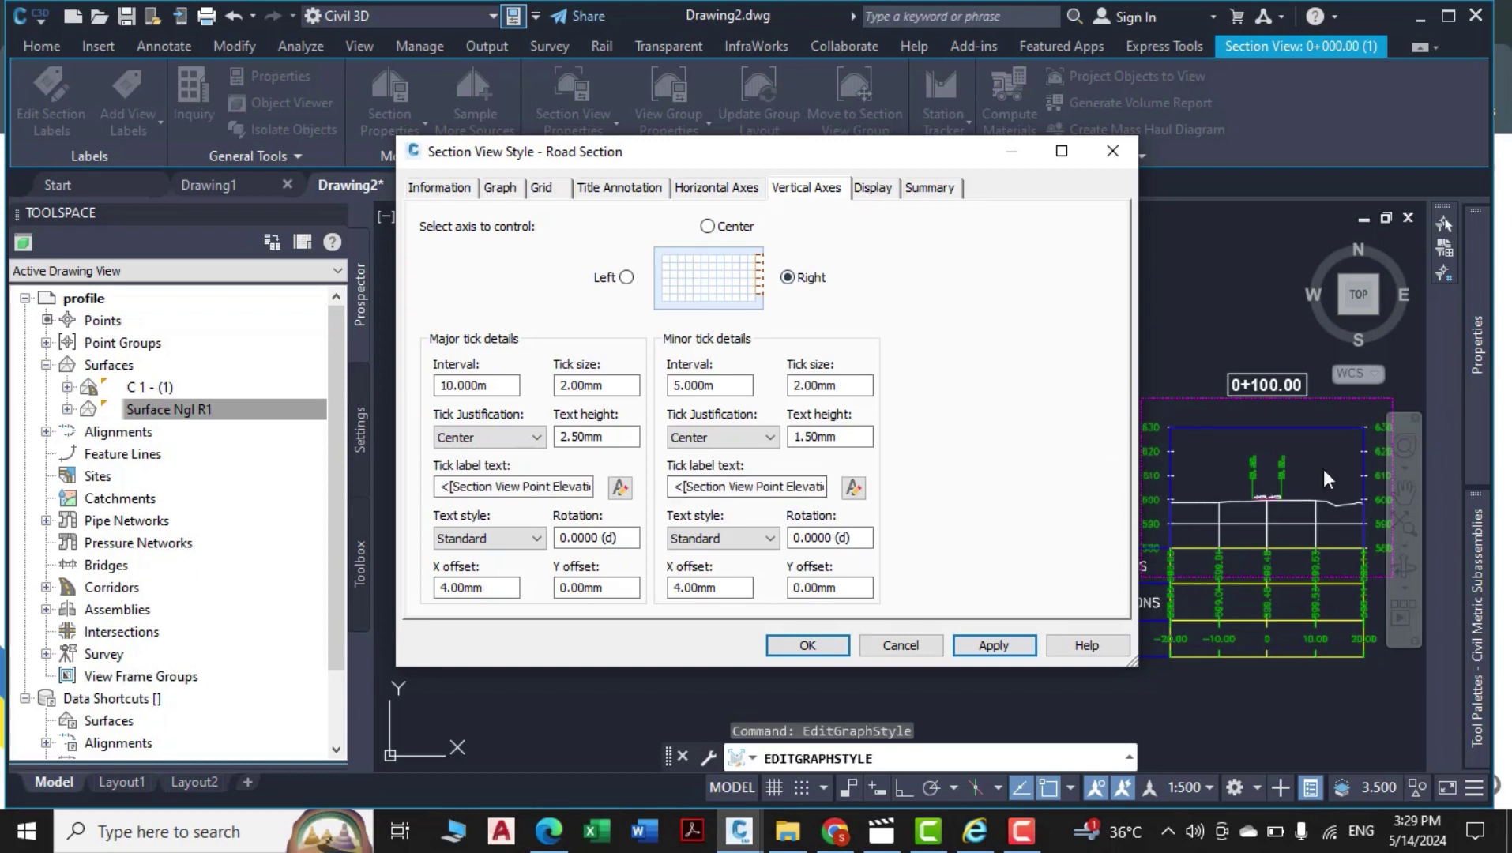
pyautogui.click(615, 494)
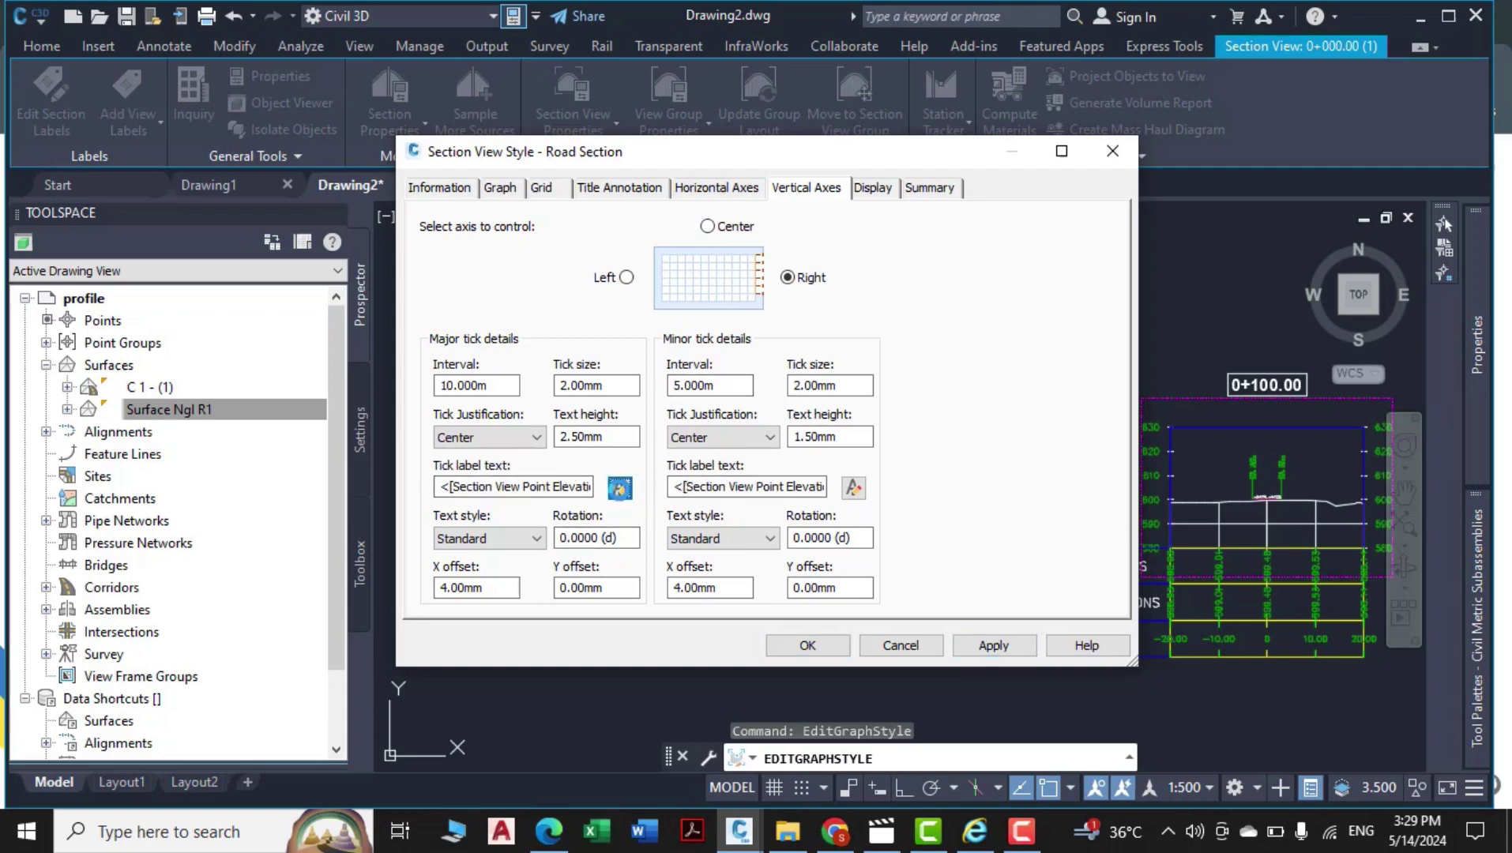
pyautogui.moveTo(983, 308); pyautogui.dragTo(737, 230)
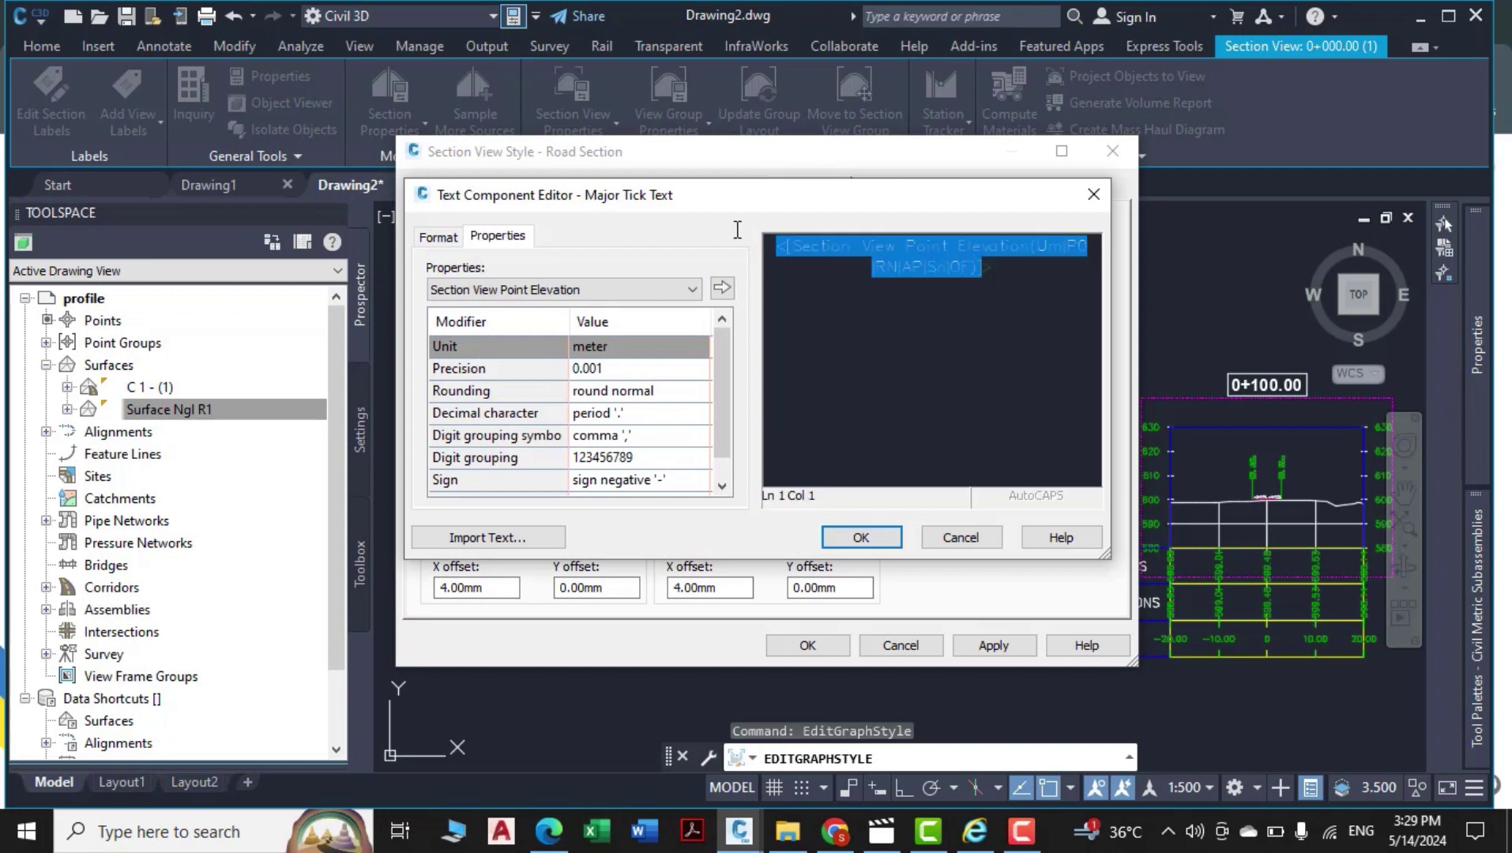
pyautogui.click(449, 238)
pyautogui.click(517, 332)
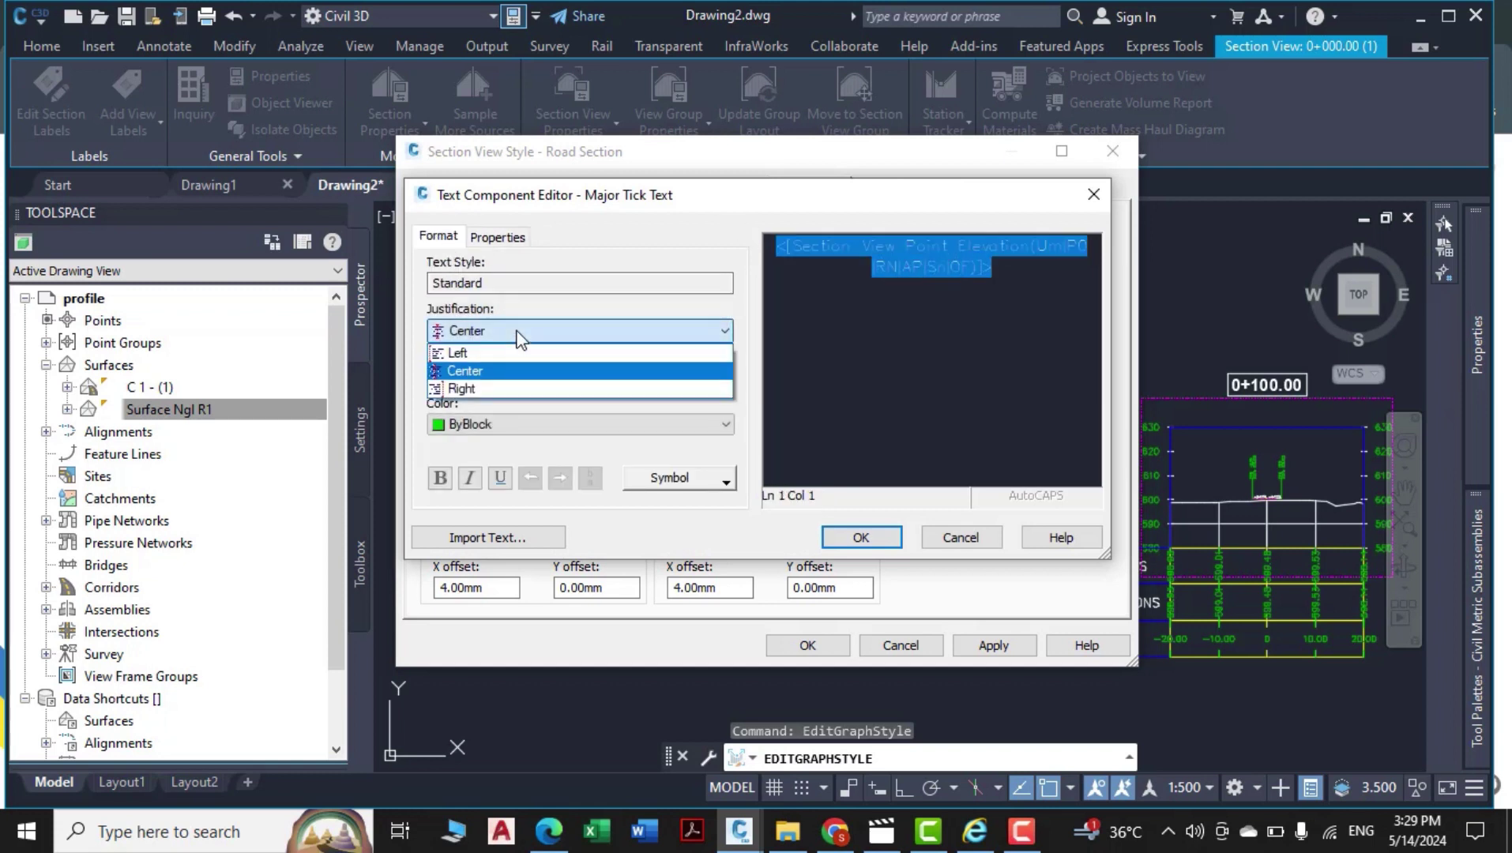
pyautogui.click(515, 355)
pyautogui.click(491, 378)
pyautogui.write('arent')
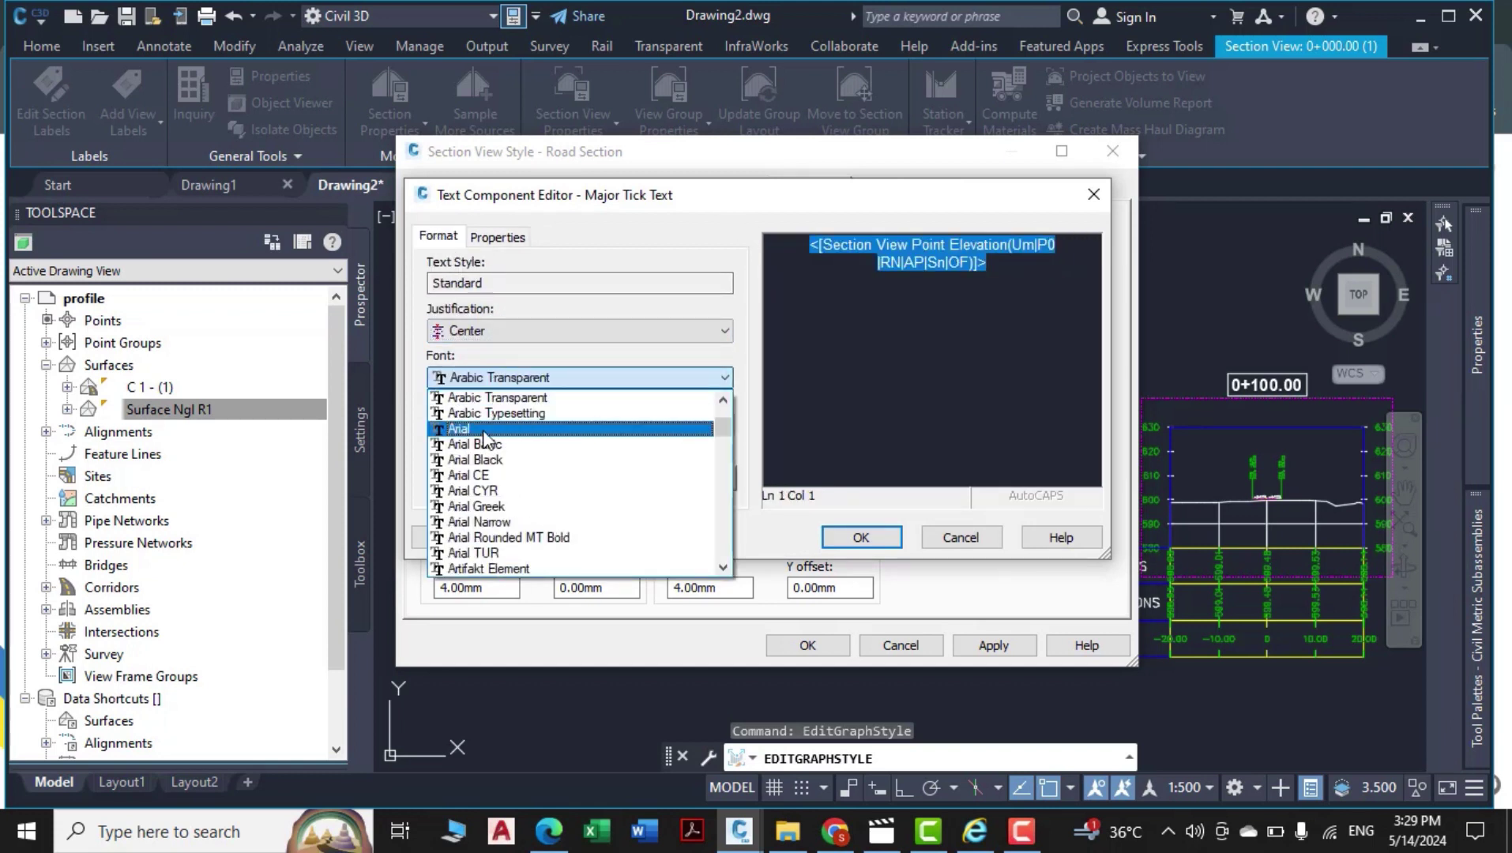
pyautogui.click(483, 432)
# Make the right axis's major tick label text White and bold, and apply it to the style.
pyautogui.click(505, 424)
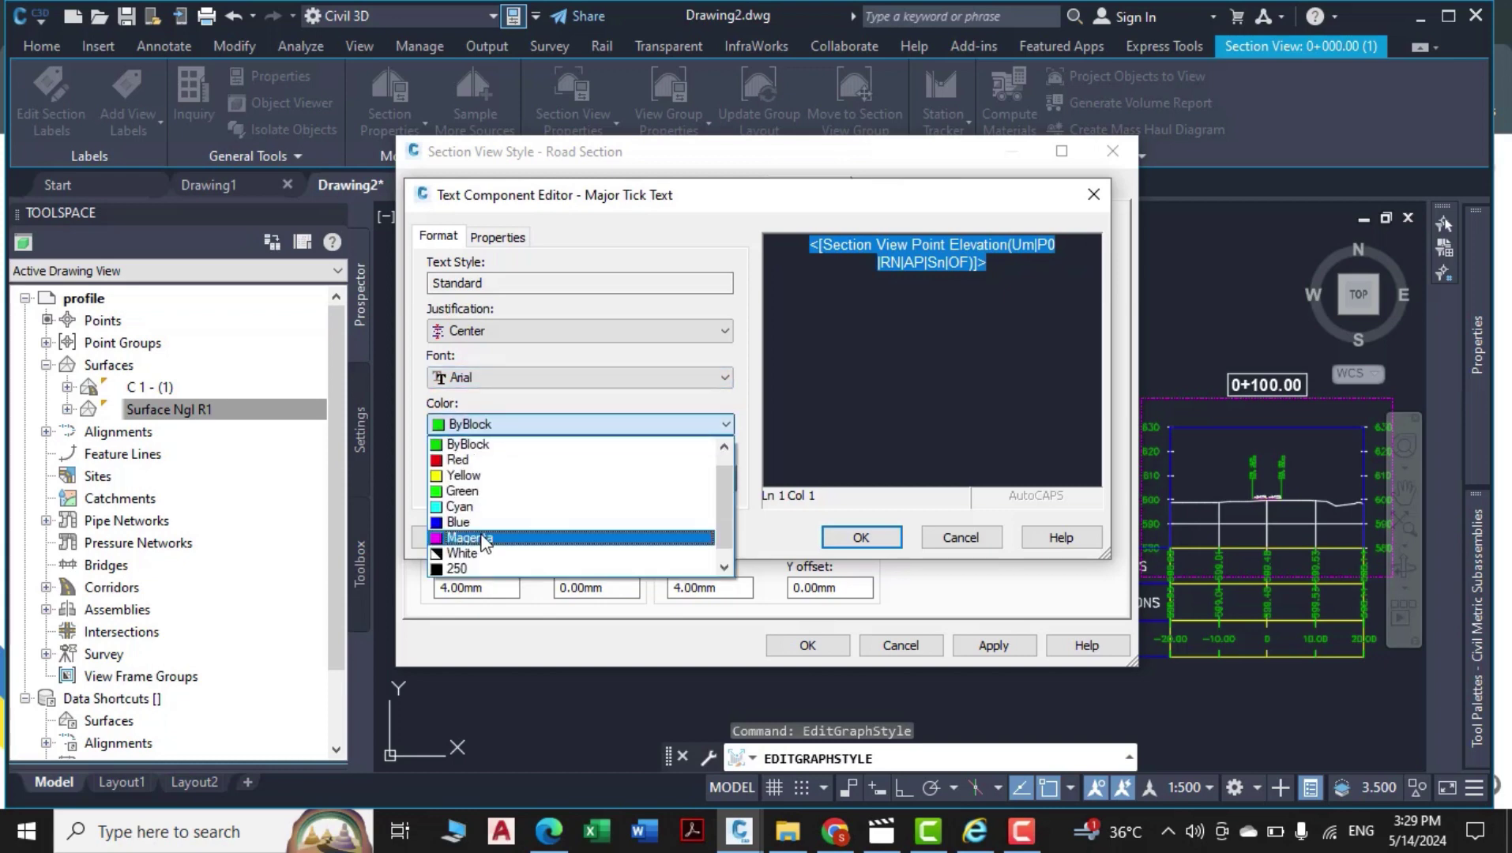
pyautogui.click(486, 570)
pyautogui.click(440, 477)
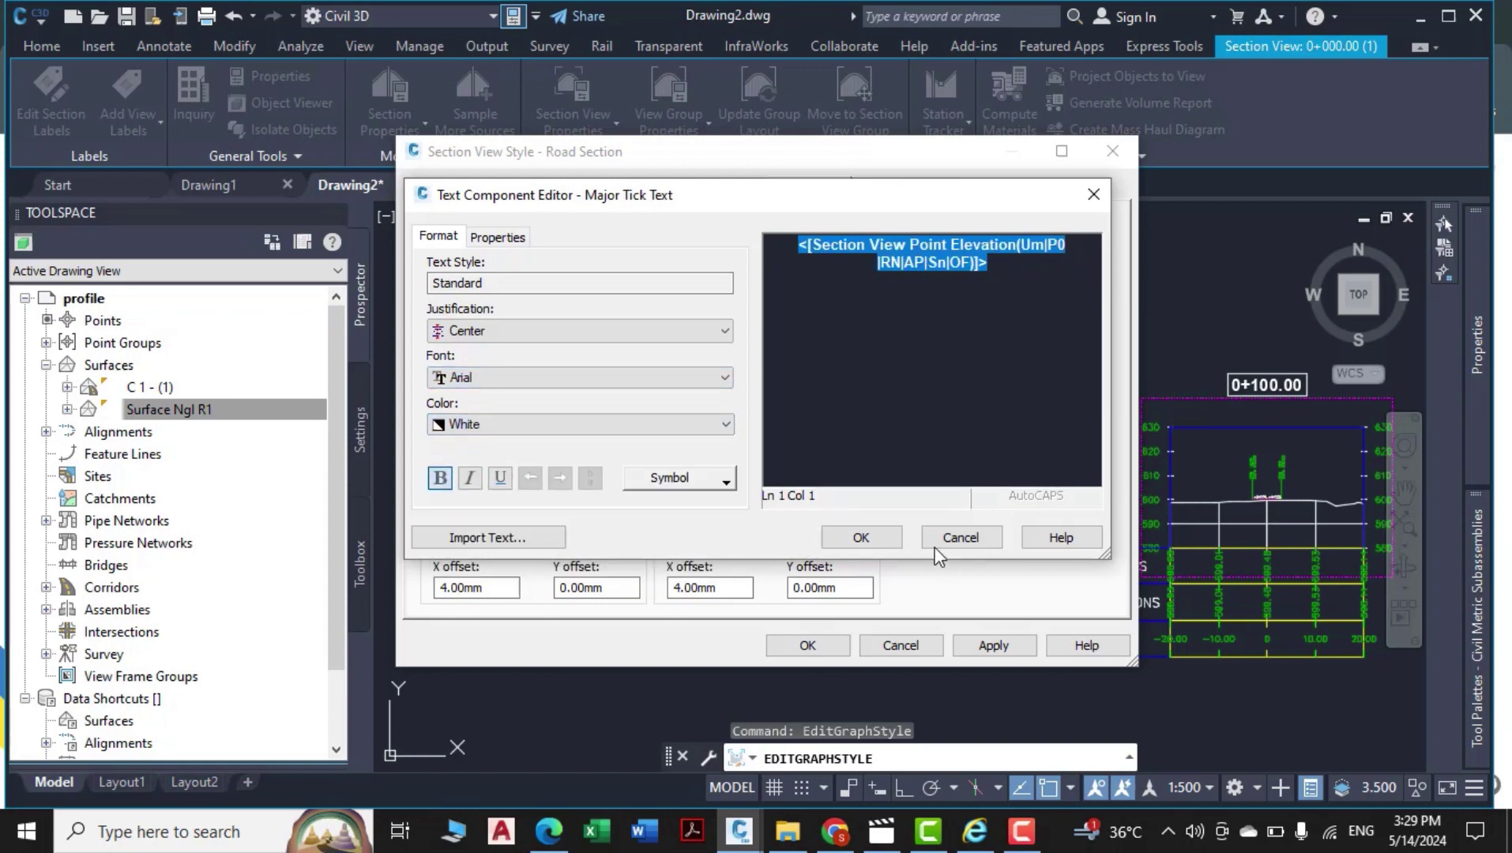
pyautogui.click(861, 537)
pyautogui.click(959, 641)
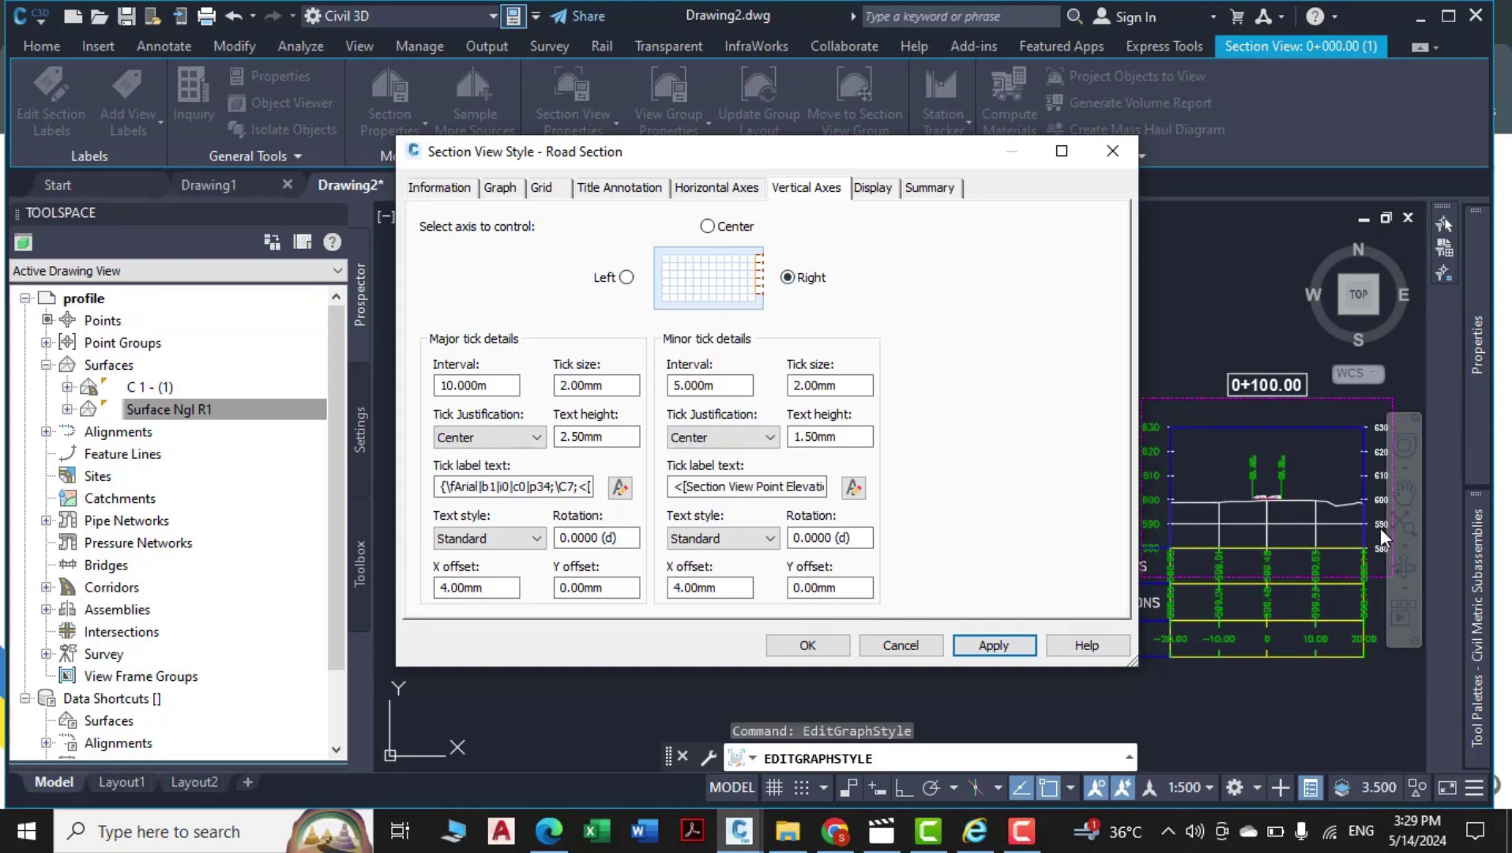
# Set the X offset of the right axis's major tick labels to 2.00 mm, apply it and close the style.
pyautogui.moveTo(483, 588); pyautogui.dragTo(449, 589)
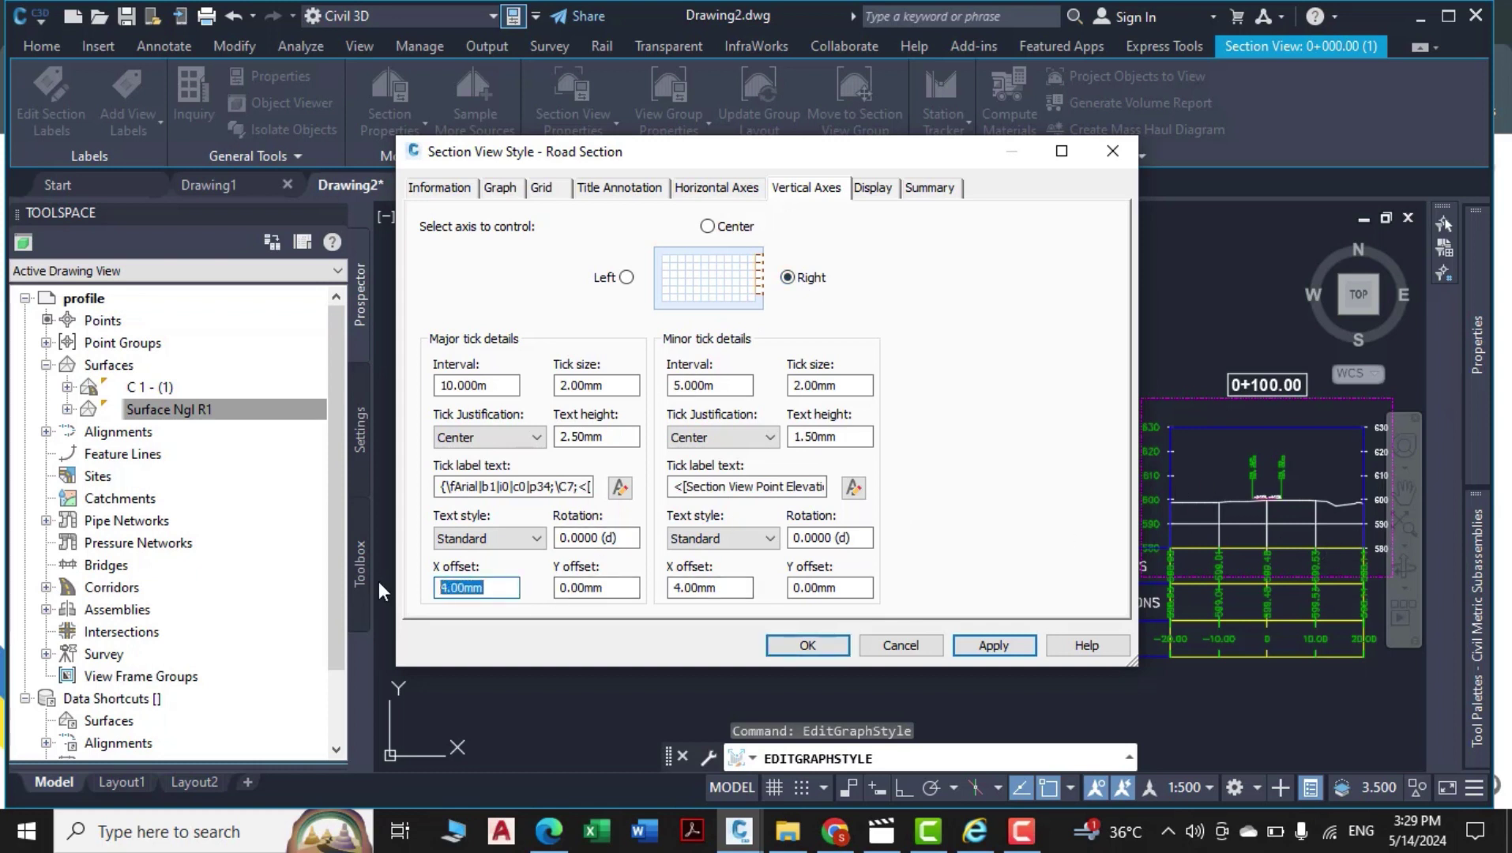
pyautogui.write('2')
pyautogui.click(967, 646)
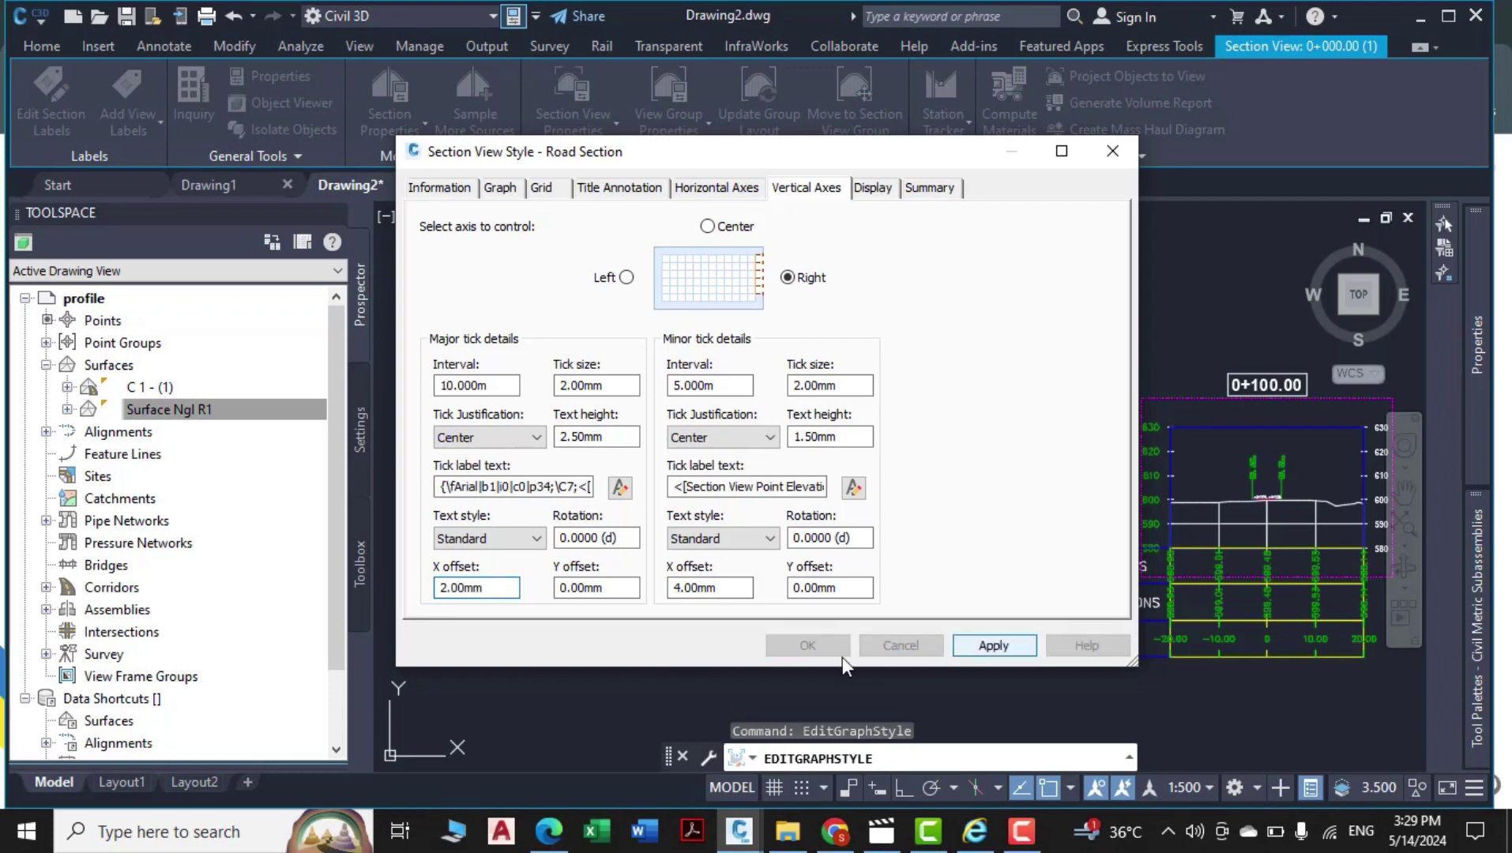
pyautogui.click(882, 646)
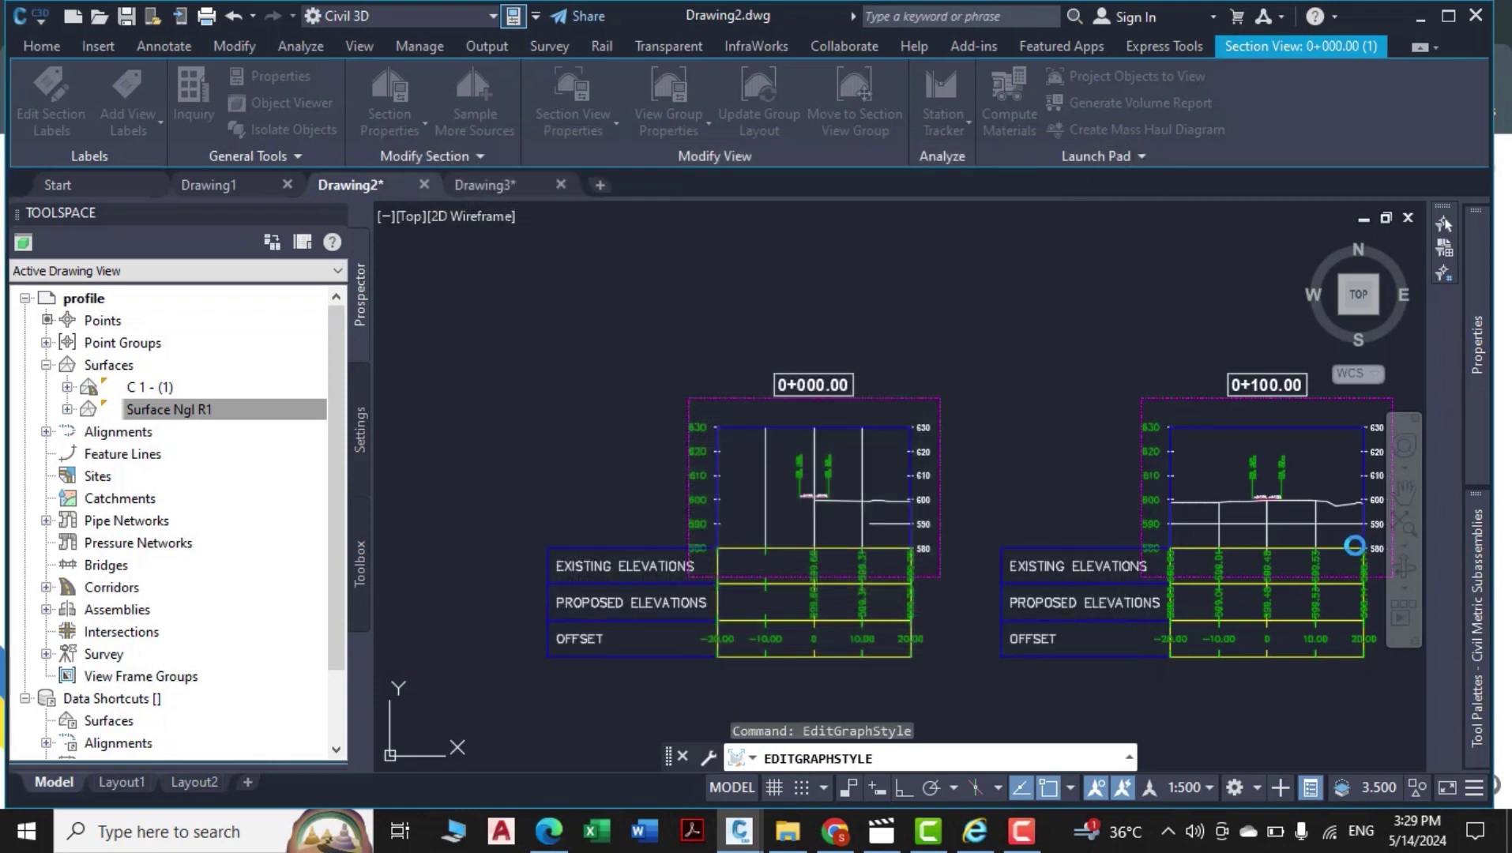
pyautogui.scroll(2, 1354, 545)
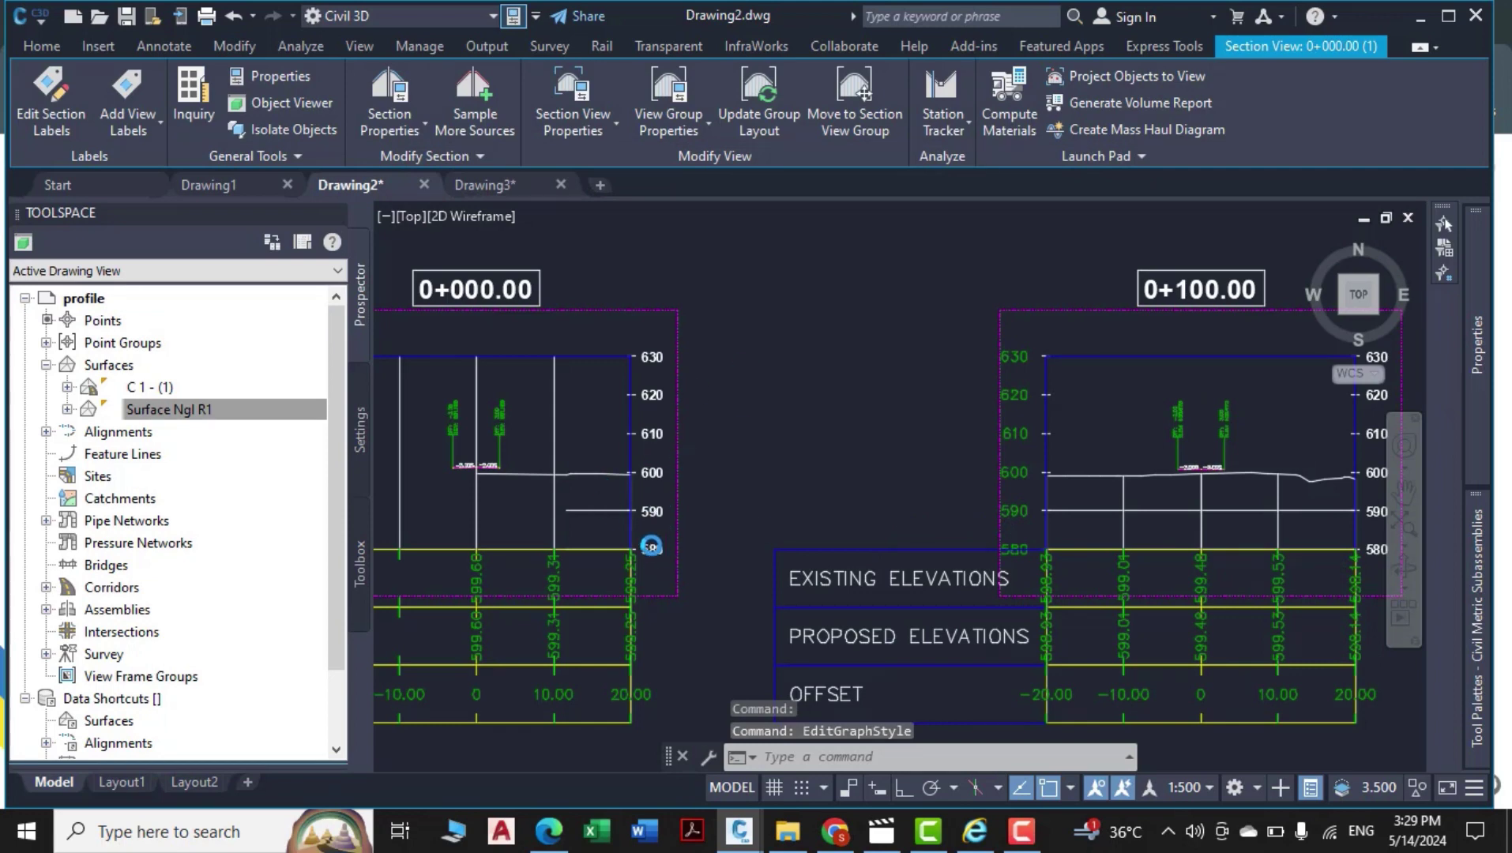
pyautogui.scroll(4, 651, 546)
pyautogui.press('Escape')
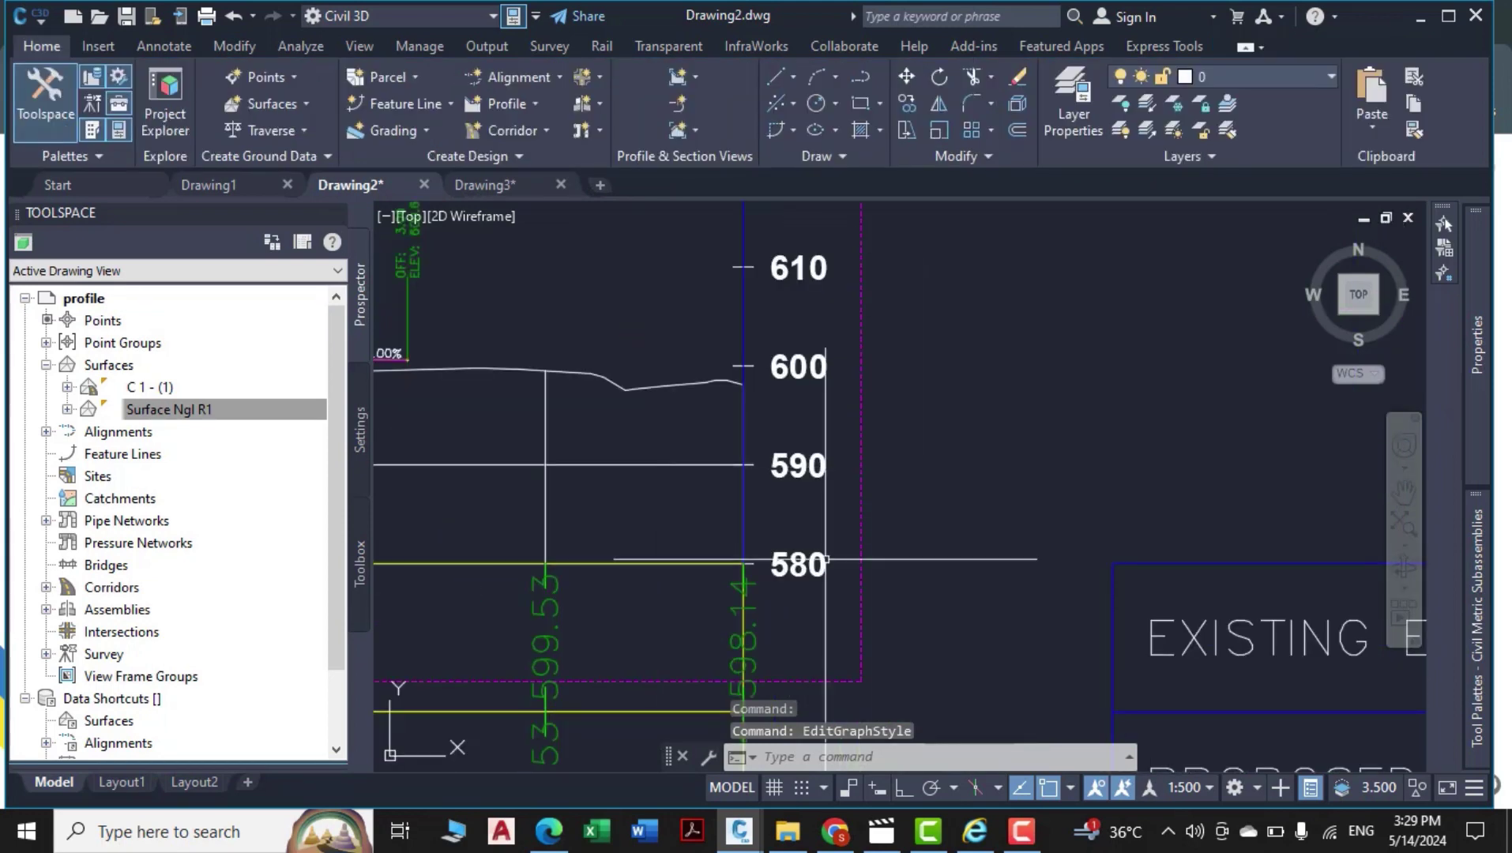
pyautogui.scroll(-3, 770, 553)
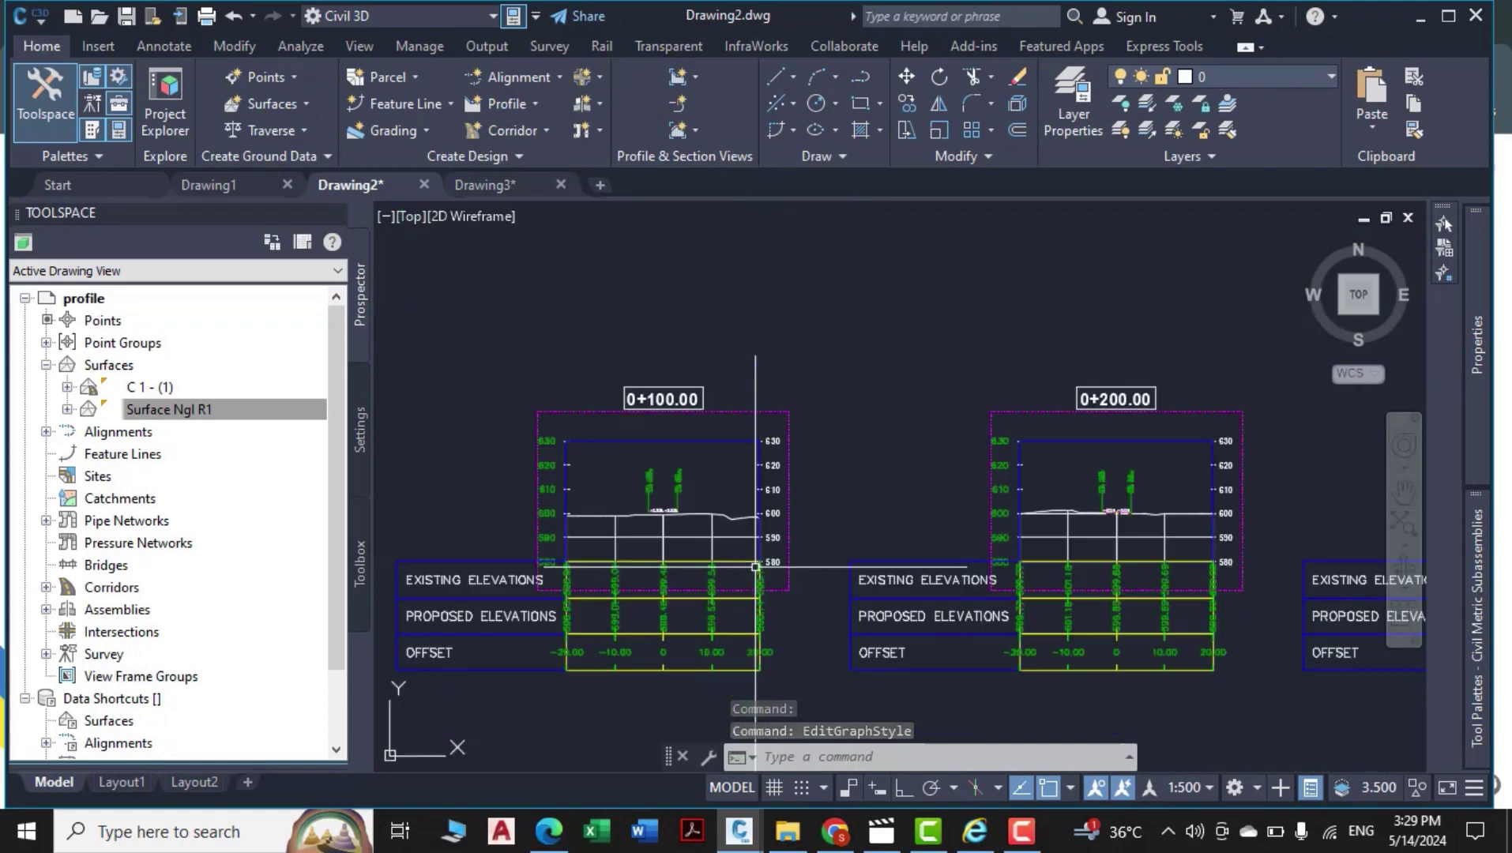
# Edit the section view style of 0+100.00 and set the left vertical axis's major tick X offset to -2.00 mm.
pyautogui.click(549, 465)
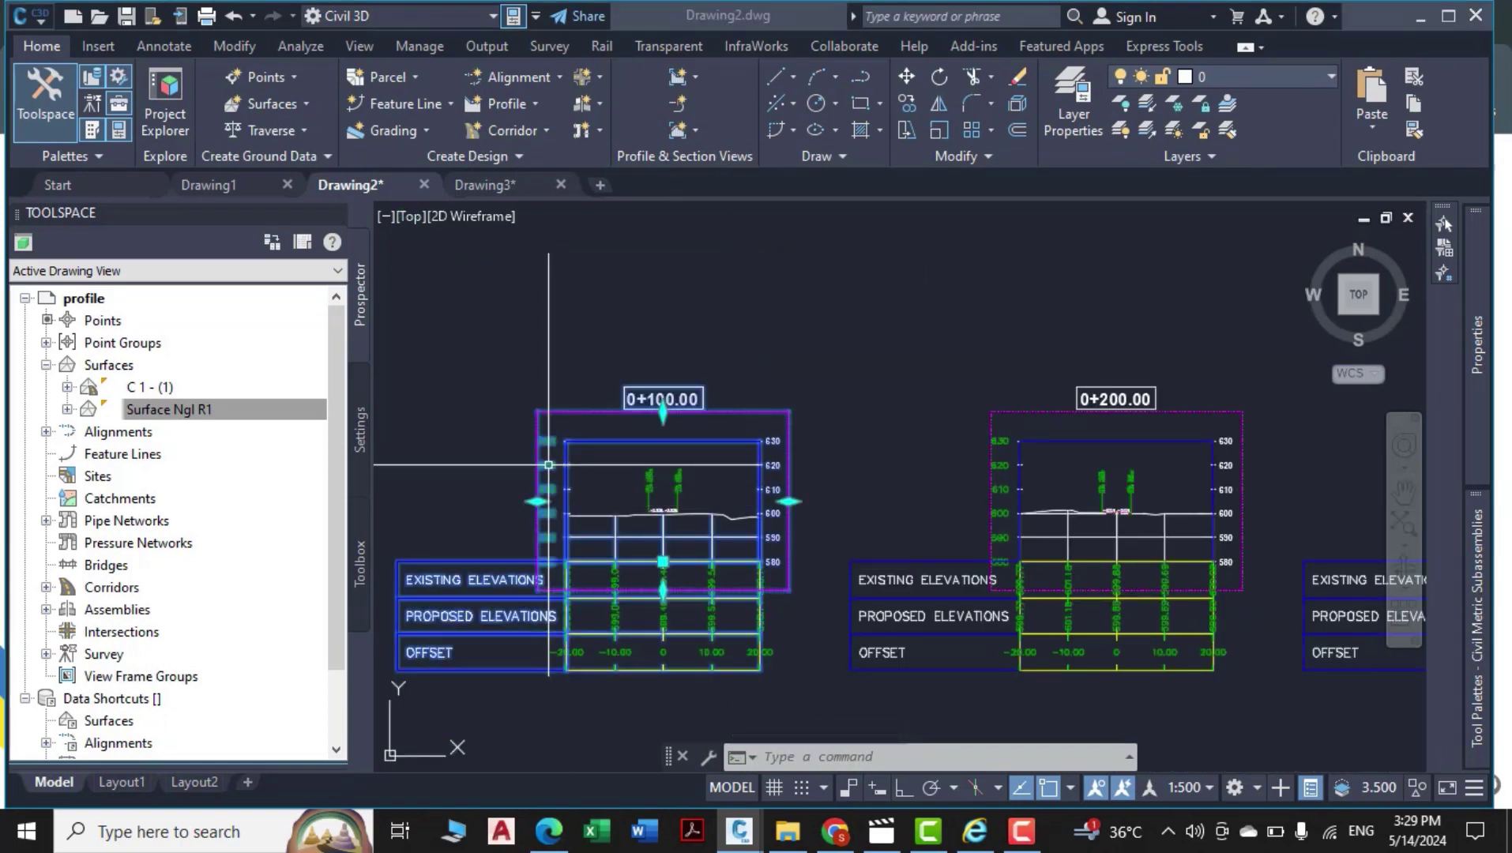
pyautogui.rightClick(895, 371)
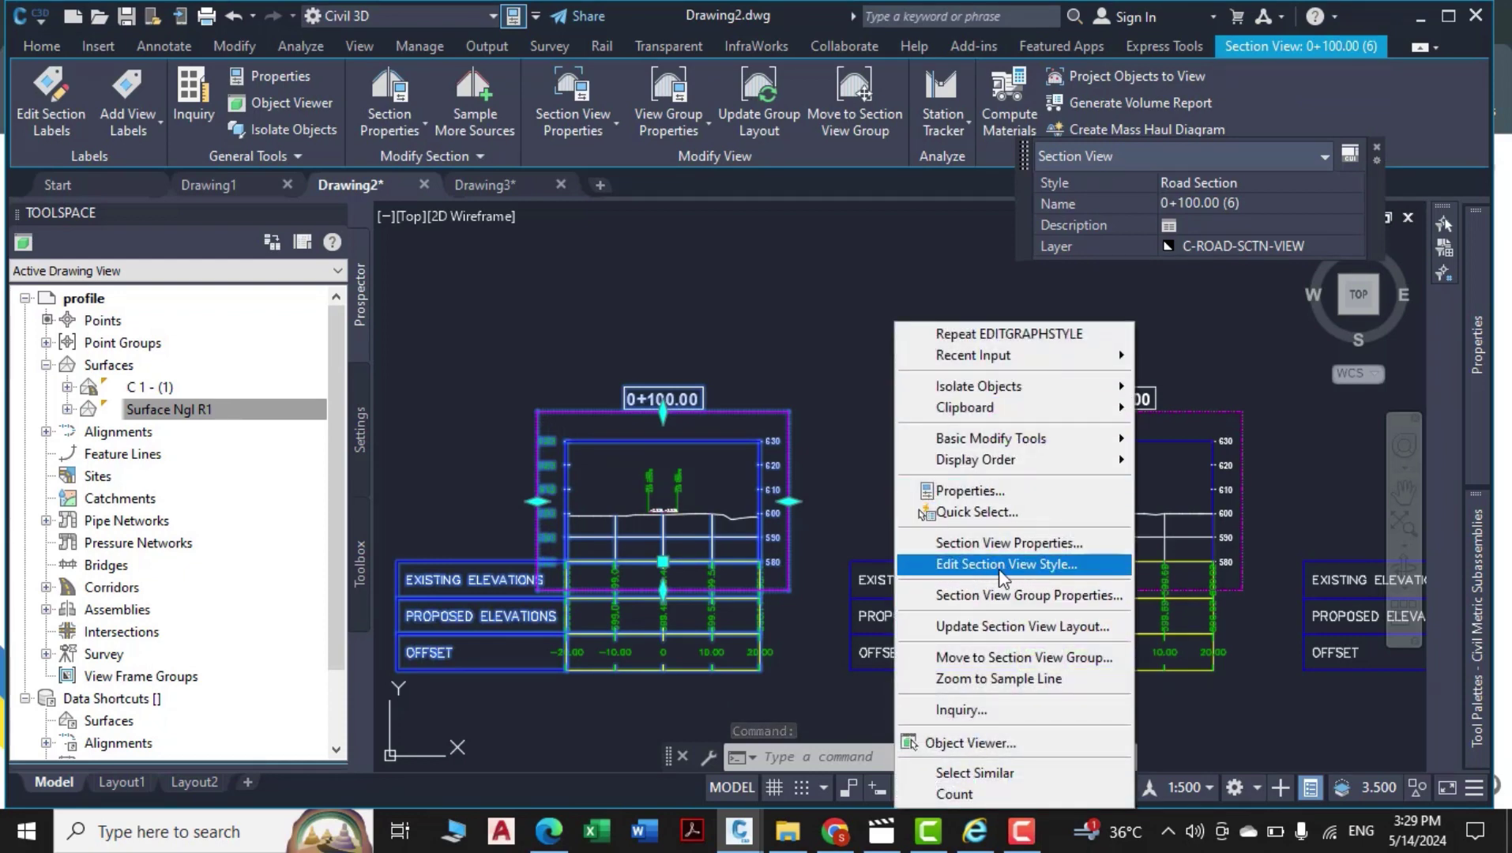
pyautogui.click(1000, 566)
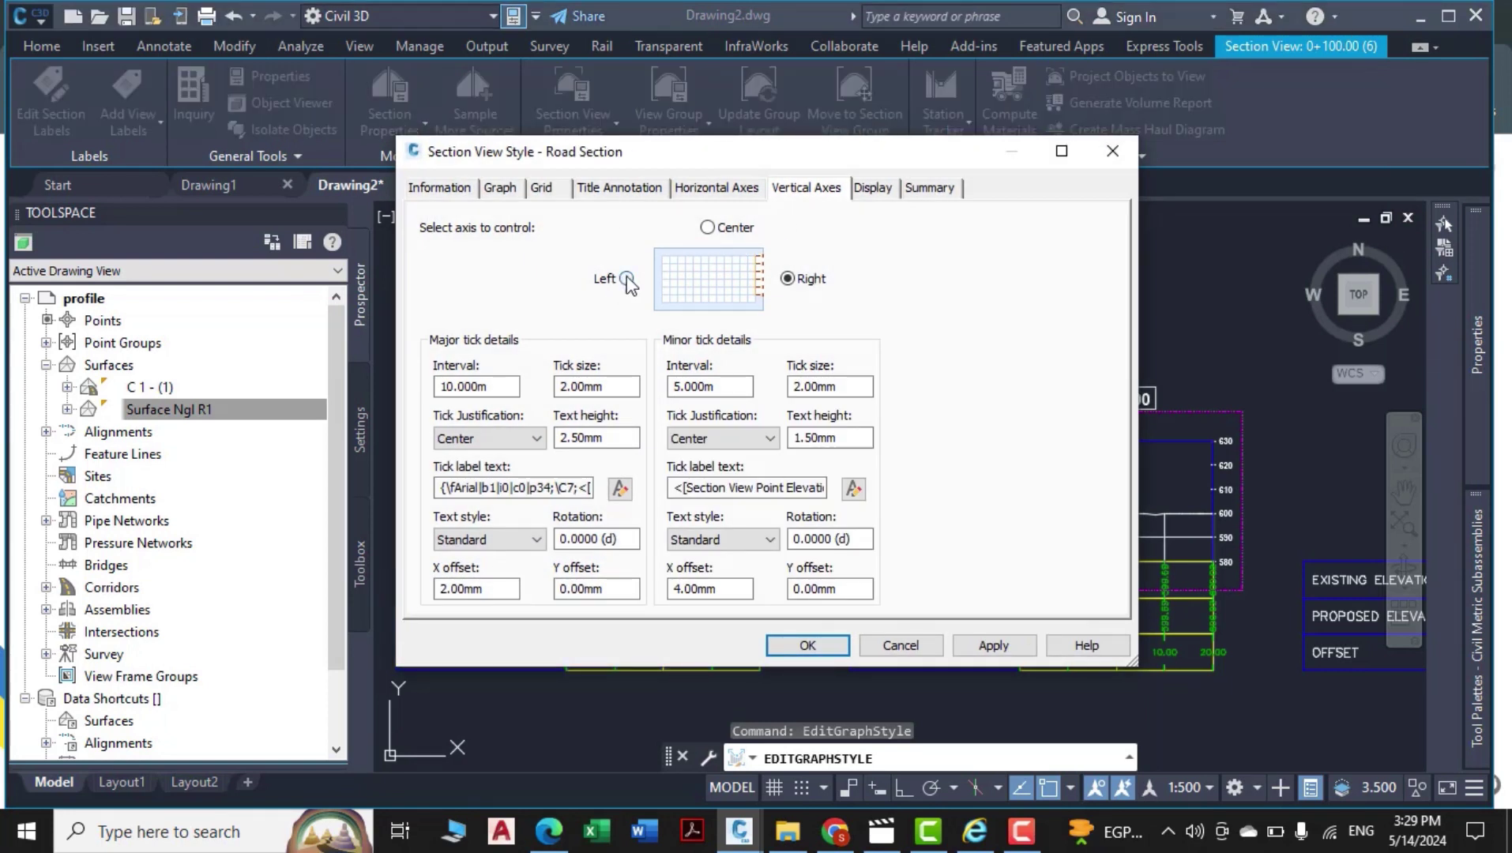
pyautogui.click(627, 278)
pyautogui.moveTo(505, 588); pyautogui.dragTo(370, 596)
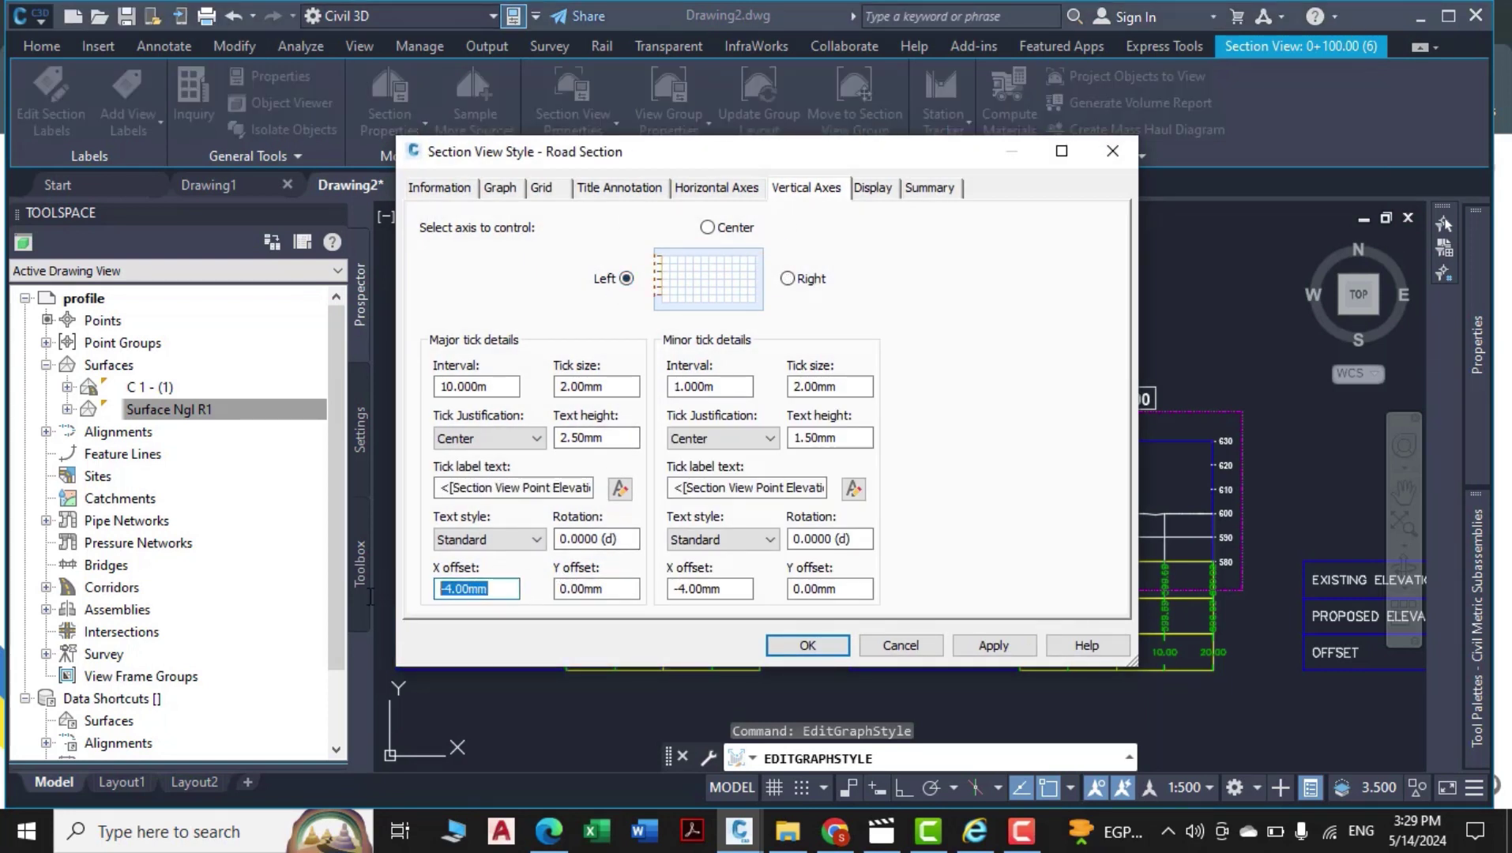
pyautogui.write('-2')
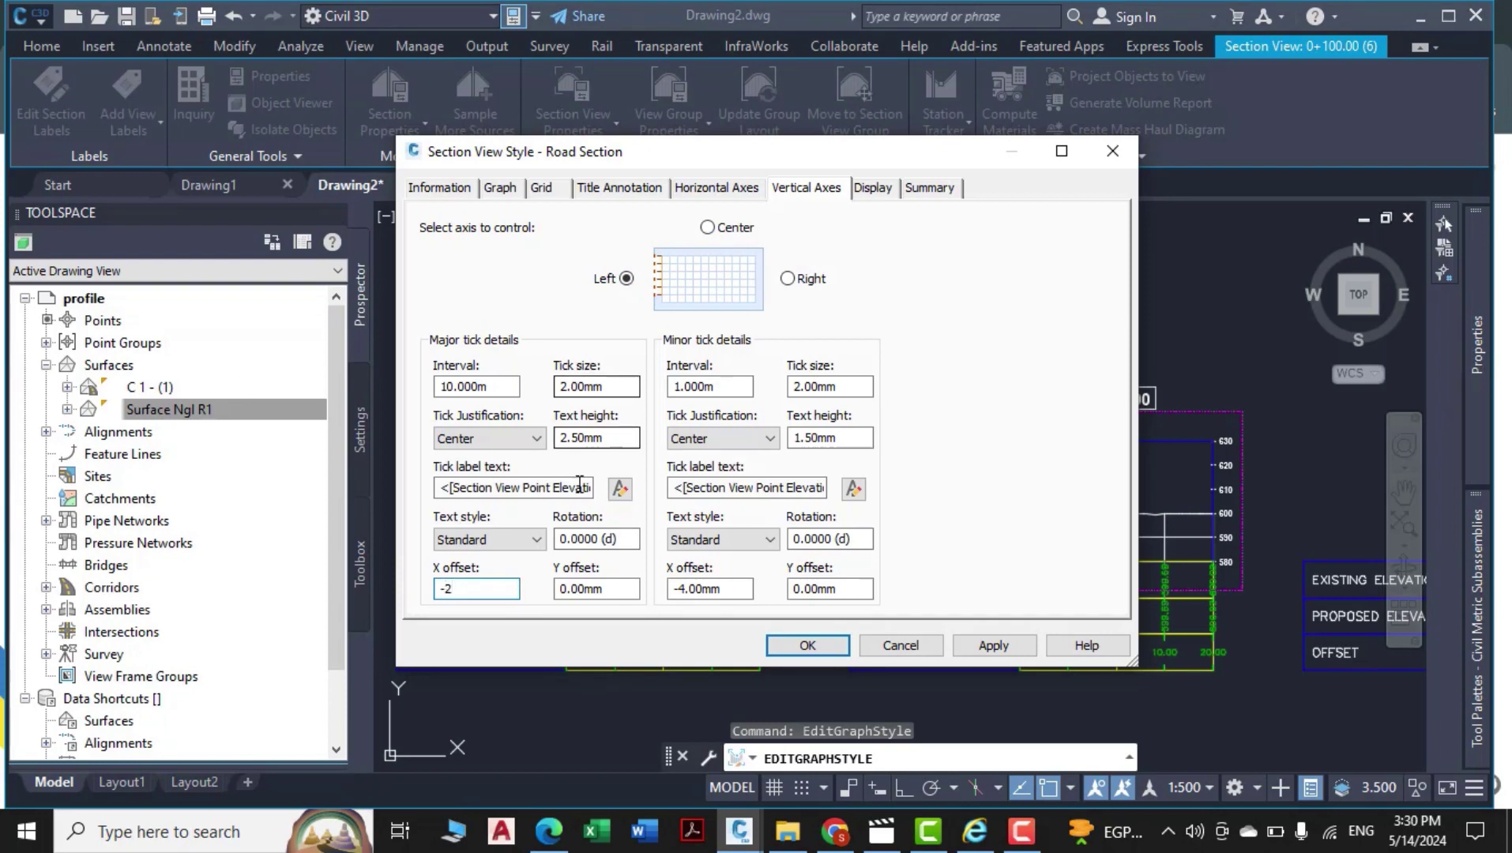
# Change the font of the left vertical axis's major tick label text to Arial.
pyautogui.click(621, 492)
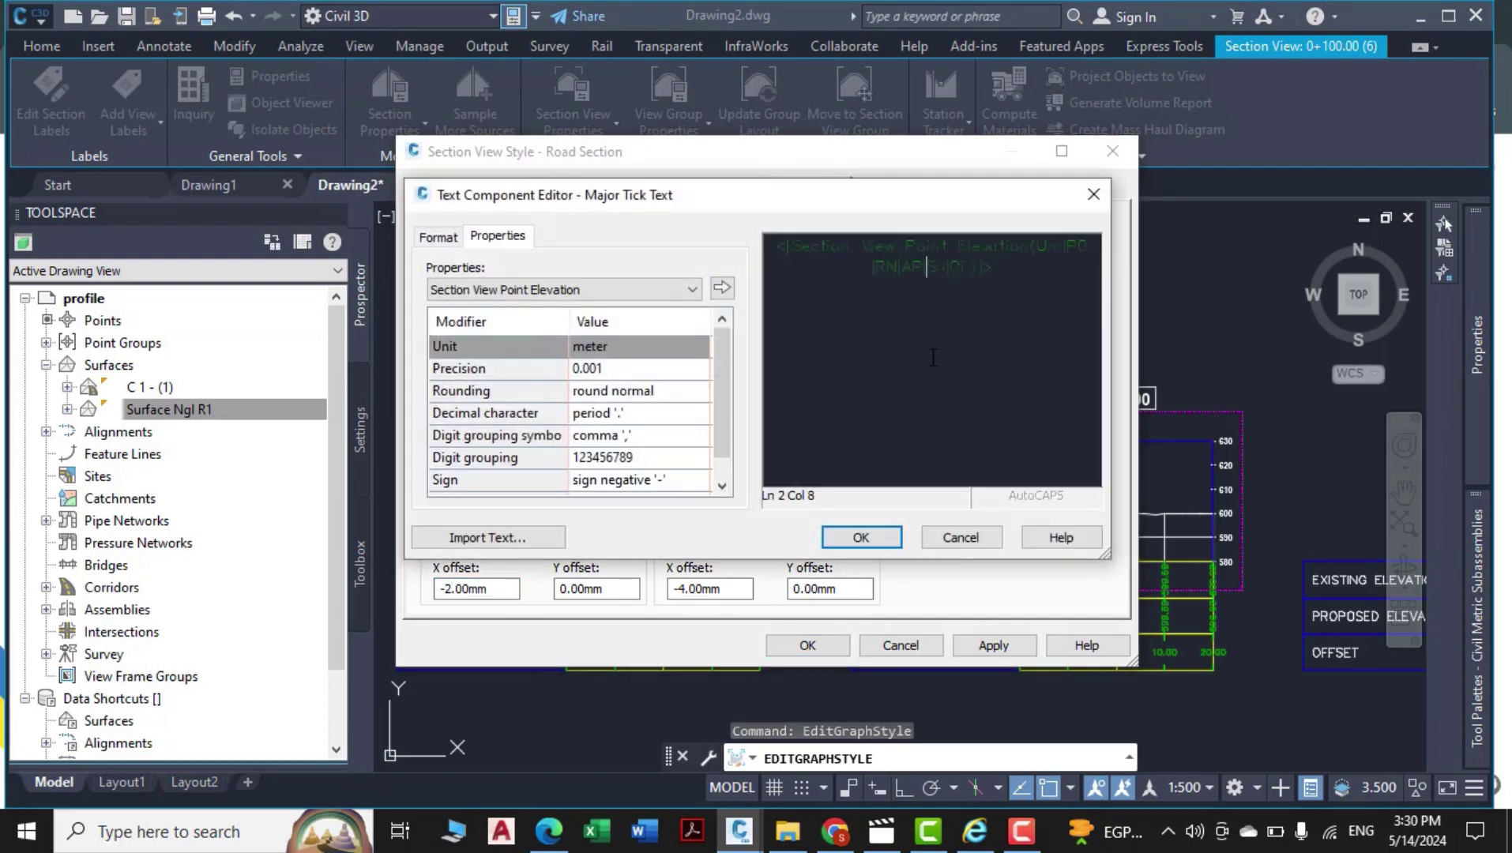
pyautogui.click(440, 240)
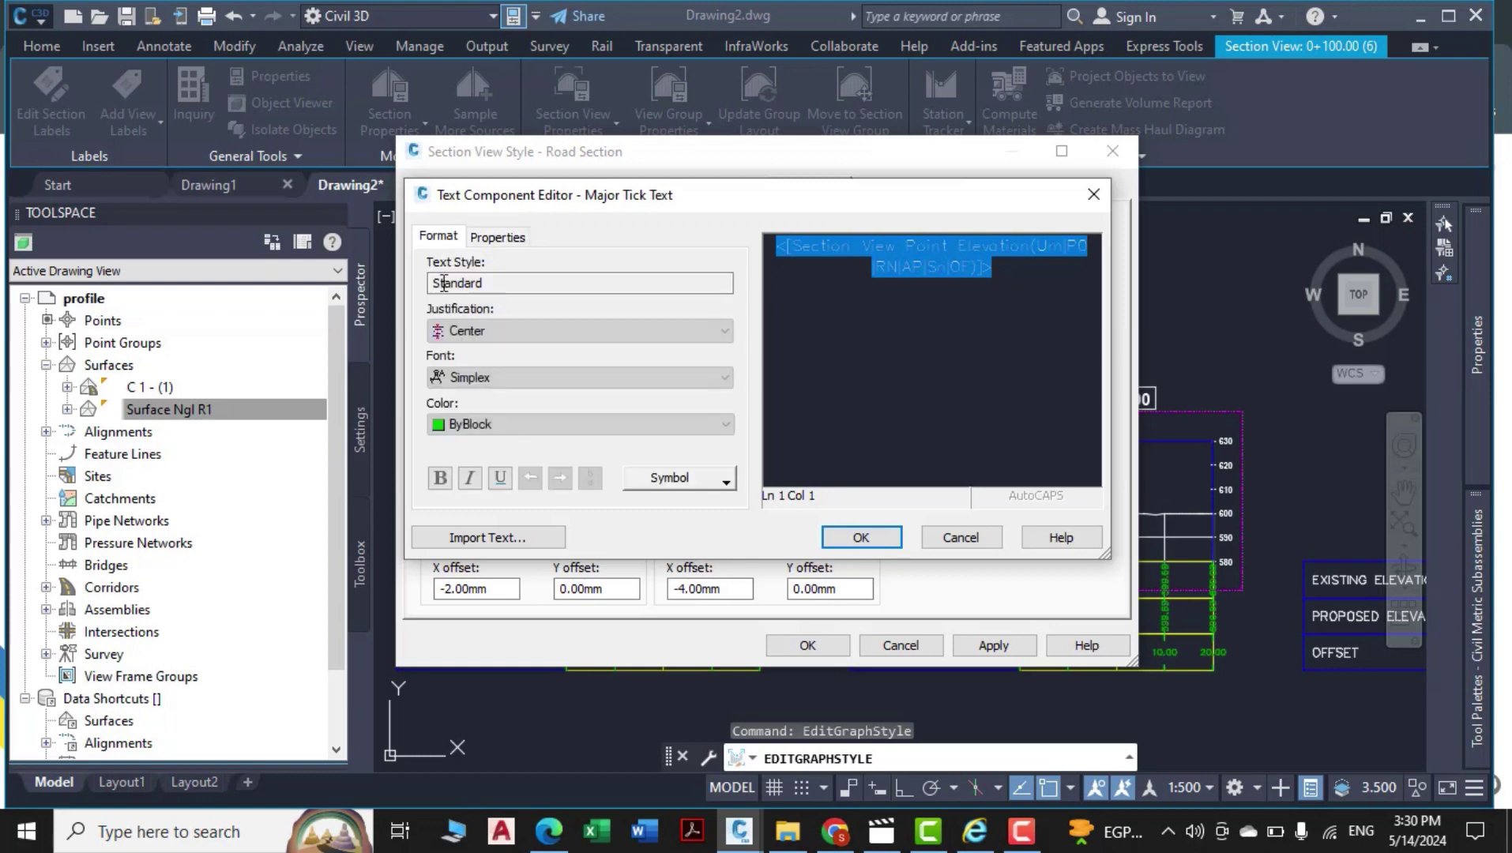
pyautogui.click(486, 380)
pyautogui.write('arent')
pyautogui.click(493, 432)
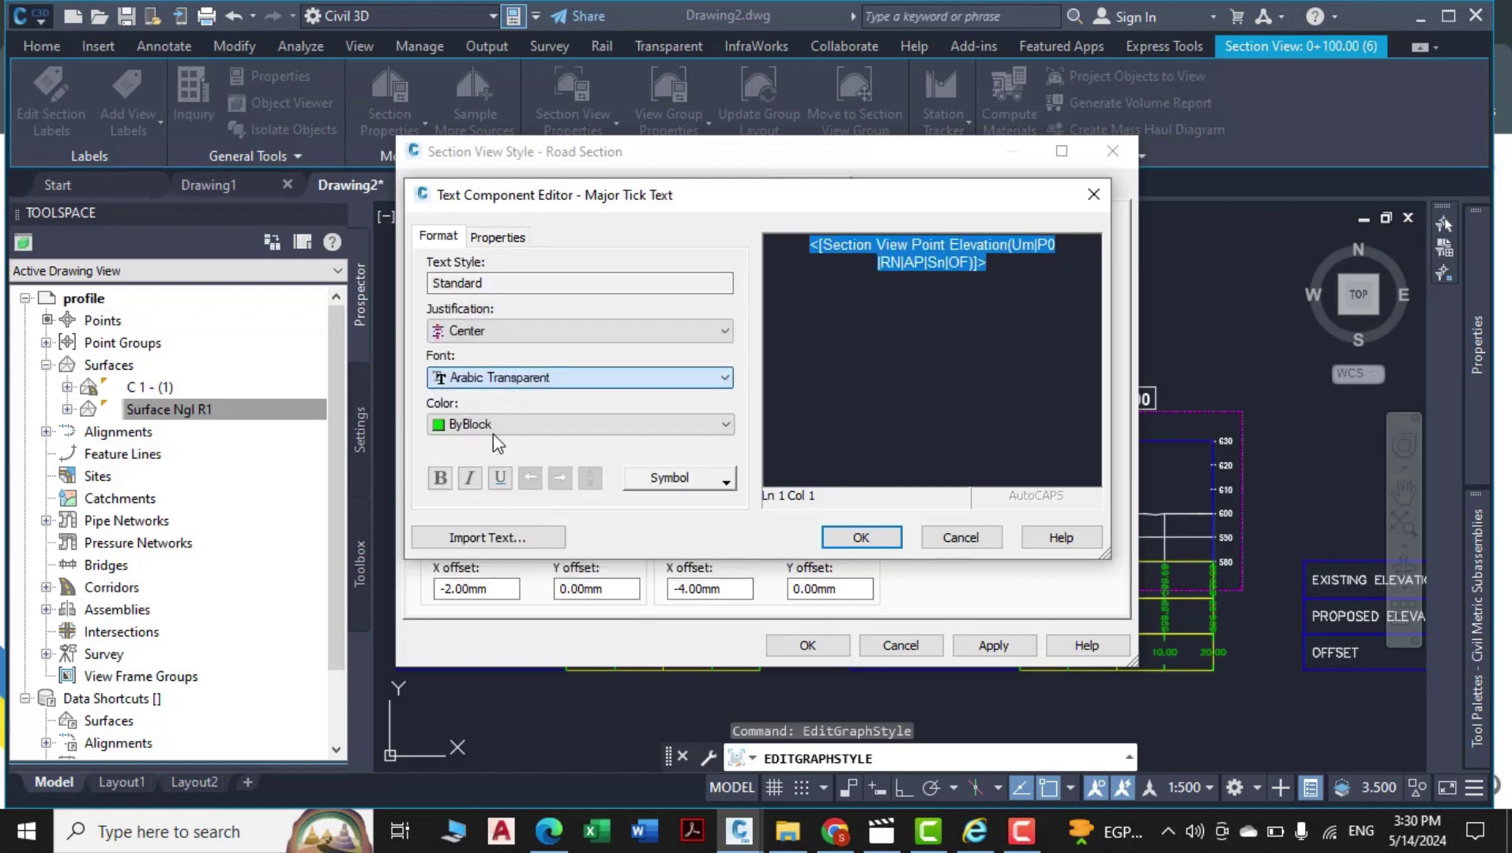
# Make the left axis's major tick label text White and bold, apply it and close the style.
pyautogui.click(483, 432)
pyautogui.click(484, 555)
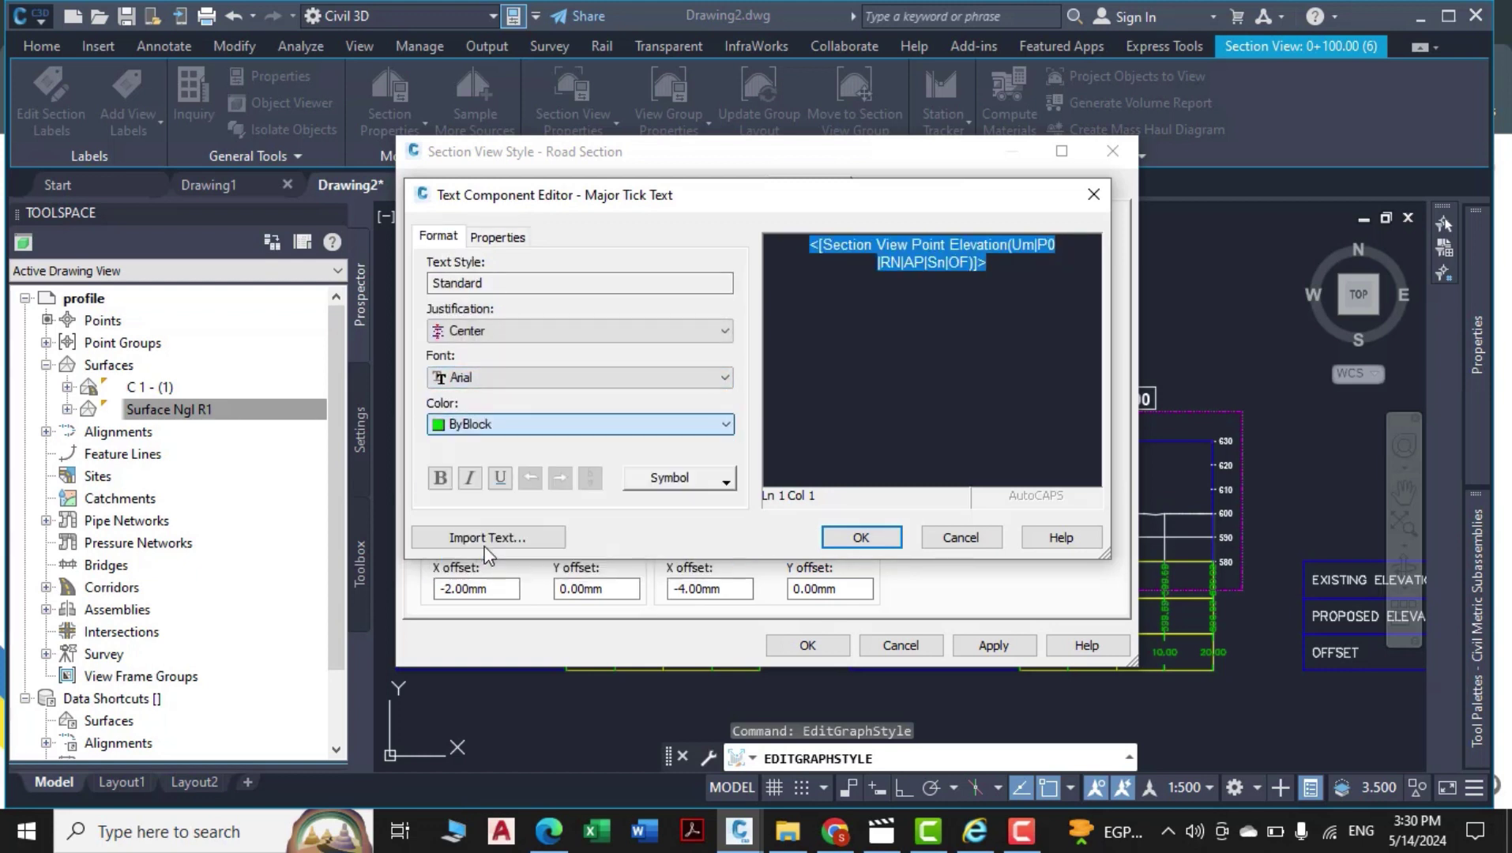
pyautogui.click(439, 478)
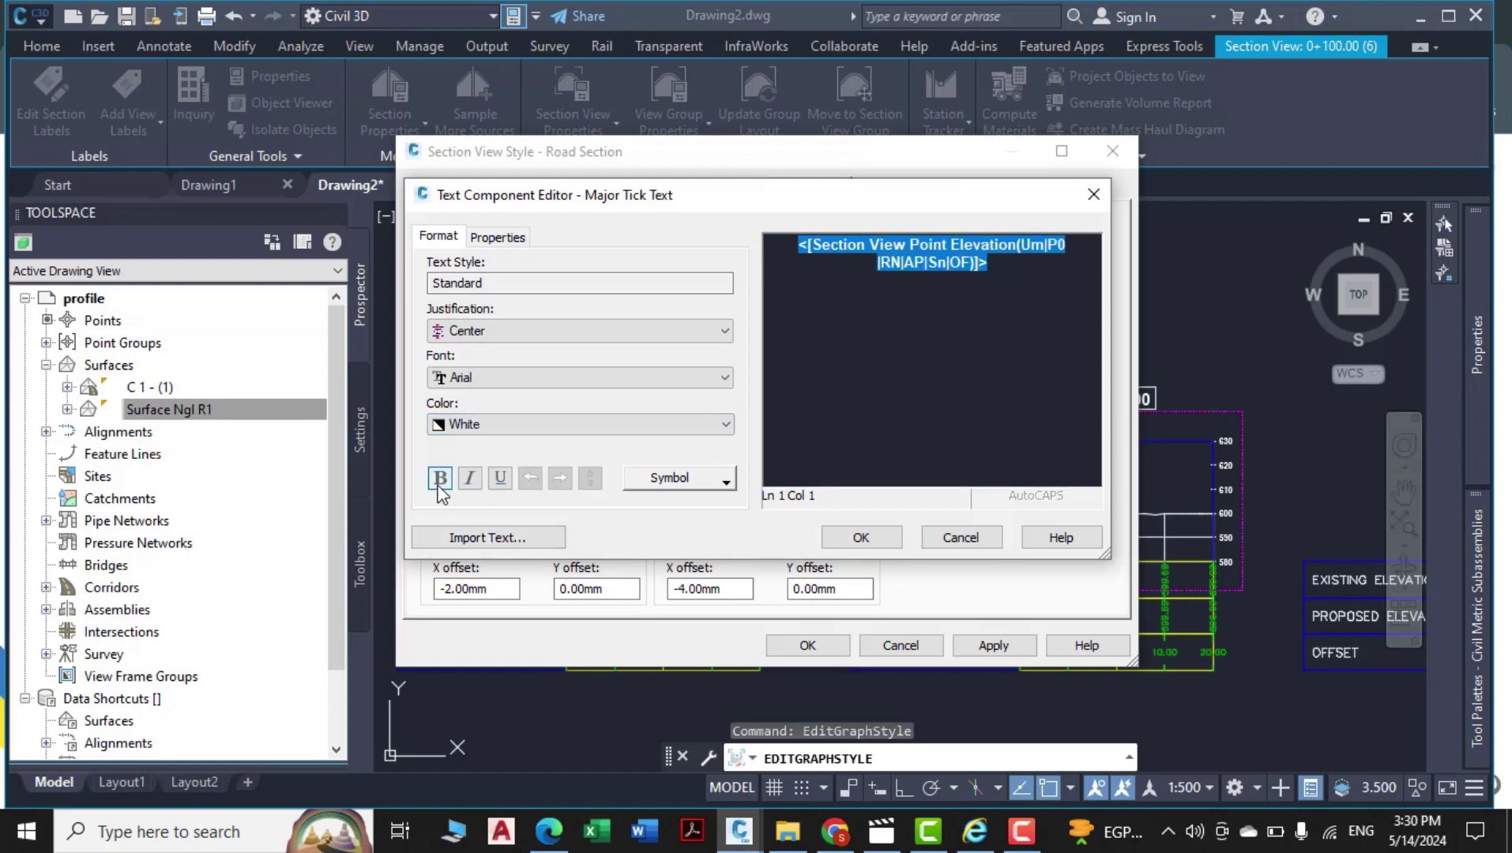
pyautogui.click(861, 538)
pyautogui.click(992, 645)
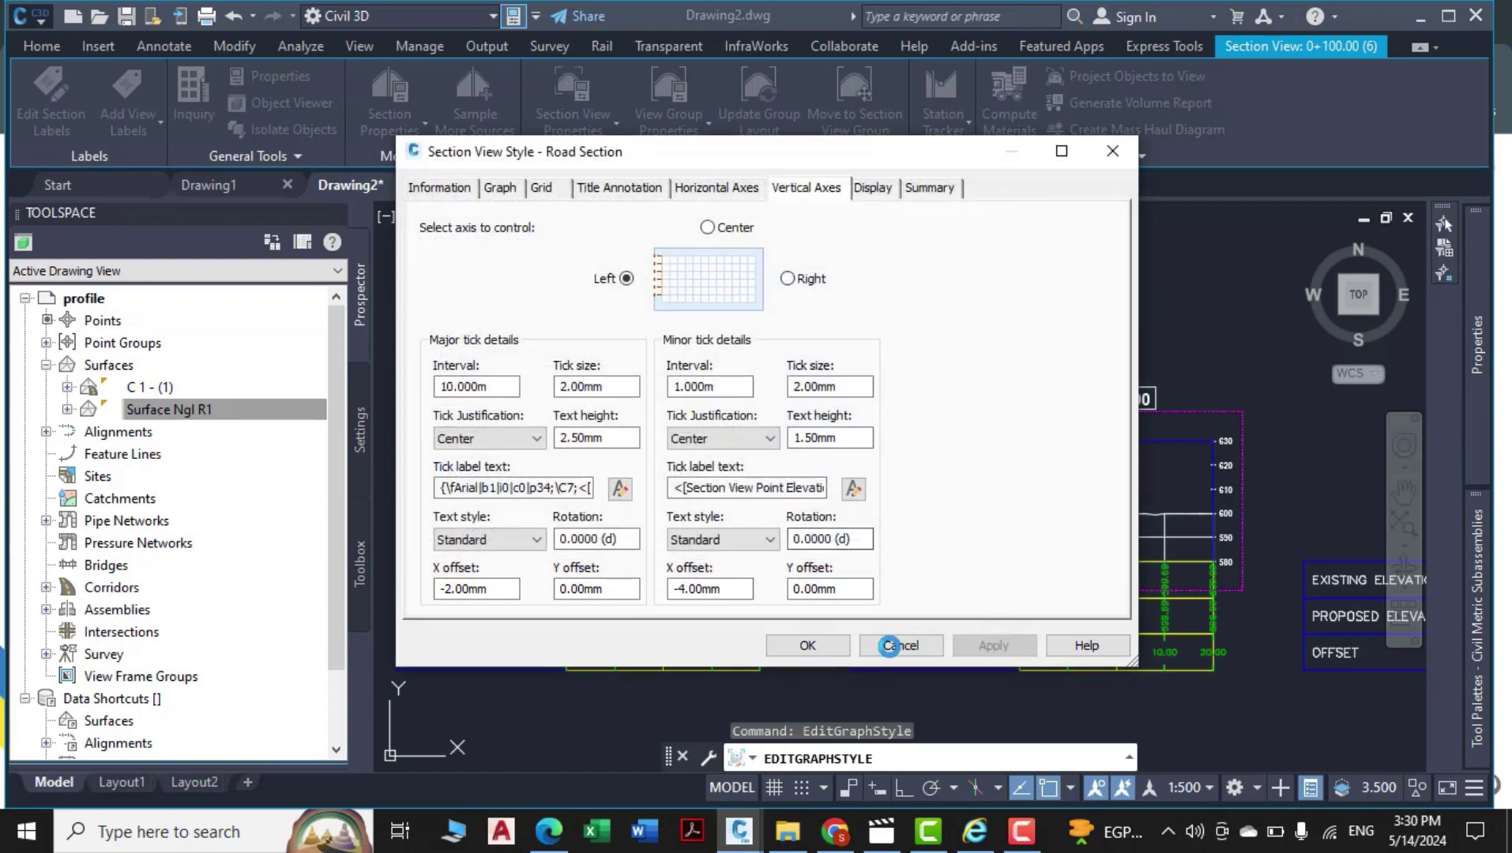
pyautogui.click(824, 650)
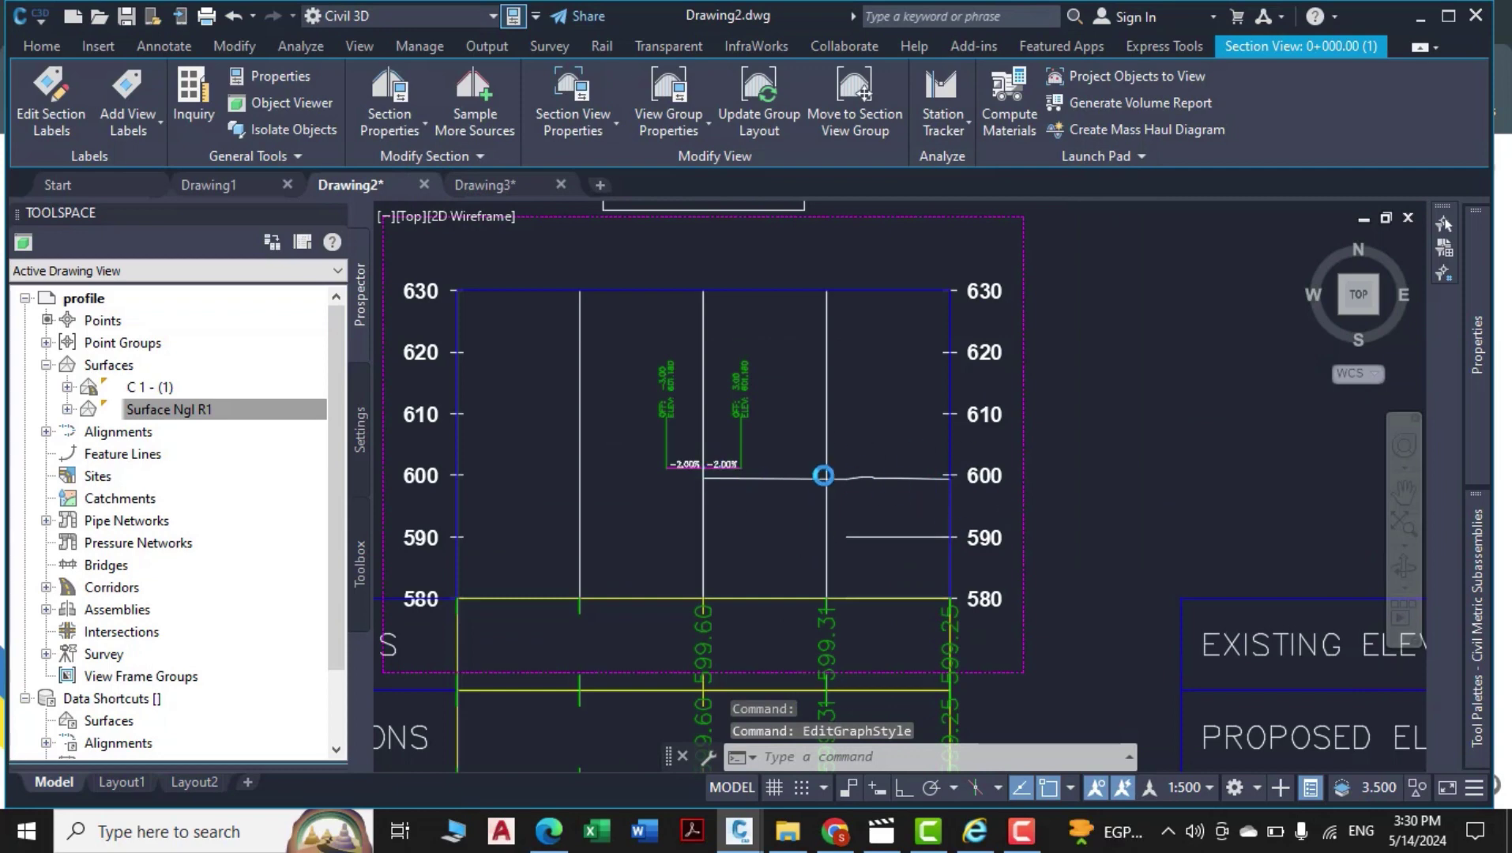
pyautogui.scroll(3, 822, 474)
pyautogui.press('Escape')
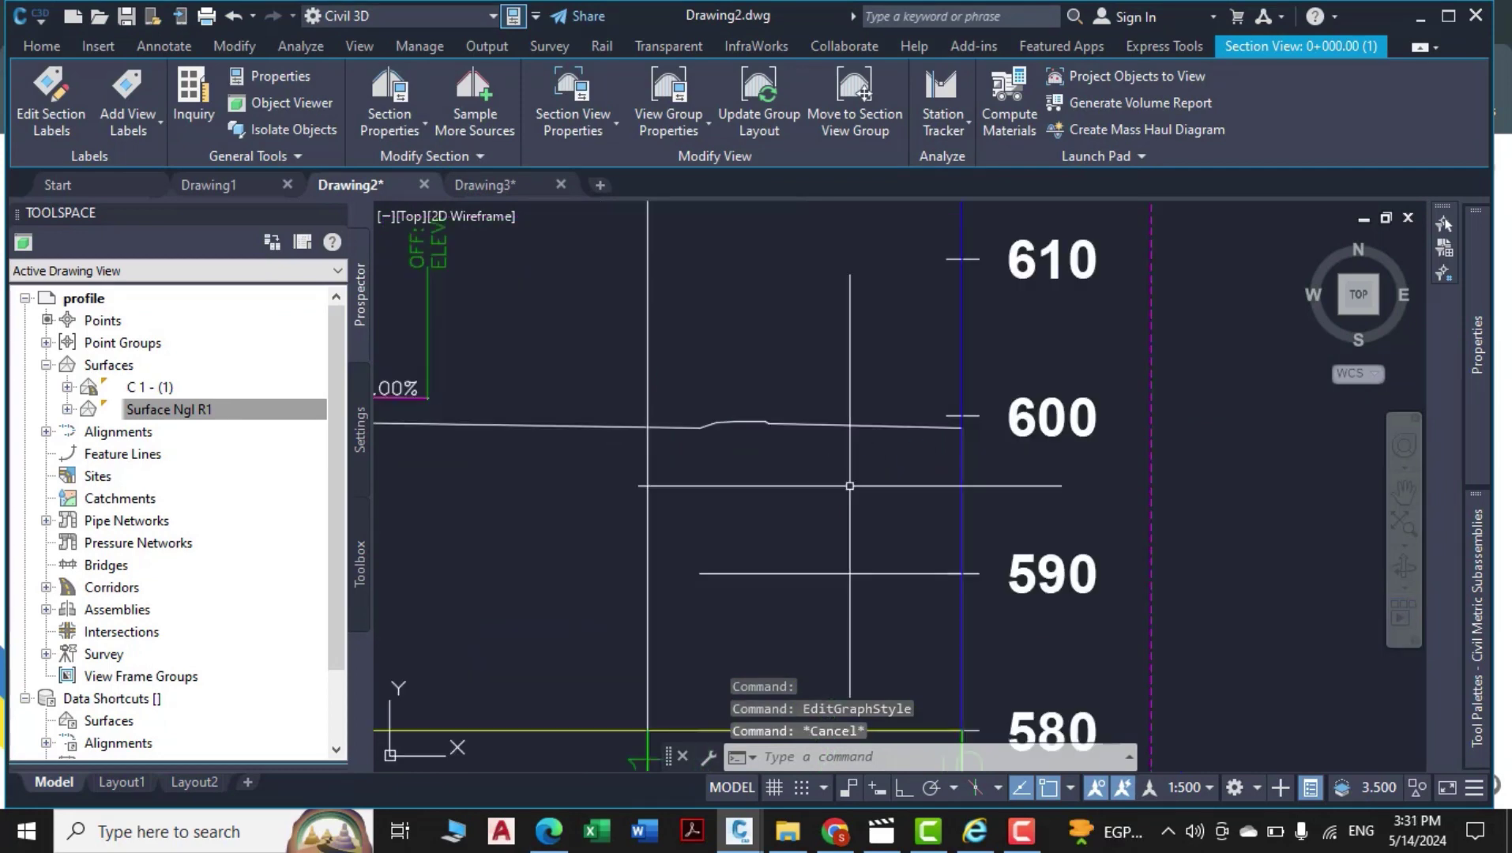
# Hide the Drafting Buffer component in the Road Section view style of section view 0+000.00 and apply the style.
pyautogui.scroll(-8, 929, 447)
pyautogui.scroll(1, 930, 447)
pyautogui.scroll(4, 876, 406)
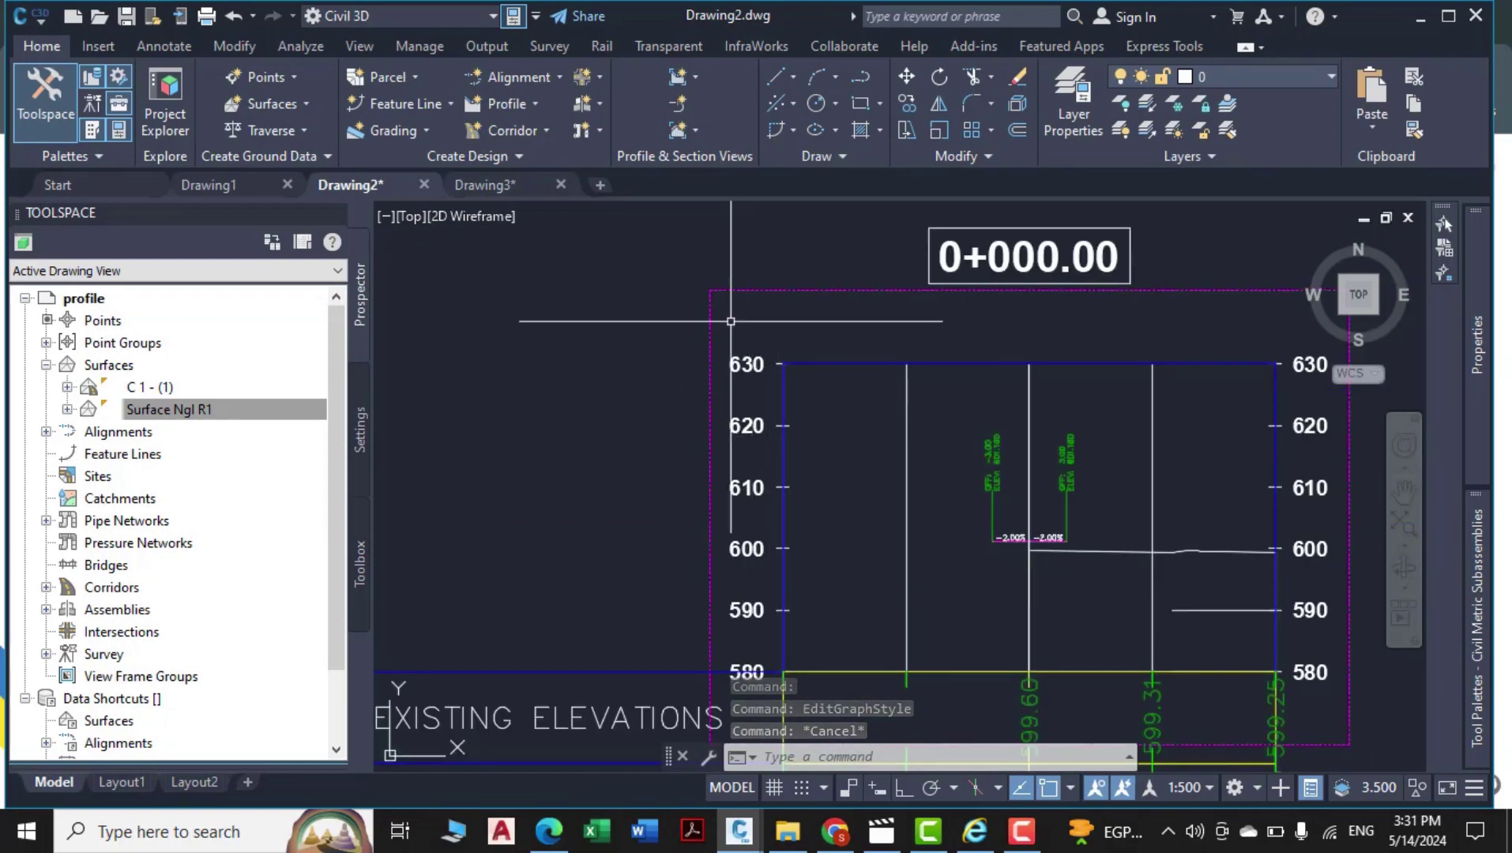
pyautogui.scroll(1, 733, 308)
pyautogui.scroll(-5, 1044, 319)
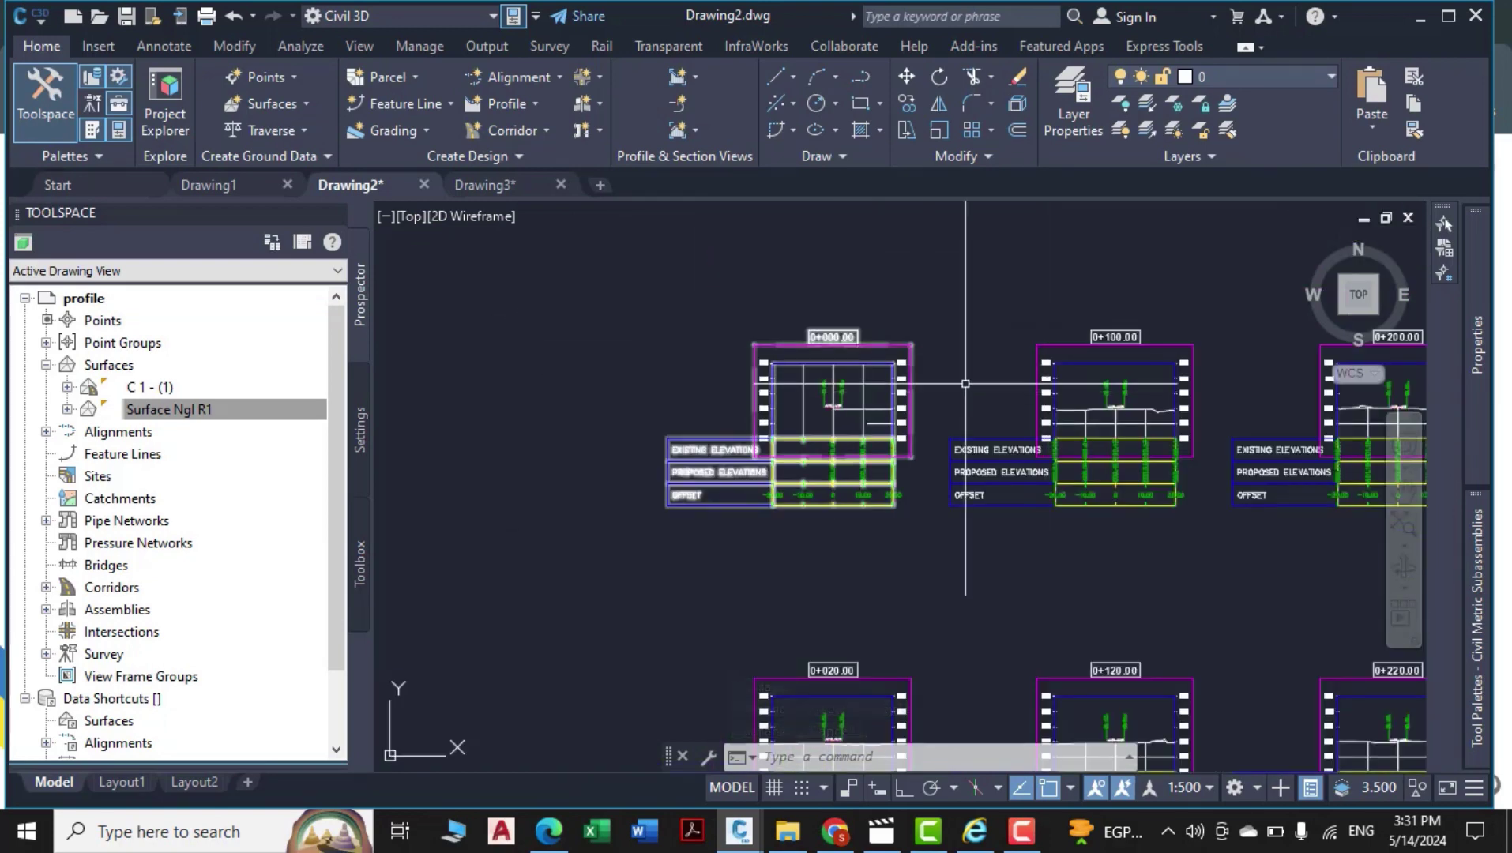
pyautogui.scroll(4, 752, 425)
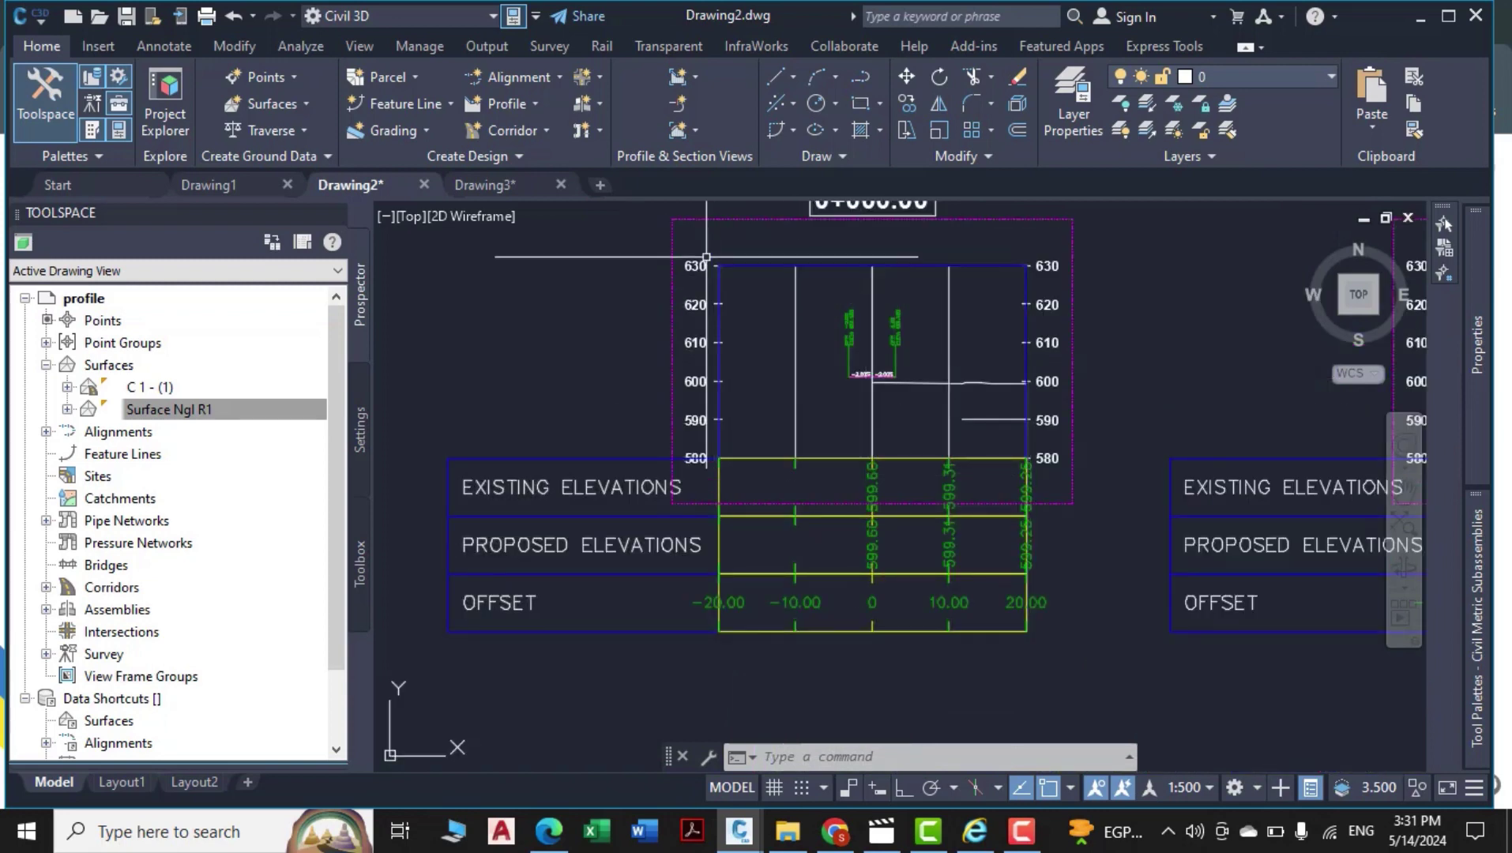
pyautogui.click(673, 244)
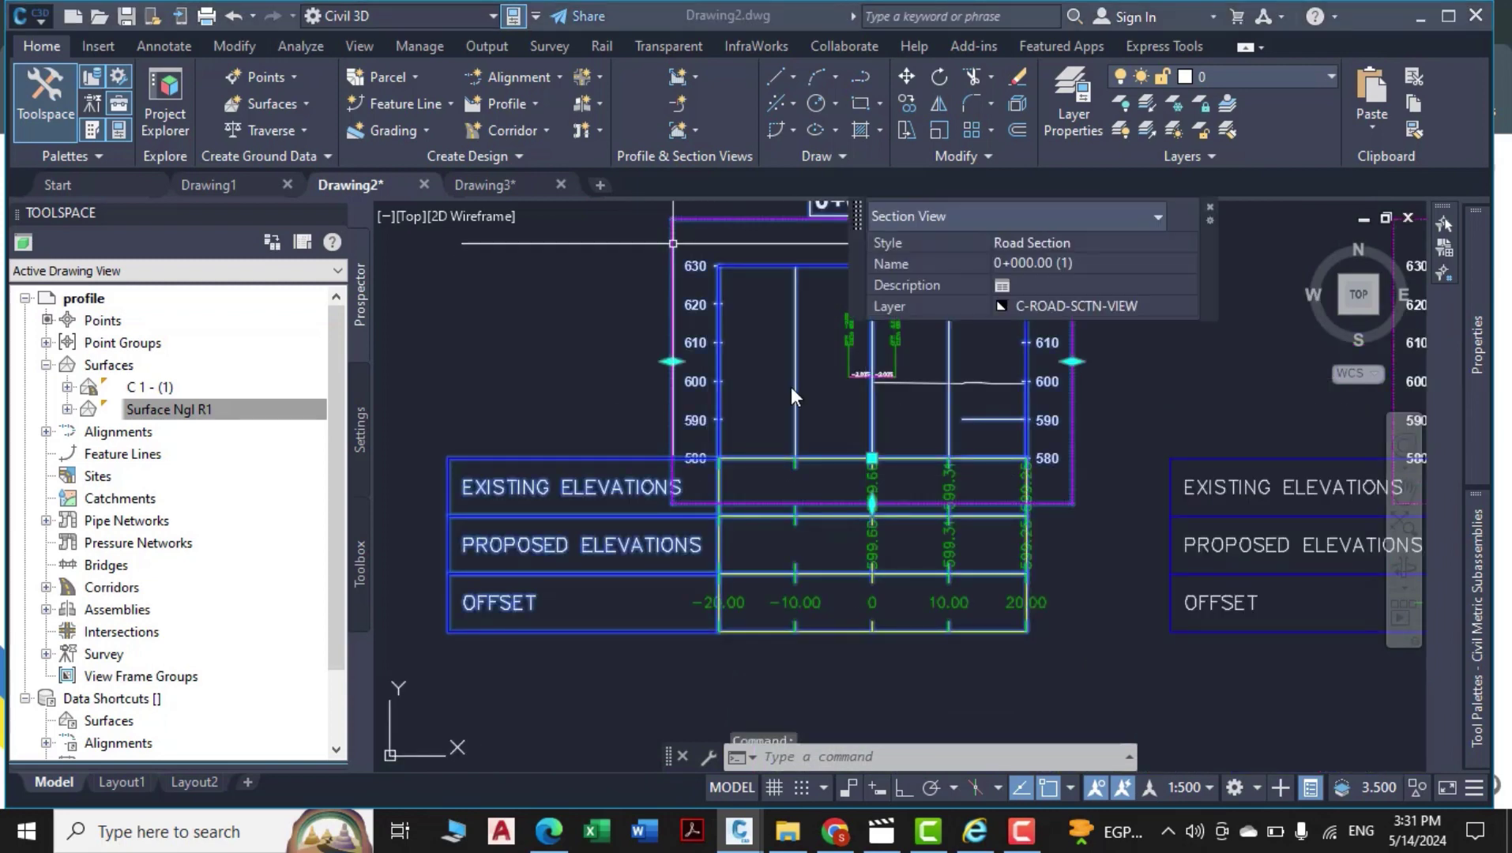
pyautogui.rightClick(766, 322)
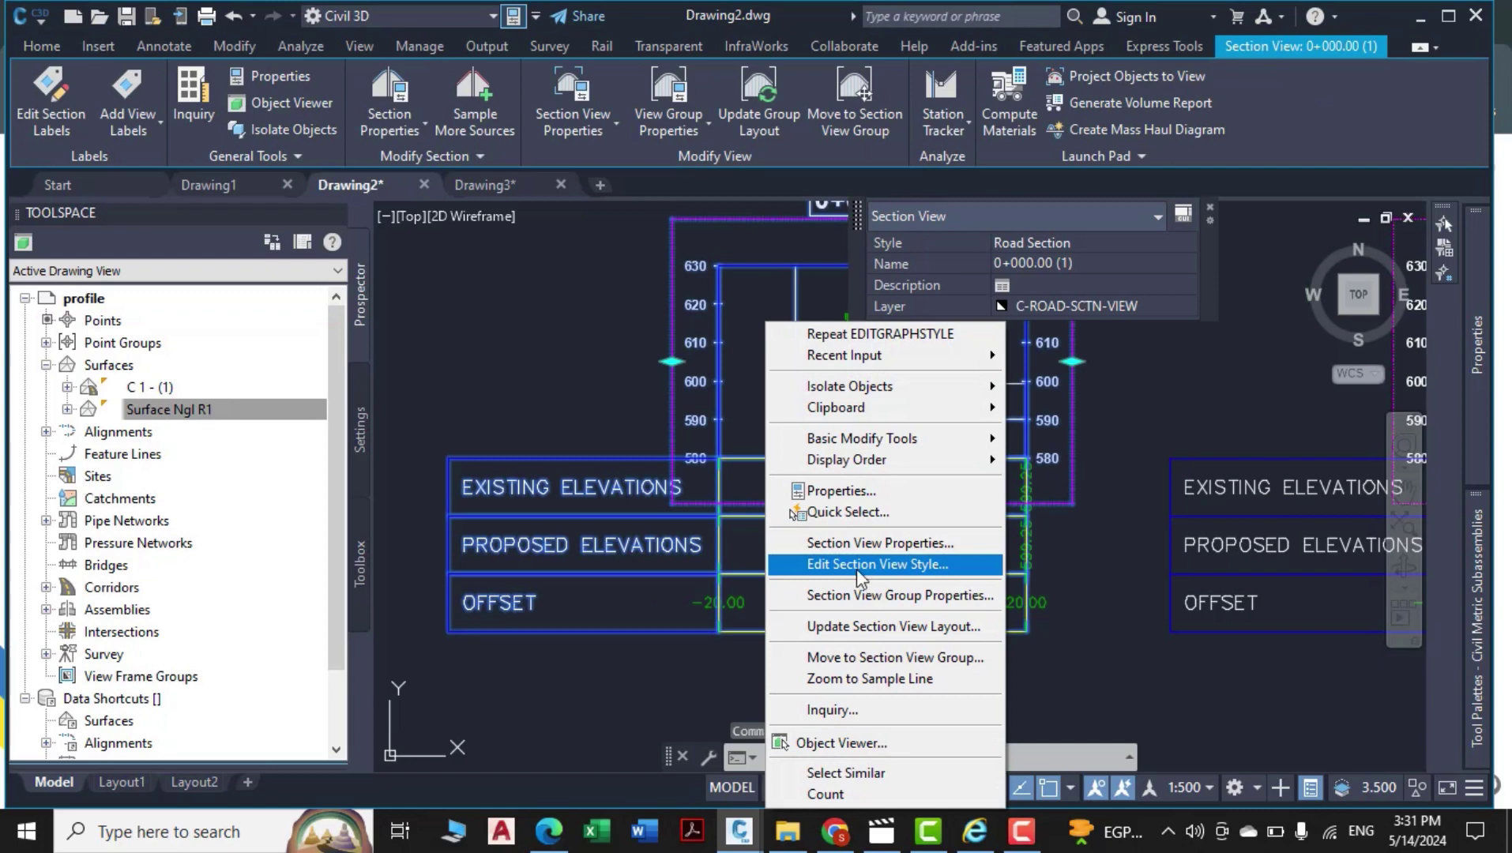
pyautogui.click(856, 564)
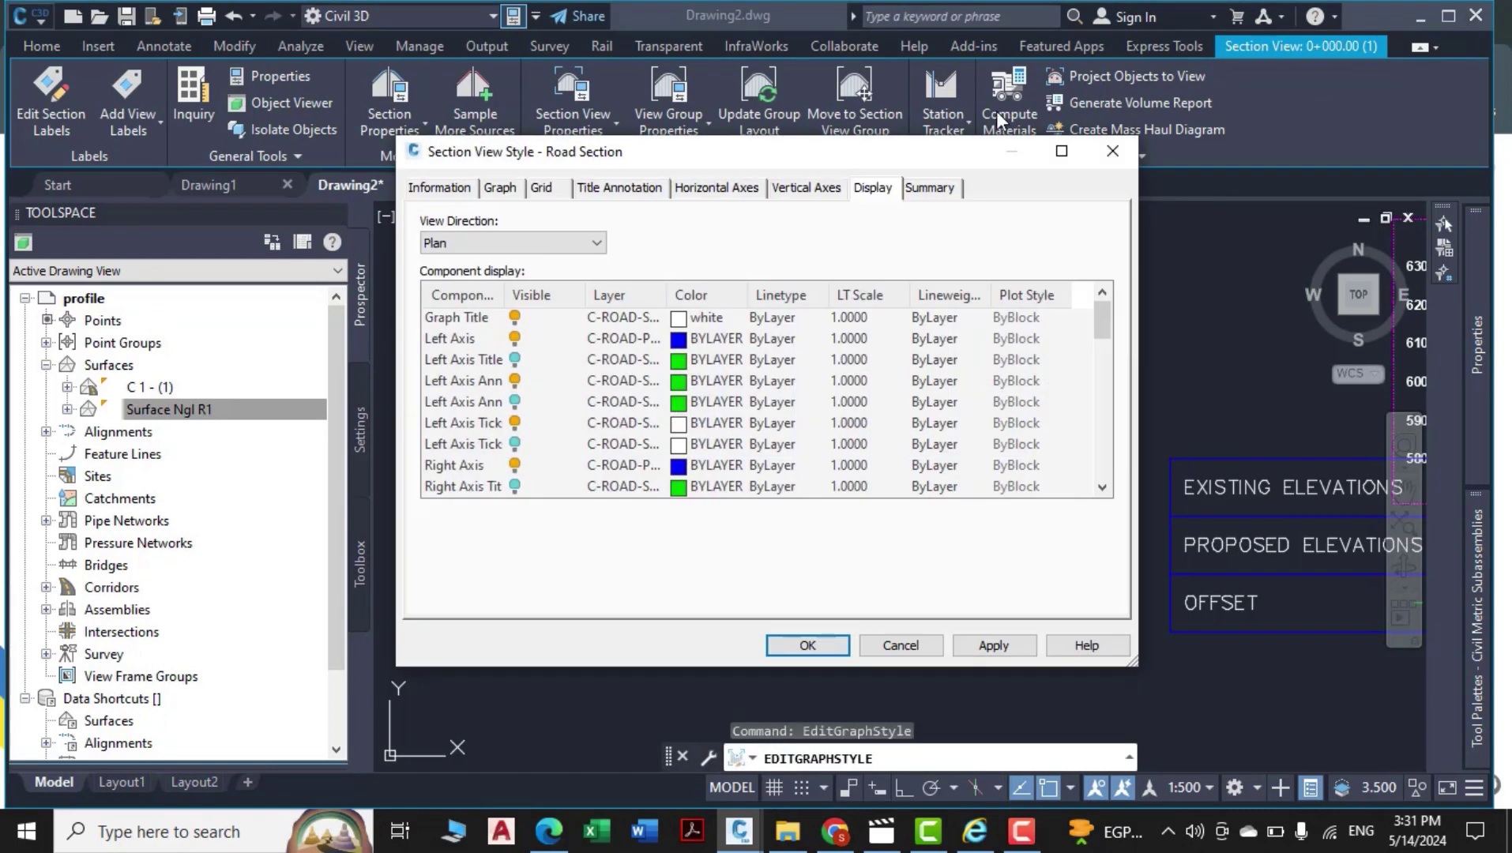
pyautogui.scroll(-10, 705, 368)
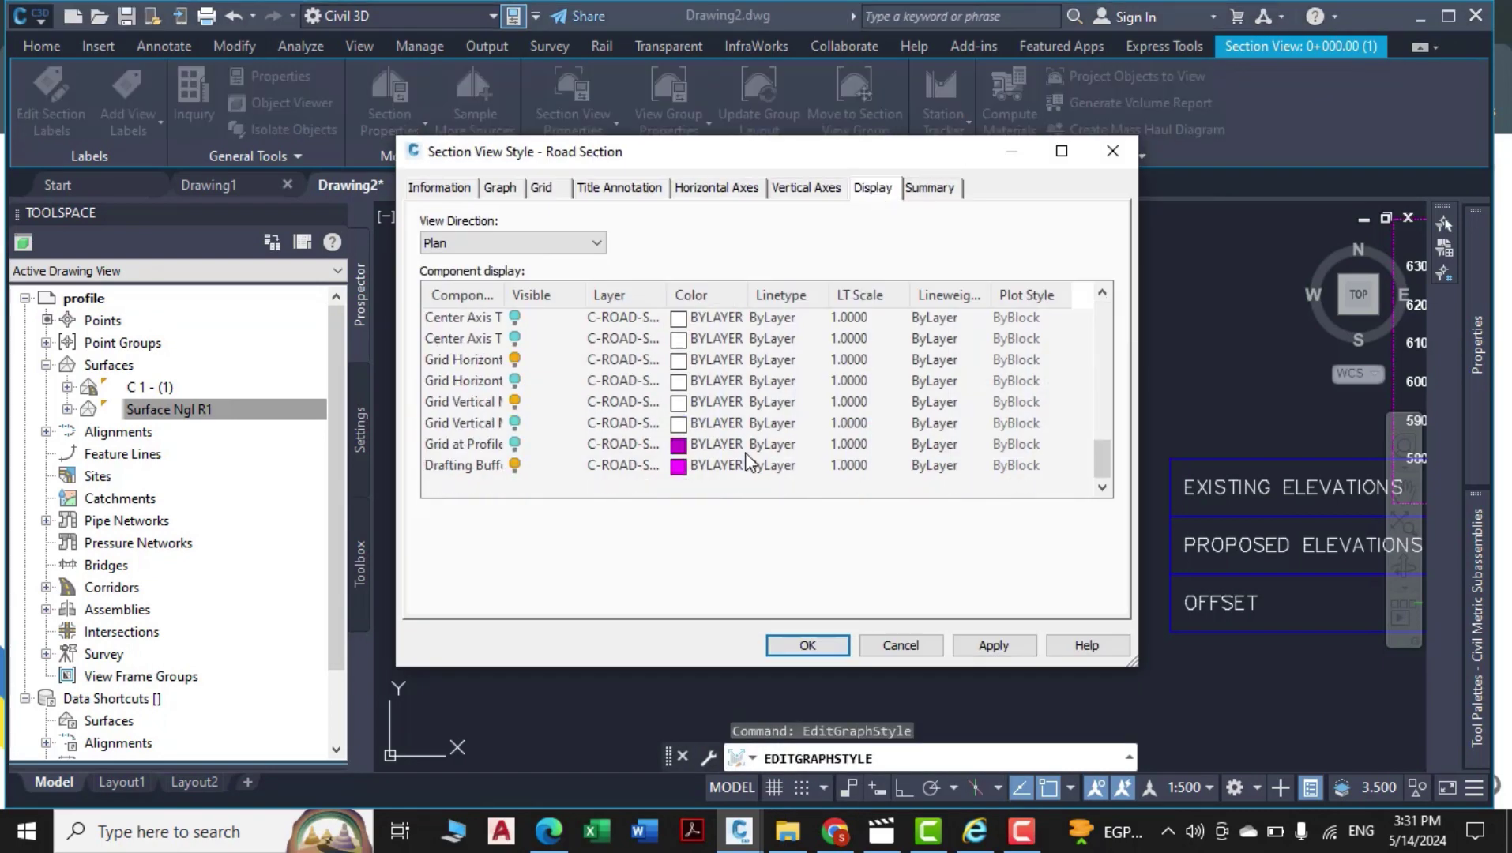
pyautogui.click(512, 466)
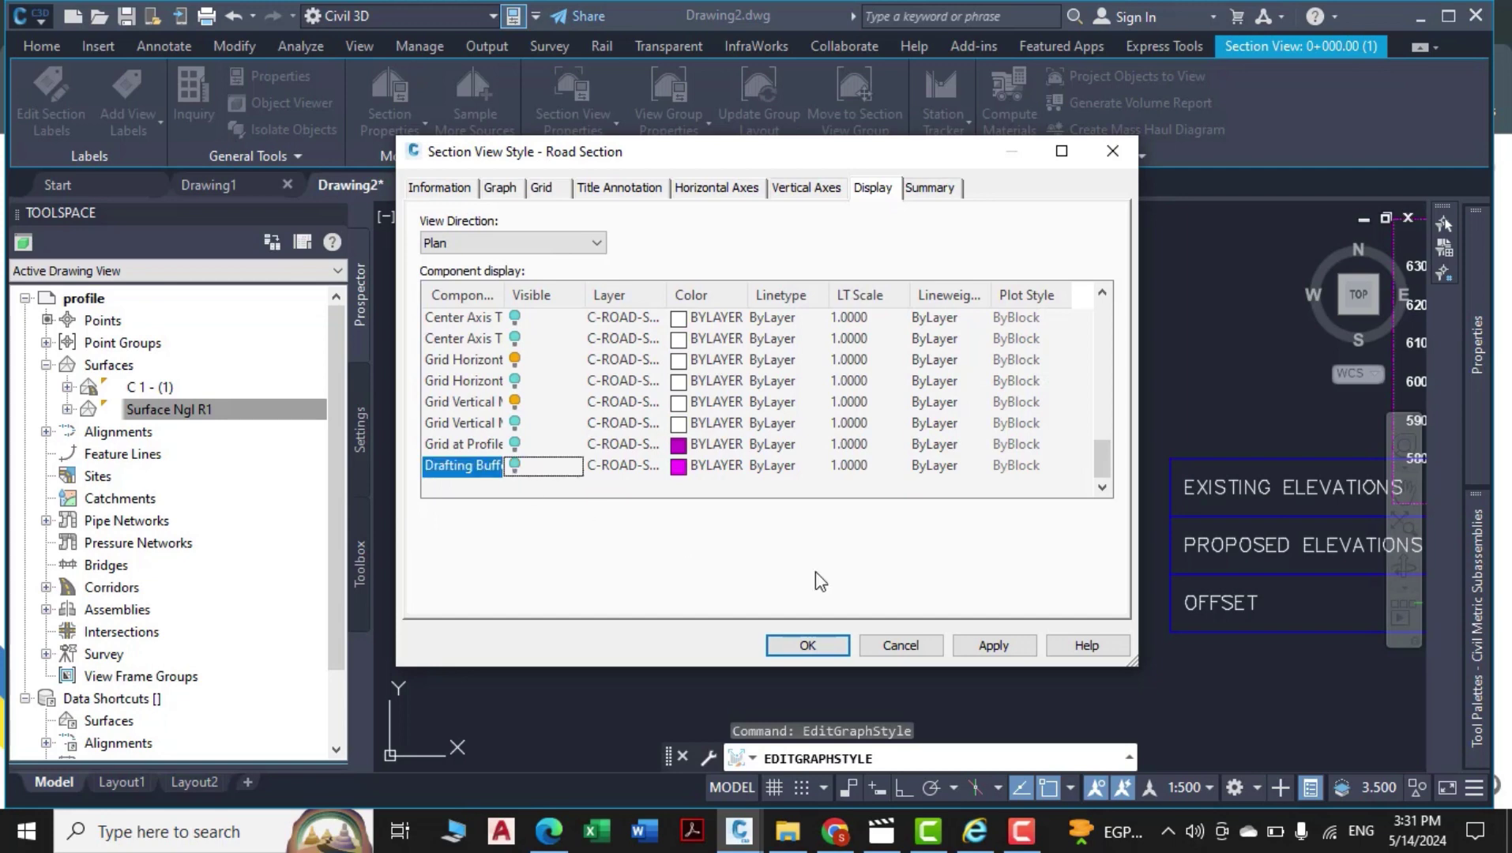
pyautogui.click(1013, 652)
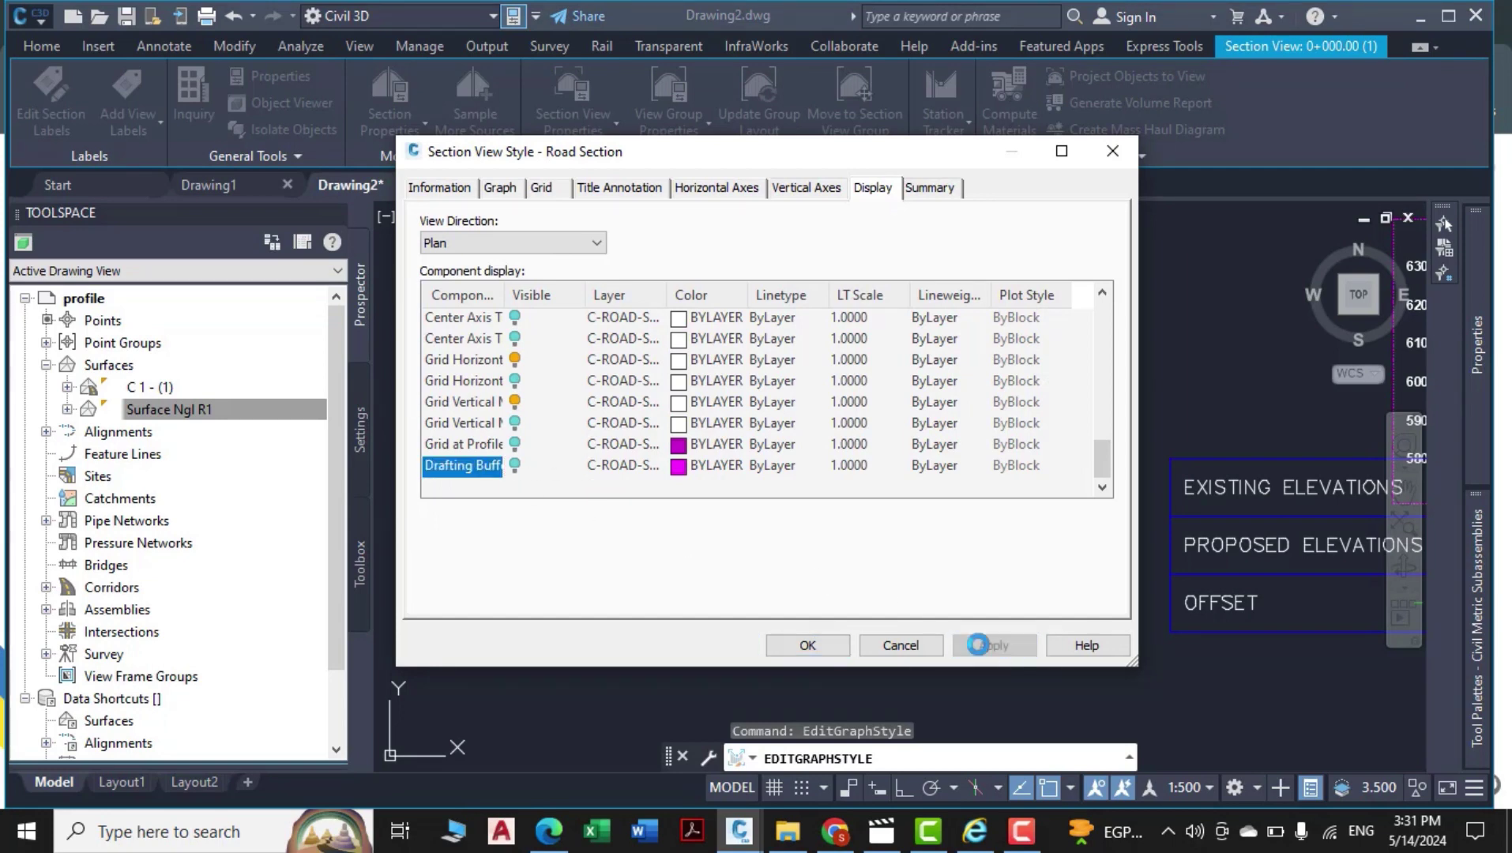
pyautogui.click(807, 646)
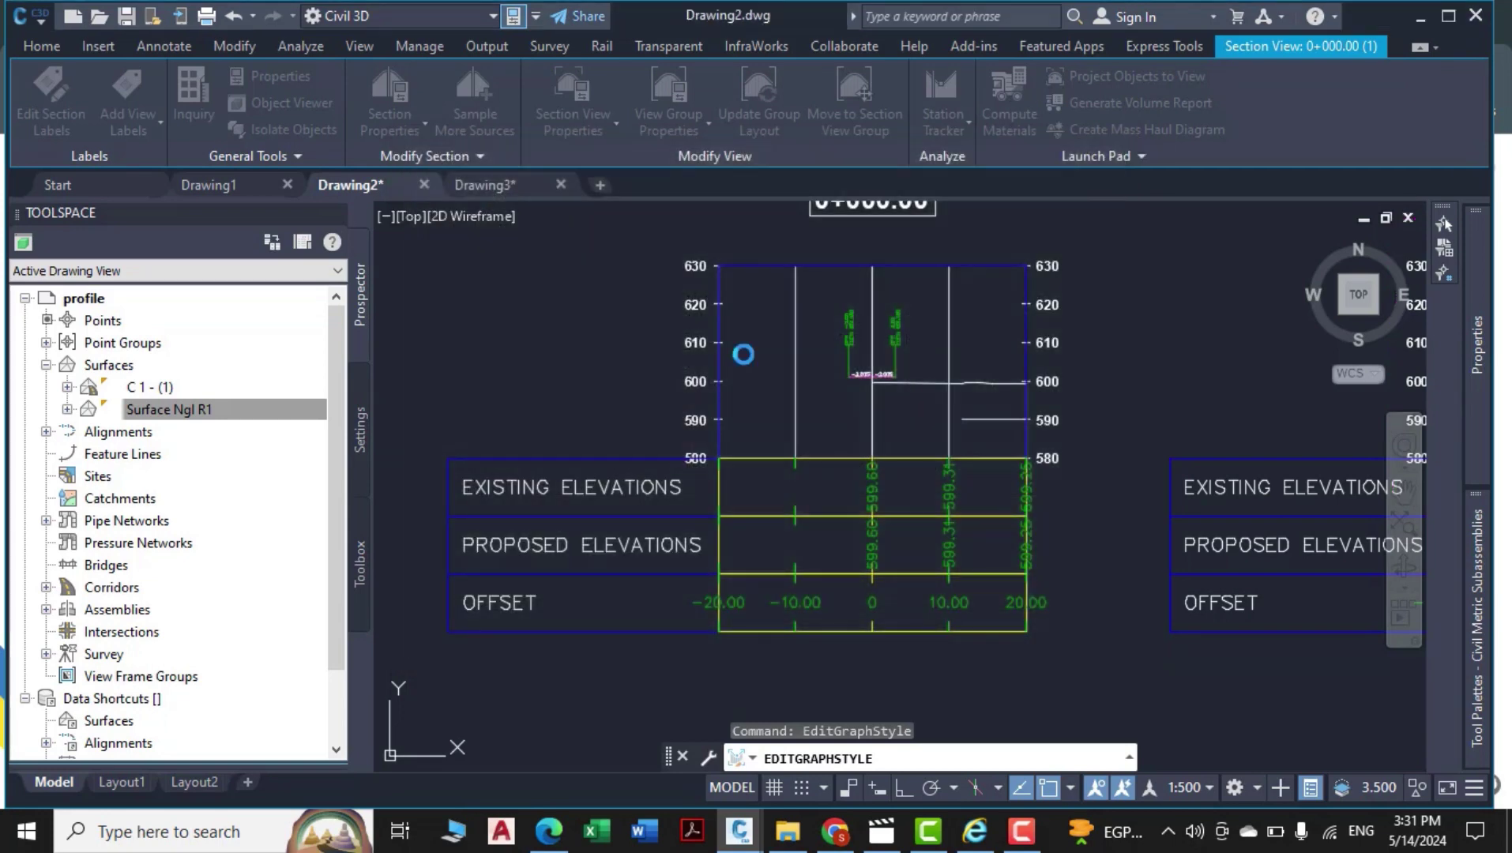
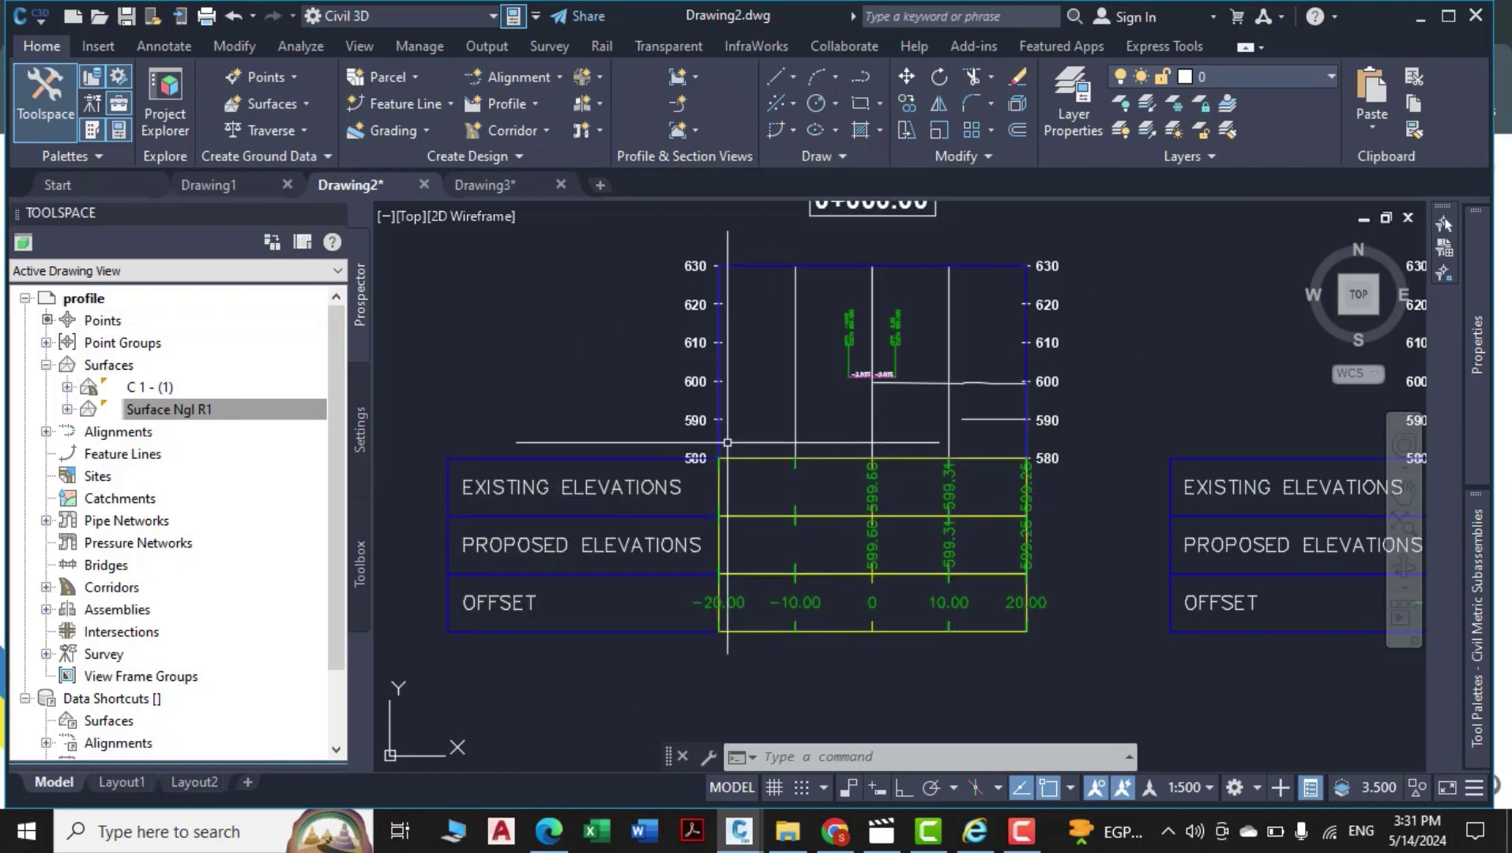
# Open the band set of the section view group's properties and rename the EG Elevations band style to NGL.
pyautogui.click(604, 461)
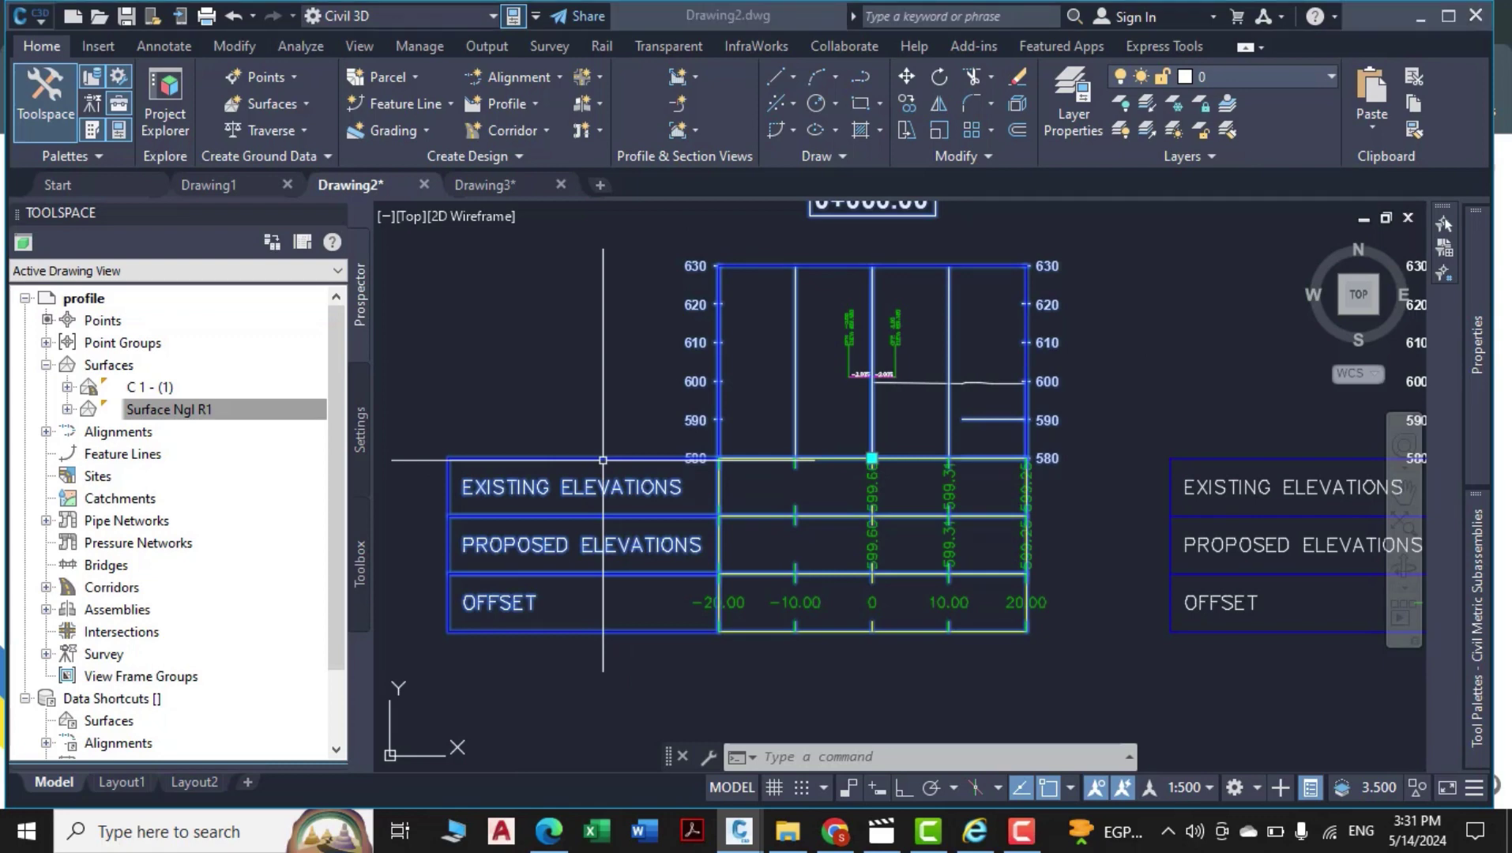
pyautogui.rightClick(603, 460)
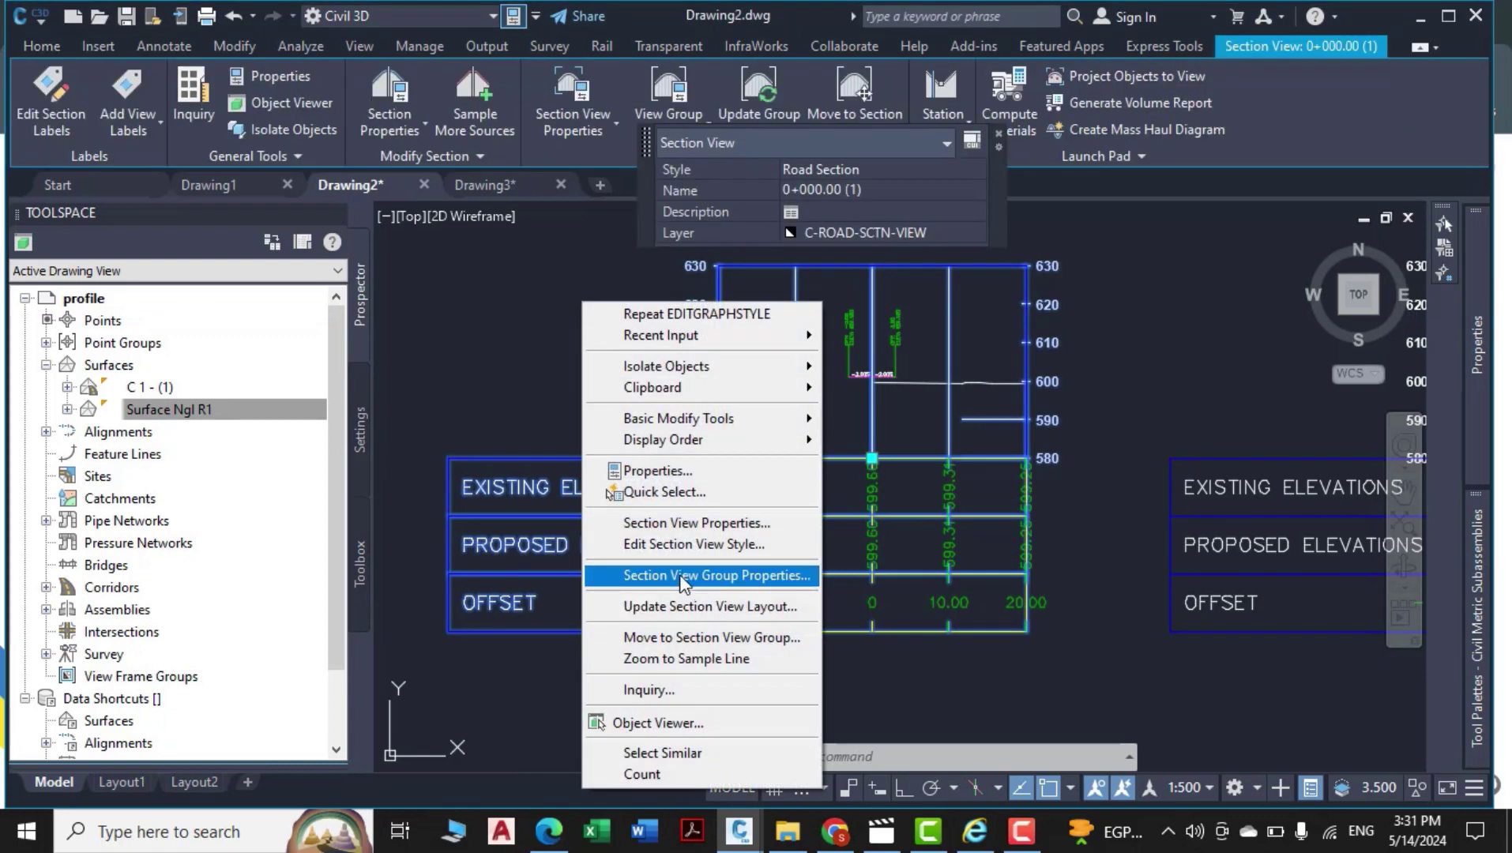
pyautogui.click(700, 574)
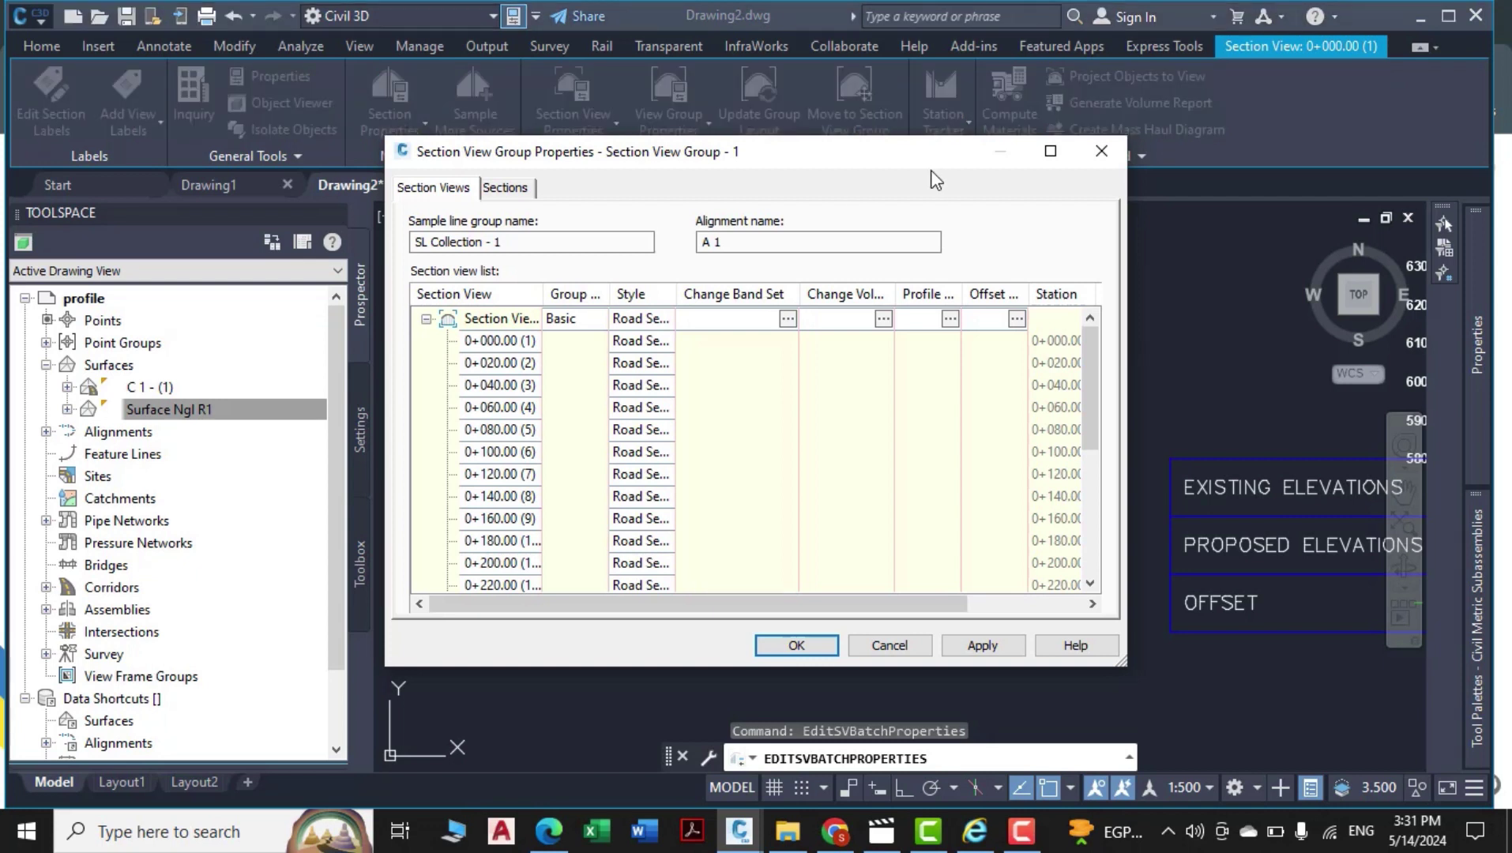
pyautogui.click(784, 319)
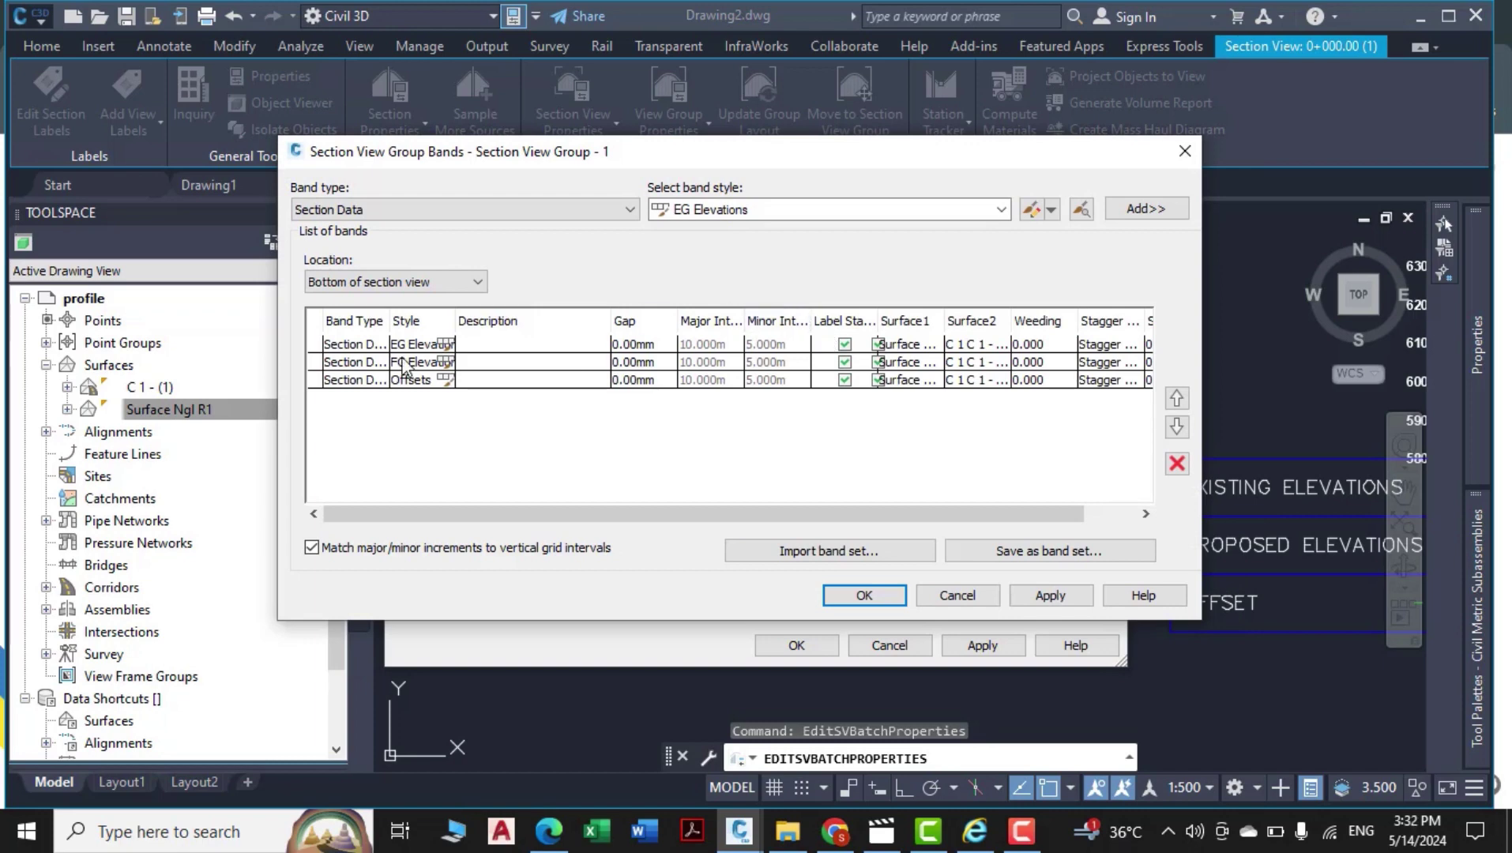
pyautogui.click(447, 345)
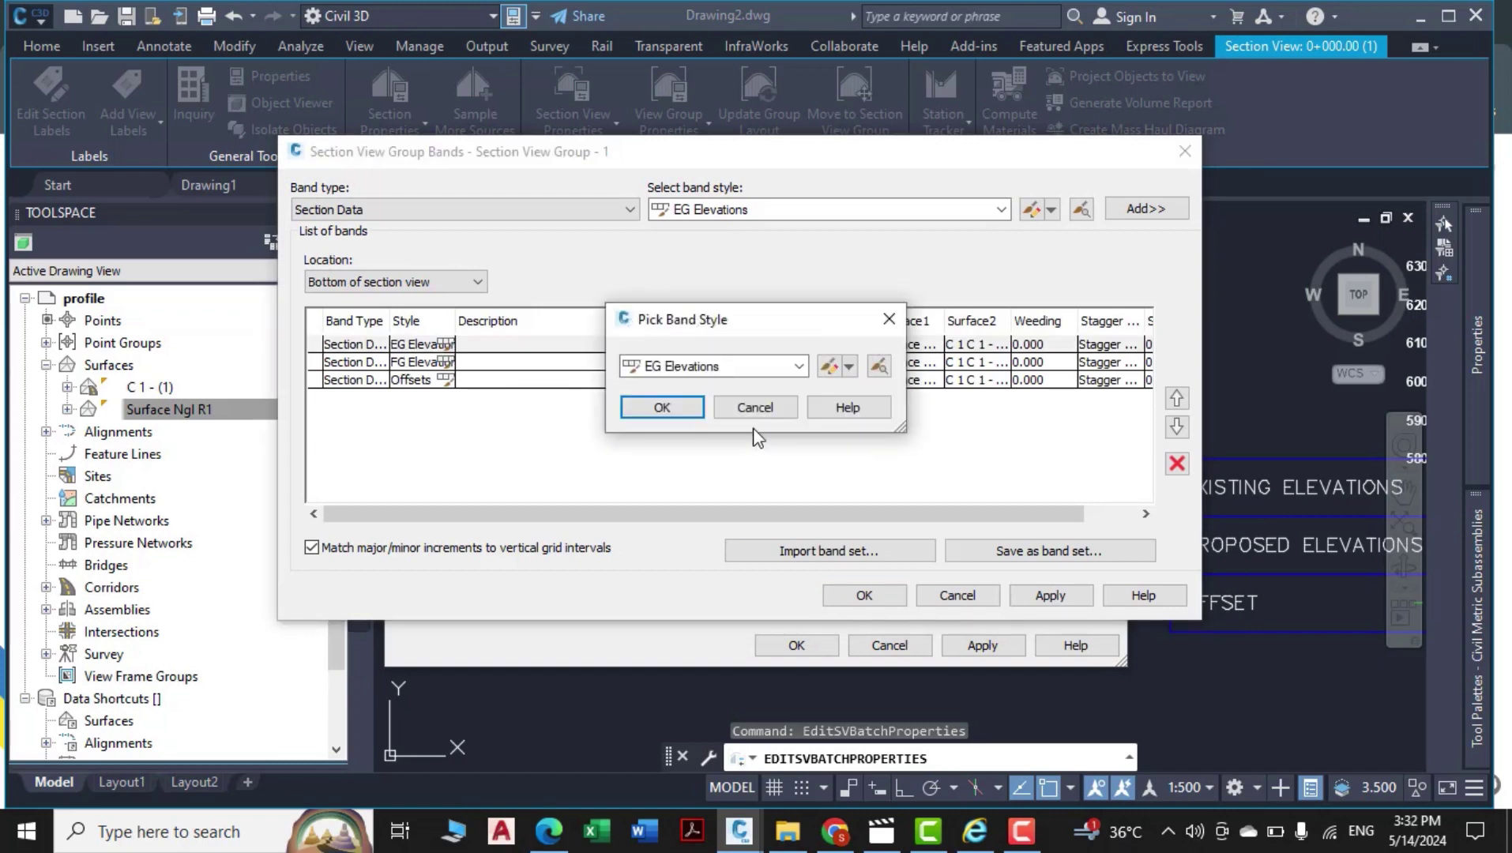
pyautogui.click(829, 366)
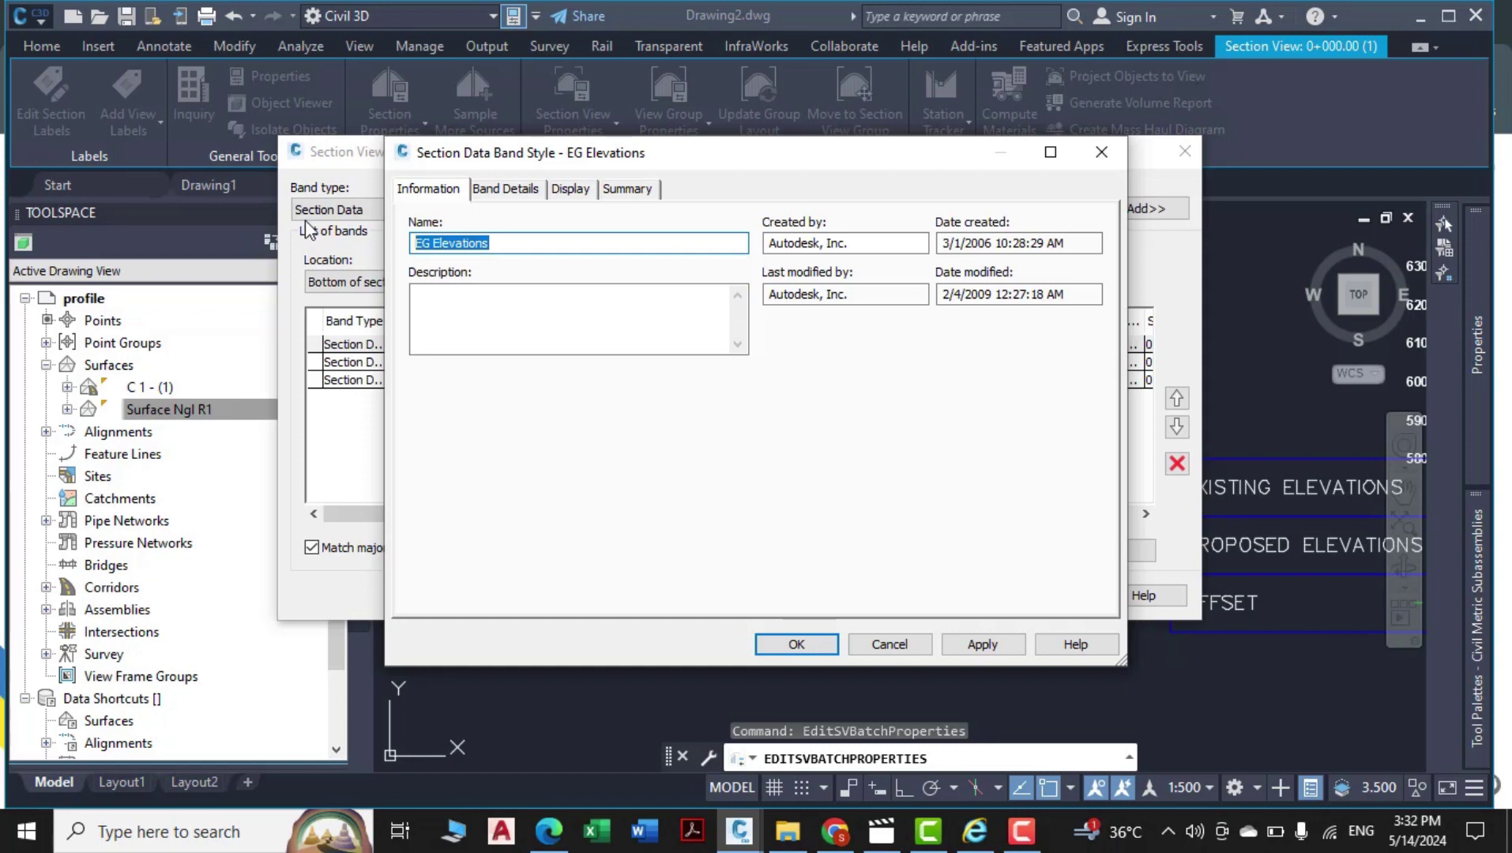
pyautogui.write('NGL')
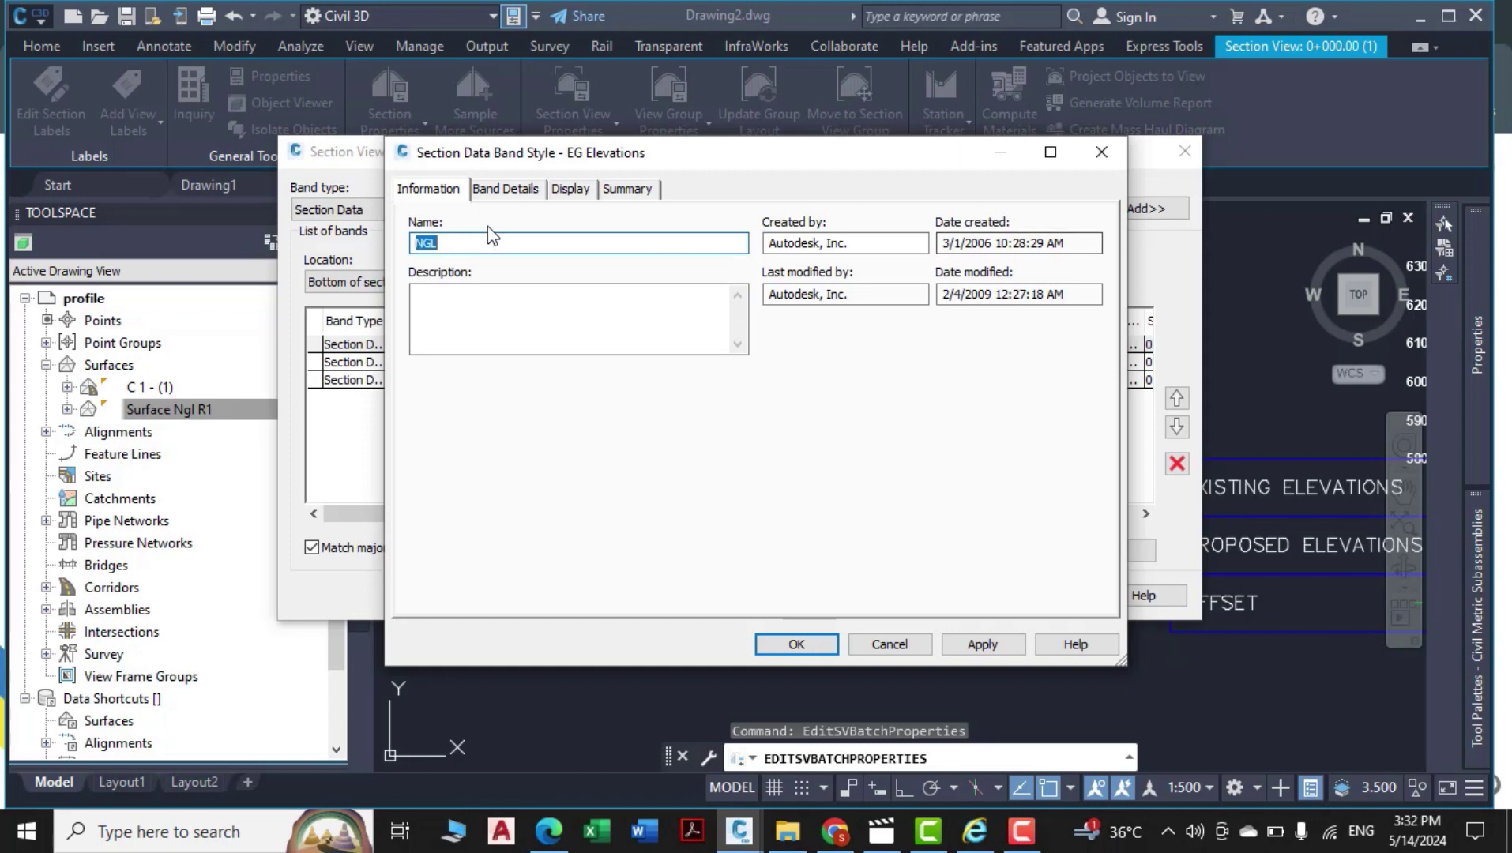
# In the band's title label, rename the text component to NGL and replace its contents with NGL.
pyautogui.click(513, 194)
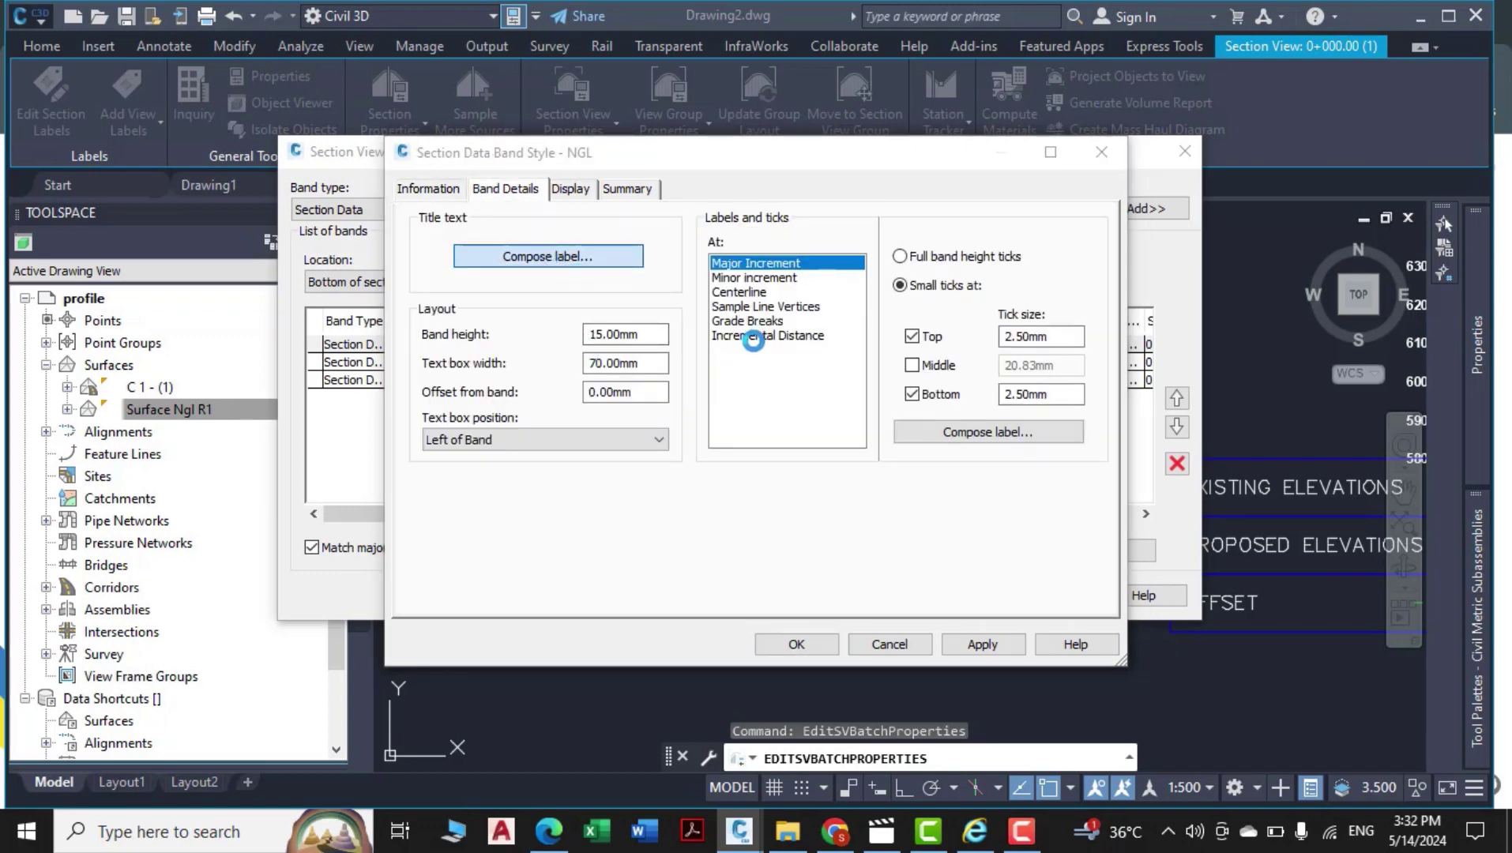
pyautogui.click(666, 288)
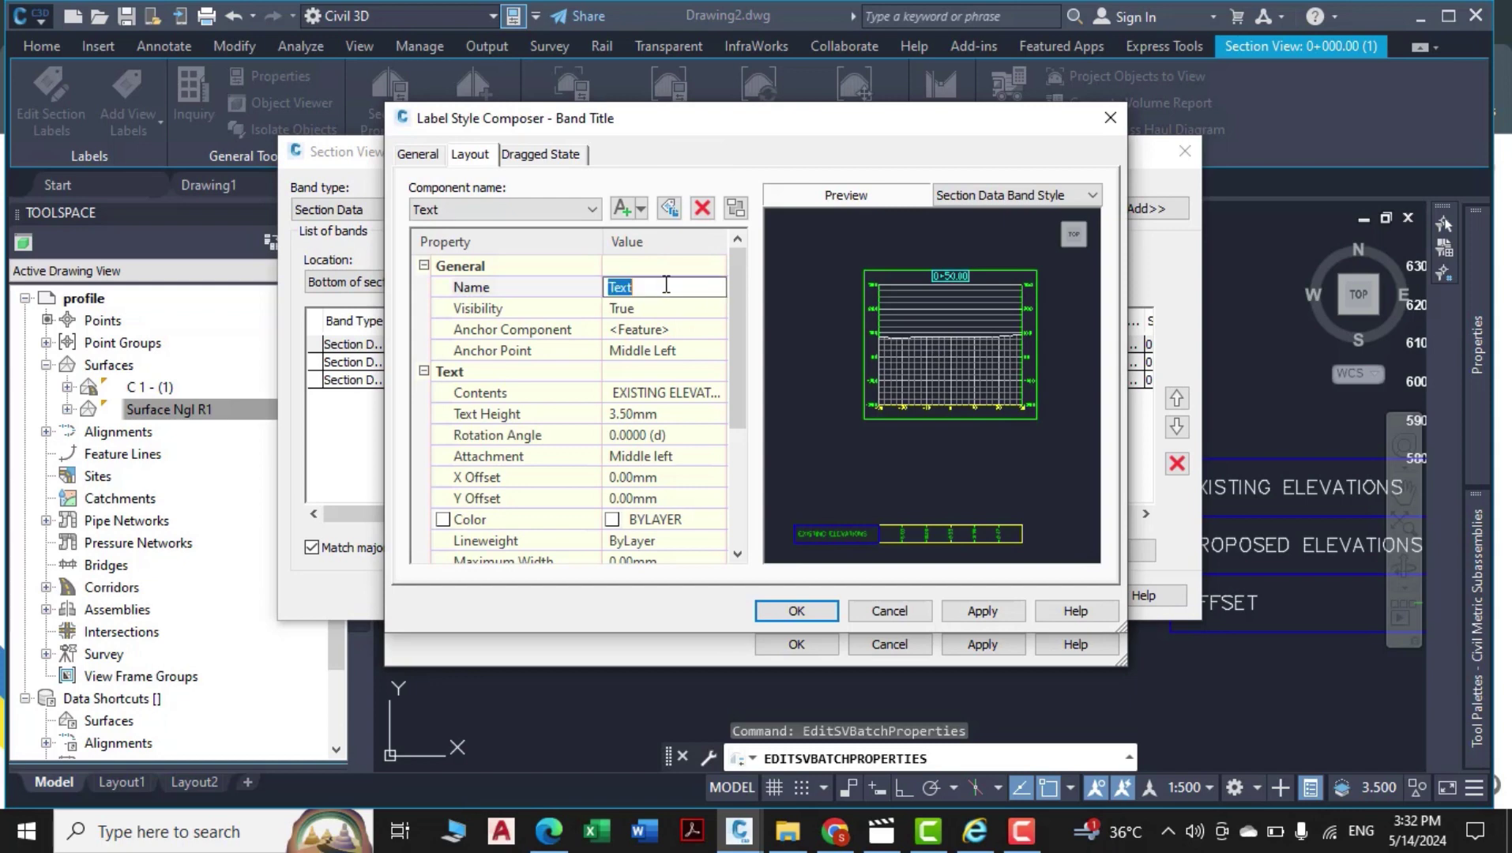
pyautogui.write('NGL')
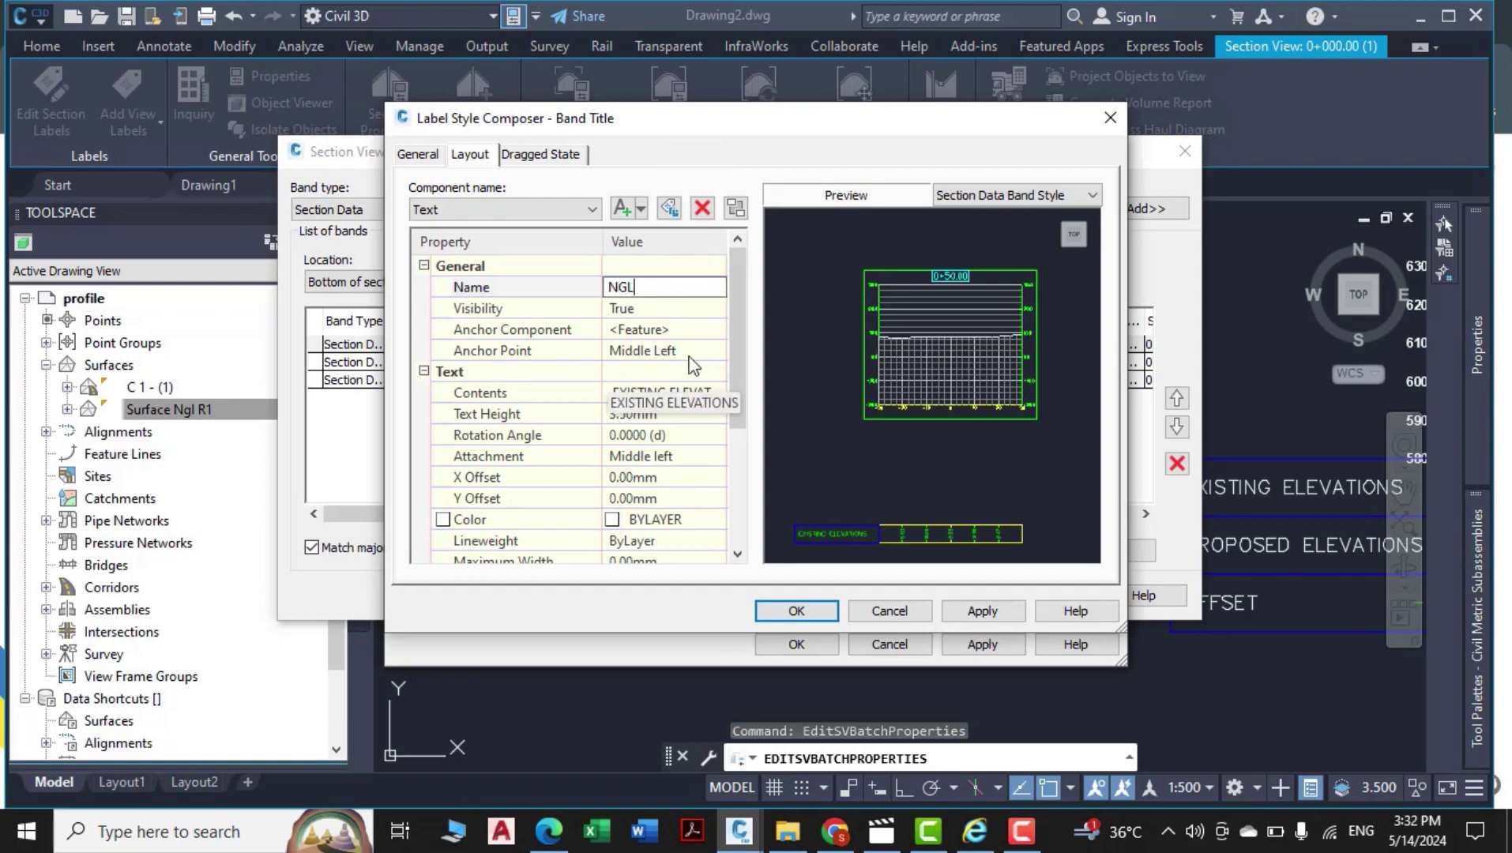
pyautogui.click(708, 394)
pyautogui.click(717, 393)
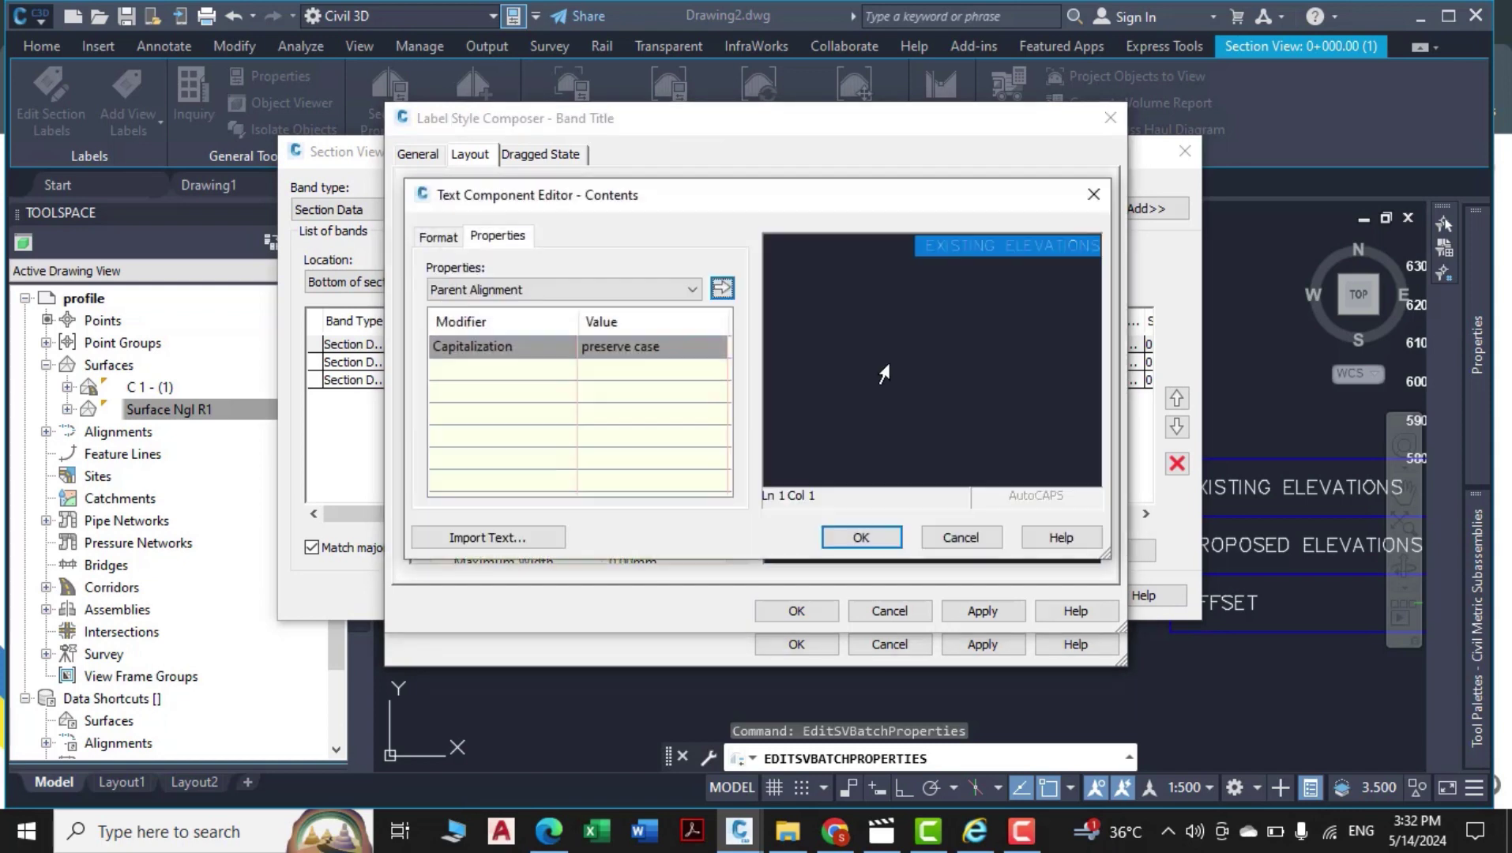
pyautogui.click(963, 323)
pyautogui.hotkey('ctrl', 'a')
pyautogui.write('NGL')
pyautogui.moveTo(783, 300); pyautogui.dragTo(763, 308)
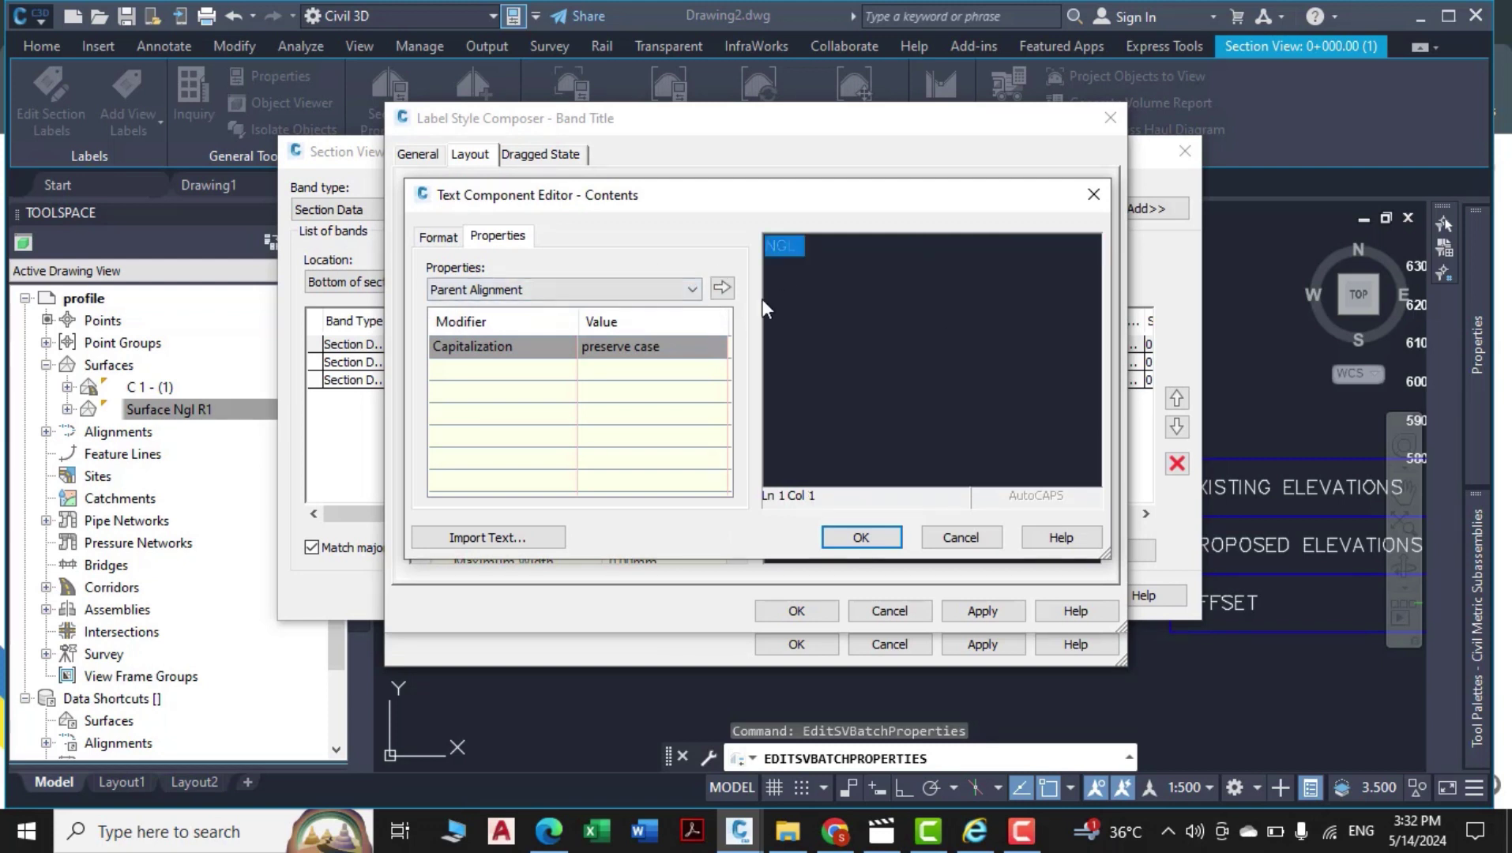
# Format the NGL title text as centered, bold Arial in red and accept the band title label.
pyautogui.click(446, 240)
pyautogui.click(474, 330)
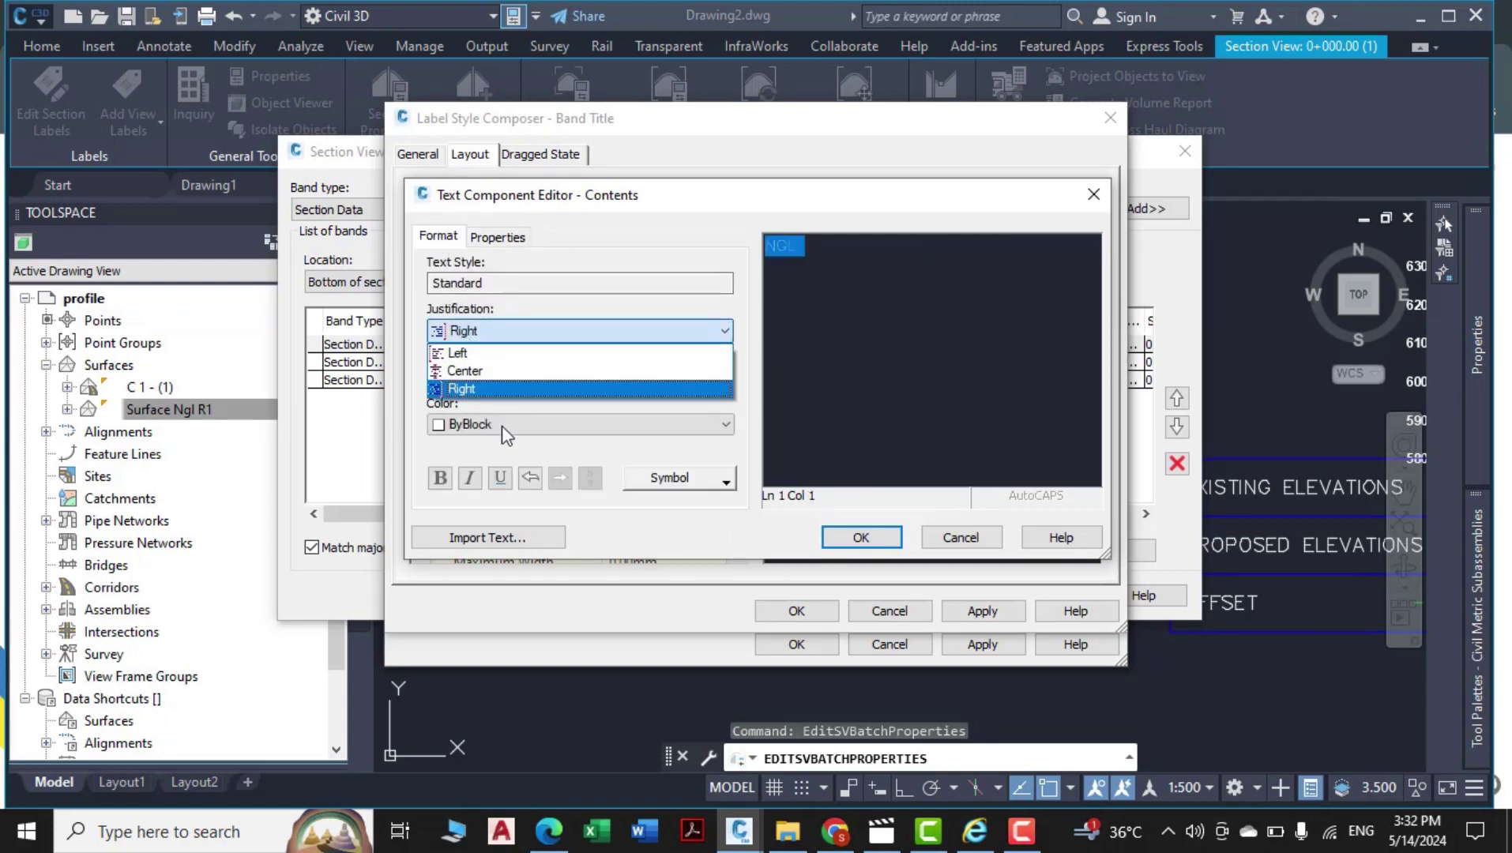
pyautogui.click(489, 378)
pyautogui.click(486, 374)
pyautogui.write('arent')
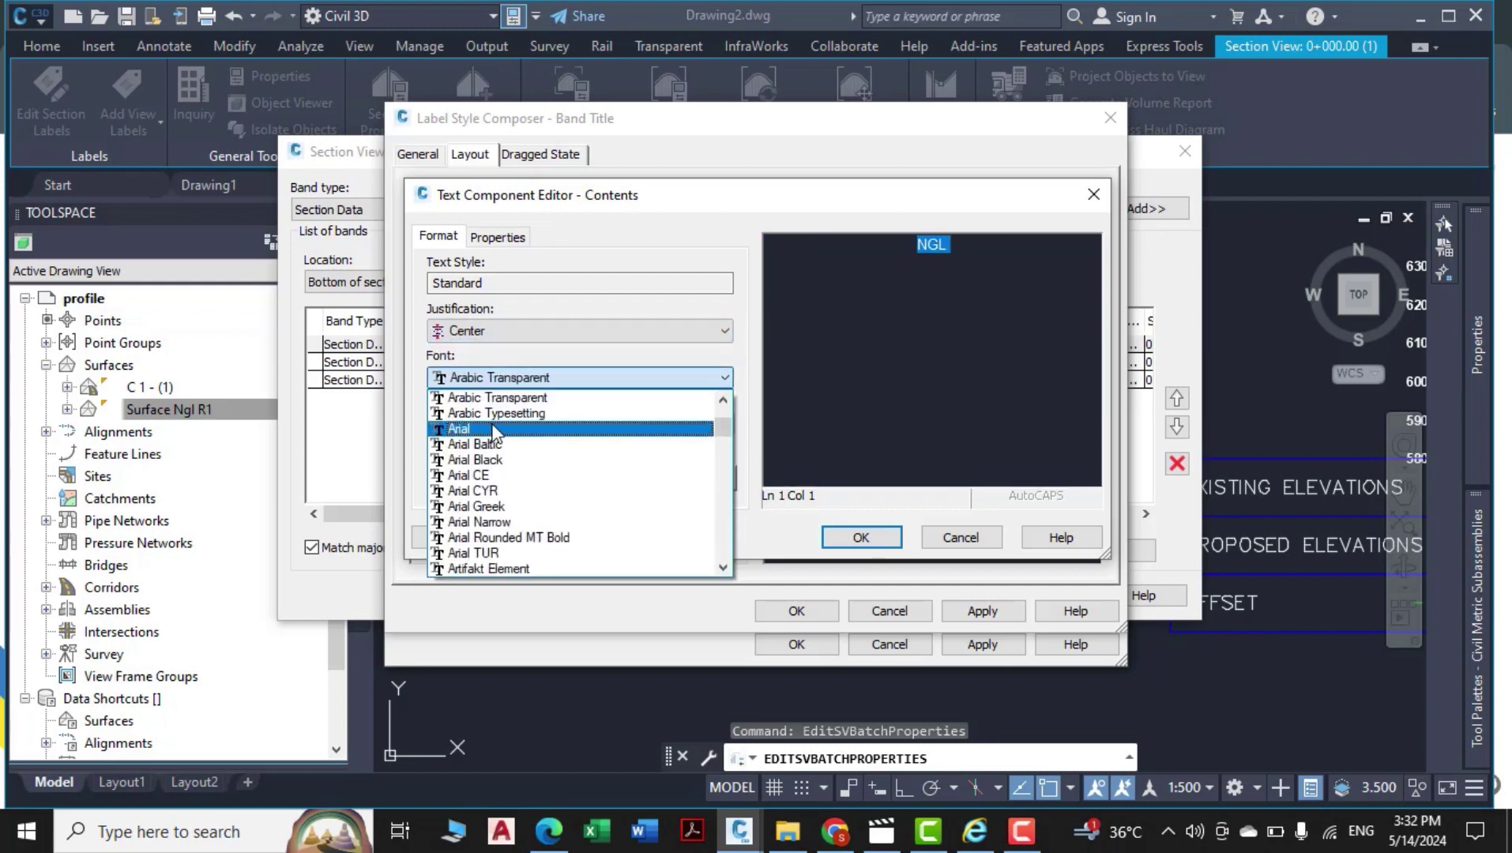
pyautogui.click(490, 427)
pyautogui.click(491, 427)
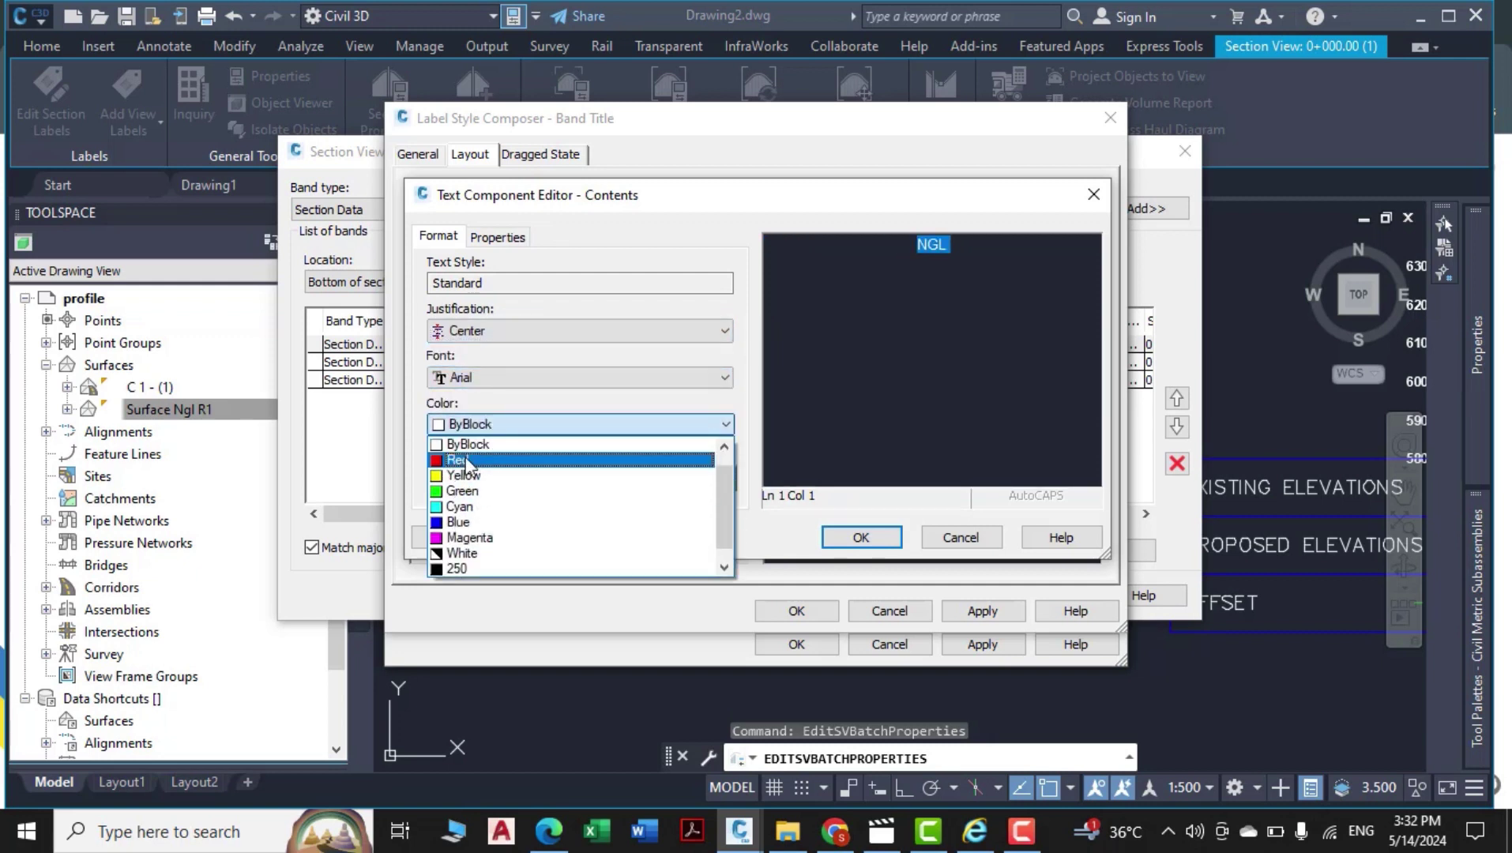
pyautogui.click(478, 480)
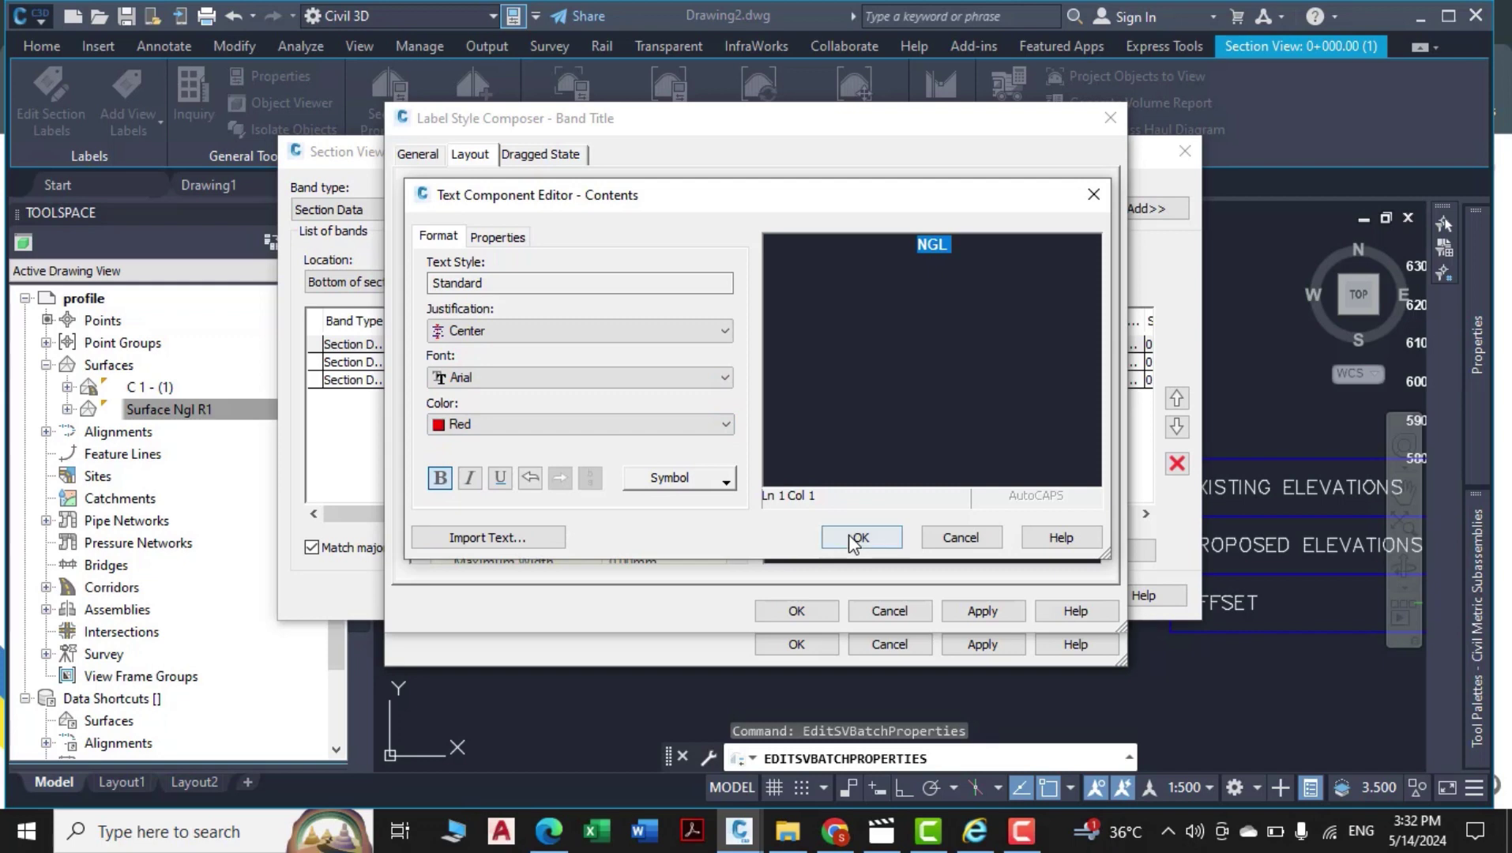
pyautogui.click(850, 536)
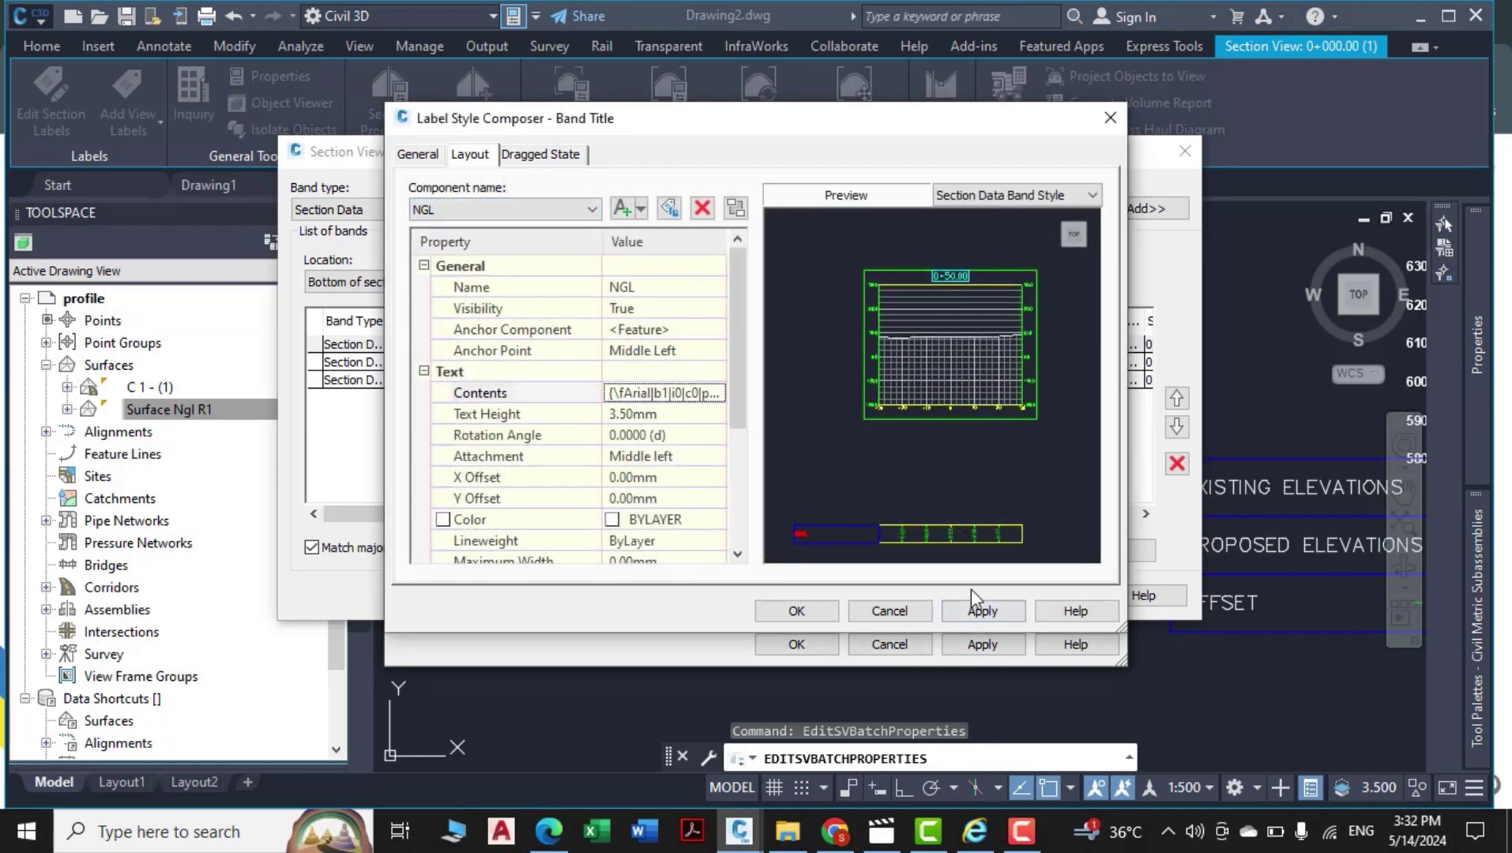
pyautogui.click(807, 614)
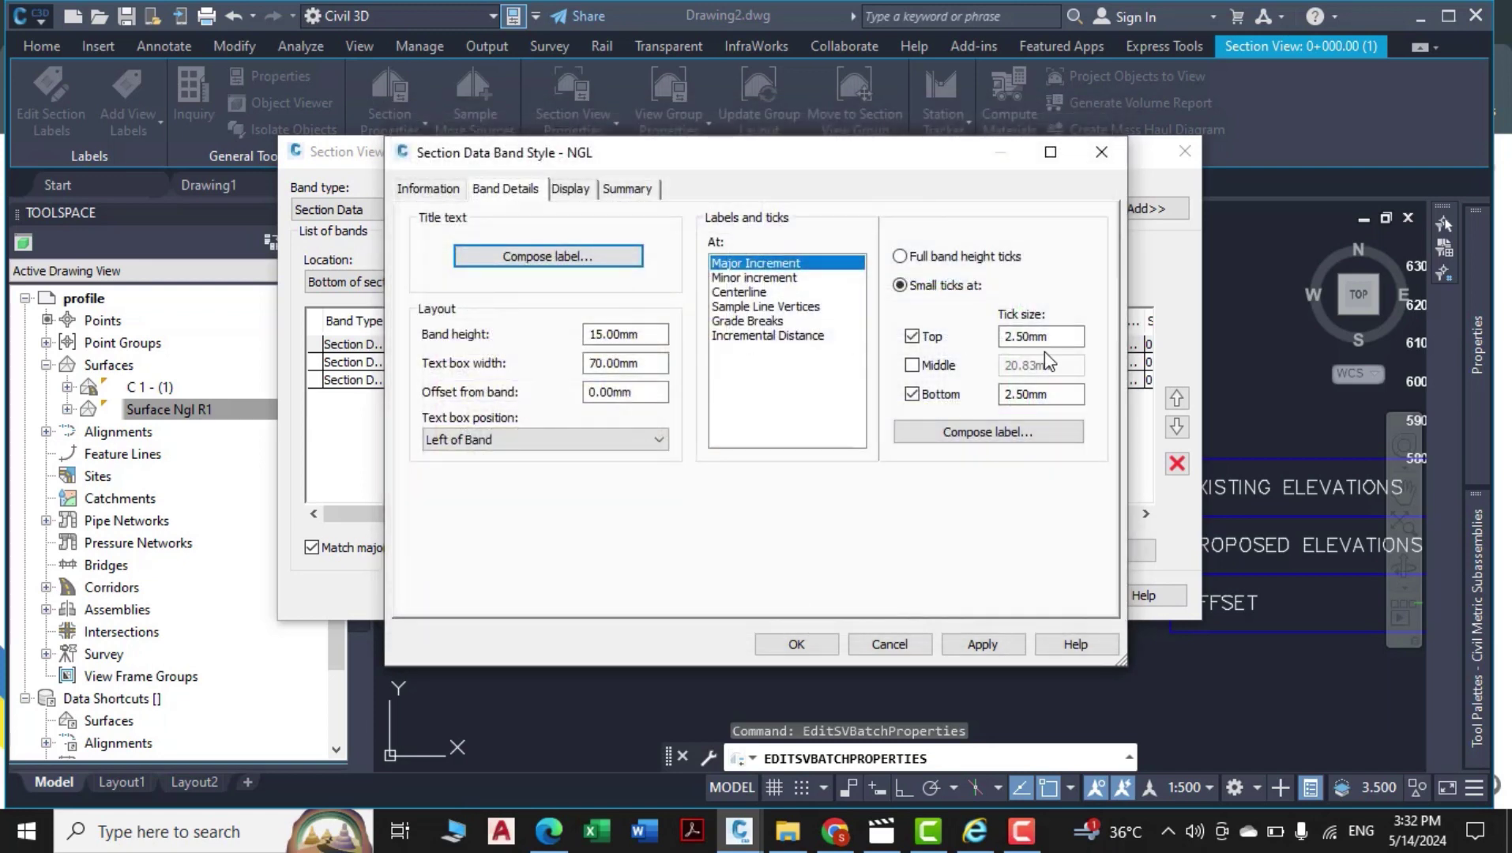
# Compose the band's Major Increment label and rename its Distance from Centerline component to NGL.
pyautogui.click(1009, 432)
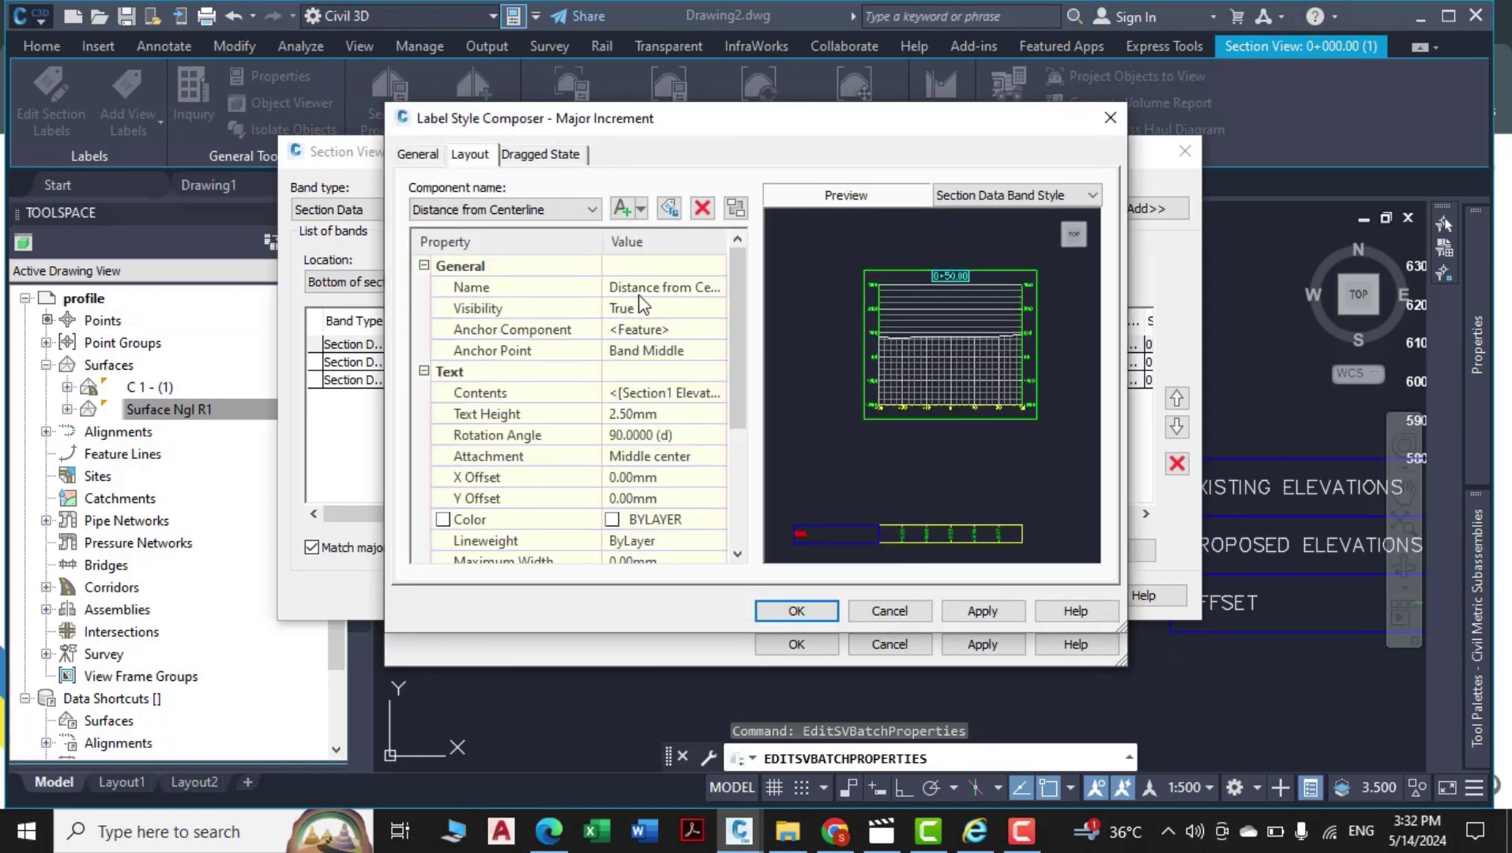
pyautogui.click(641, 288)
pyautogui.write('NGL')
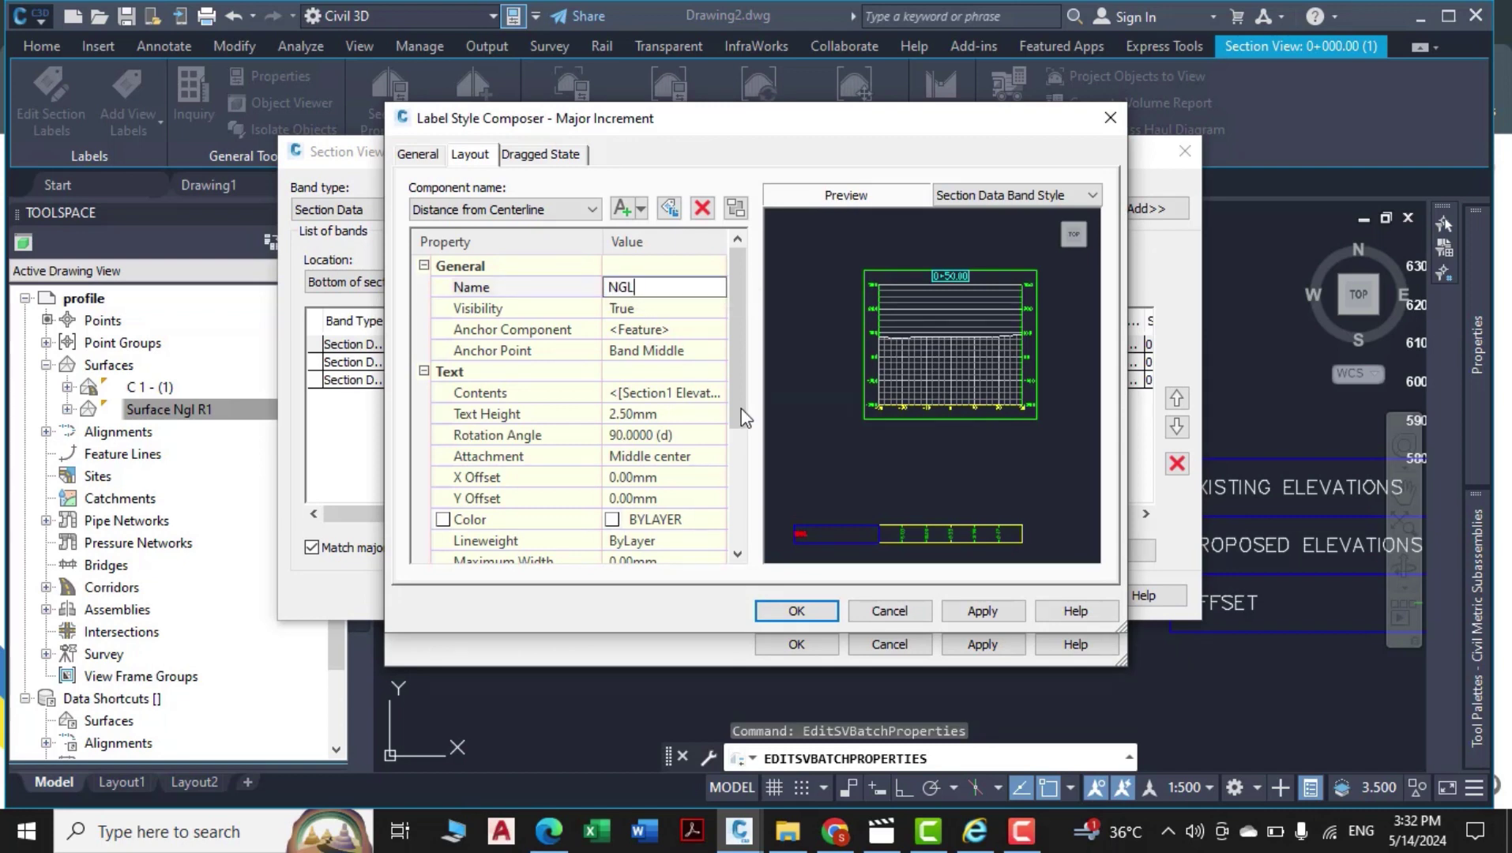
# Format the contents of the Major Increment label's NGL component in red Arial and accept the label.
pyautogui.click(695, 393)
pyautogui.click(717, 392)
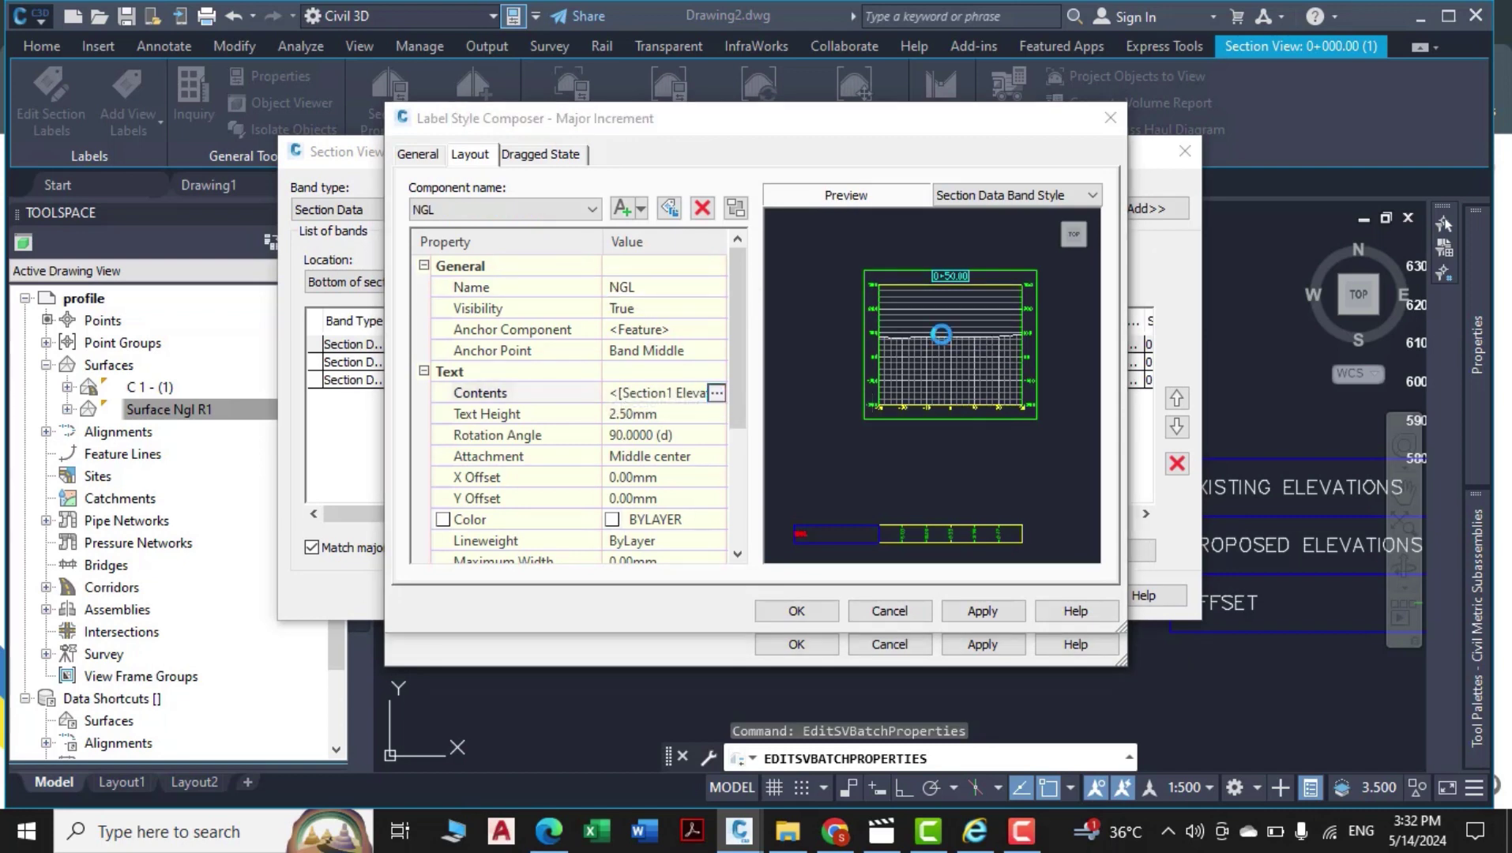
pyautogui.click(940, 329)
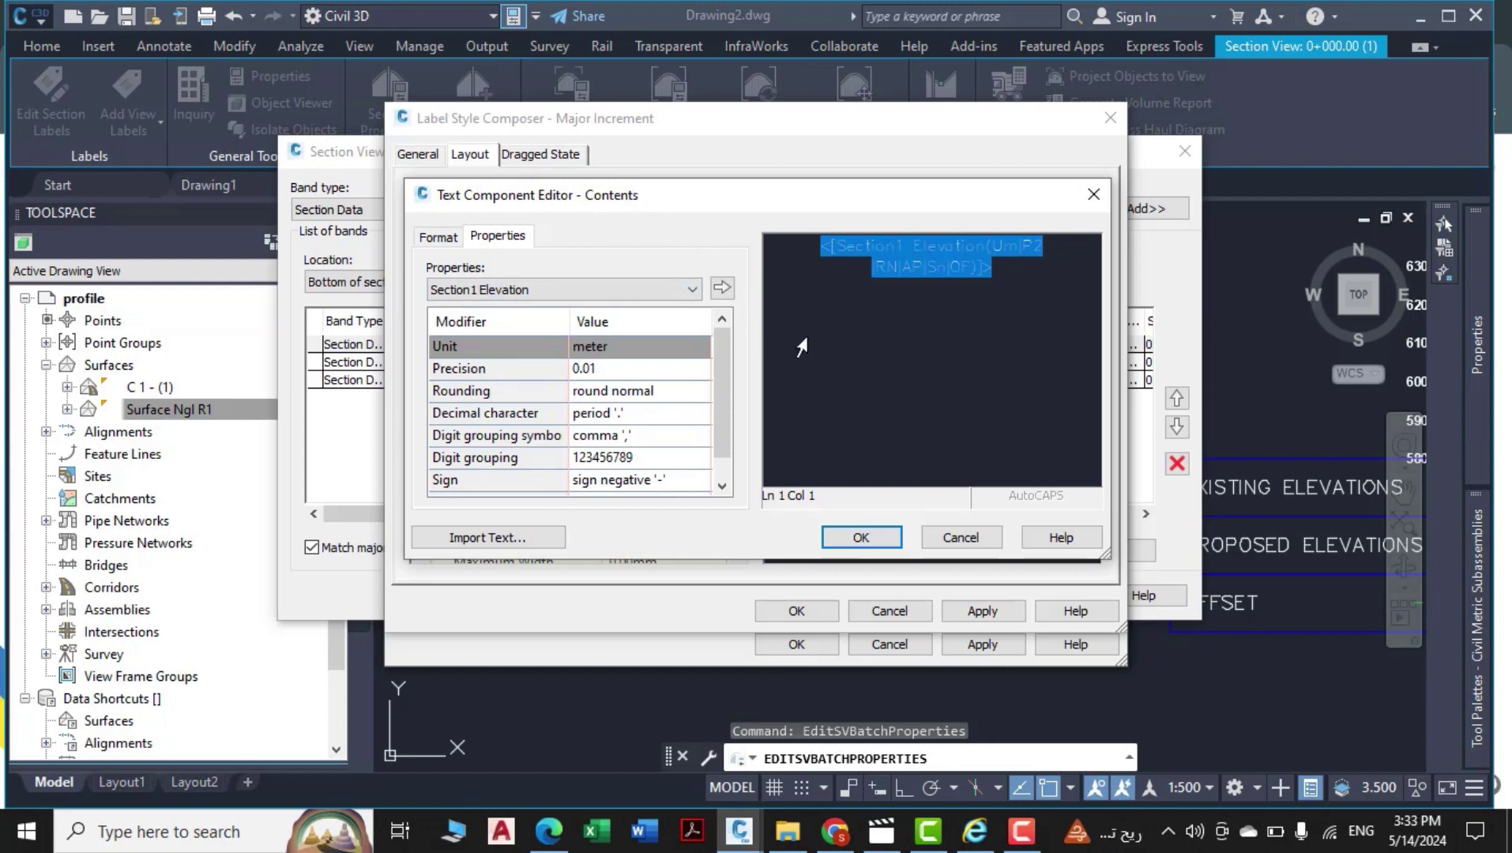
pyautogui.click(438, 236)
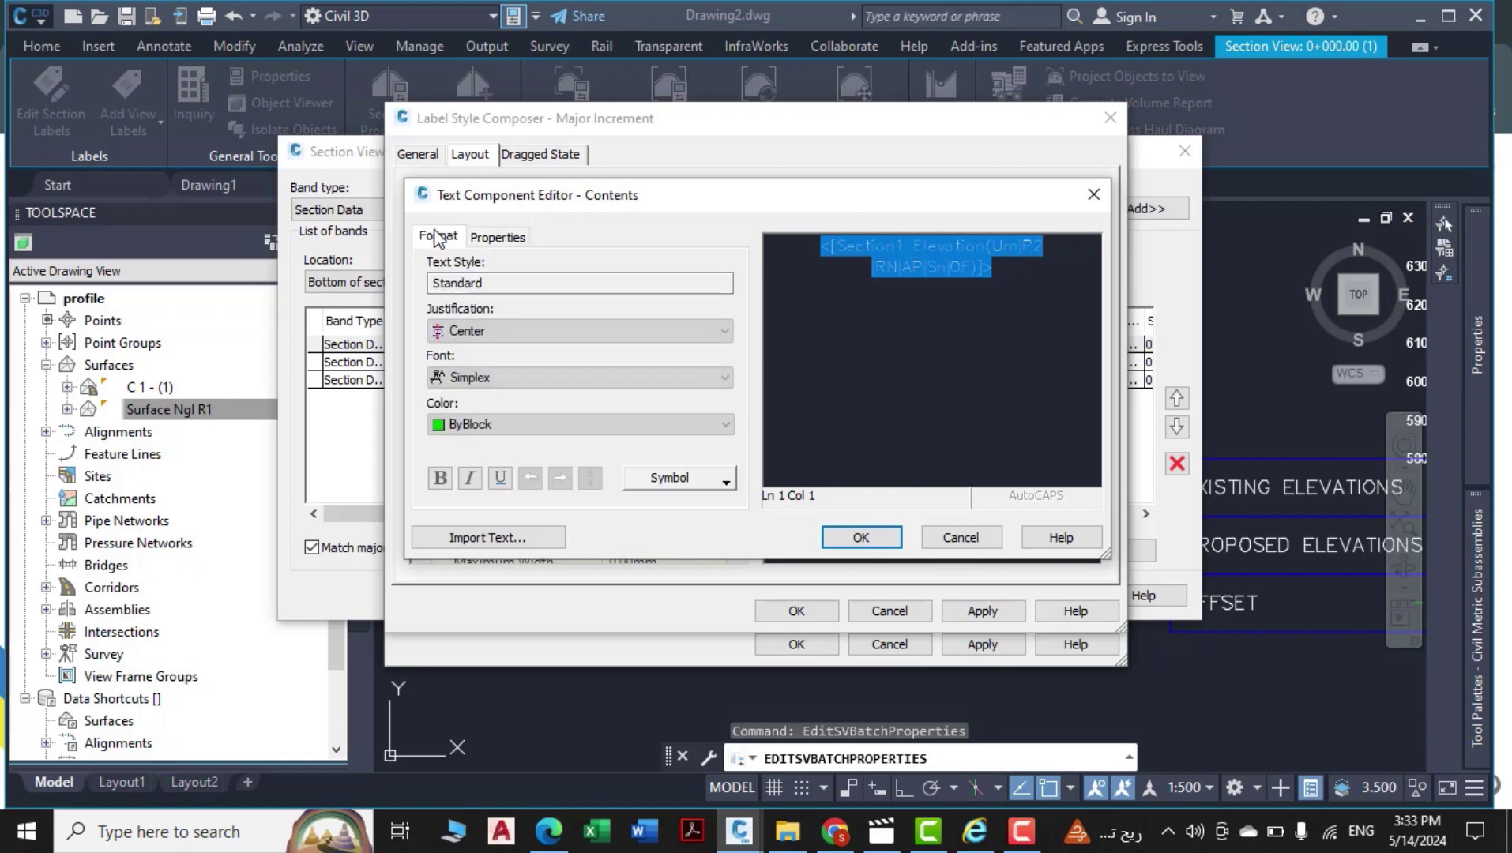
pyautogui.click(462, 432)
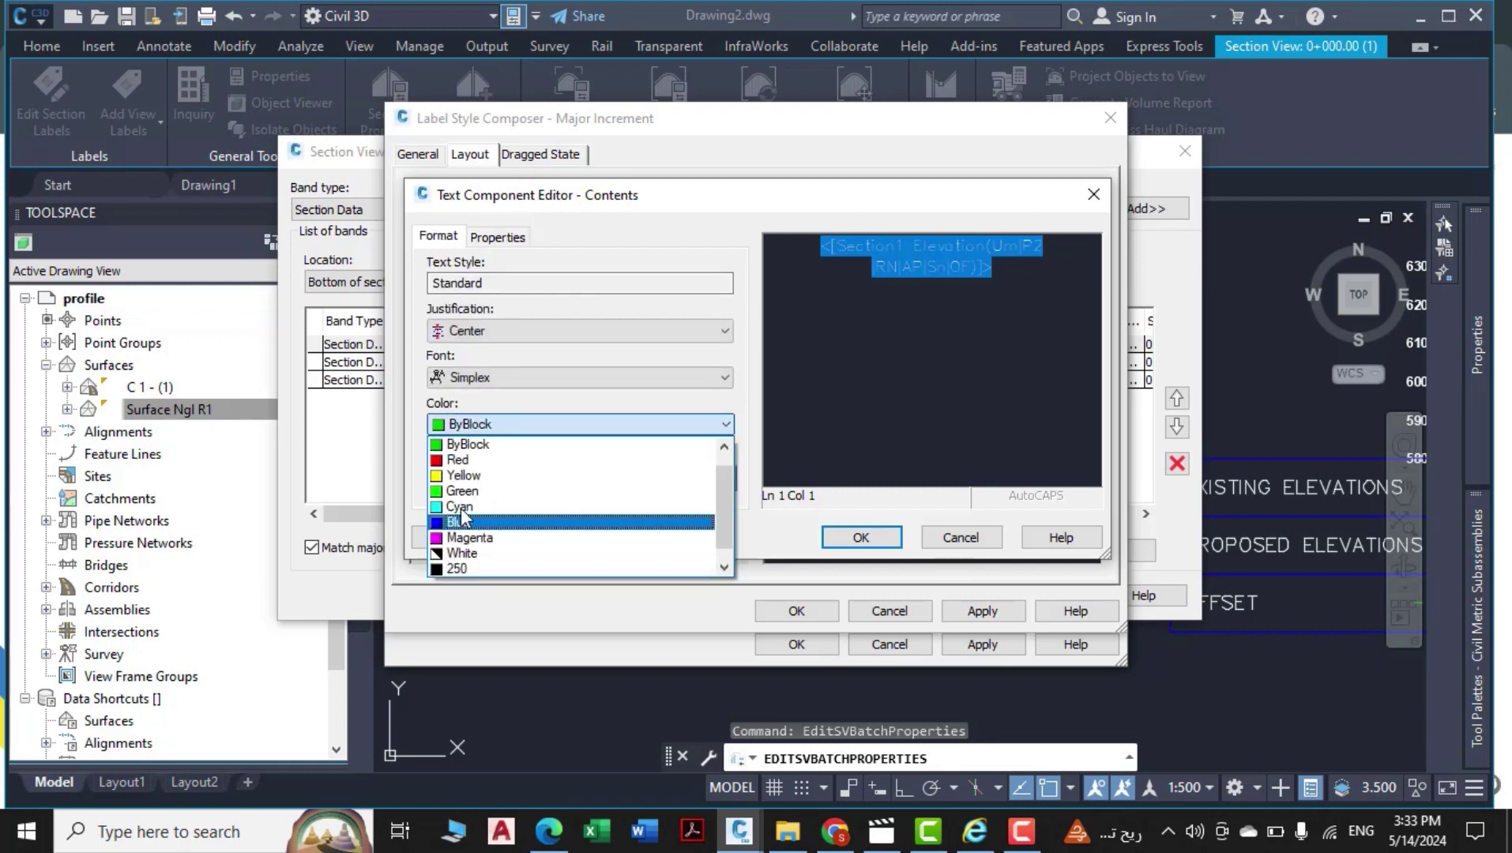
pyautogui.click(480, 464)
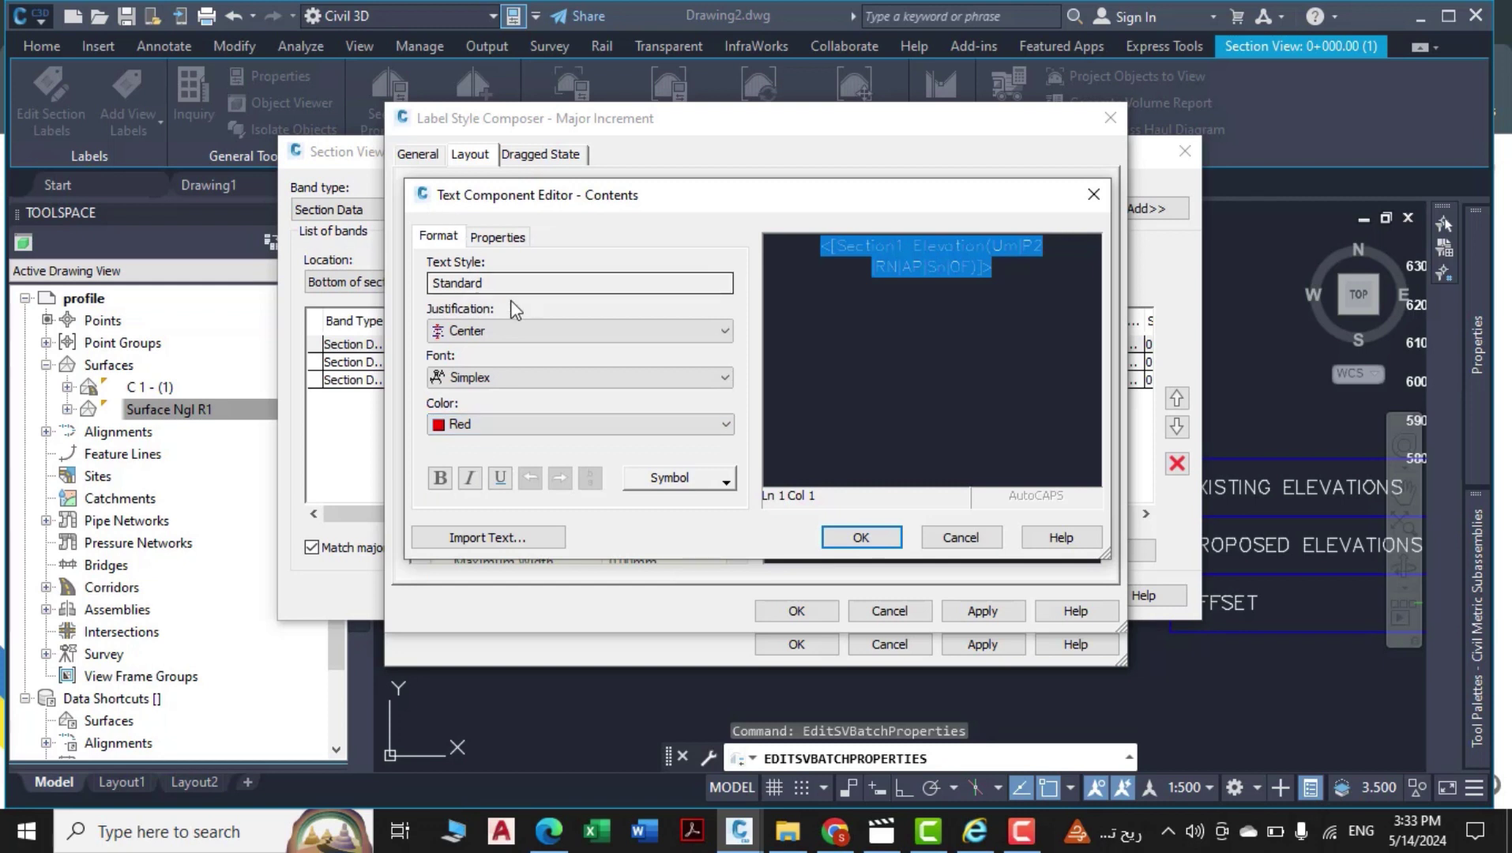
pyautogui.click(486, 378)
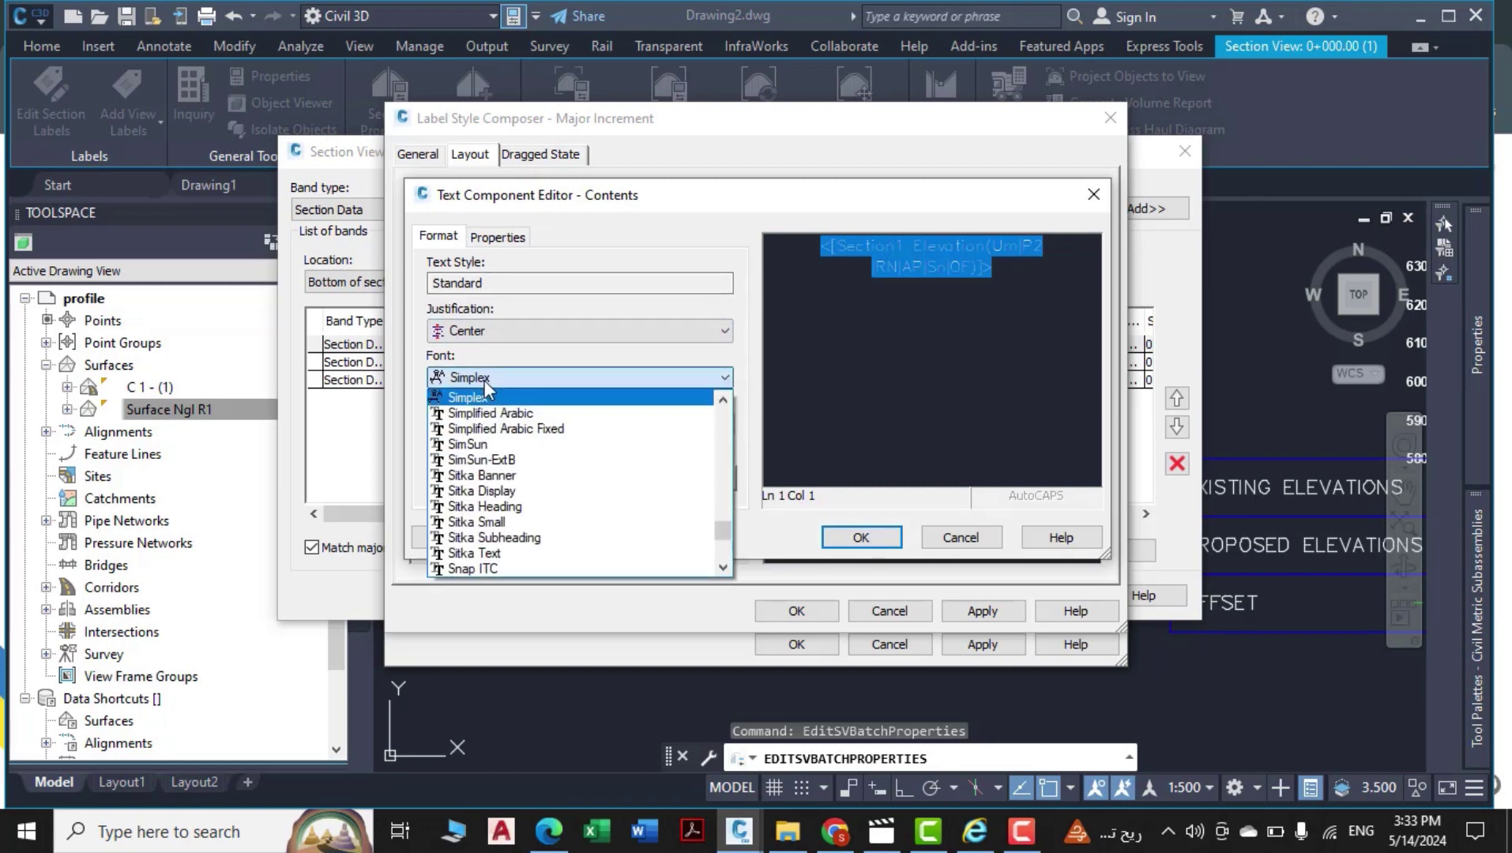
pyautogui.write('arent')
pyautogui.click(474, 428)
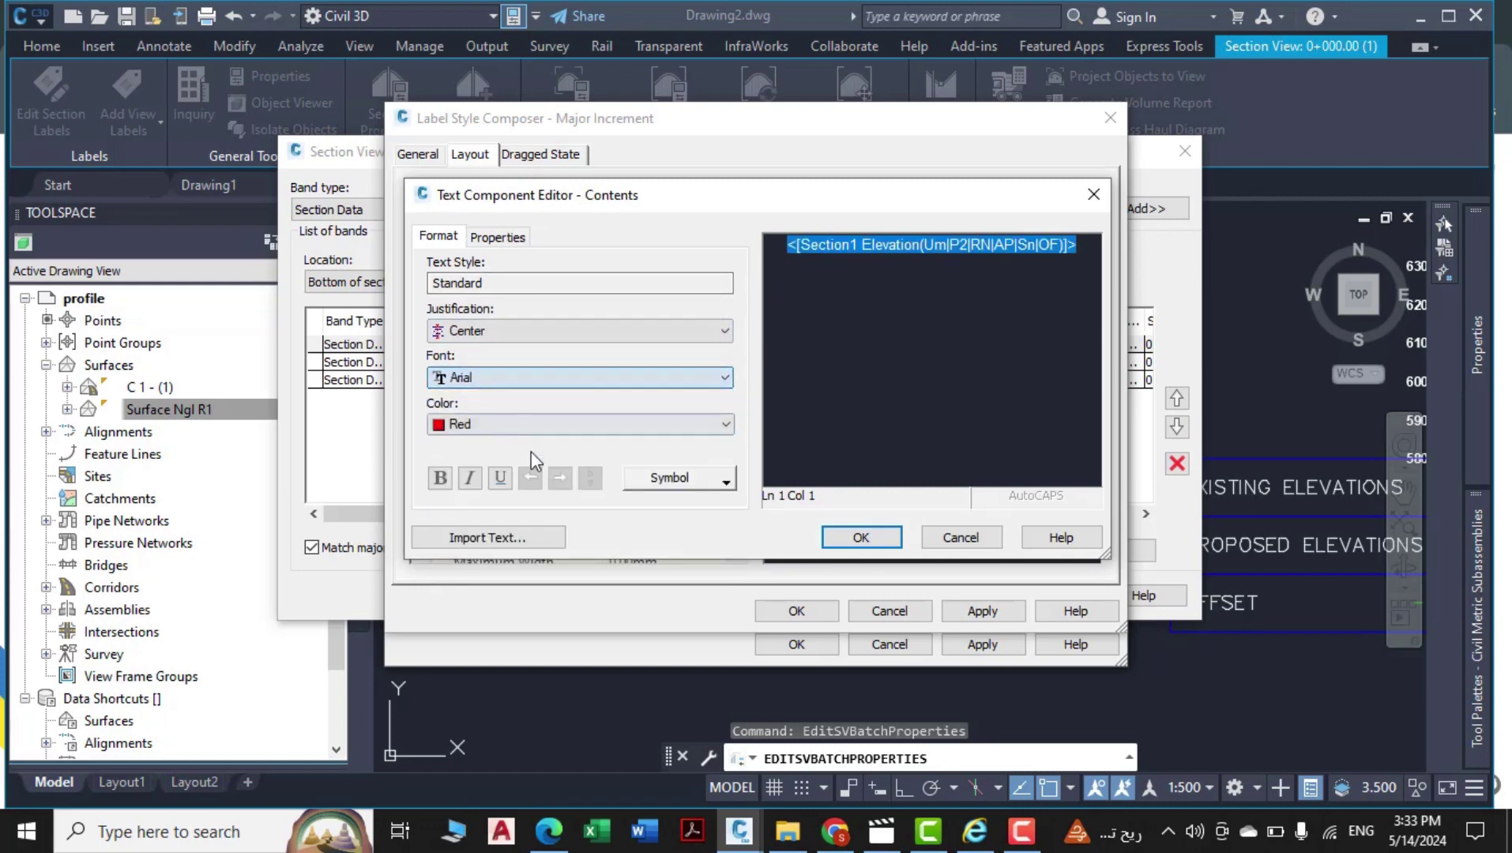
pyautogui.click(861, 539)
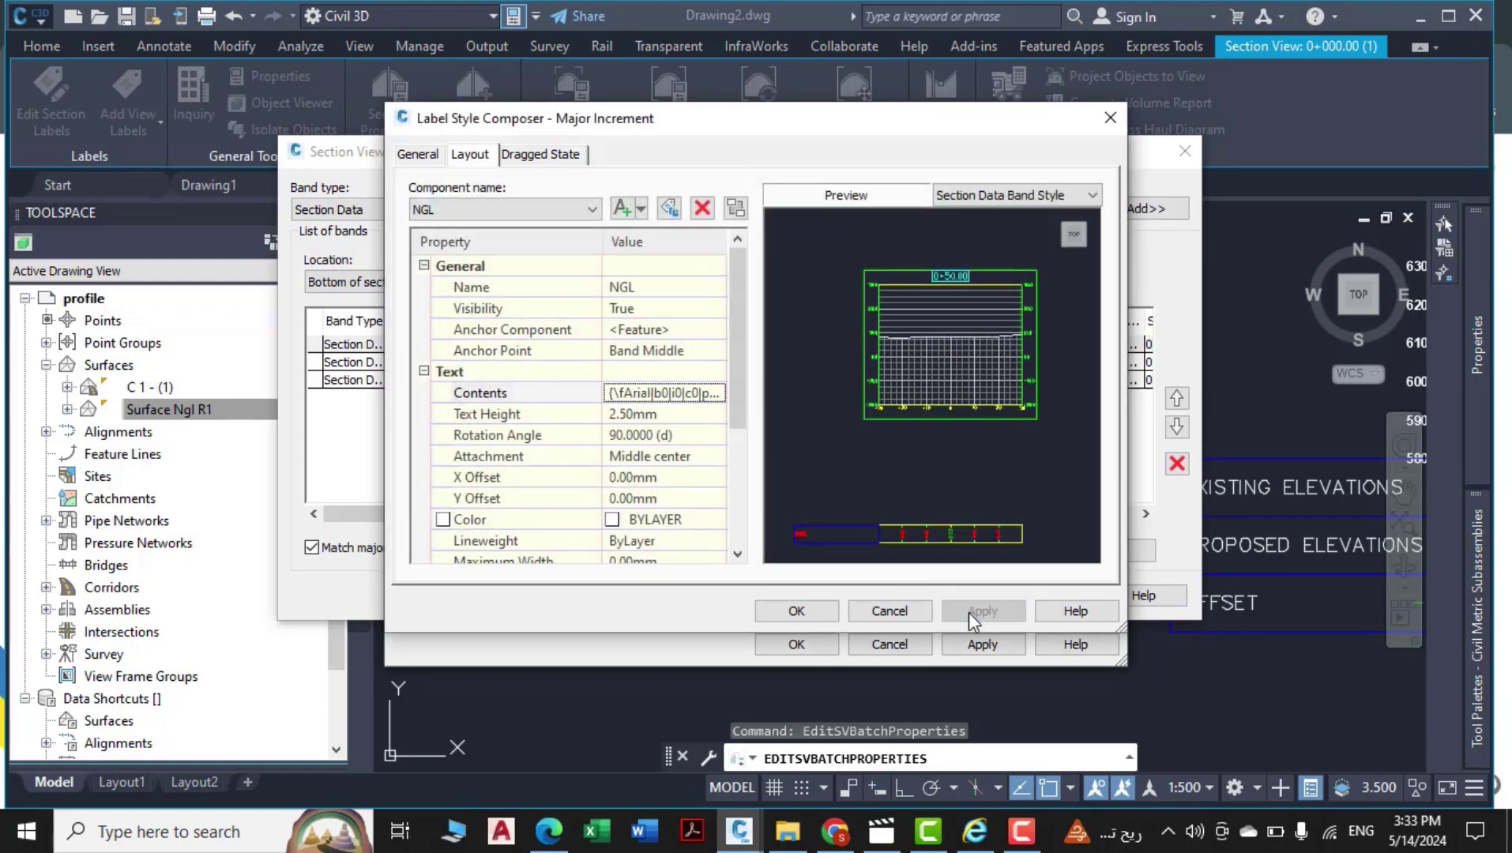
pyautogui.click(797, 611)
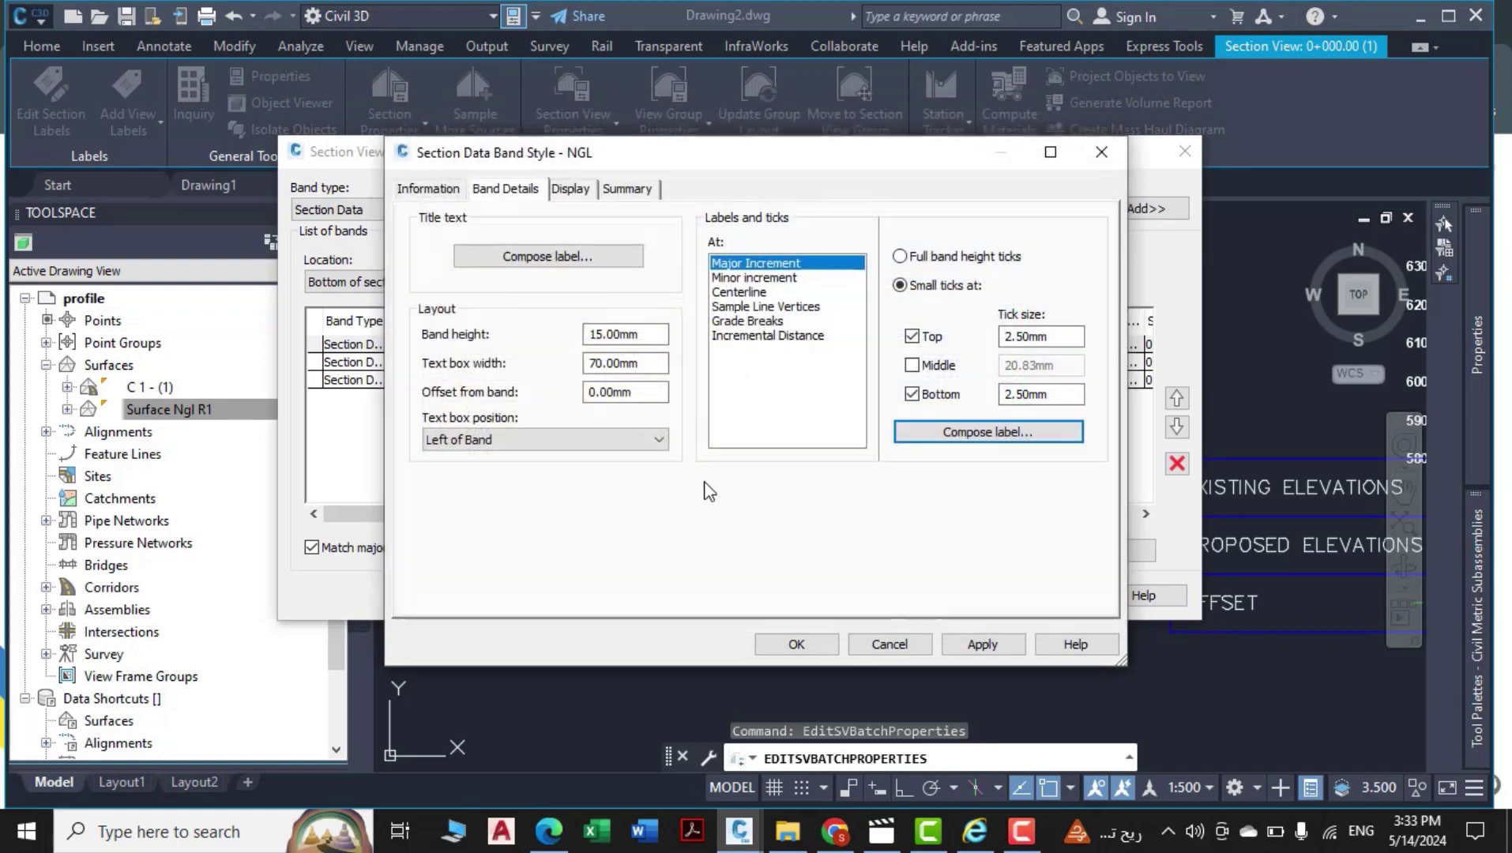
# Set the display color of the NGL band's border, title box and major increment ticks to red and accept the band style.
pyautogui.click(567, 190)
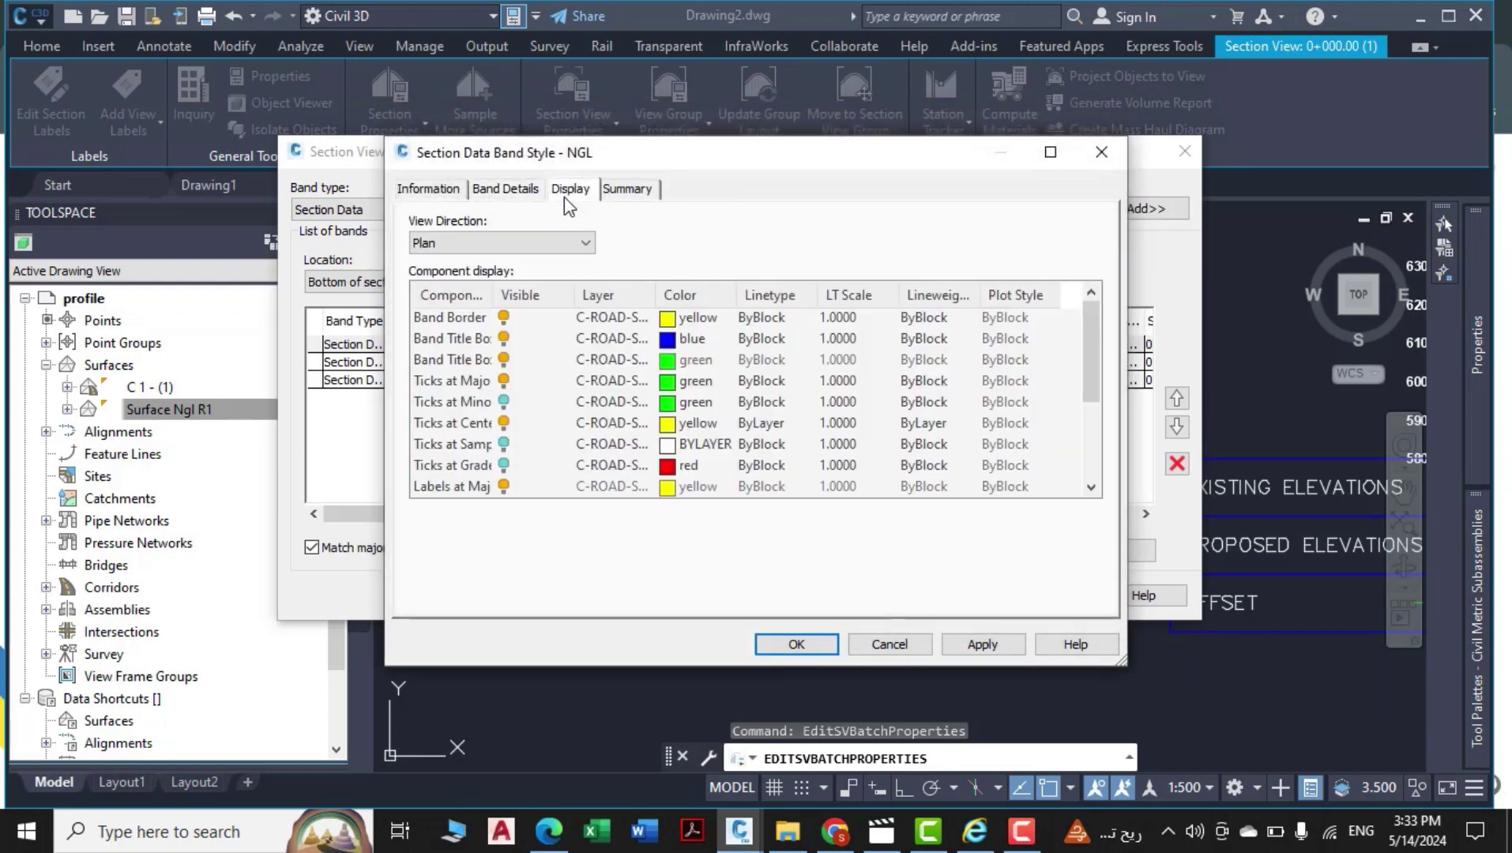
pyautogui.click(669, 317)
pyautogui.click(669, 316)
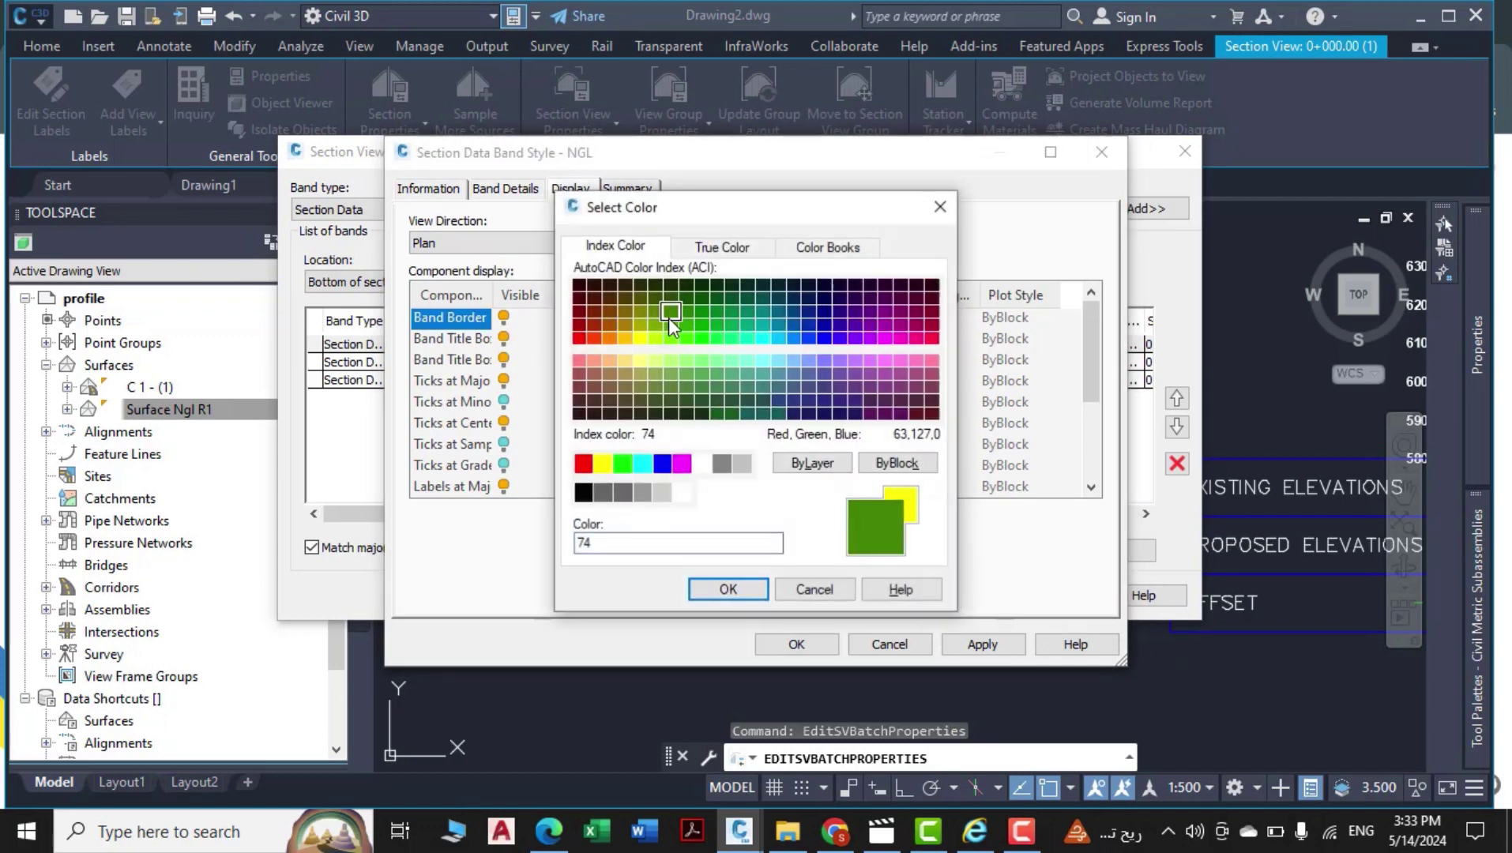
pyautogui.click(584, 463)
pyautogui.click(741, 587)
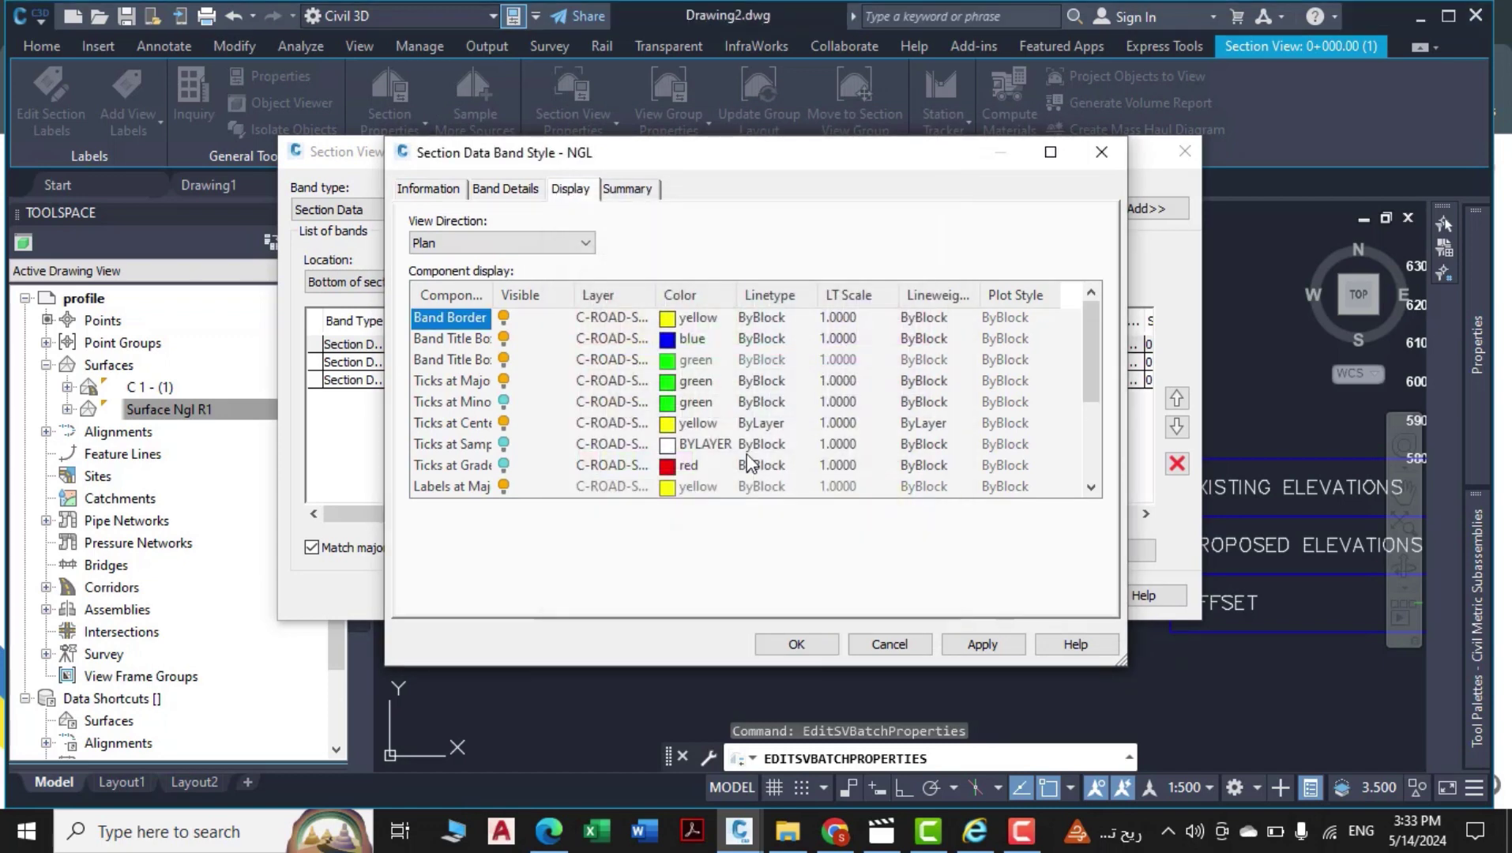
pyautogui.click(669, 338)
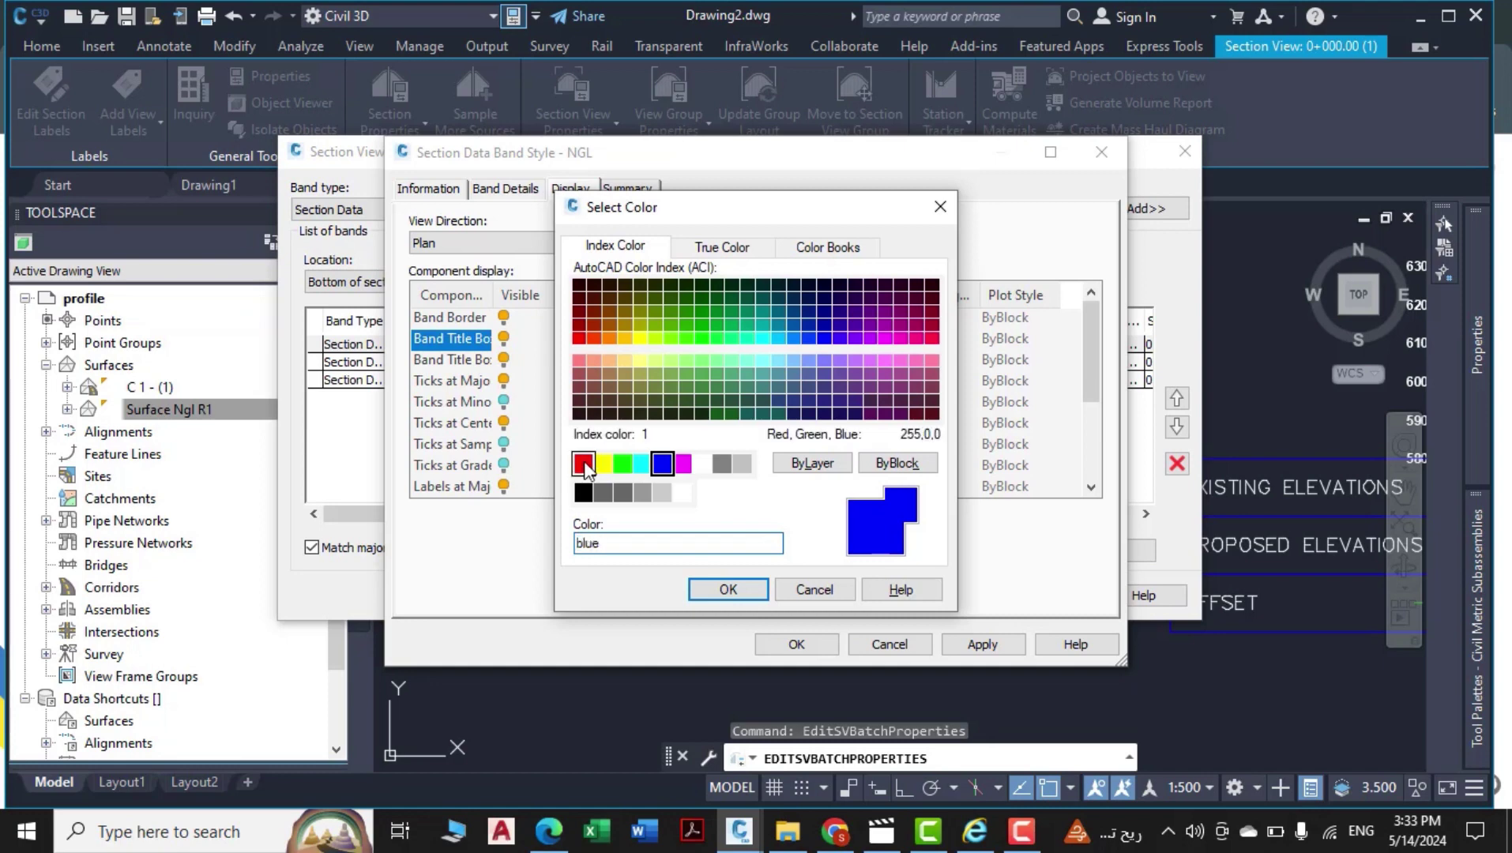
pyautogui.click(584, 464)
pyautogui.click(728, 589)
pyautogui.click(797, 645)
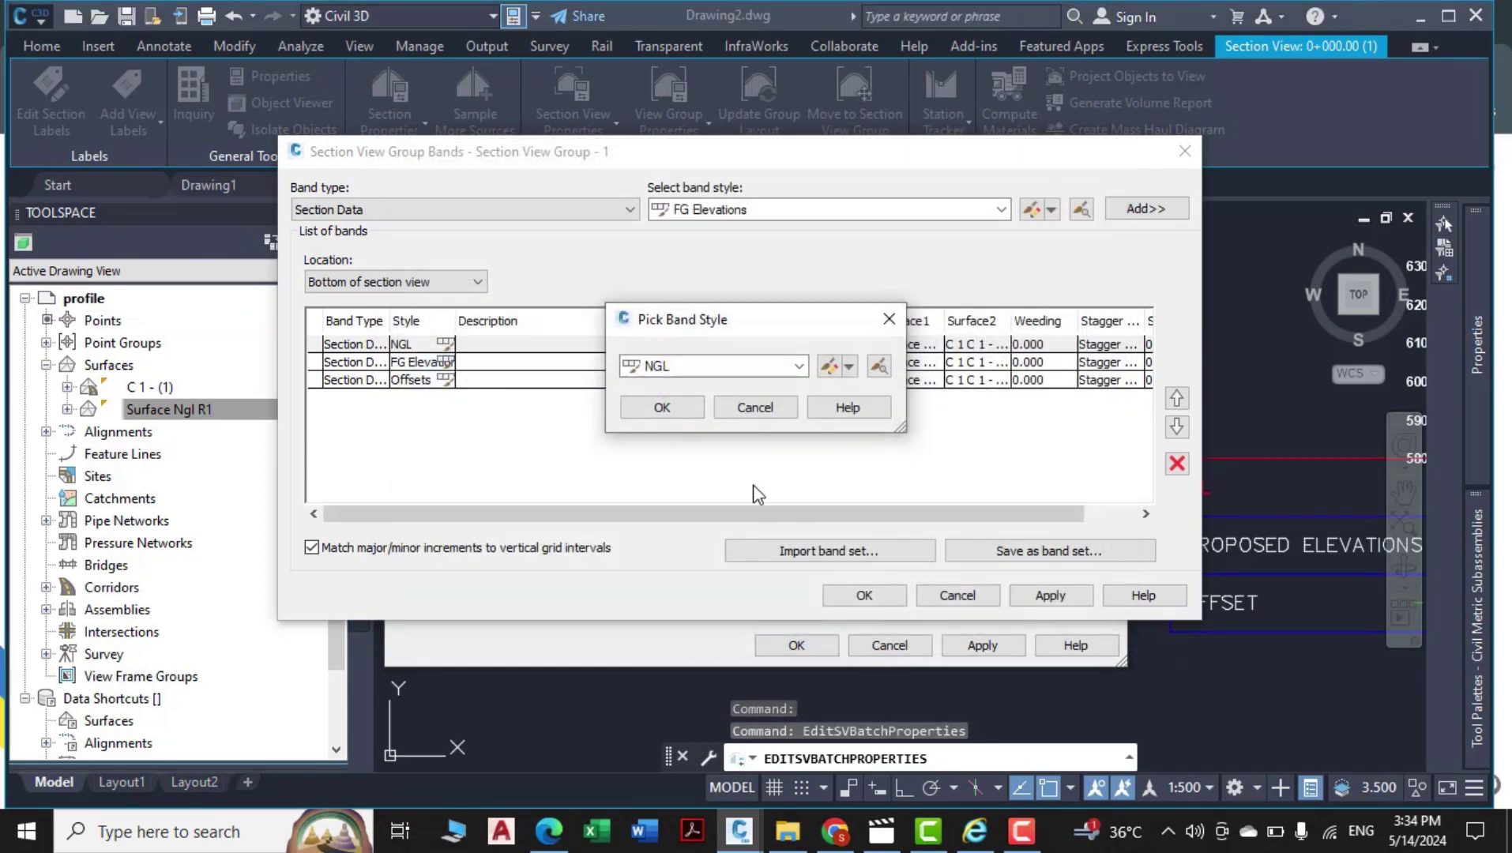
# Confirm the NGL band style, apply the band set to the section view group and close its properties.
pyautogui.click(662, 408)
pyautogui.click(1047, 596)
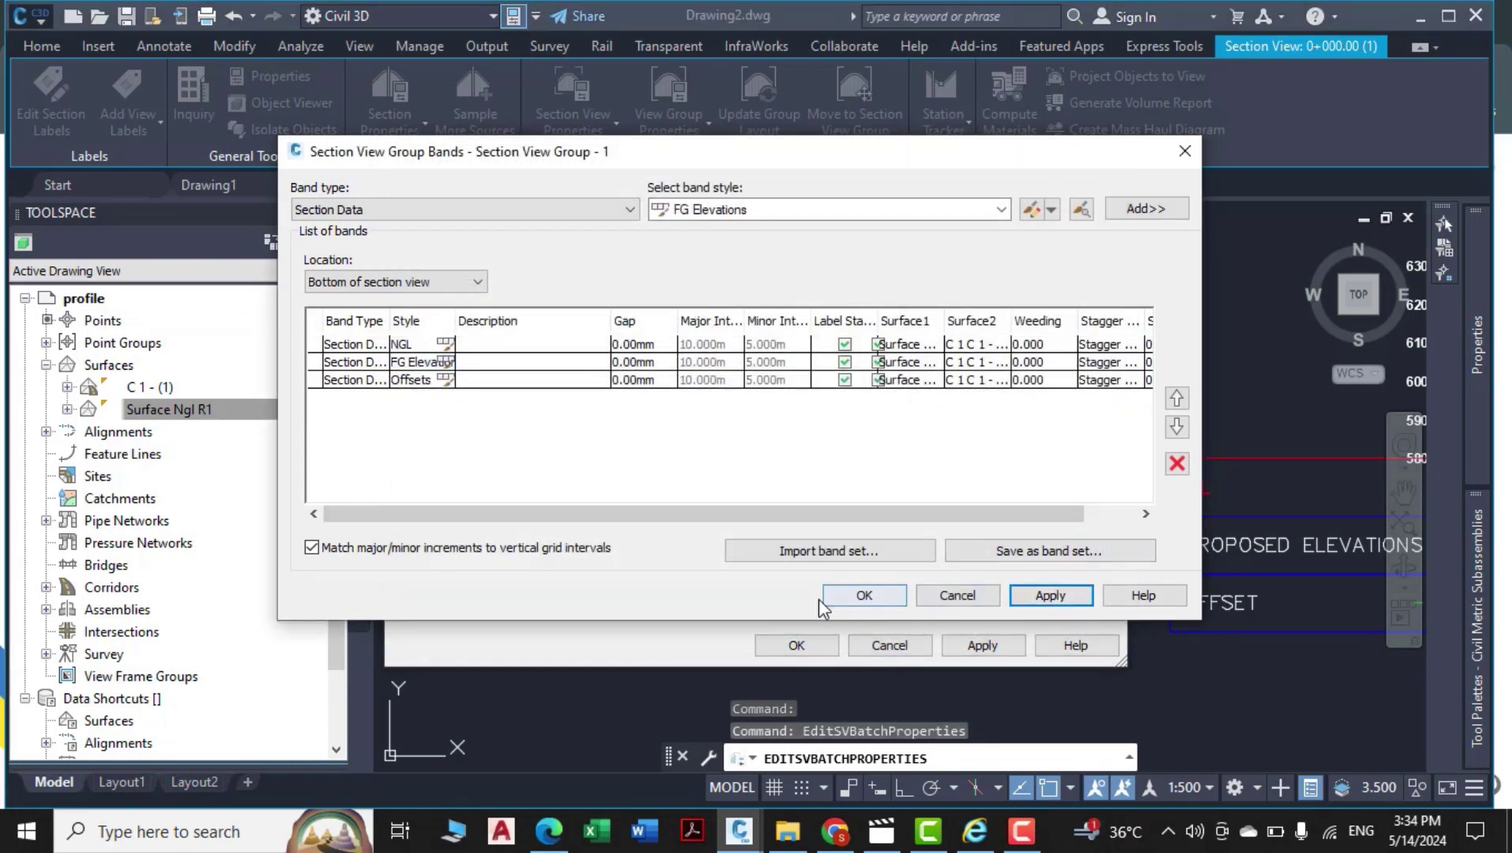
pyautogui.click(866, 595)
pyautogui.click(994, 645)
pyautogui.click(829, 645)
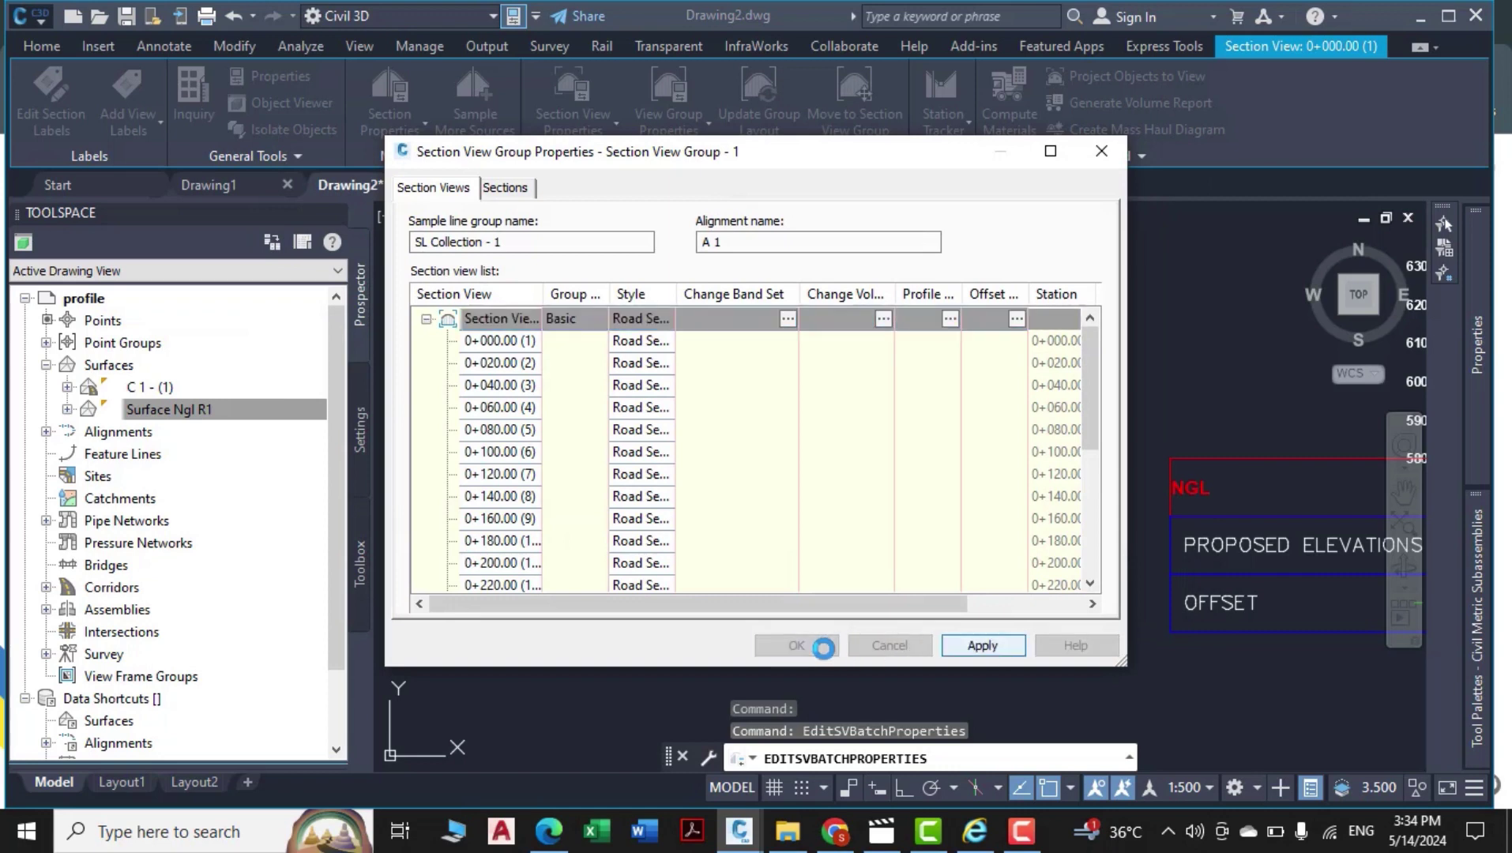
pyautogui.scroll(-2, 912, 550)
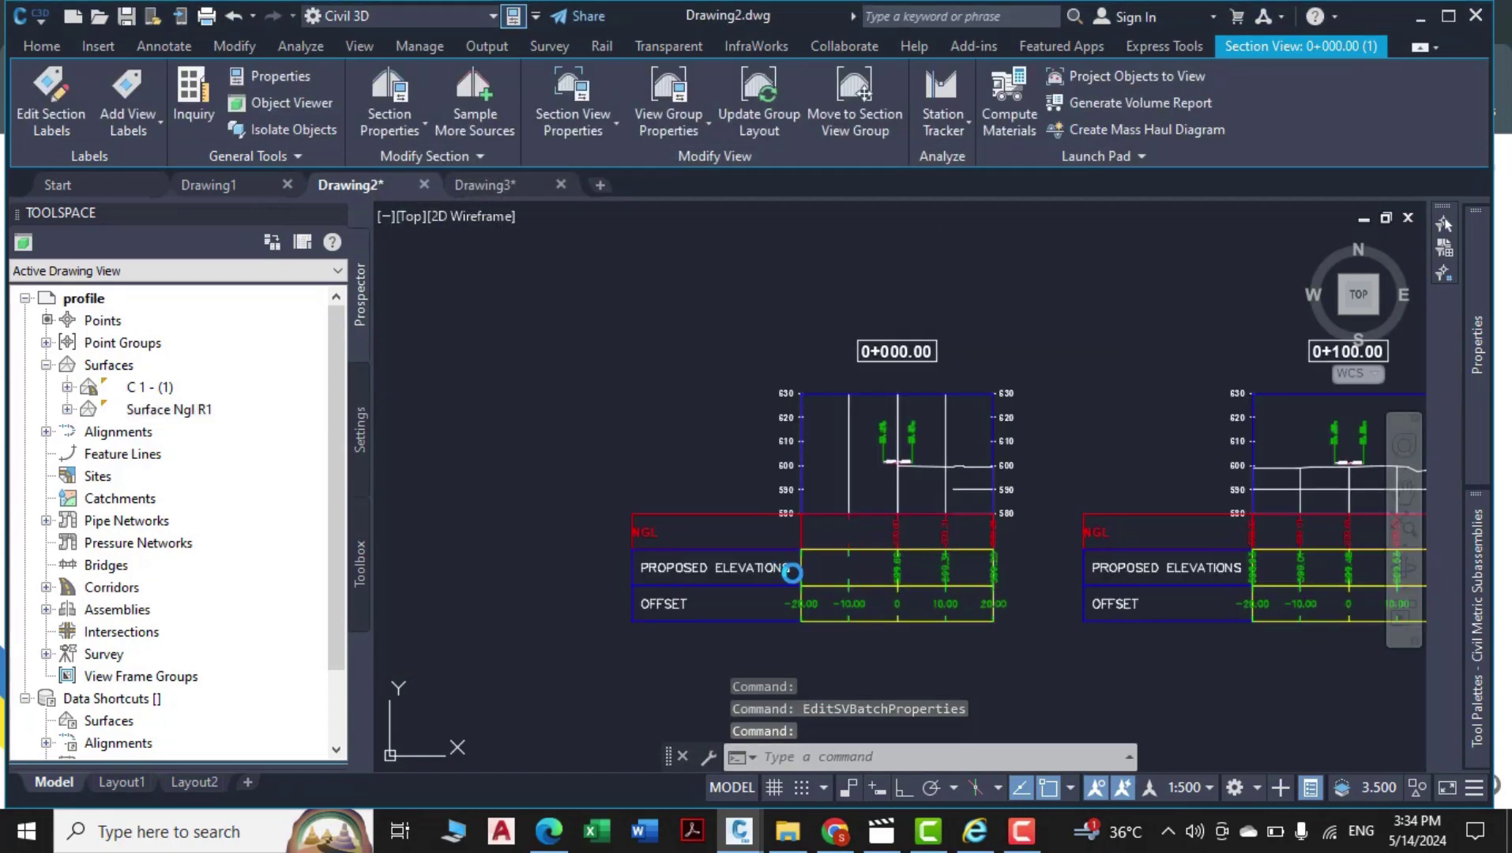
pyautogui.scroll(1, 764, 617)
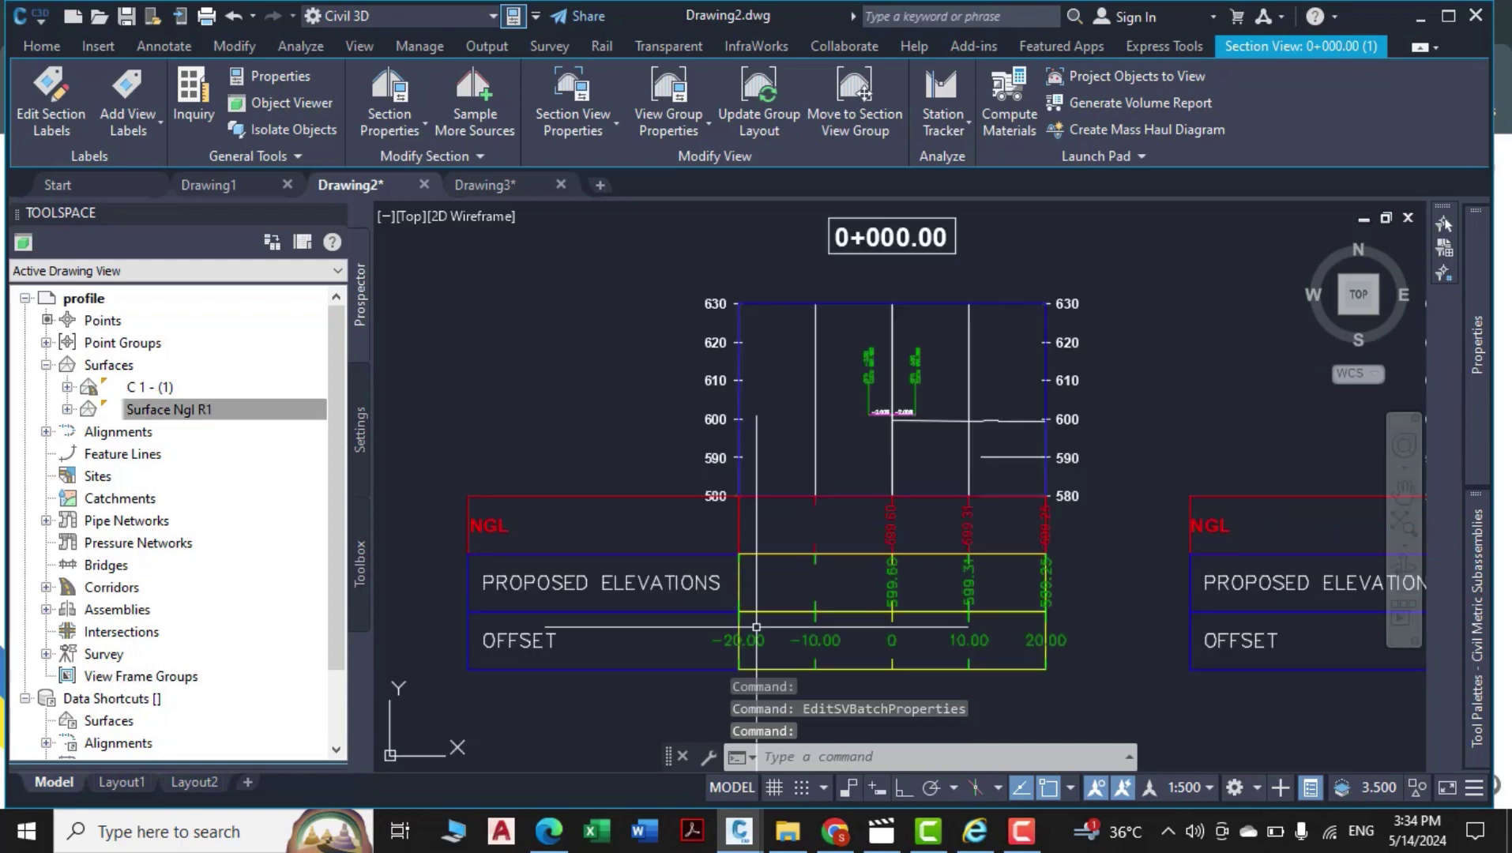
pyautogui.press('Escape')
# Select the 0+000.00 section view and open the band set in its section view group properties.
pyautogui.scroll(1, 765, 617)
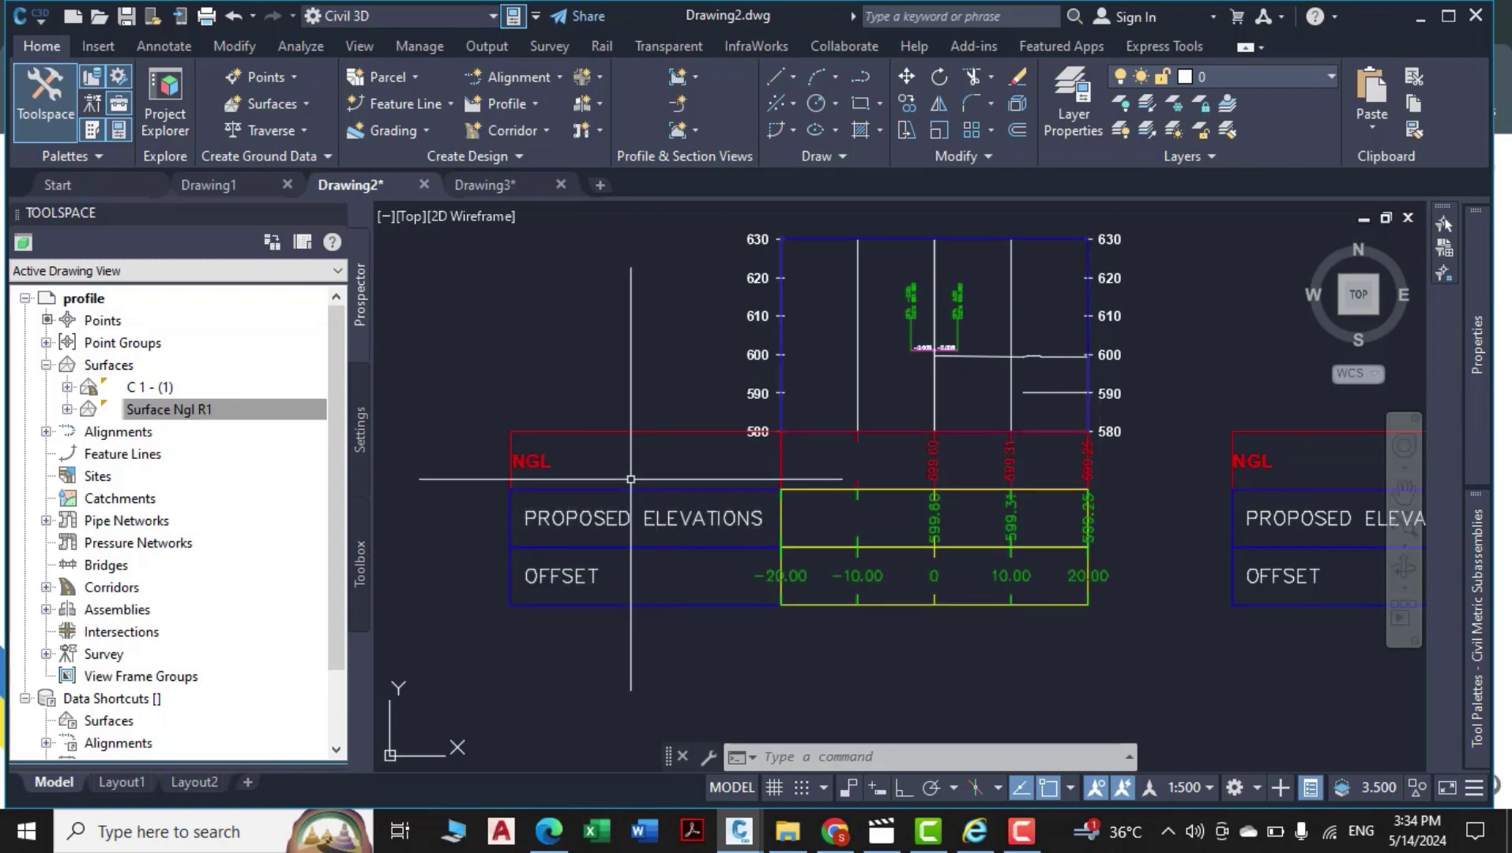
pyautogui.scroll(2, 538, 464)
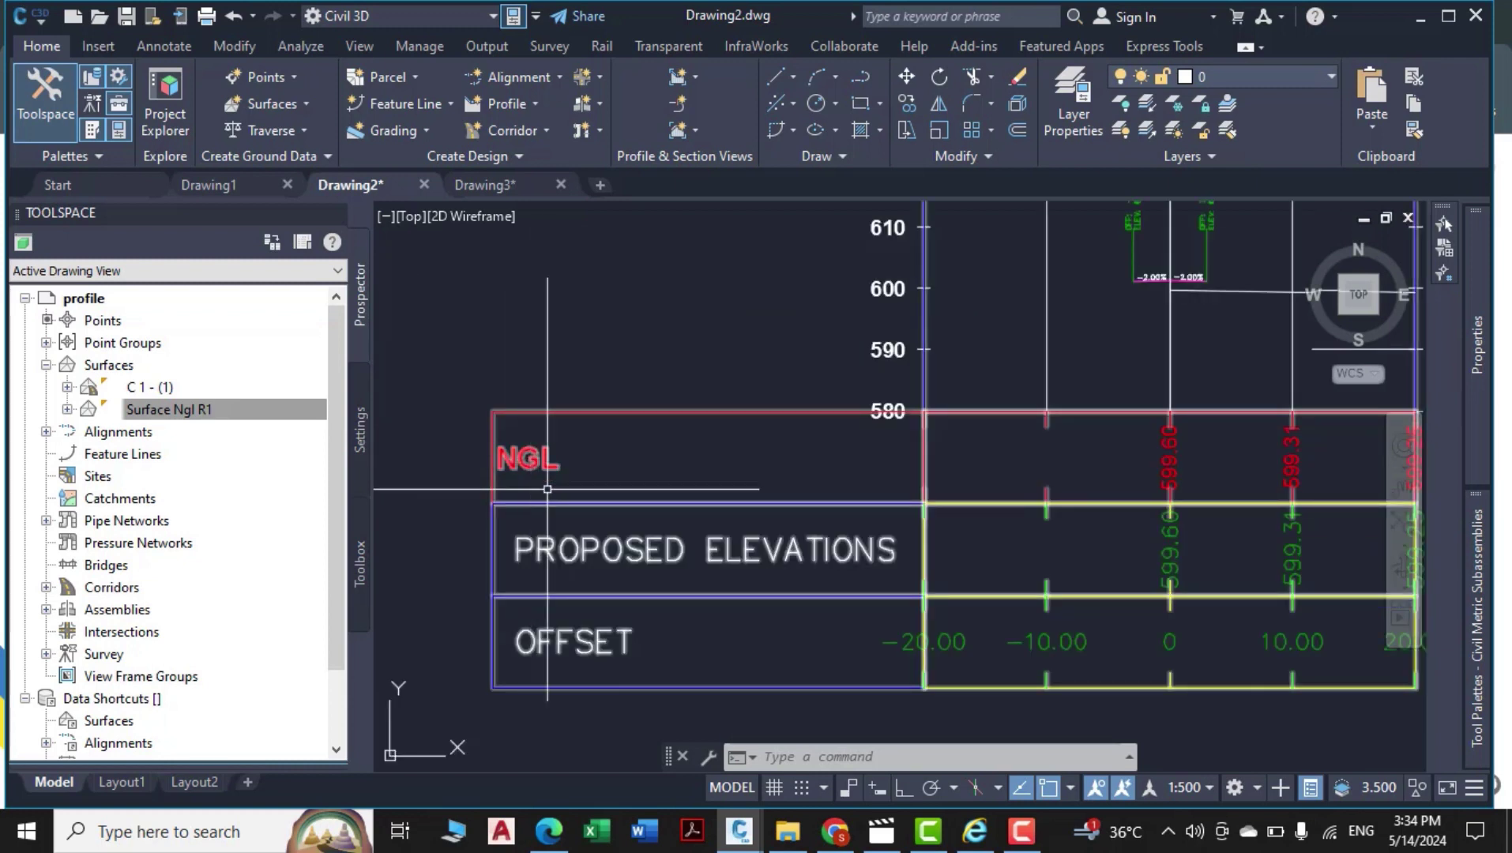
pyautogui.moveTo(670, 492); pyautogui.dragTo(699, 432, button='middle')
pyautogui.click(699, 432)
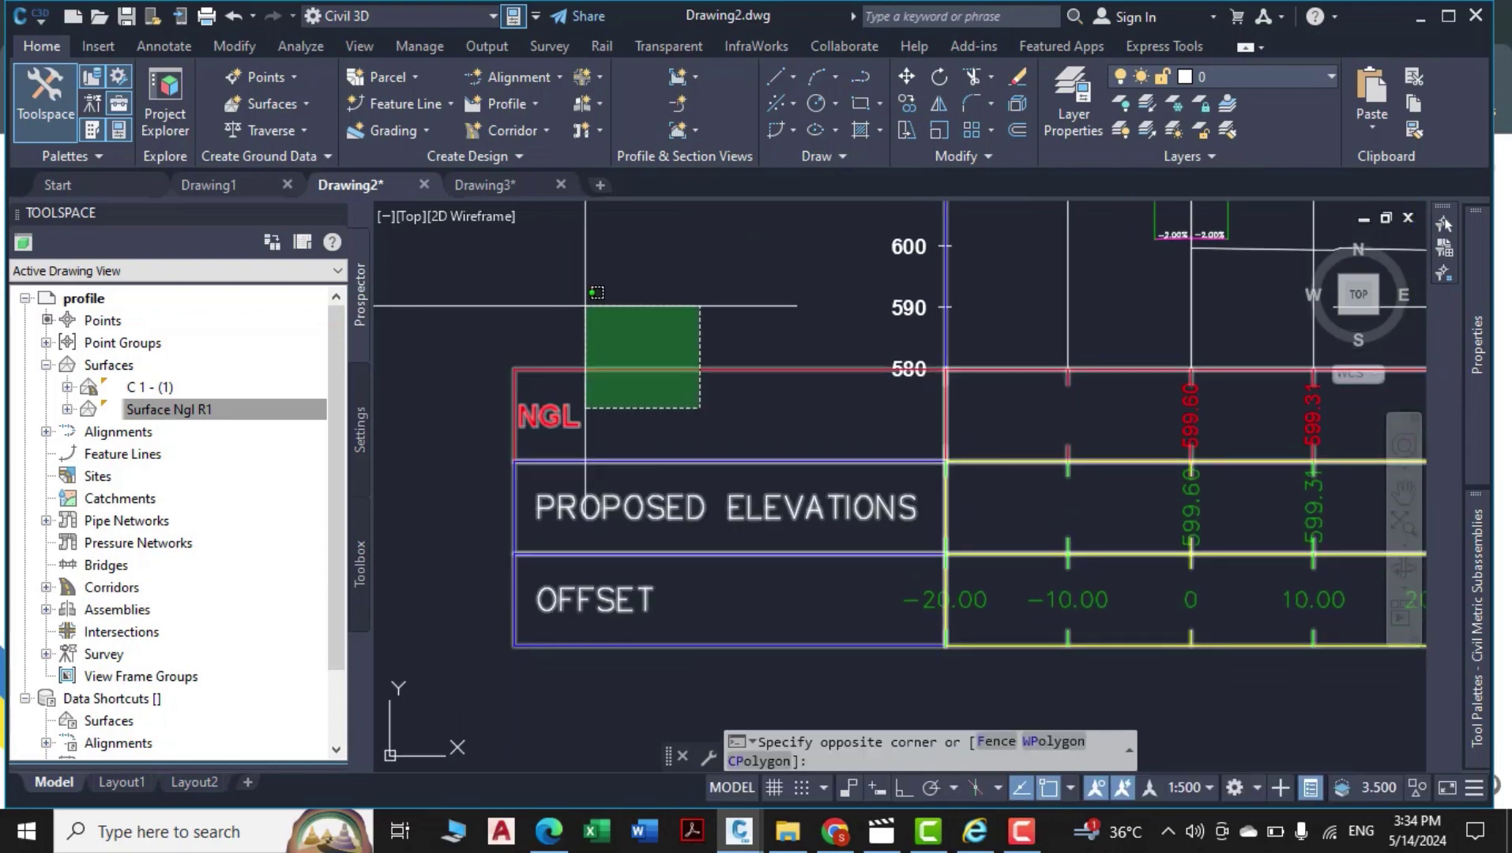
pyautogui.click(585, 305)
pyautogui.rightClick(890, 411)
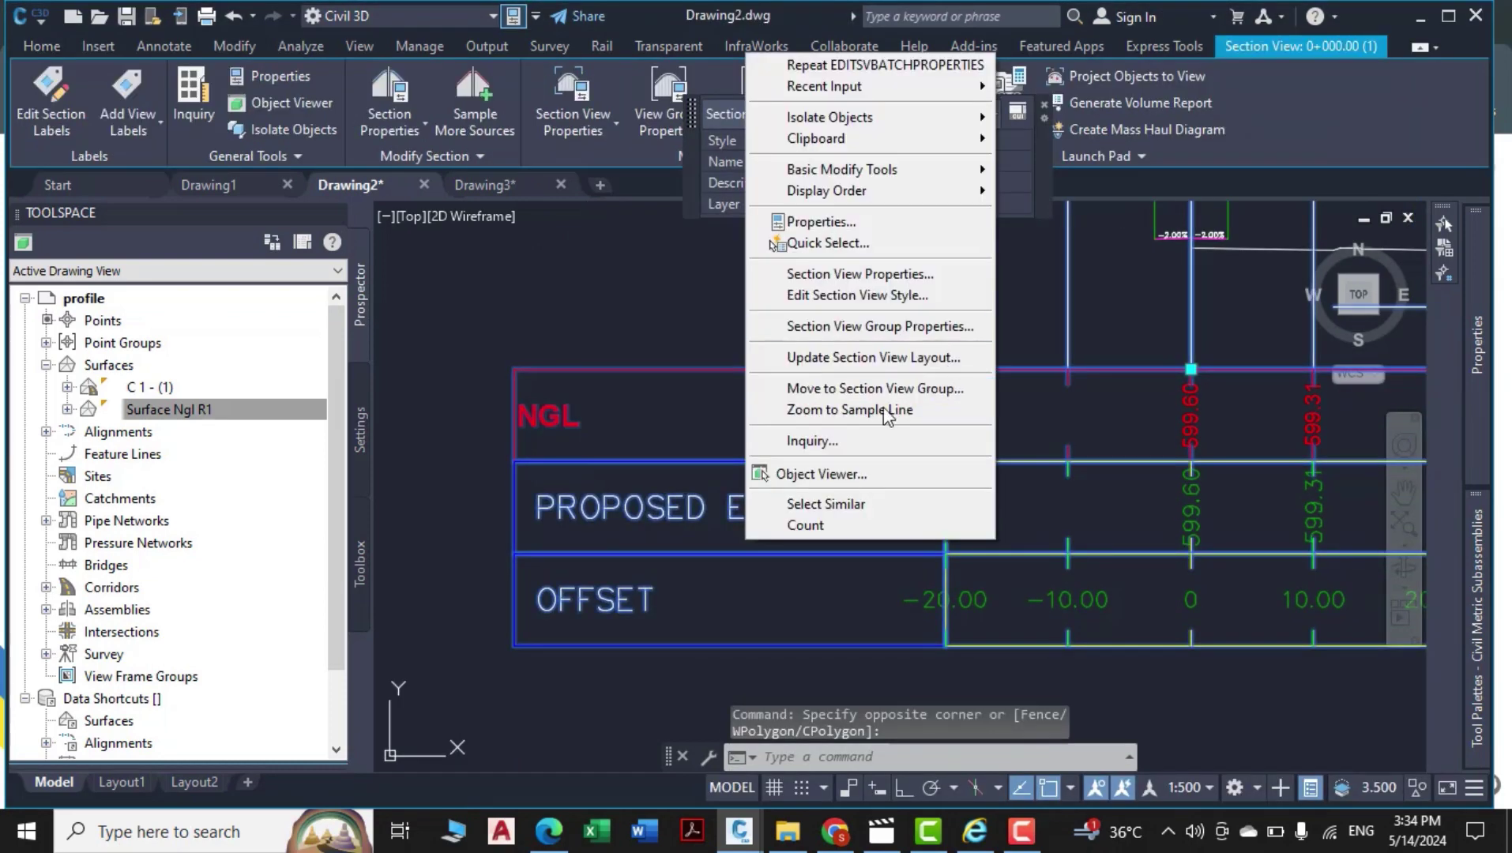
pyautogui.click(881, 332)
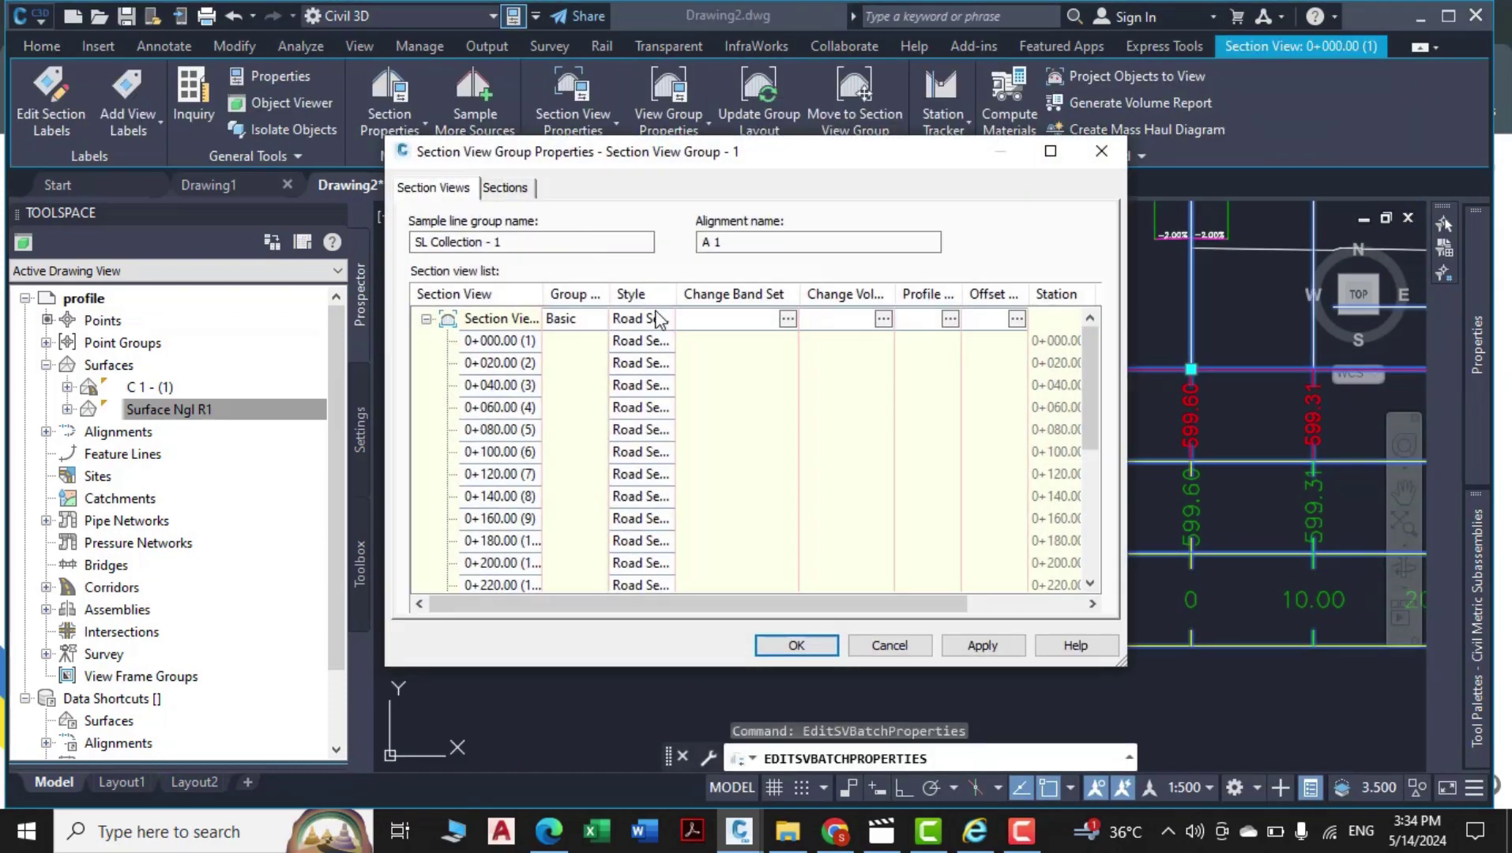
pyautogui.click(789, 320)
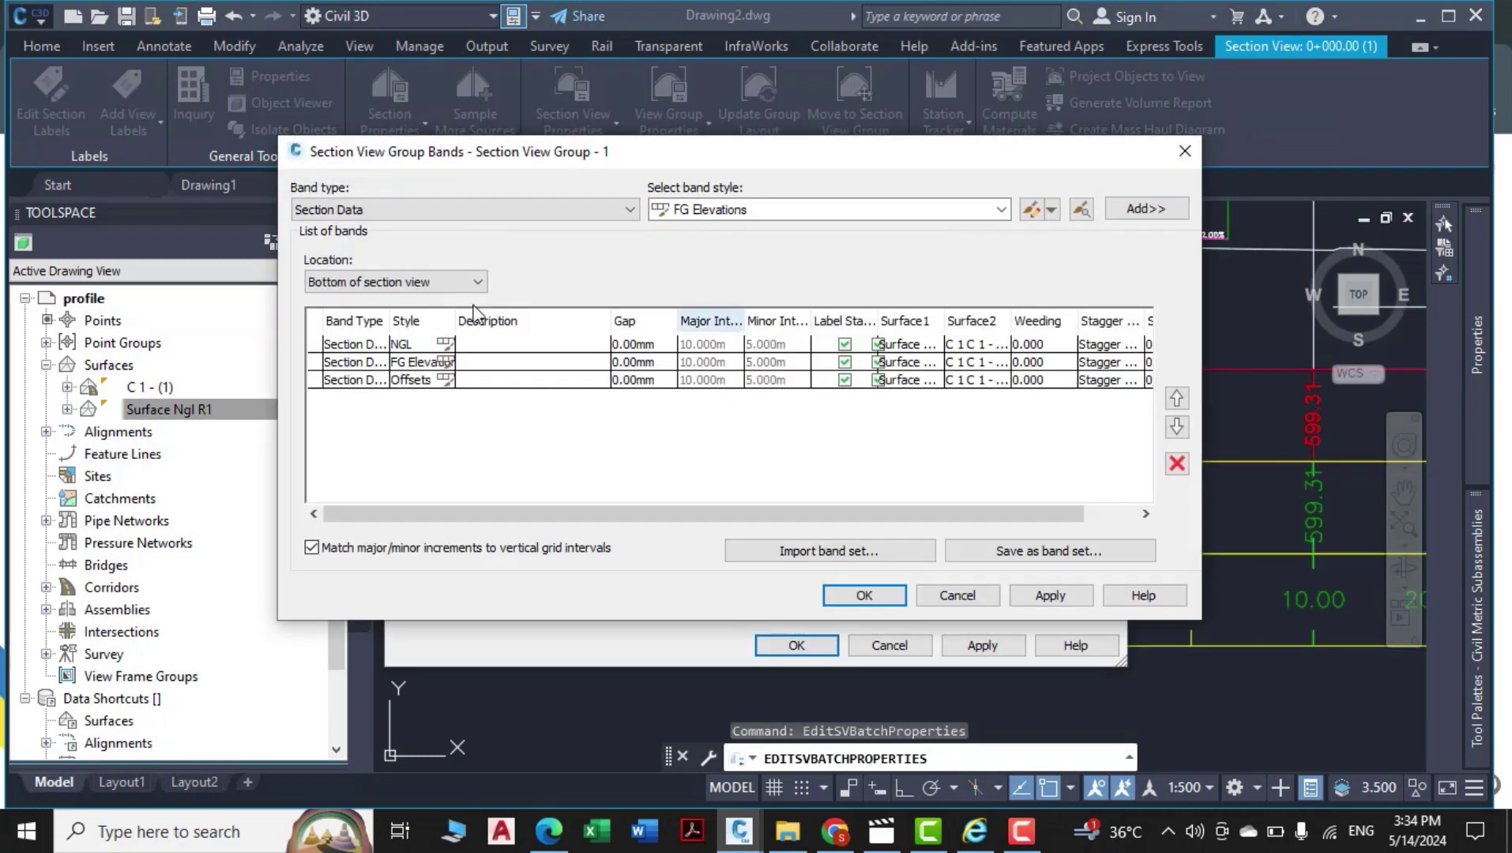
# In the NGL band style's title label, move the text's anchor point to the middle of the title box and accept the style.
pyautogui.click(443, 345)
pyautogui.click(445, 344)
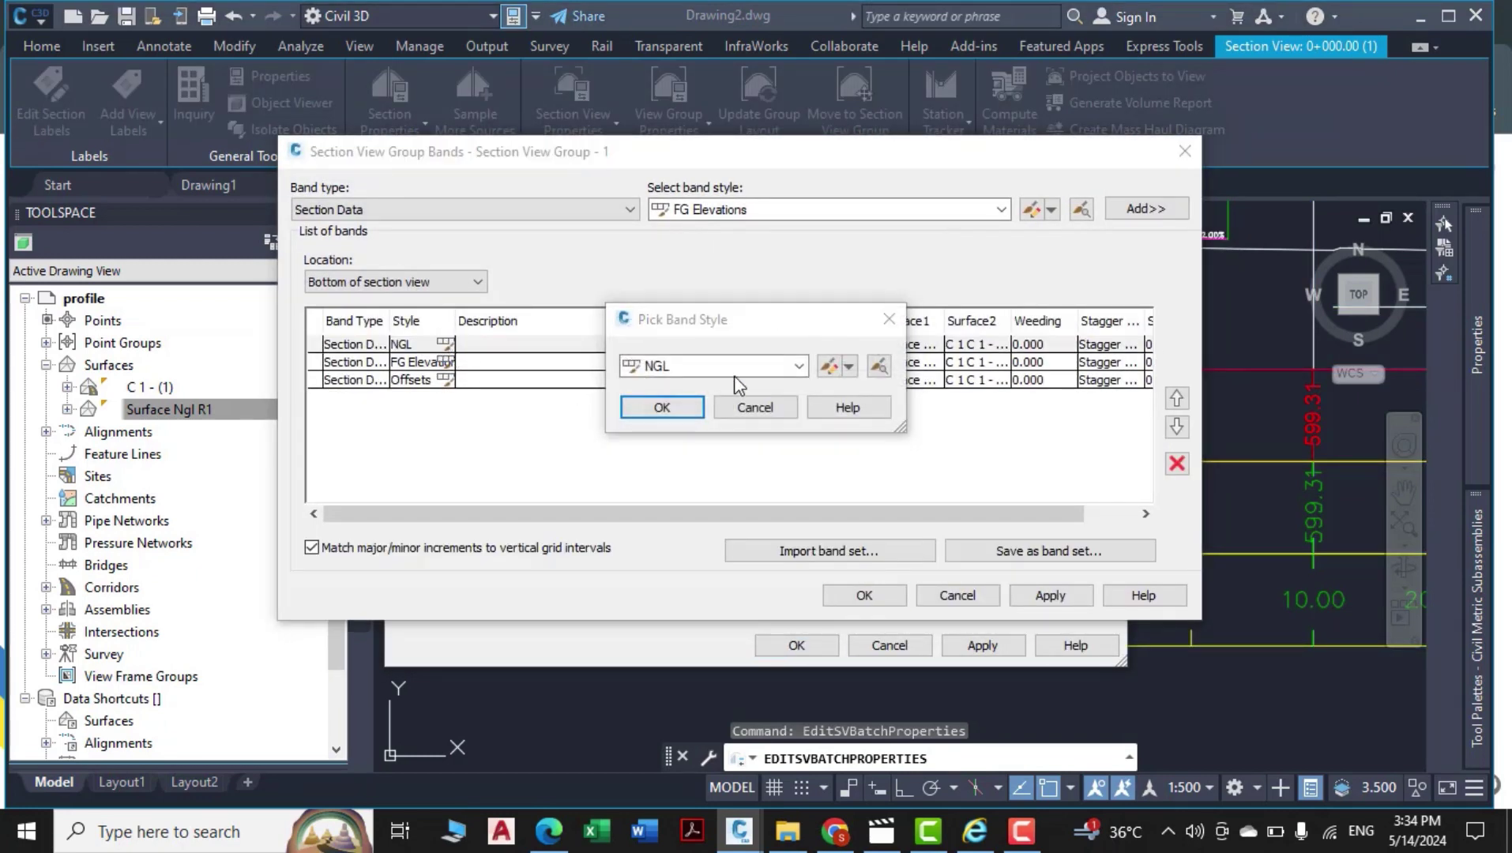
pyautogui.click(830, 366)
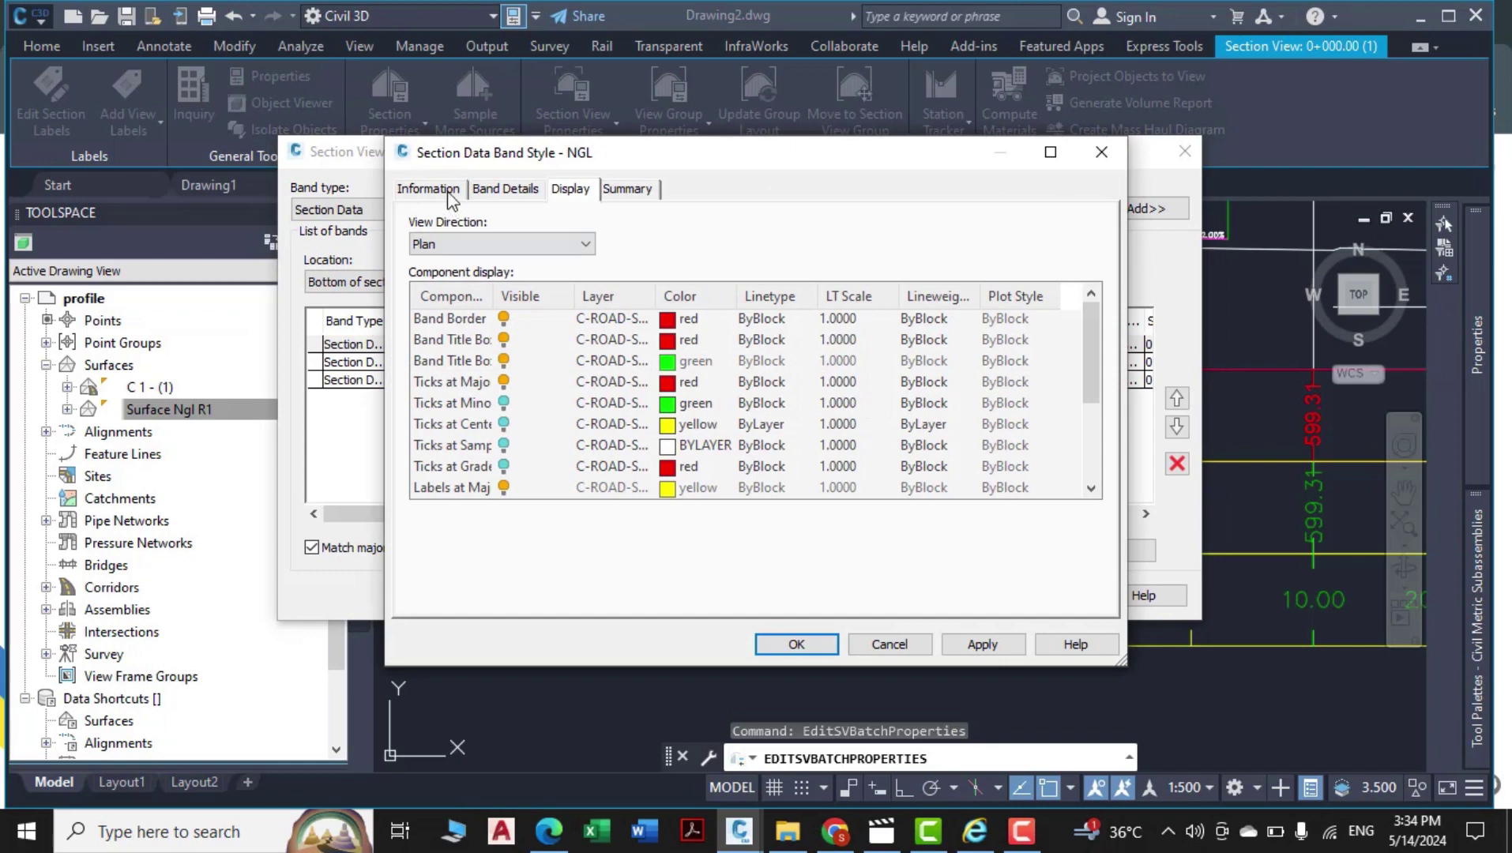
pyautogui.click(523, 189)
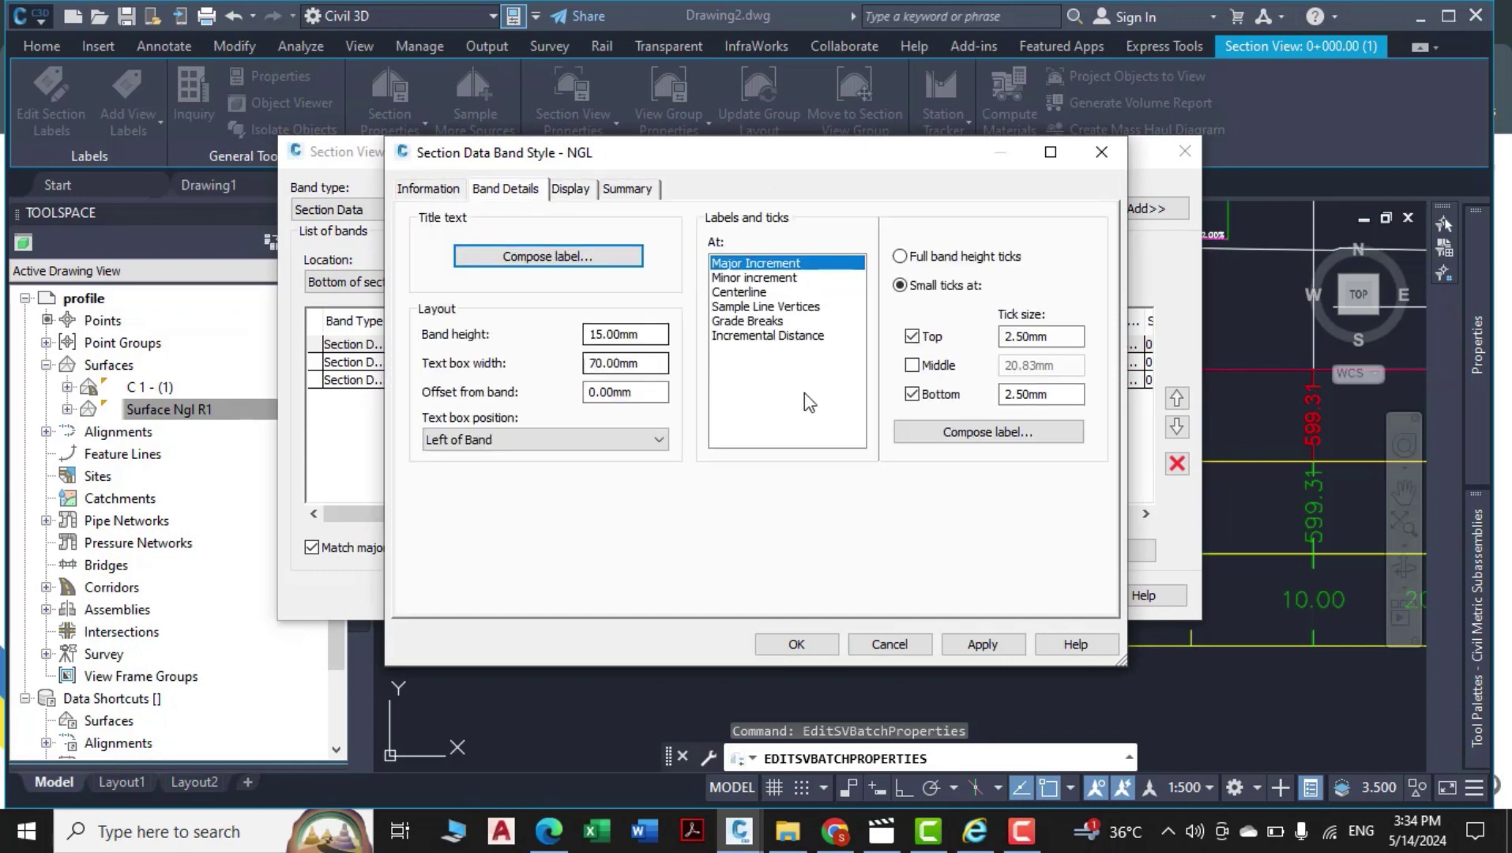
pyautogui.click(510, 251)
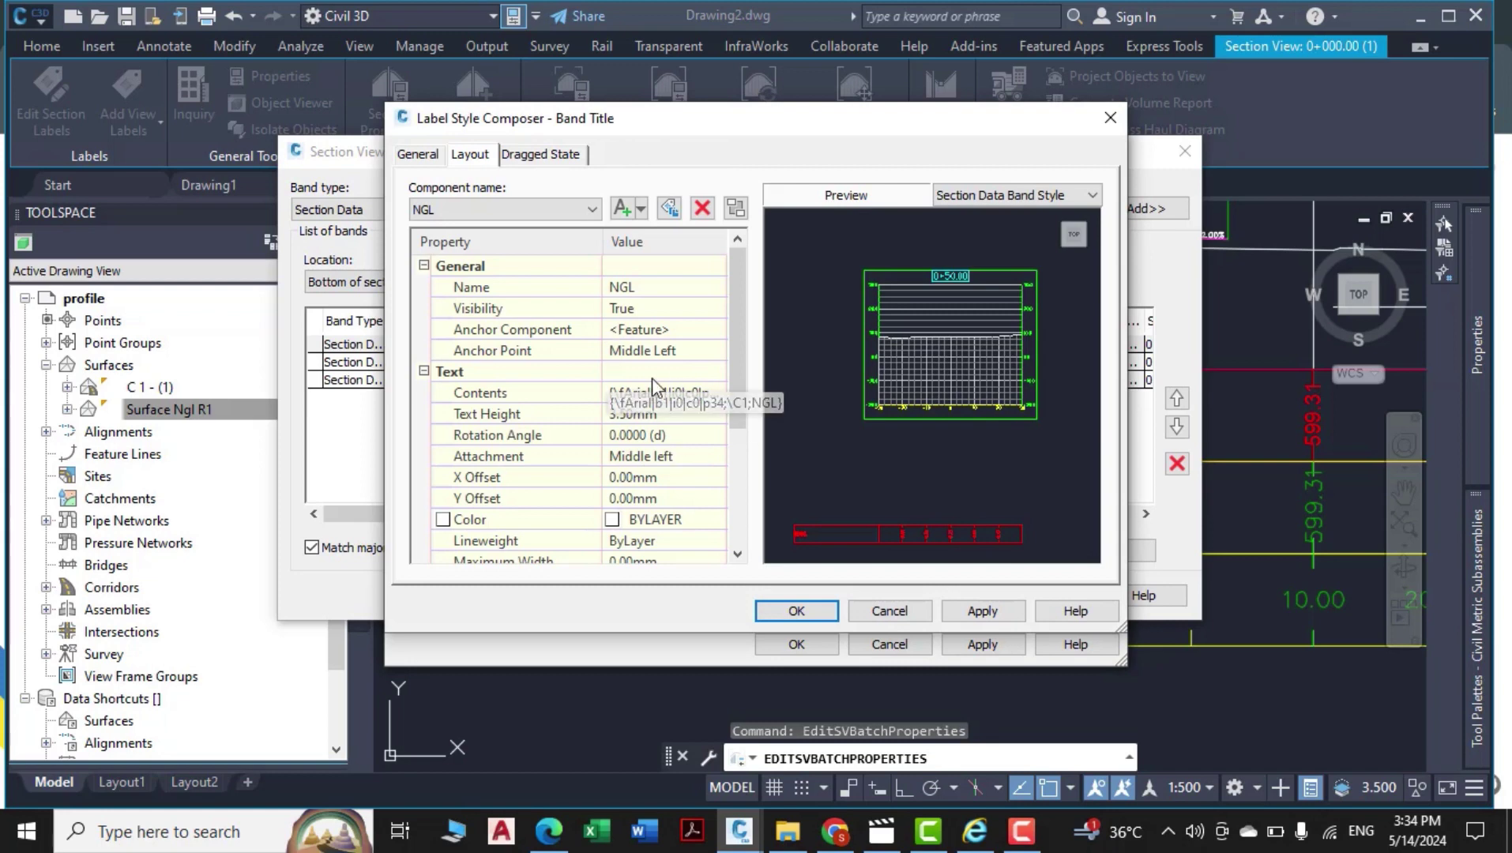
pyautogui.click(698, 350)
pyautogui.click(698, 350)
pyautogui.click(645, 440)
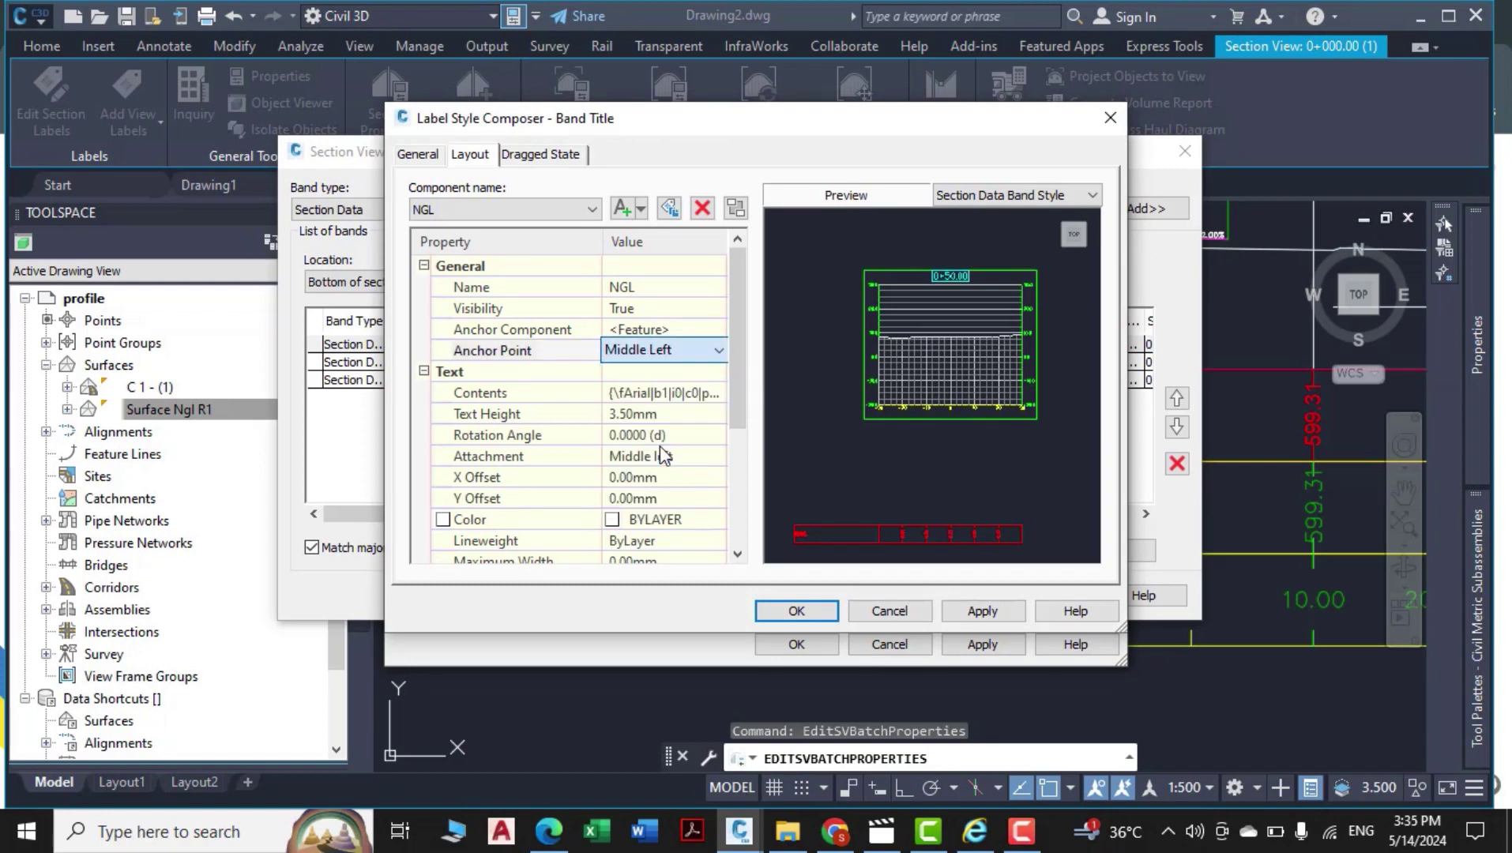
pyautogui.click(811, 615)
pyautogui.click(794, 643)
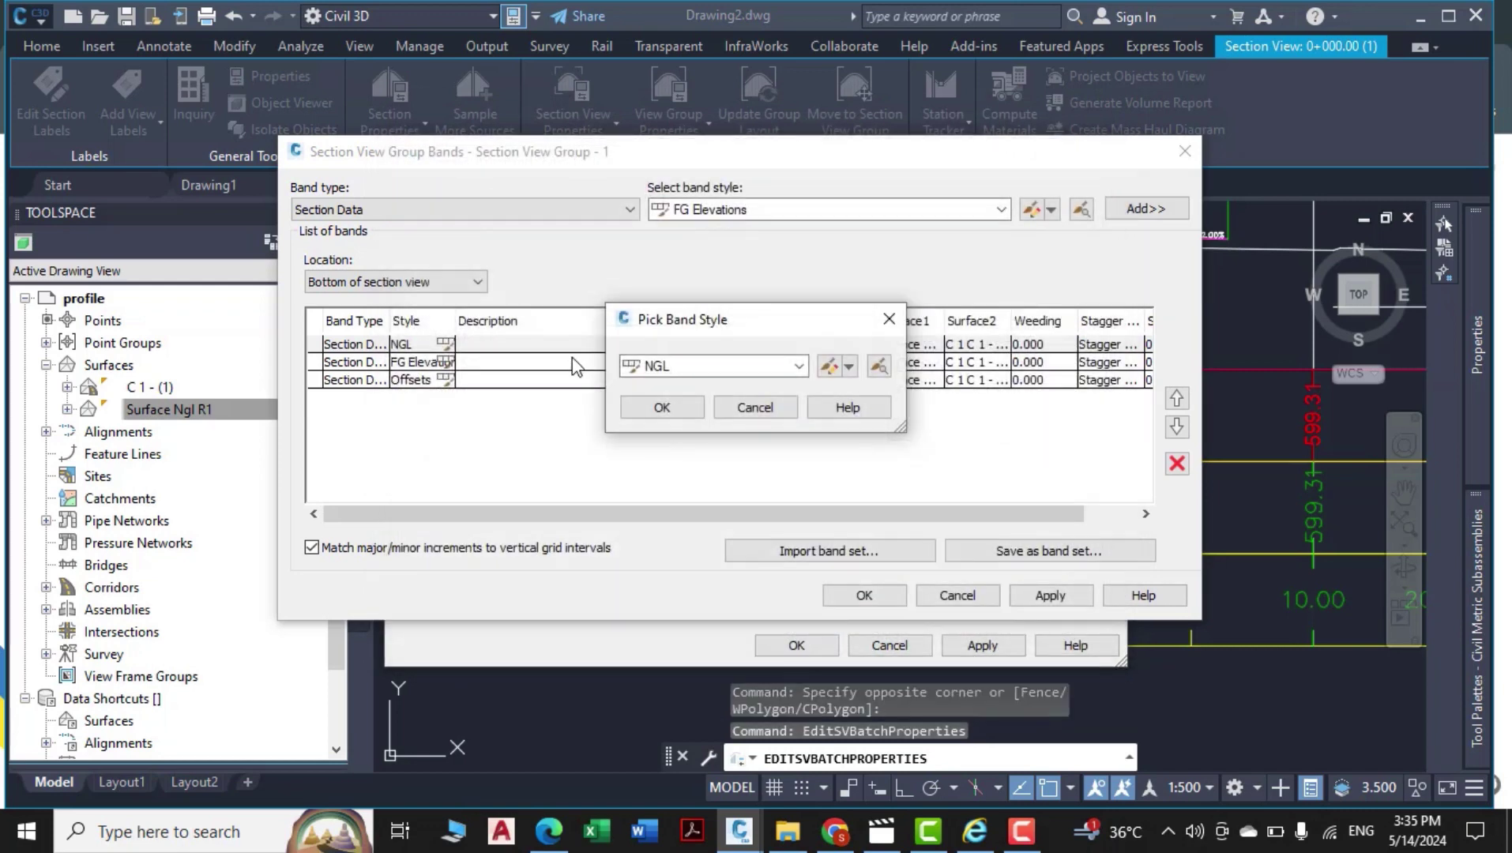
# Confirm the edited NGL band, apply it to the section view group and accept the group properties.
pyautogui.click(693, 407)
pyautogui.click(864, 595)
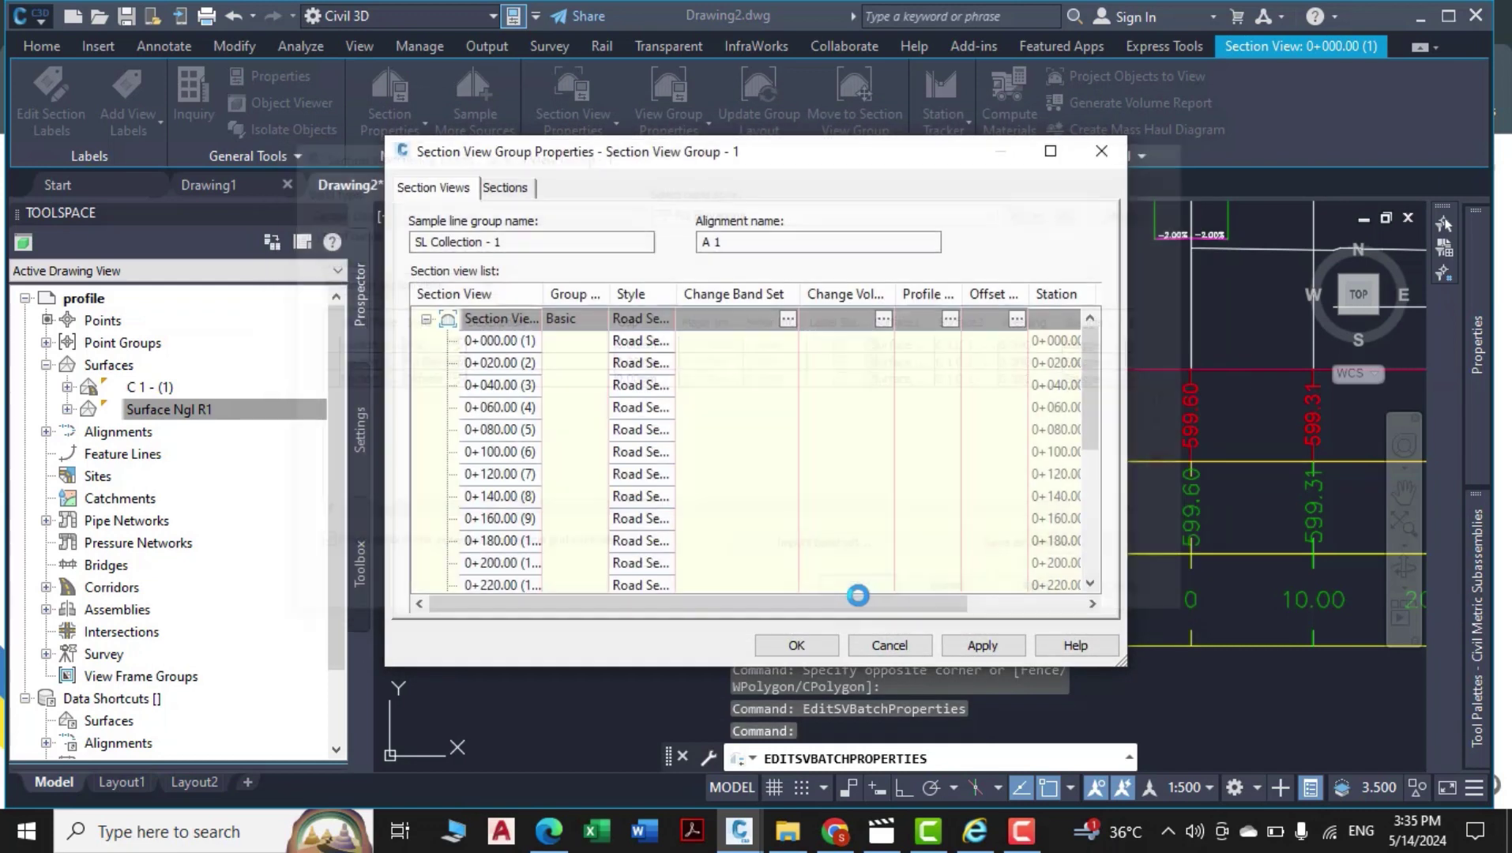
pyautogui.click(974, 646)
pyautogui.click(800, 646)
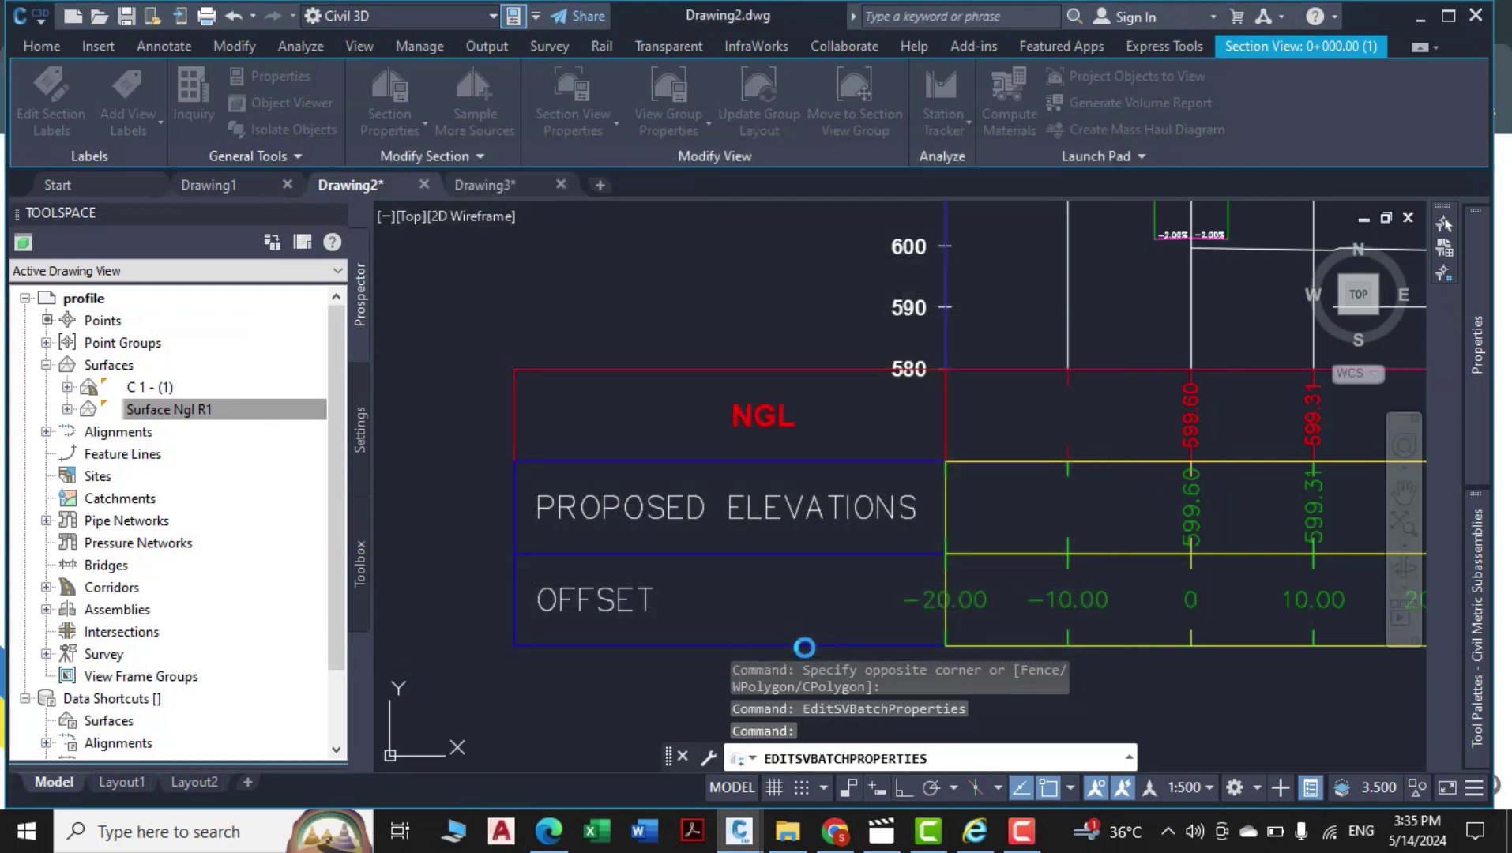
# Deselect the section view and examine the title position and elevation labels of its NGL band.
pyautogui.scroll(-2, 734, 485)
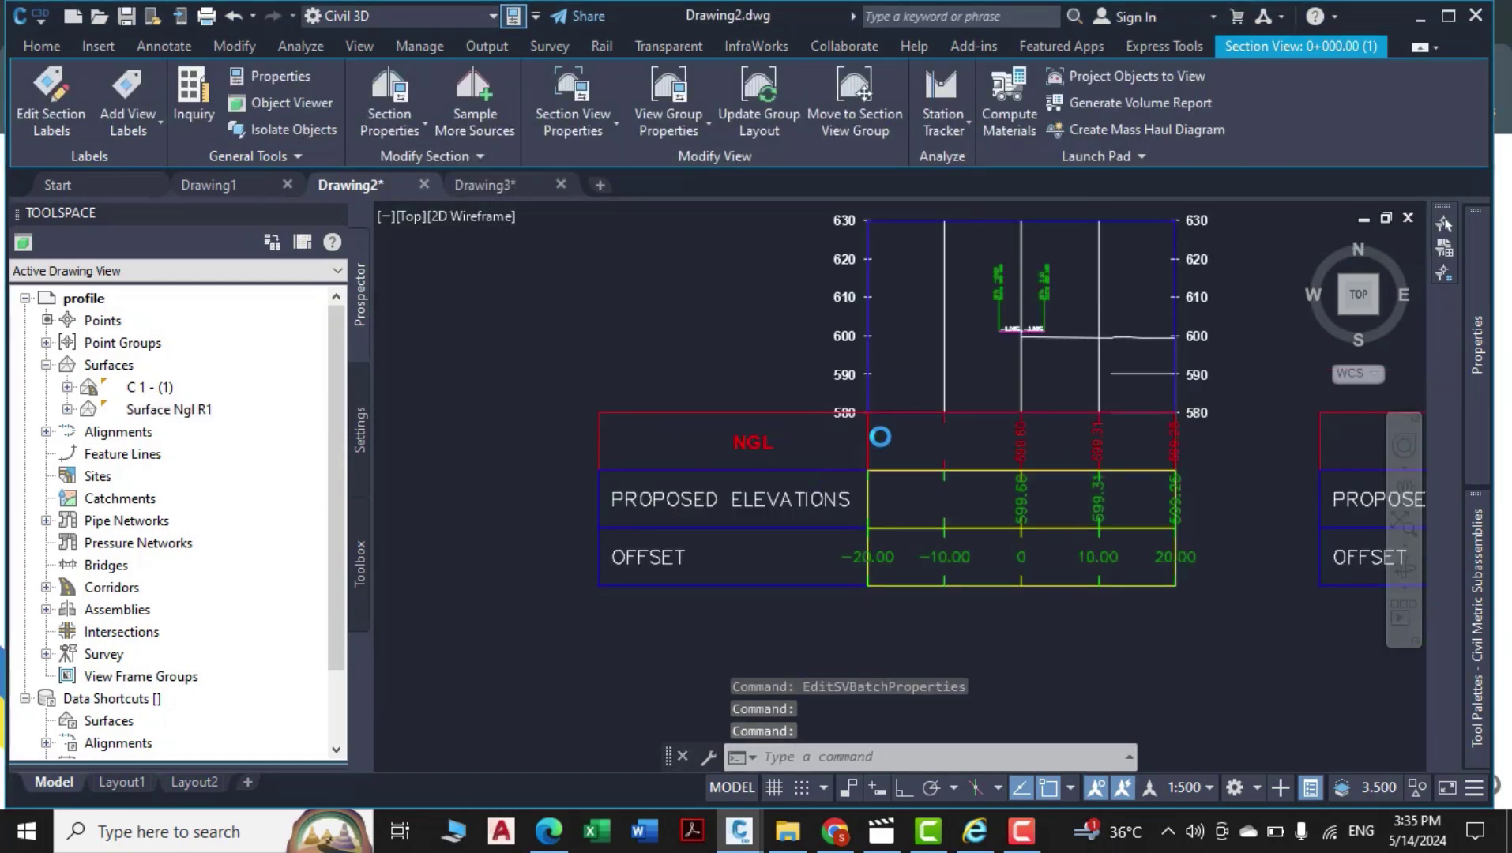
pyautogui.press('Escape')
pyautogui.scroll(2, 771, 448)
pyautogui.scroll(-2, 1054, 426)
pyautogui.moveTo(1116, 517); pyautogui.dragTo(959, 544, button='middle')
pyautogui.scroll(5, 977, 503)
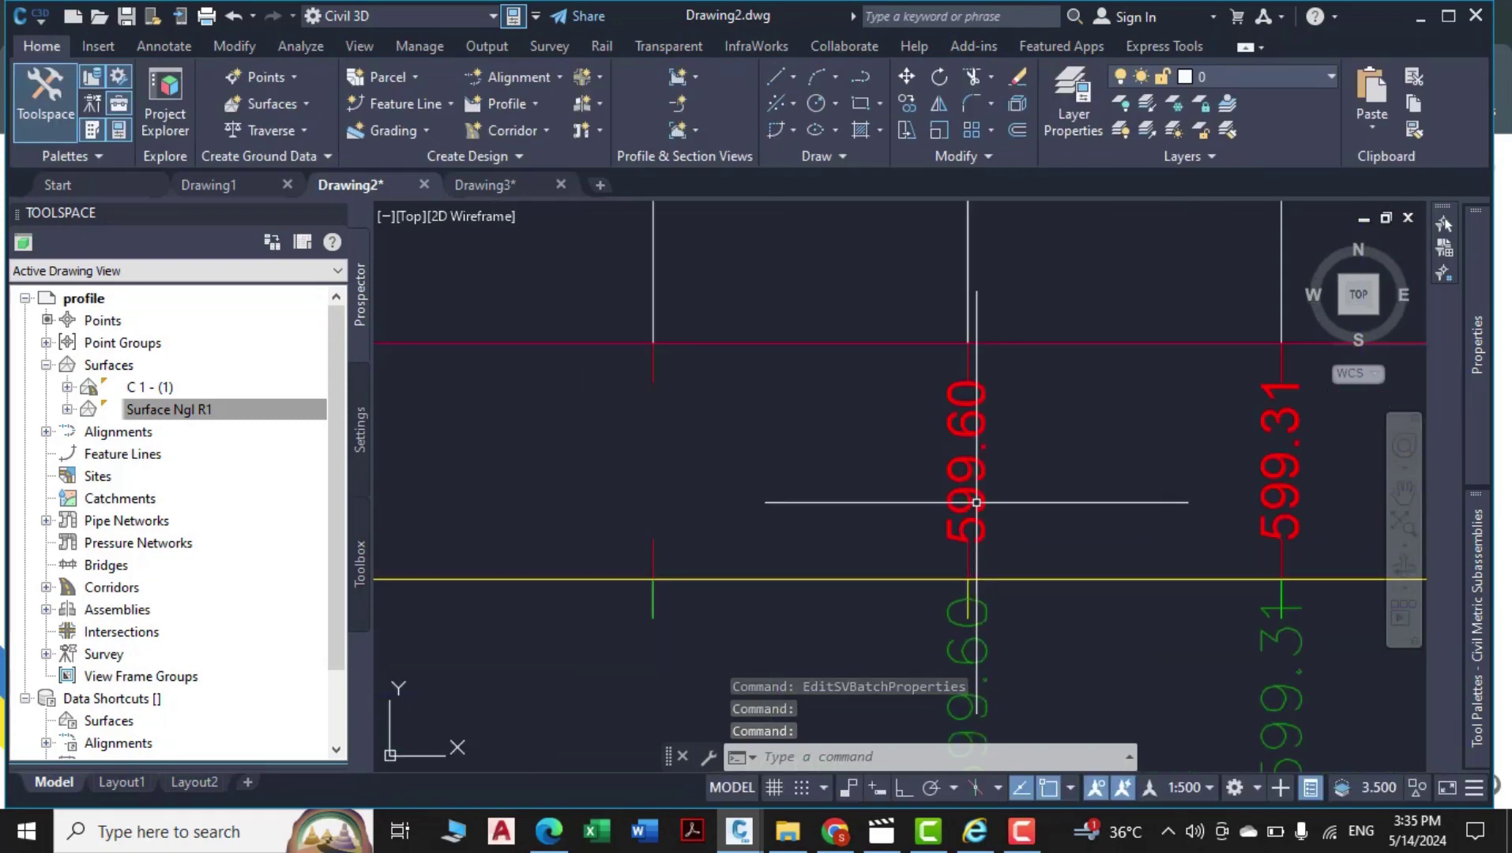
pyautogui.scroll(-5, 977, 503)
pyautogui.moveTo(806, 510); pyautogui.dragTo(1085, 429, button='middle')
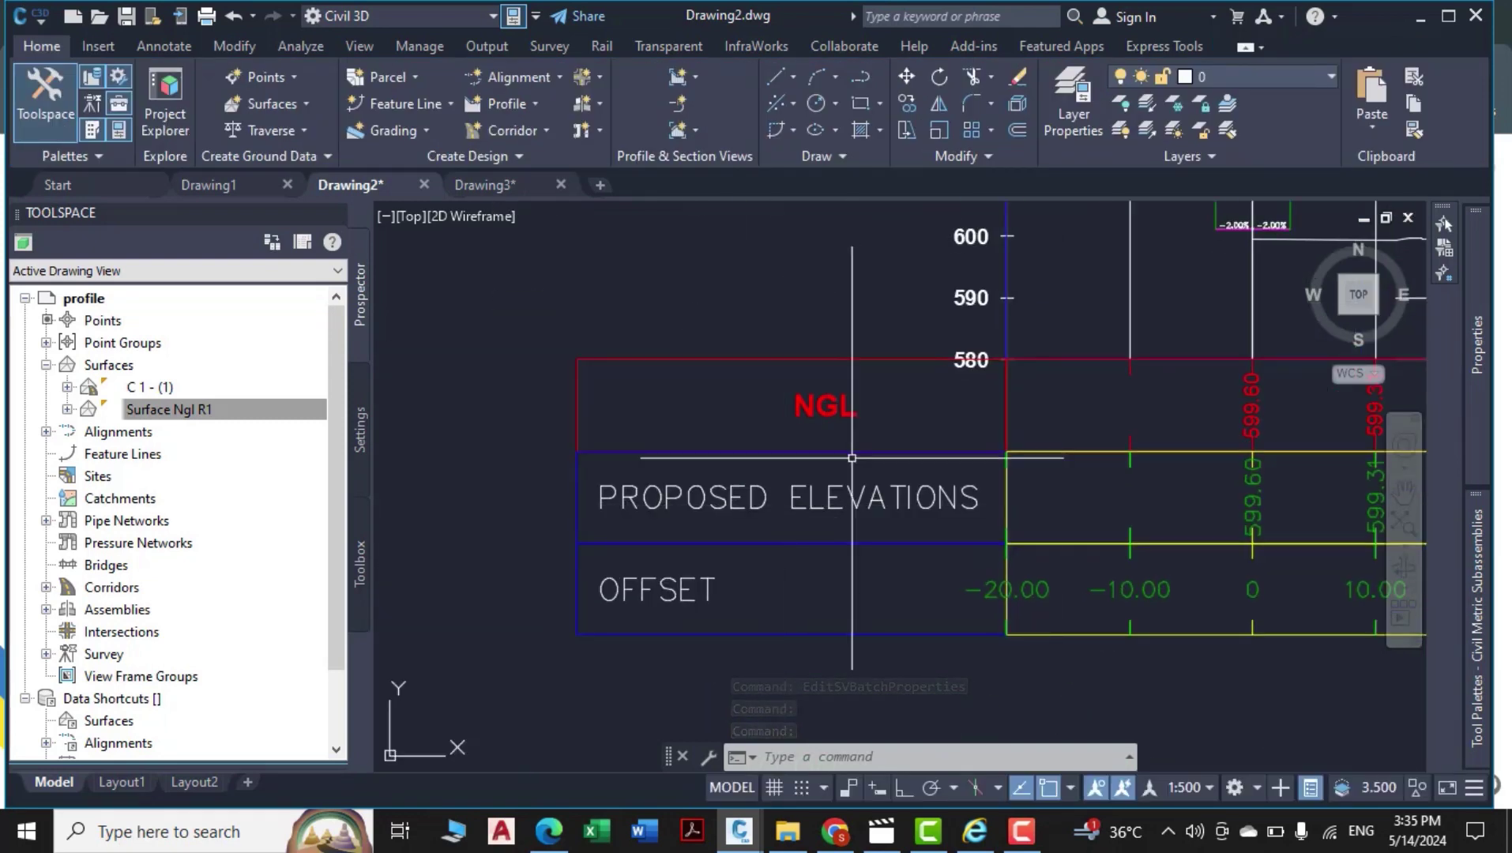
# Select the 0+000.00 section view and open the properties of its section view group.
pyautogui.click(819, 494)
pyautogui.click(812, 491)
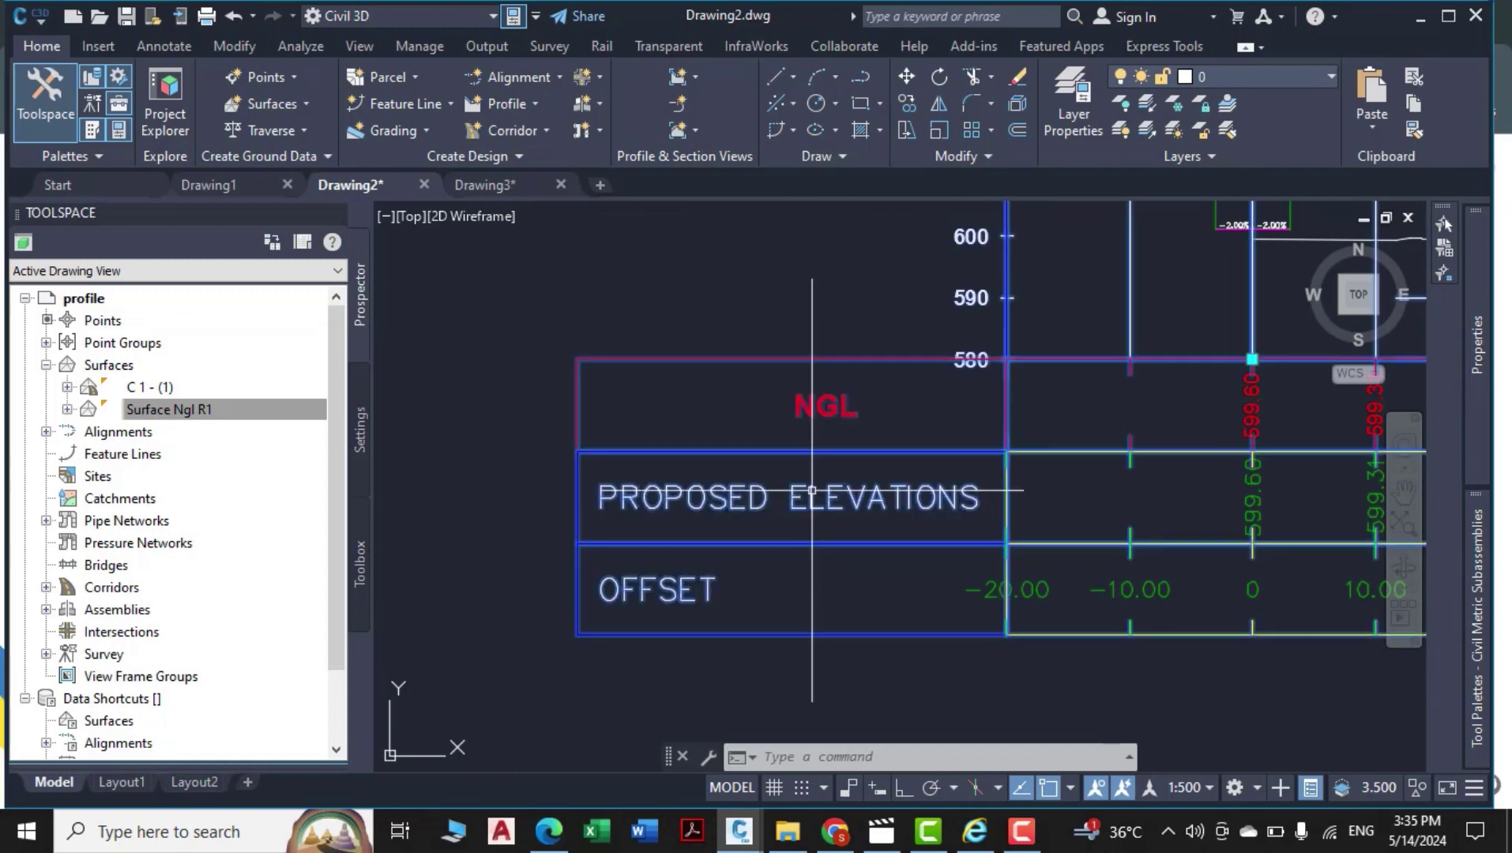
pyautogui.rightClick(742, 387)
pyautogui.click(913, 602)
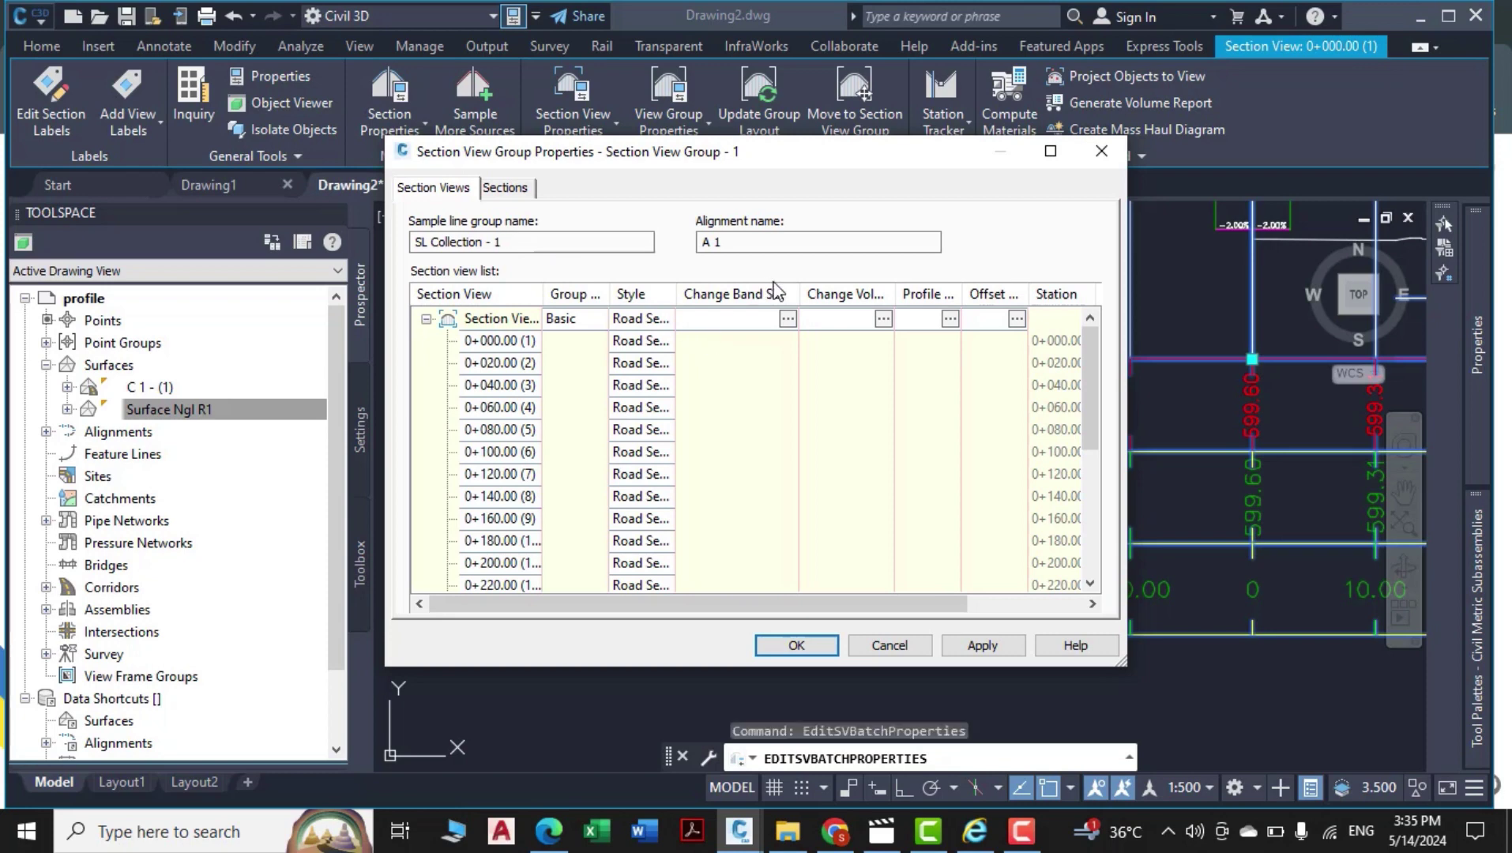
# In the section view group's band set, edit the FG Elevations band style and rename it PGL.
pyautogui.click(790, 319)
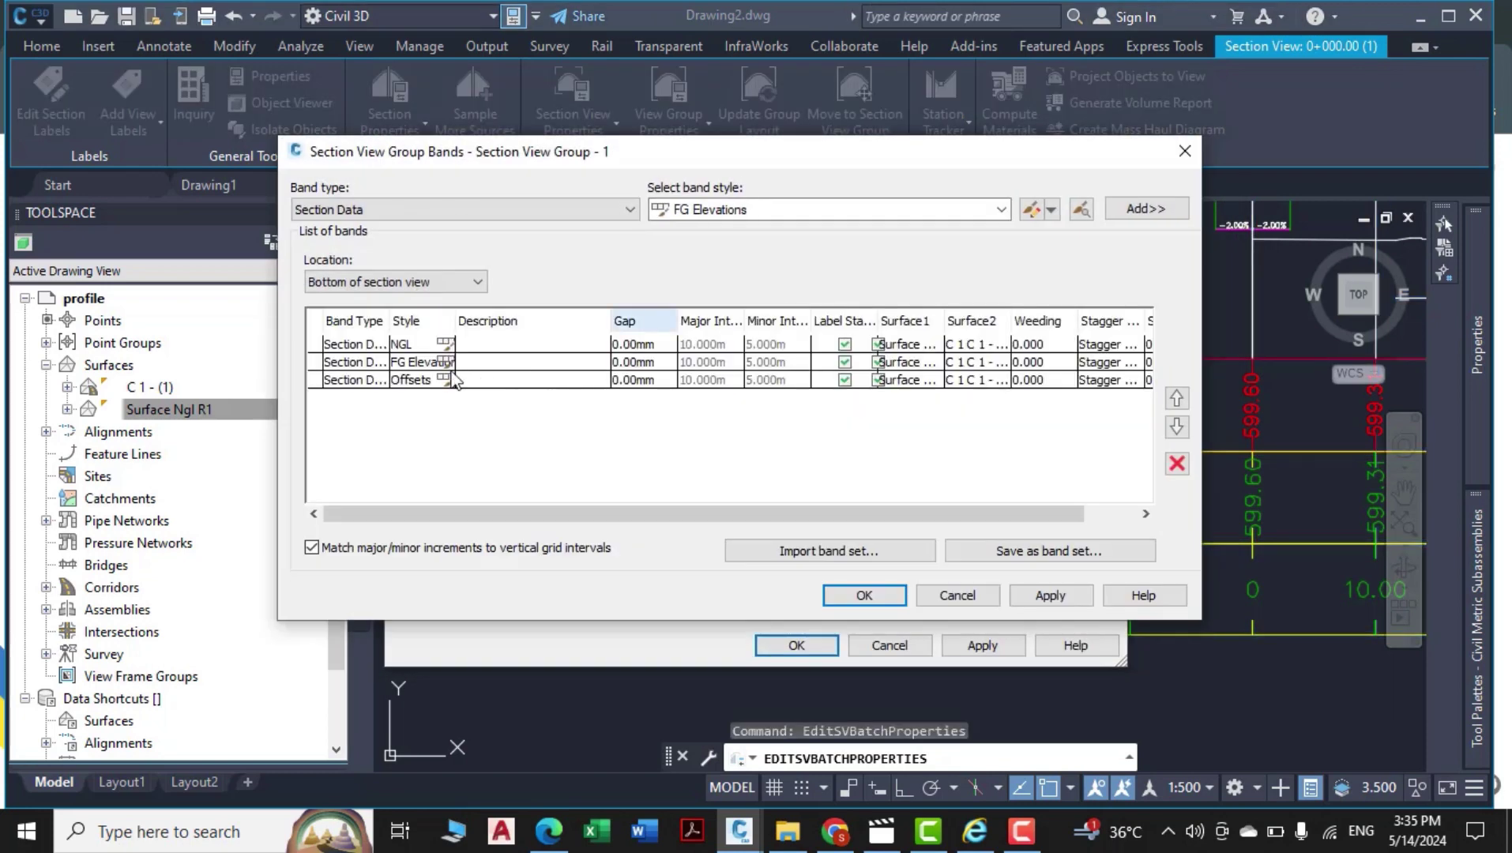
pyautogui.click(445, 363)
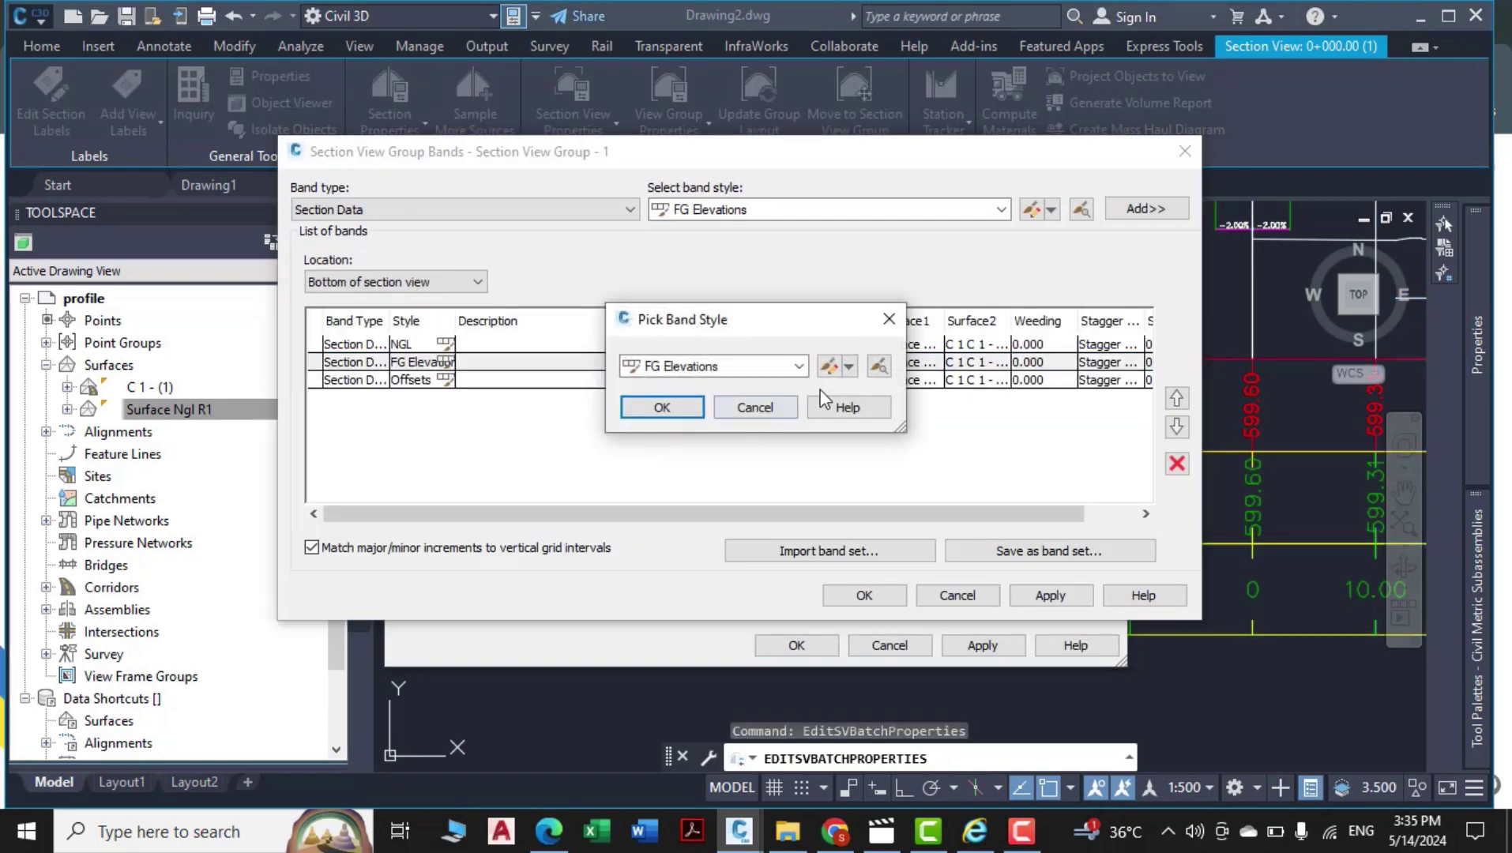
pyautogui.click(828, 366)
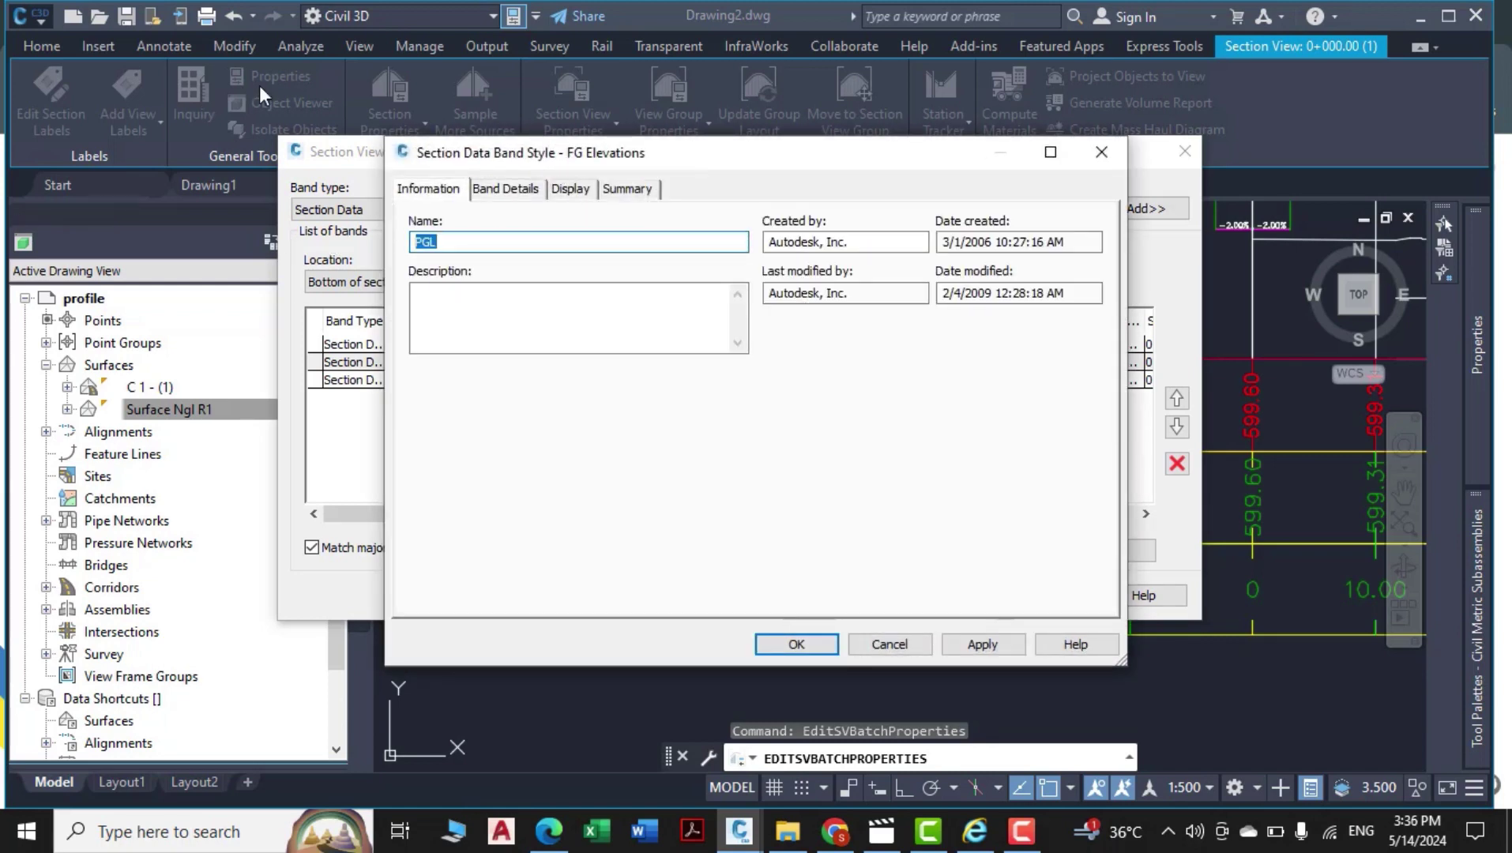
# In the band's title label, name the text component PGL and replace its contents with PGL.
pyautogui.click(502, 193)
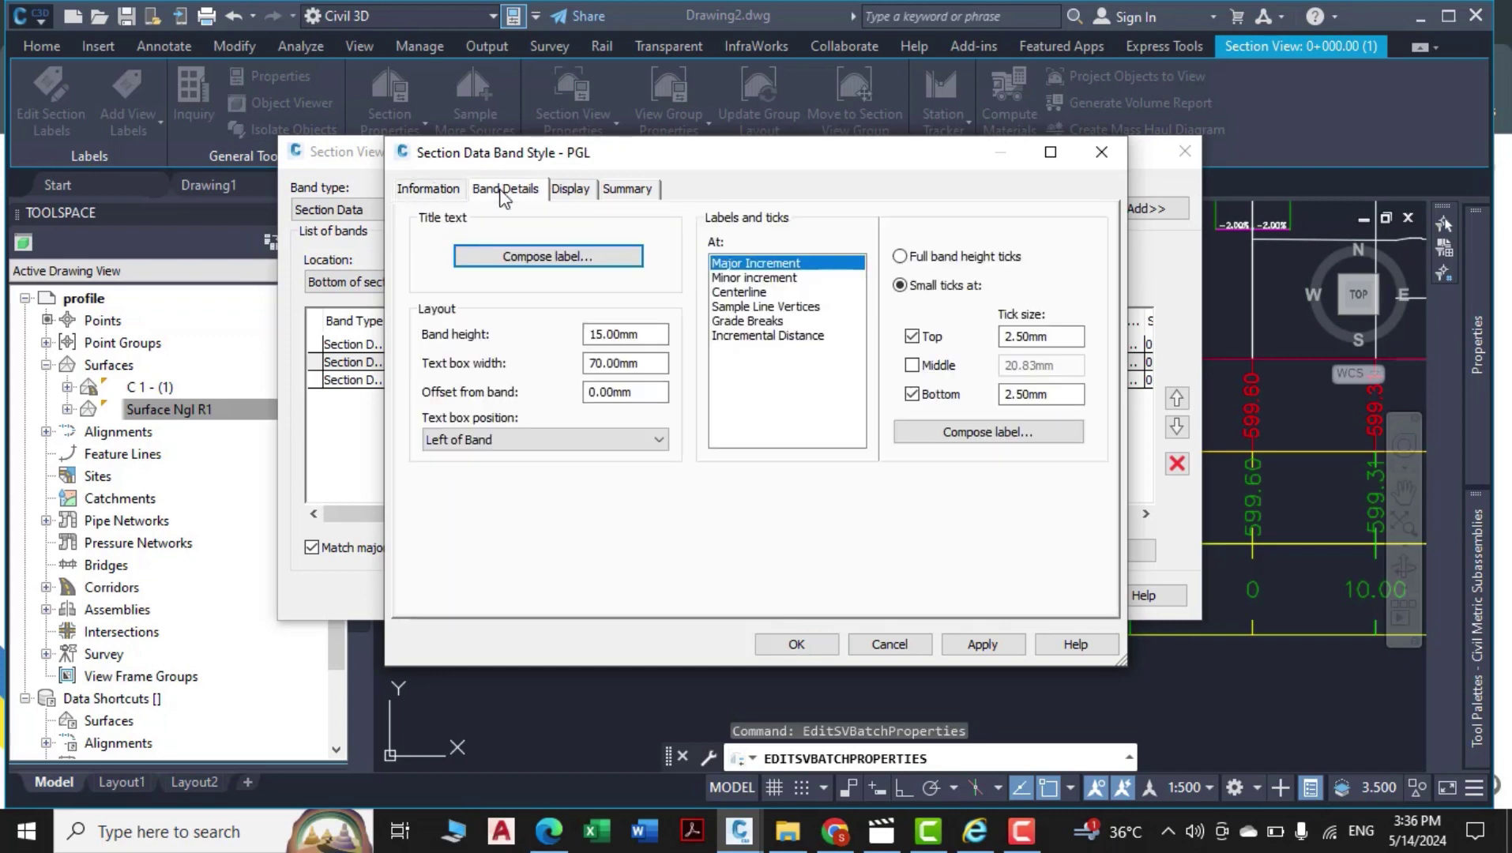
pyautogui.click(548, 257)
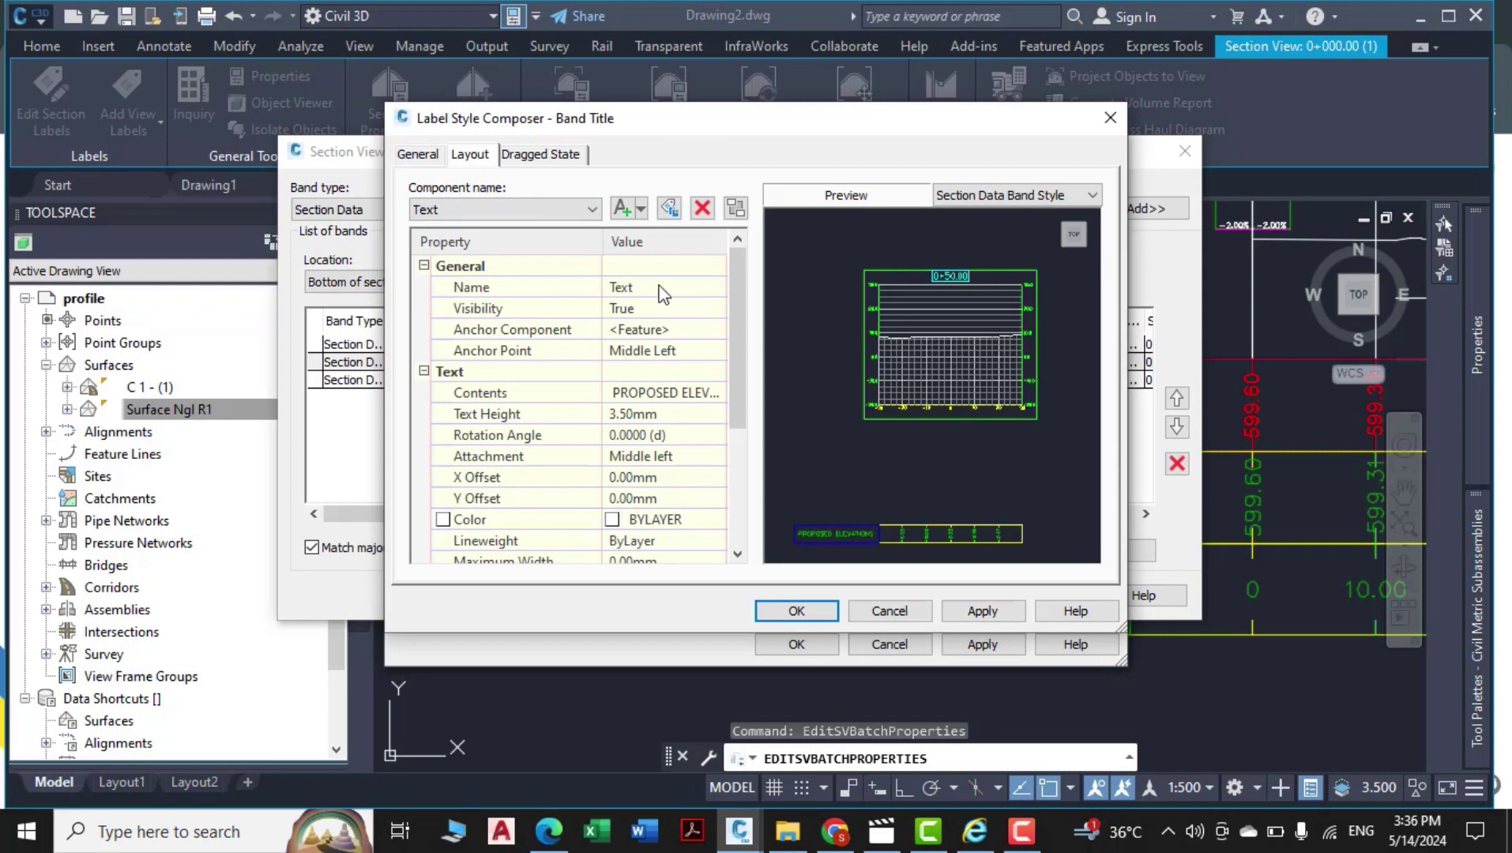
pyautogui.click(659, 287)
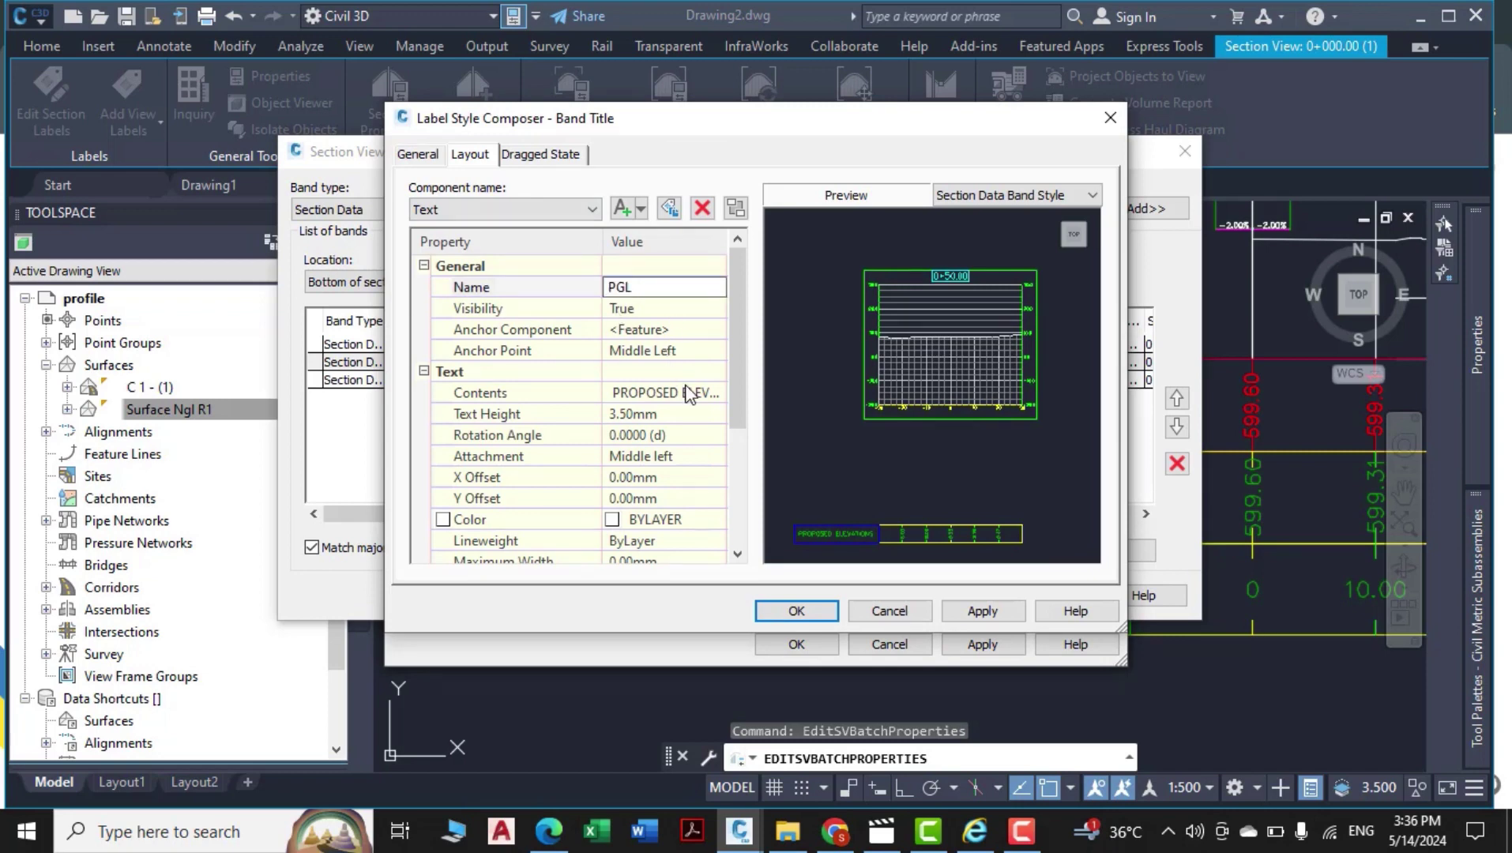
pyautogui.click(708, 397)
pyautogui.click(709, 395)
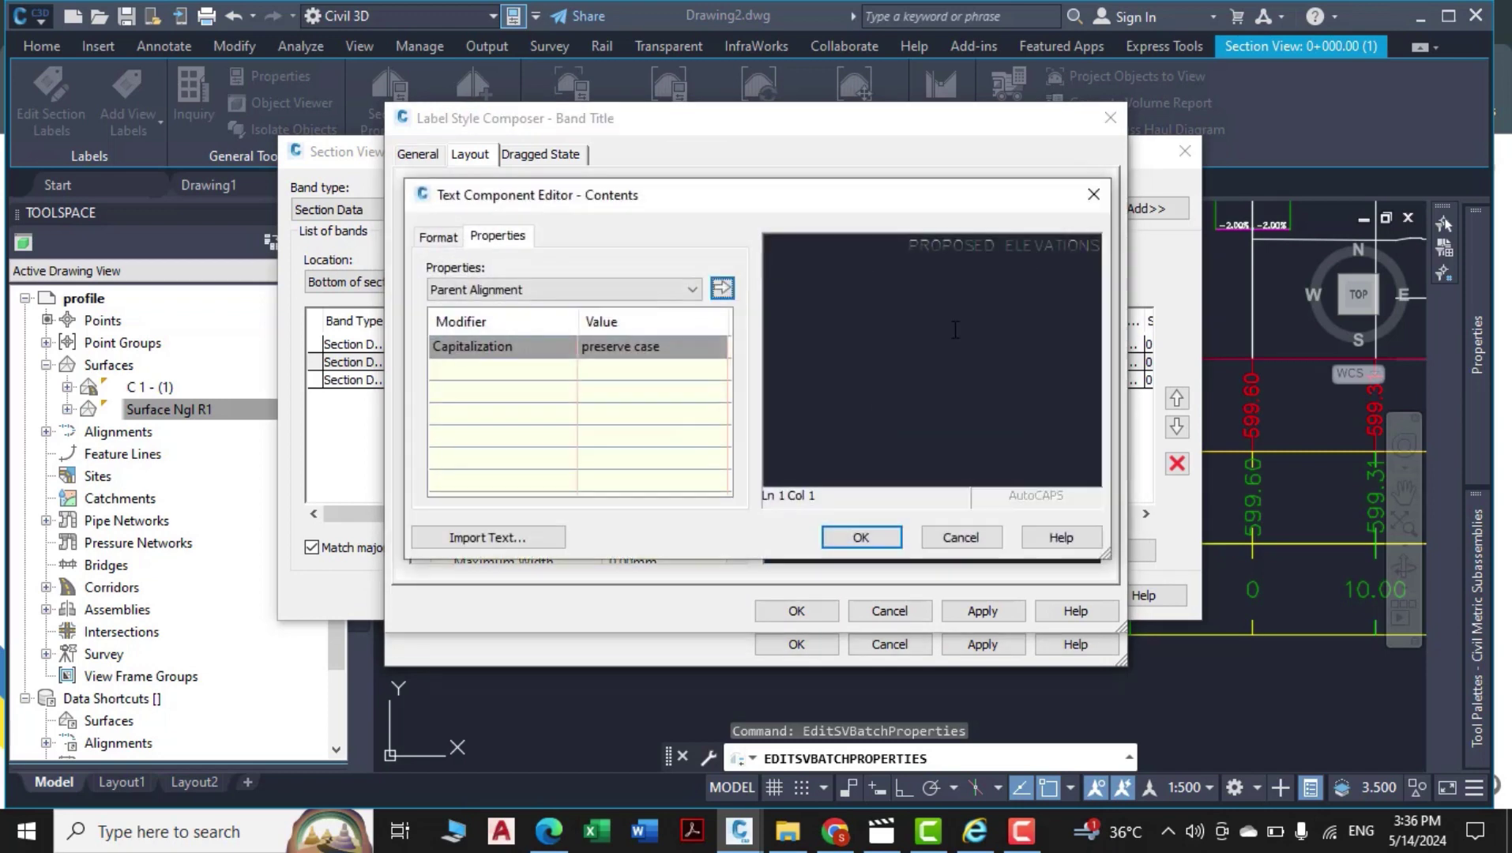
pyautogui.hotkey('ctrl', 'a')
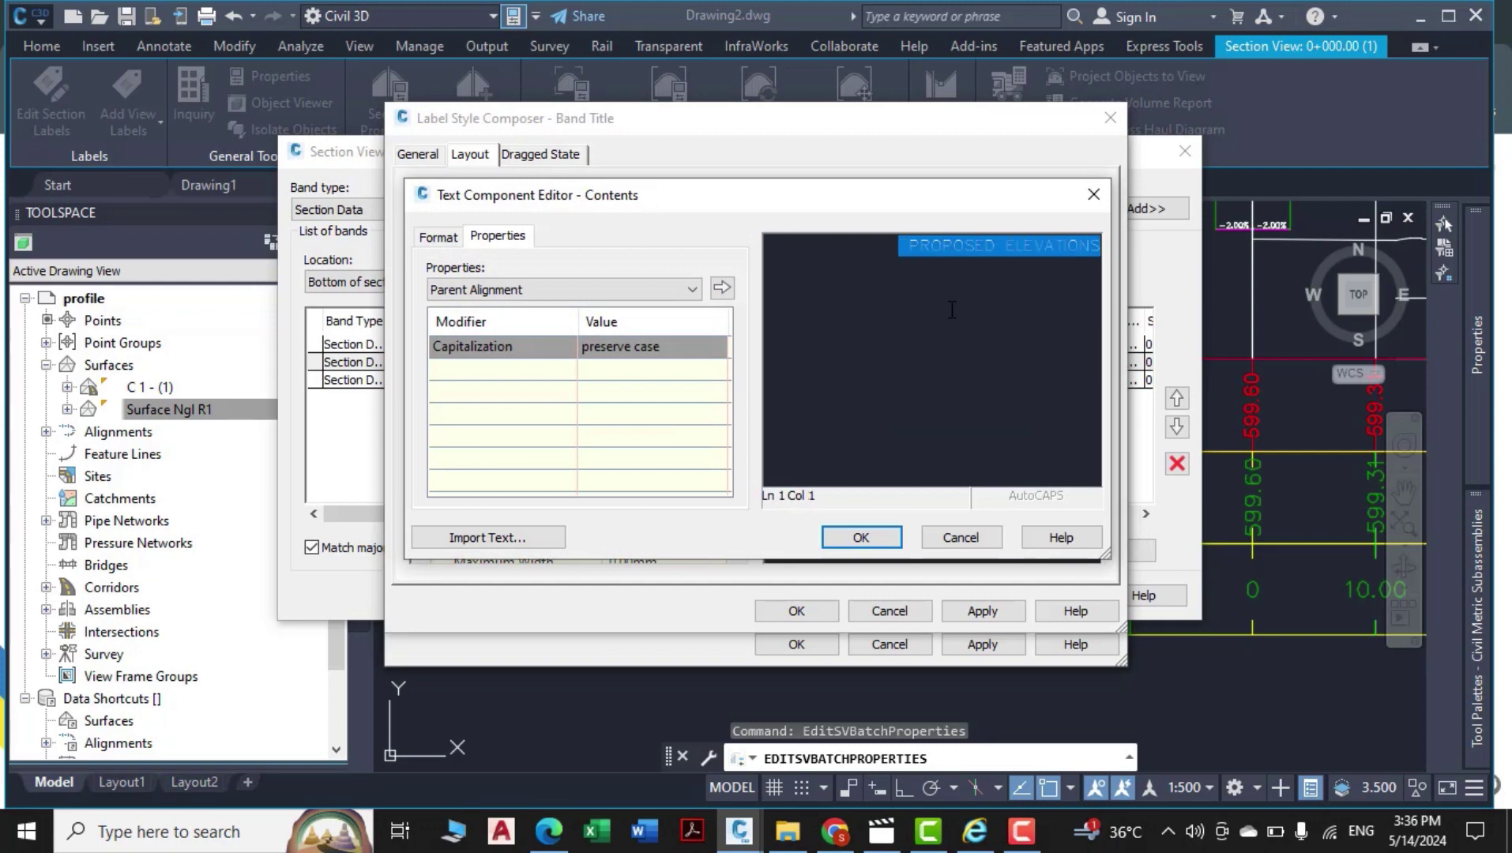
pyautogui.write('PGL')
# Format the PGL title text as centered, bold, blue Arial and apply it to the title label.
pyautogui.click(437, 236)
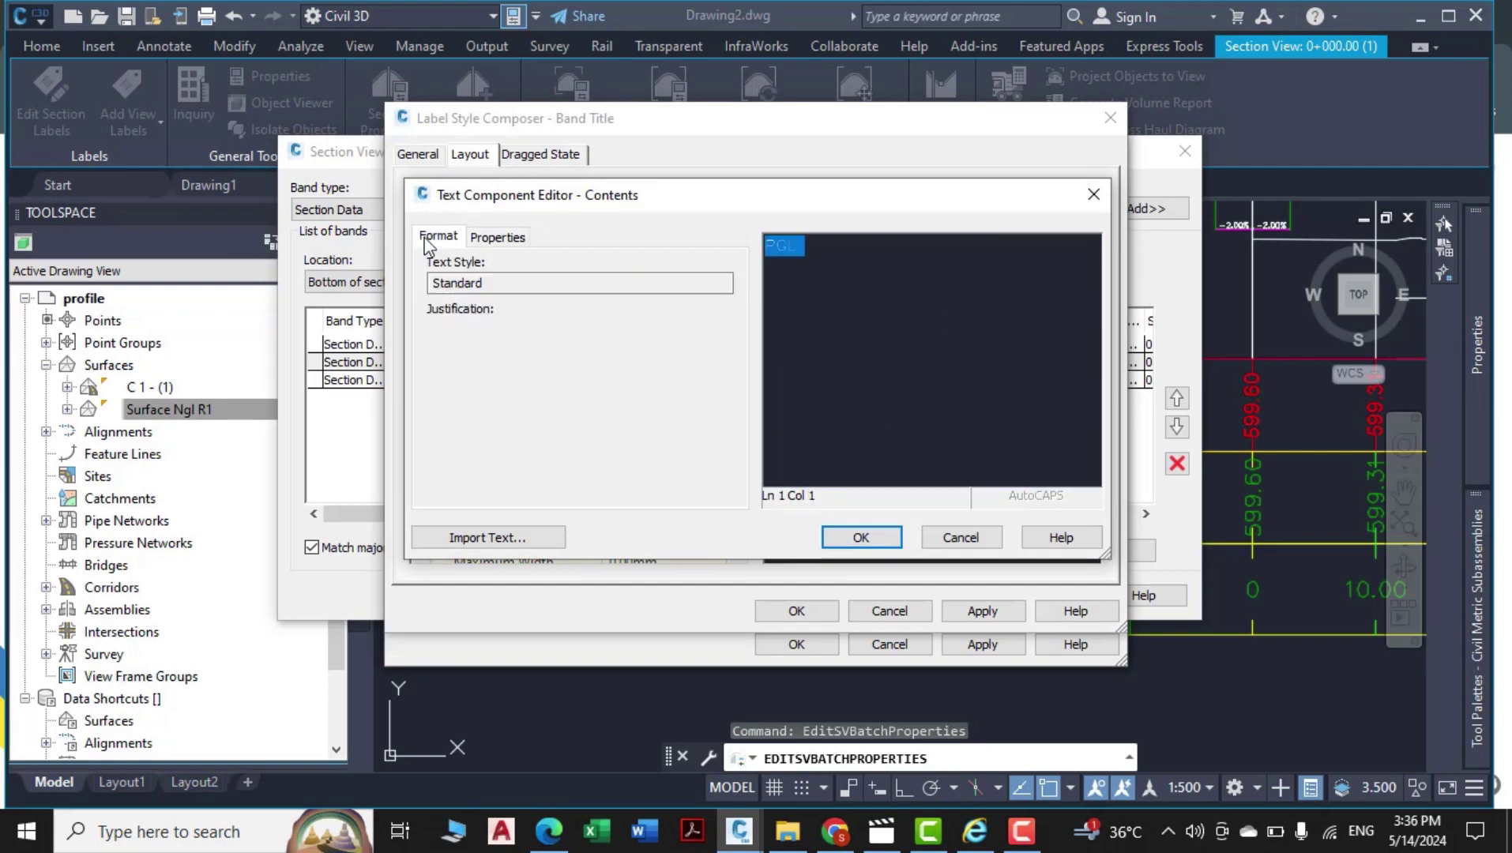
pyautogui.click(475, 331)
pyautogui.click(493, 377)
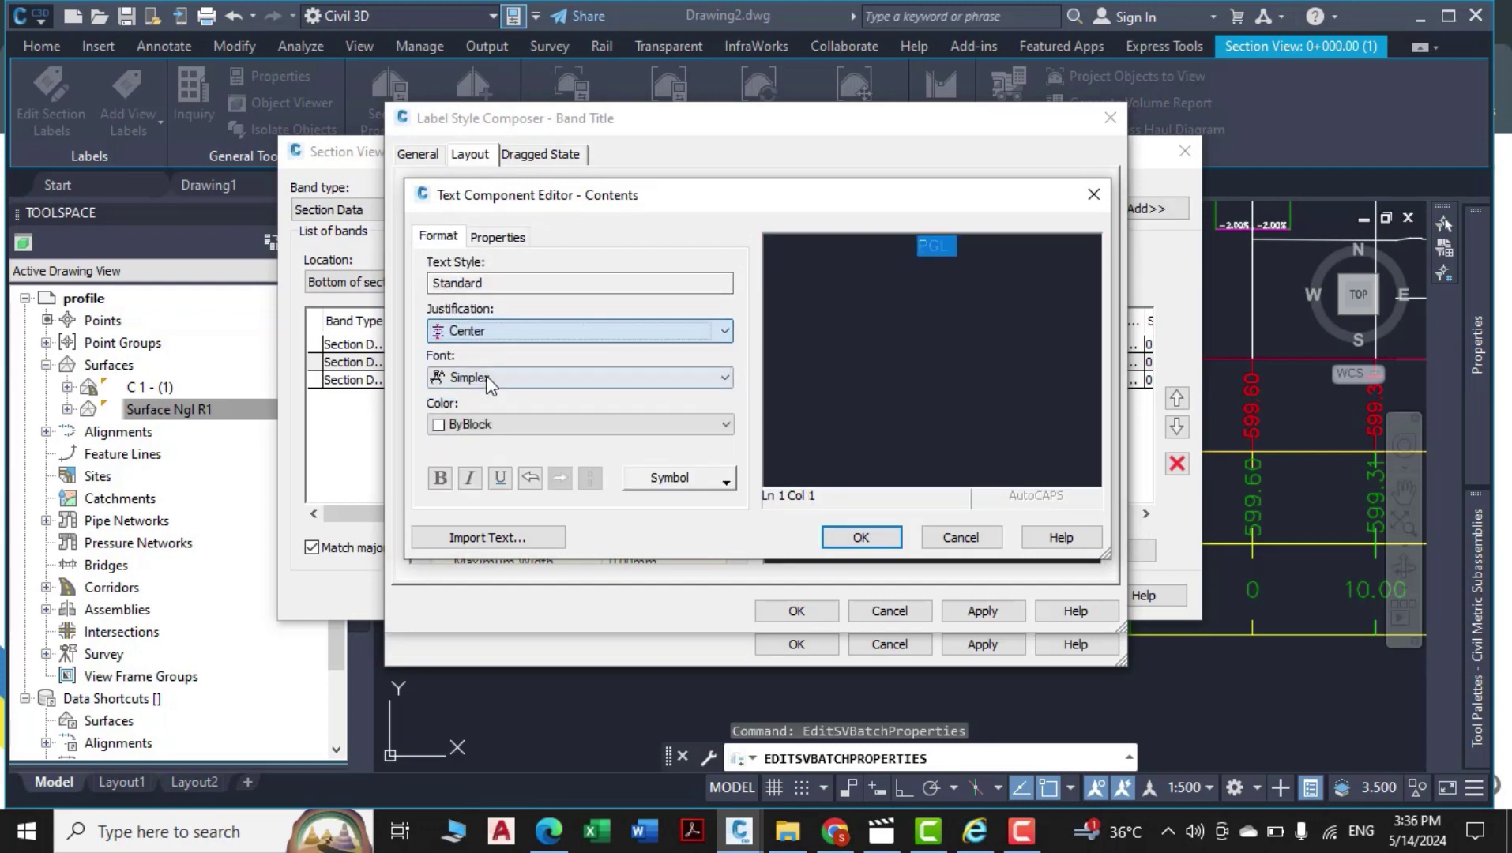
pyautogui.click(487, 379)
pyautogui.write('arent')
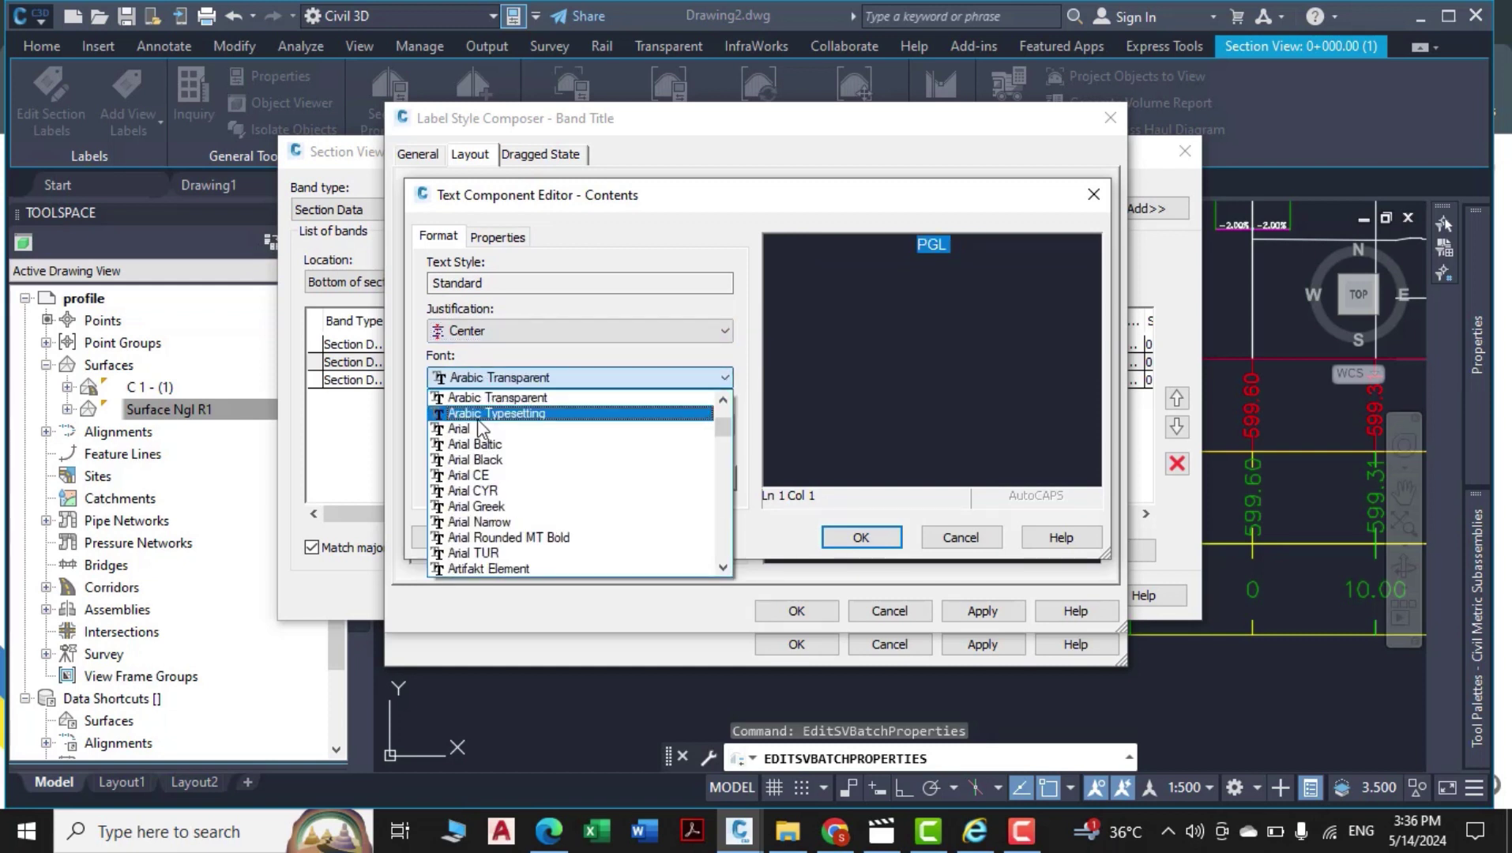
pyautogui.click(473, 428)
pyautogui.click(447, 424)
pyautogui.click(474, 522)
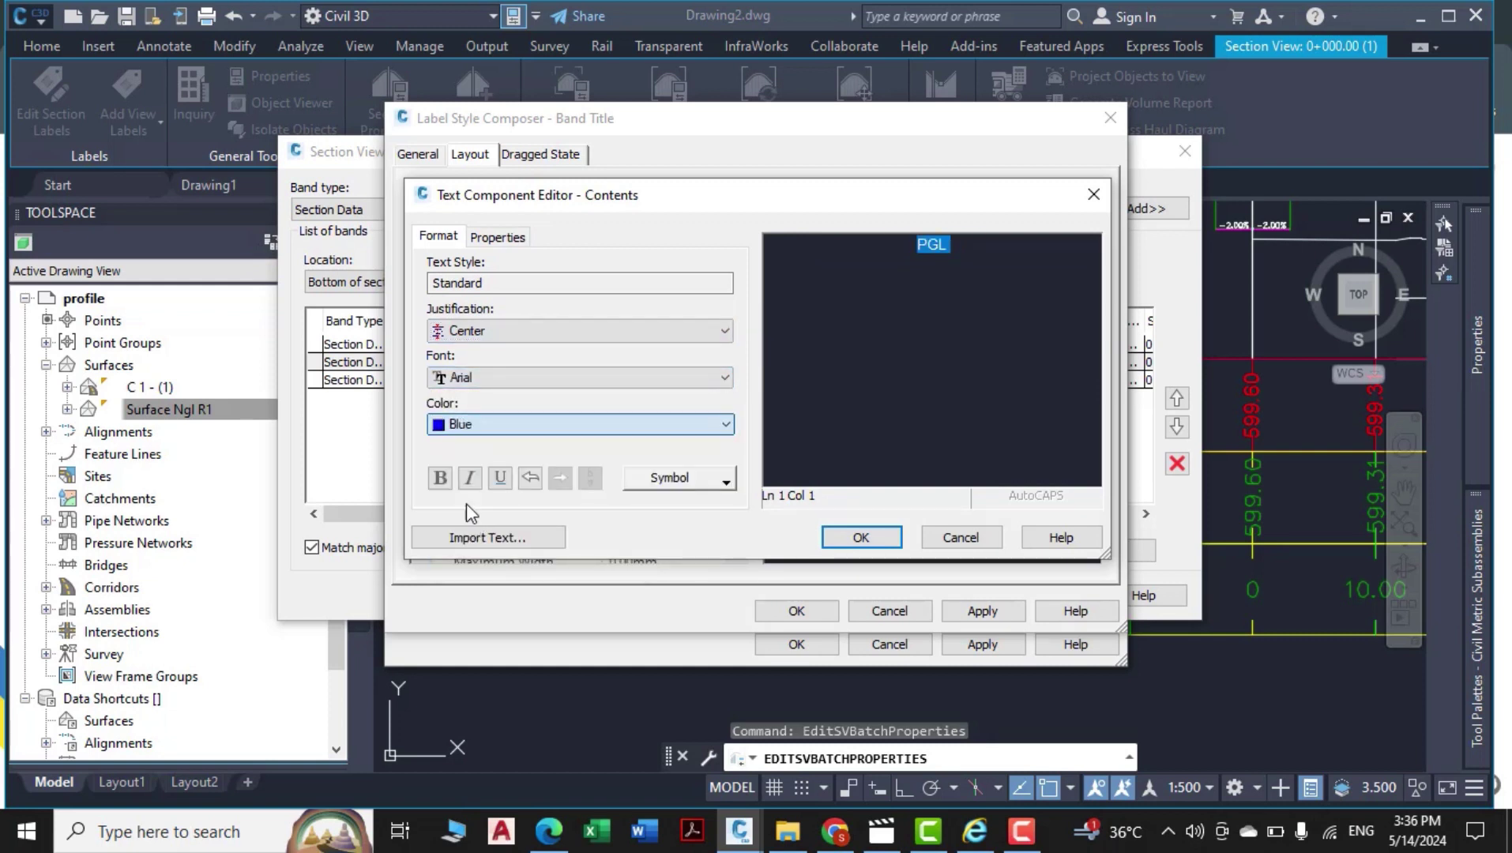
pyautogui.click(861, 537)
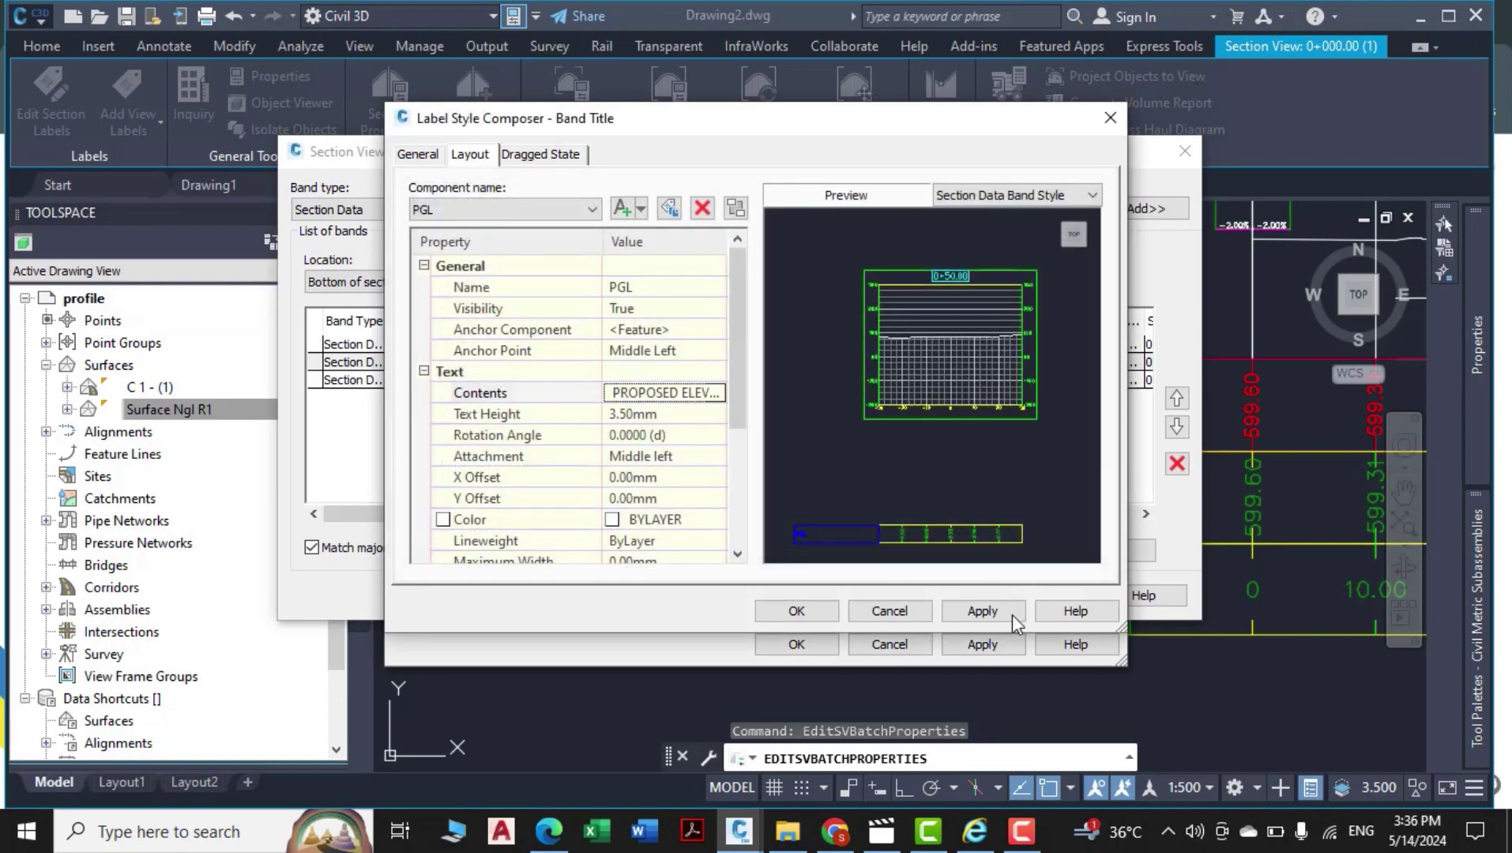
pyautogui.click(980, 610)
# Set the PGL title's anchor point to Middle Center and accept the title label.
pyautogui.click(654, 354)
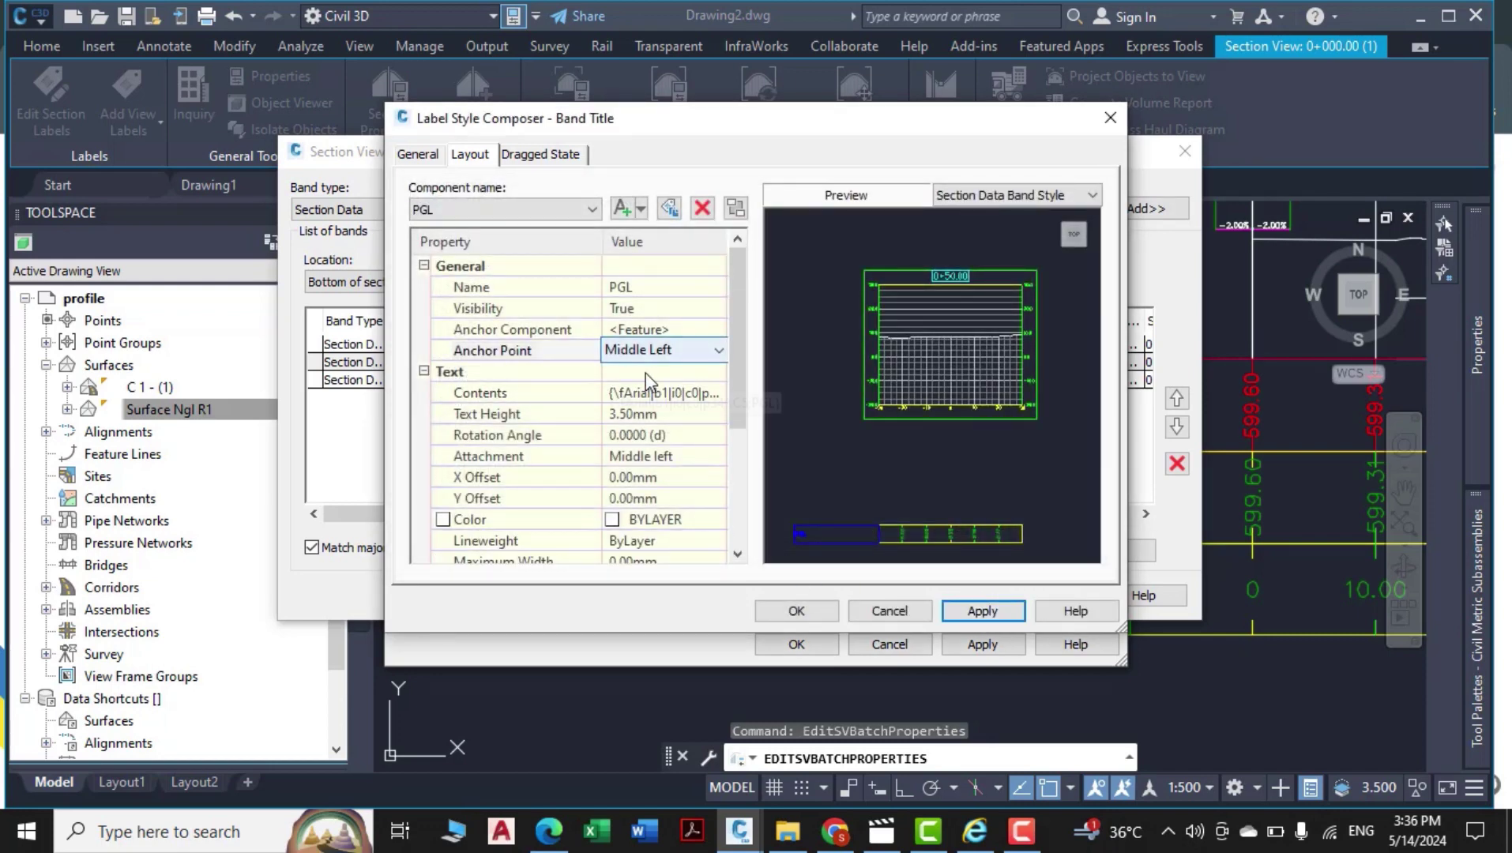
pyautogui.click(655, 353)
pyautogui.click(656, 439)
pyautogui.click(979, 611)
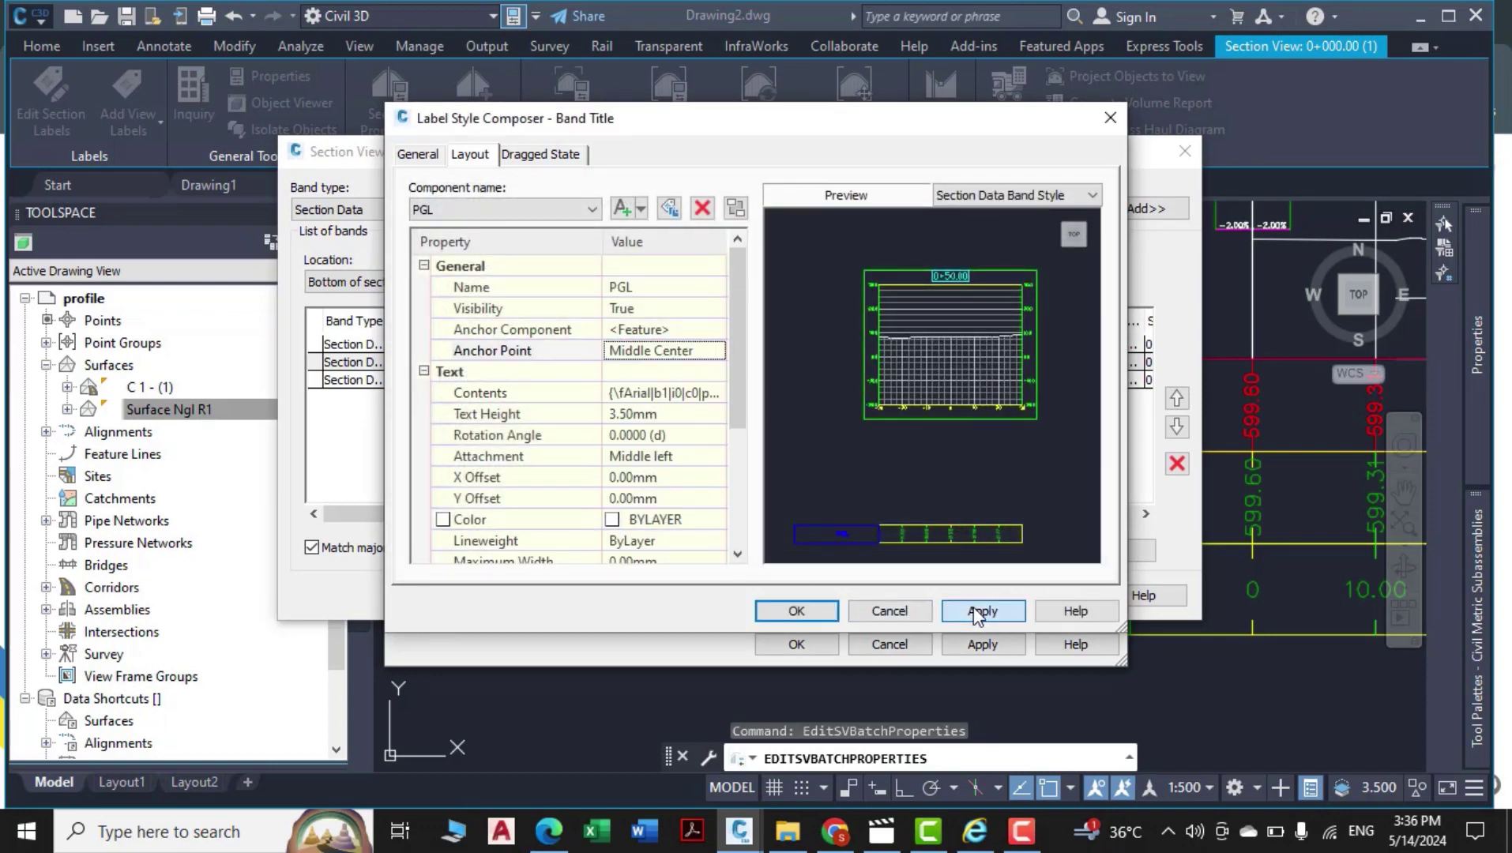
pyautogui.click(796, 611)
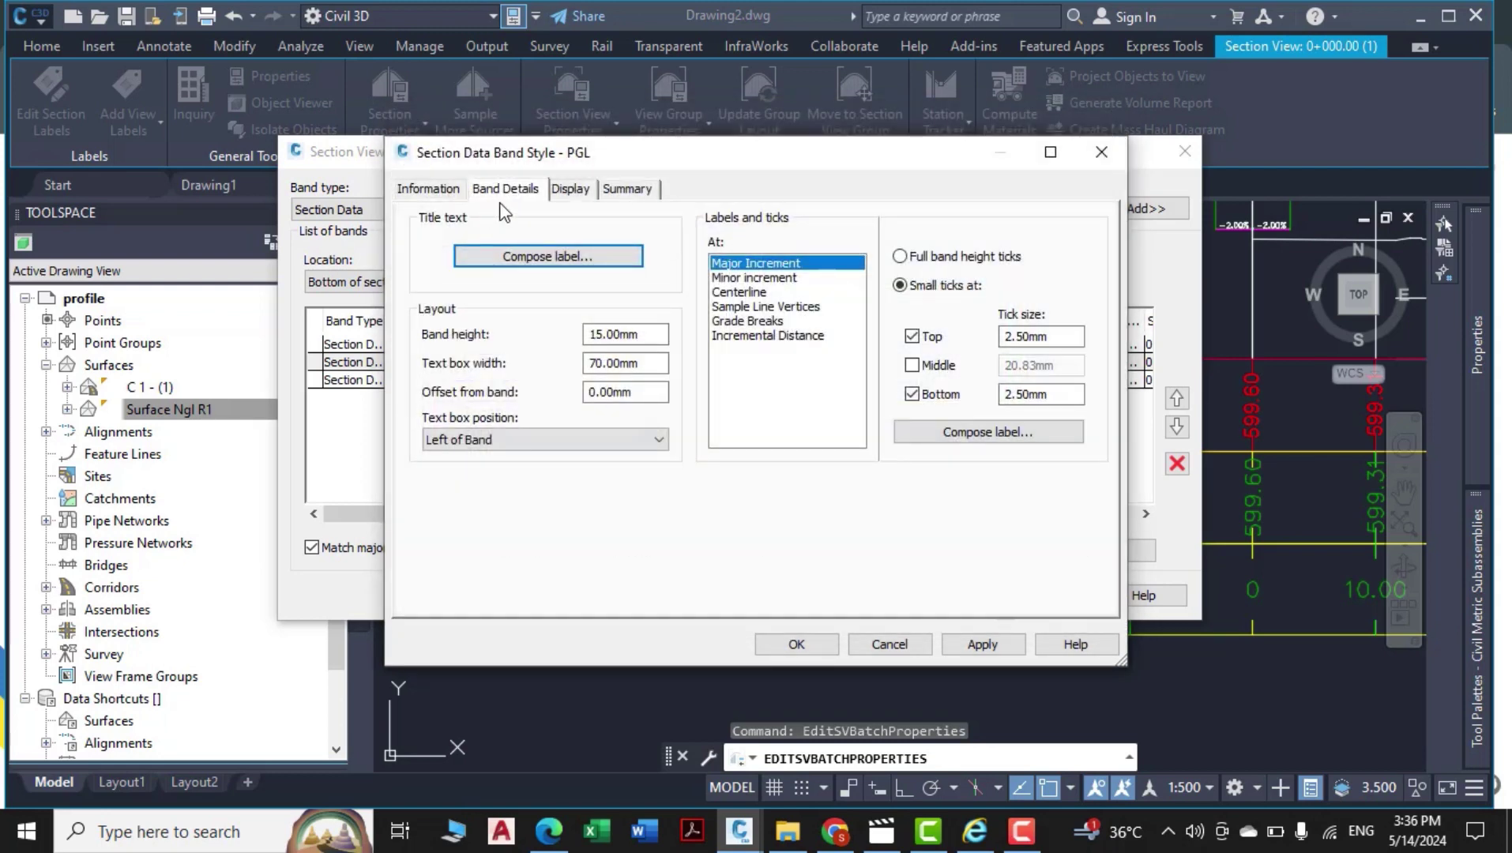
# In the band's major increment label, rename the component PGL and switch its contents to the Section2 Elevation property.
pyautogui.click(1006, 435)
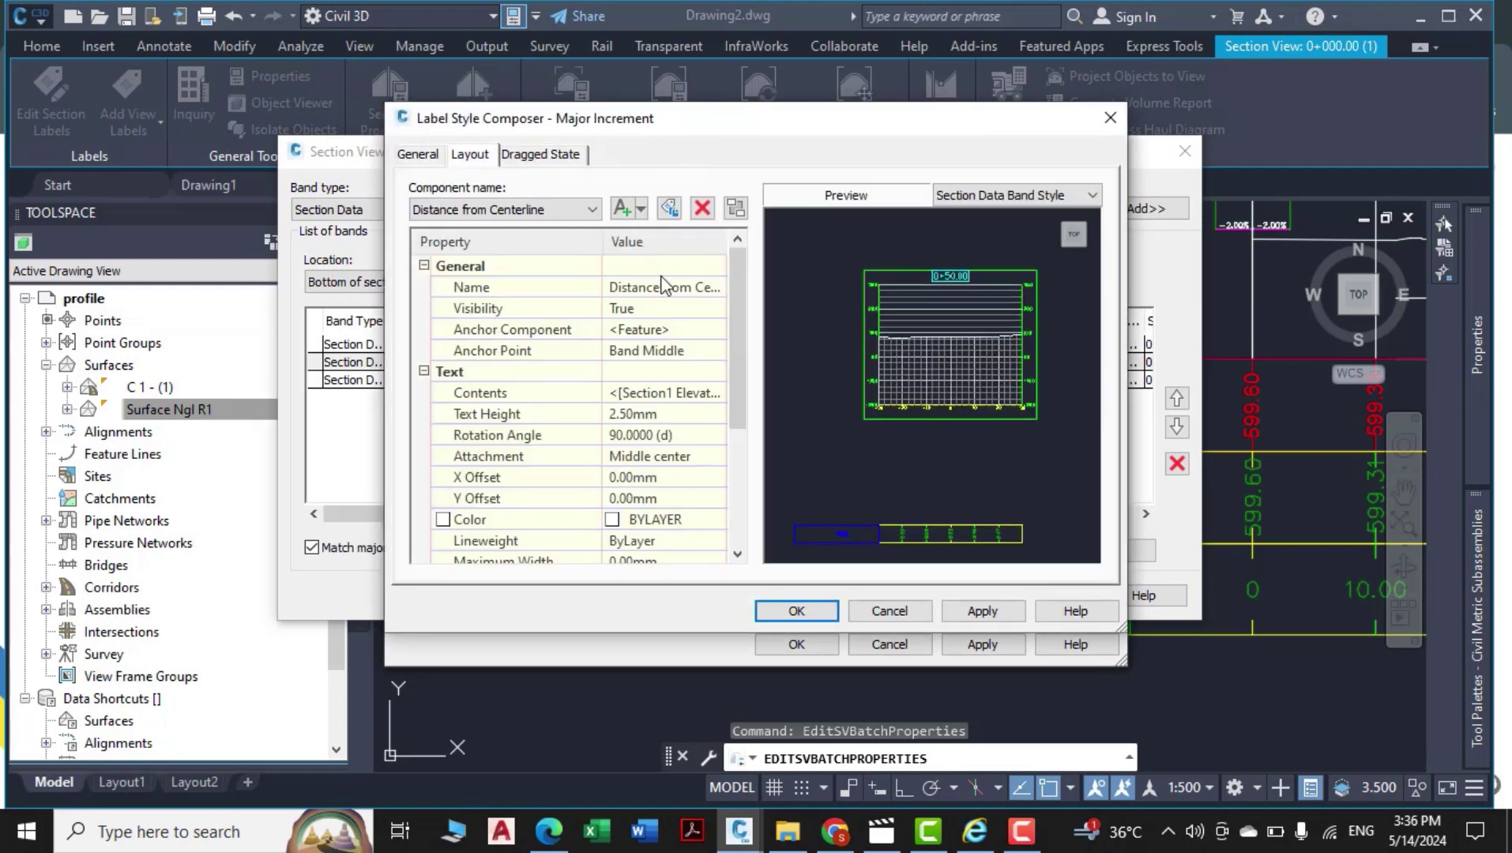
pyautogui.click(660, 289)
pyautogui.write('PGL')
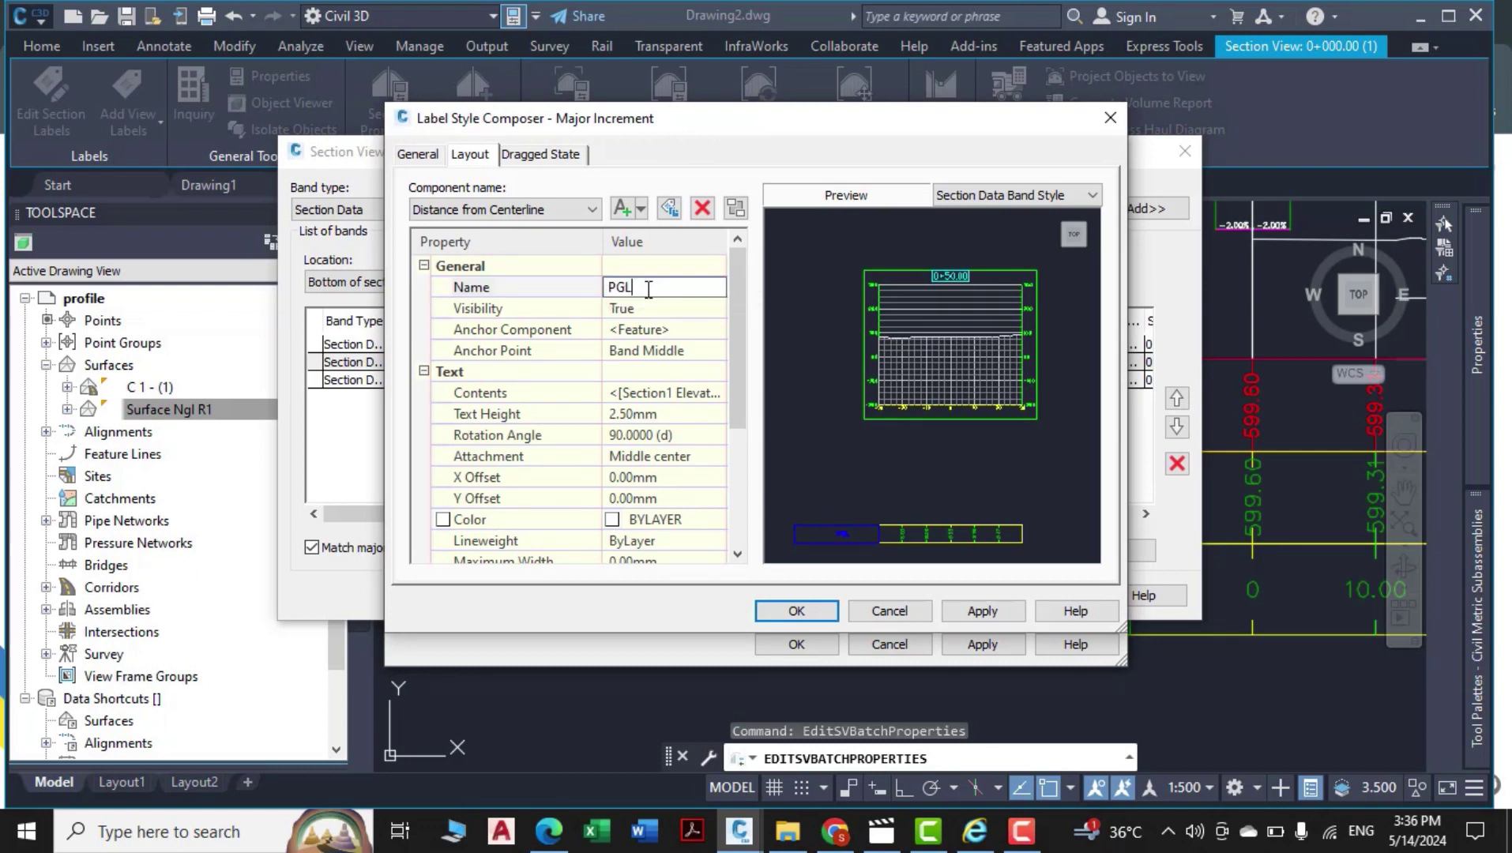
pyautogui.click(715, 394)
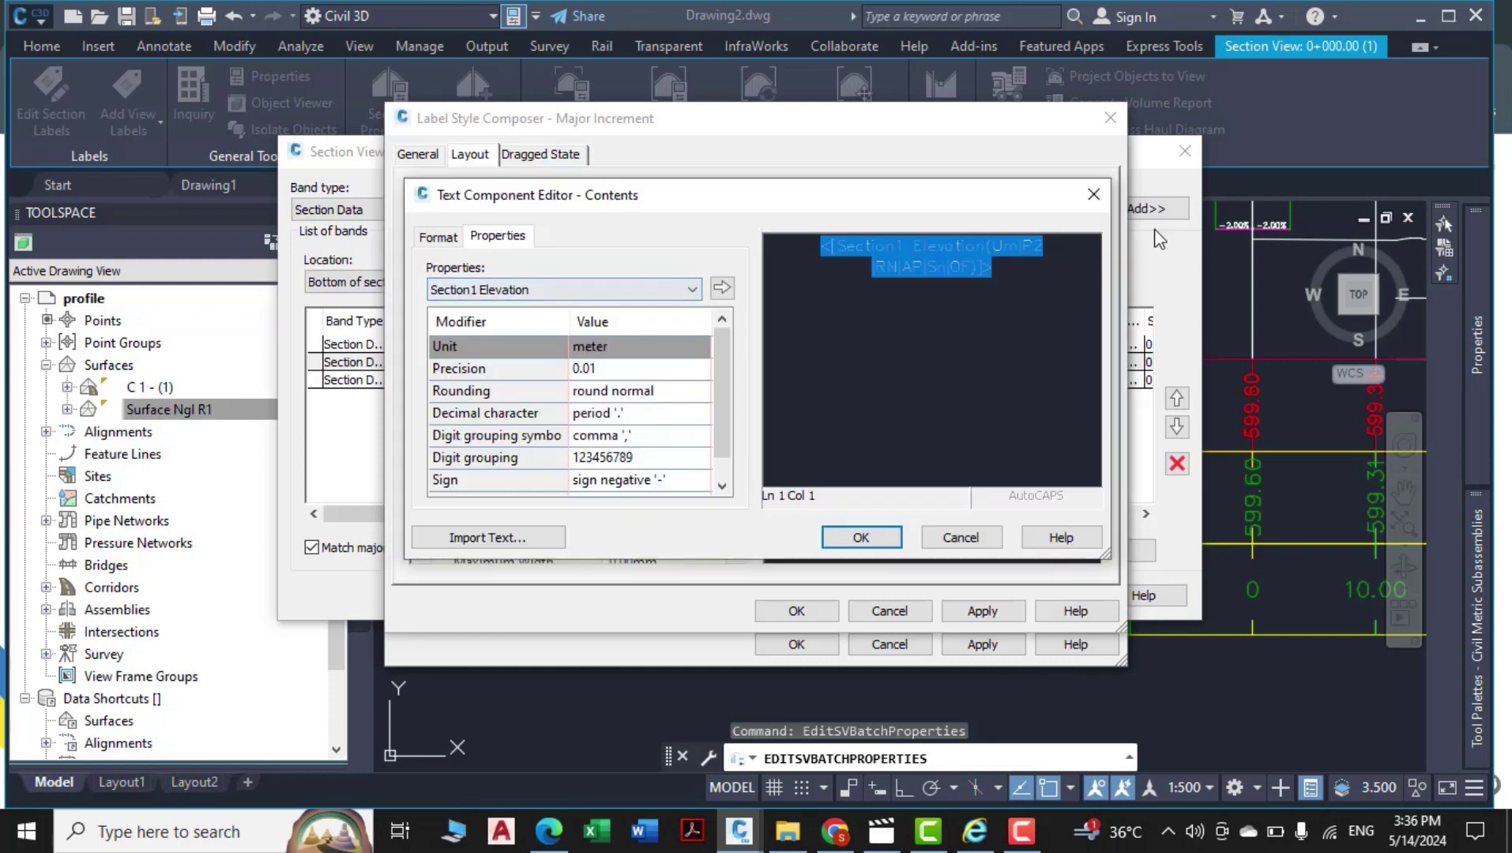
pyautogui.click(594, 299)
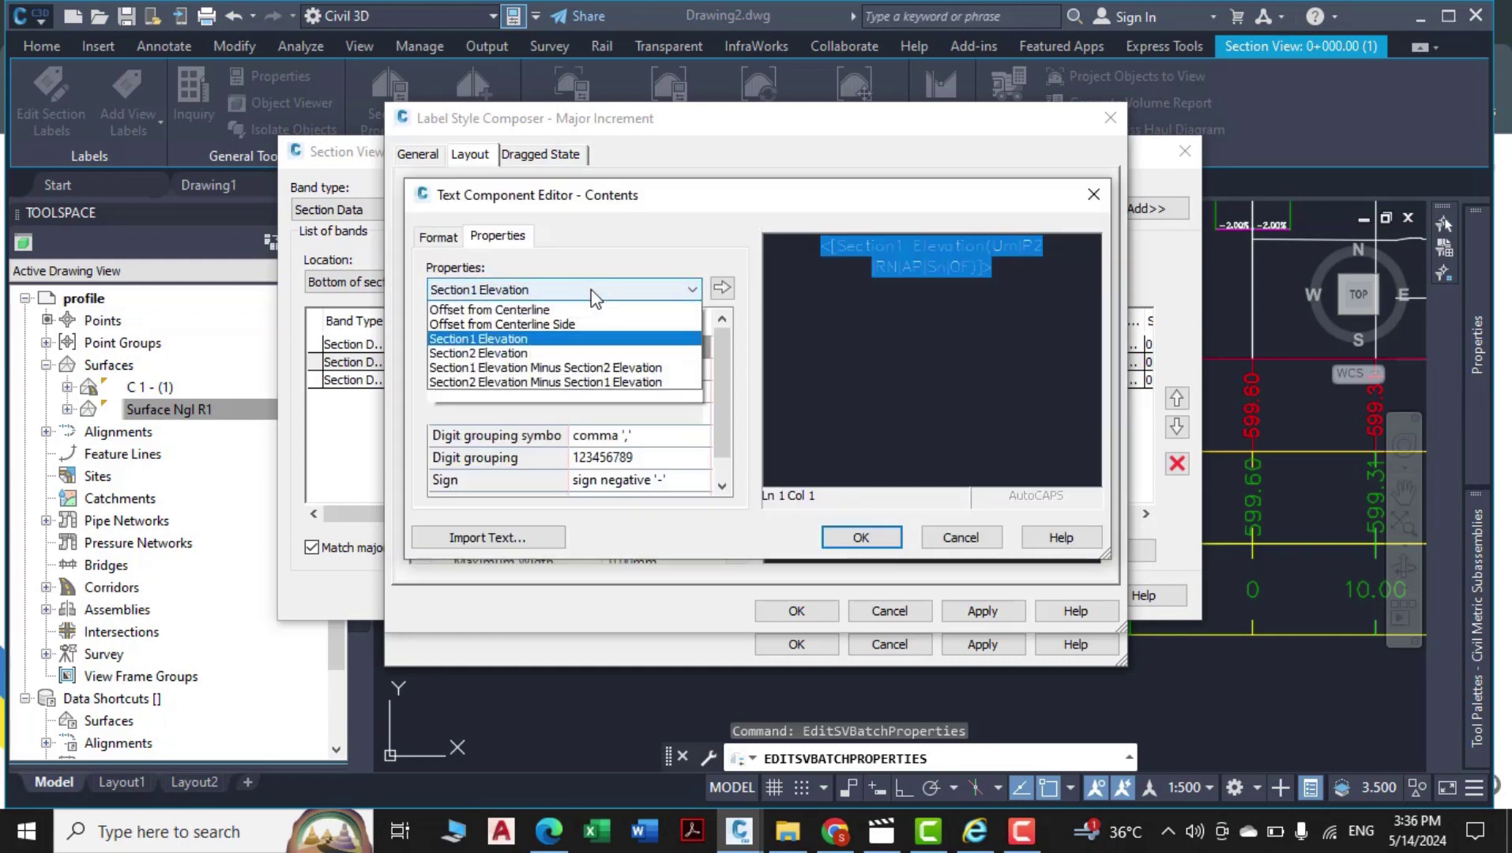
pyautogui.click(515, 387)
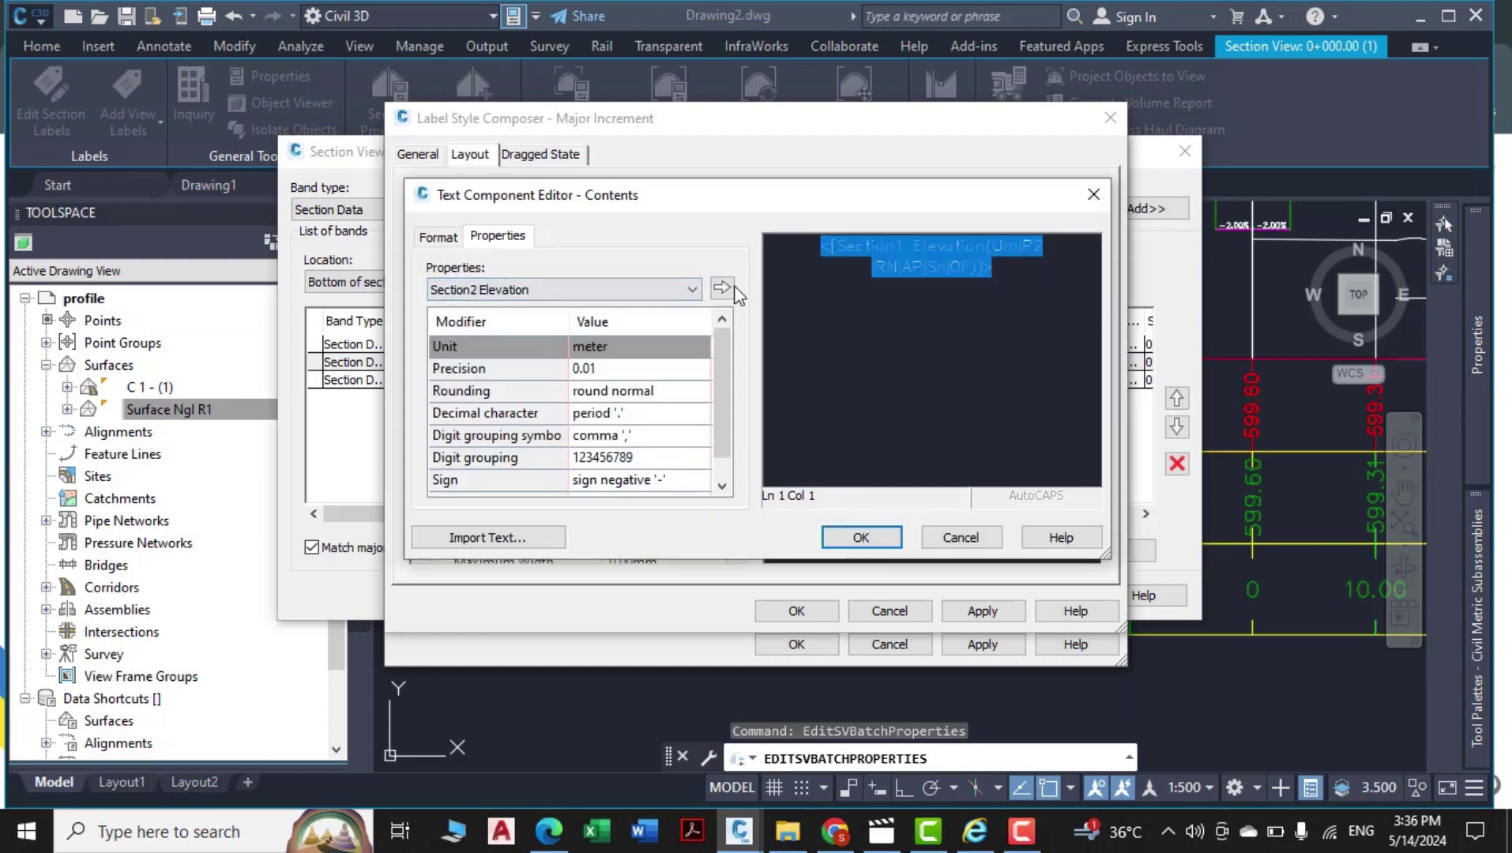
# Format the Section2 Elevation text as centered, bold, blue Arial, accept the major increment label and apply the band style.
pyautogui.click(439, 236)
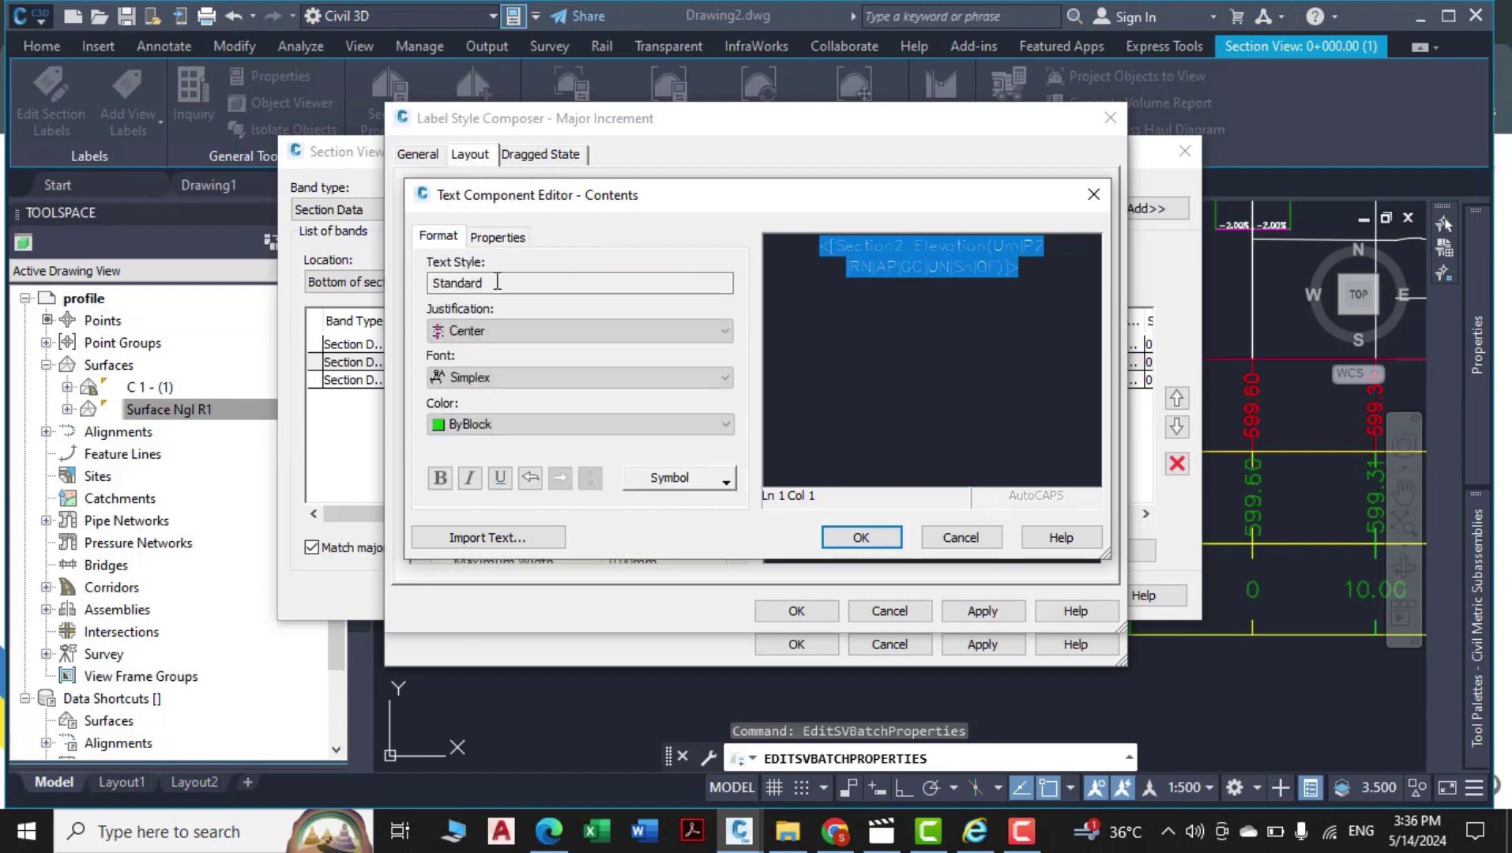
pyautogui.click(494, 333)
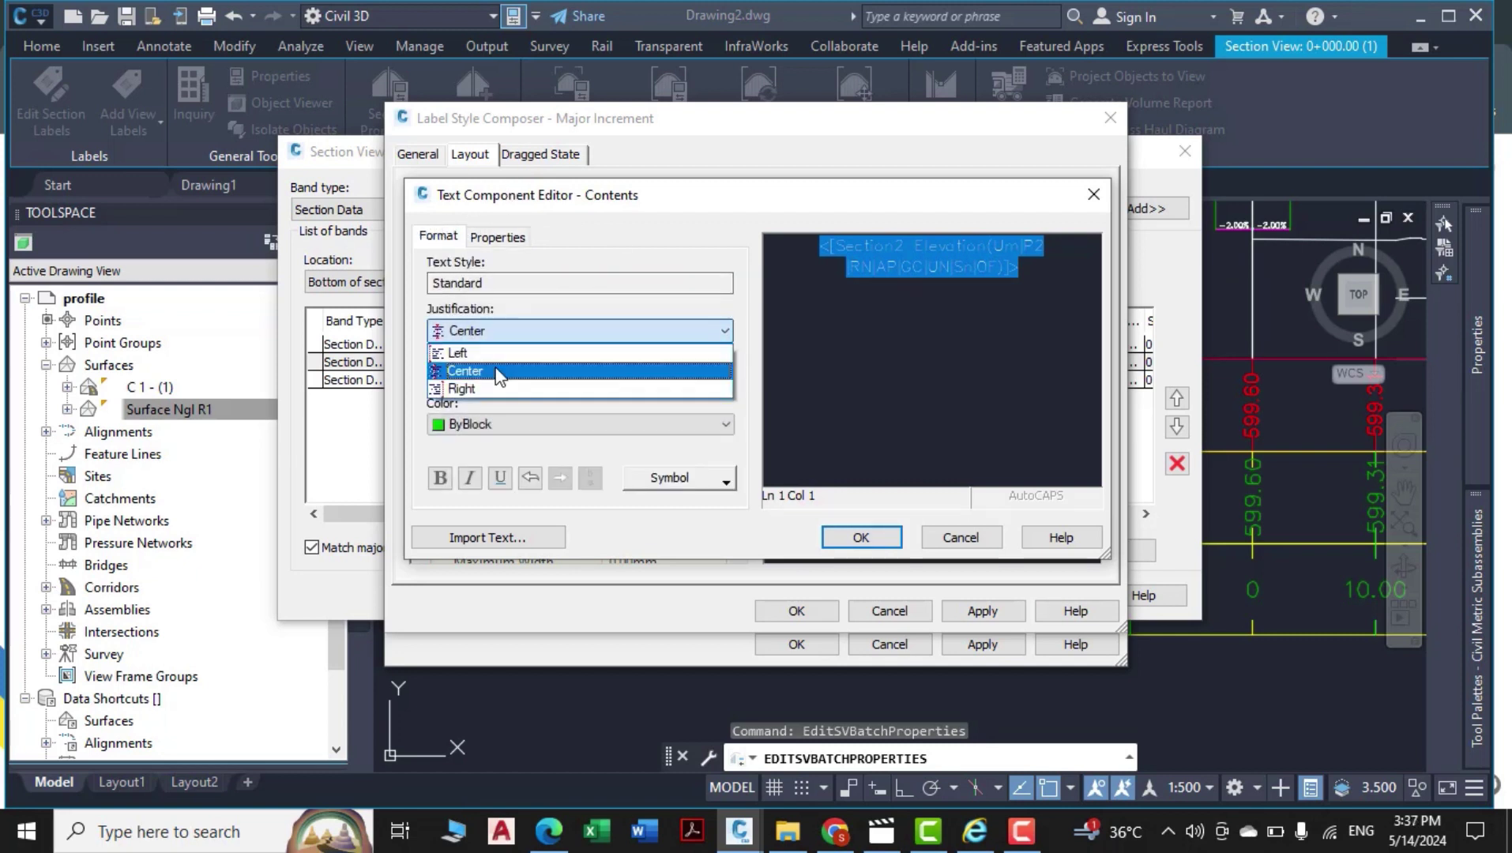
pyautogui.click(493, 368)
pyautogui.click(495, 377)
pyautogui.write('arent')
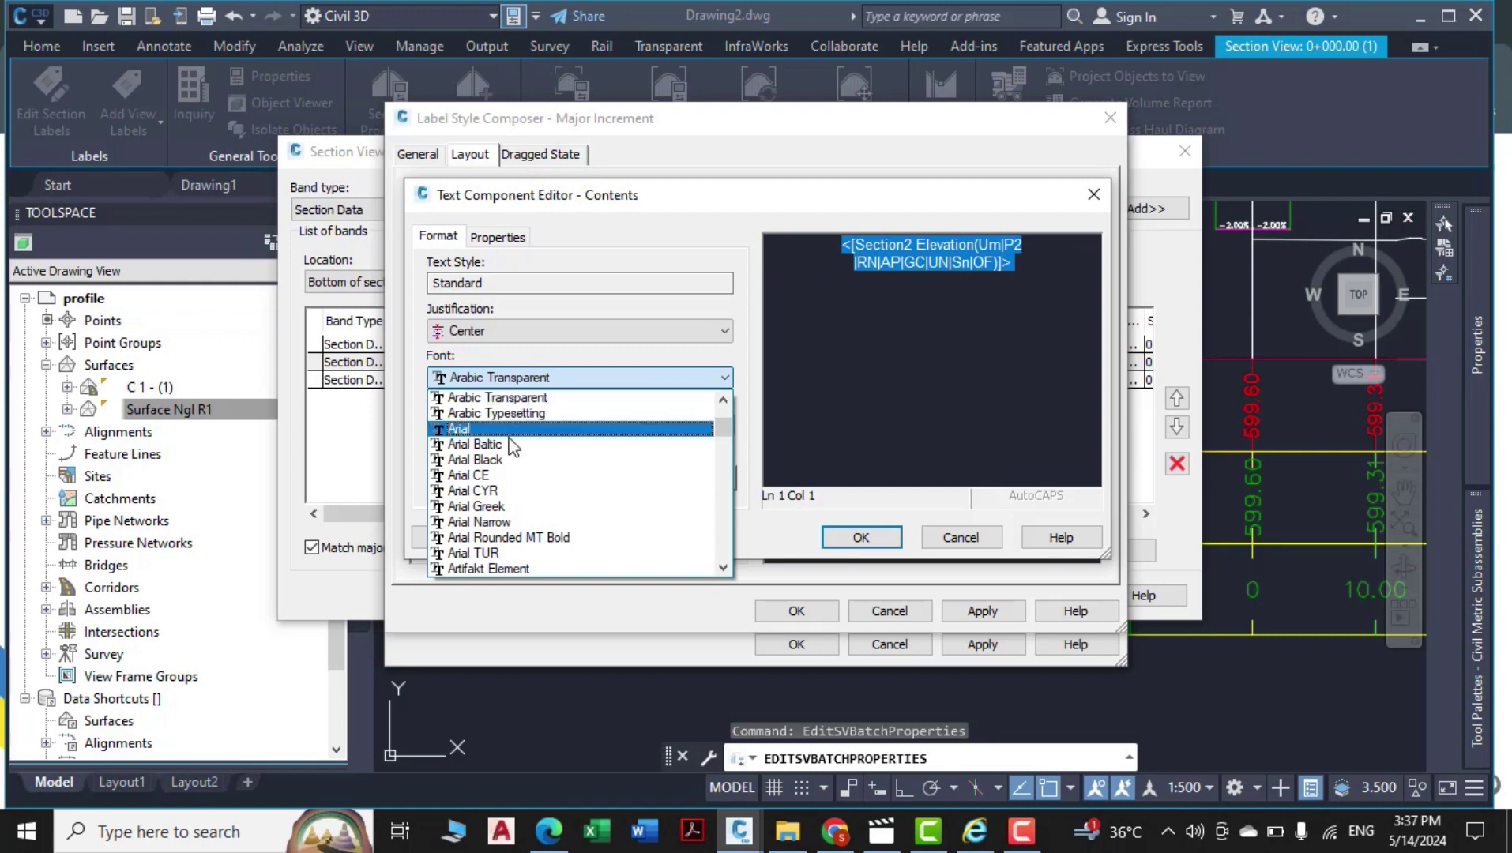
pyautogui.click(483, 429)
pyautogui.click(482, 424)
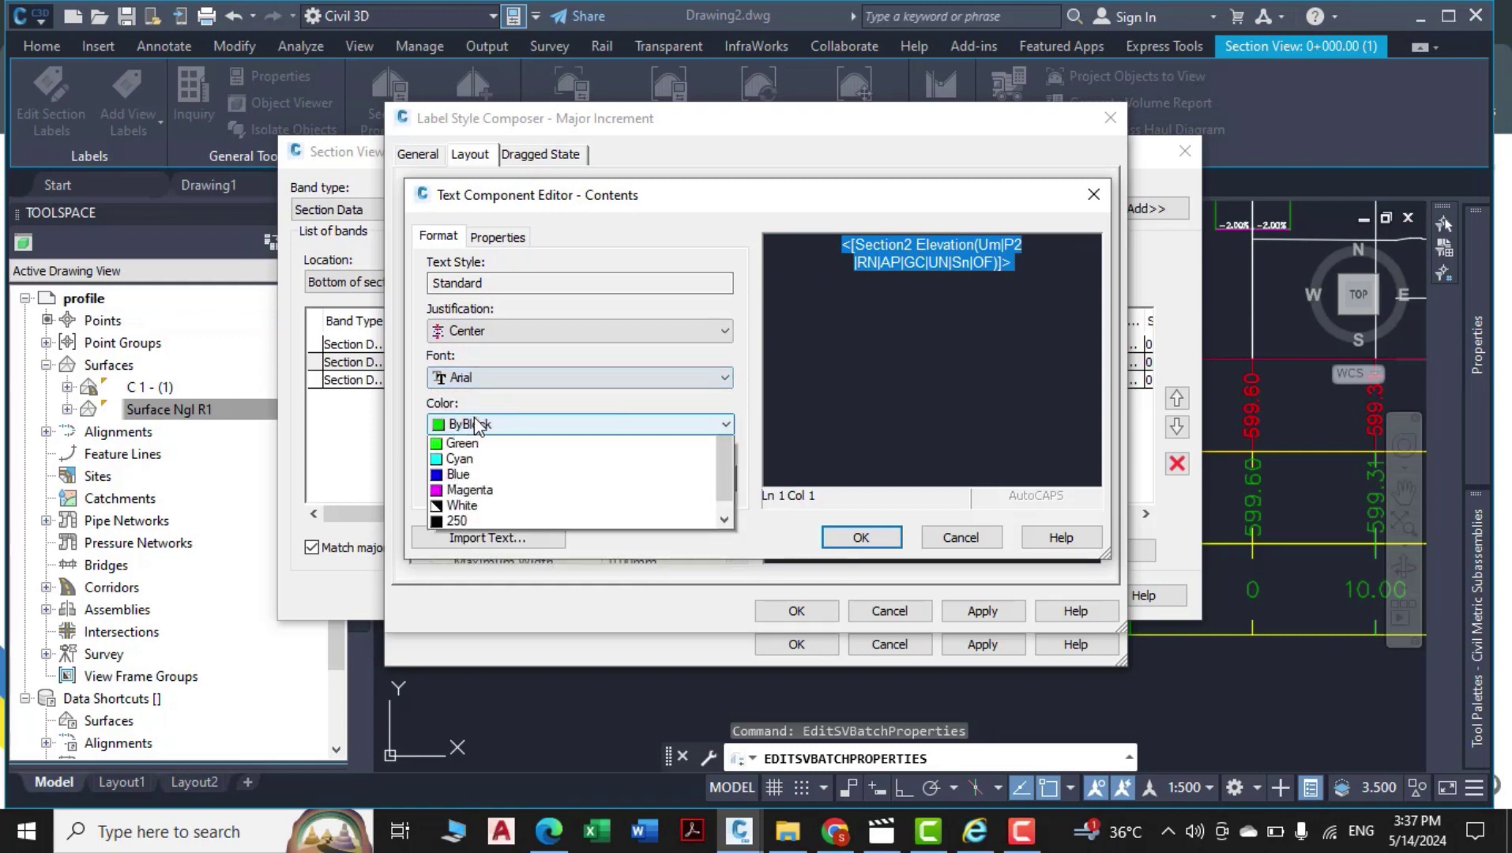
pyautogui.click(481, 524)
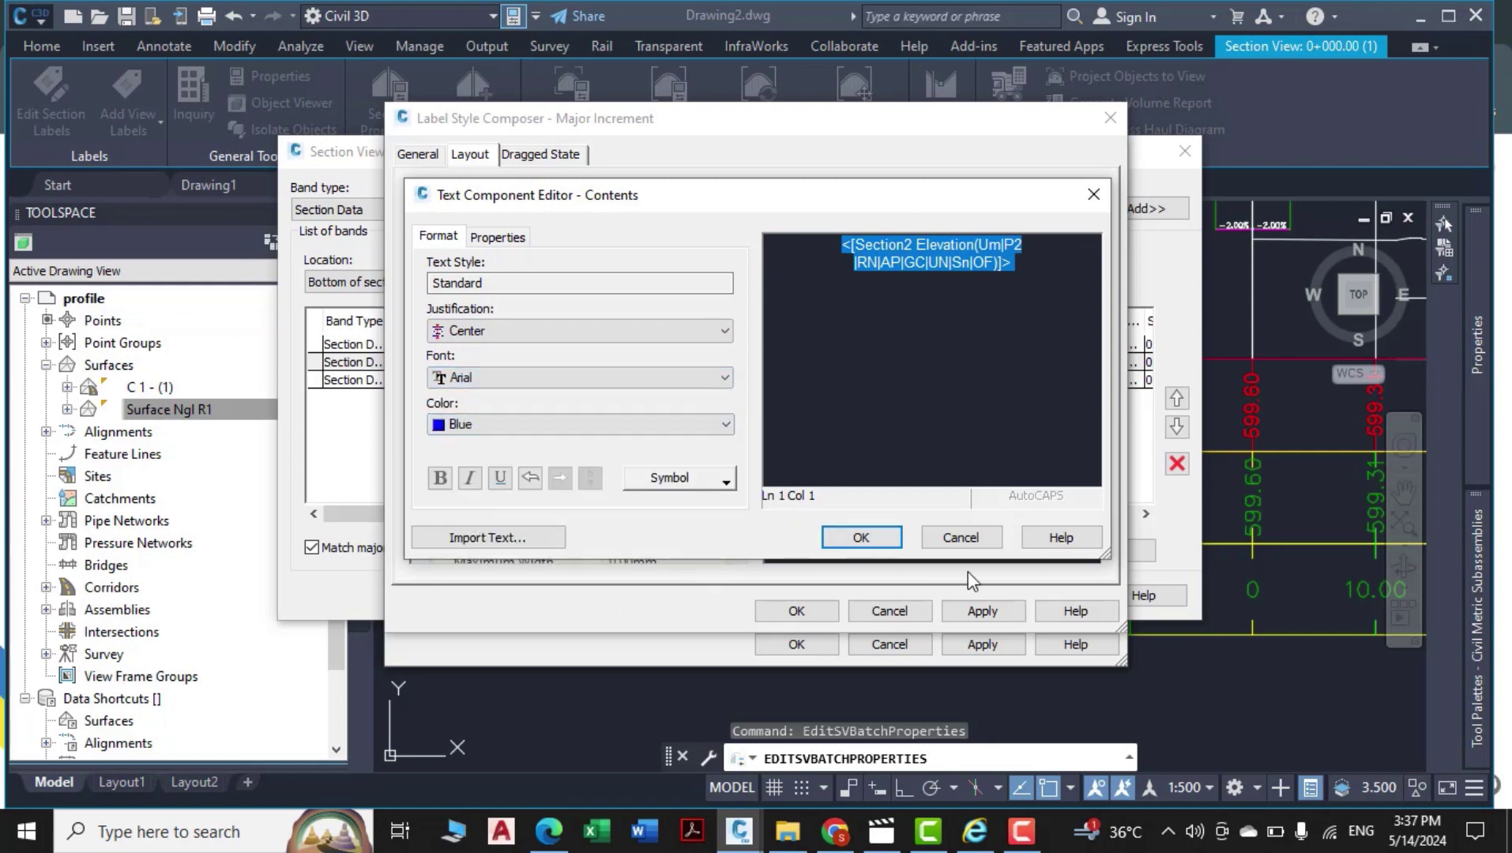
pyautogui.click(440, 477)
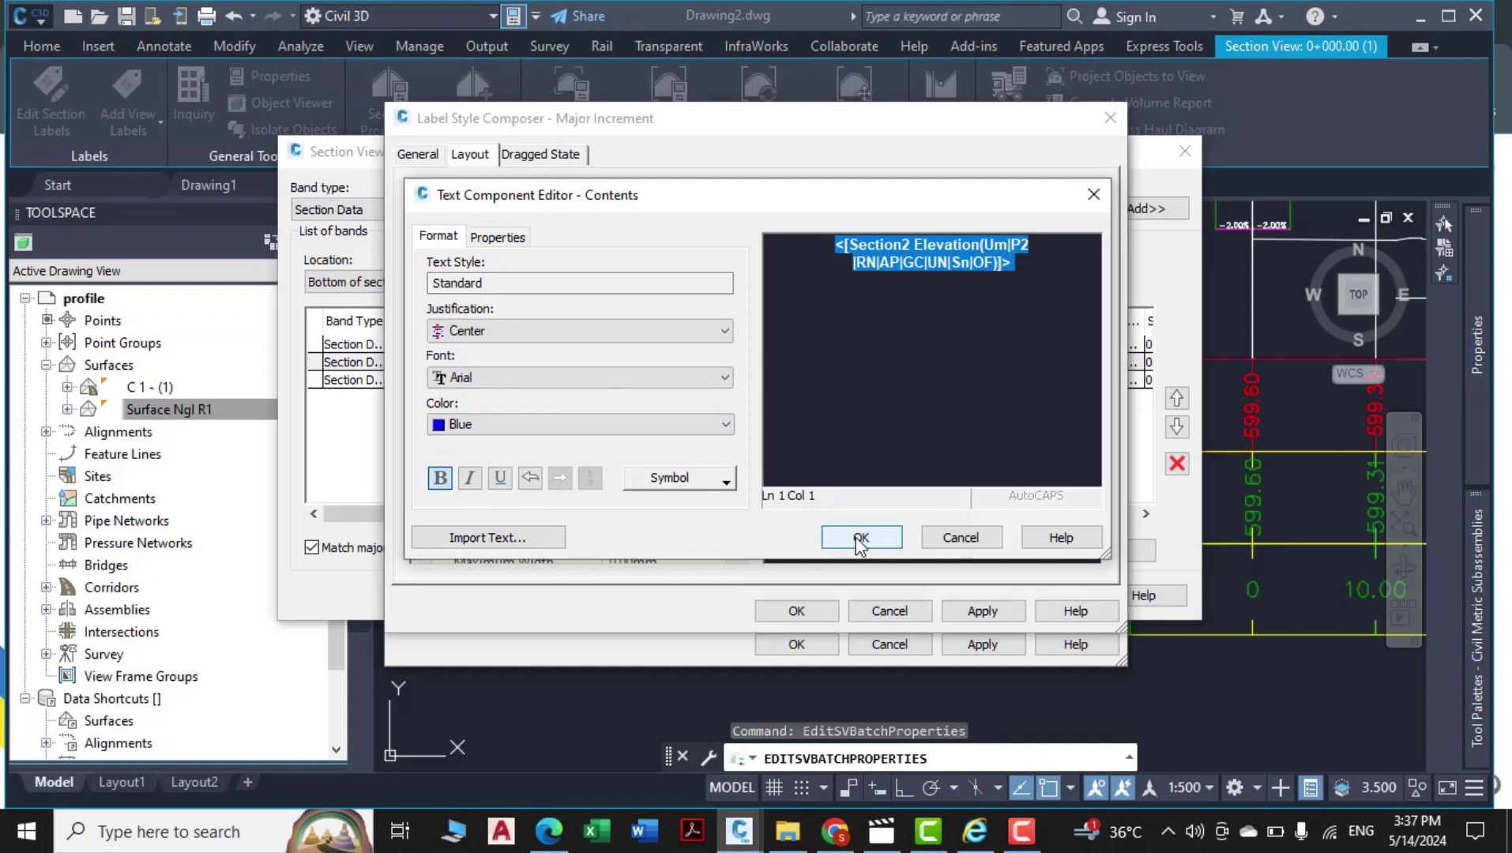
pyautogui.click(860, 539)
pyautogui.click(980, 610)
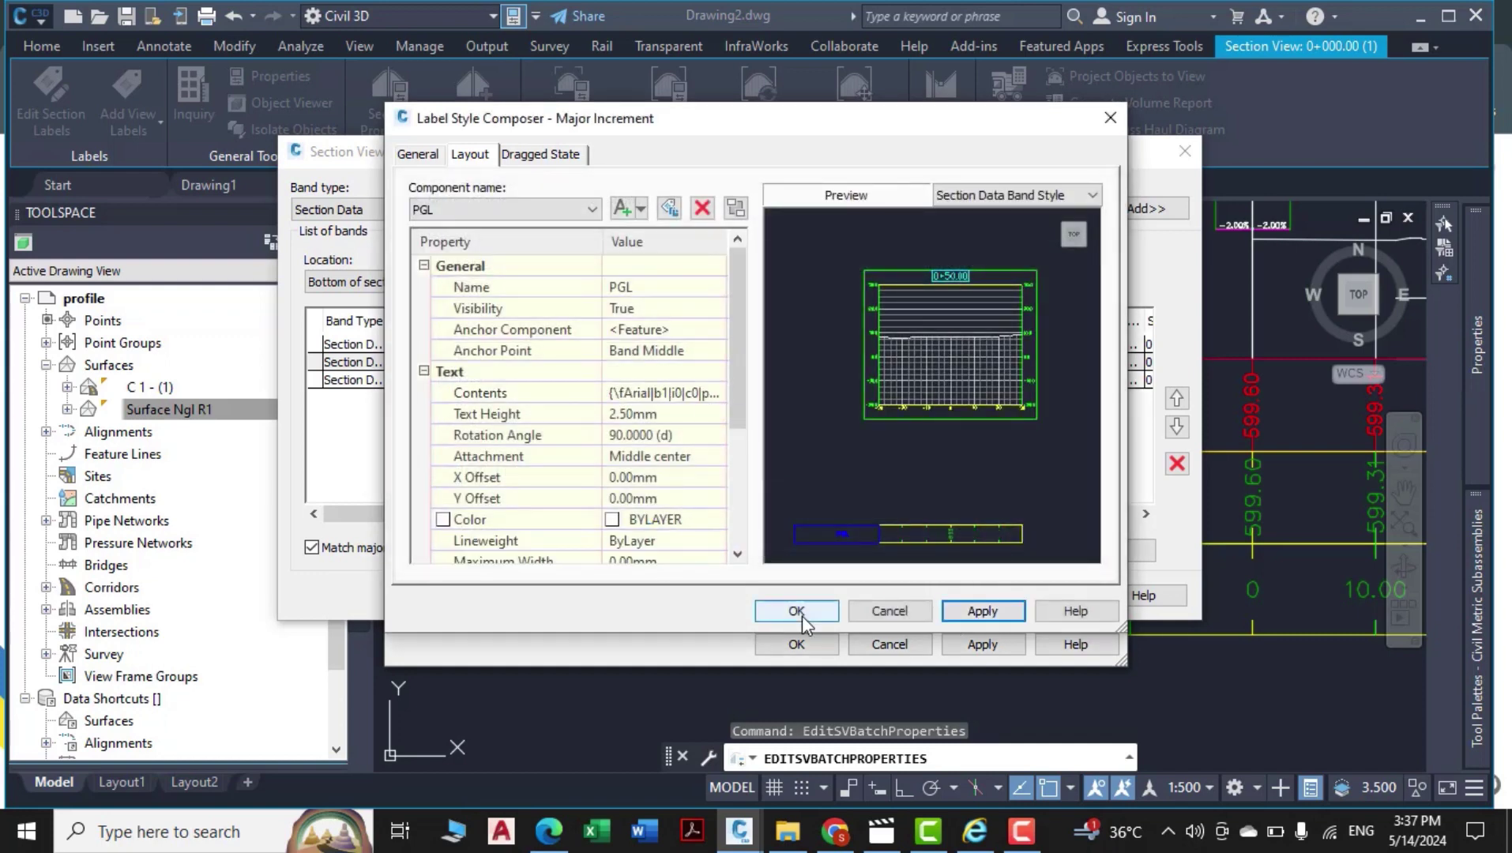
pyautogui.click(796, 612)
pyautogui.click(984, 647)
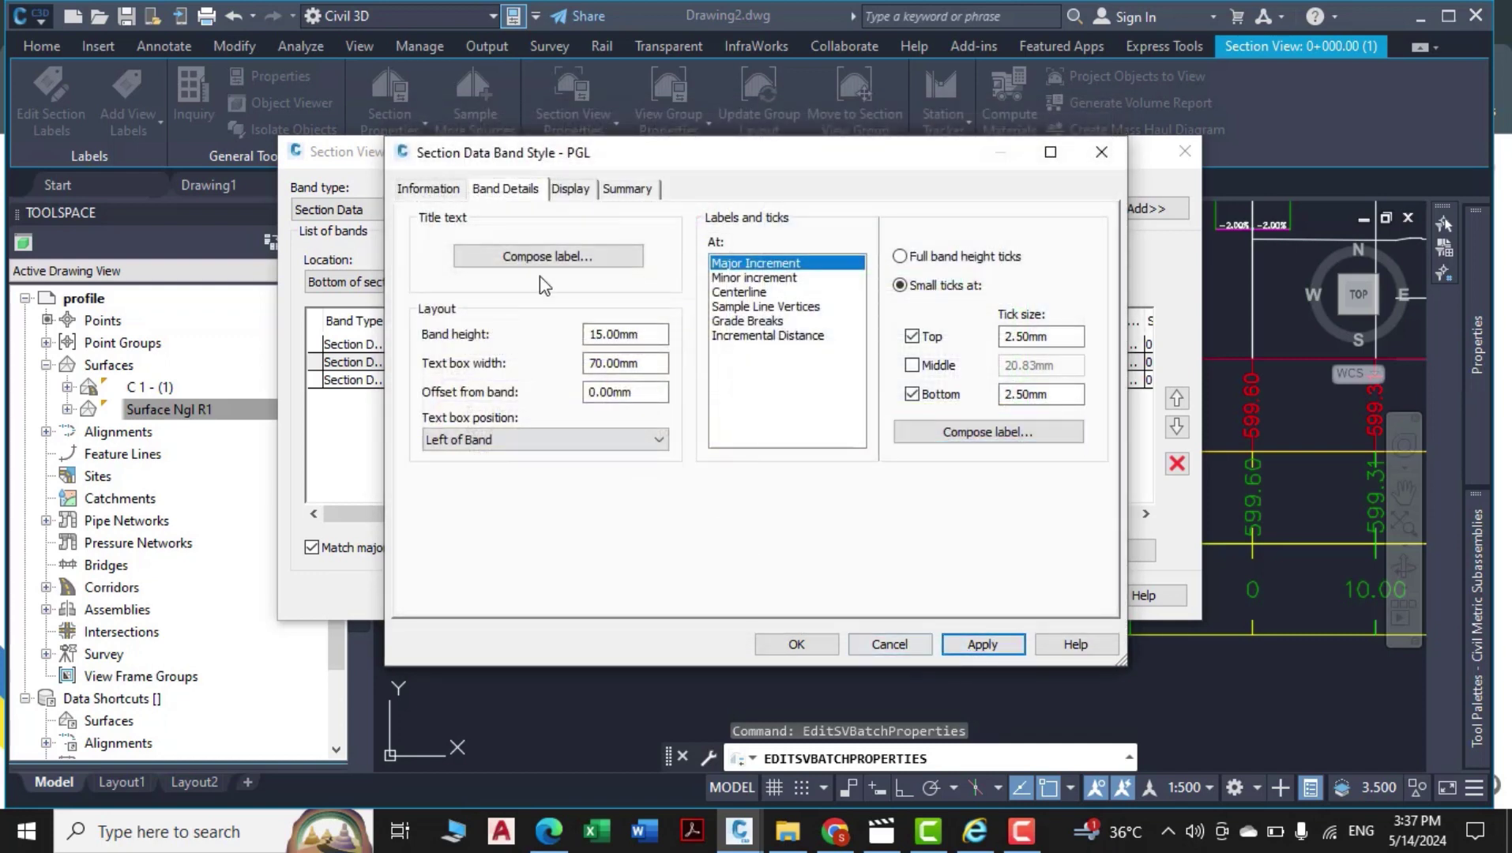
# Set the display colors of the PGL band's border and title box to blue.
pyautogui.click(570, 189)
pyautogui.doubleClick(668, 320)
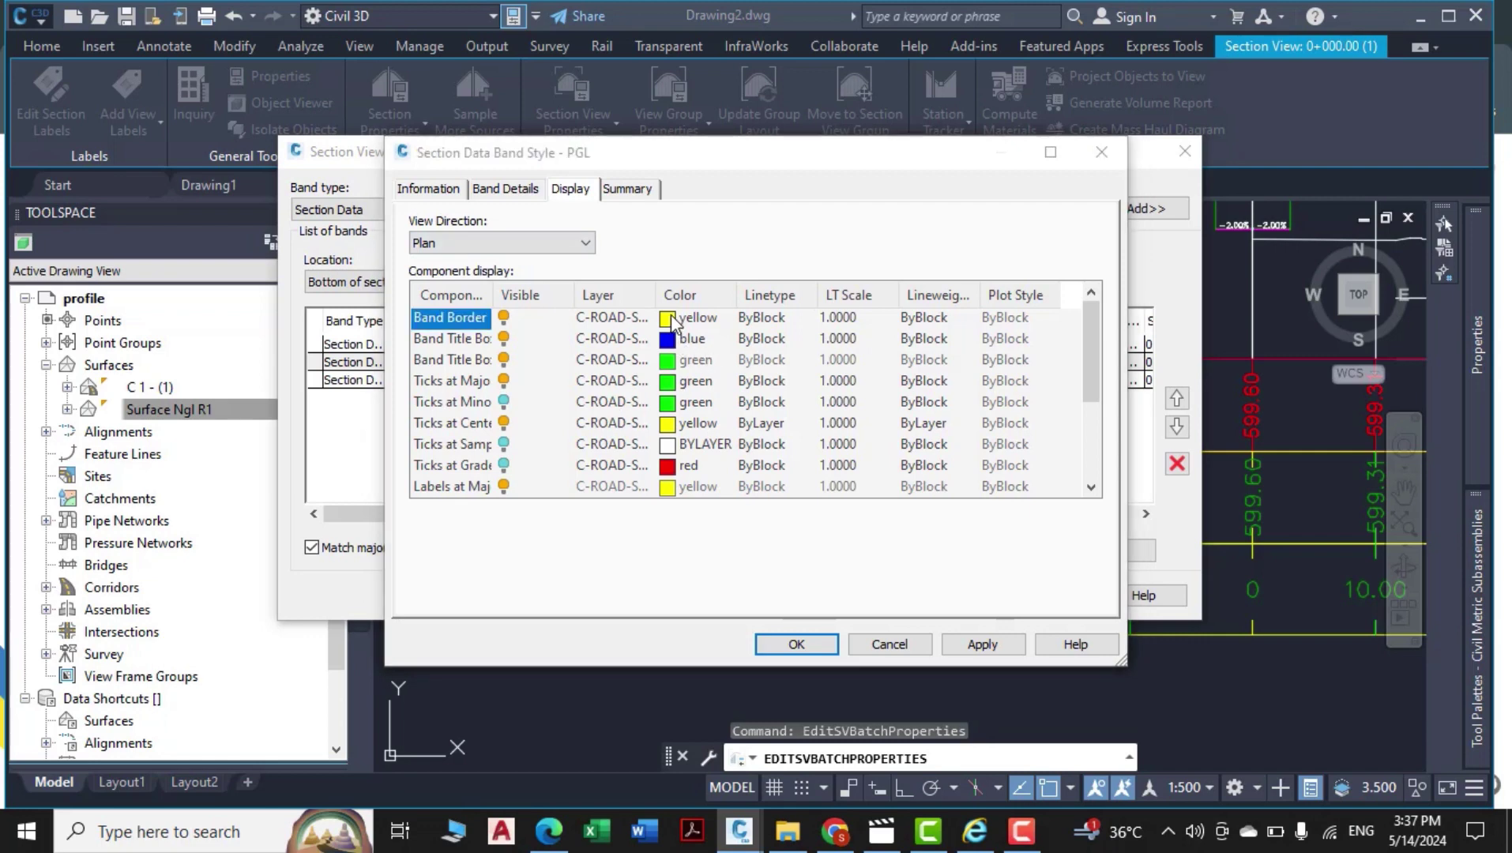
pyautogui.click(662, 463)
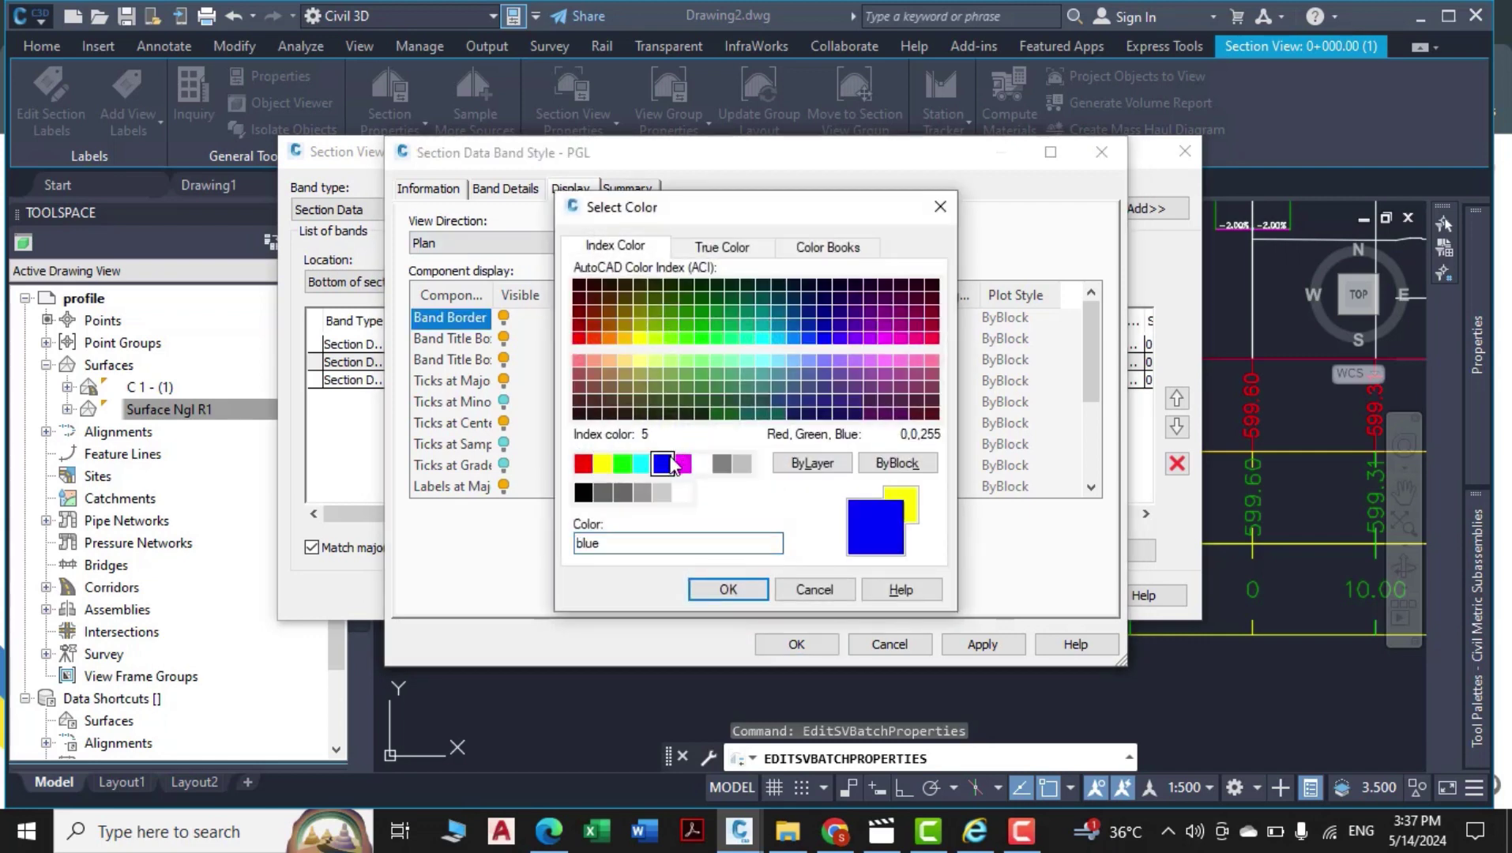
pyautogui.press('Return')
pyautogui.doubleClick(668, 338)
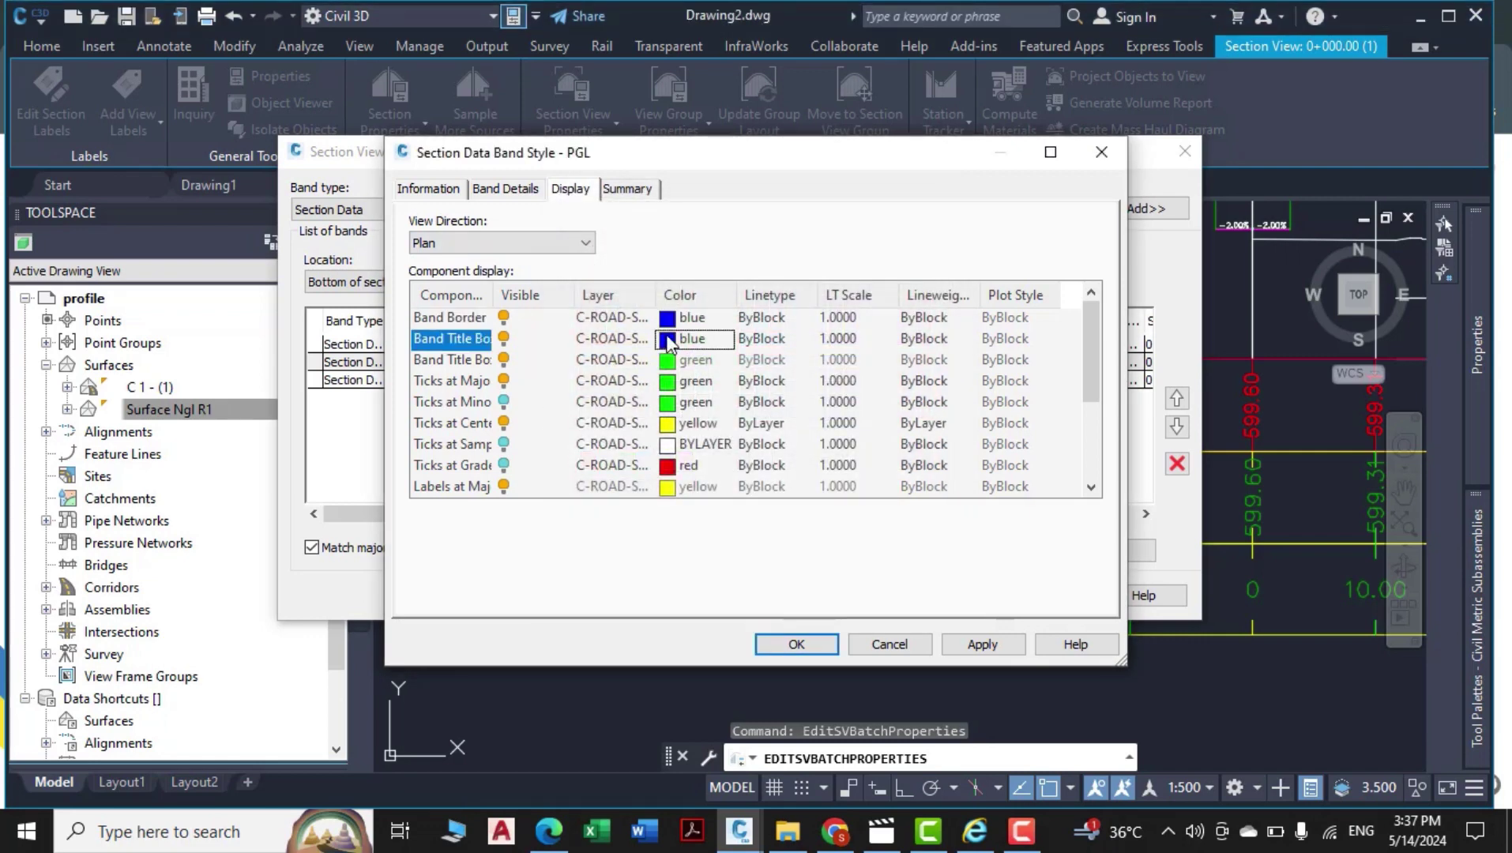
pyautogui.click(726, 593)
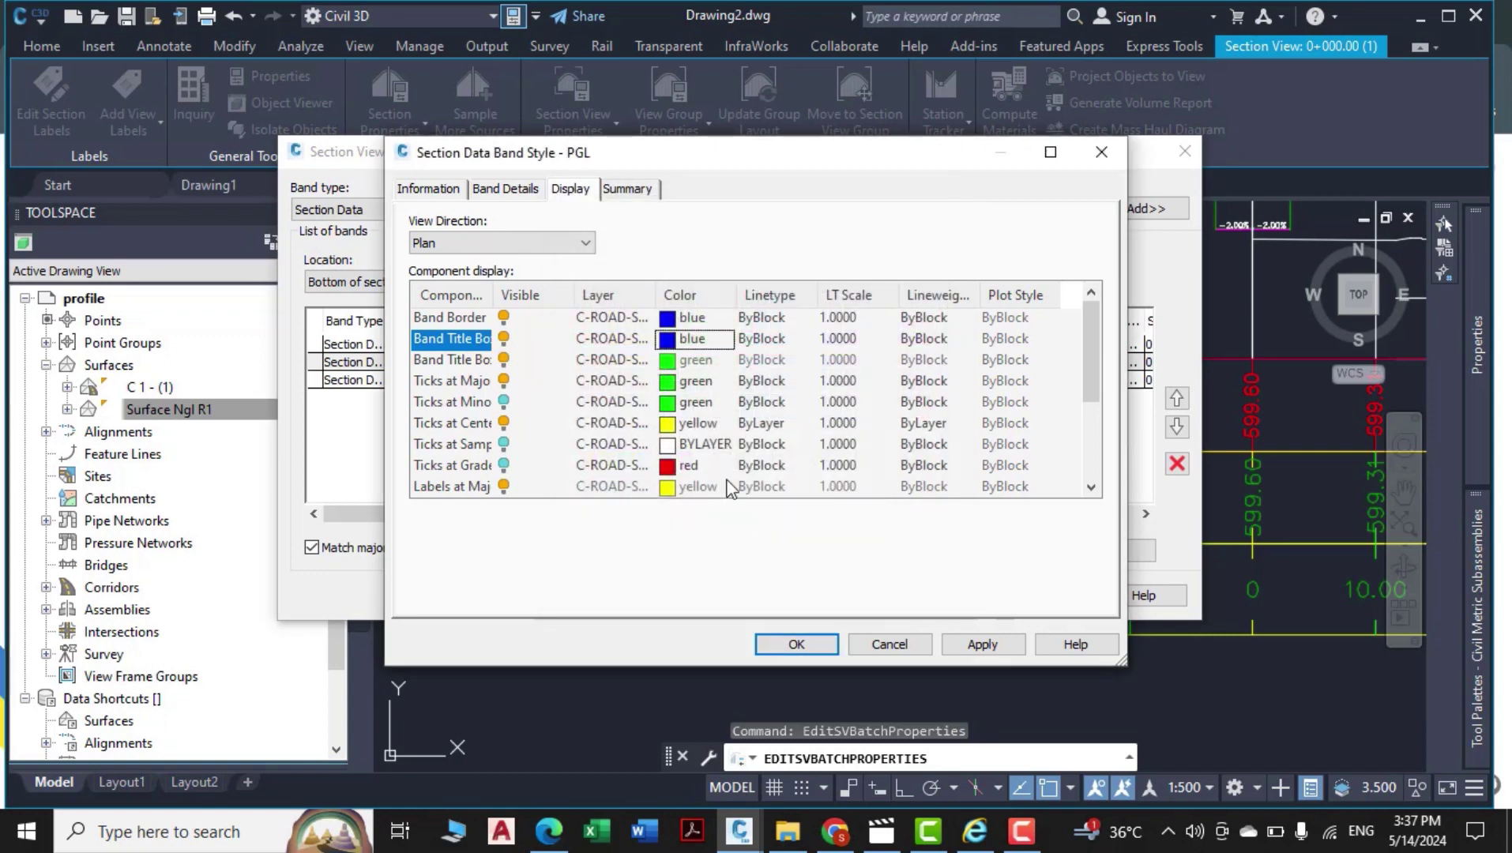
# Set the display color of the PGL band's major increment ticks to blue and accept the band style.
pyautogui.doubleClick(677, 381)
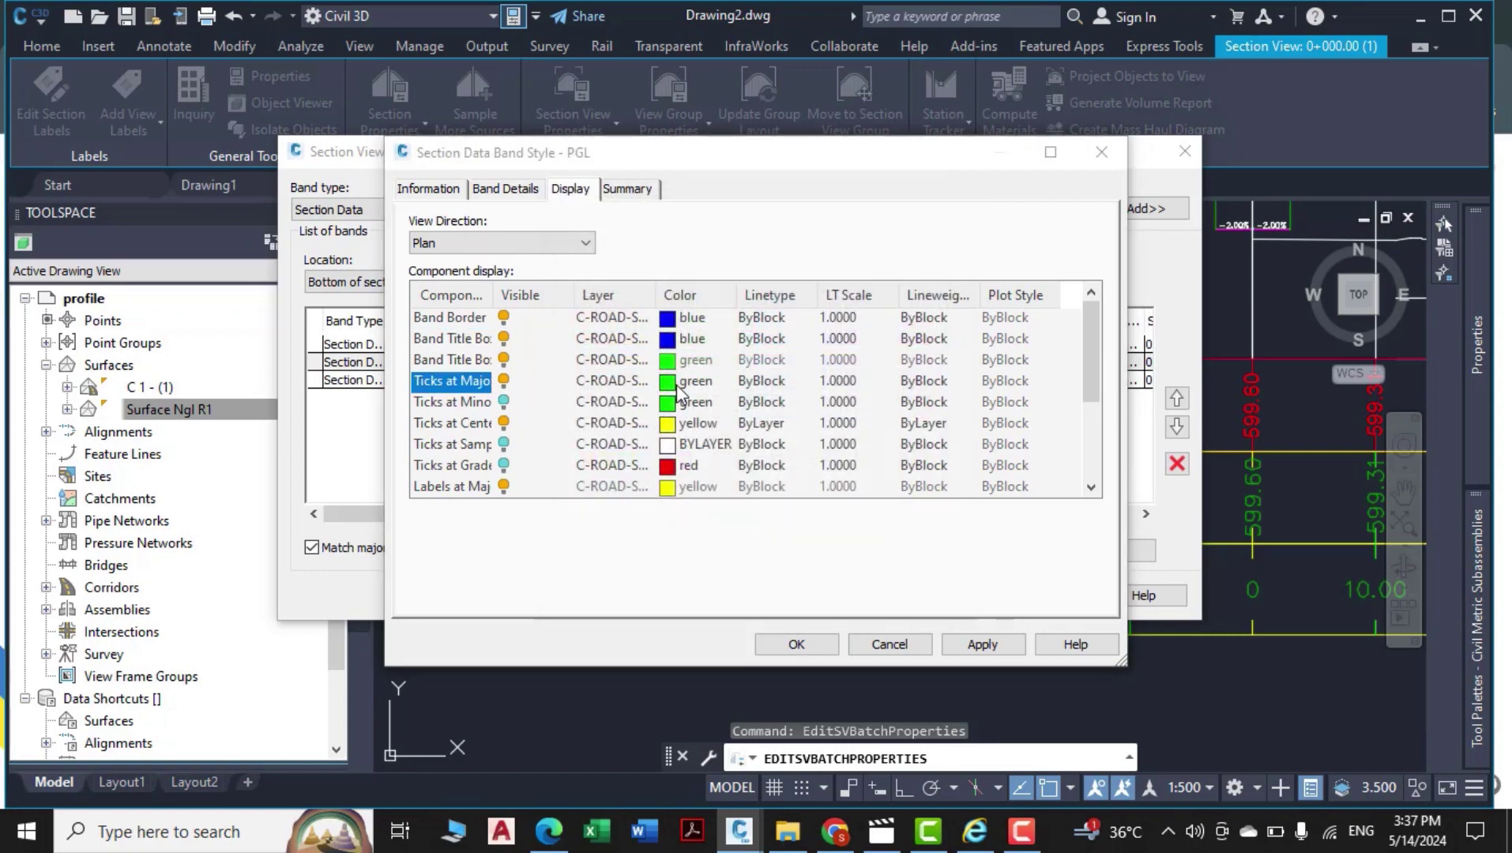
pyautogui.click(662, 463)
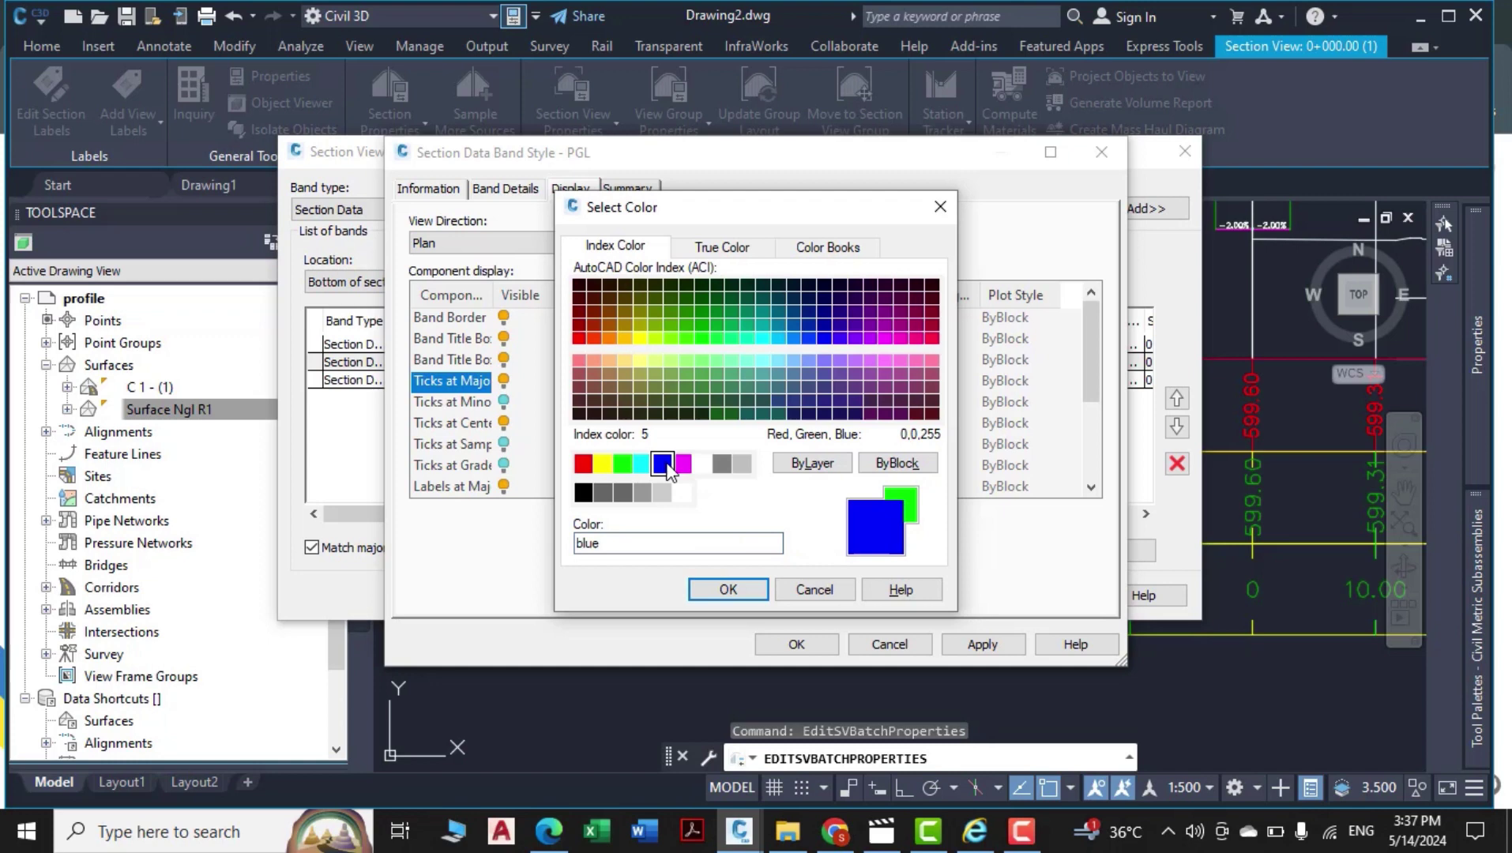
pyautogui.click(755, 591)
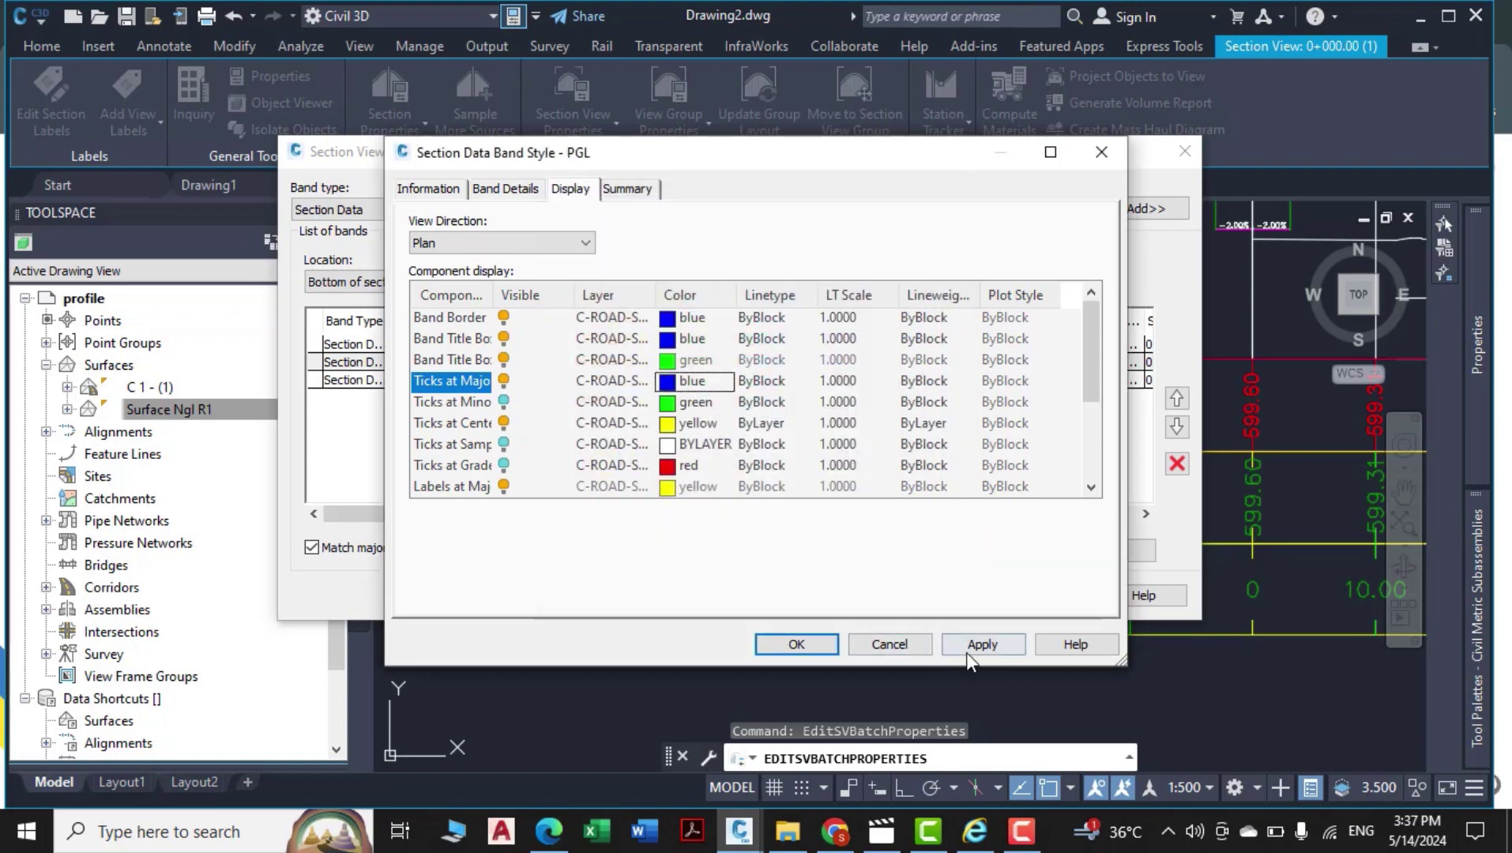
pyautogui.click(500, 427)
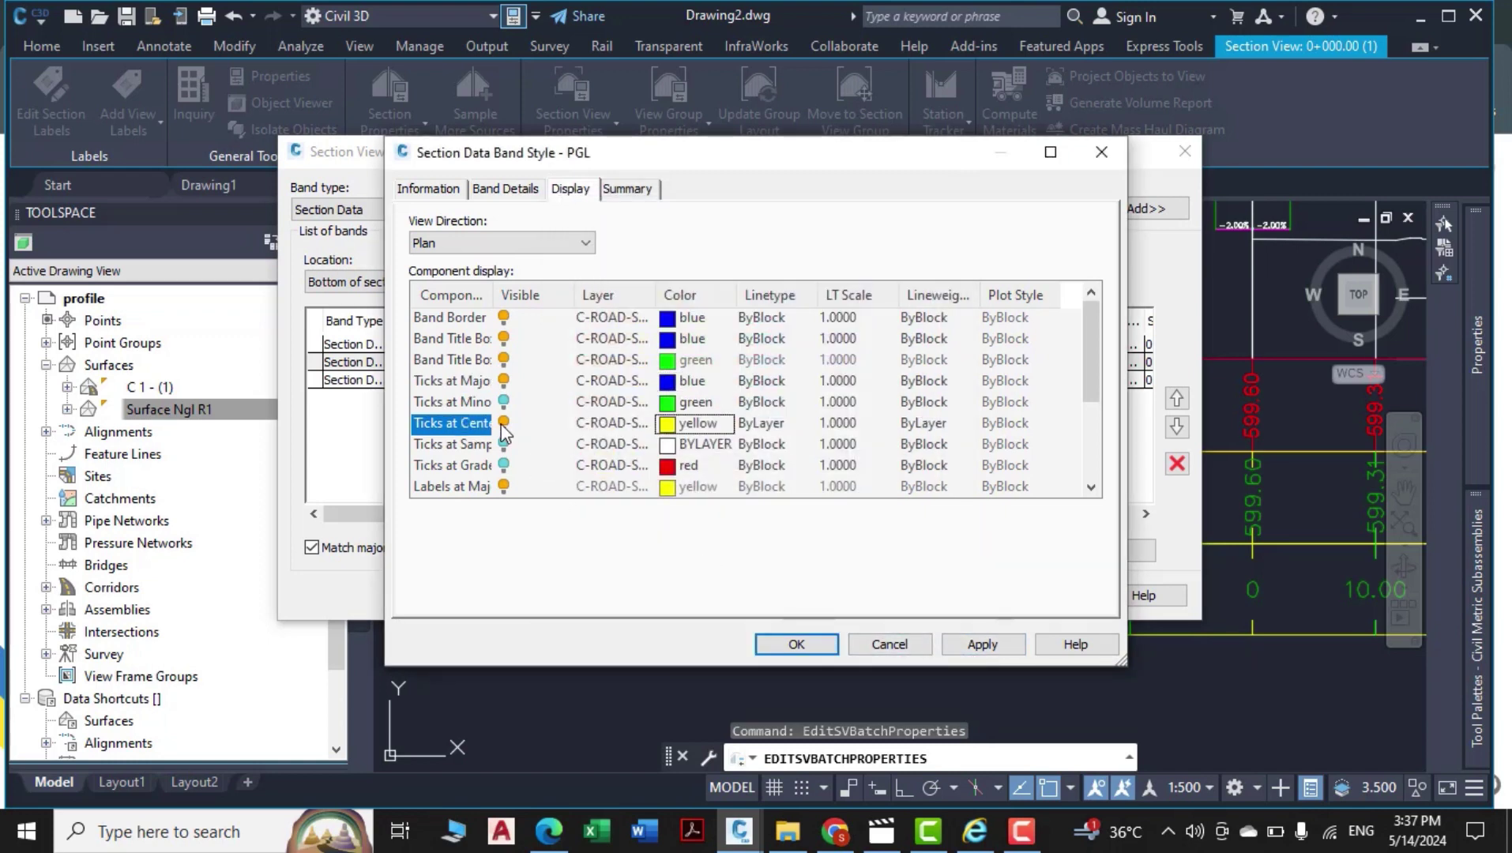
pyautogui.click(796, 644)
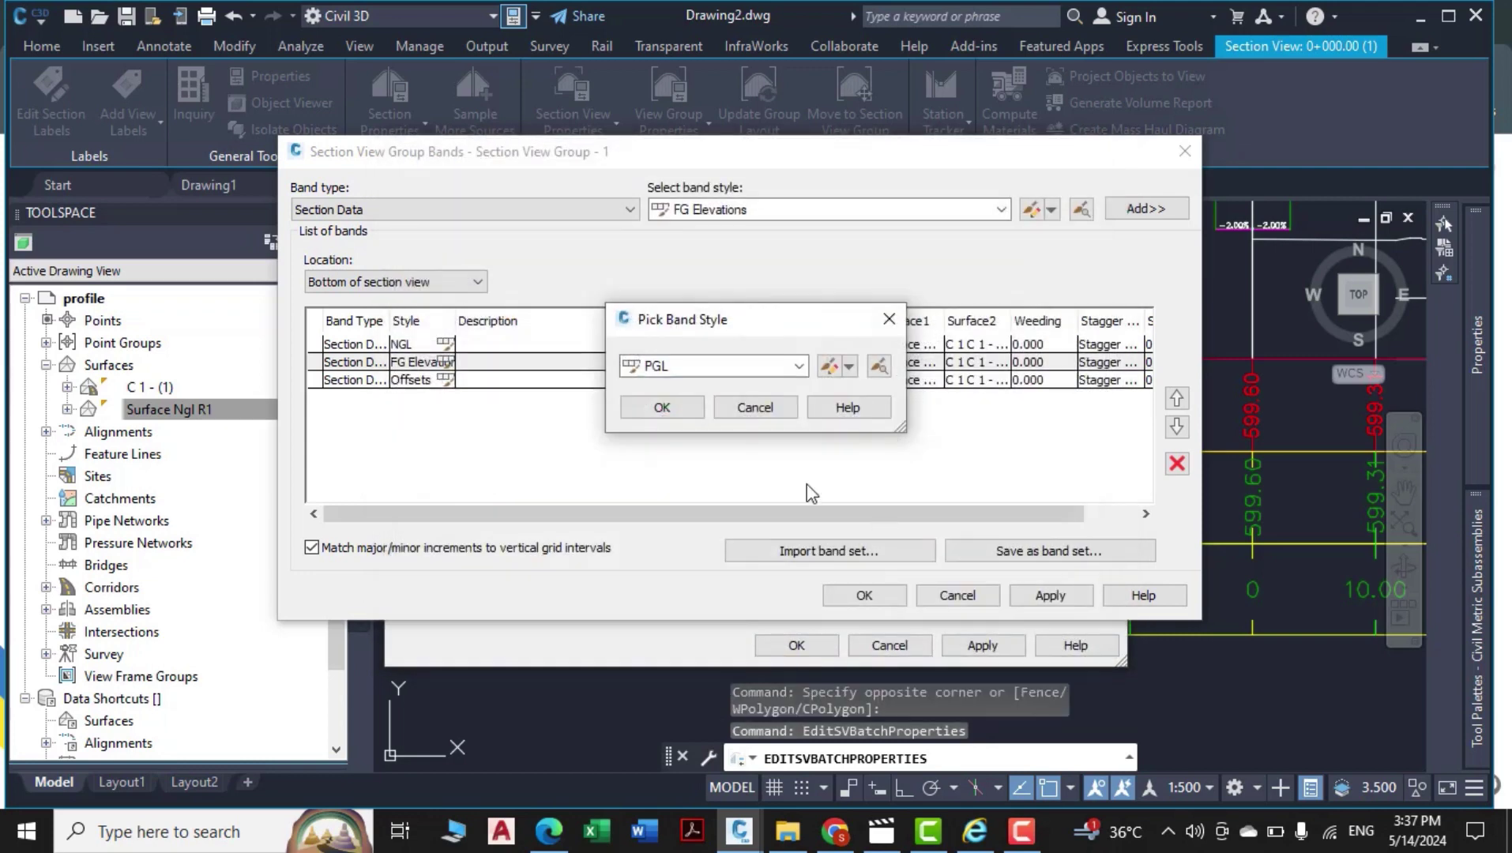
# Assign the PGL style to the second band and apply the band changes to the section view group.
pyautogui.click(662, 408)
pyautogui.click(1044, 594)
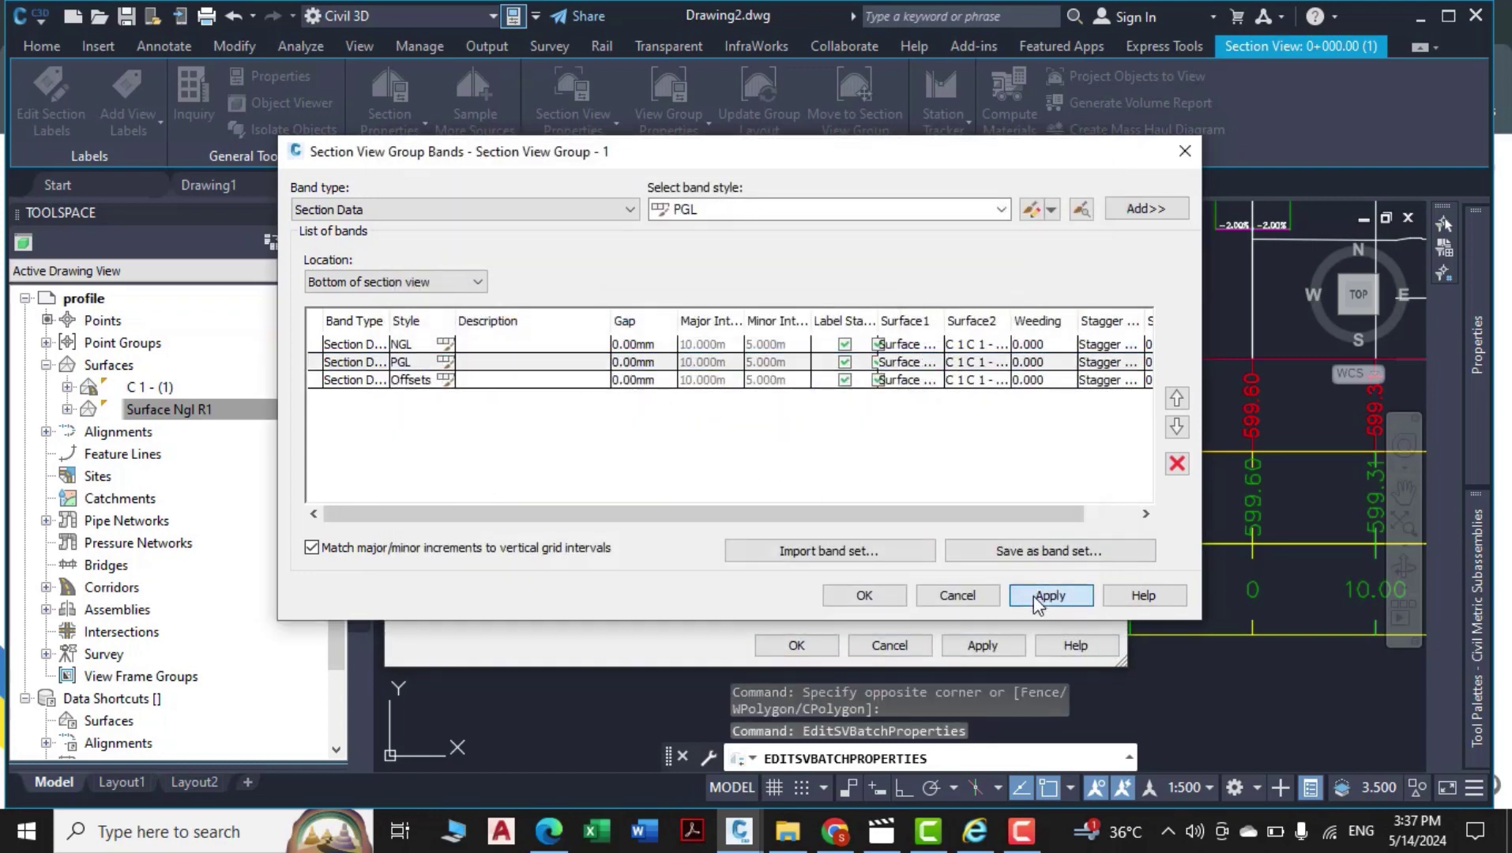
pyautogui.click(831, 596)
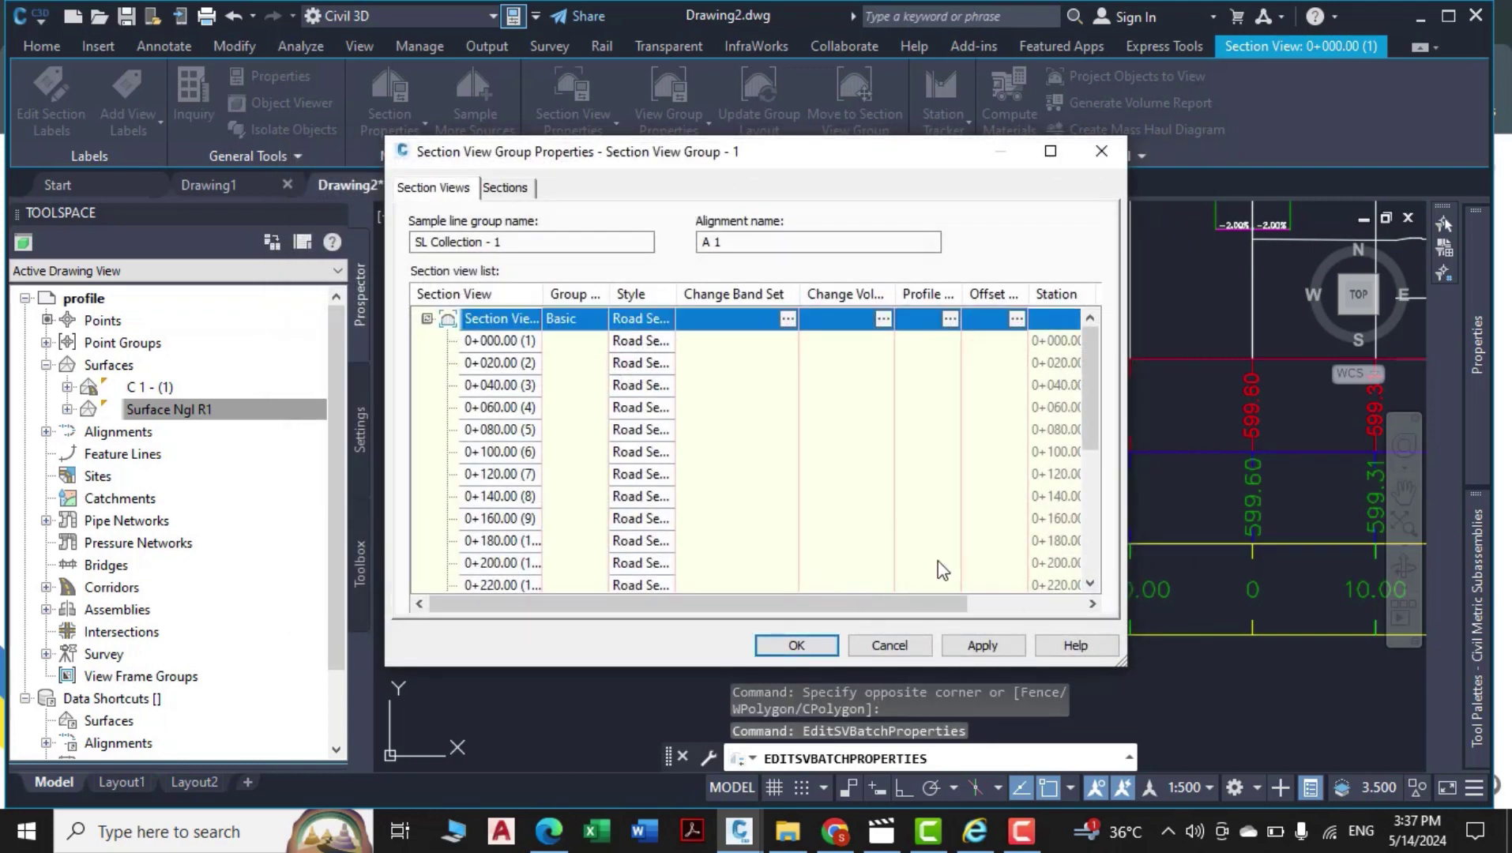
pyautogui.click(983, 654)
pyautogui.click(799, 646)
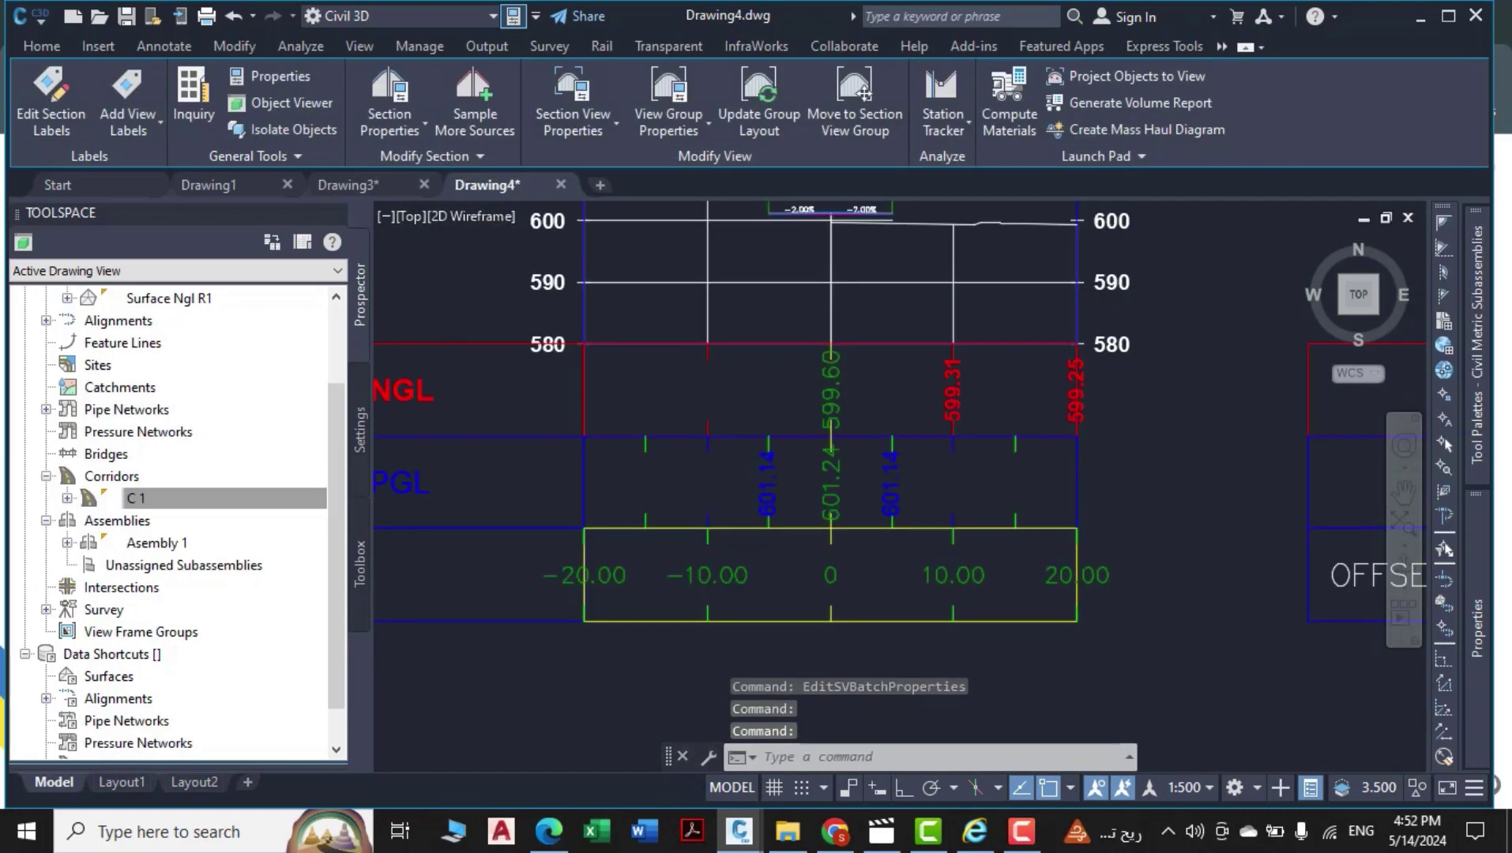
# Examine the NGL, PGL and OFFSET bands below the section views.
pyautogui.press('Escape')
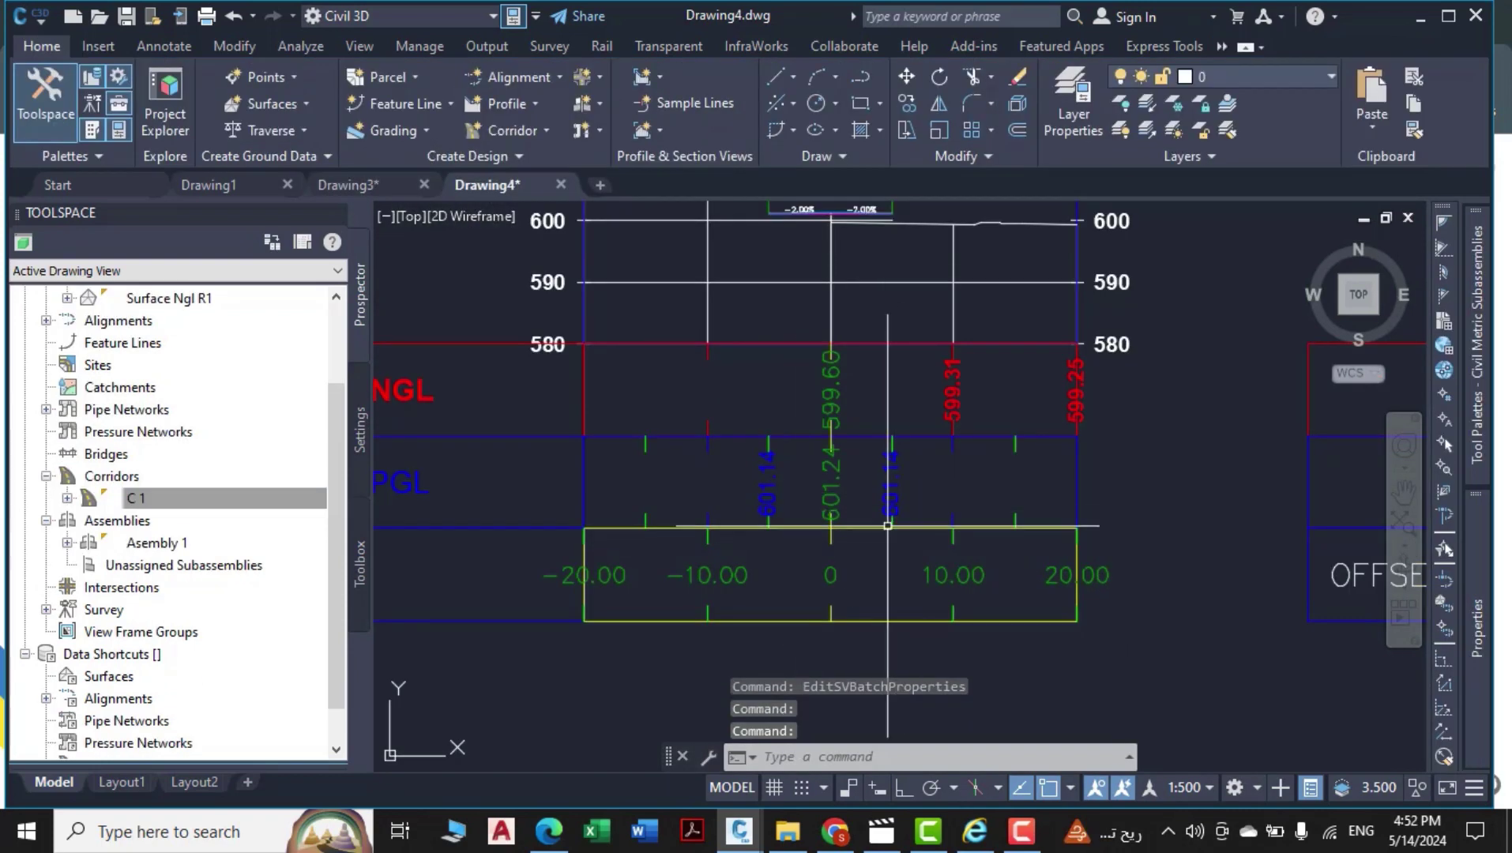
pyautogui.scroll(-3, 887, 525)
pyautogui.scroll(4, 893, 528)
pyautogui.scroll(-2, 900, 531)
pyautogui.scroll(2, 906, 535)
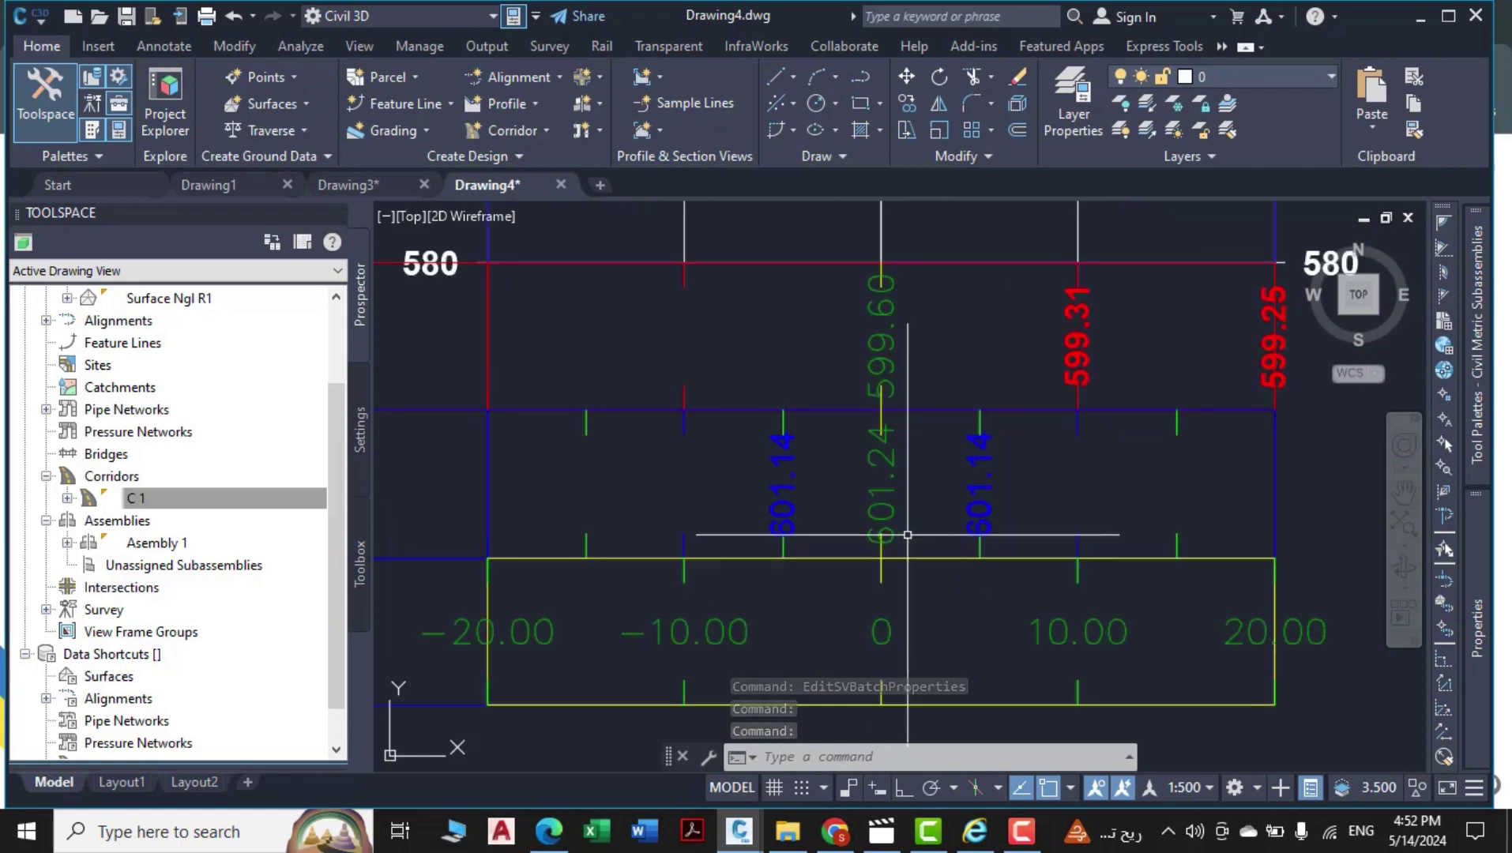
pyautogui.scroll(-5, 907, 535)
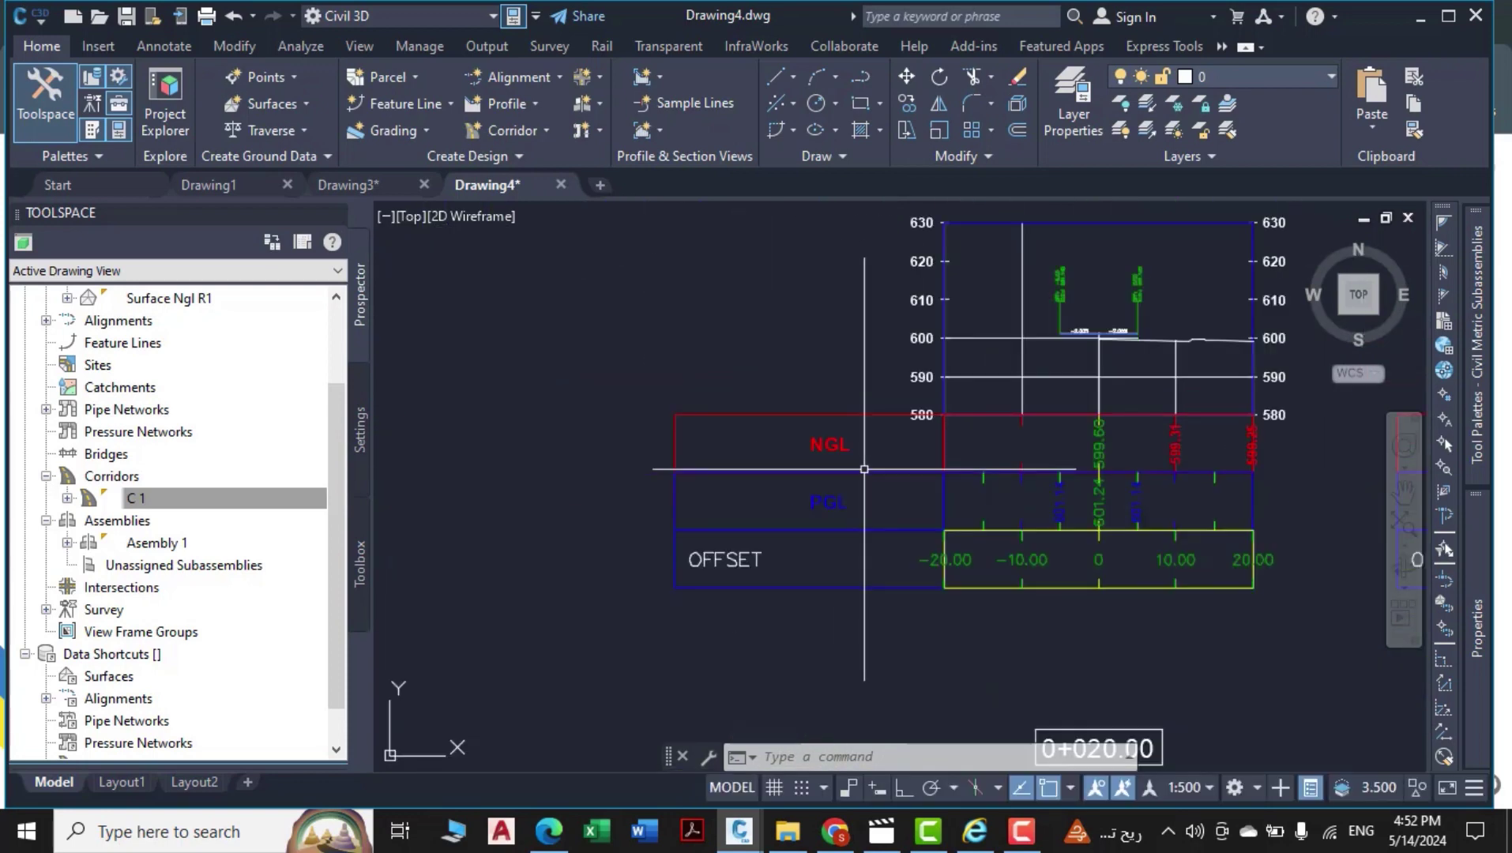
pyautogui.moveTo(864, 469); pyautogui.dragTo(705, 466, button='middle')
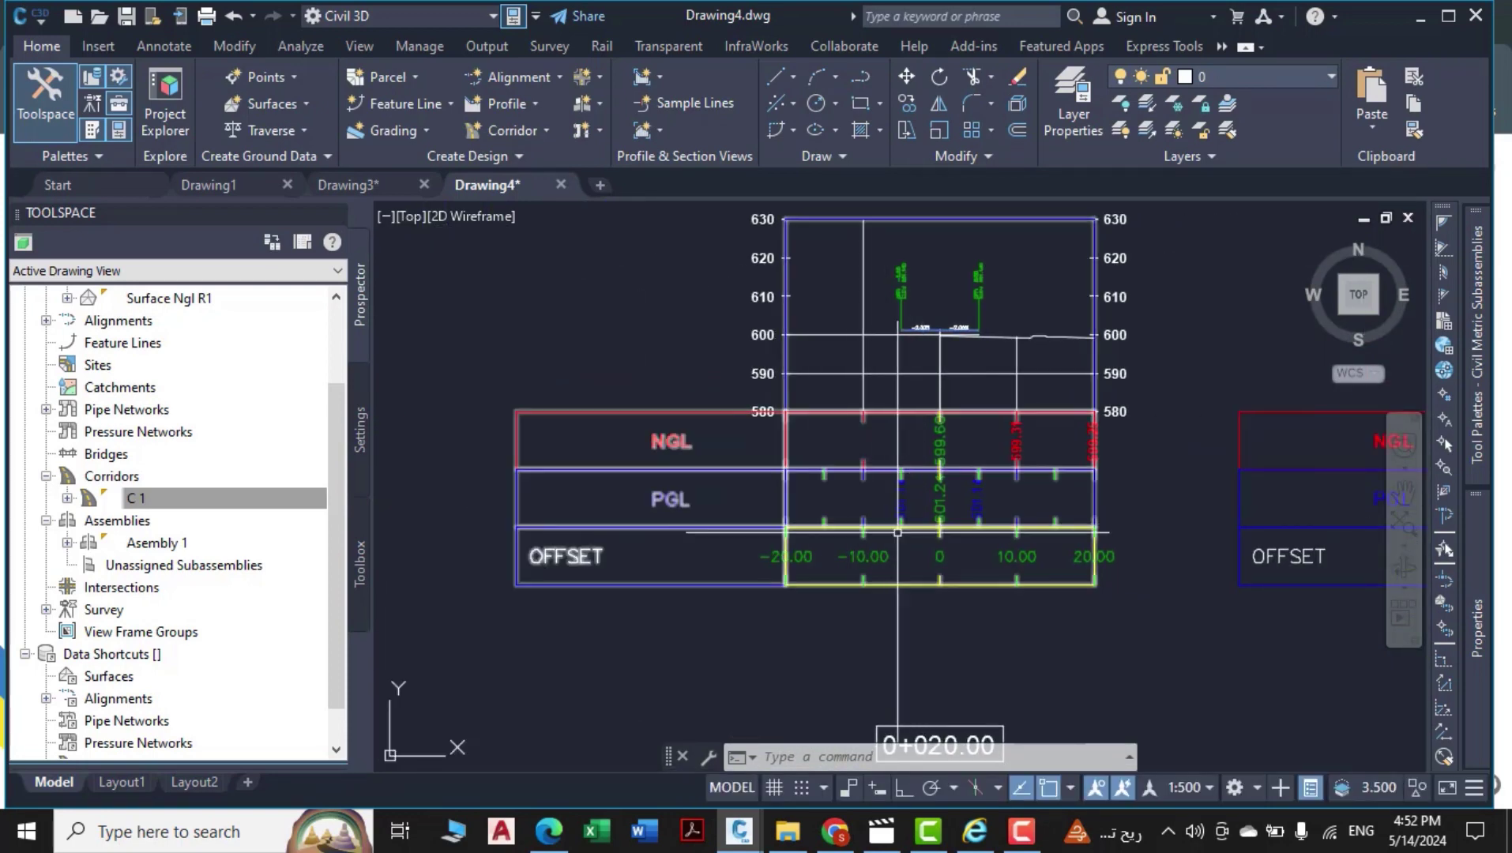
pyautogui.moveTo(859, 586); pyautogui.dragTo(902, 557, button='middle')
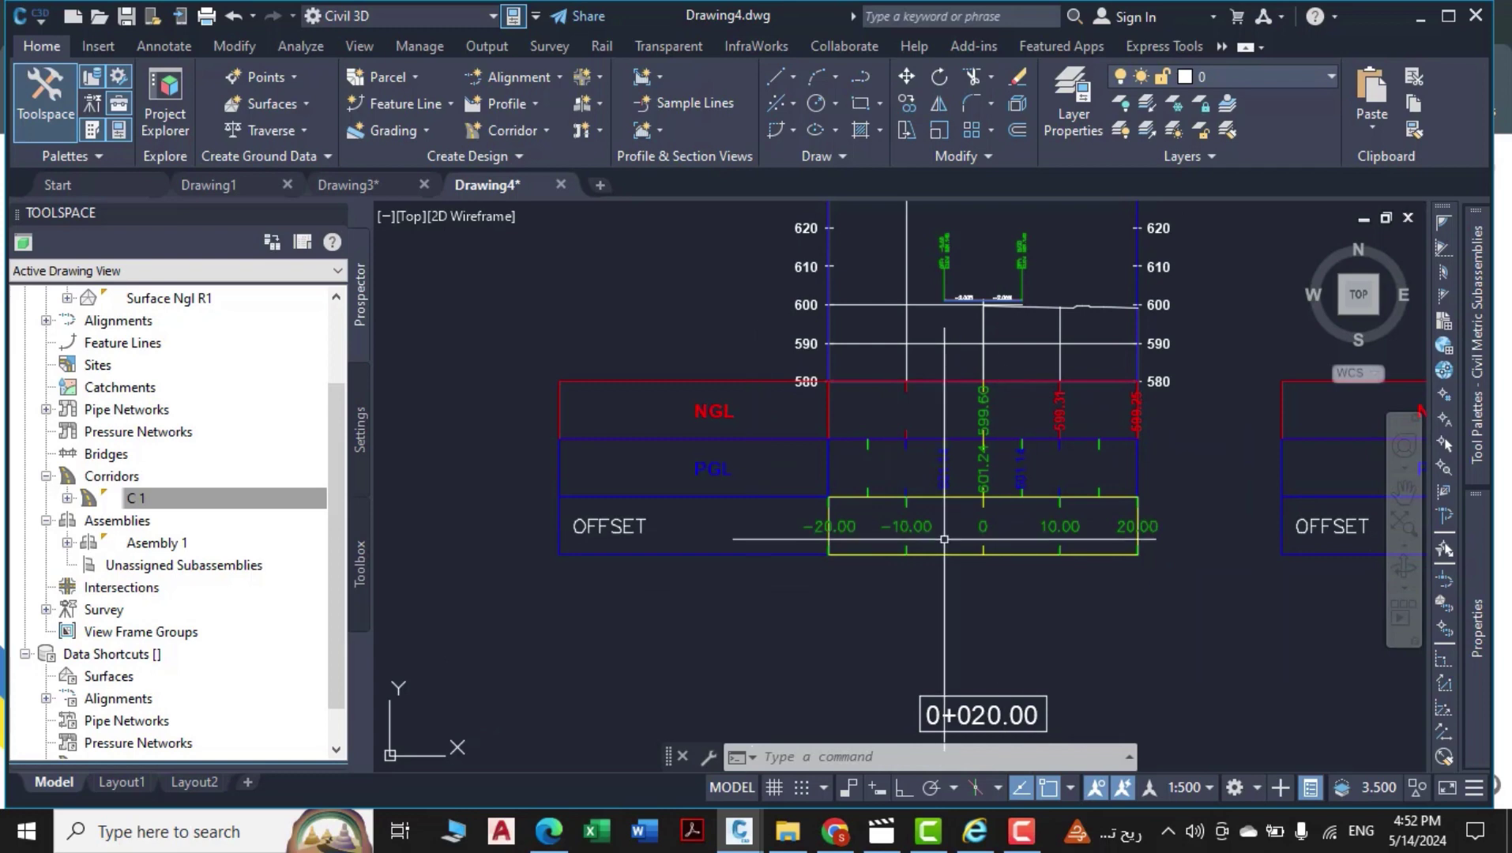
# Select the section view and open the Offsets band style from its section view group's band set for editing.
pyautogui.scroll(2, 873, 517)
pyautogui.click(934, 571)
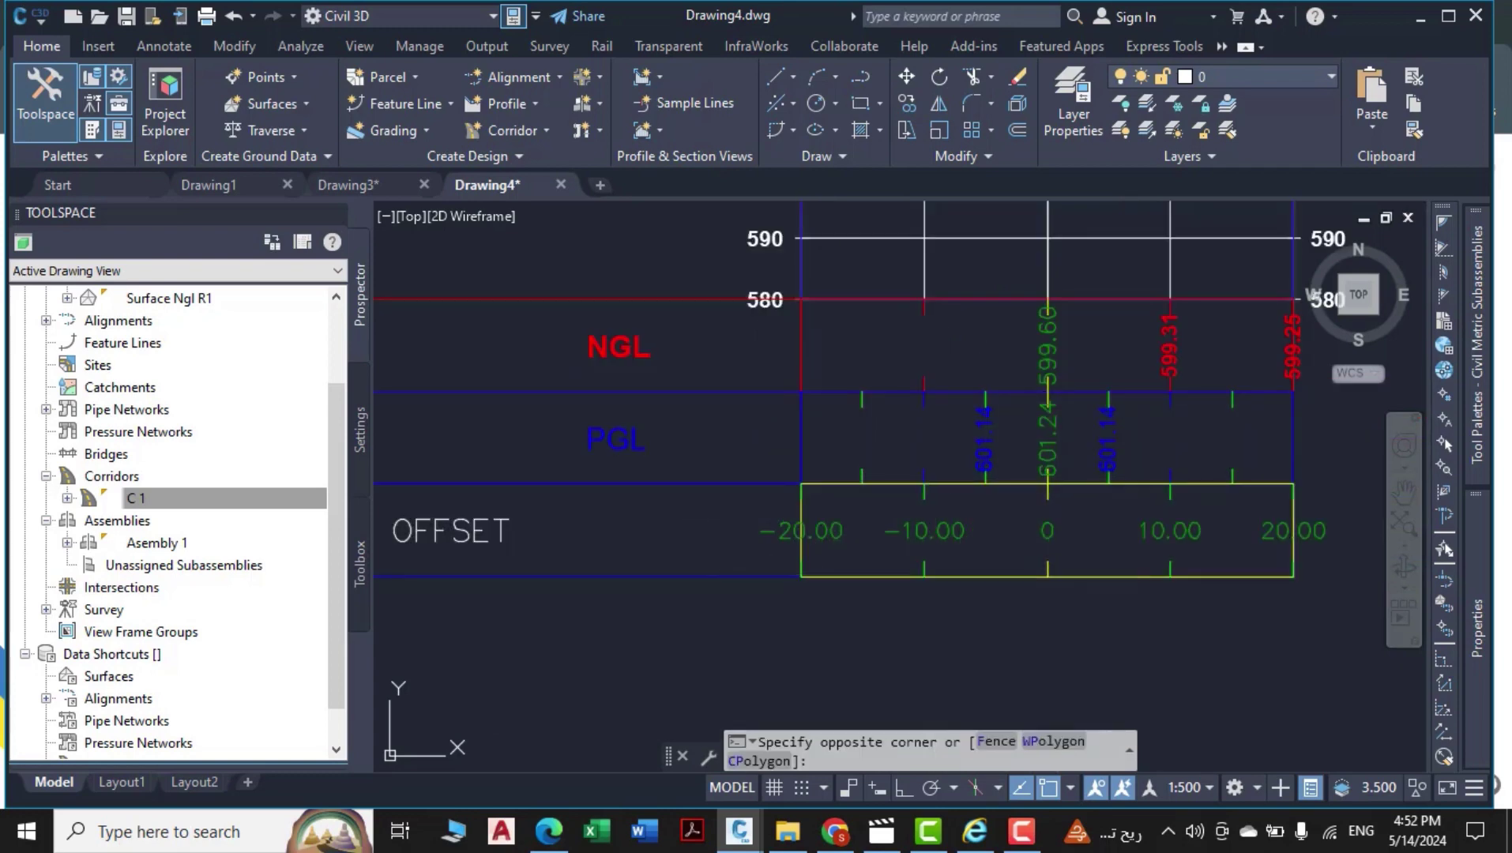
pyautogui.click(900, 607)
pyautogui.rightClick(935, 627)
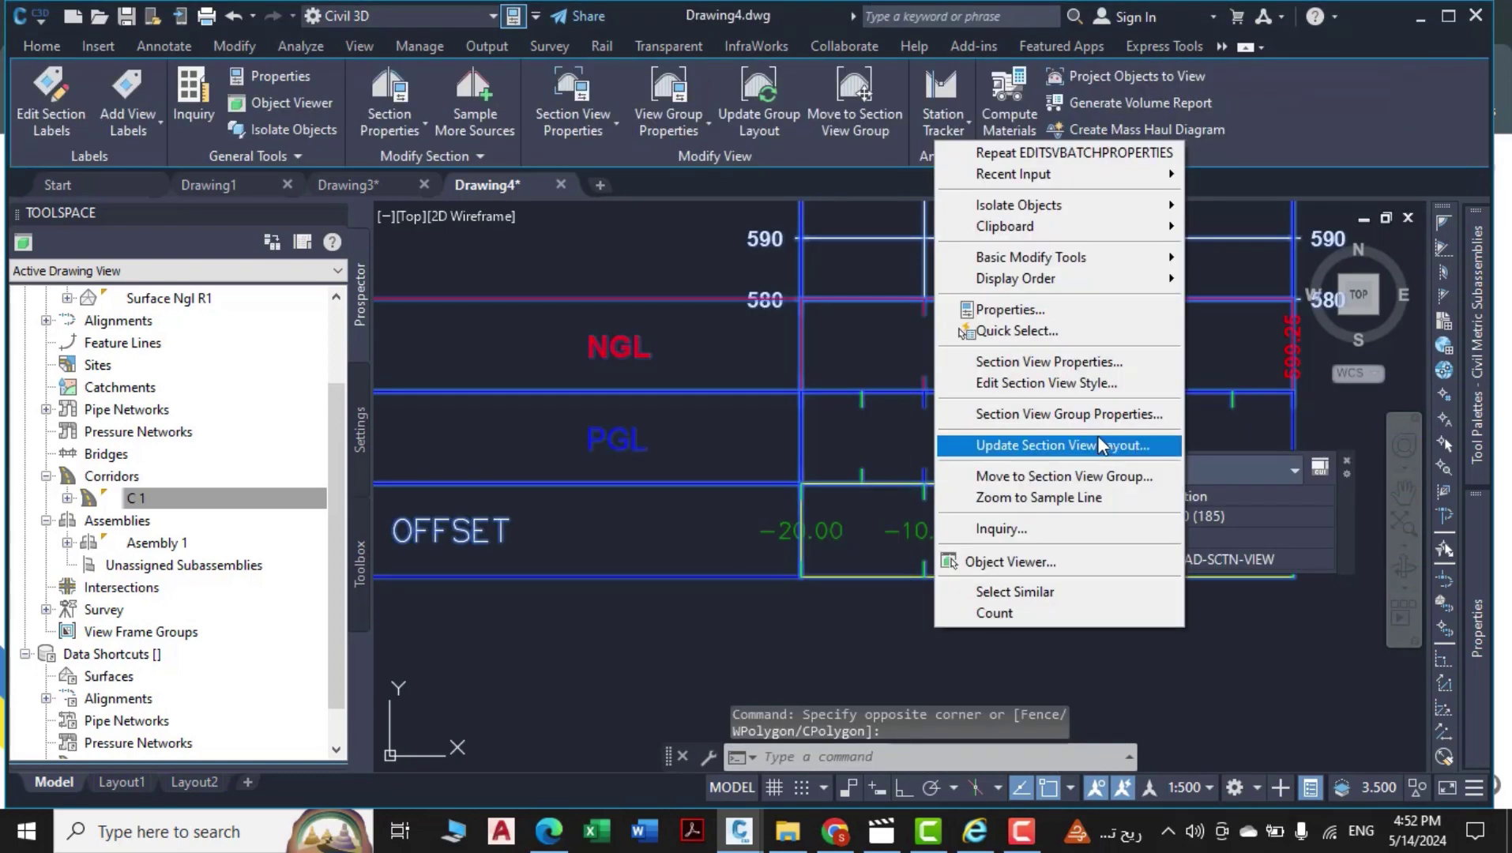
pyautogui.click(1044, 411)
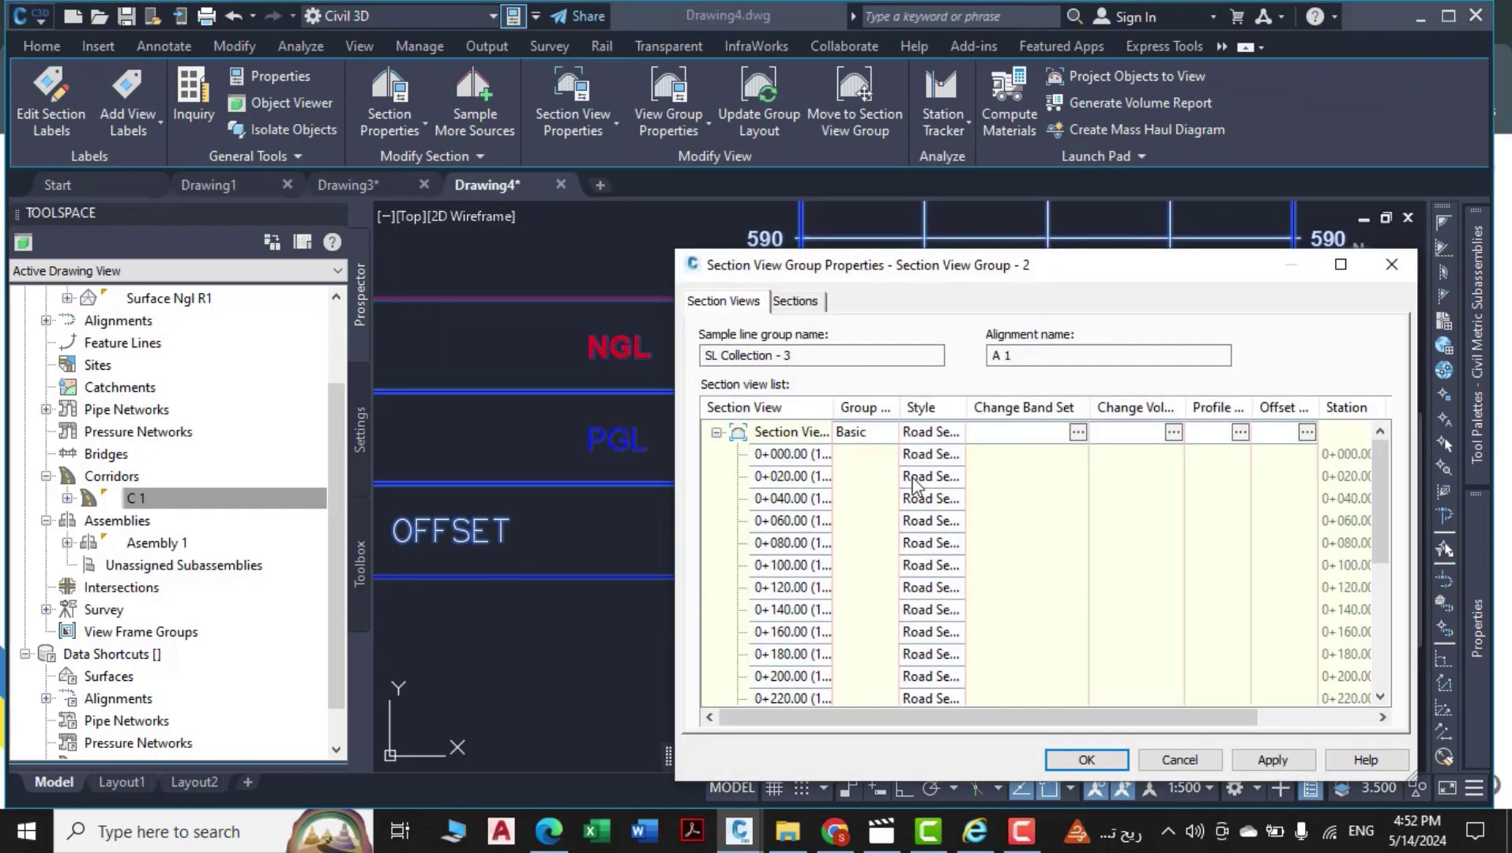
pyautogui.click(1076, 431)
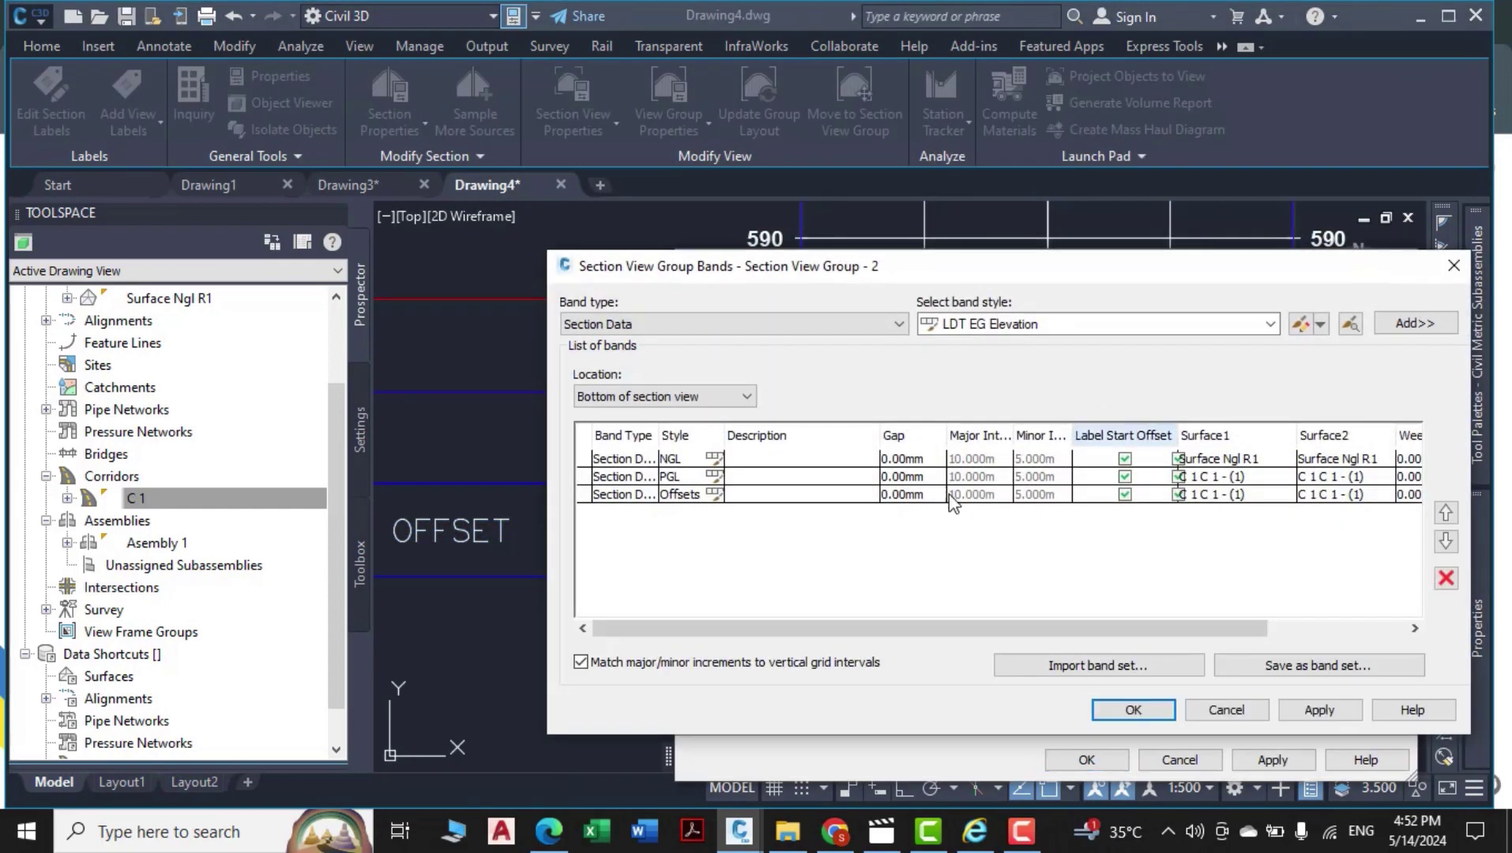
pyautogui.click(714, 495)
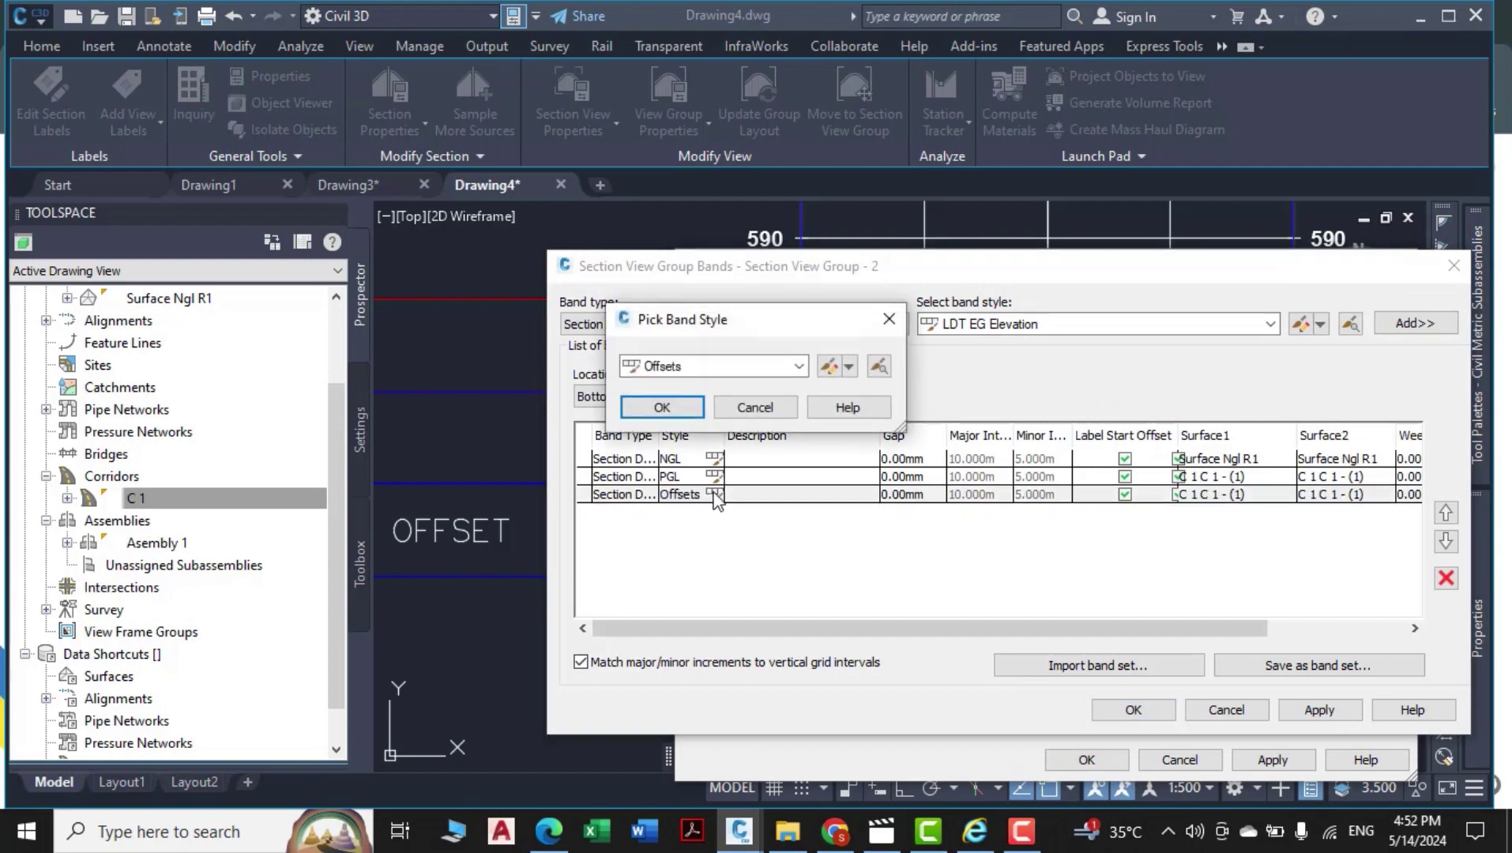
pyautogui.click(827, 367)
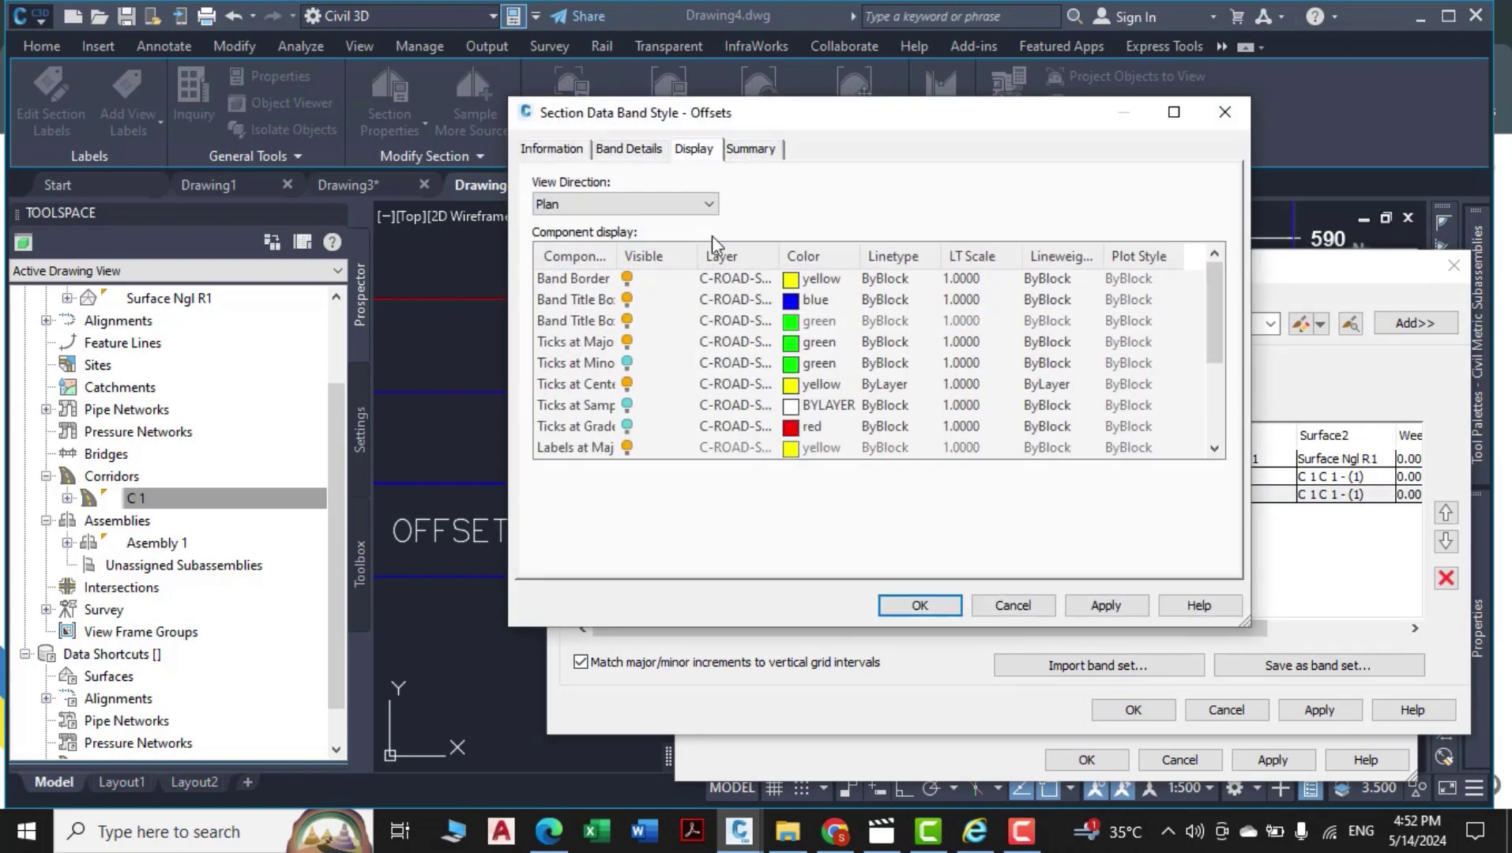
# In the Offsets band's title label, rename the text component OFFSET and apply the change.
pyautogui.click(626, 152)
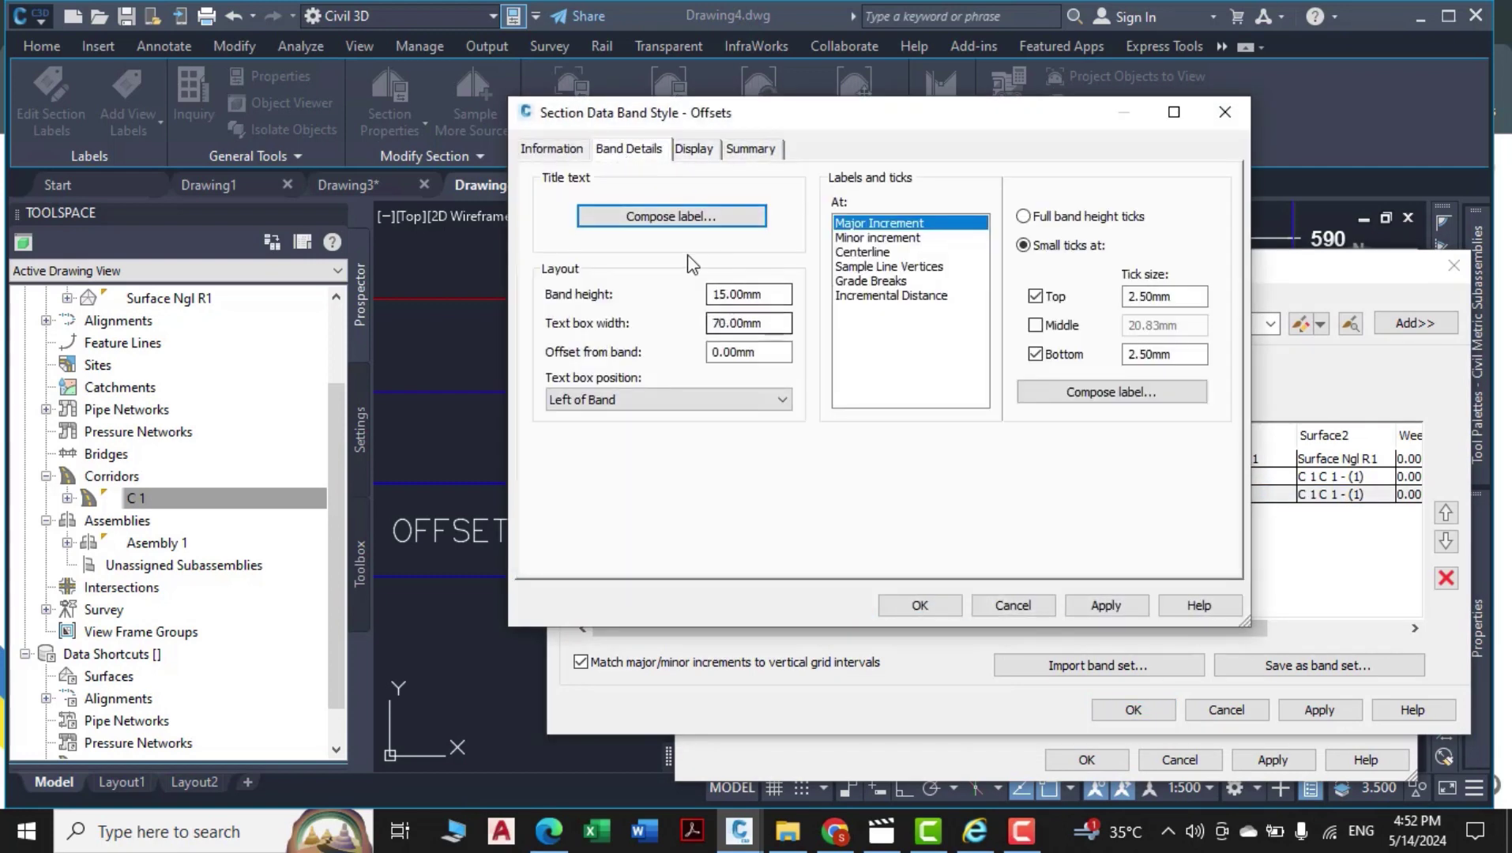
pyautogui.click(692, 217)
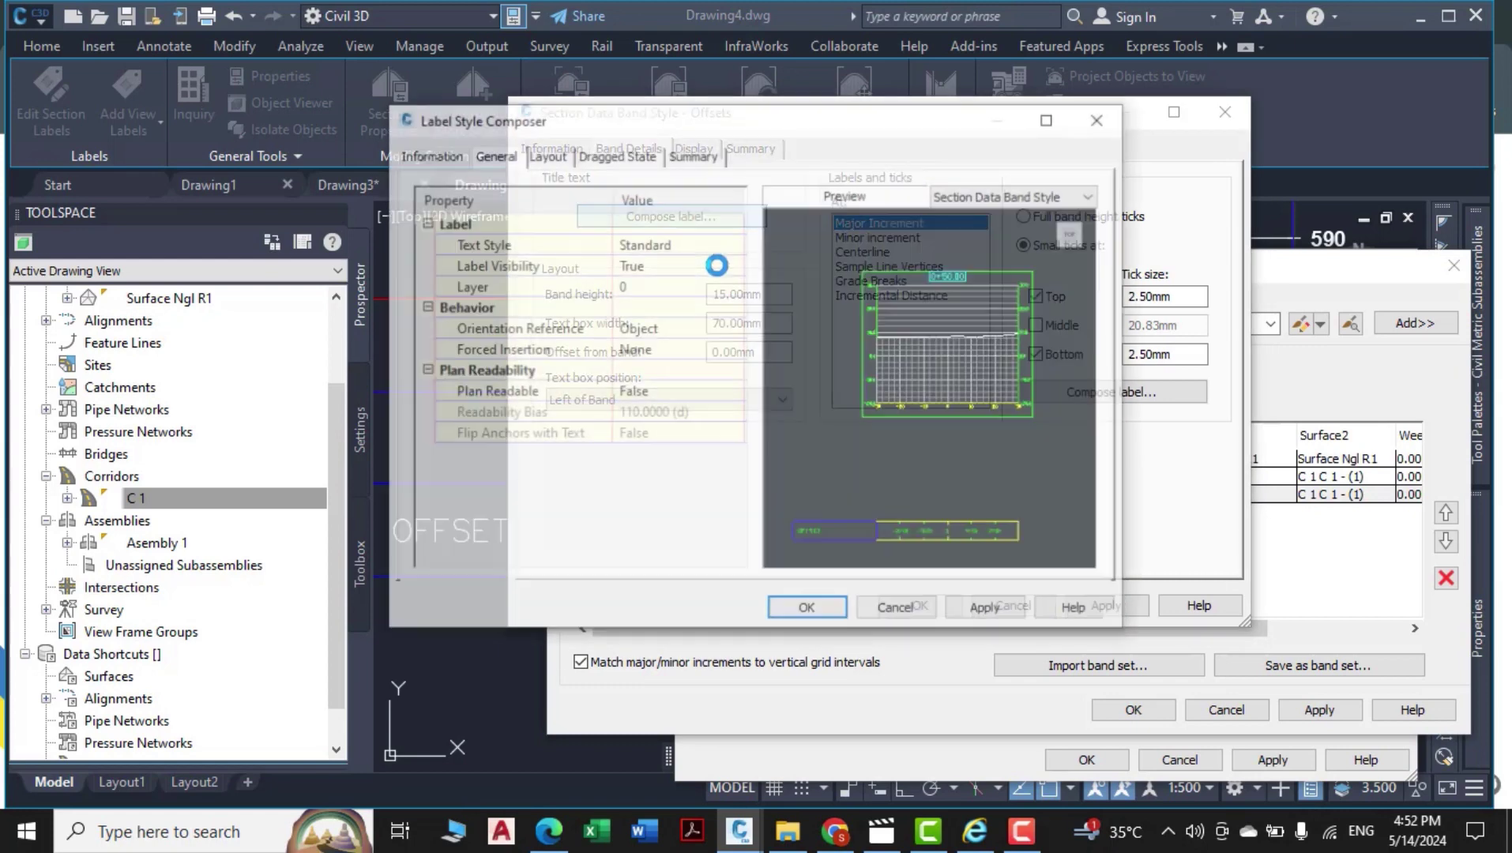
pyautogui.click(669, 284)
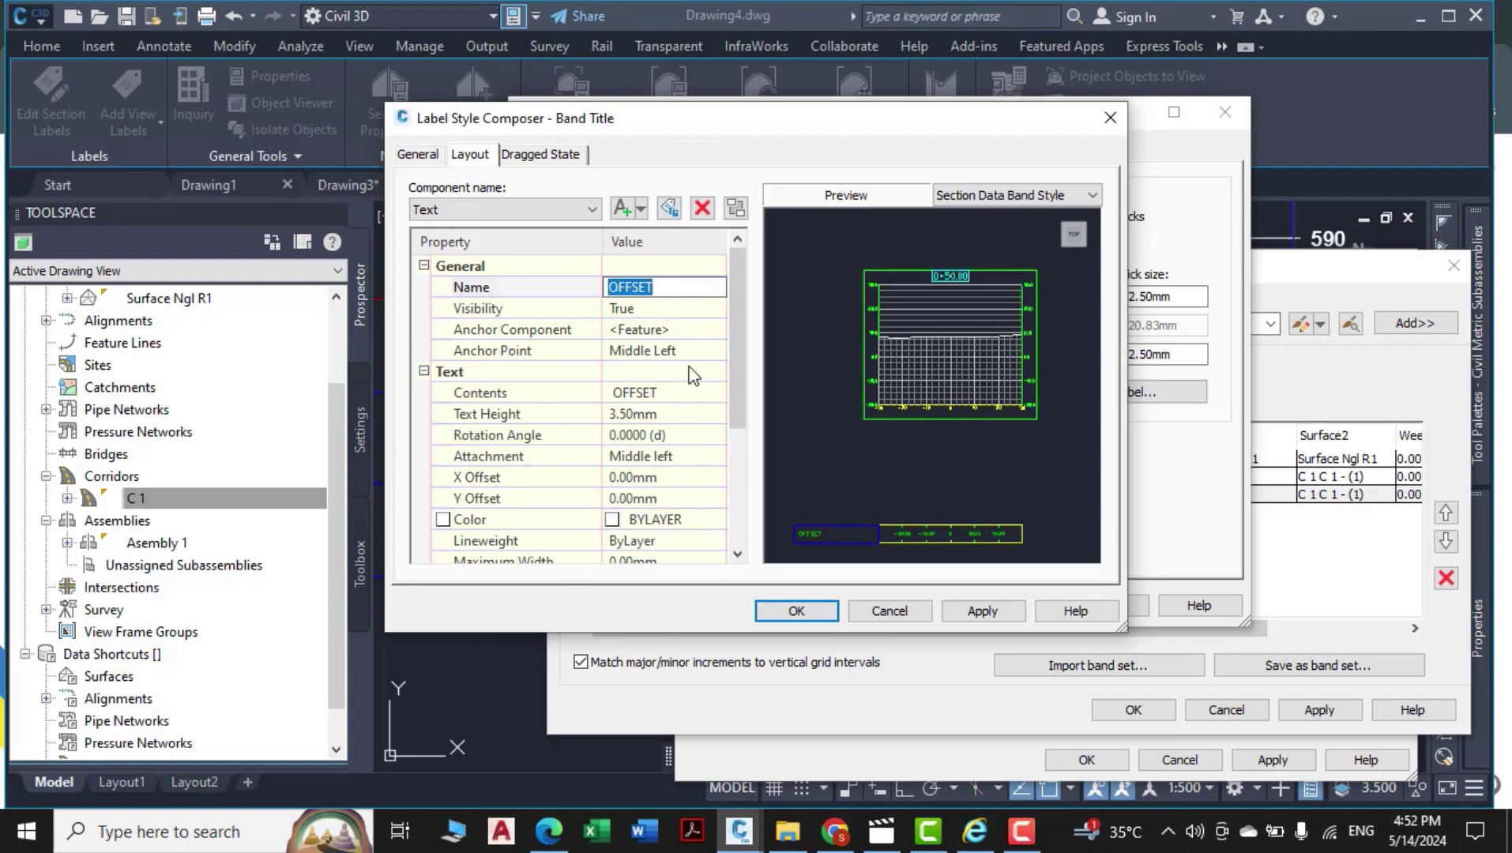
pyautogui.click(663, 393)
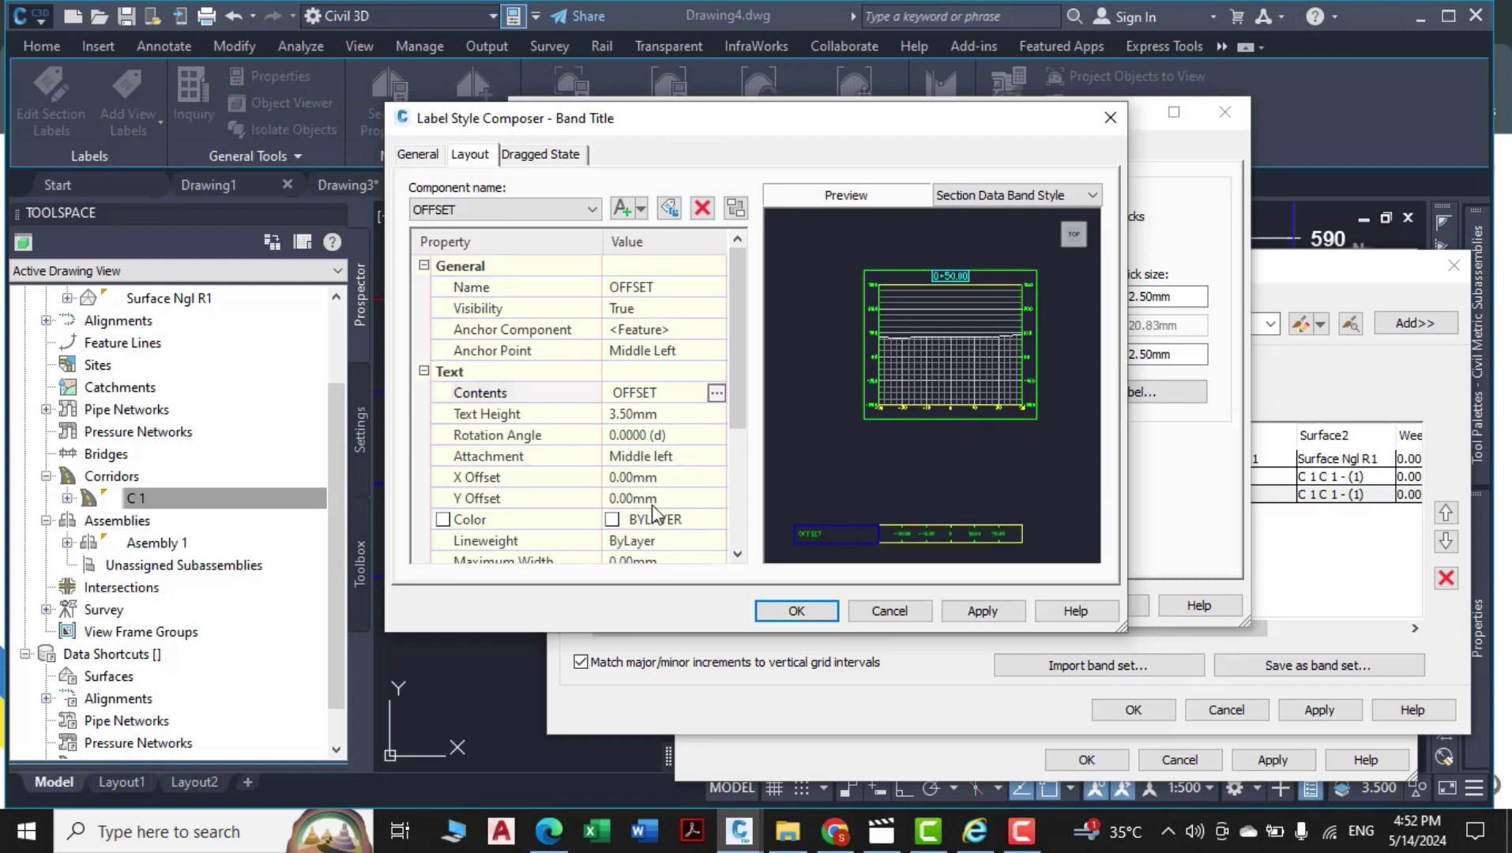
pyautogui.click(970, 616)
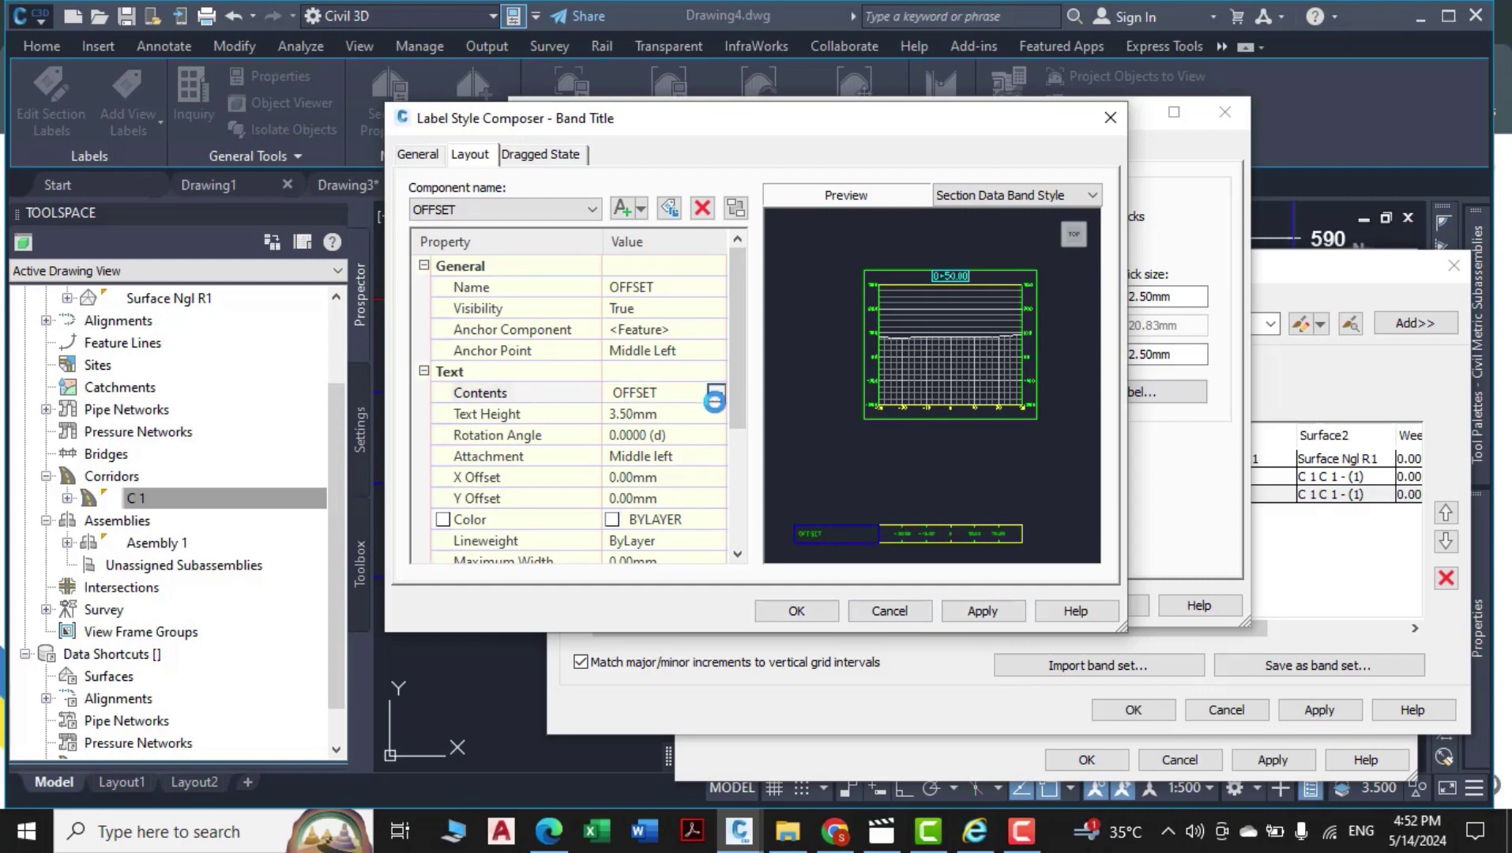
# Format the OFFSET title text as centered, bold, yellow Arabic Transparent and accept the contents.
pyautogui.click(714, 395)
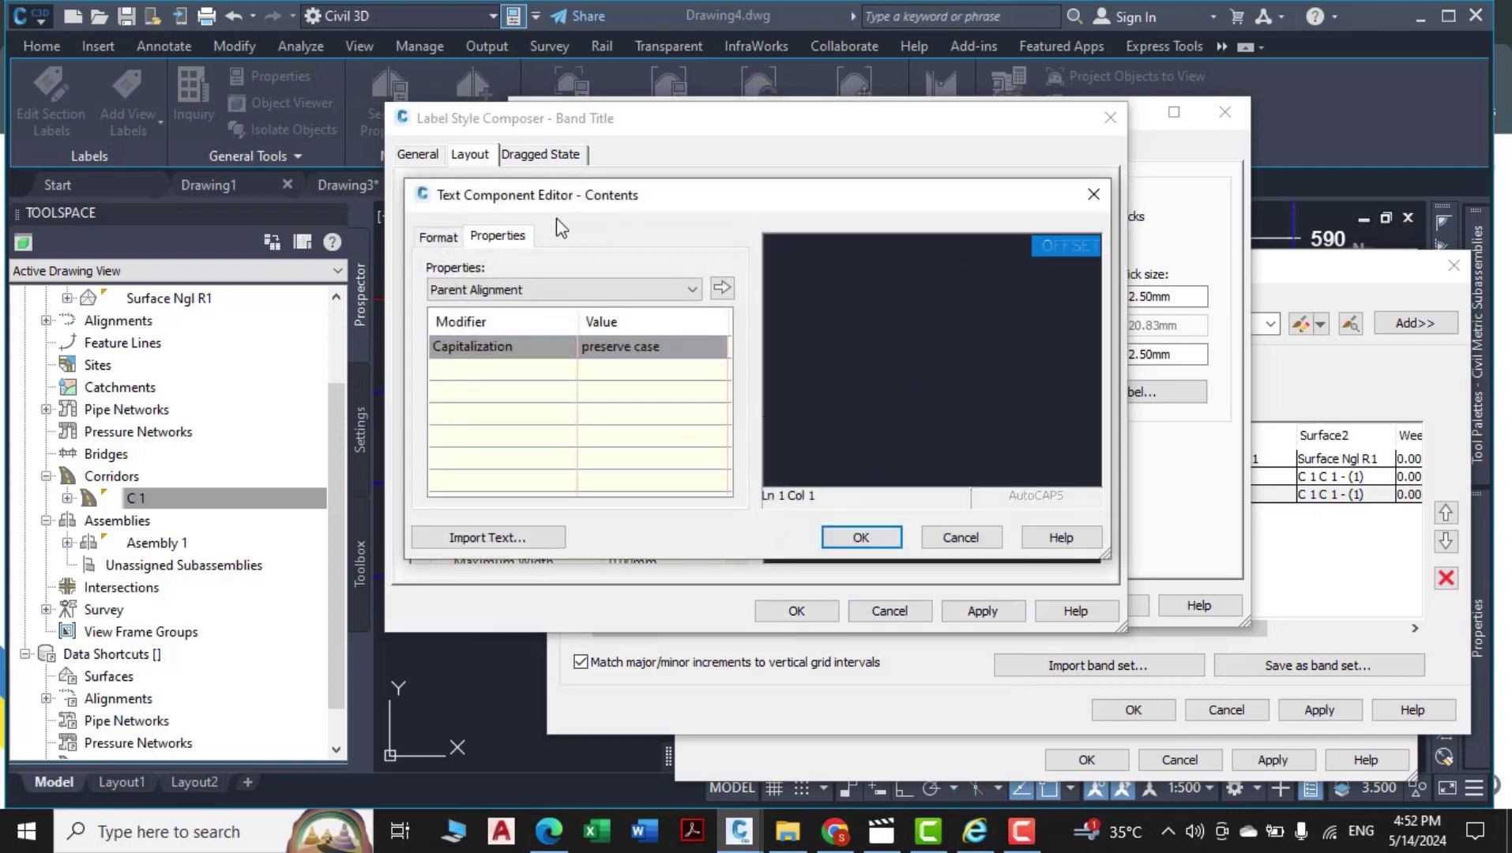
pyautogui.click(438, 237)
pyautogui.click(523, 332)
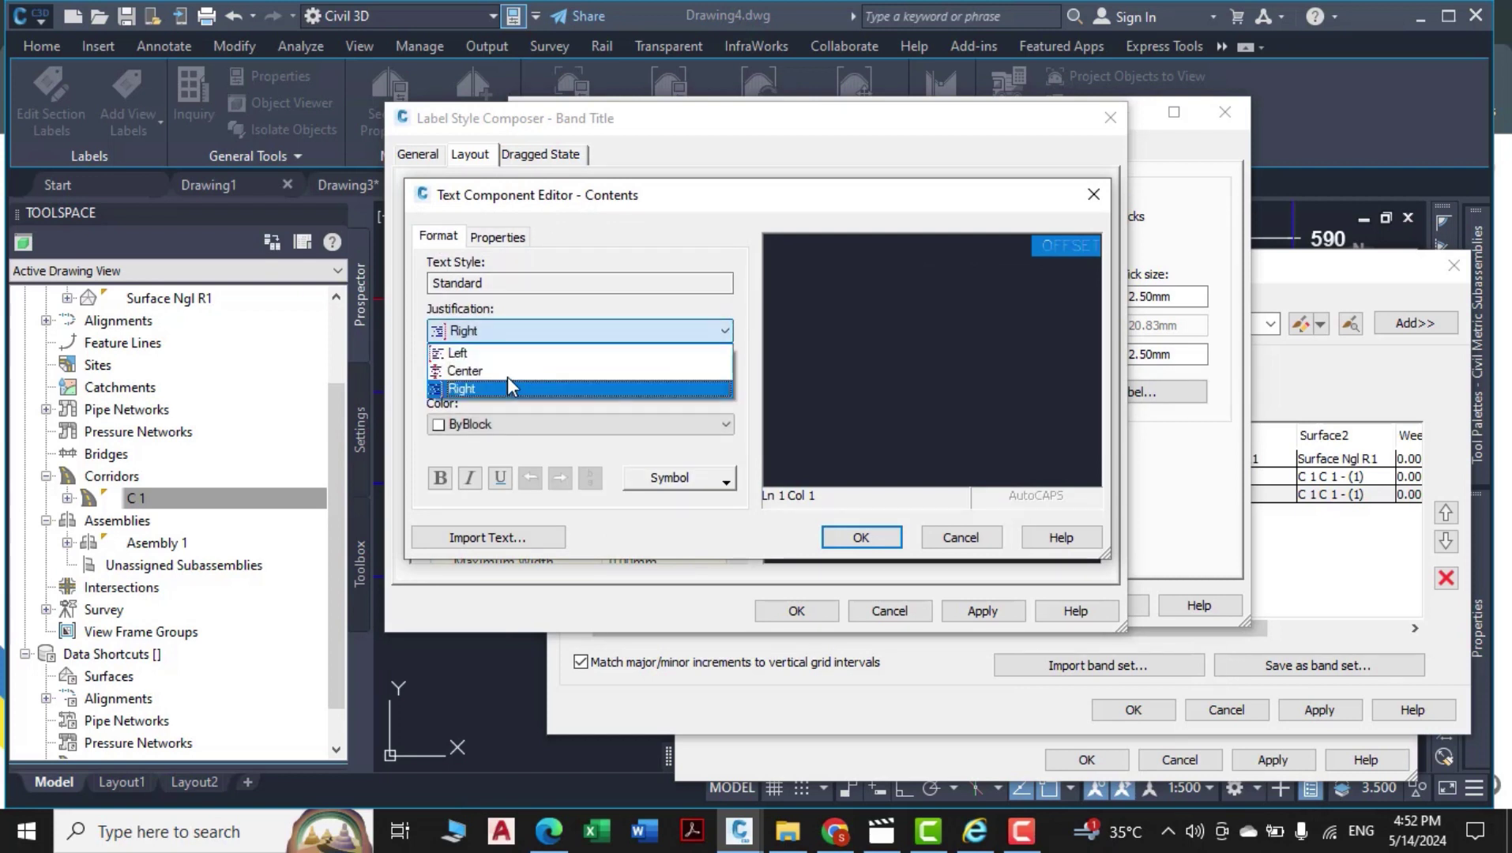
pyautogui.click(497, 372)
pyautogui.click(493, 377)
pyautogui.scroll(15, 493, 442)
pyautogui.scroll(-2, 491, 444)
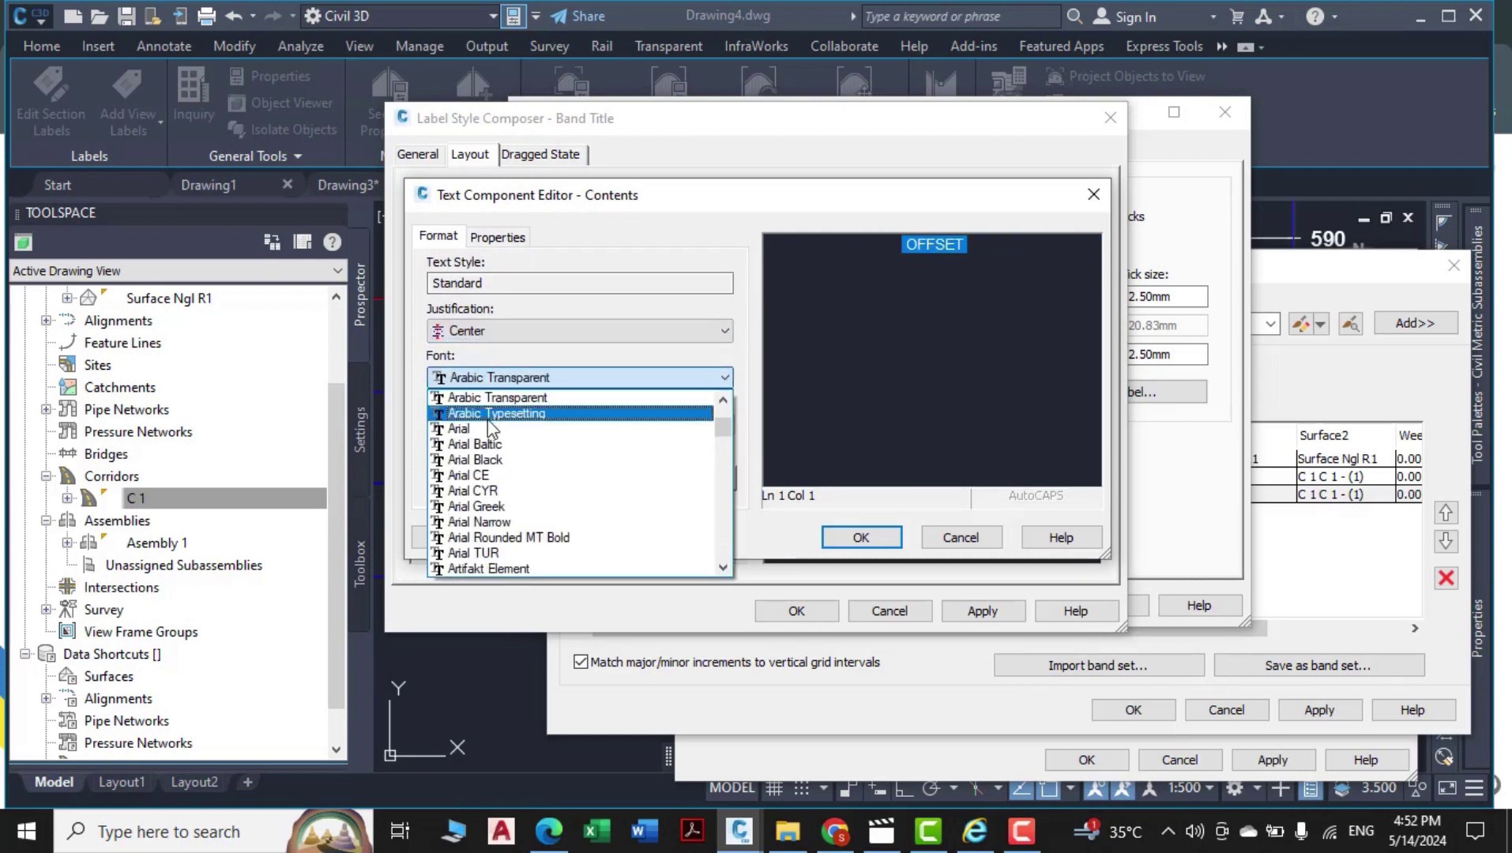
pyautogui.click(490, 444)
pyautogui.click(499, 424)
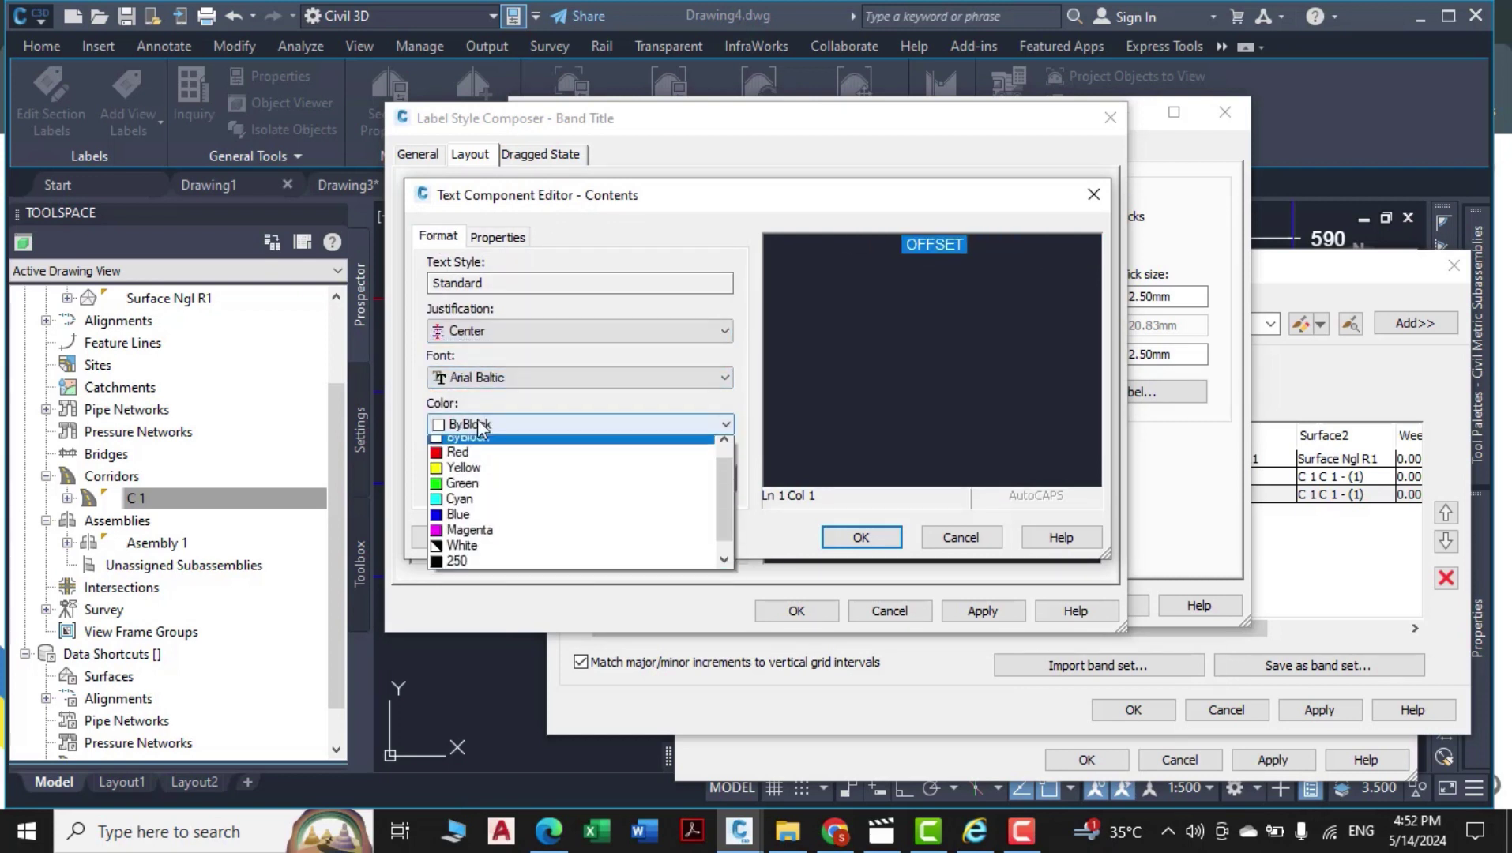
pyautogui.click(482, 478)
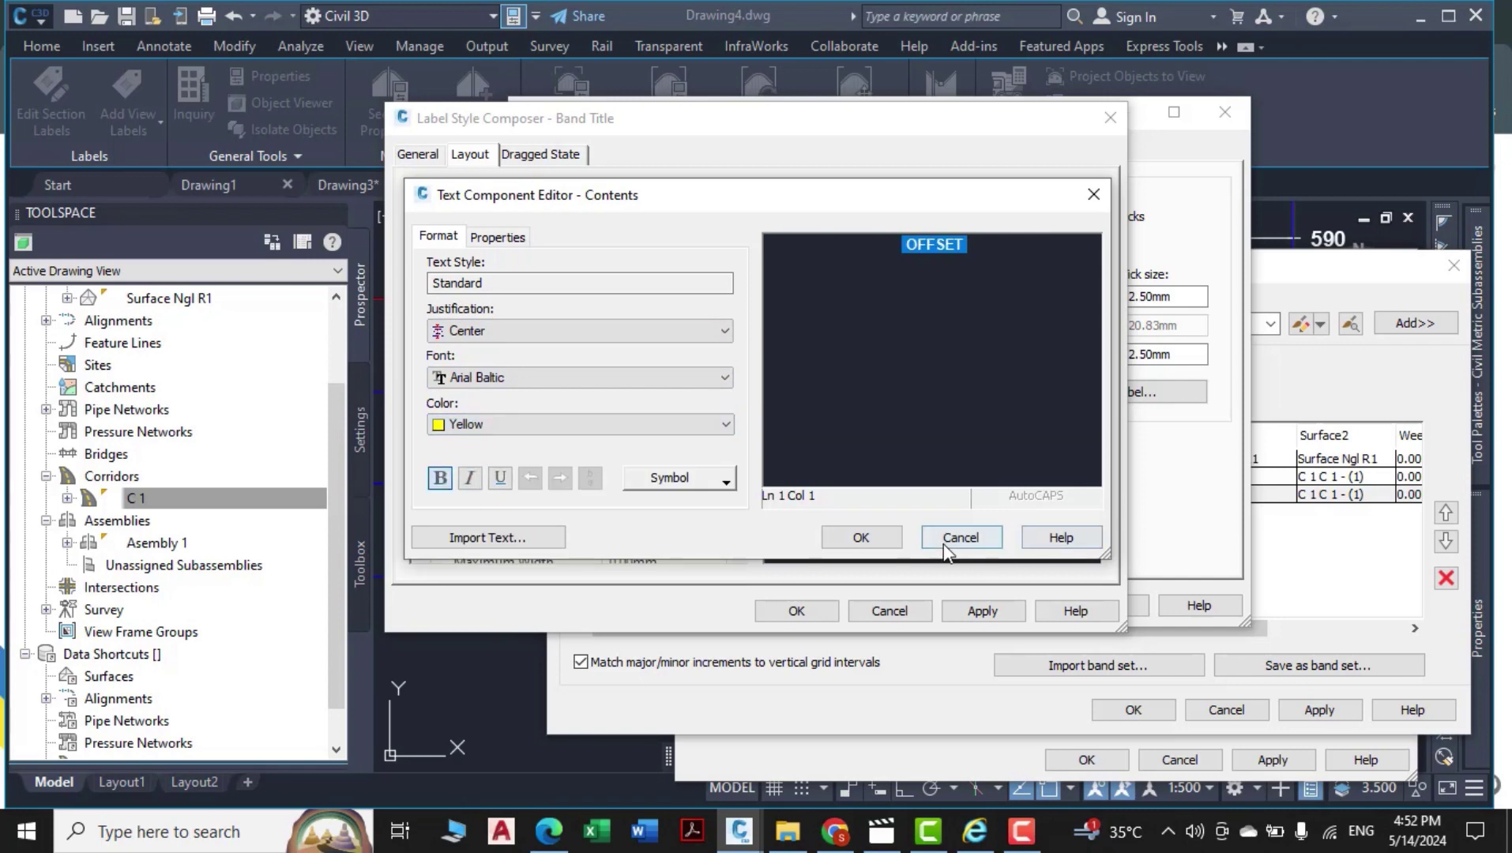
pyautogui.click(859, 537)
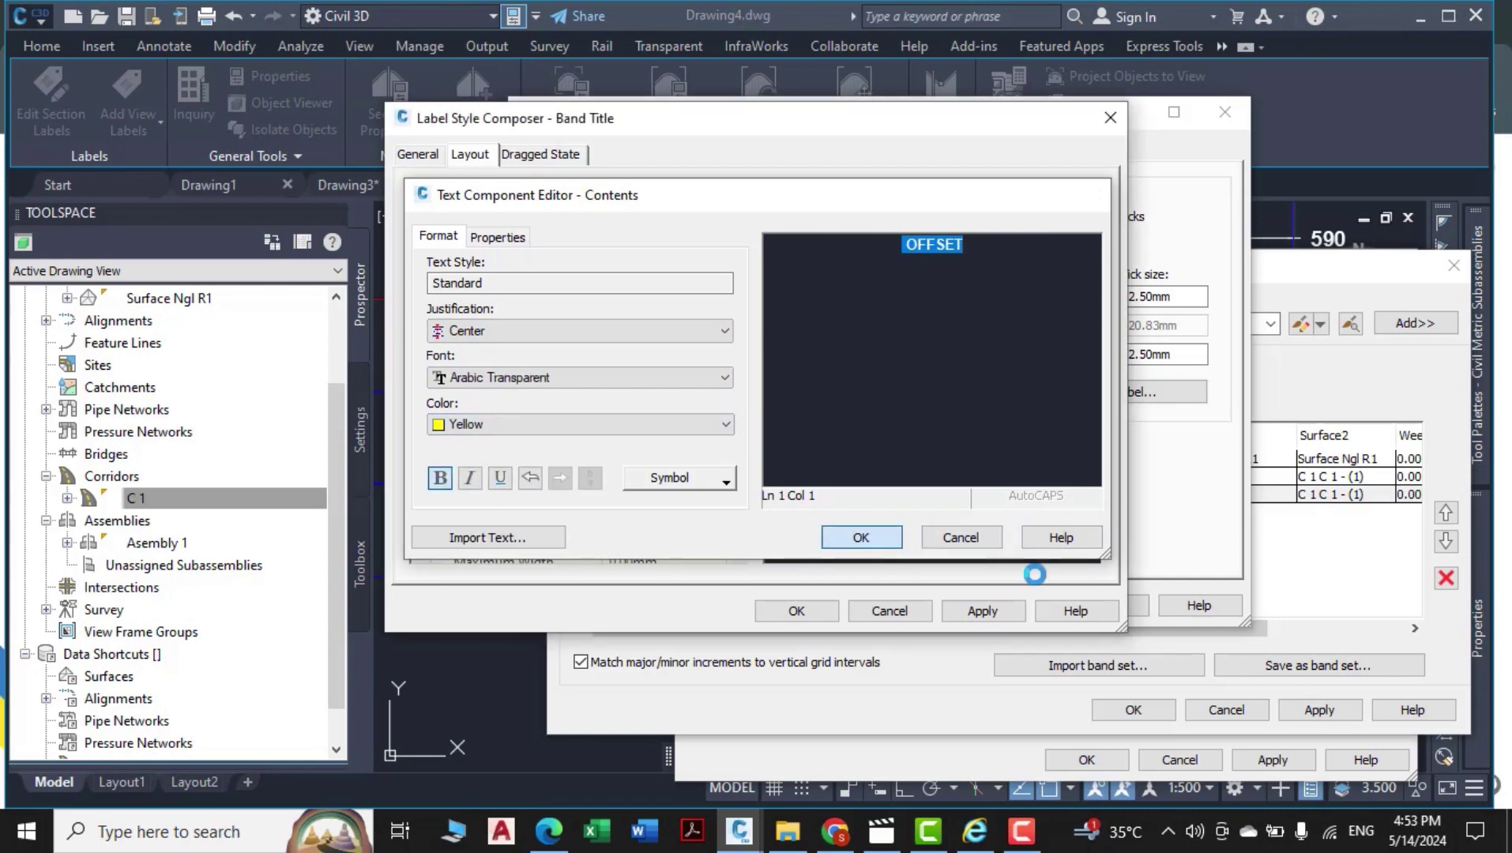
# Set the OFFSET title's anchor point to Middle Center and accept the title label.
pyautogui.click(980, 610)
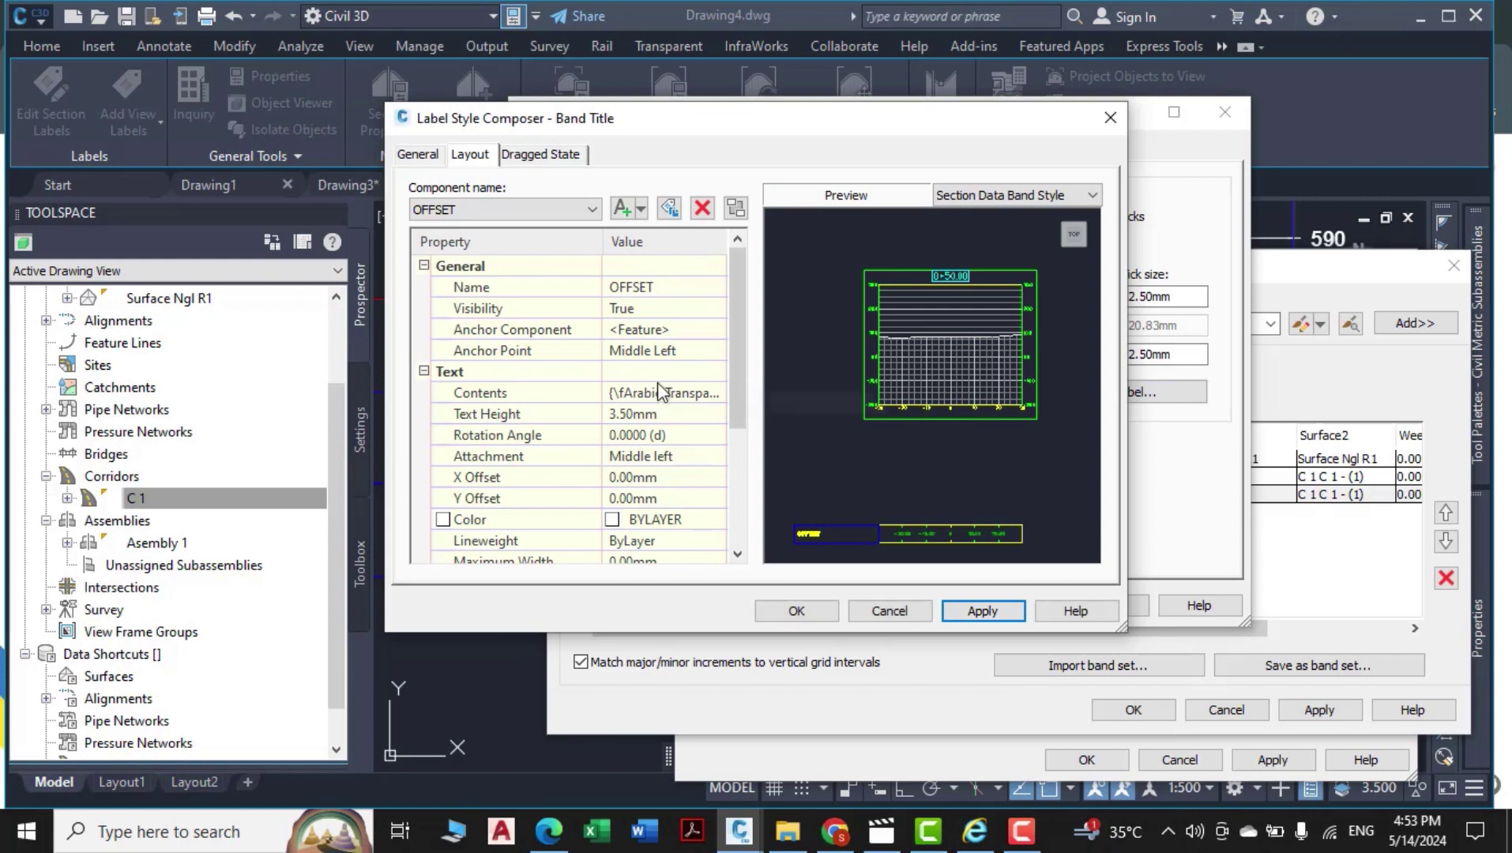
pyautogui.click(644, 350)
pyautogui.click(636, 350)
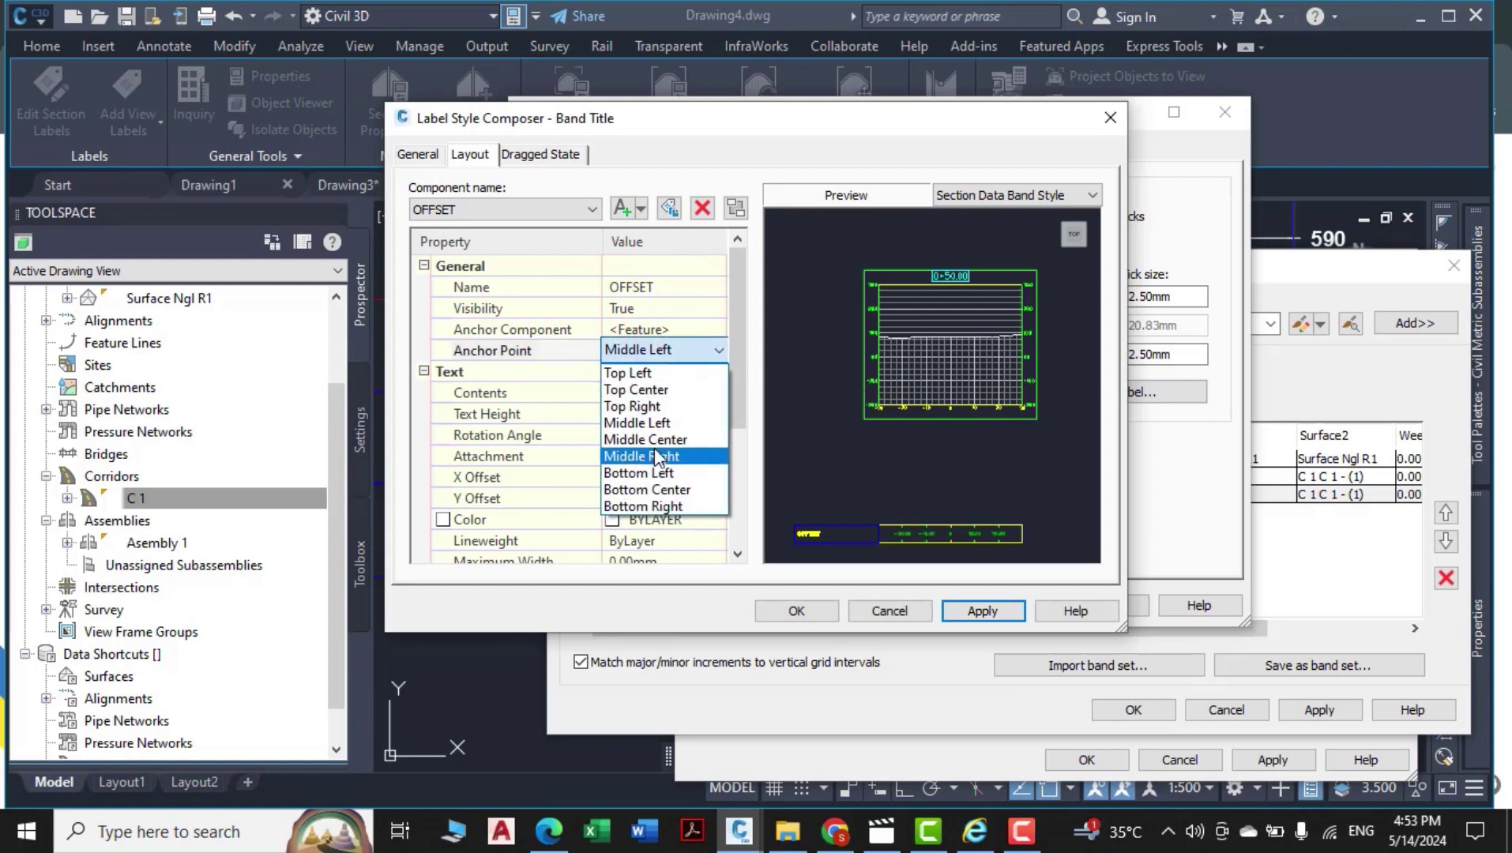
pyautogui.click(646, 439)
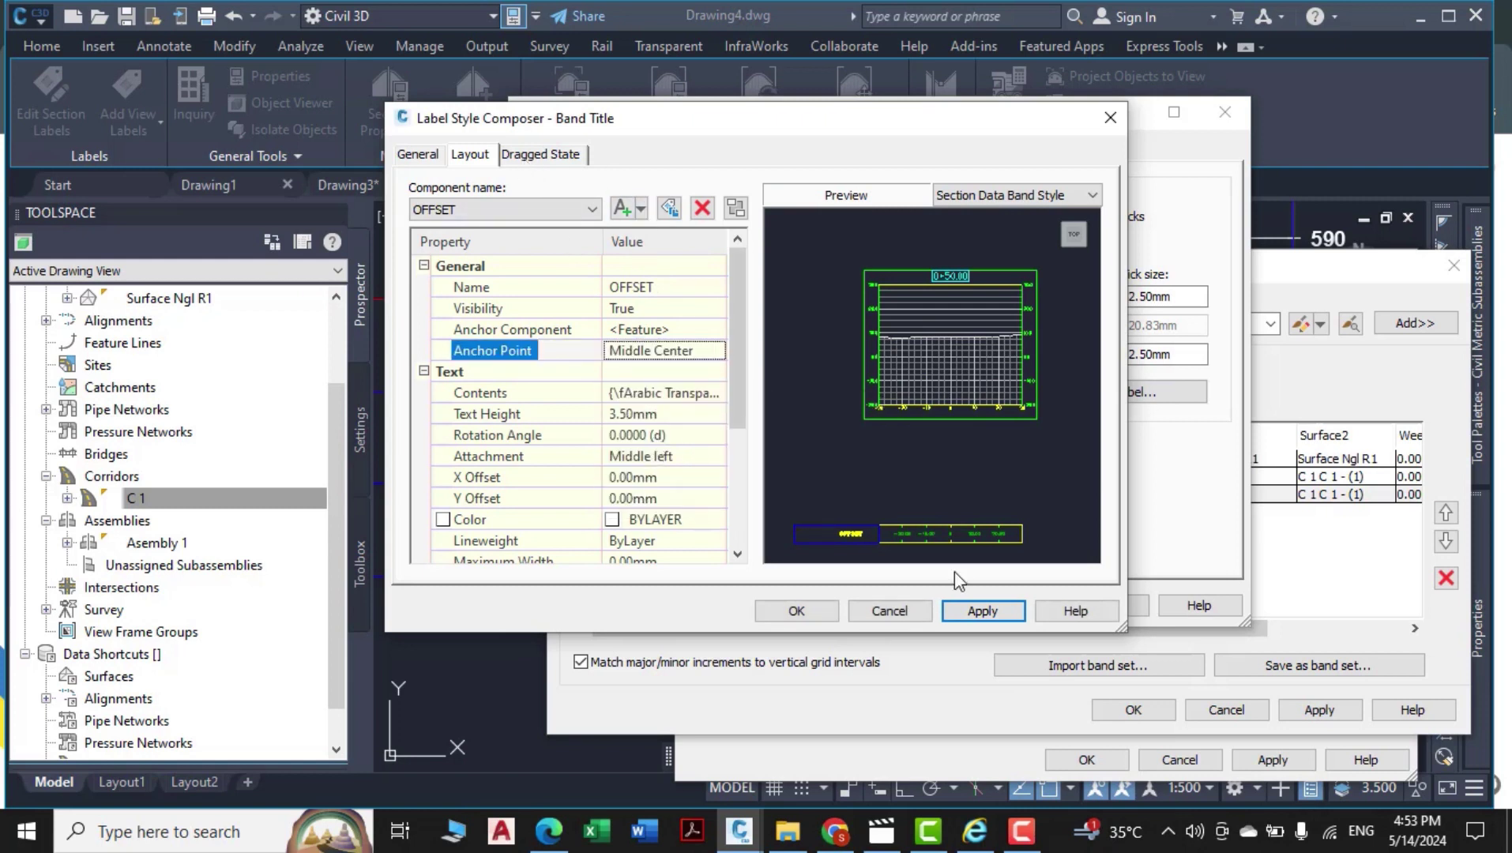
pyautogui.click(799, 612)
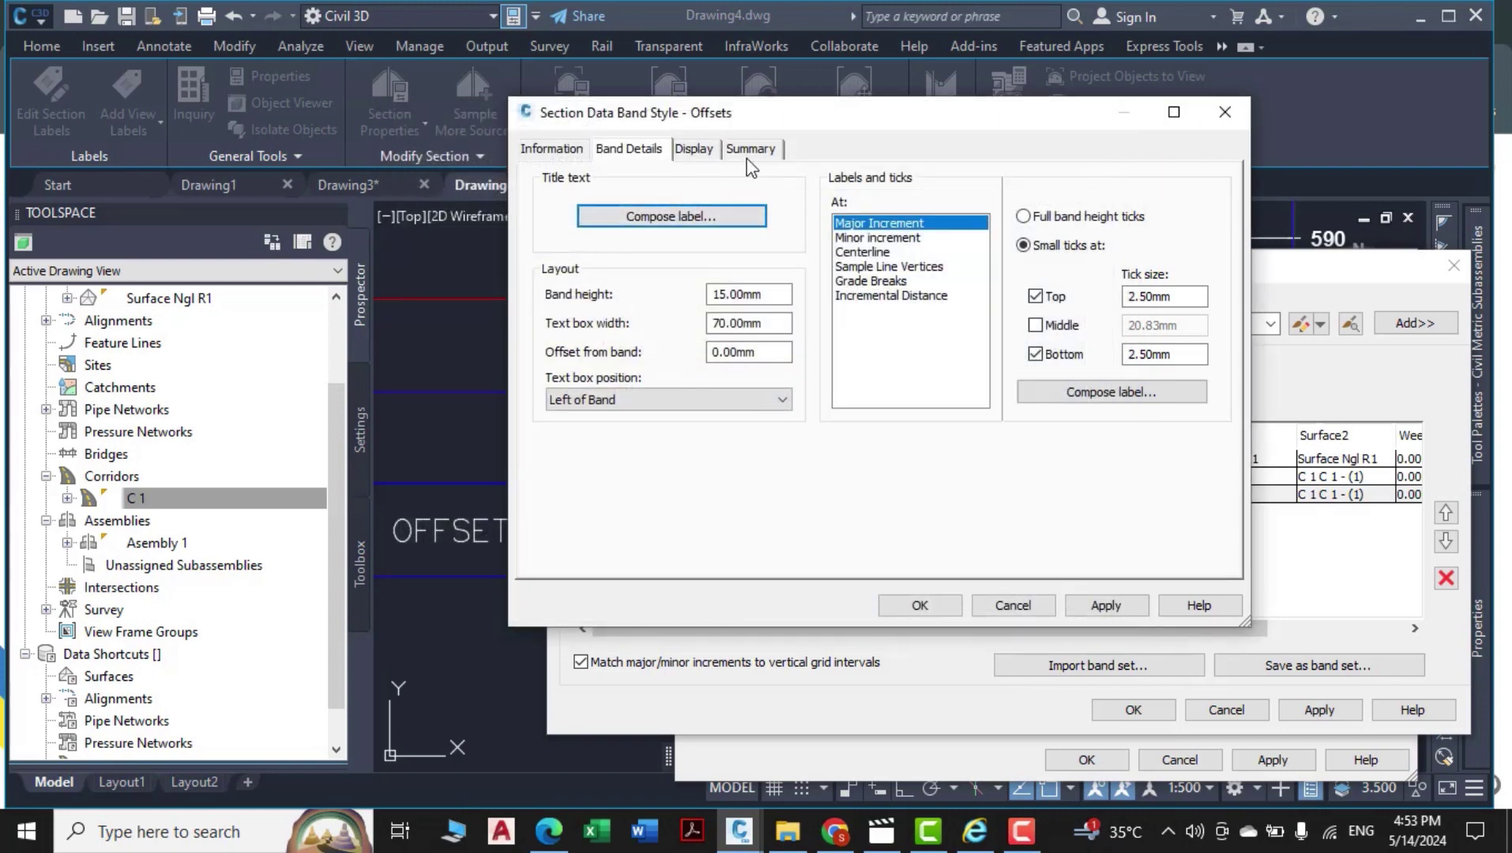
# Set the Offsets band style's title box color to yellow, apply it and accept the style.
pyautogui.click(693, 150)
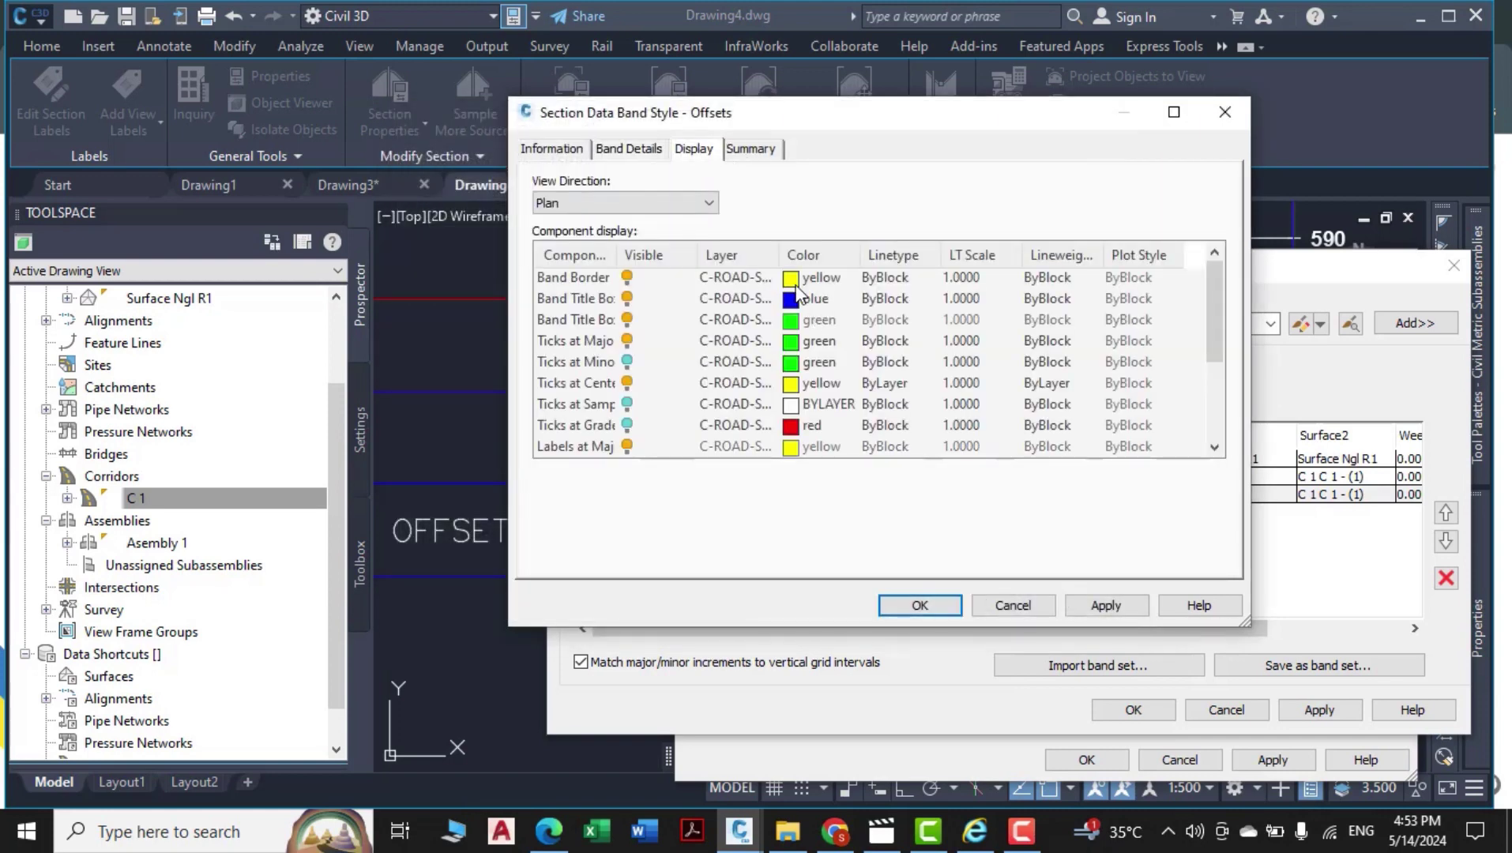
pyautogui.click(794, 298)
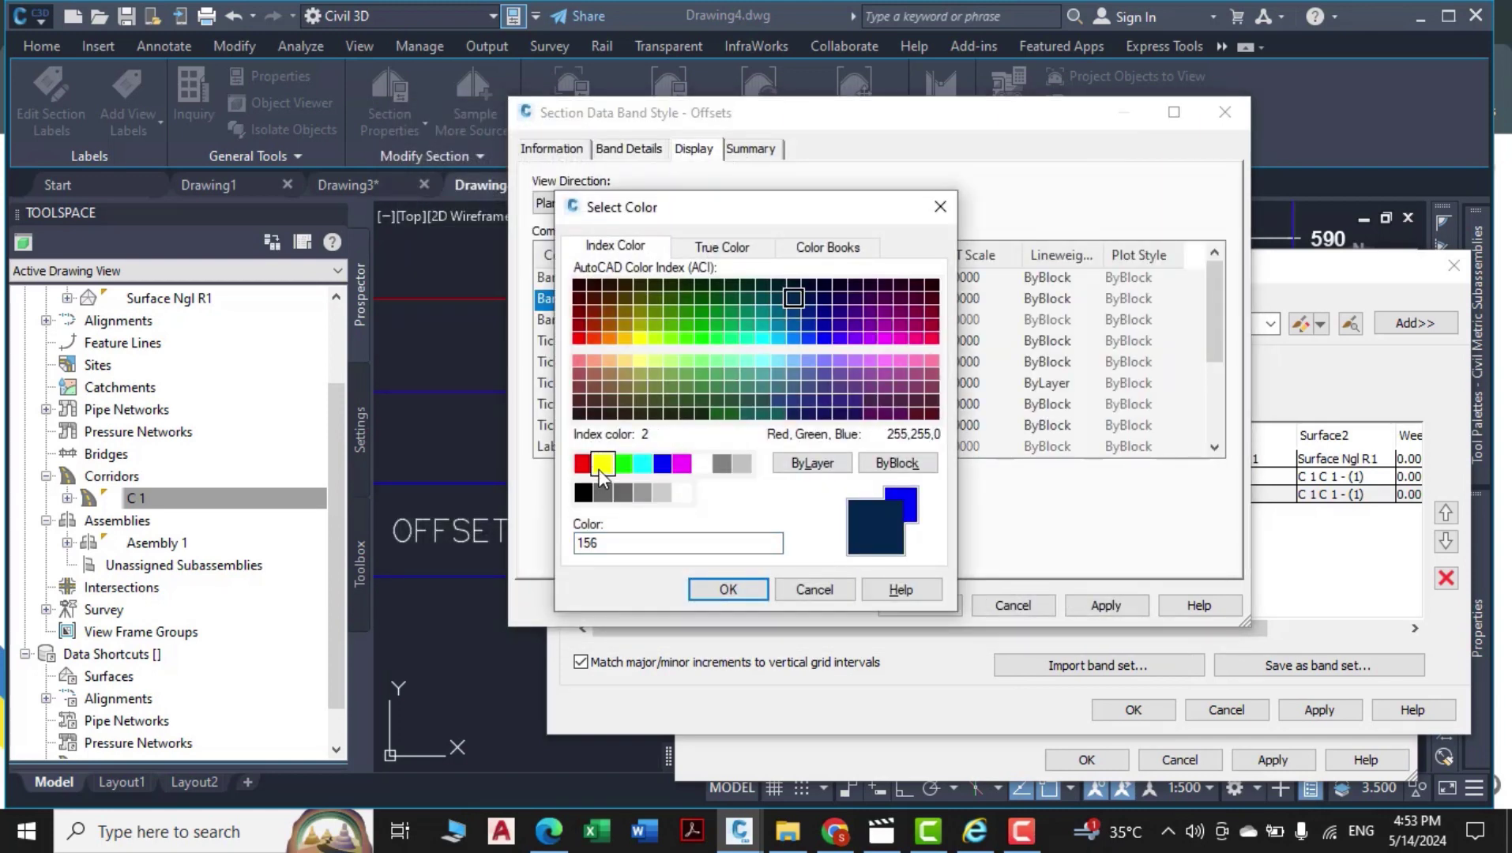
pyautogui.click(601, 466)
pyautogui.click(738, 587)
pyautogui.click(1099, 609)
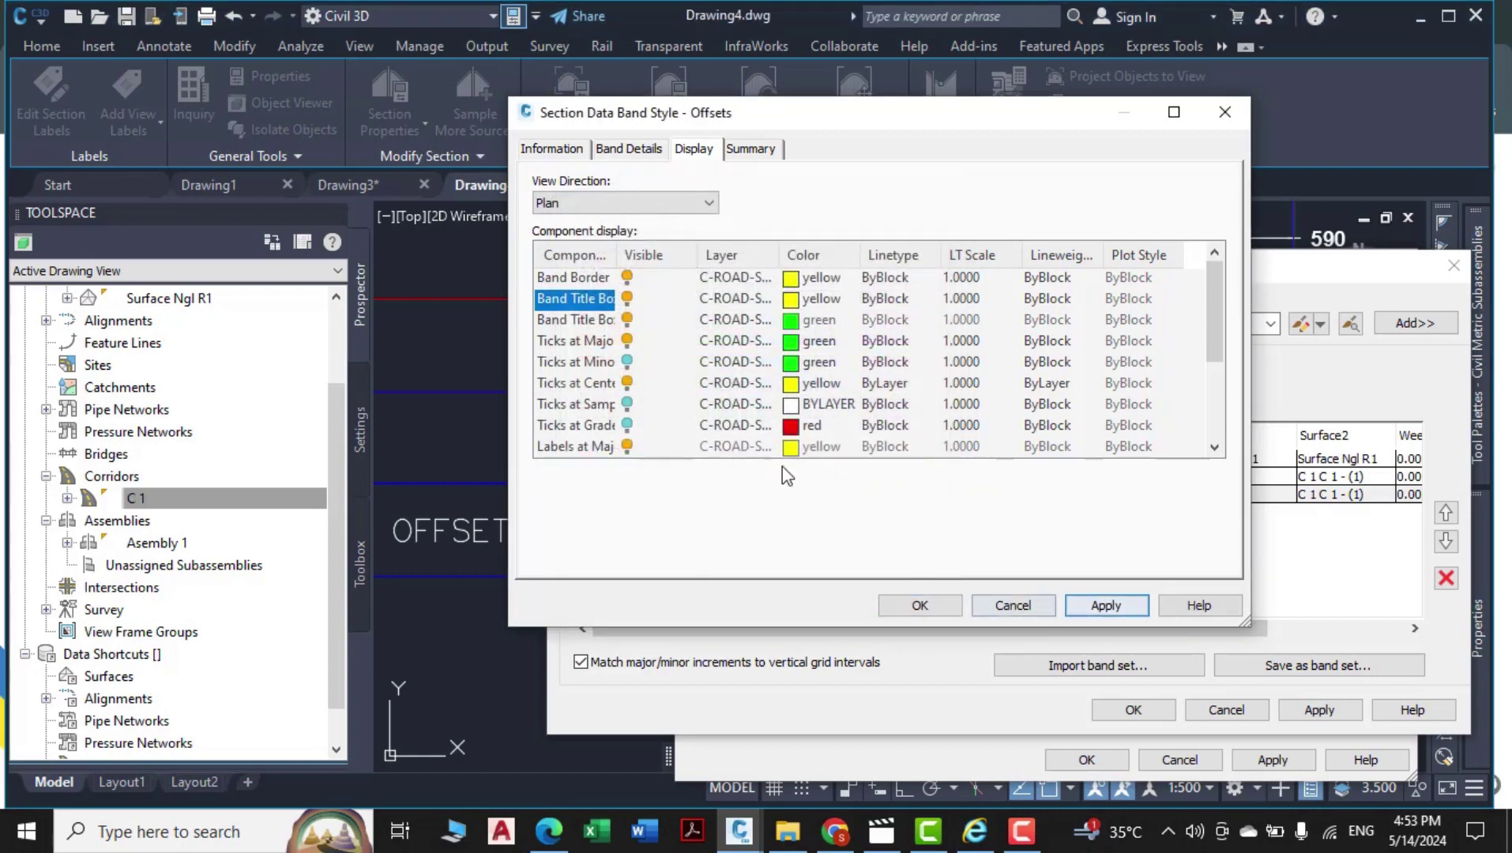
pyautogui.click(920, 605)
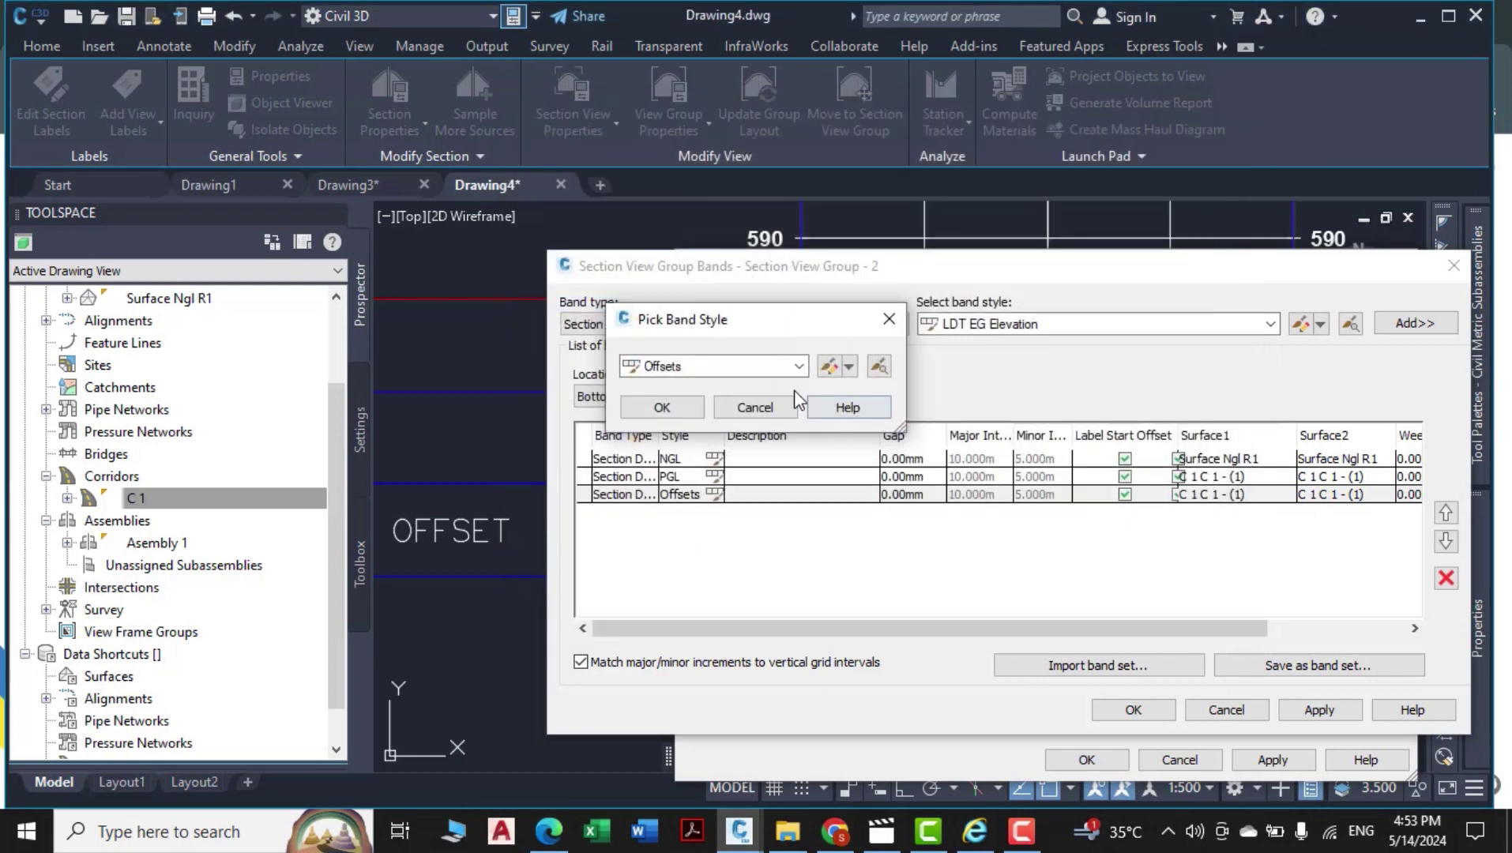
# Reopen the Offsets band style and open its Major Increment label for composing, with the band's offset values in the preview.
pyautogui.click(828, 365)
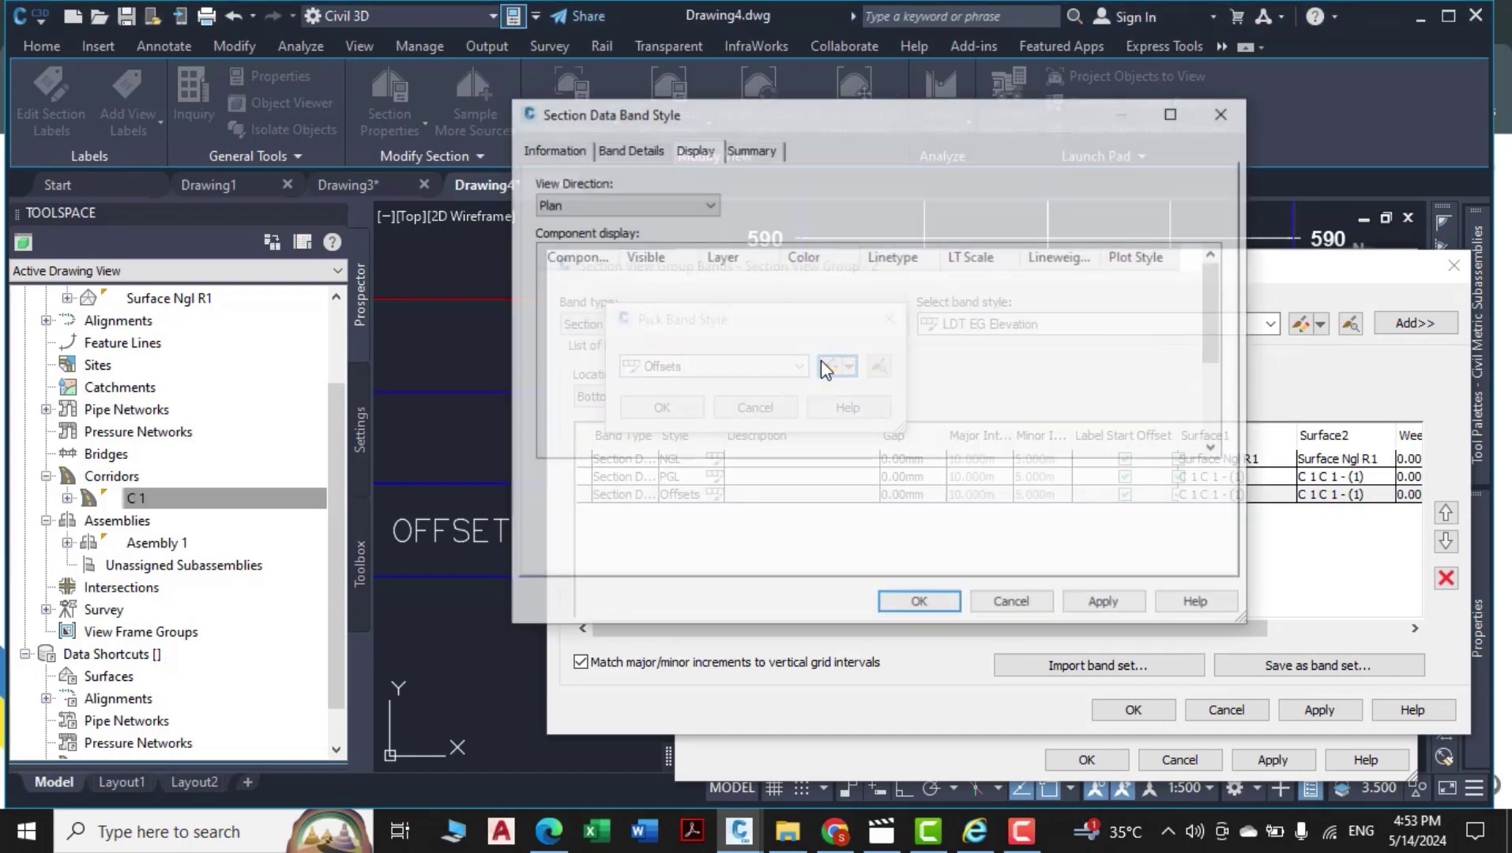
pyautogui.click(636, 148)
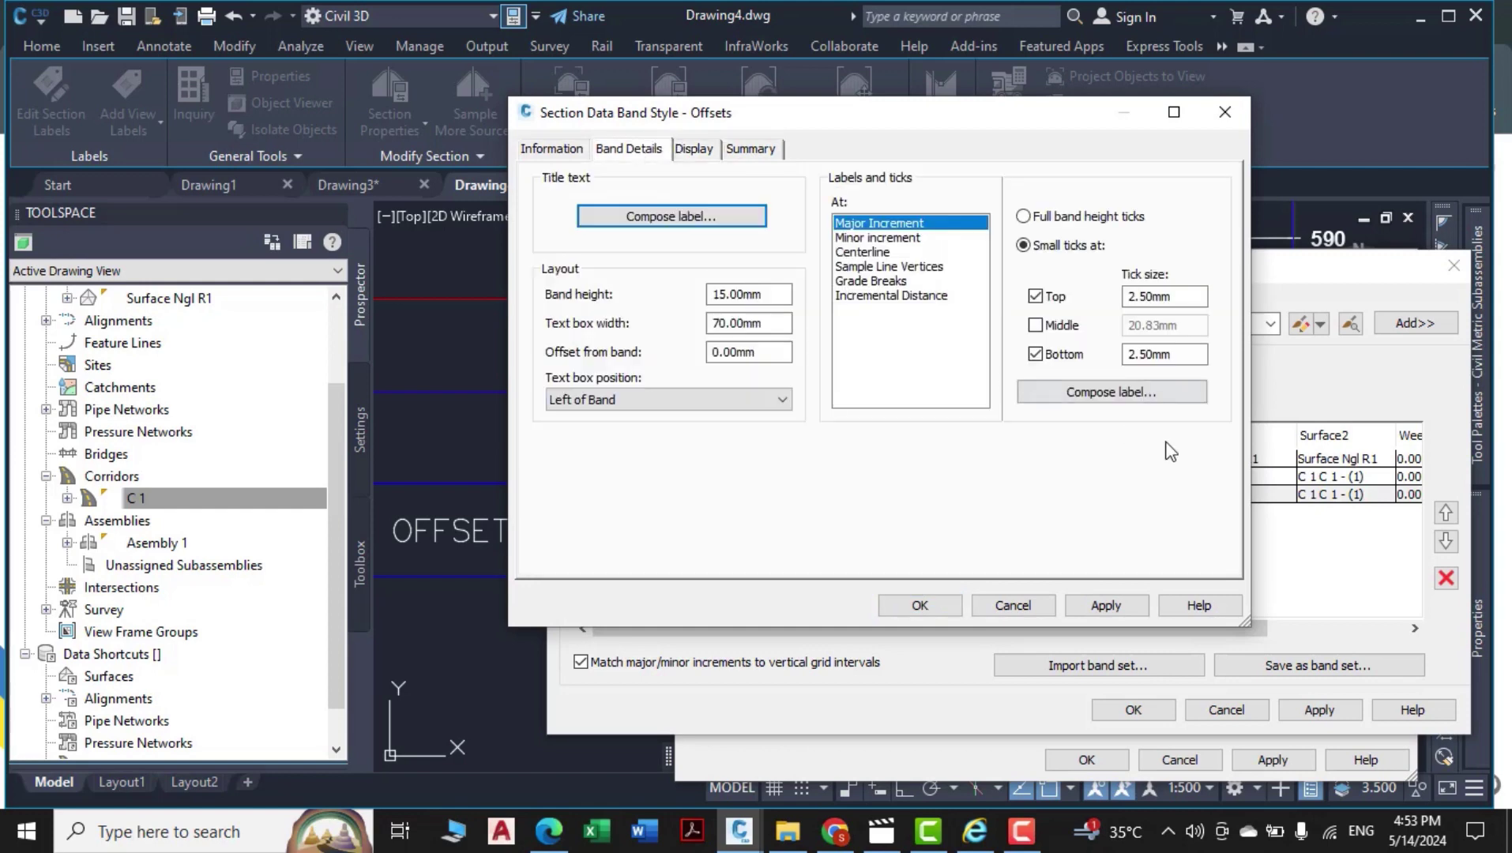
pyautogui.click(1074, 392)
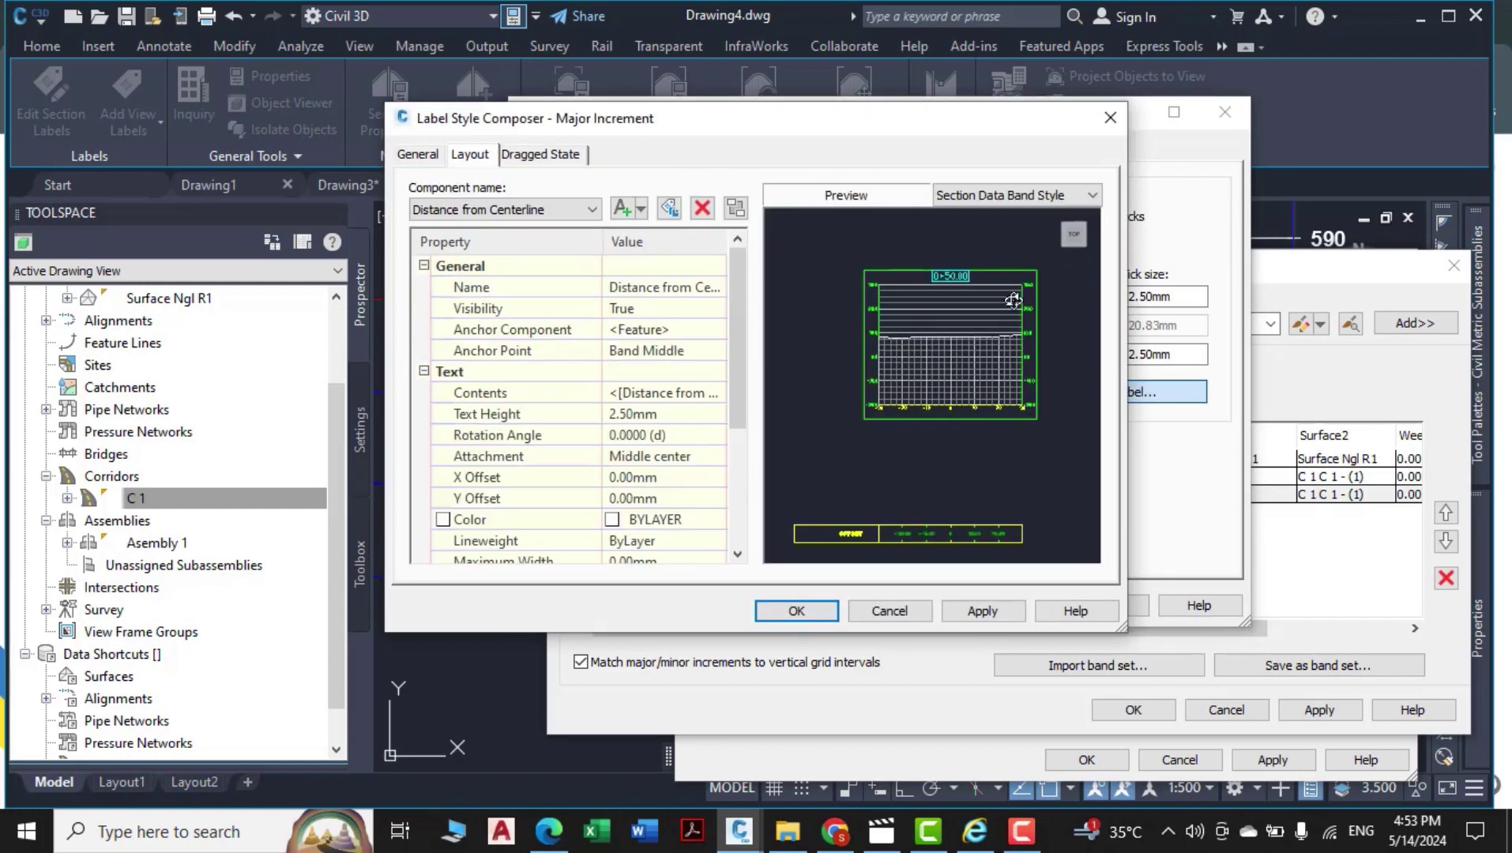
pyautogui.scroll(3, 907, 550)
pyautogui.scroll(-2, 907, 517)
pyautogui.moveTo(904, 489); pyautogui.dragTo(843, 360, button='middle')
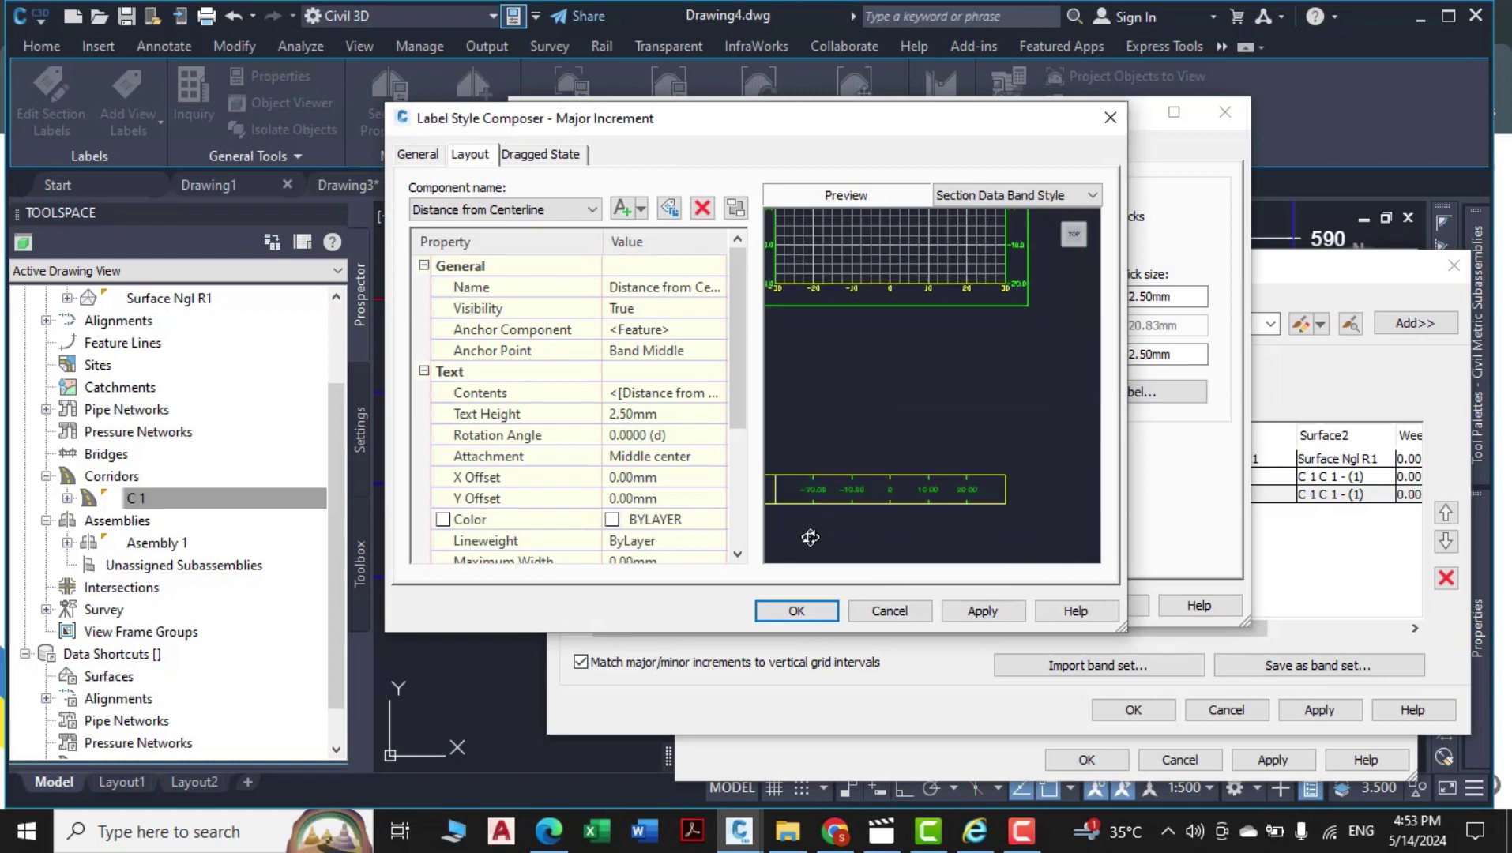
pyautogui.scroll(3, 815, 527)
pyautogui.moveTo(833, 513); pyautogui.dragTo(865, 258, button='middle')
pyautogui.scroll(-2, 878, 421)
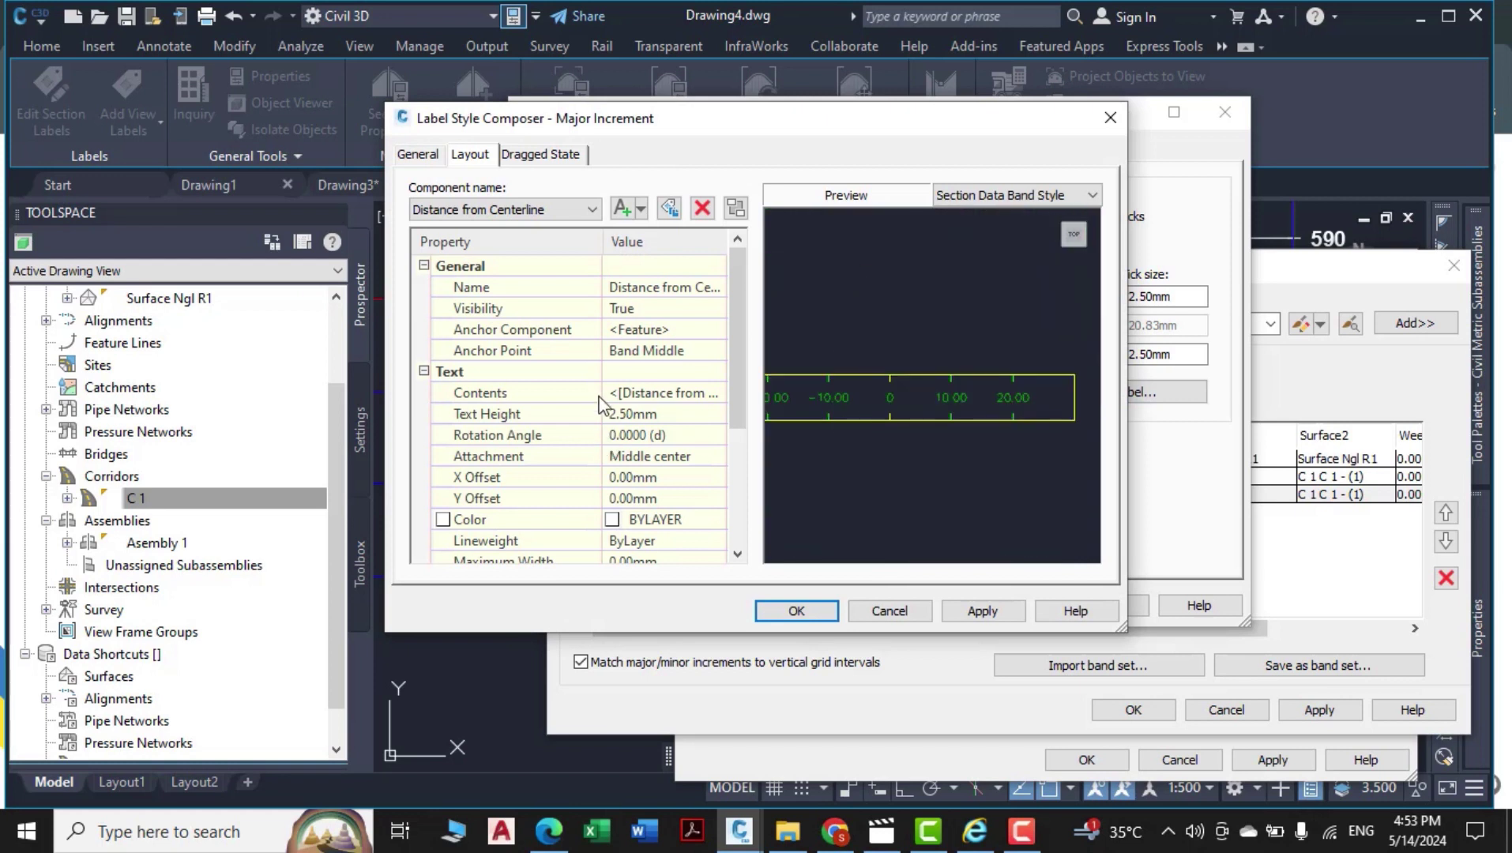
# Format the Distance from Centerline label contents as bold, yellow Arial text and accept the contents.
pyautogui.click(701, 401)
pyautogui.click(715, 394)
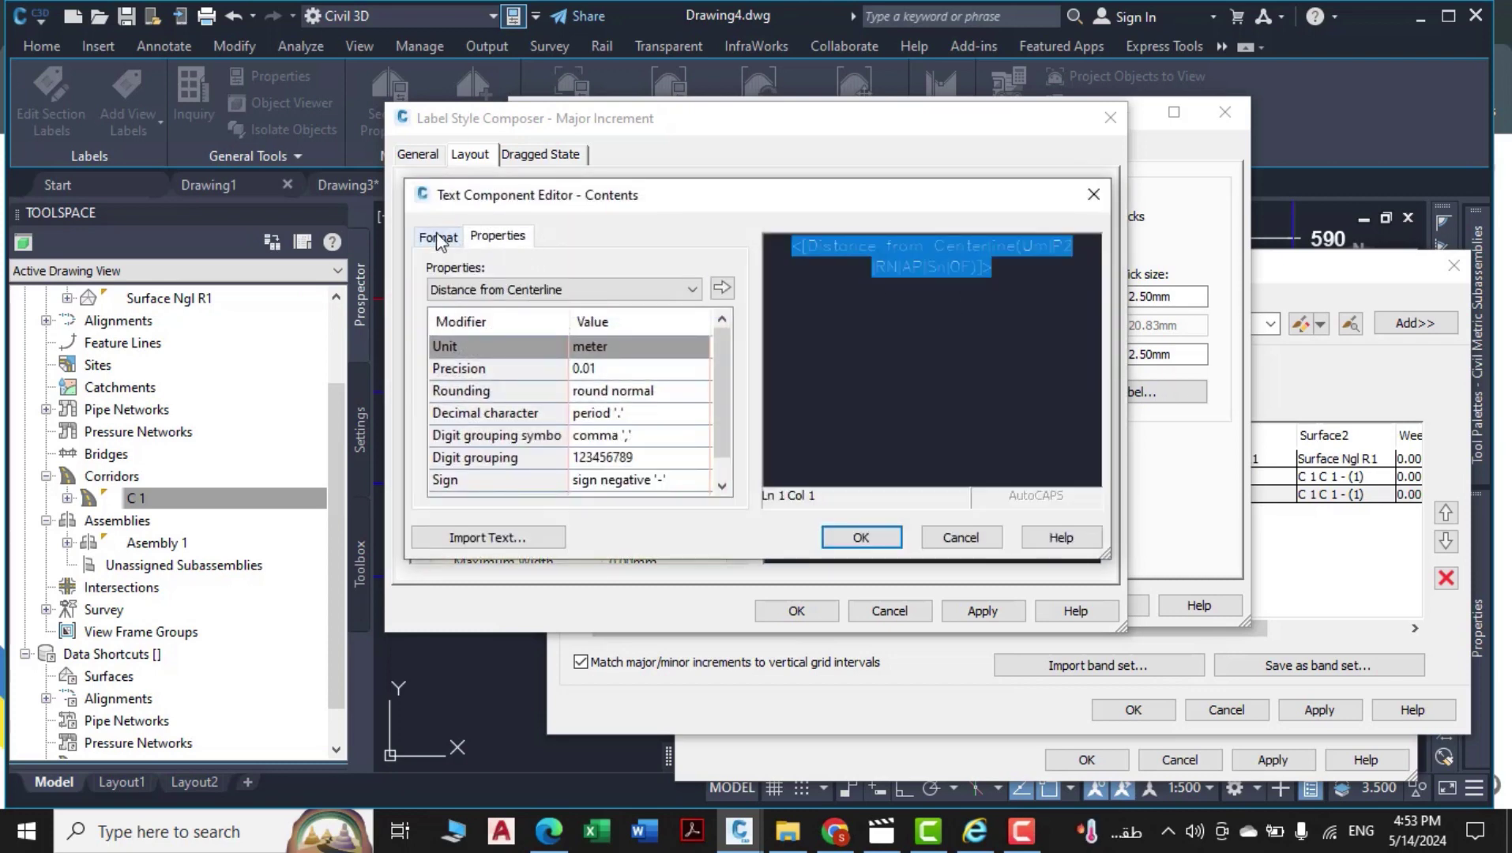
pyautogui.click(440, 239)
pyautogui.click(482, 377)
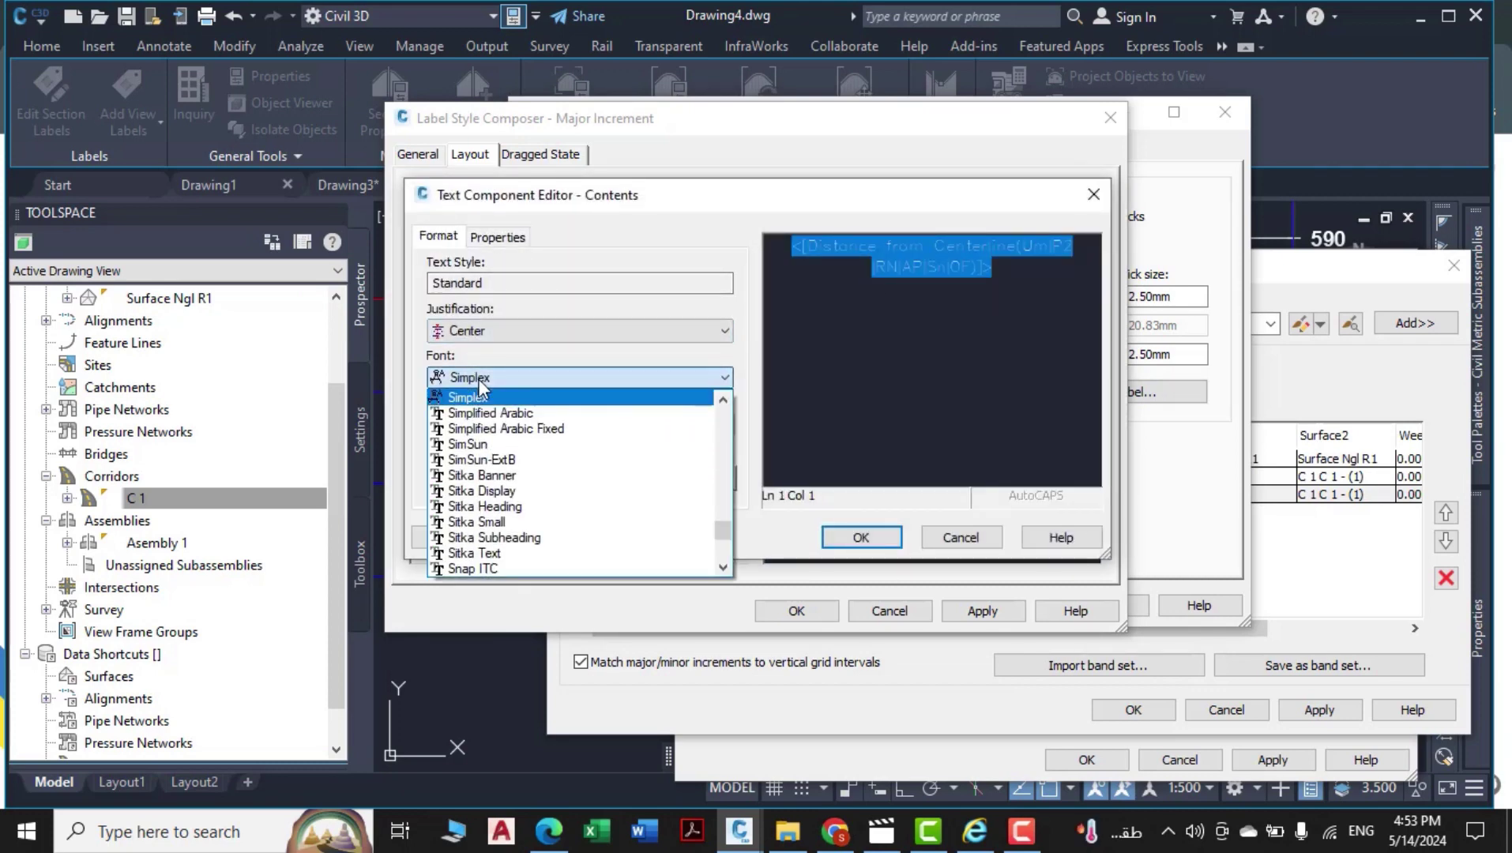
pyautogui.scroll(15, 486, 411)
pyautogui.click(495, 425)
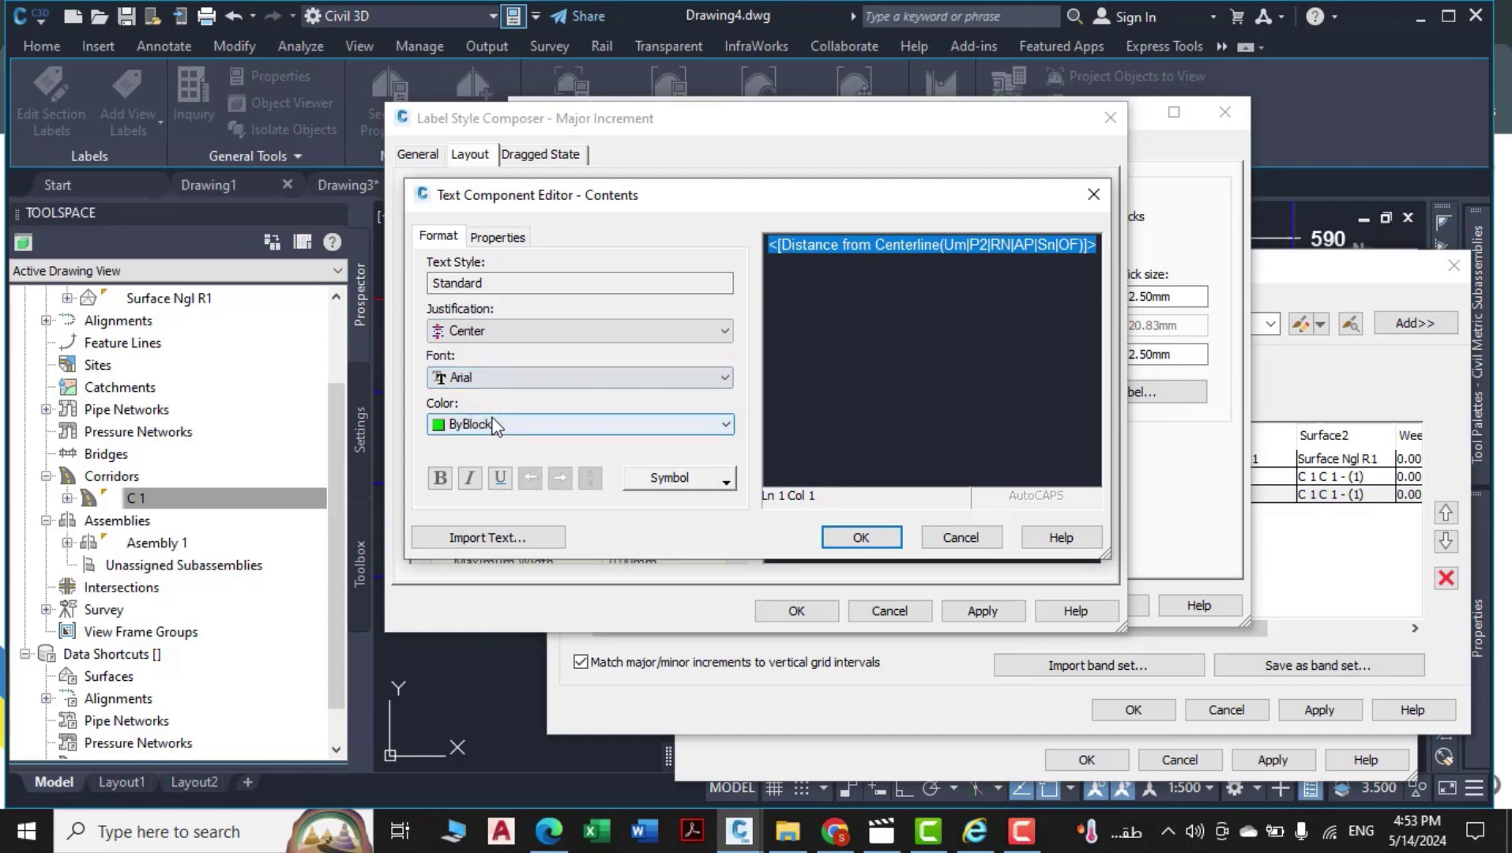
pyautogui.click(496, 425)
pyautogui.click(474, 469)
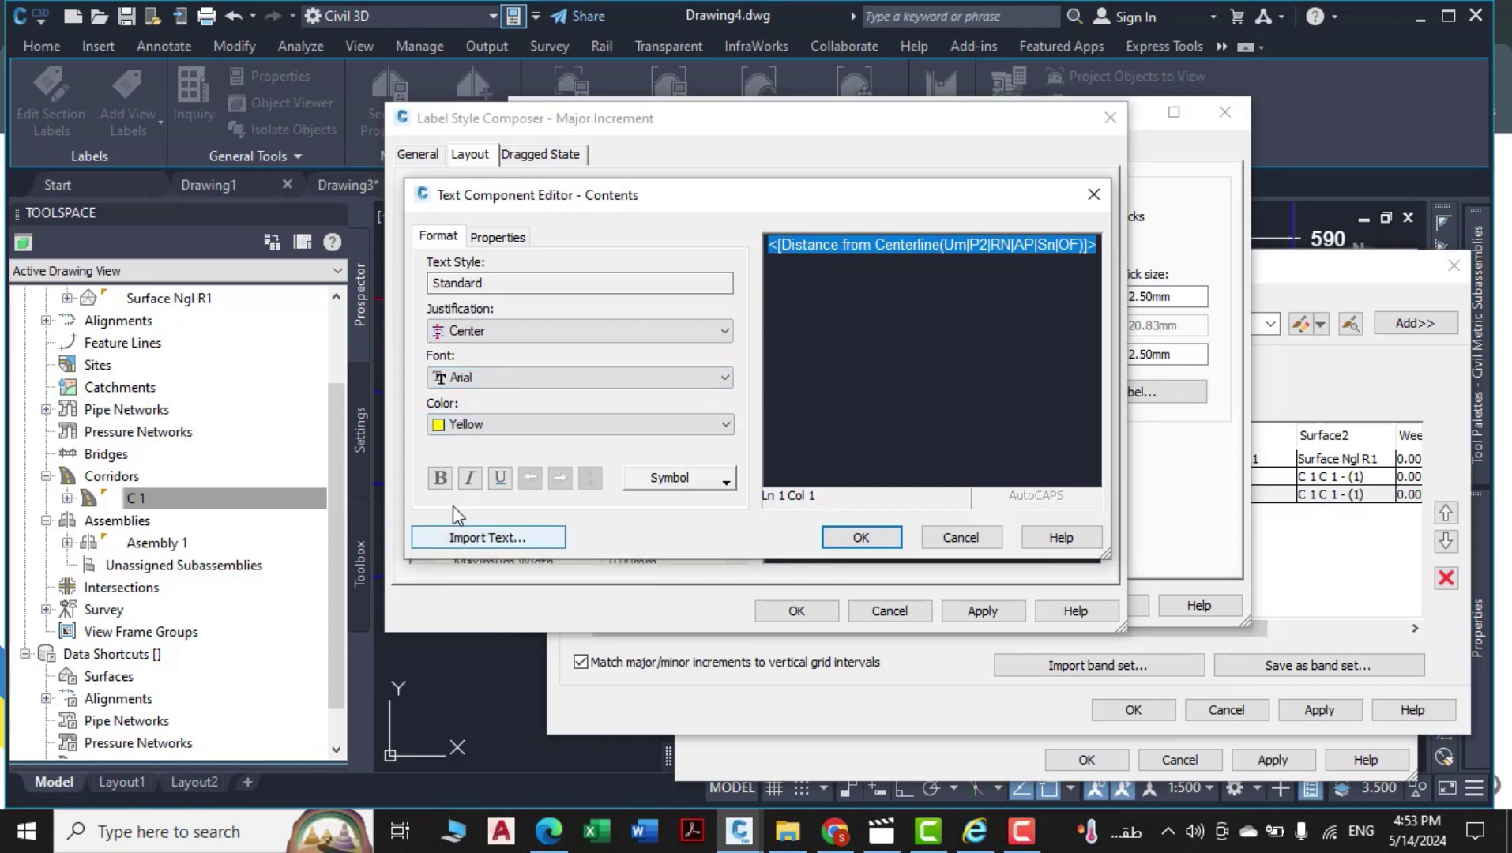
pyautogui.click(439, 478)
pyautogui.click(859, 539)
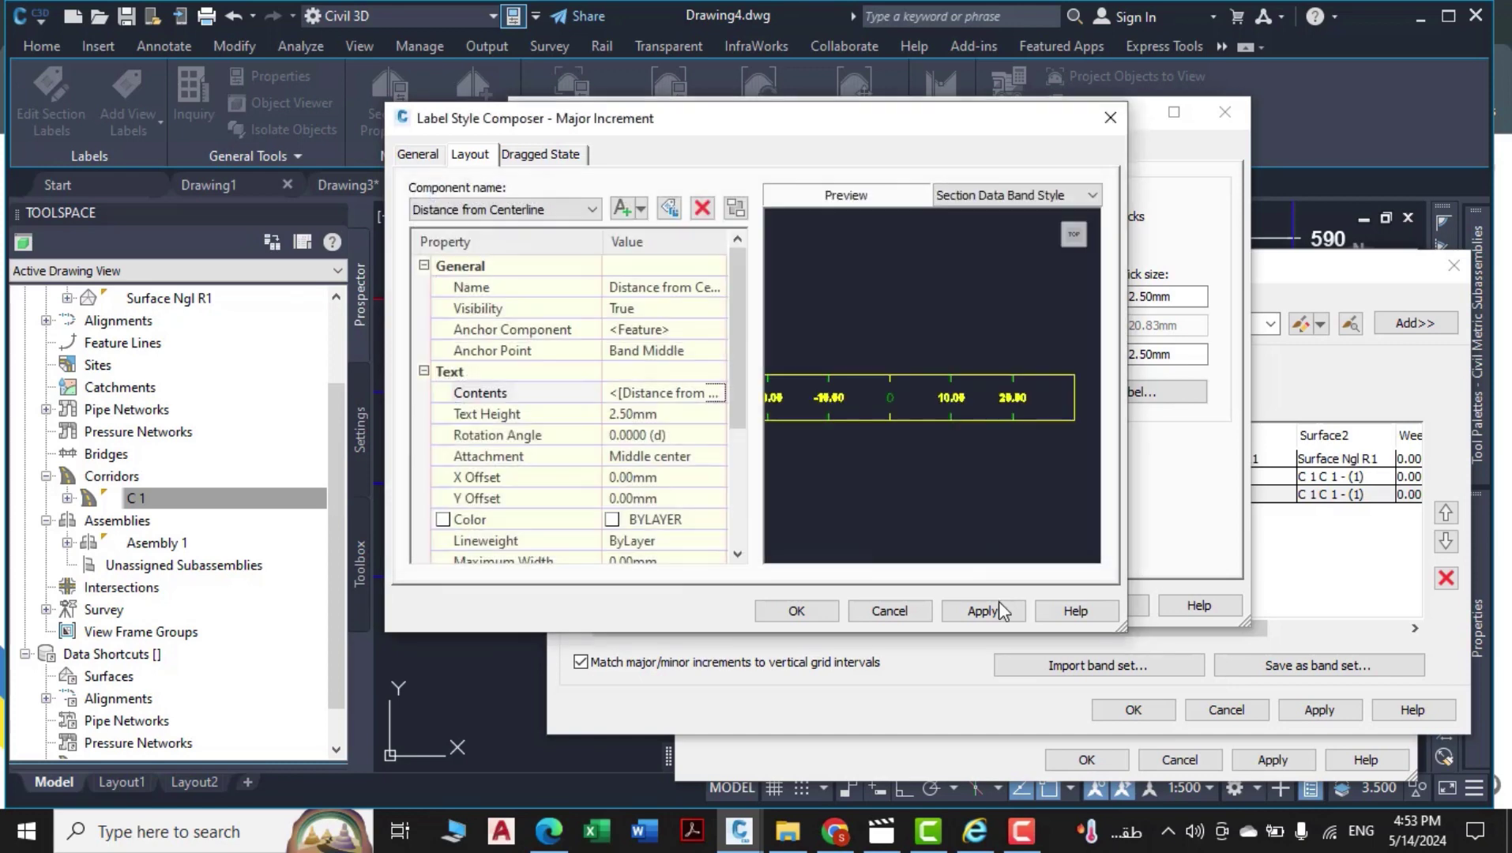
# Apply and accept the Major Increment label and the section view group properties.
pyautogui.click(977, 612)
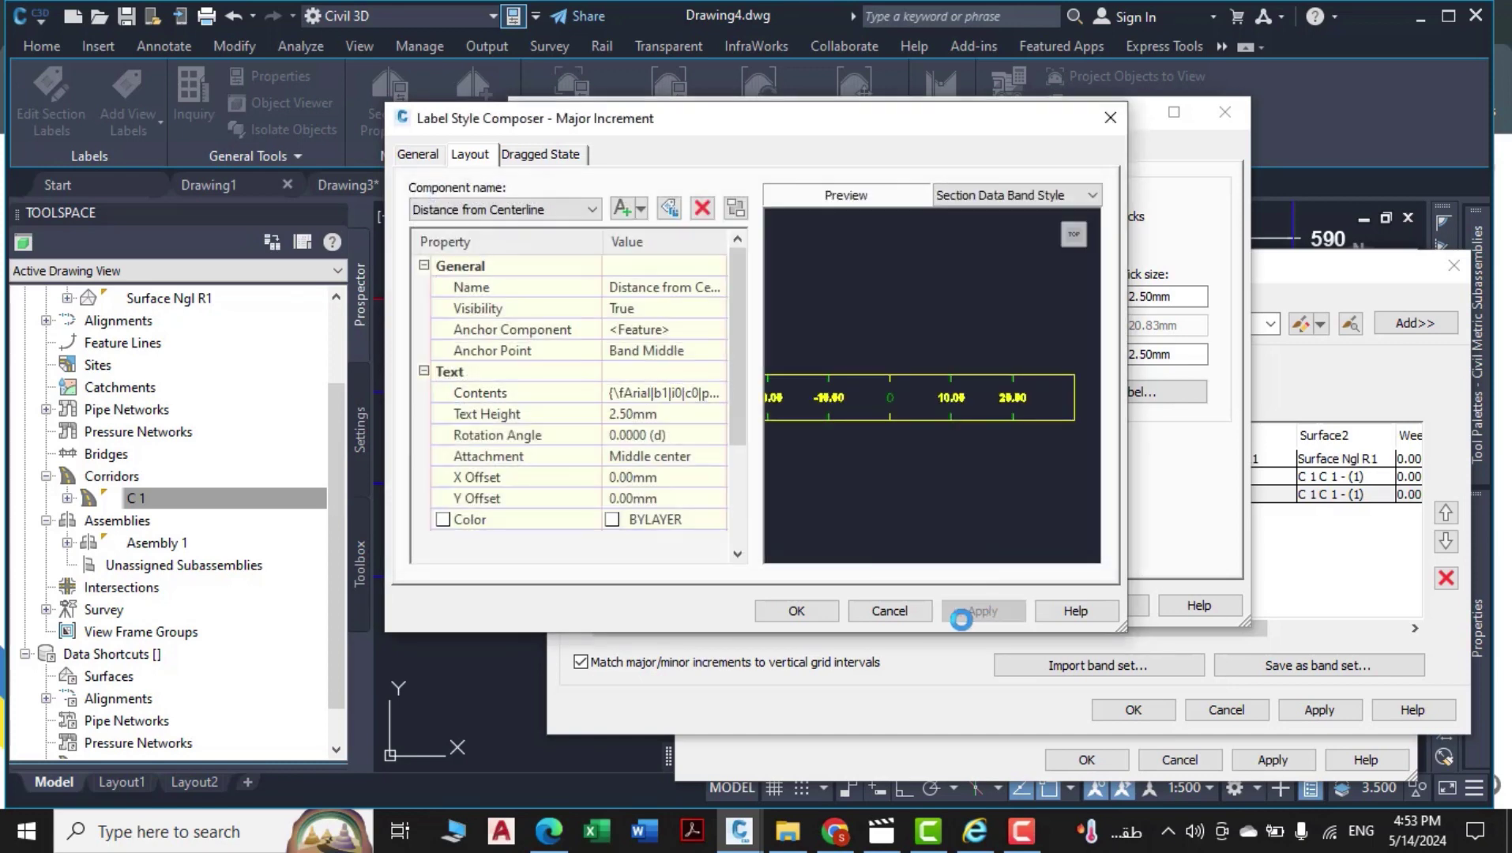
pyautogui.click(783, 611)
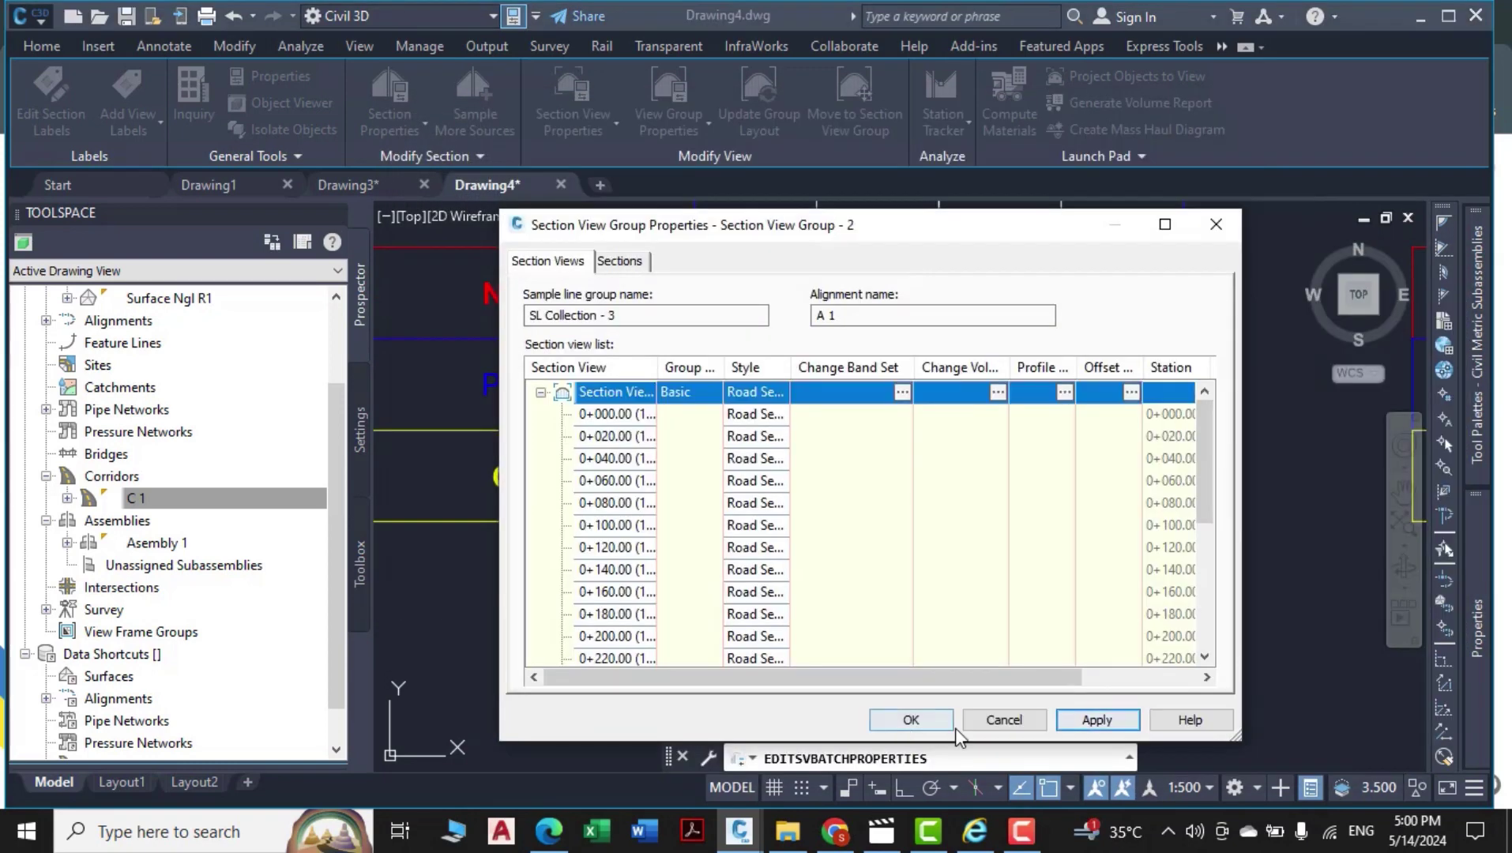
pyautogui.click(910, 719)
# Examine the NGL, PGL and OFFSET bands across the section views.
pyautogui.scroll(-5, 713, 606)
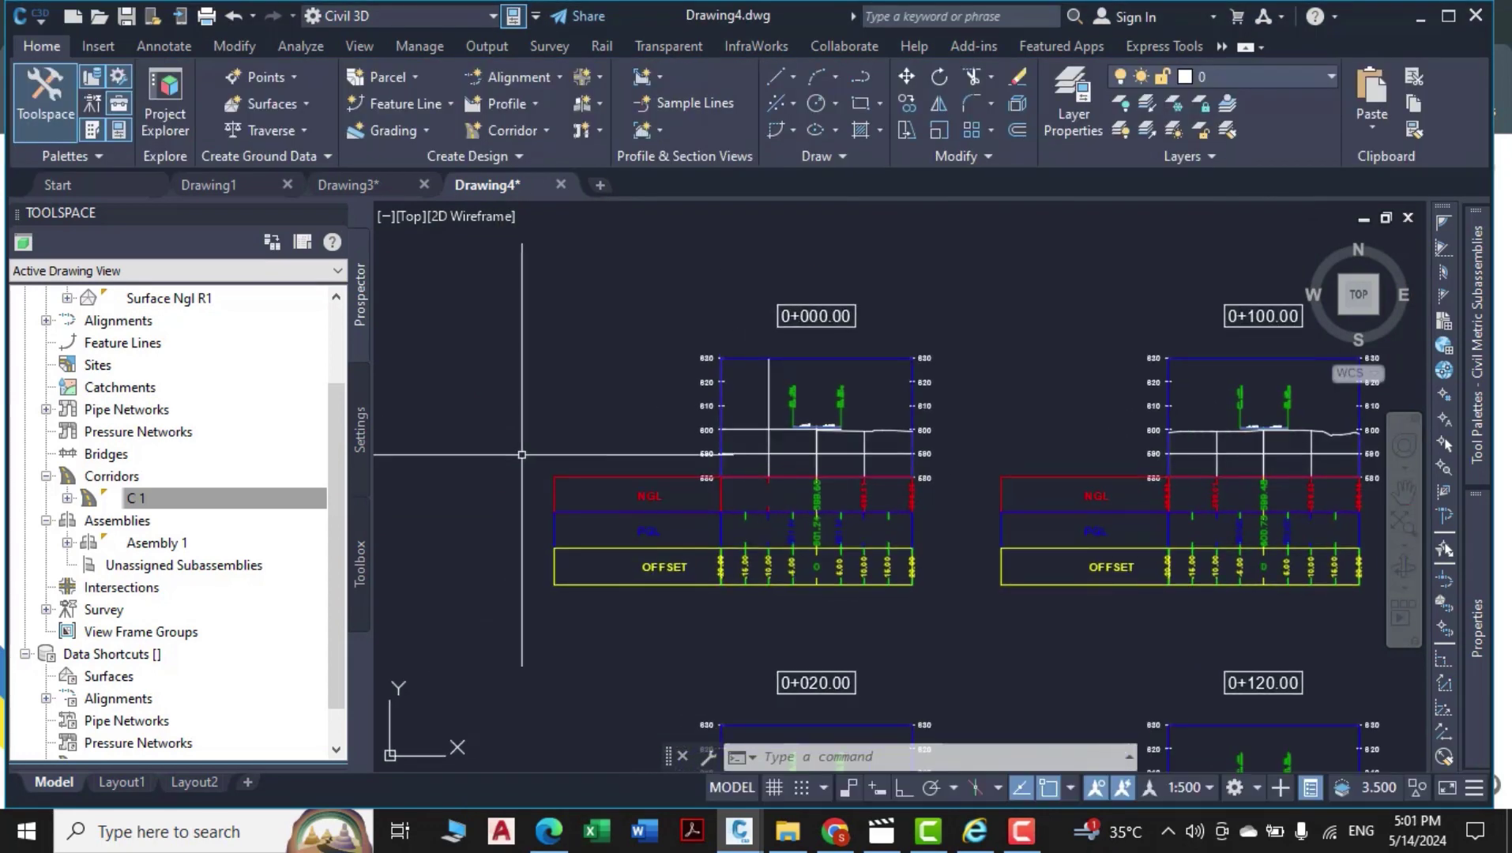
pyautogui.scroll(4, 712, 607)
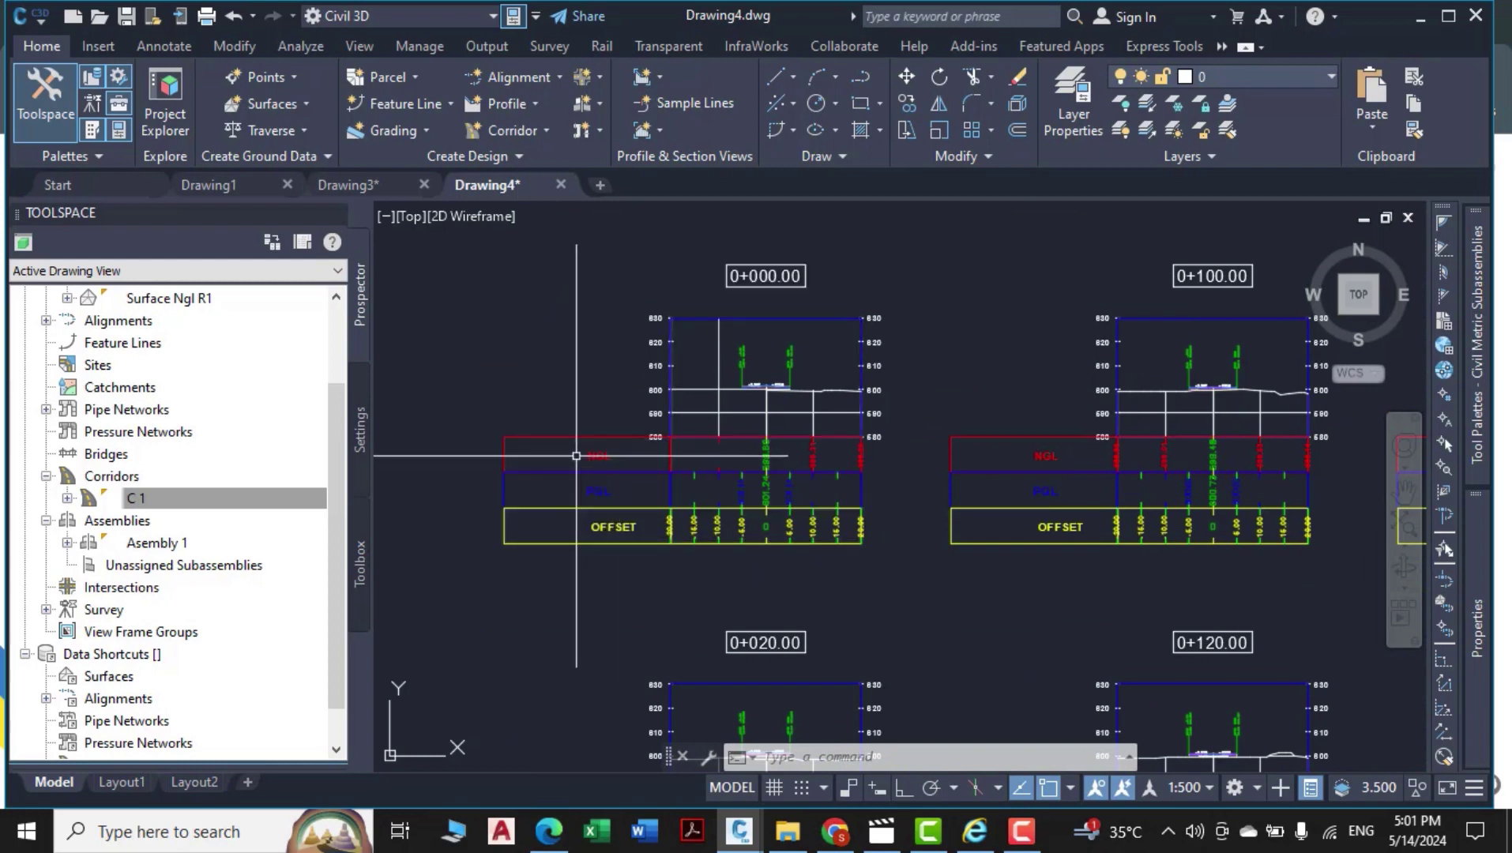
pyautogui.scroll(4, 793, 463)
pyautogui.moveTo(1064, 473); pyautogui.dragTo(1075, 335, button='middle')
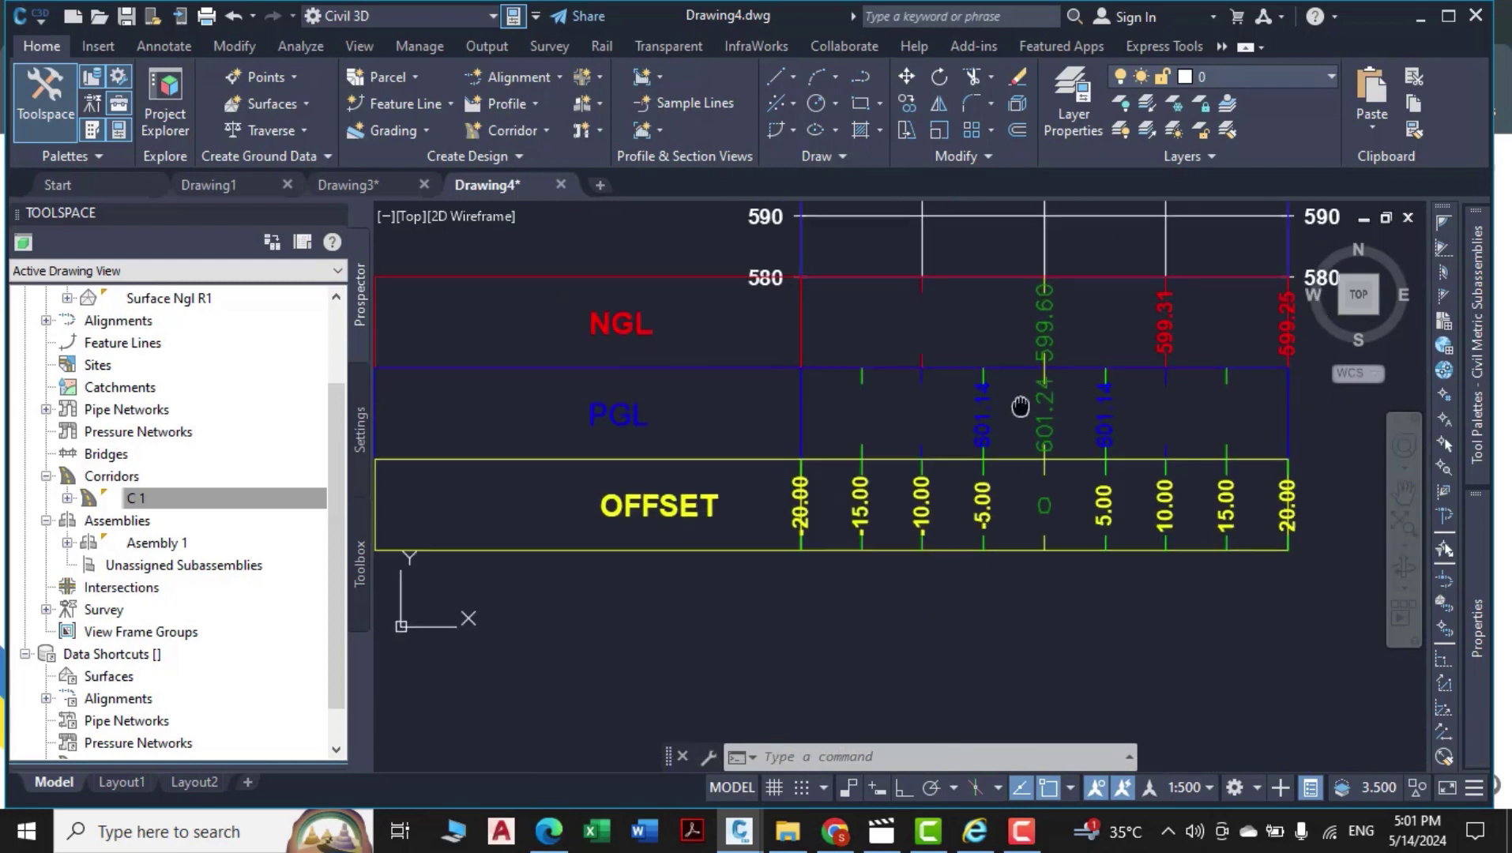
pyautogui.scroll(-2, 1034, 429)
pyautogui.moveTo(942, 493); pyautogui.dragTo(793, 431, button='middle')
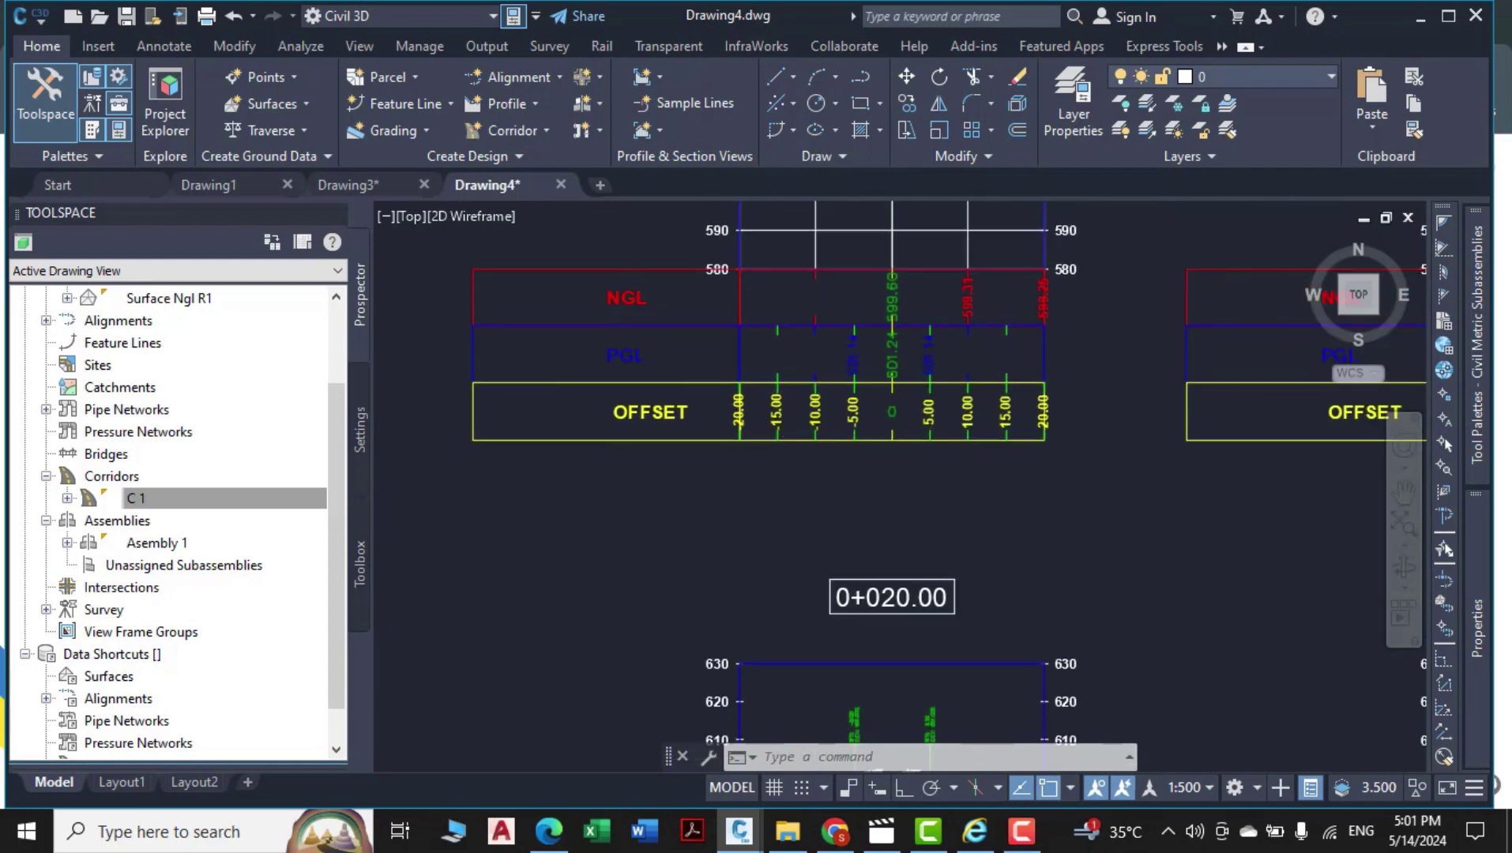
pyautogui.scroll(-5, 901, 436)
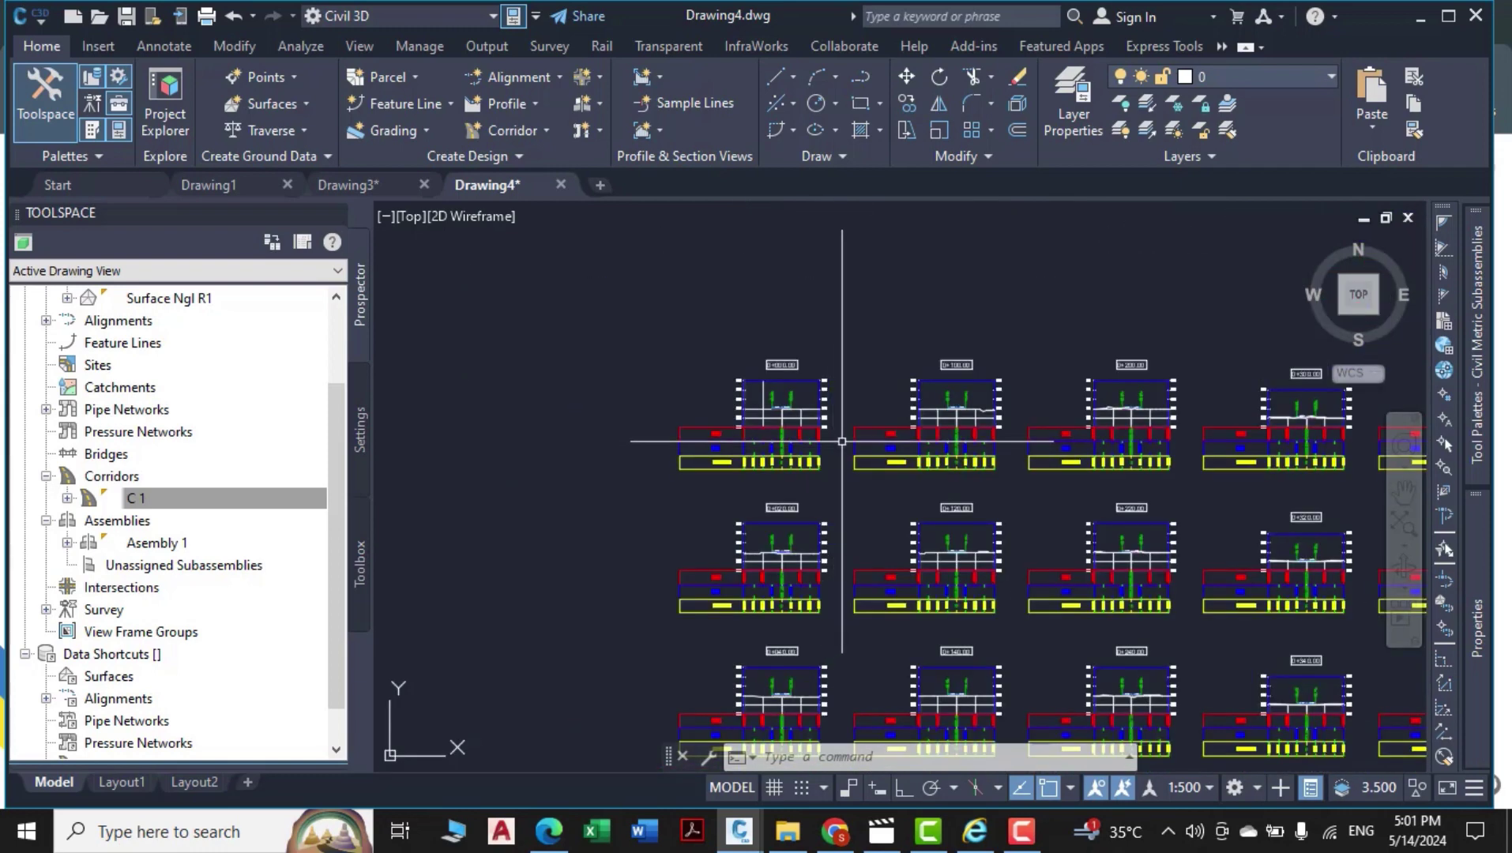
pyautogui.moveTo(842, 455); pyautogui.dragTo(774, 381, button='middle')
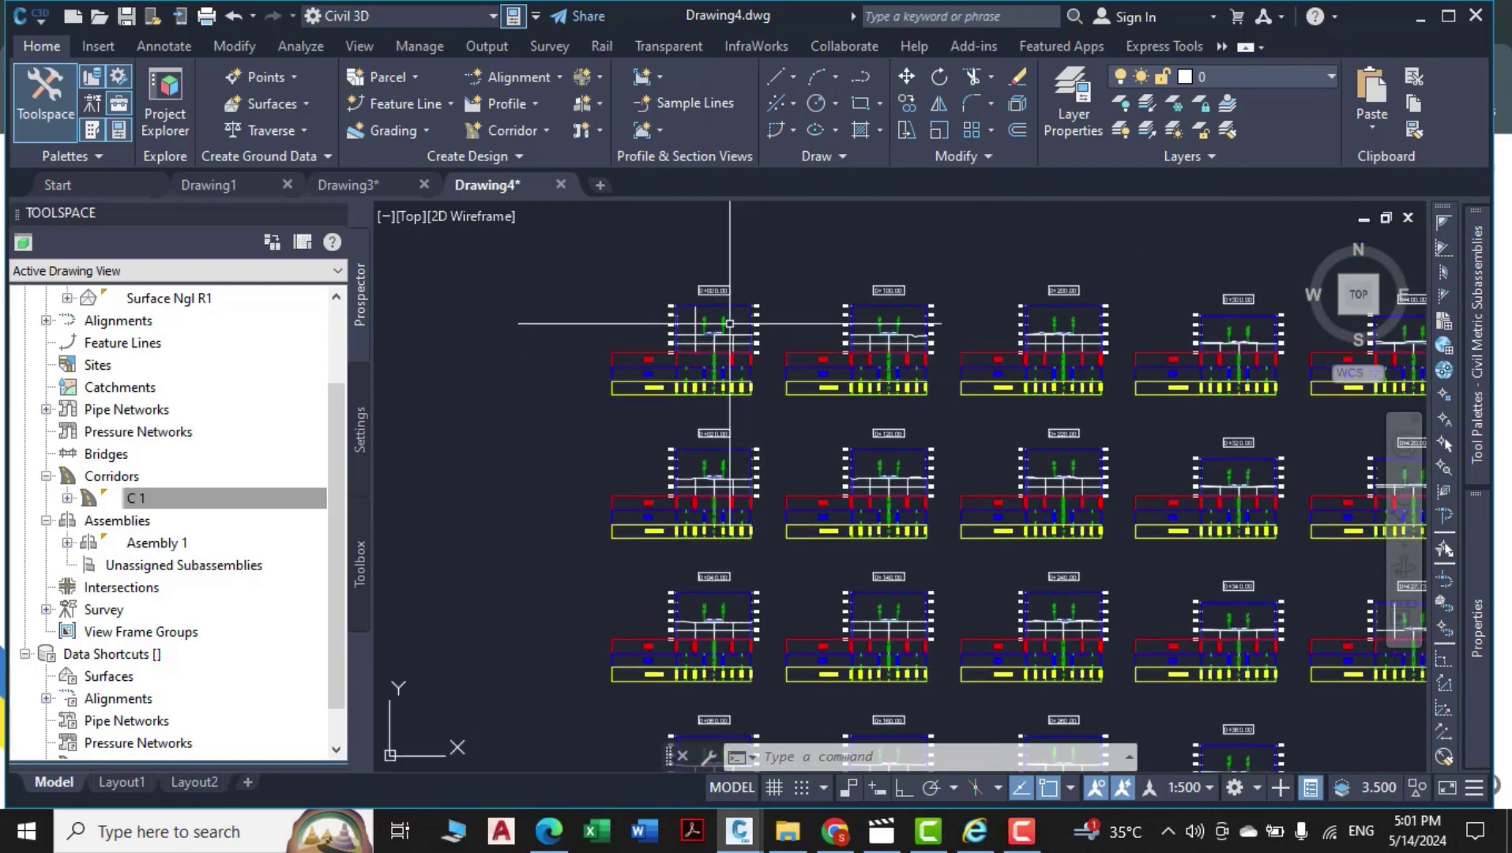
pyautogui.scroll(2, 715, 308)
pyautogui.scroll(2, 707, 312)
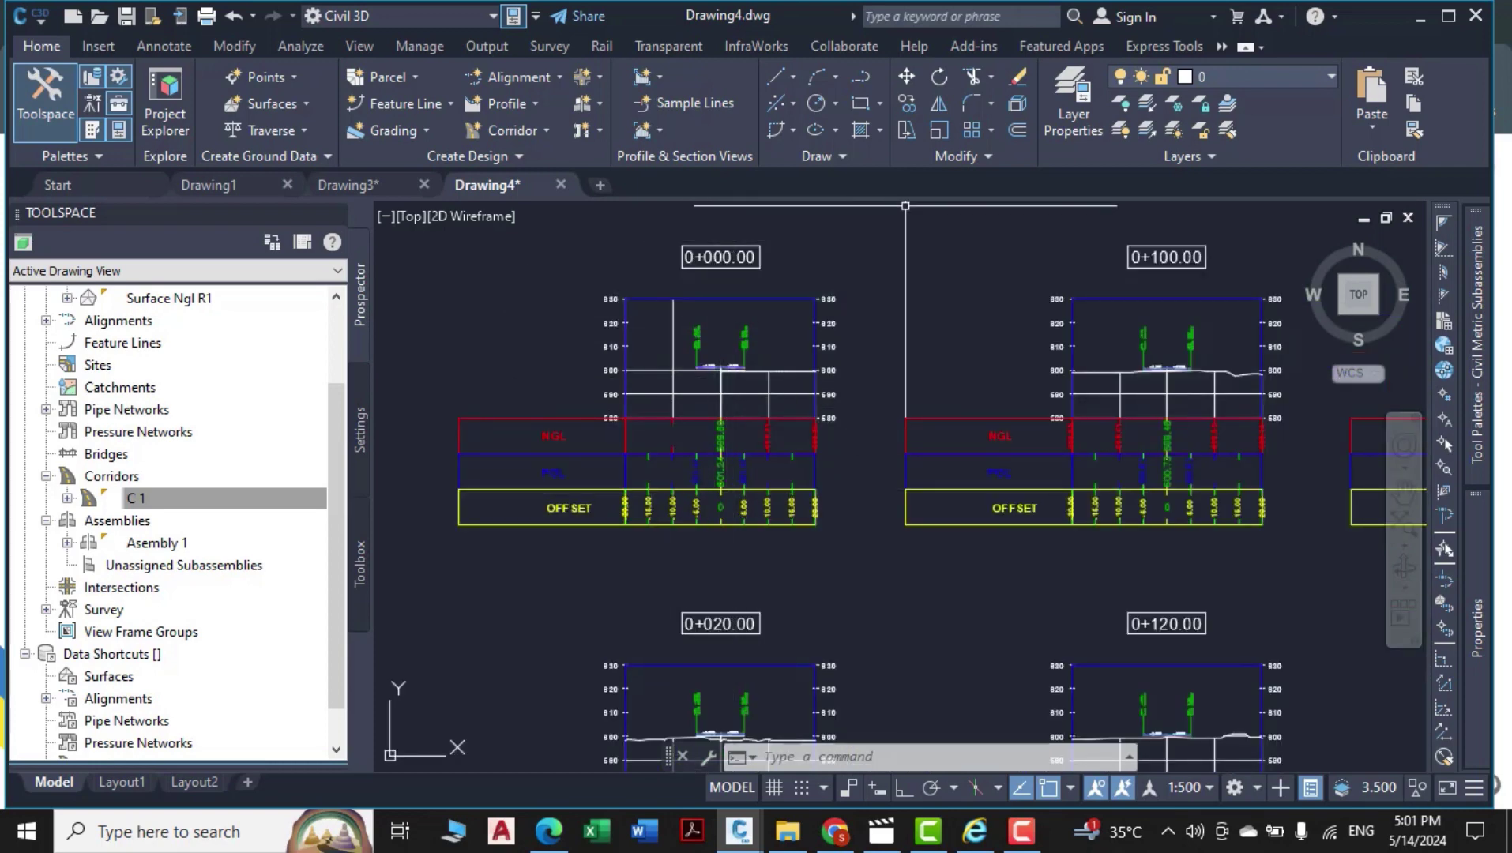
# Show the classic menu bar above the ribbon.
pyautogui.press('Escape')
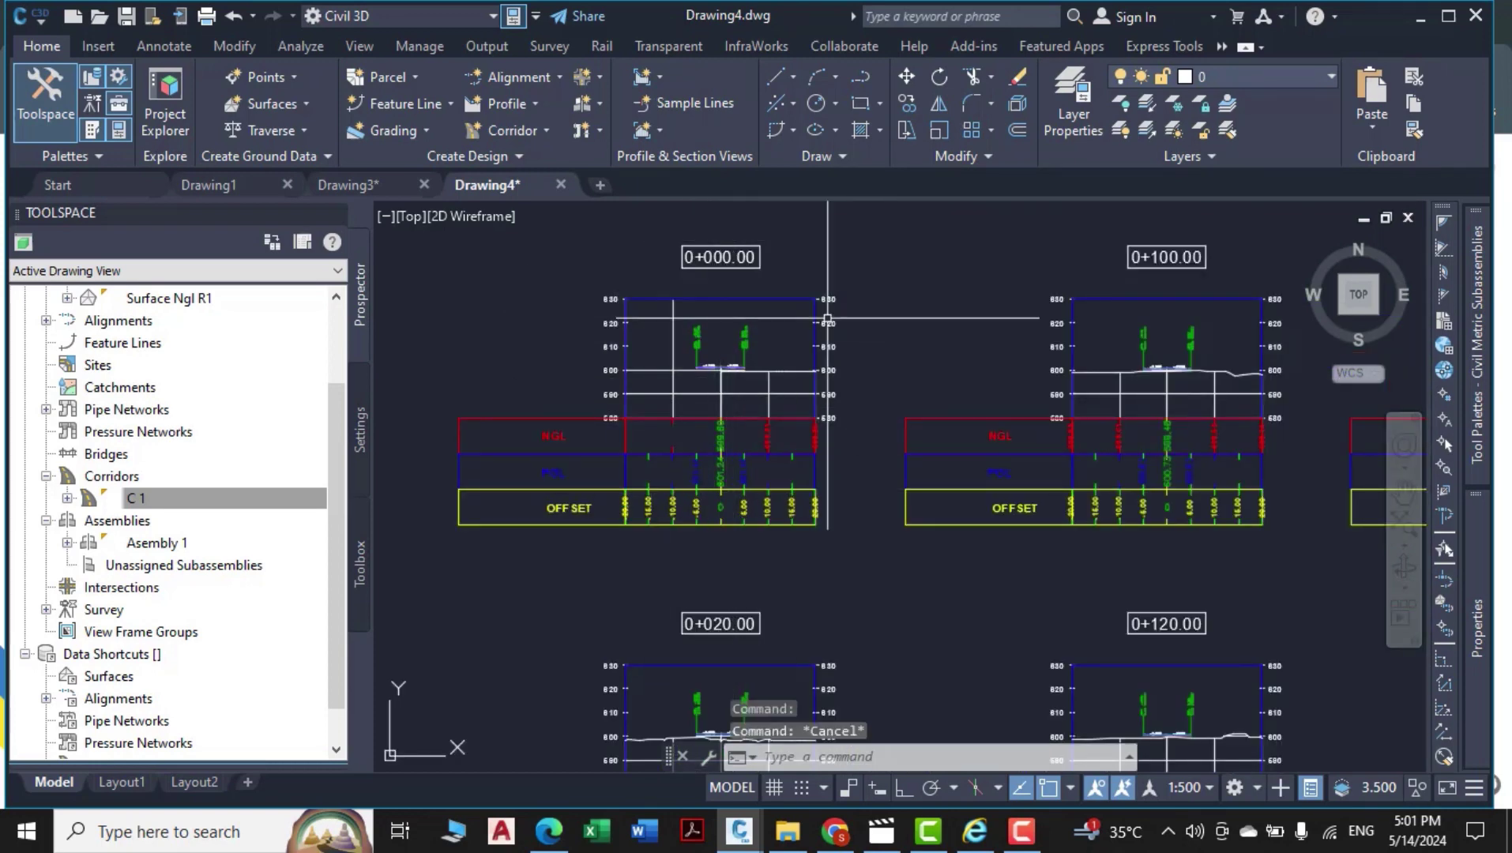
pyautogui.click(535, 15)
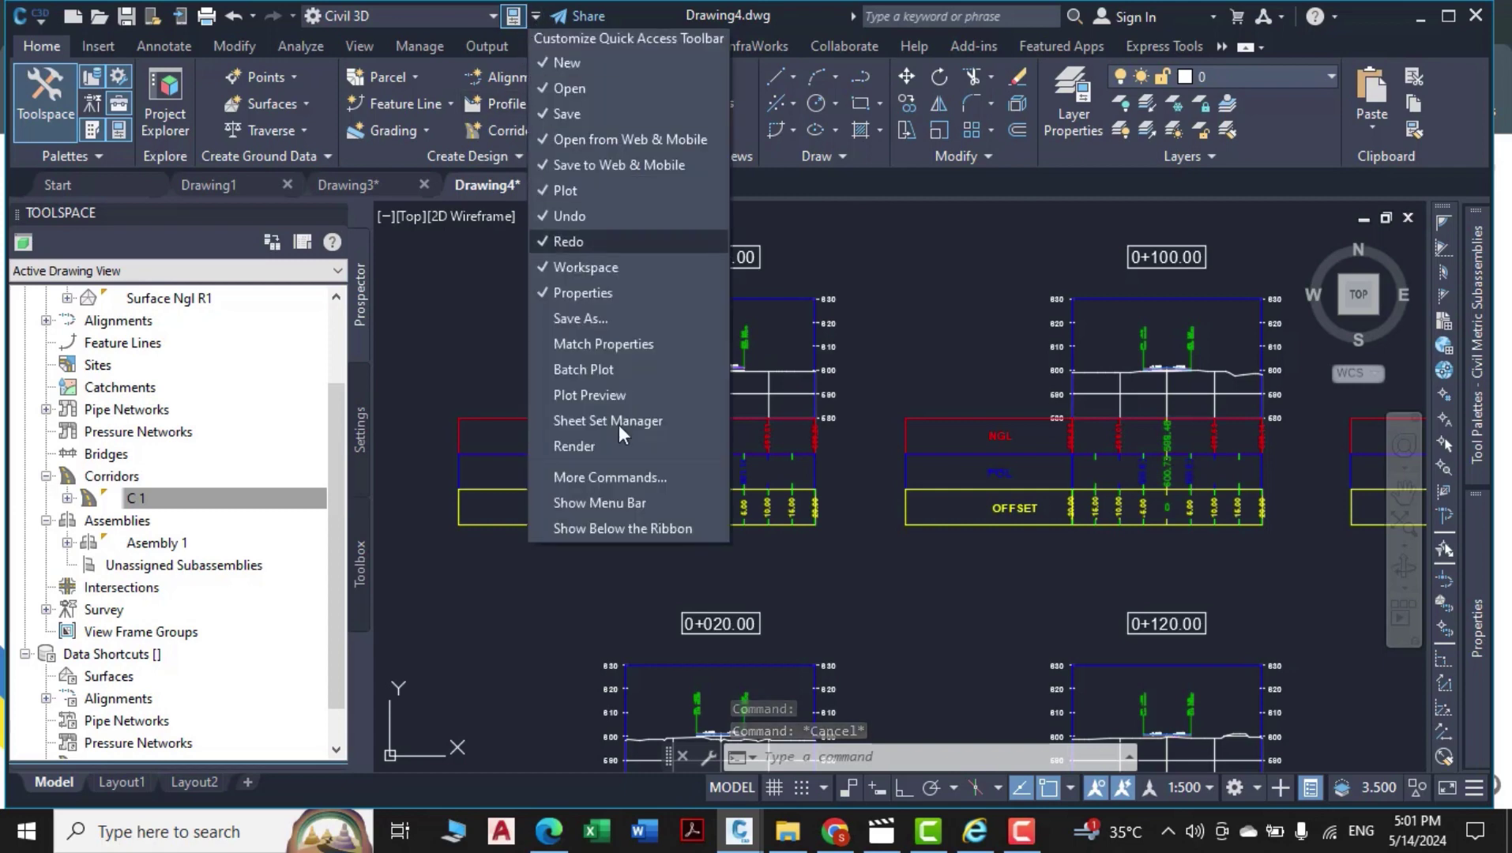
pyautogui.click(573, 500)
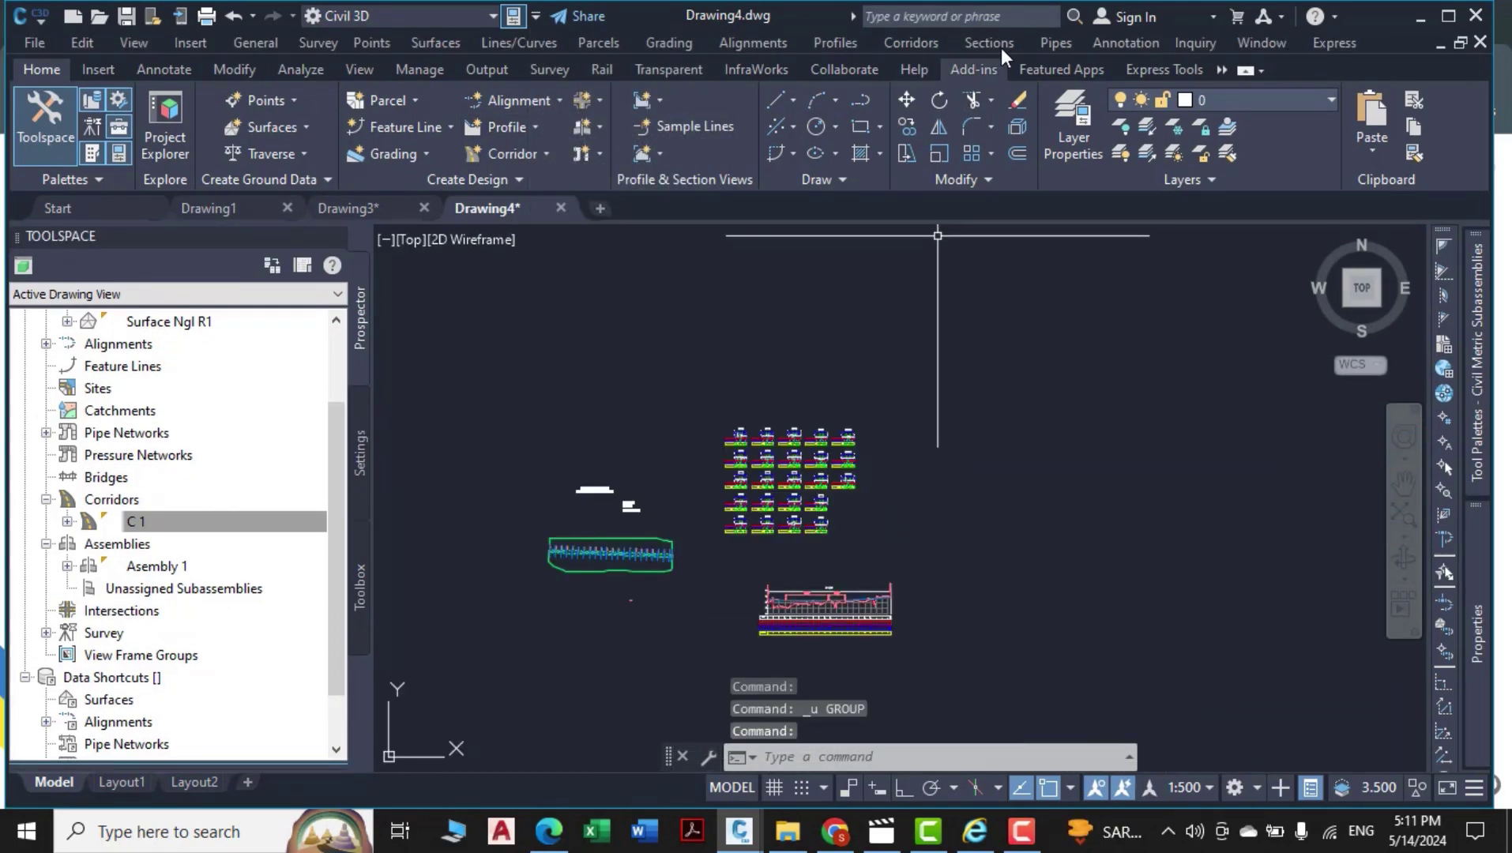
# Start Compute Materials for sample line group SL Collection - 3 and choose Earthworks as the quantity takeoff criteria.
pyautogui.click(989, 43)
pyautogui.click(1083, 213)
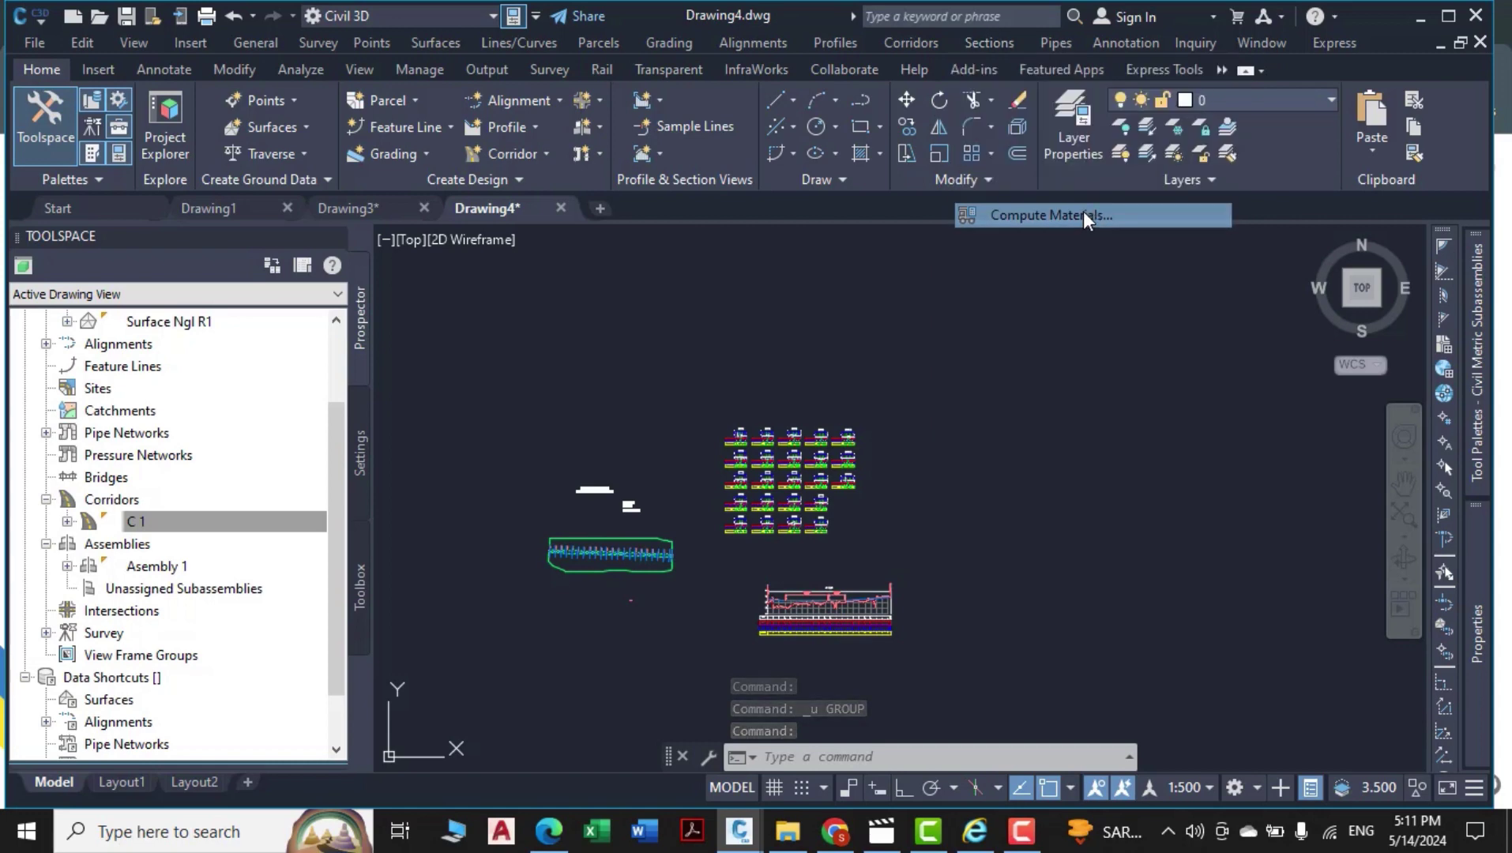
pyautogui.click(624, 471)
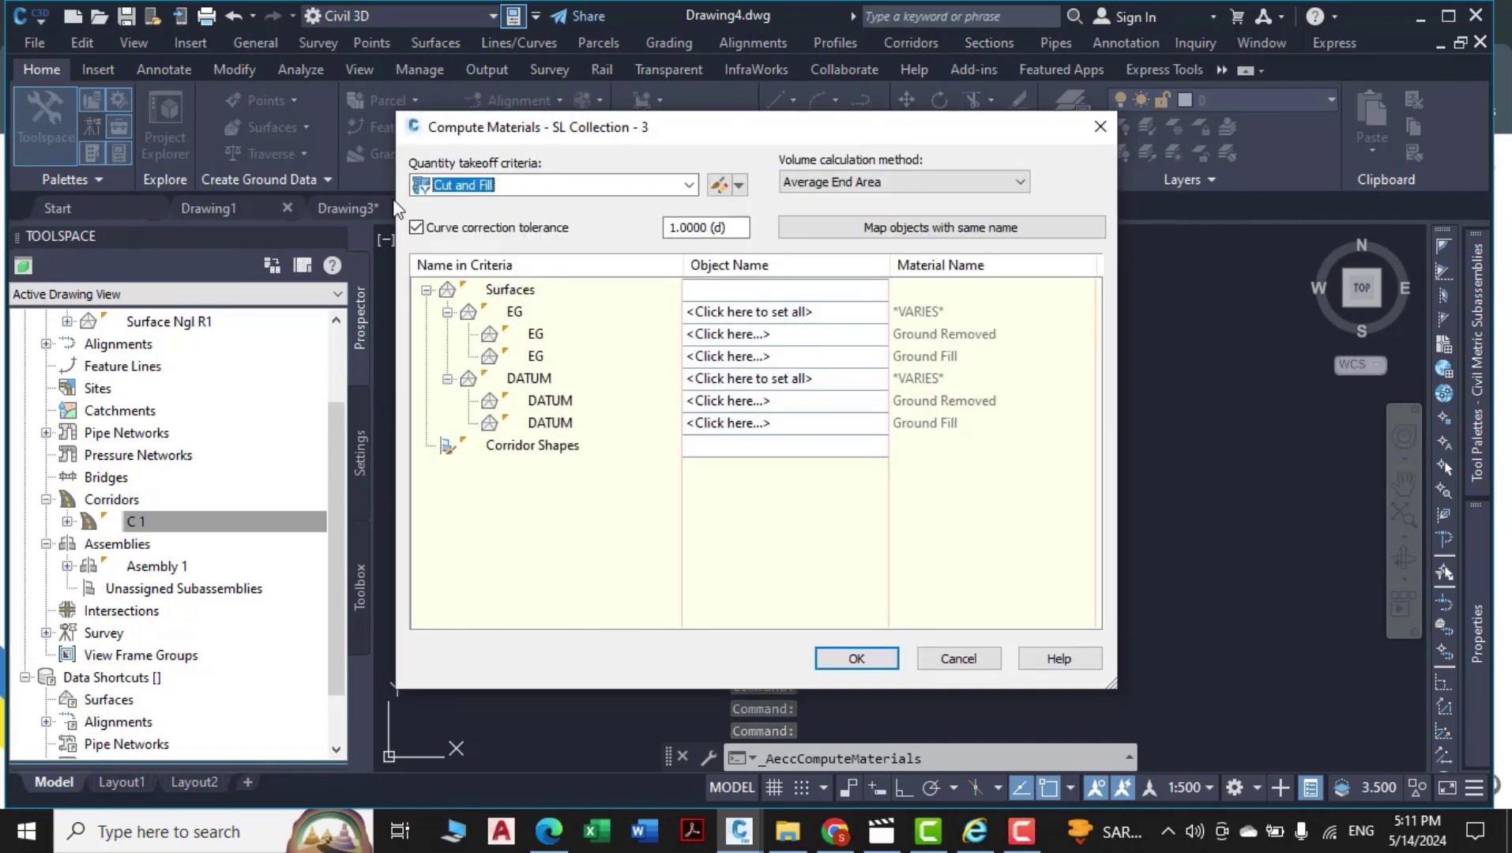
pyautogui.click(504, 184)
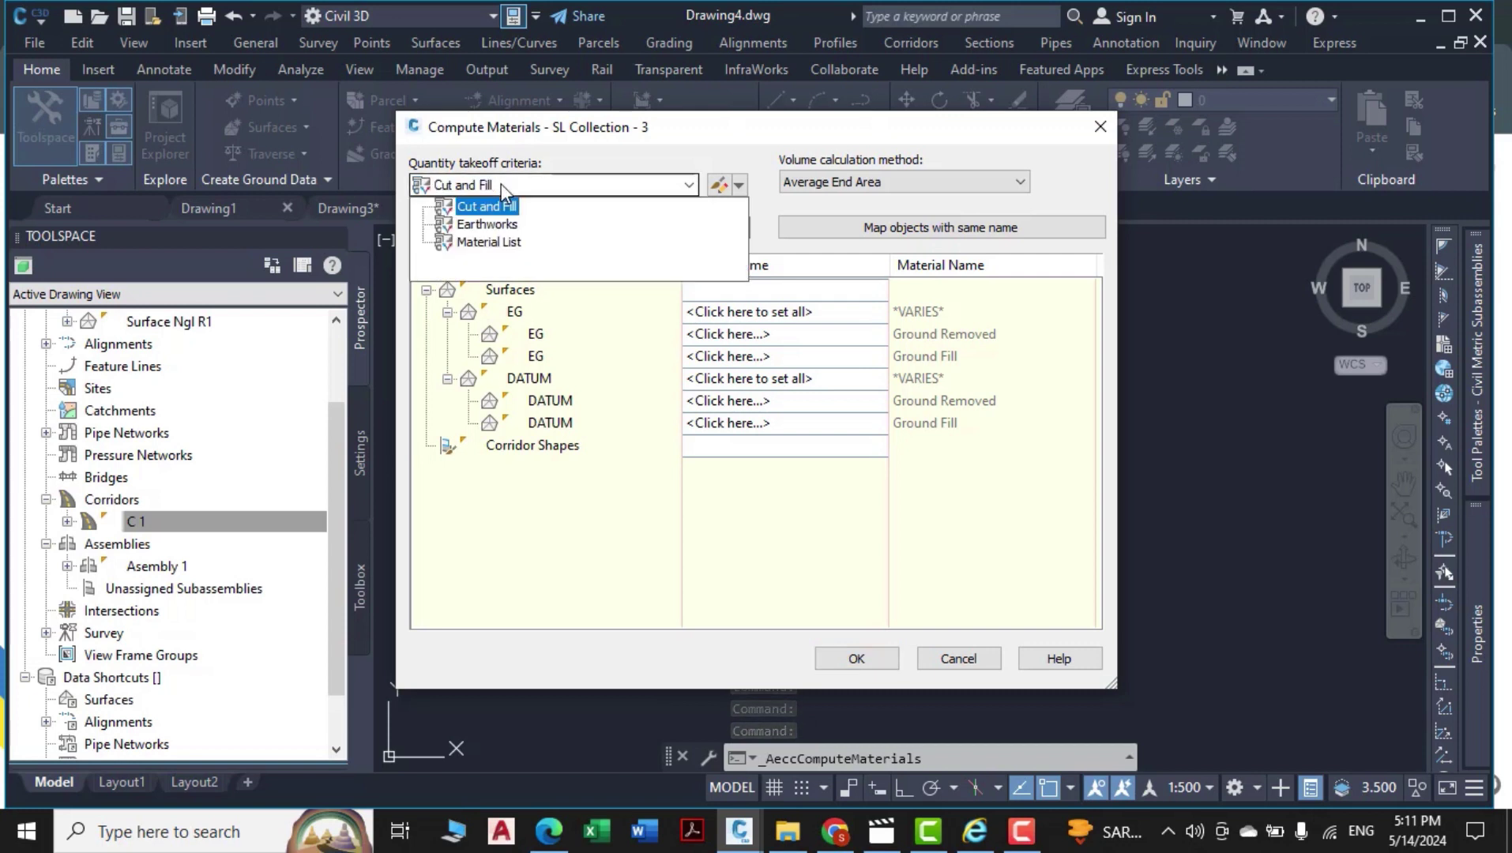
pyautogui.click(499, 224)
# Map Existing Ground to Surface Ngl R1 and Datum to C 1 C 1 - (1), and compute the materials.
pyautogui.click(551, 316)
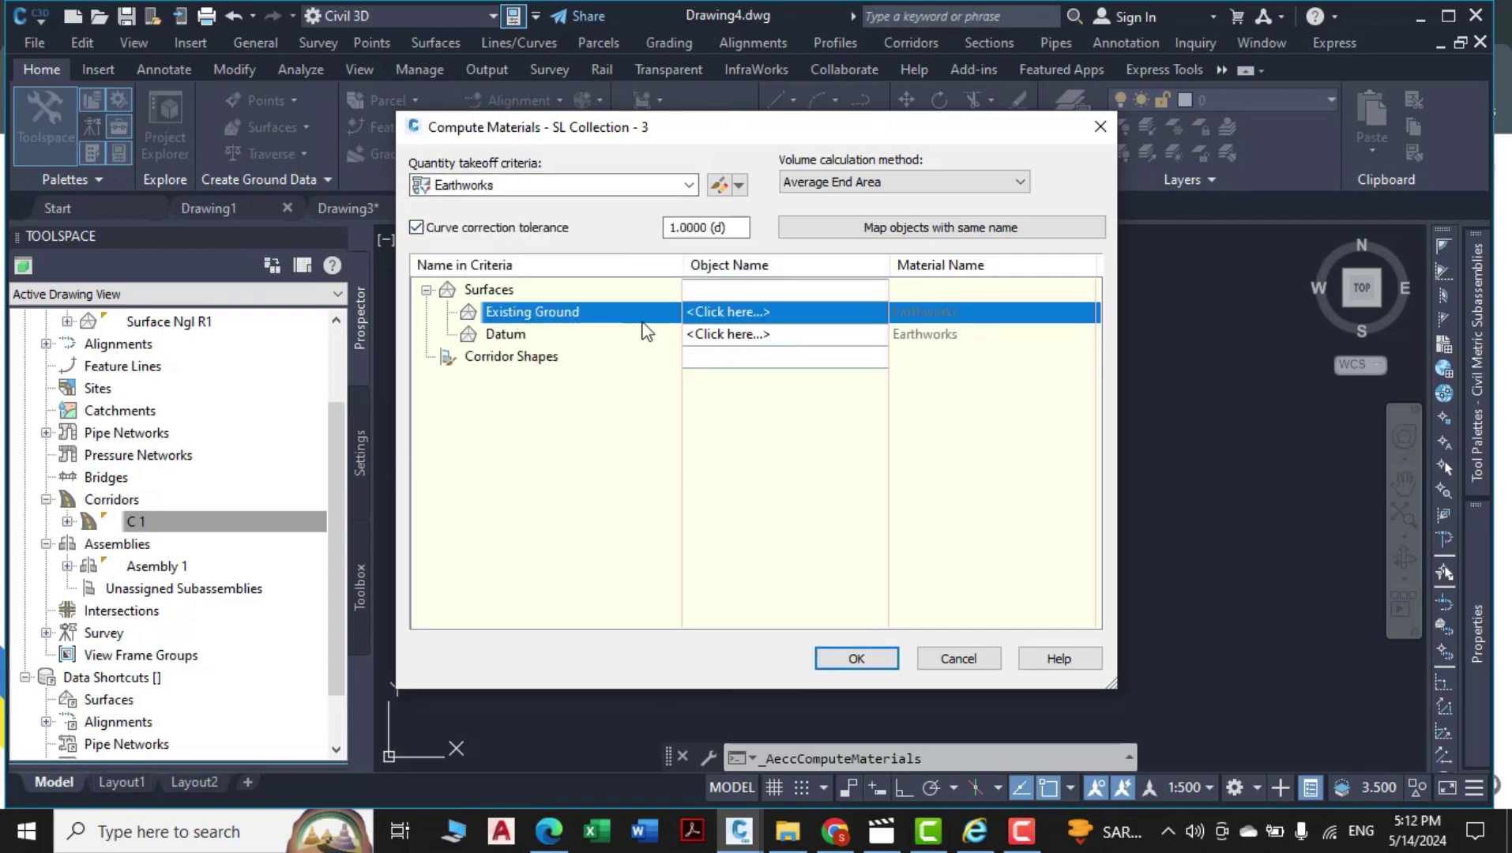
pyautogui.click(718, 310)
pyautogui.click(740, 332)
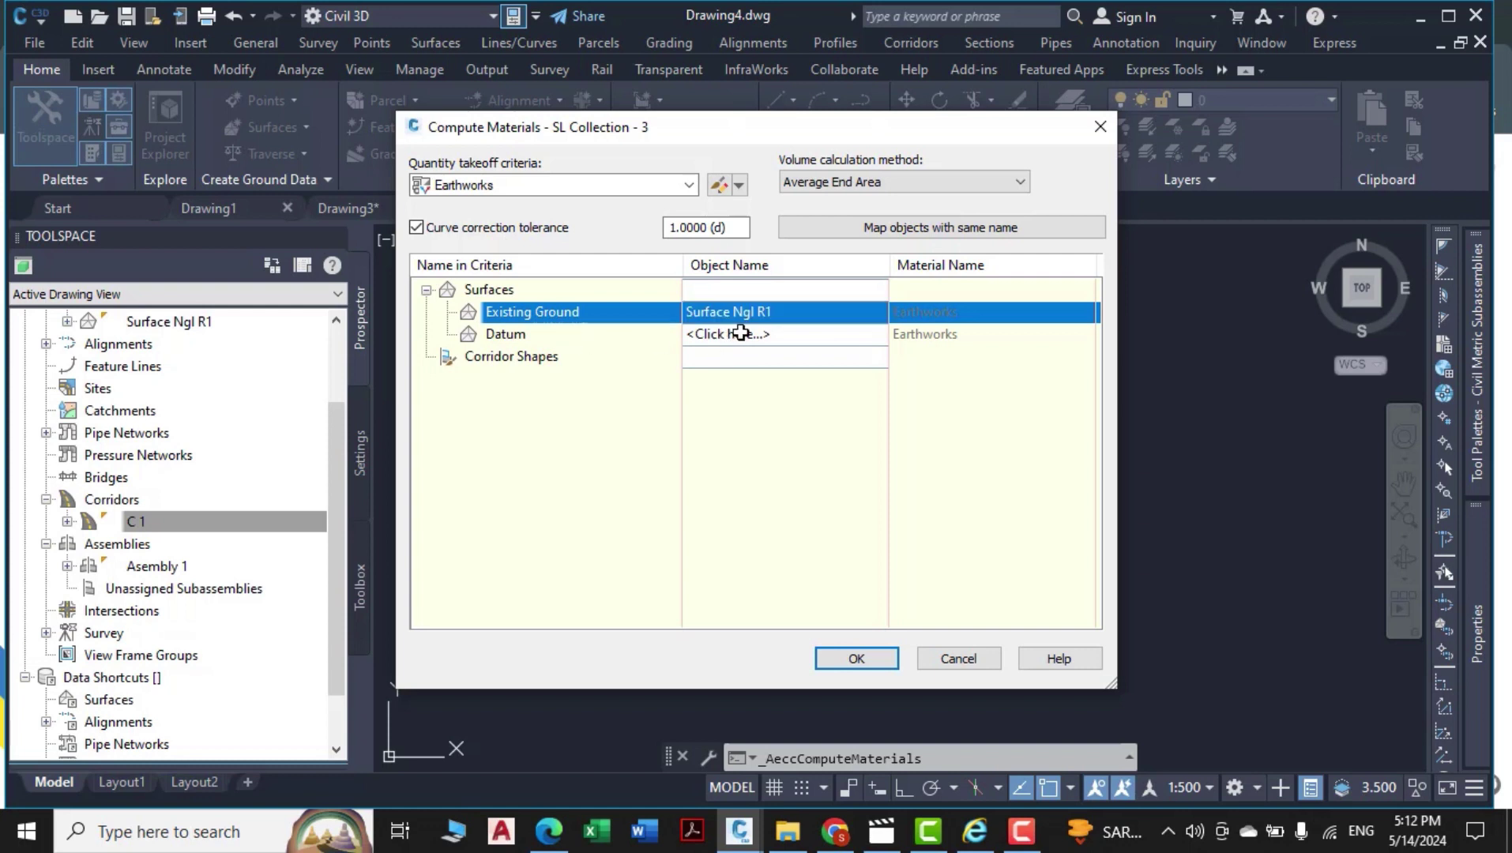
pyautogui.click(738, 334)
pyautogui.click(731, 377)
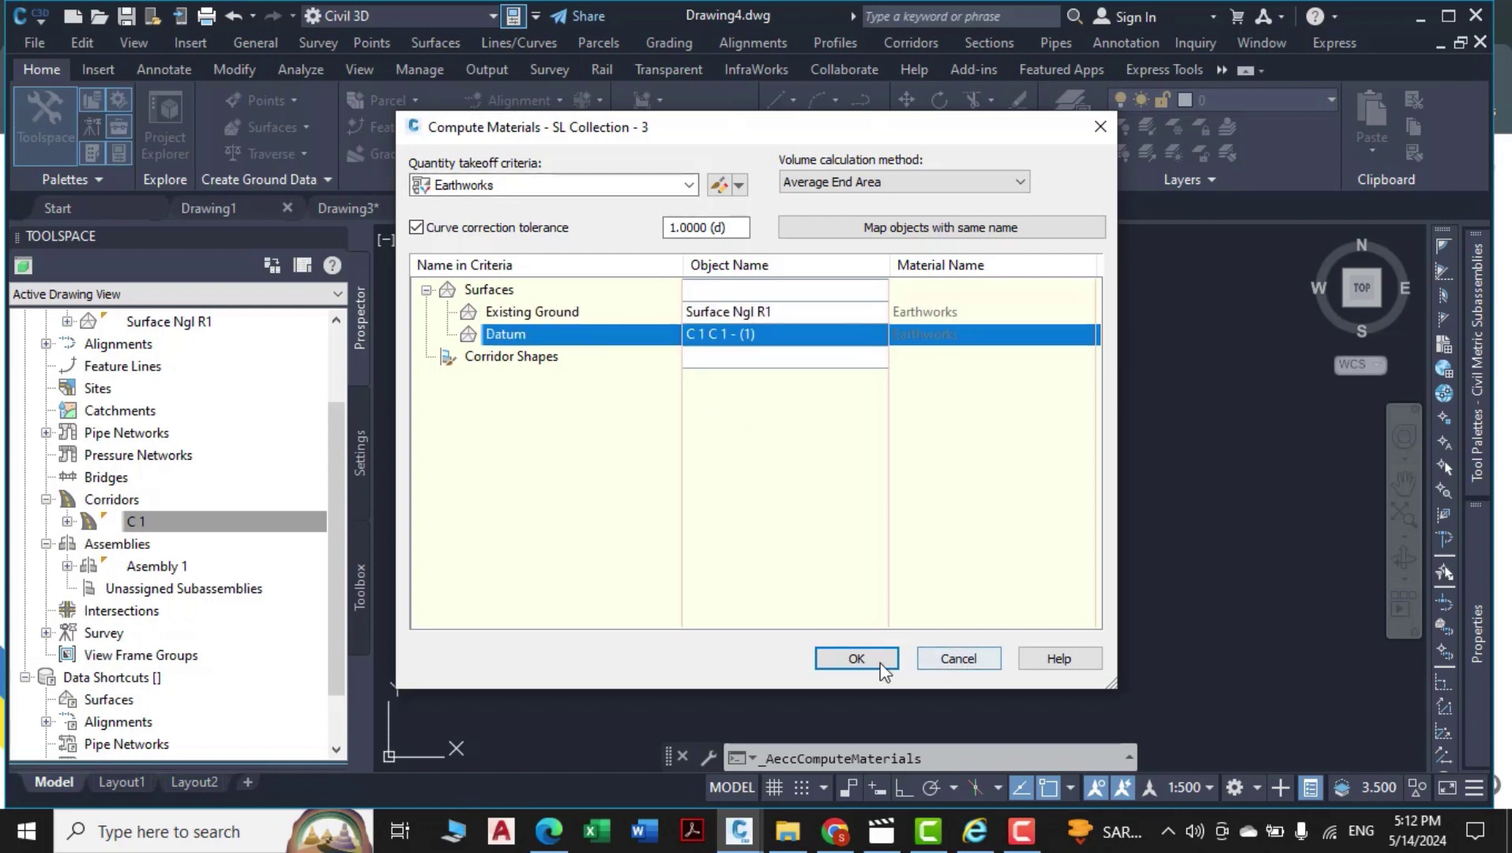
pyautogui.click(853, 660)
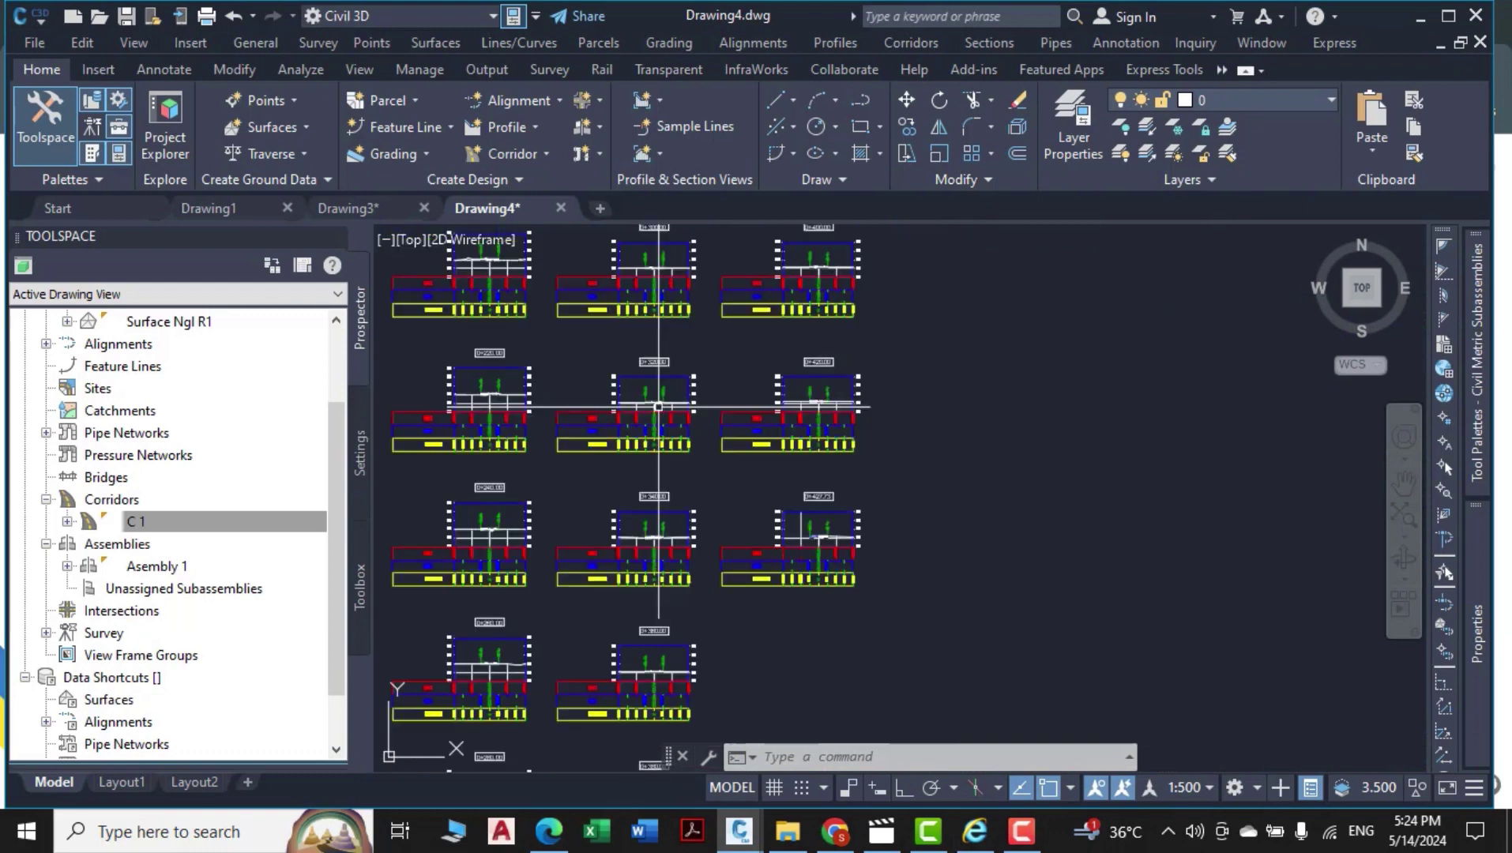
# Add a total volume table for SL Collection - 3 with the Cut and Fill style and static reactivity, placing it beside the section views.
pyautogui.moveTo(733, 548); pyautogui.dragTo(772, 588, button='middle')
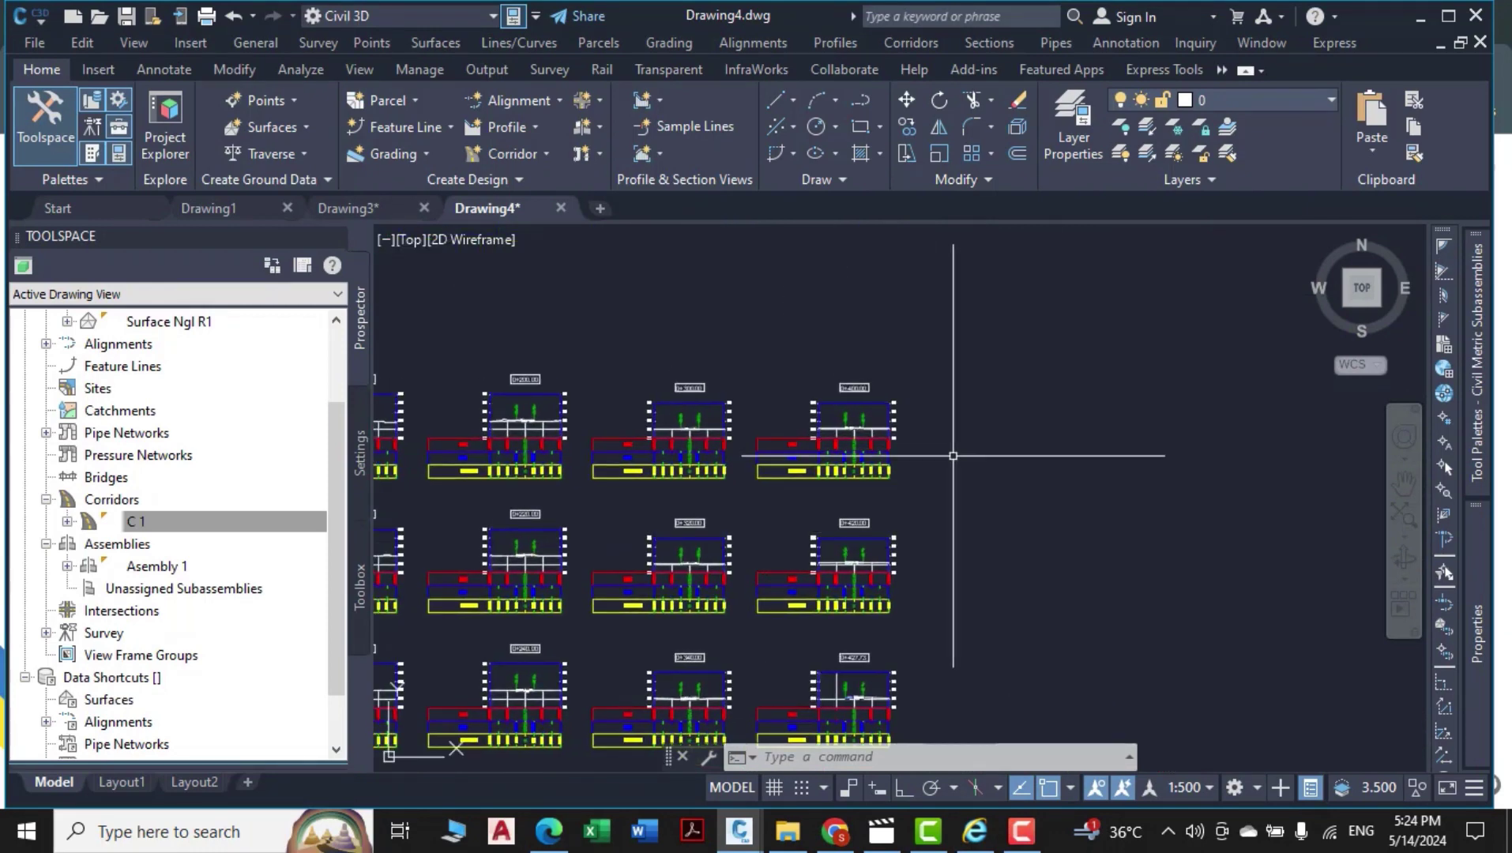
pyautogui.click(1006, 48)
pyautogui.moveTo(1095, 292)
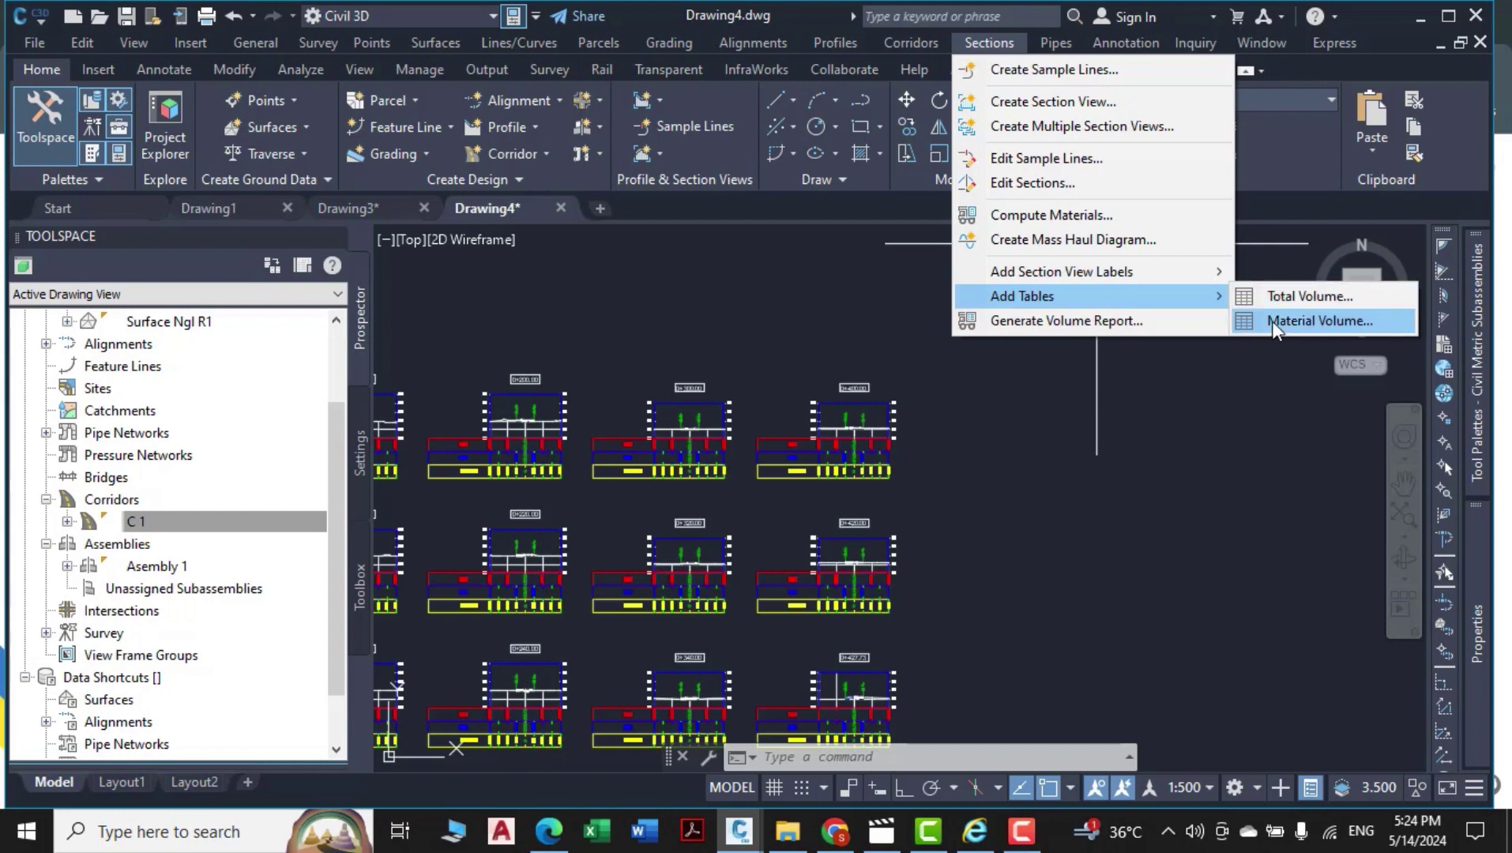
pyautogui.click(1295, 295)
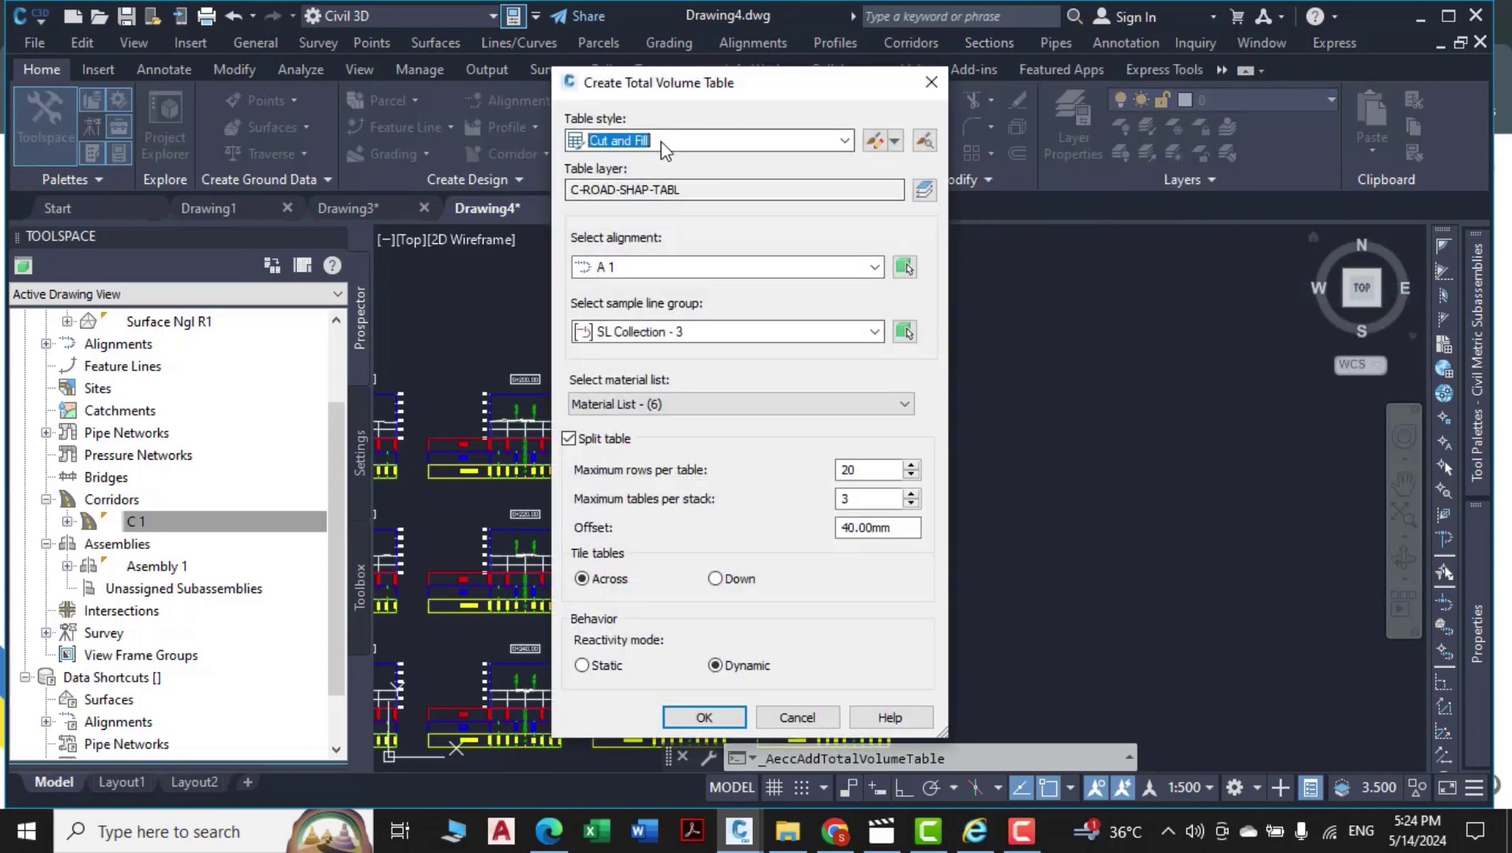
pyautogui.click(662, 143)
pyautogui.click(662, 156)
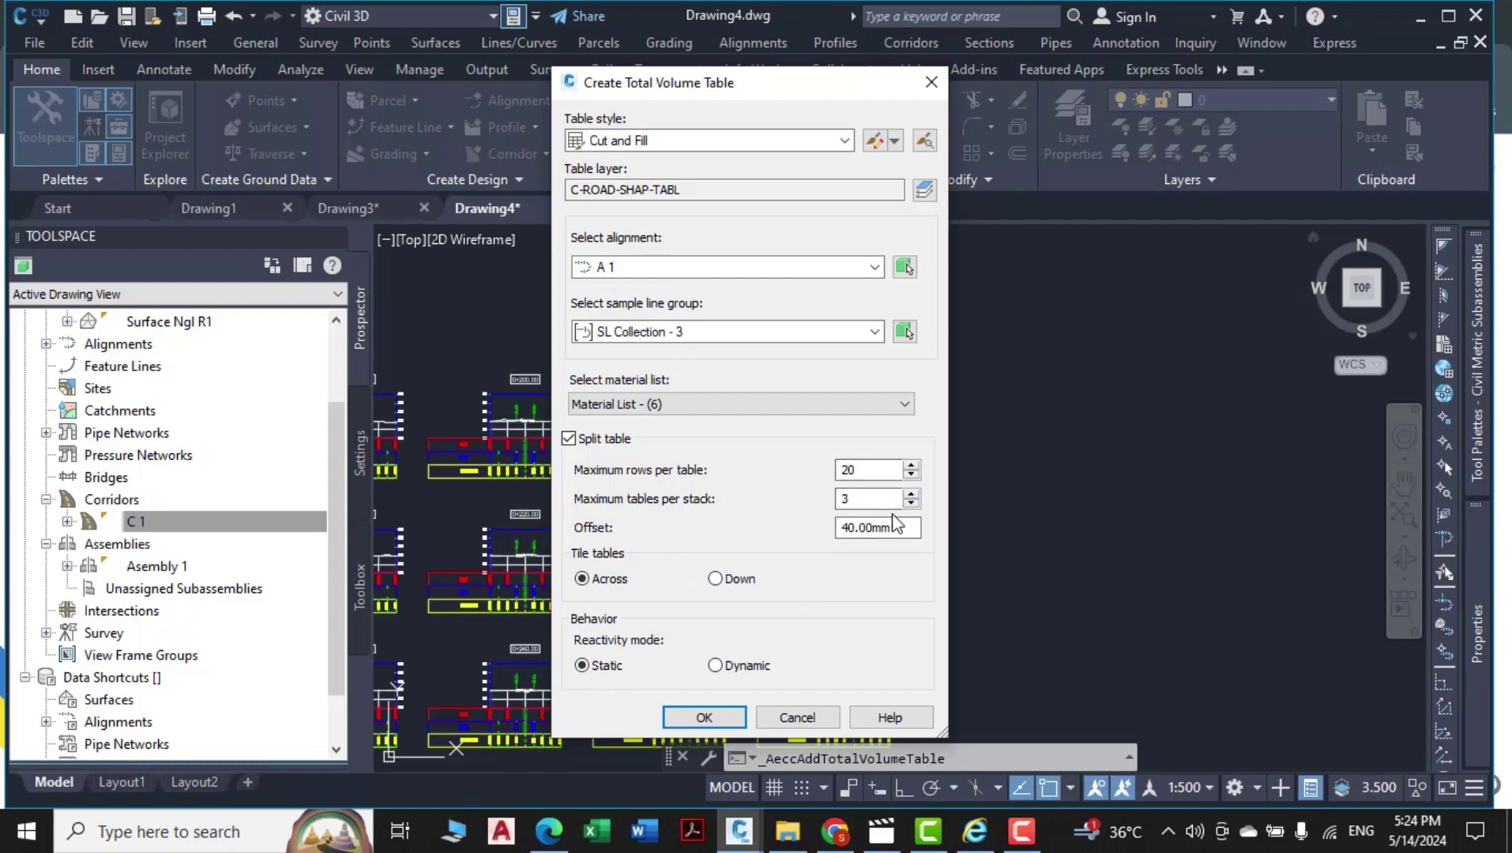
pyautogui.write('2')
pyautogui.click(704, 717)
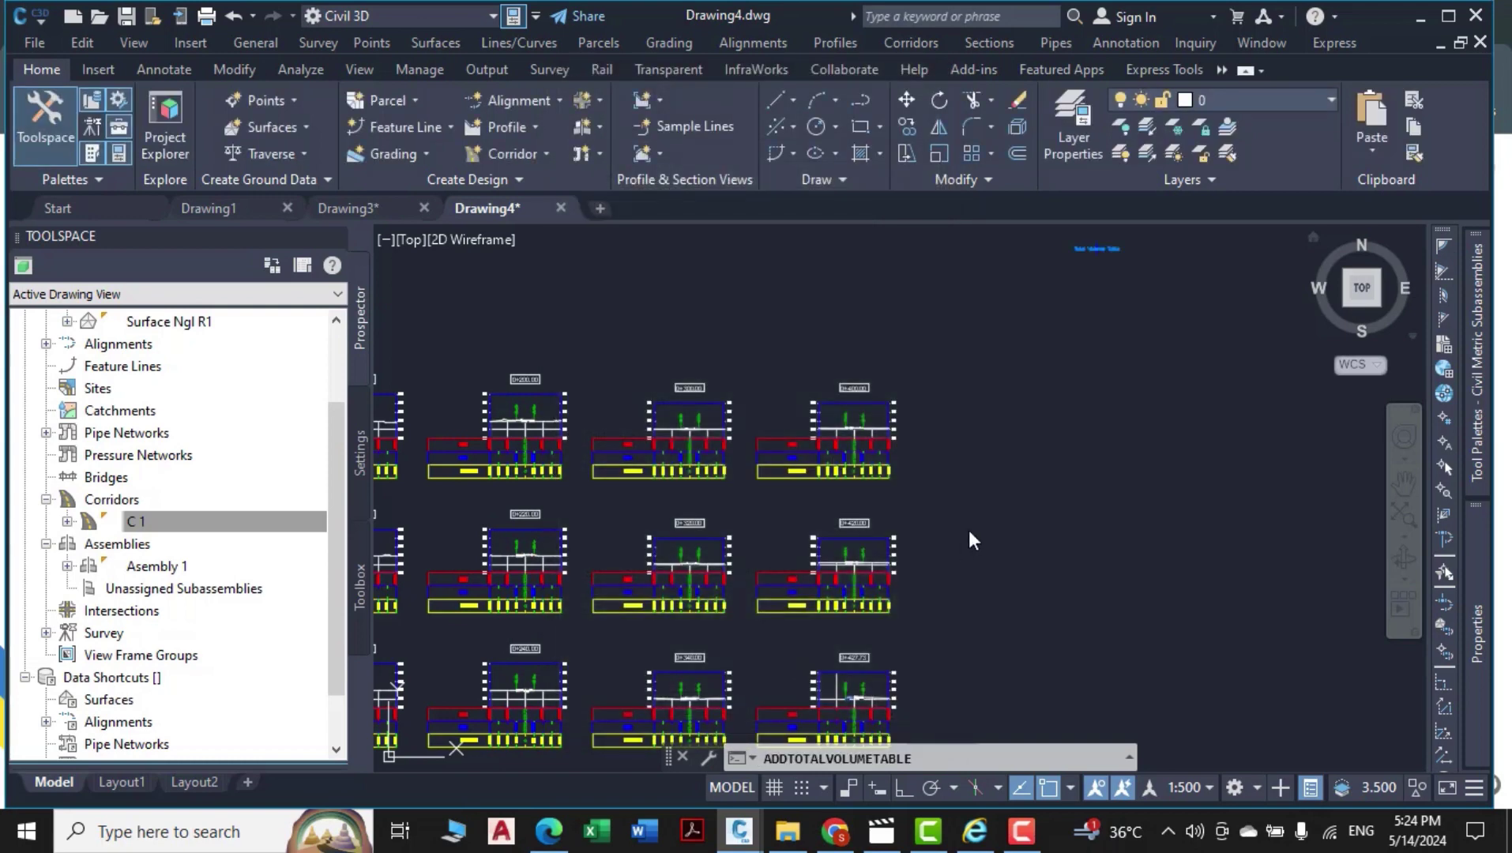
pyautogui.scroll(-3, 1022, 489)
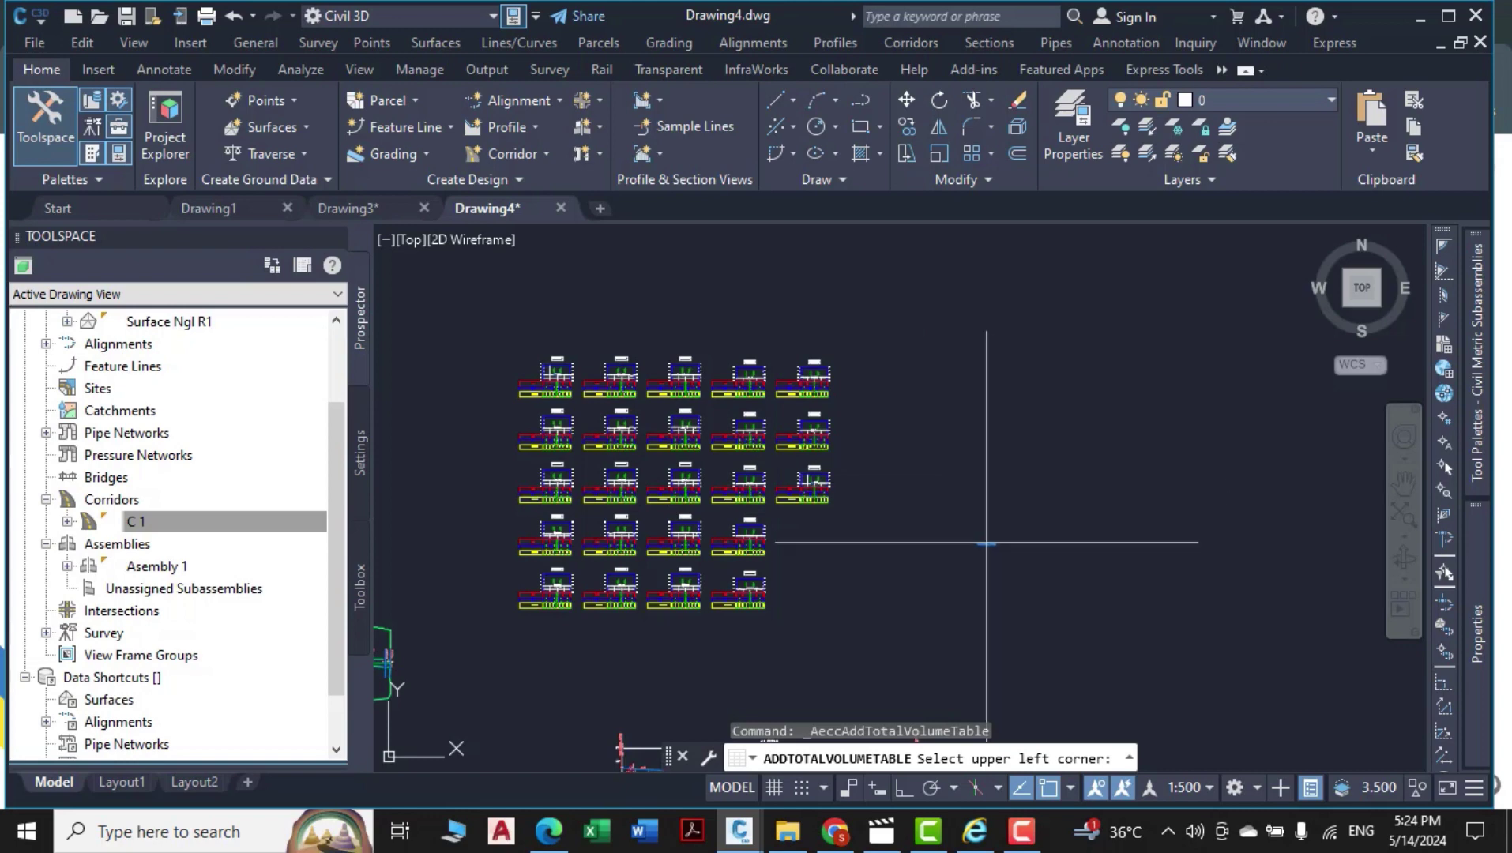
pyautogui.click(970, 494)
# Examine the fill and cut areas, volumes and cumulative volumes by station in both parts of the total volume table.
pyautogui.scroll(10, 970, 495)
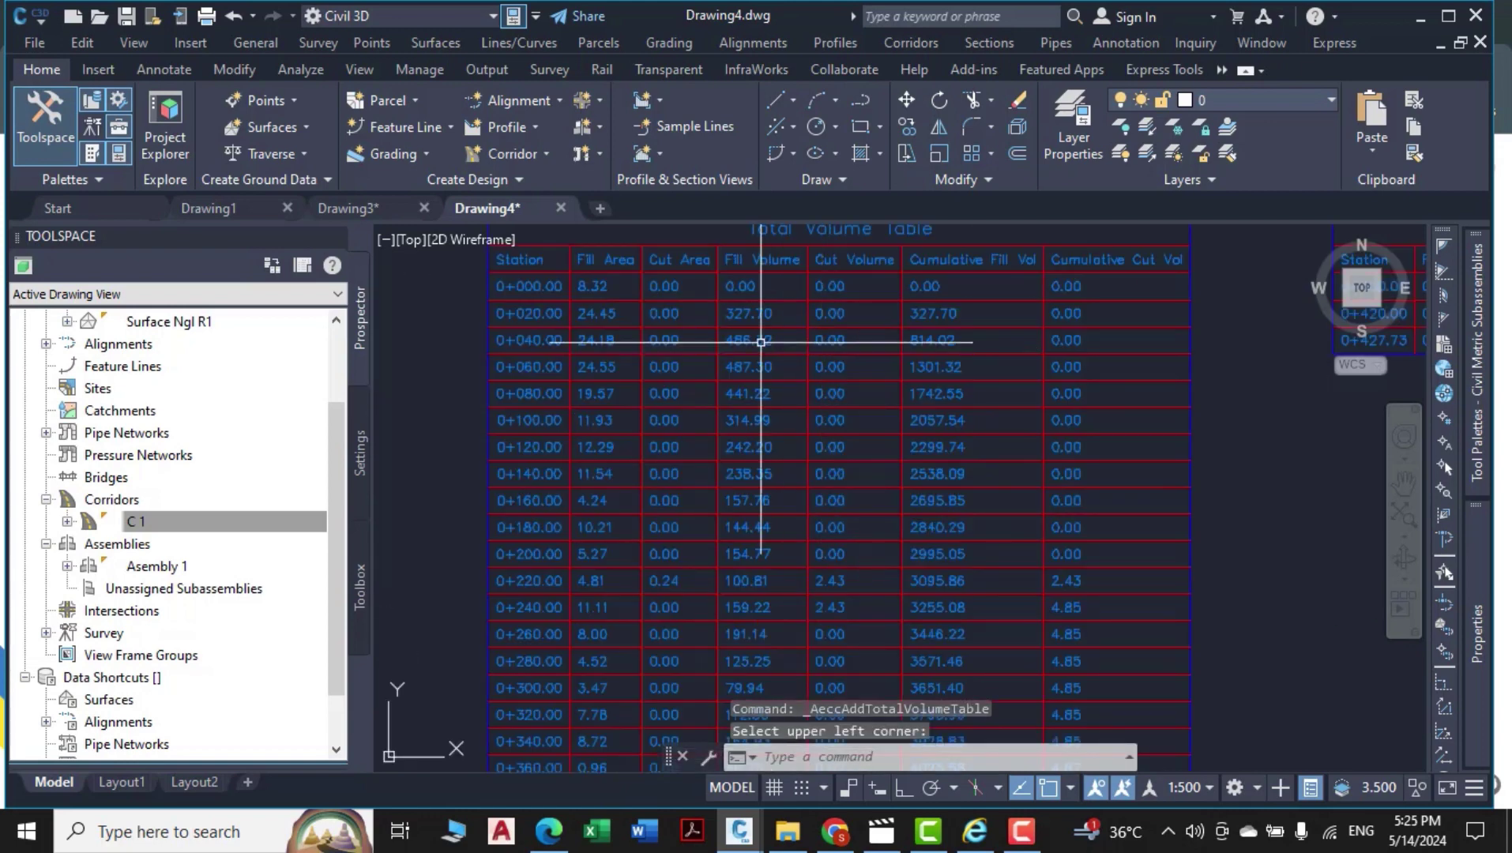
pyautogui.moveTo(753, 361); pyautogui.dragTo(739, 378, button='middle')
pyautogui.moveTo(890, 287); pyautogui.dragTo(864, 234, button='middle')
pyautogui.scroll(-2, 869, 281)
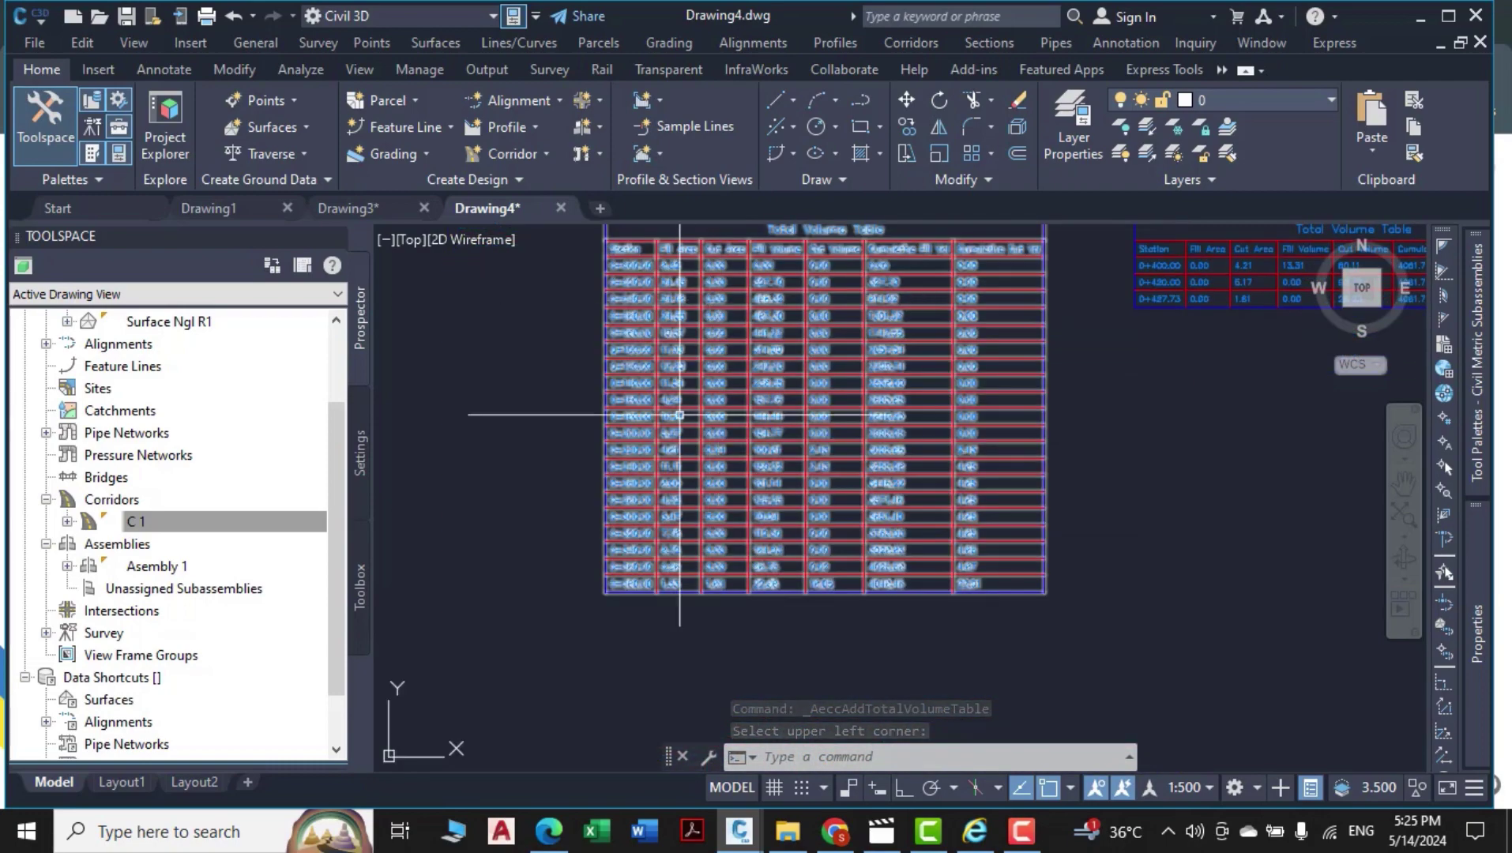
pyautogui.scroll(4, 868, 385)
pyautogui.moveTo(794, 389); pyautogui.dragTo(952, 579, button='middle')
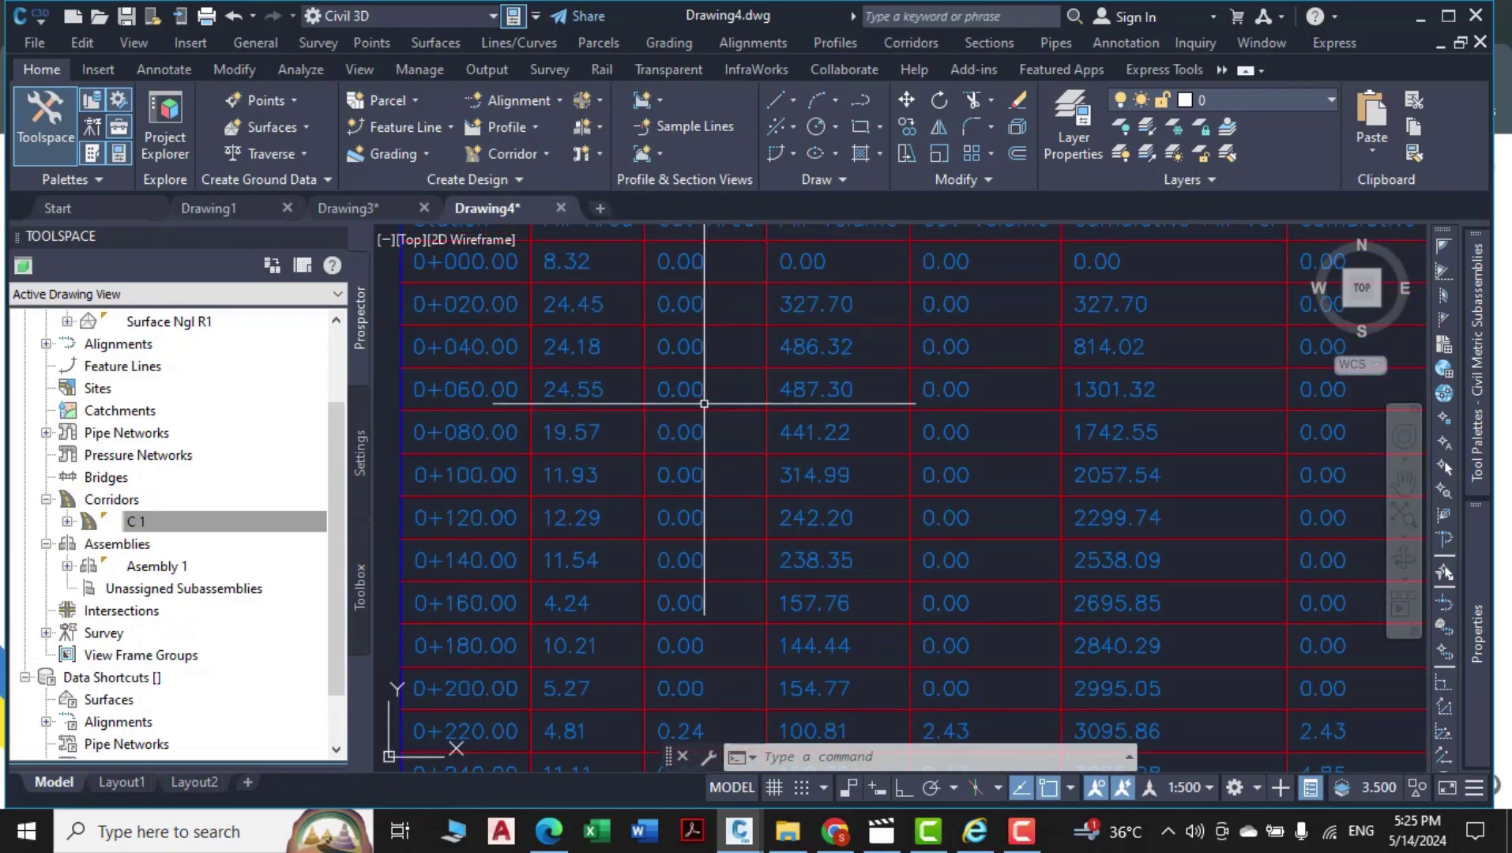
pyautogui.scroll(-2, 846, 373)
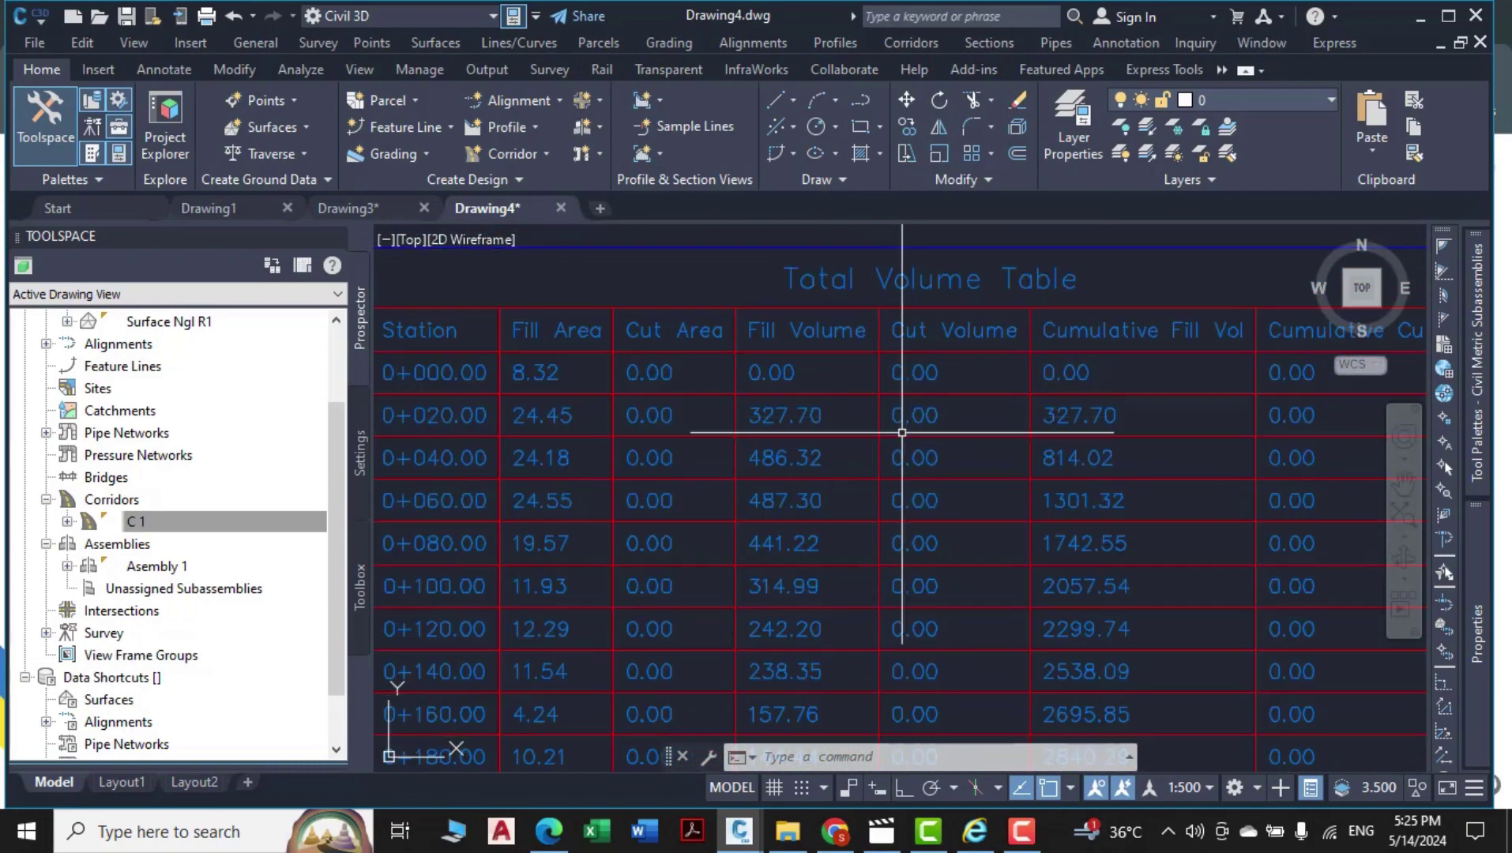
pyautogui.scroll(1, 884, 443)
pyautogui.scroll(-3, 909, 503)
pyautogui.scroll(4, 853, 405)
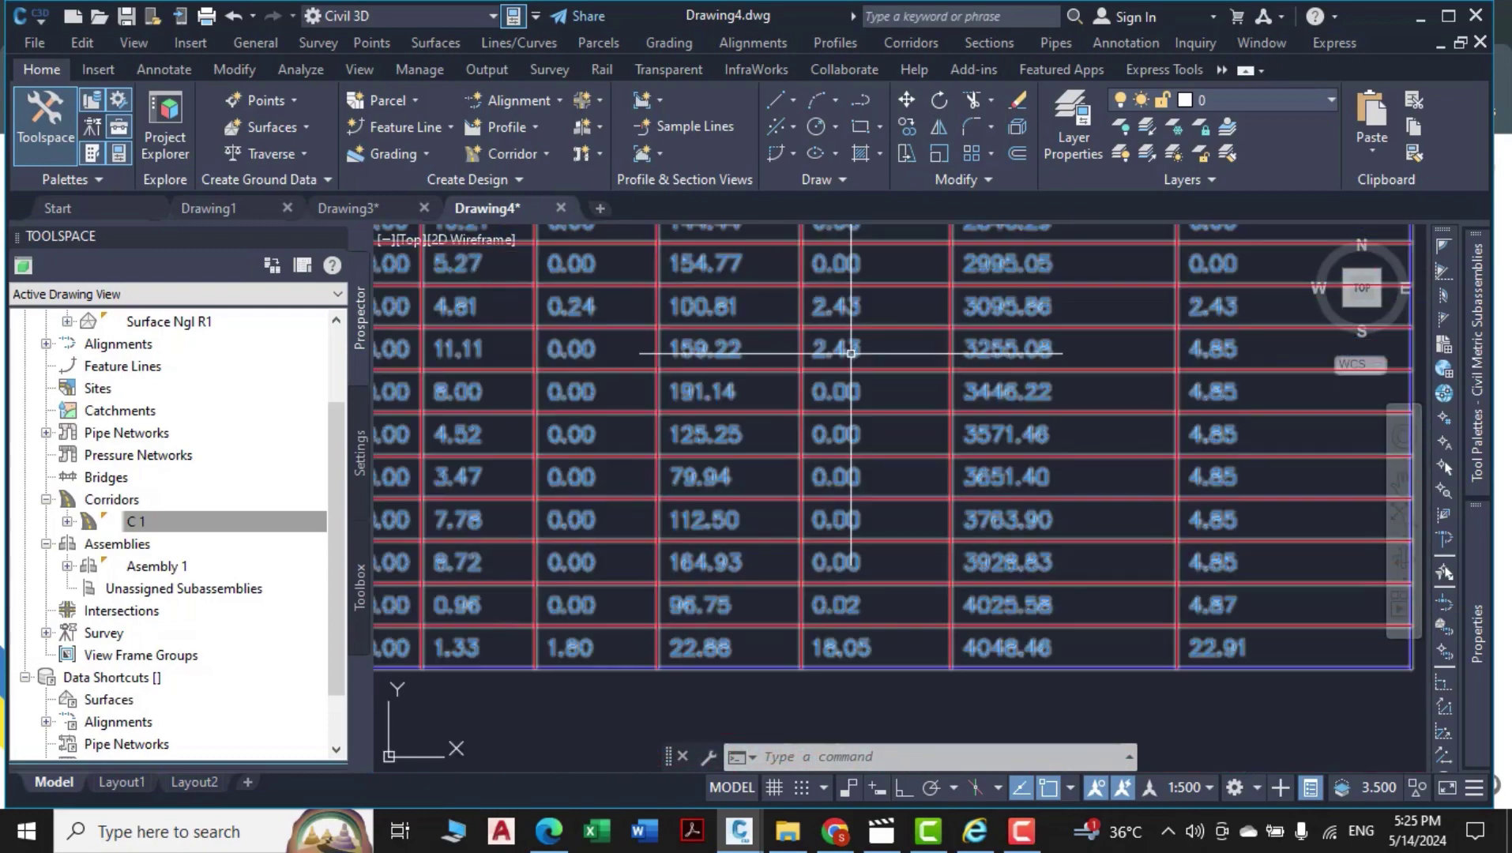
pyautogui.scroll(-4, 695, 395)
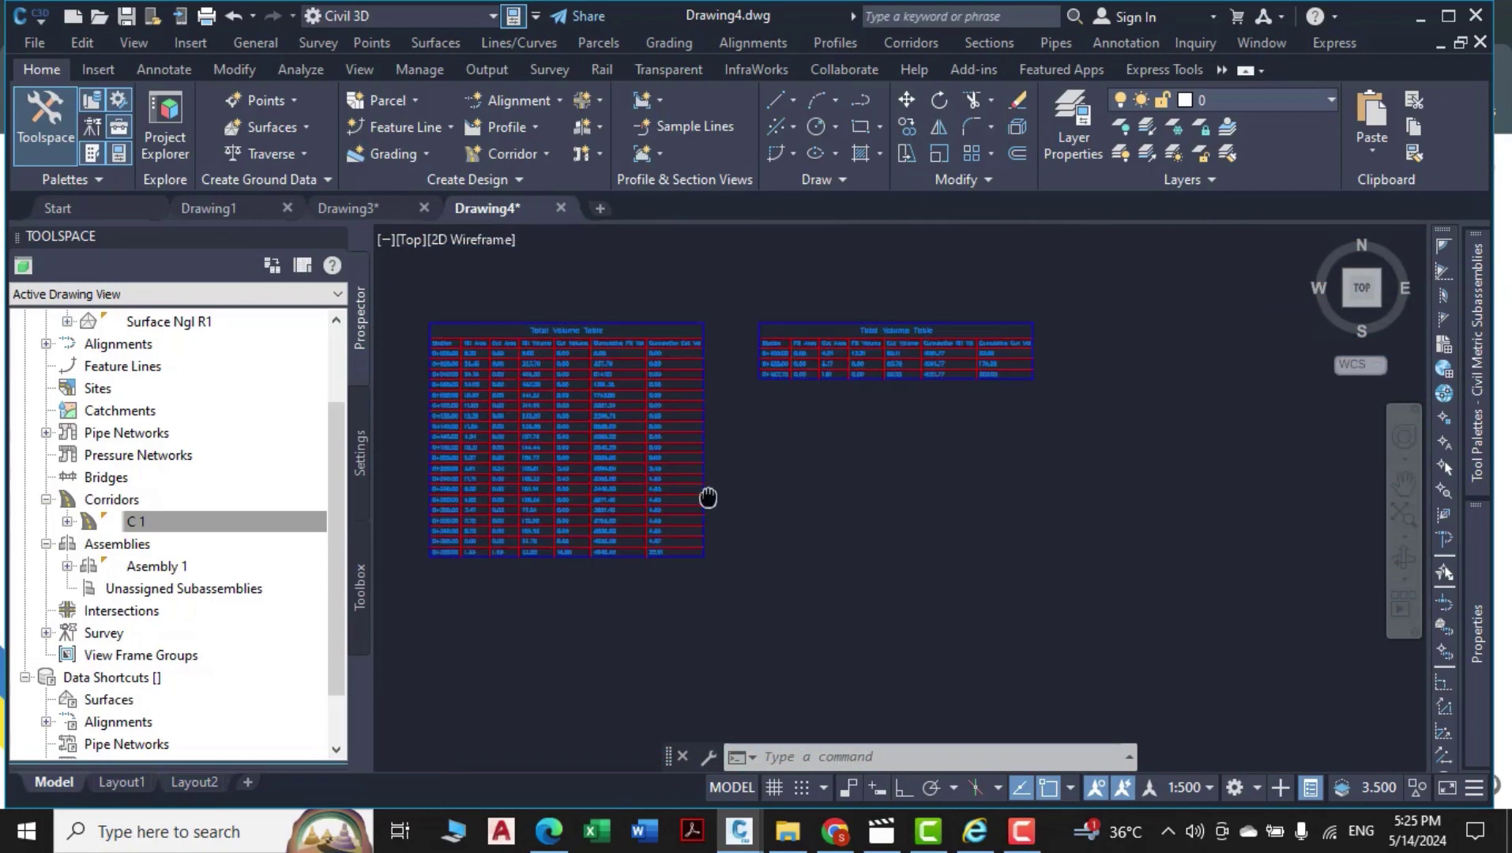
pyautogui.scroll(4, 920, 434)
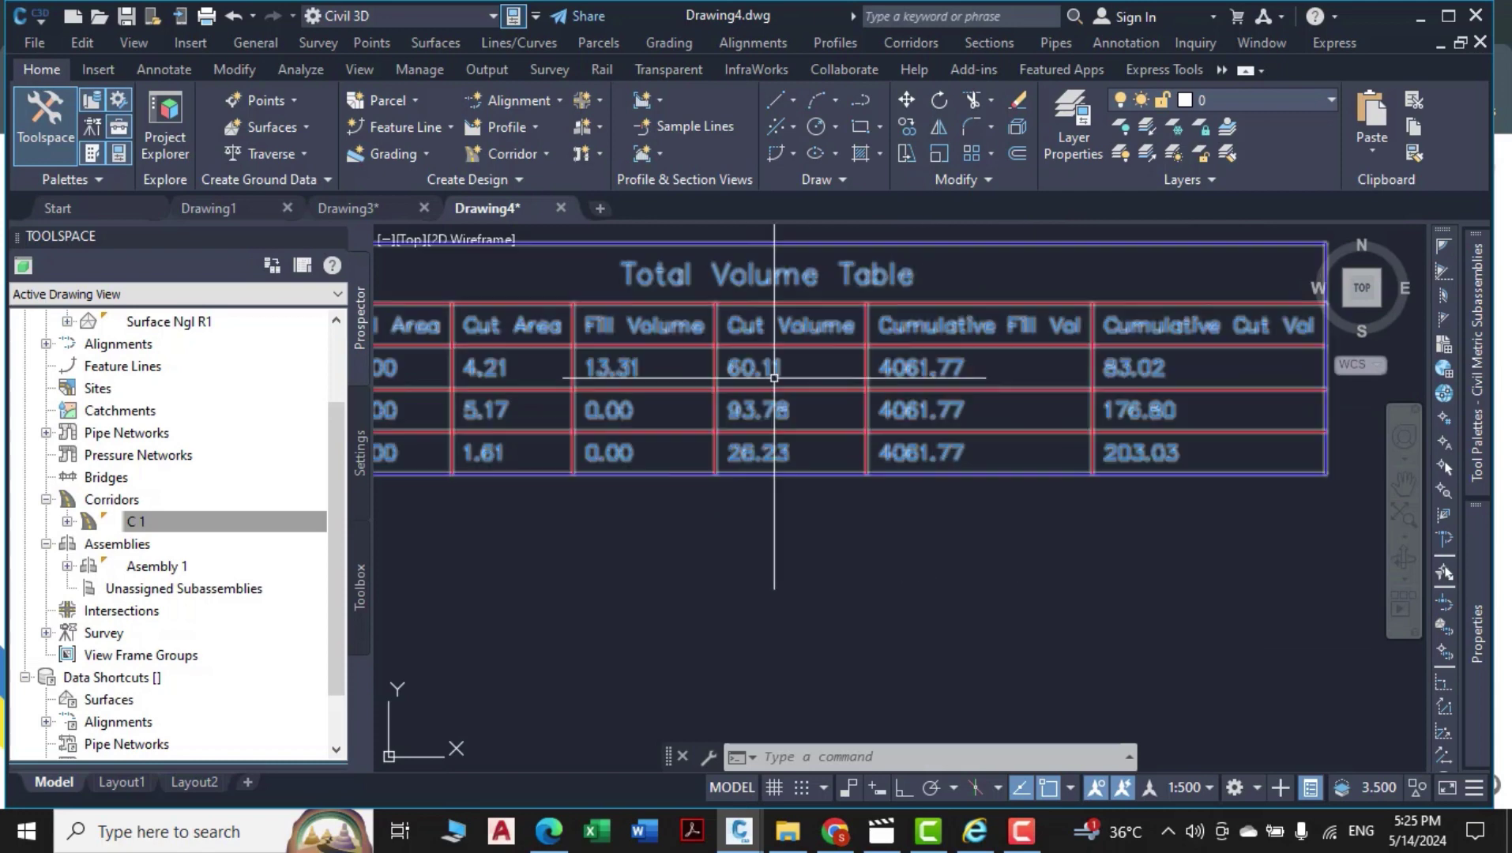
pyautogui.moveTo(771, 377); pyautogui.dragTo(867, 377, button='middle')
pyautogui.scroll(-6, 803, 381)
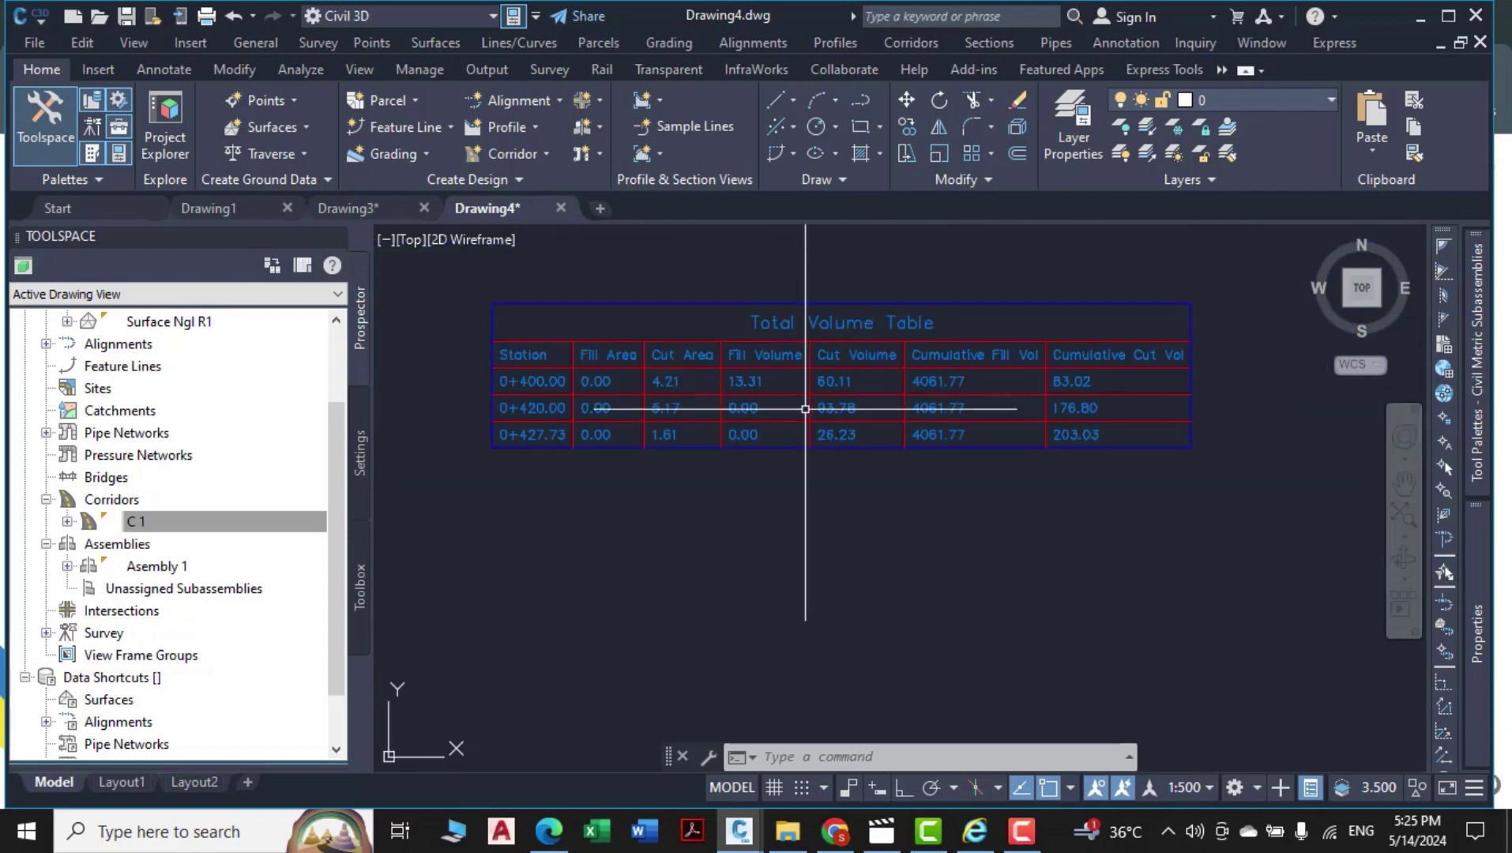
pyautogui.press('Escape')
pyautogui.press('Escape')
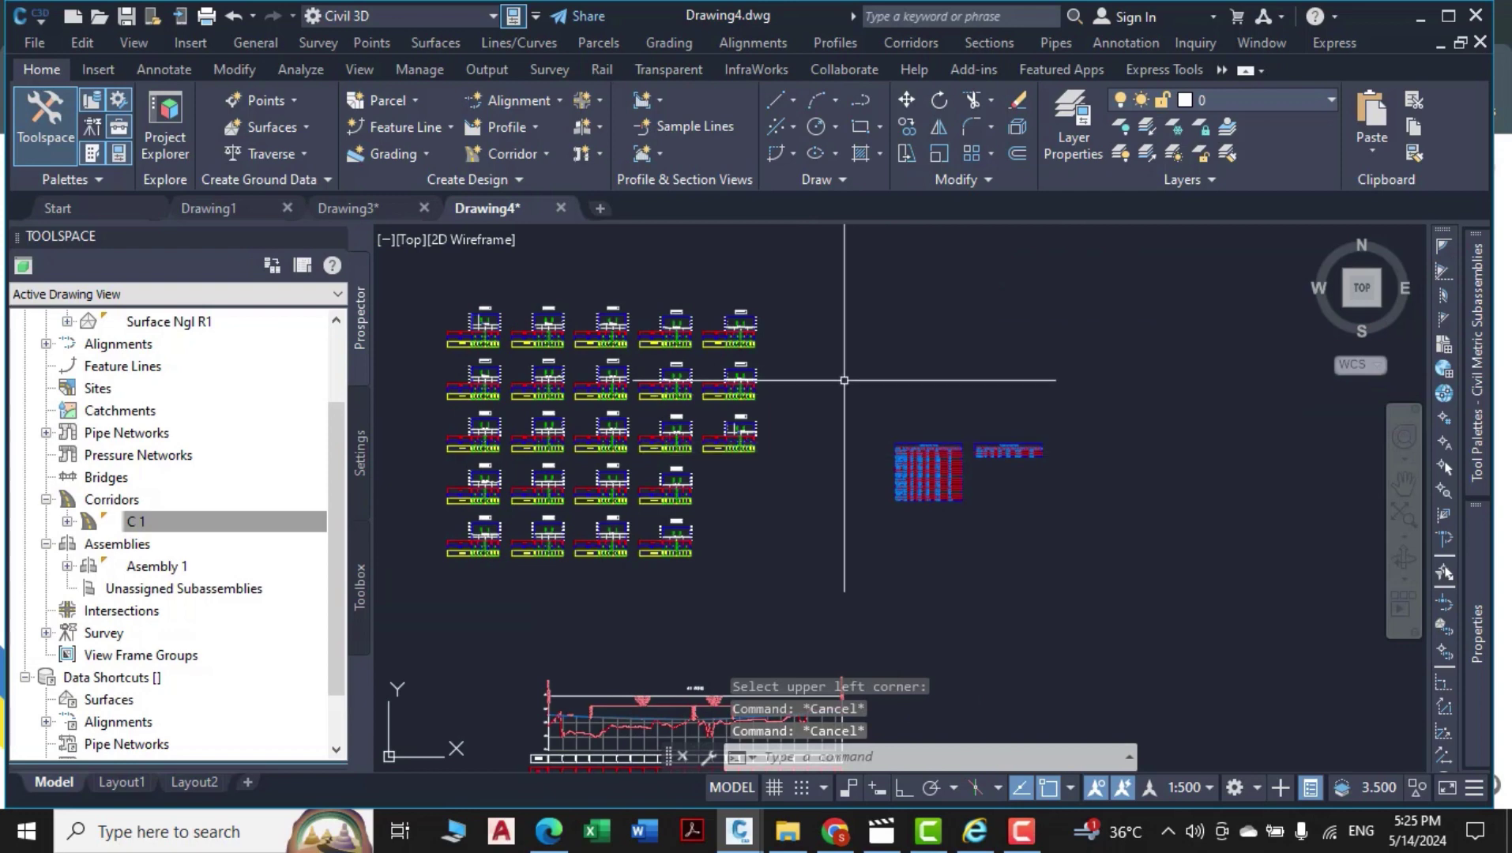
# Open the volume table settings in the section view group properties, starting from the 0+120.00 section view.
pyautogui.scroll(6, 466, 323)
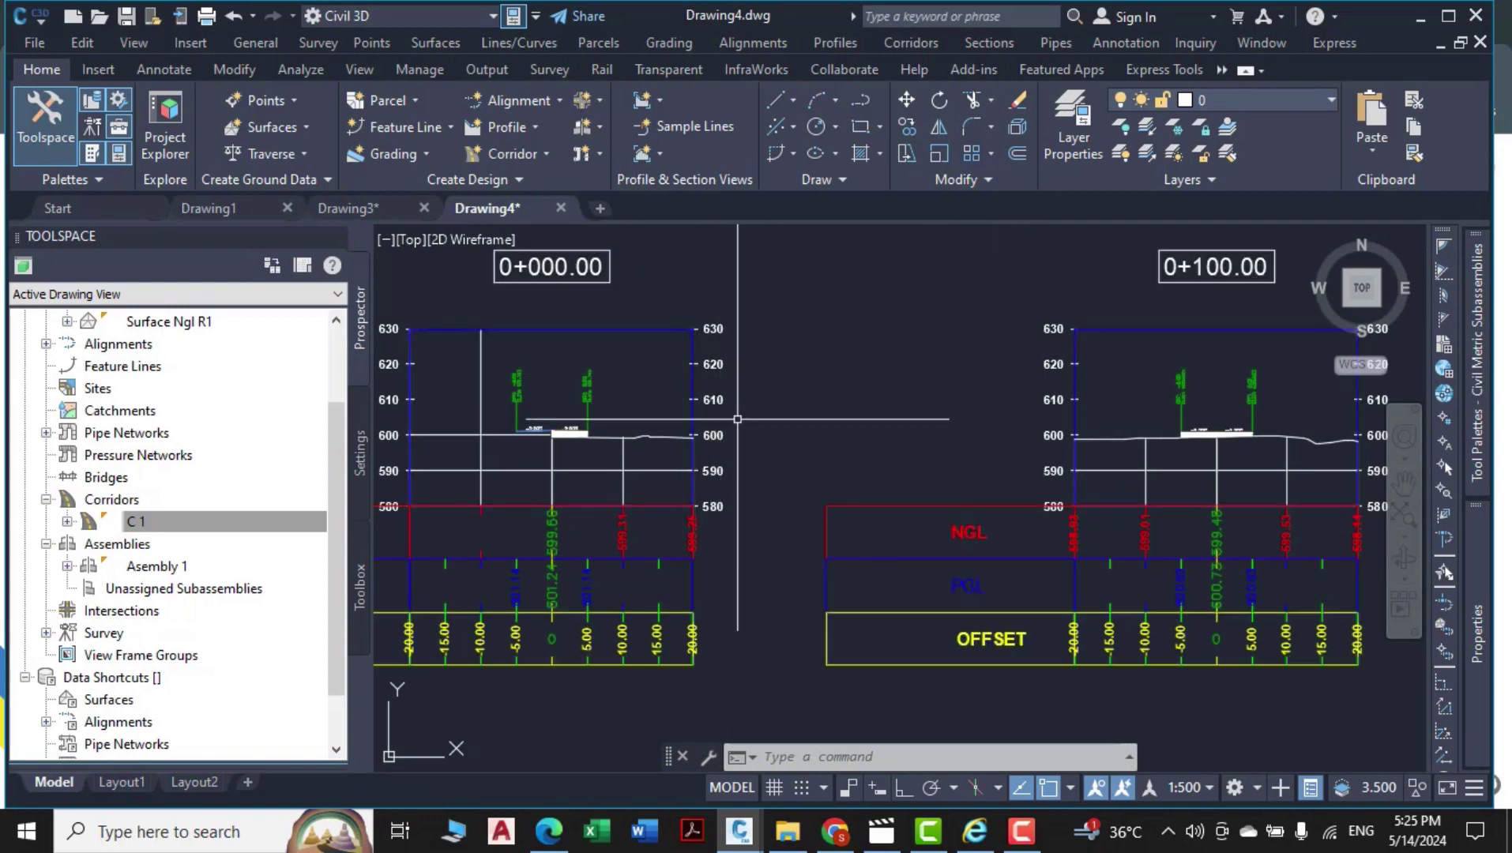
pyautogui.scroll(-4, 737, 418)
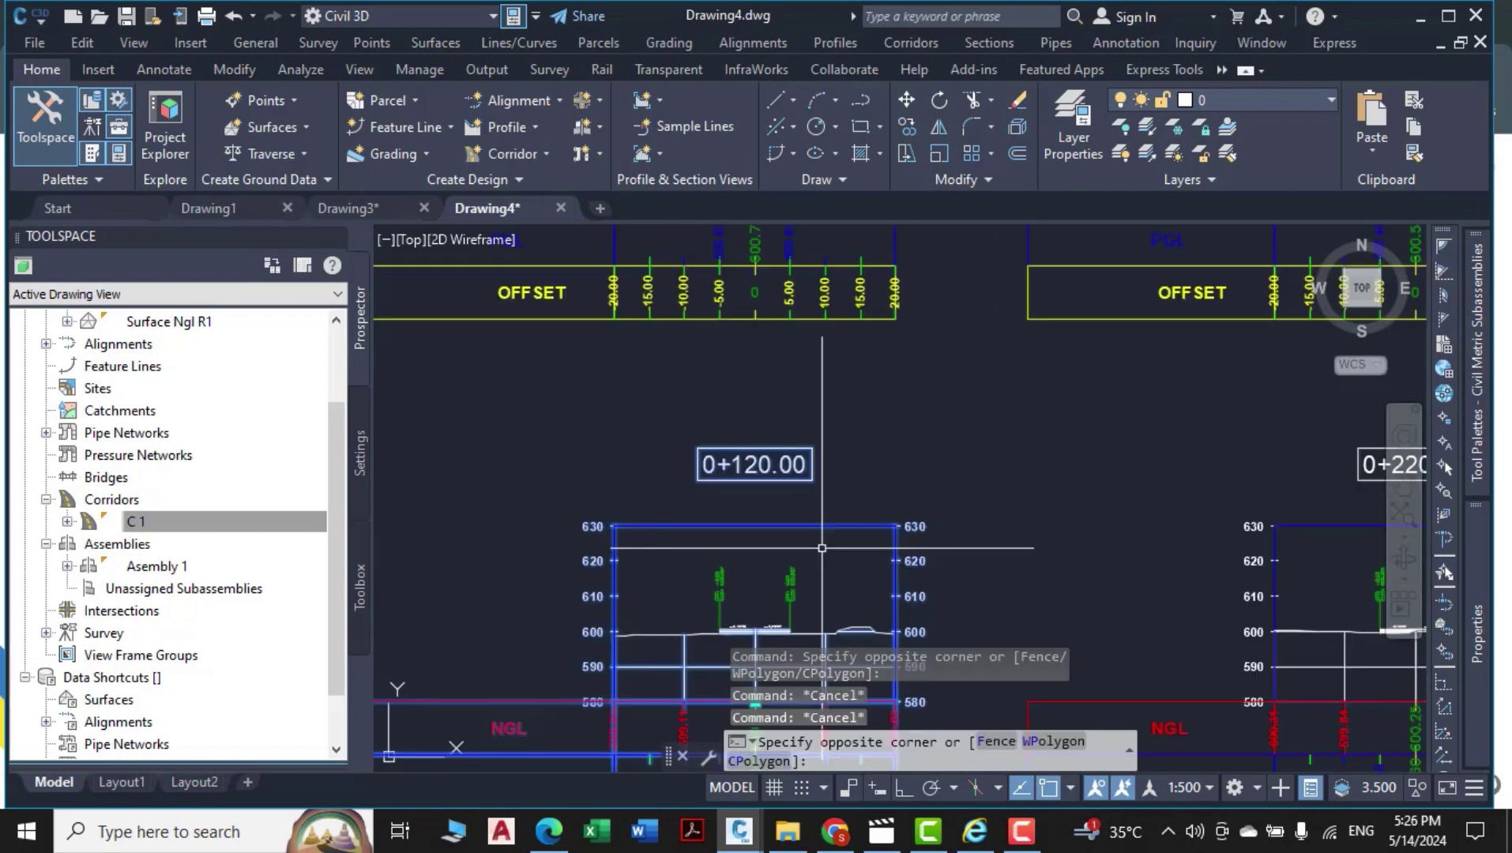
pyautogui.click(823, 547)
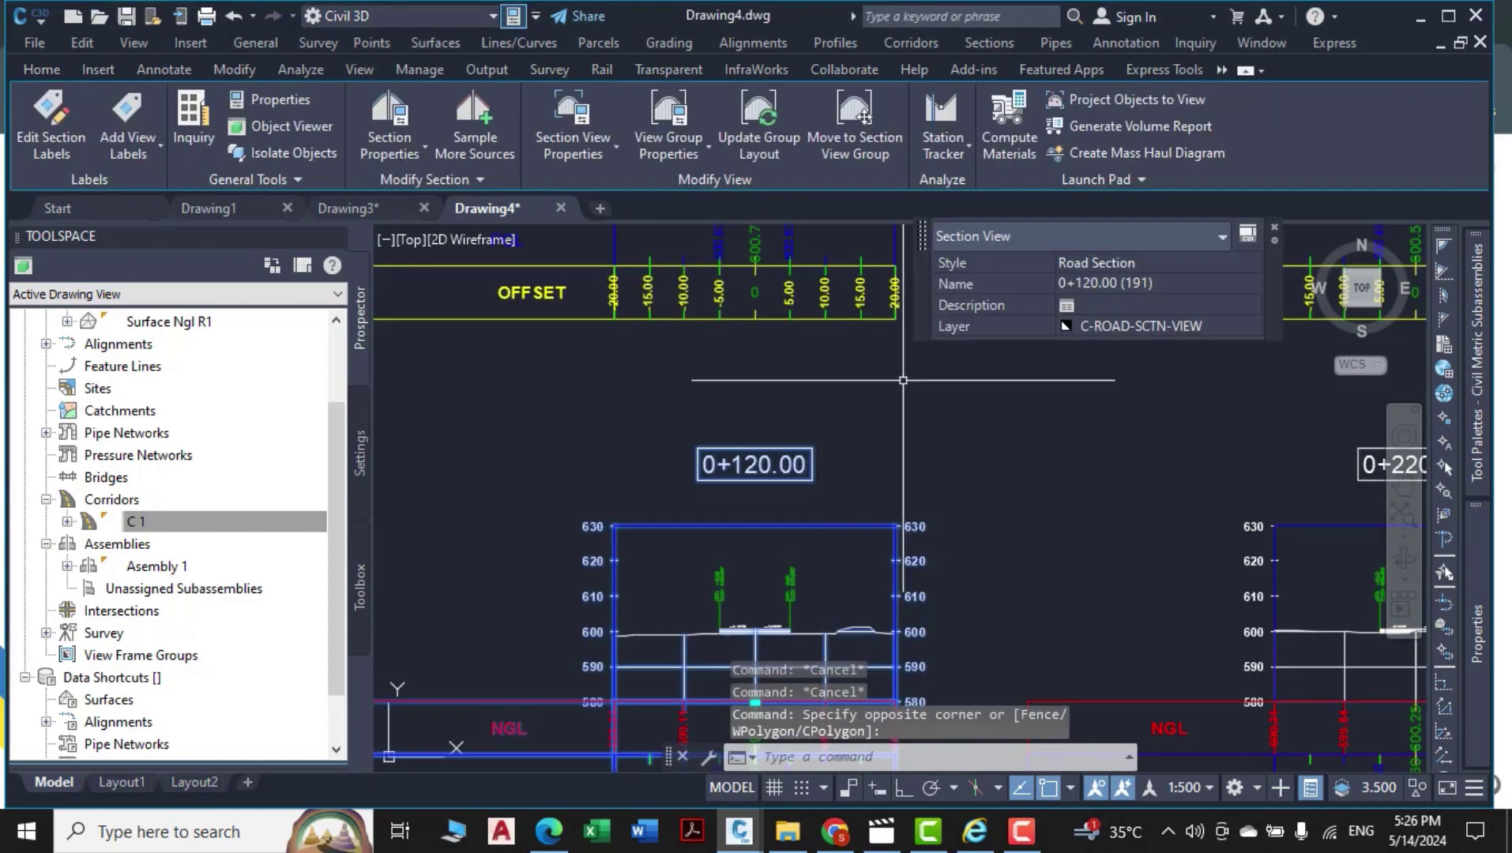
pyautogui.rightClick(904, 379)
pyautogui.click(1004, 597)
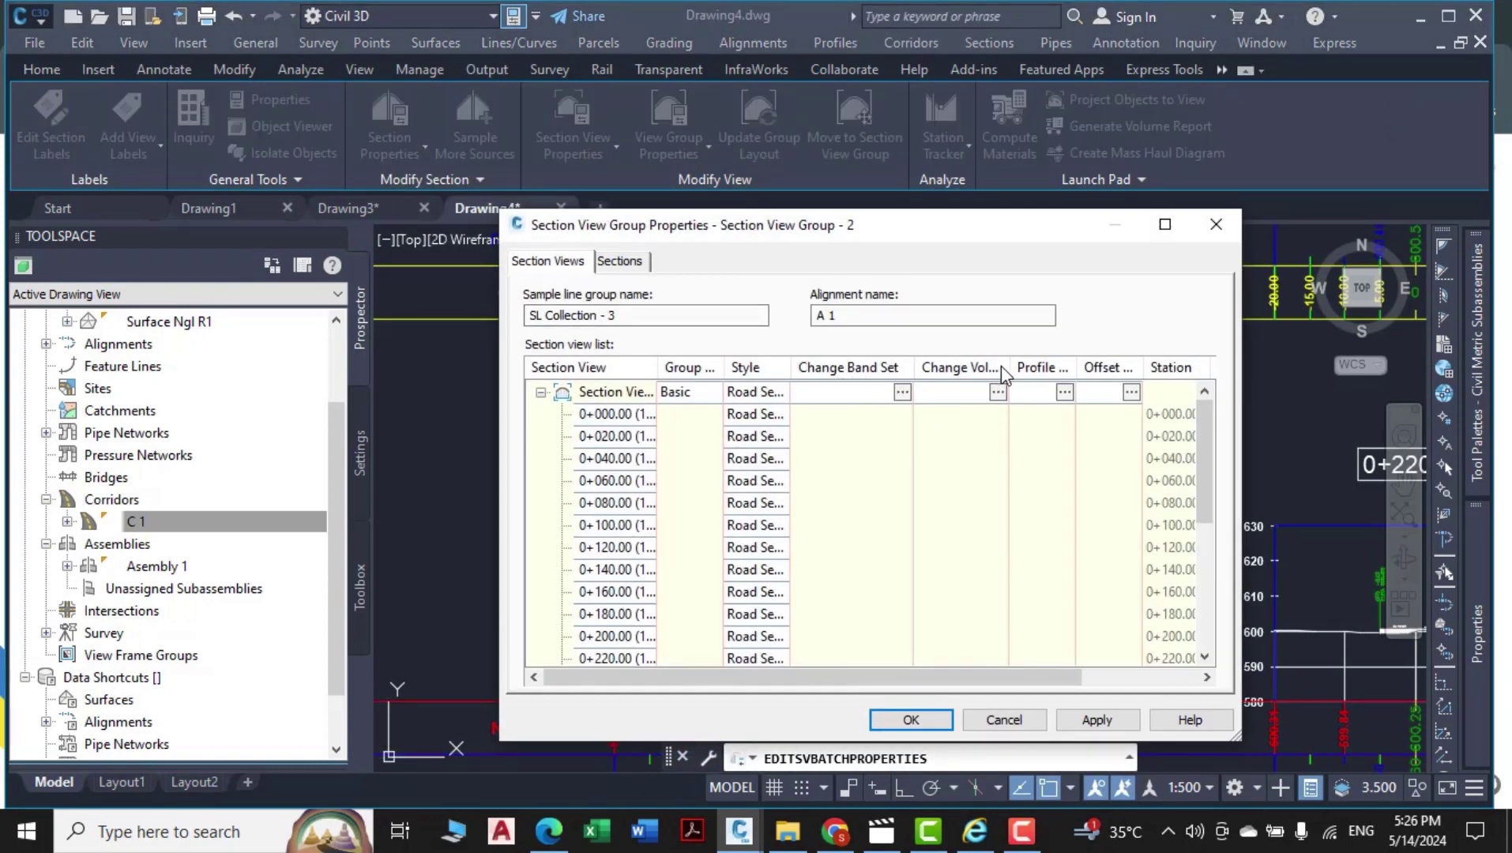
pyautogui.moveTo(1078, 363); pyautogui.dragTo(1101, 366)
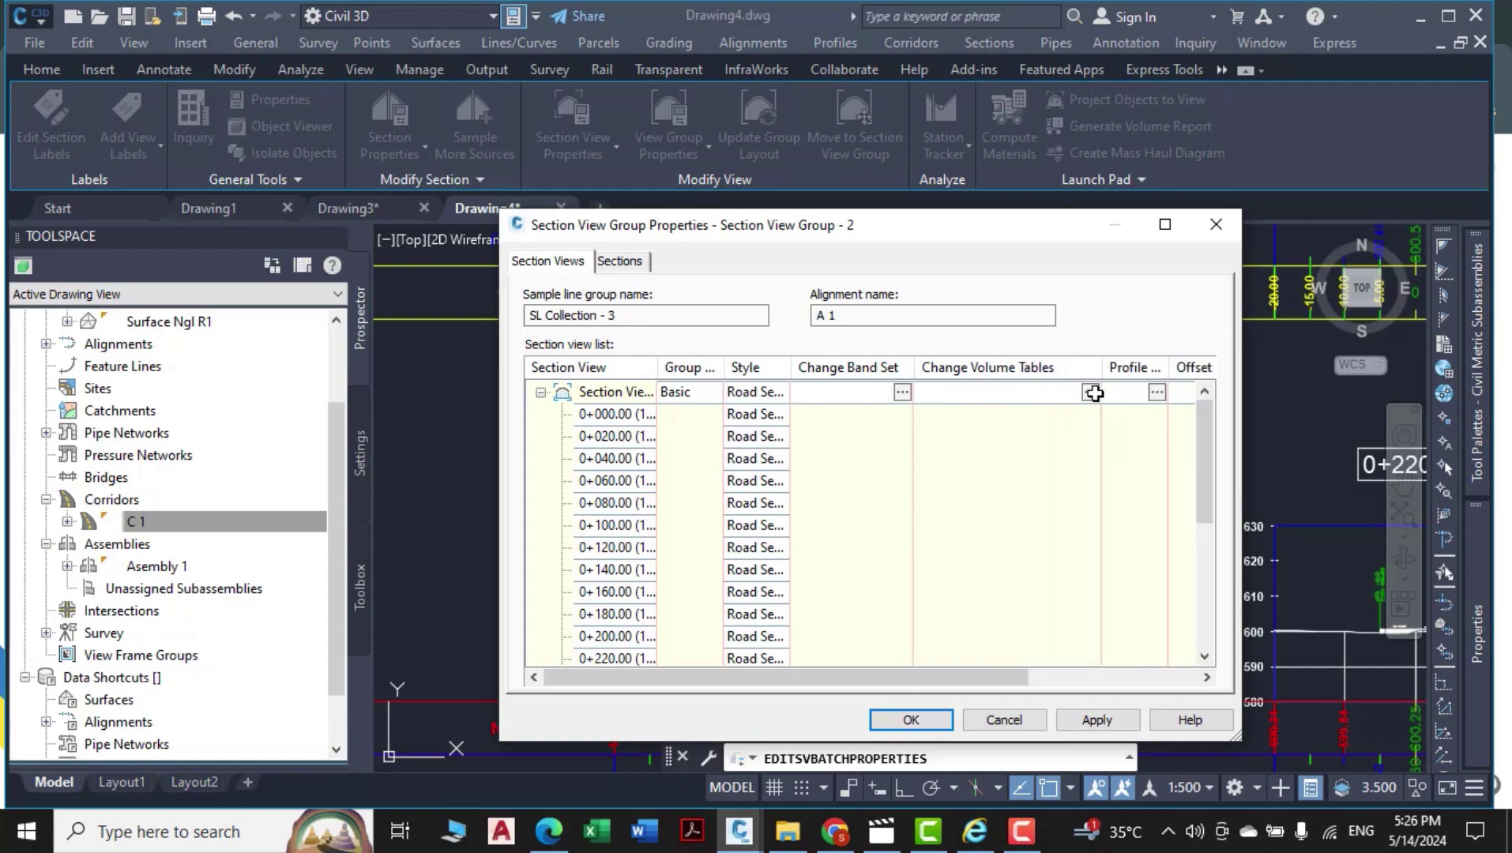
pyautogui.click(1091, 392)
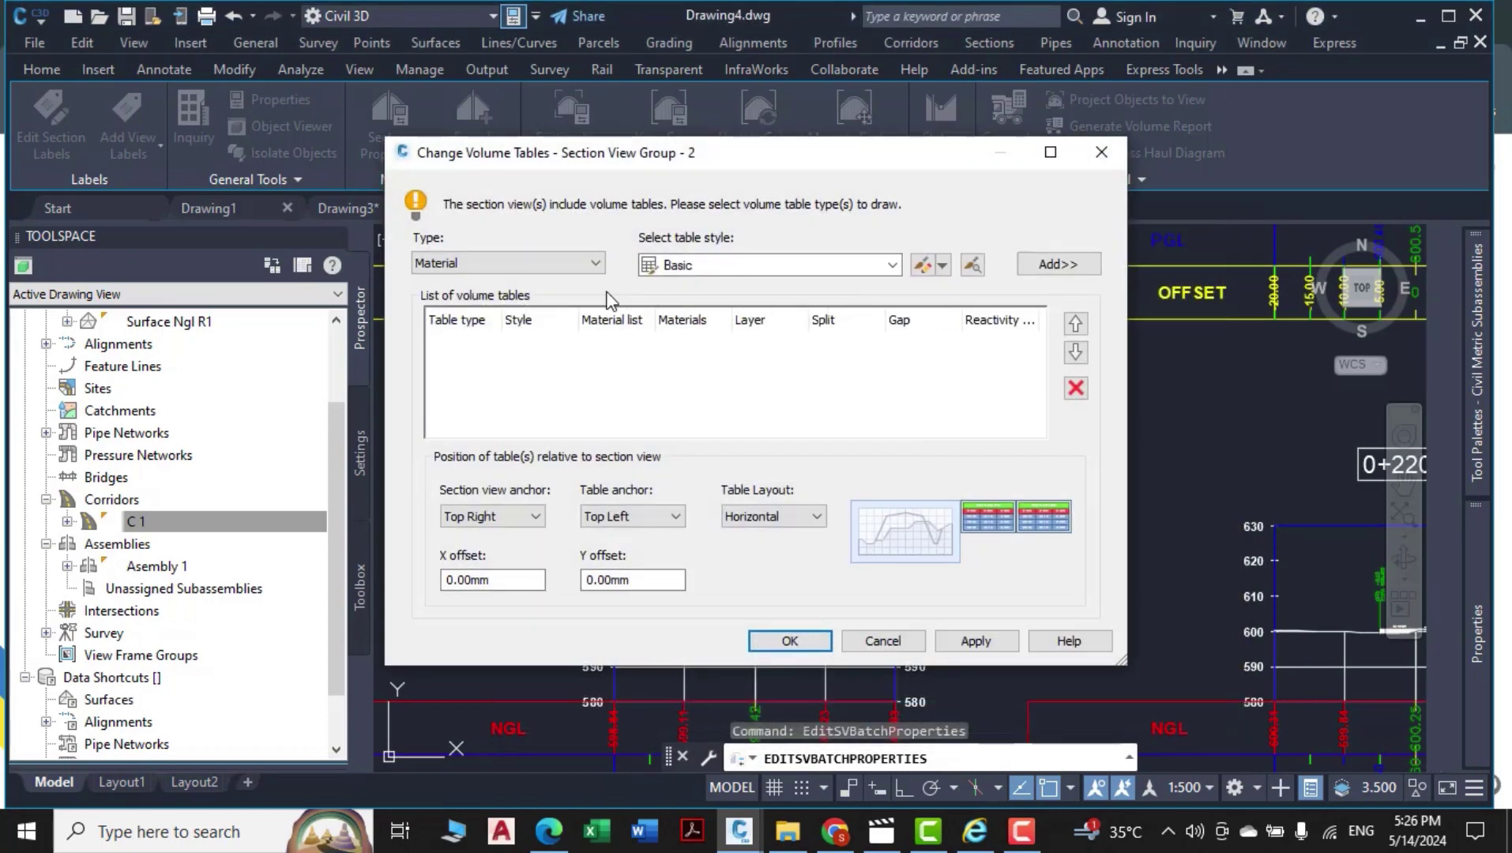
# Add a Total Volume table in the Basic style to Section View Group - 2 and apply it to its section views.
pyautogui.click(516, 262)
pyautogui.click(478, 295)
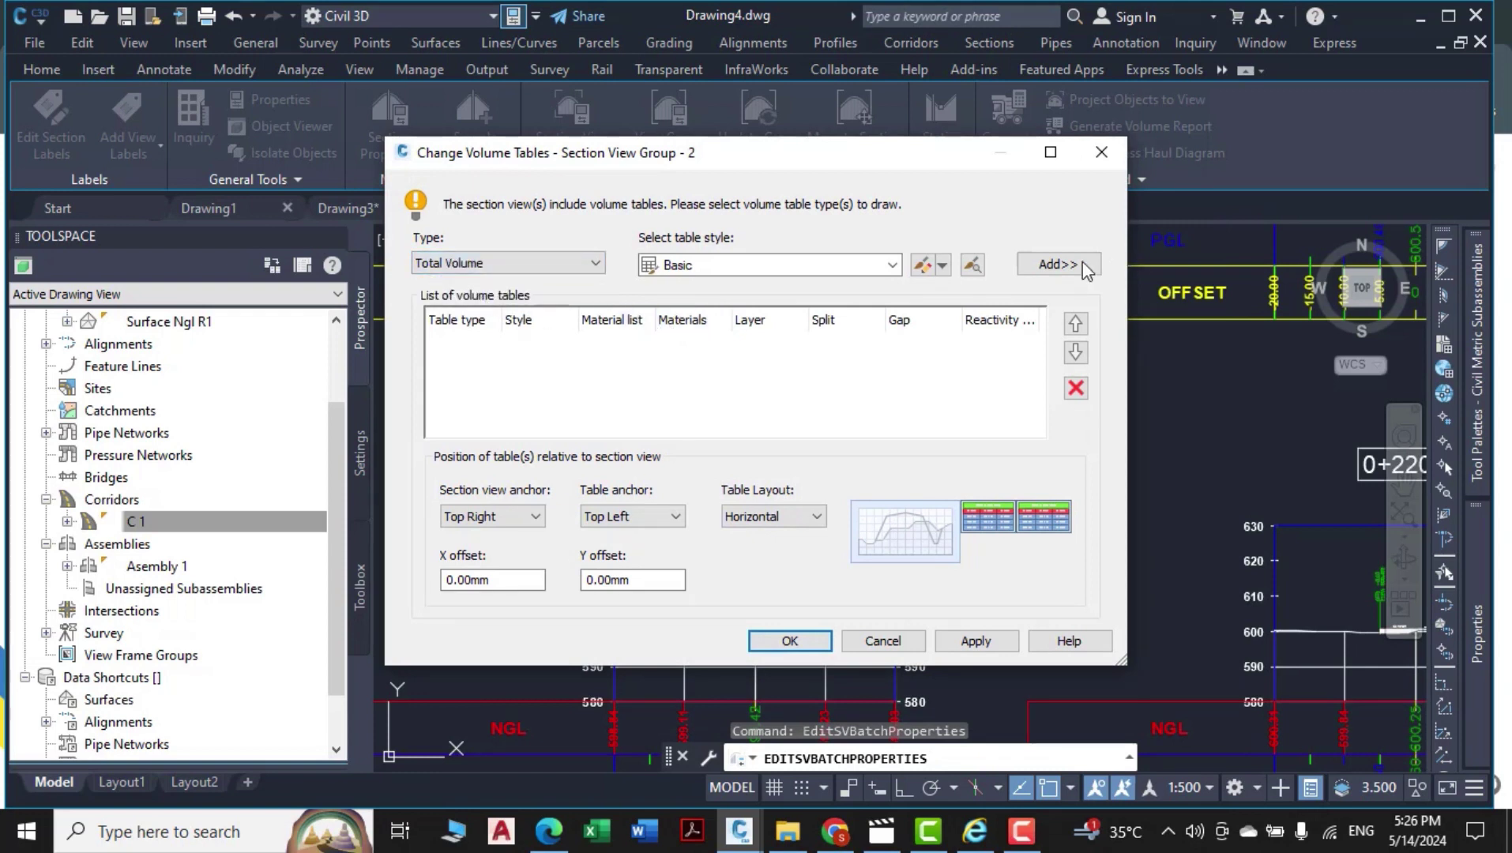
pyautogui.click(1054, 269)
pyautogui.click(563, 346)
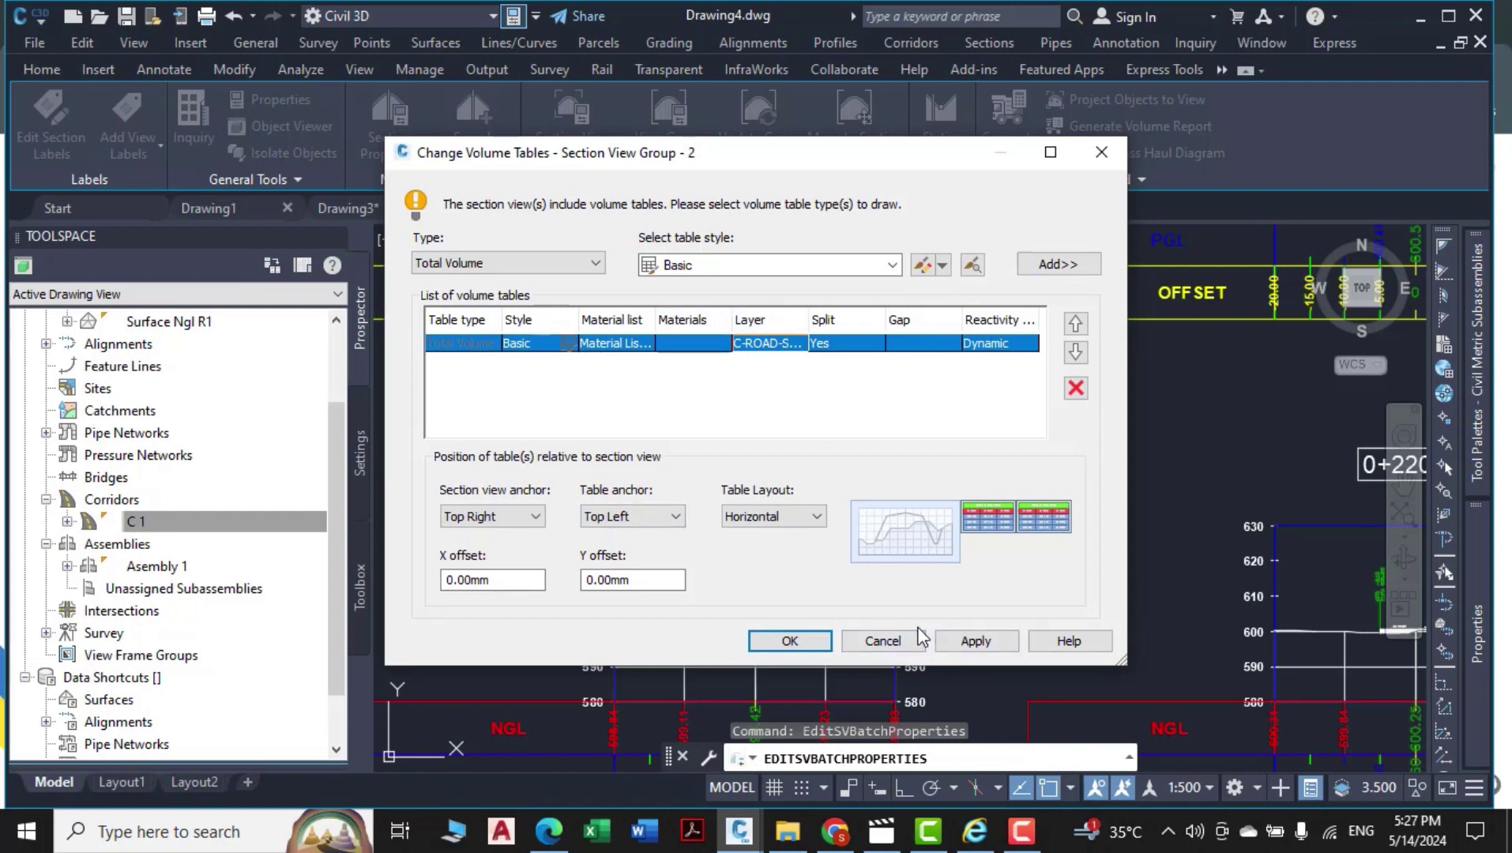
pyautogui.click(973, 641)
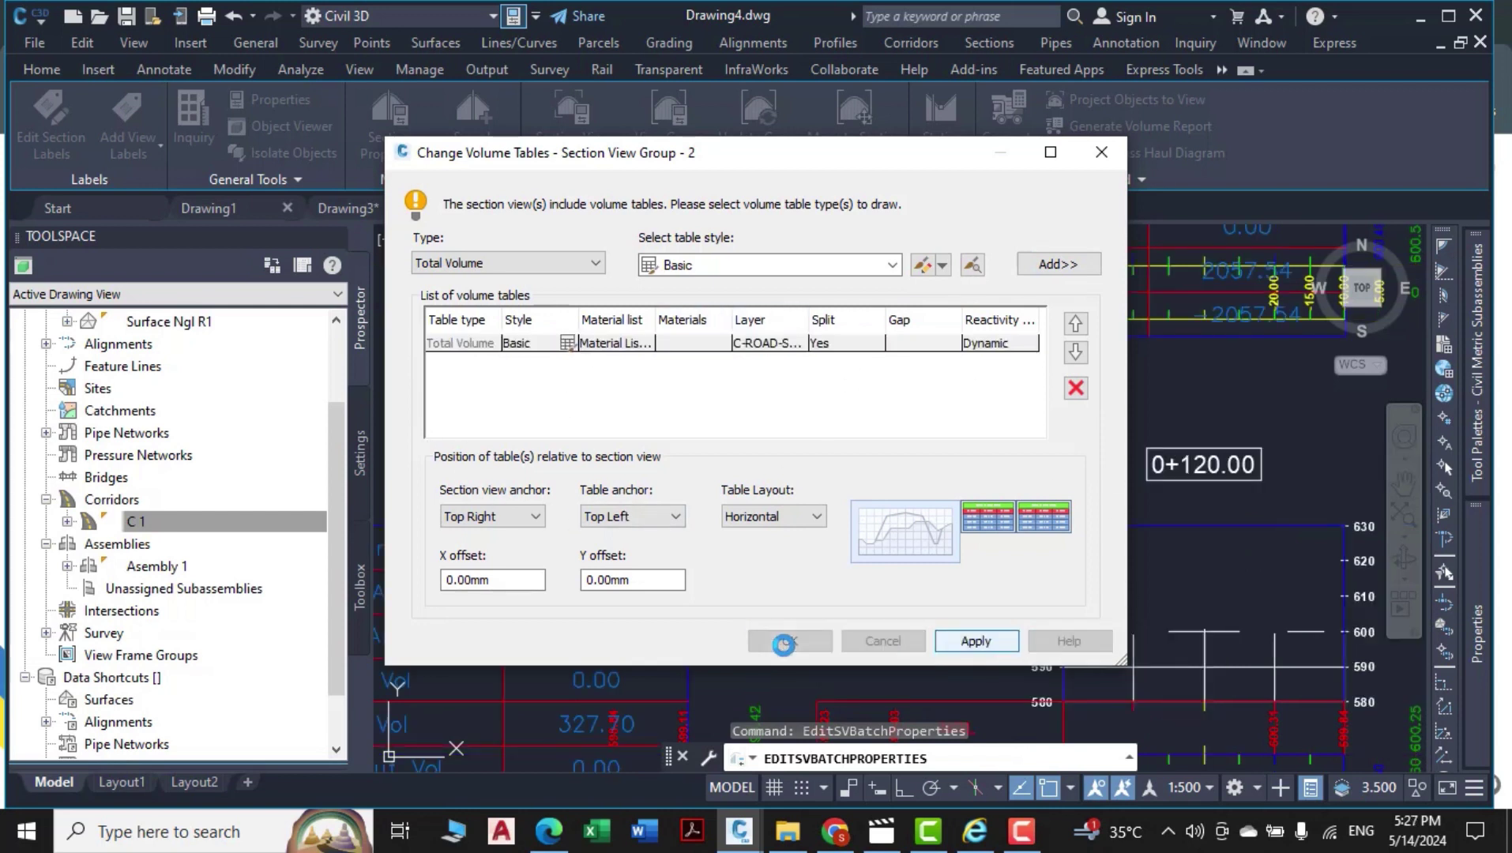
pyautogui.click(789, 642)
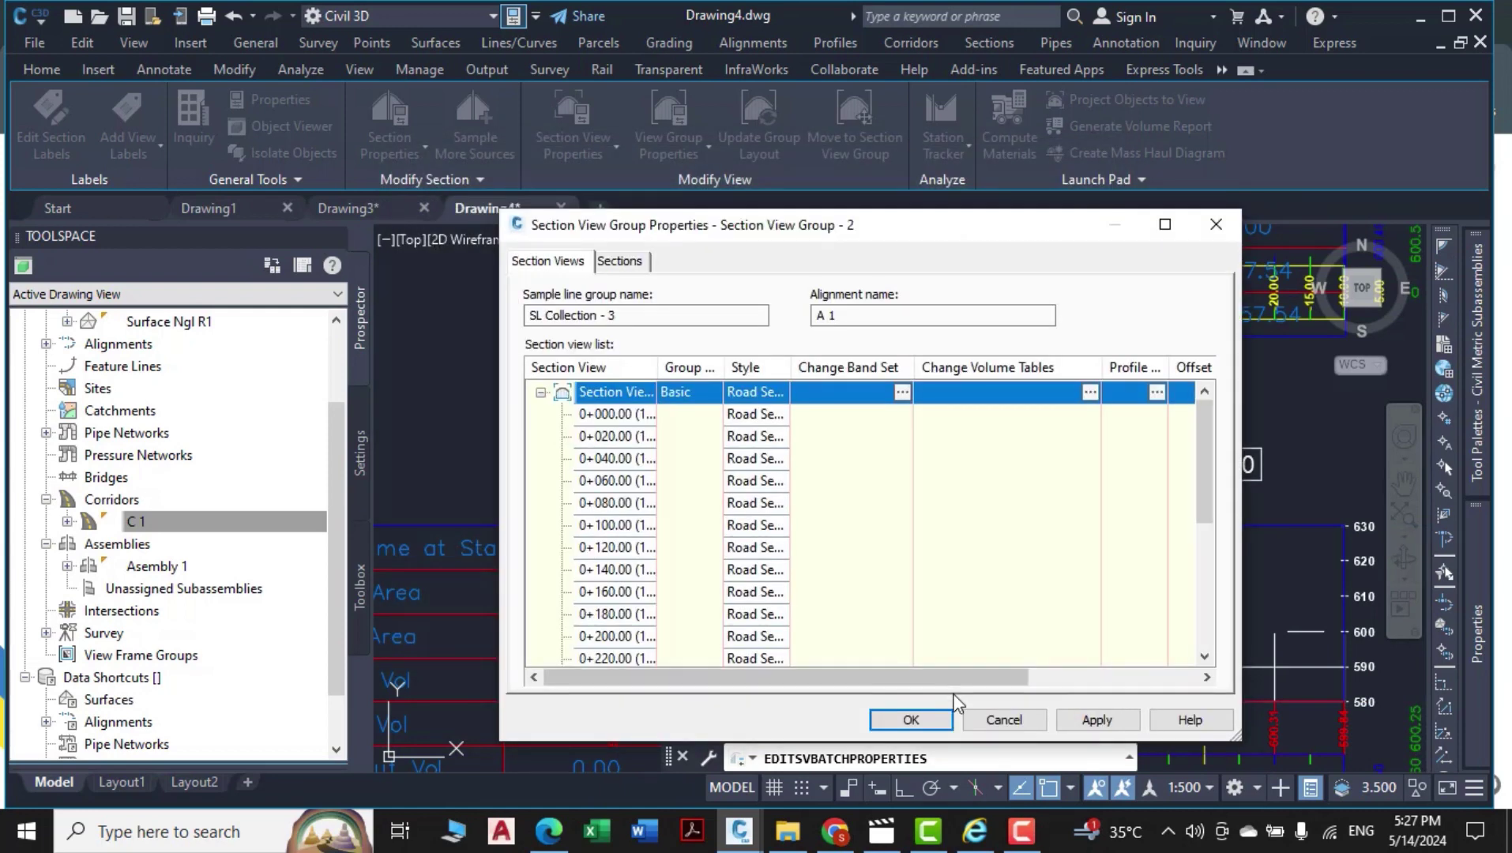
pyautogui.click(911, 720)
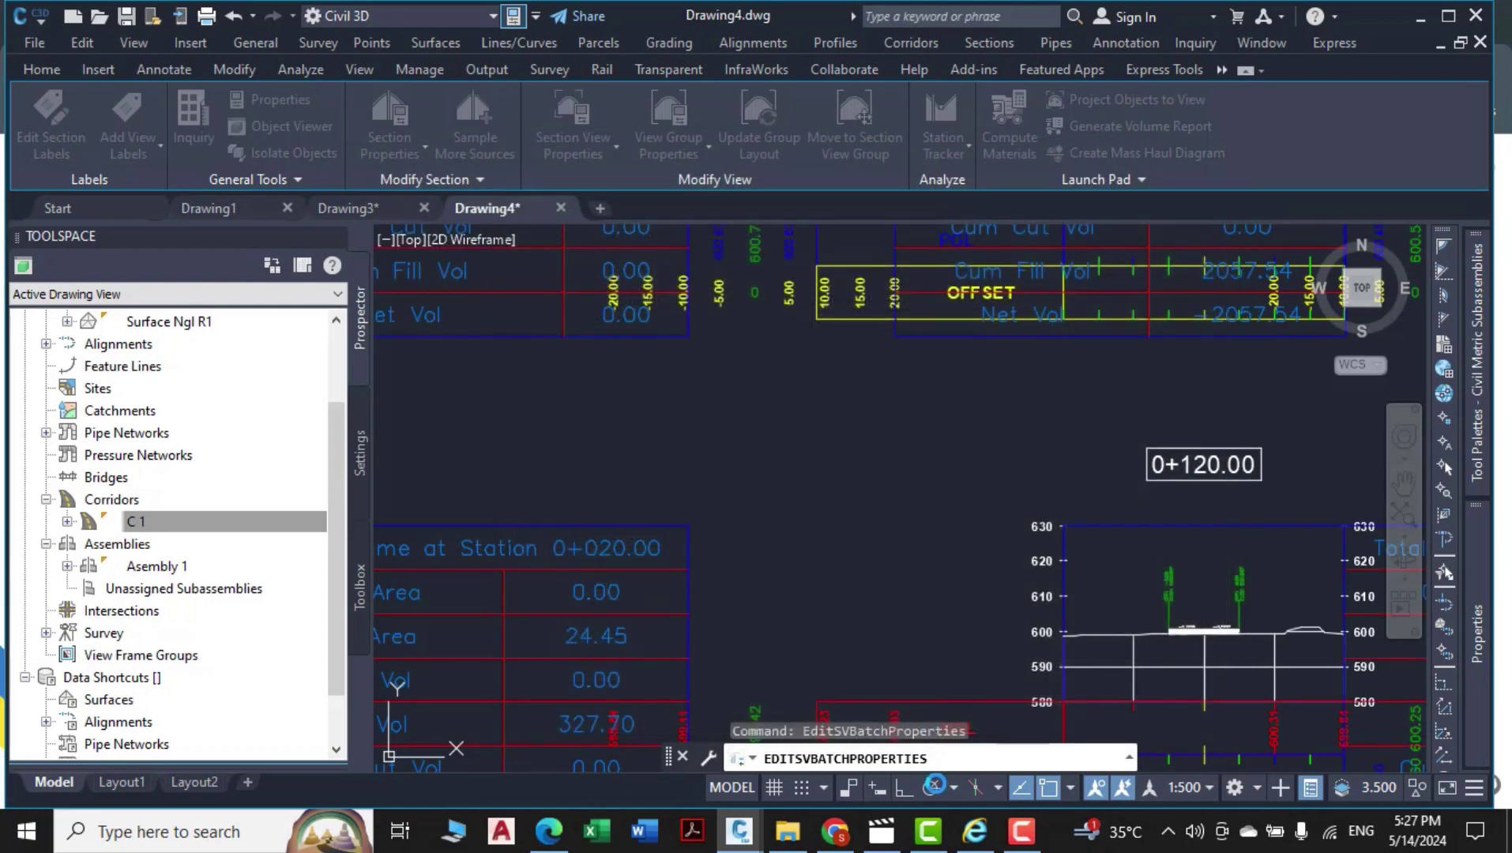
# Set the title, header and data text heights to 1.5 mm in the Basic table style of the section view volume tables.
pyautogui.scroll(-2, 856, 563)
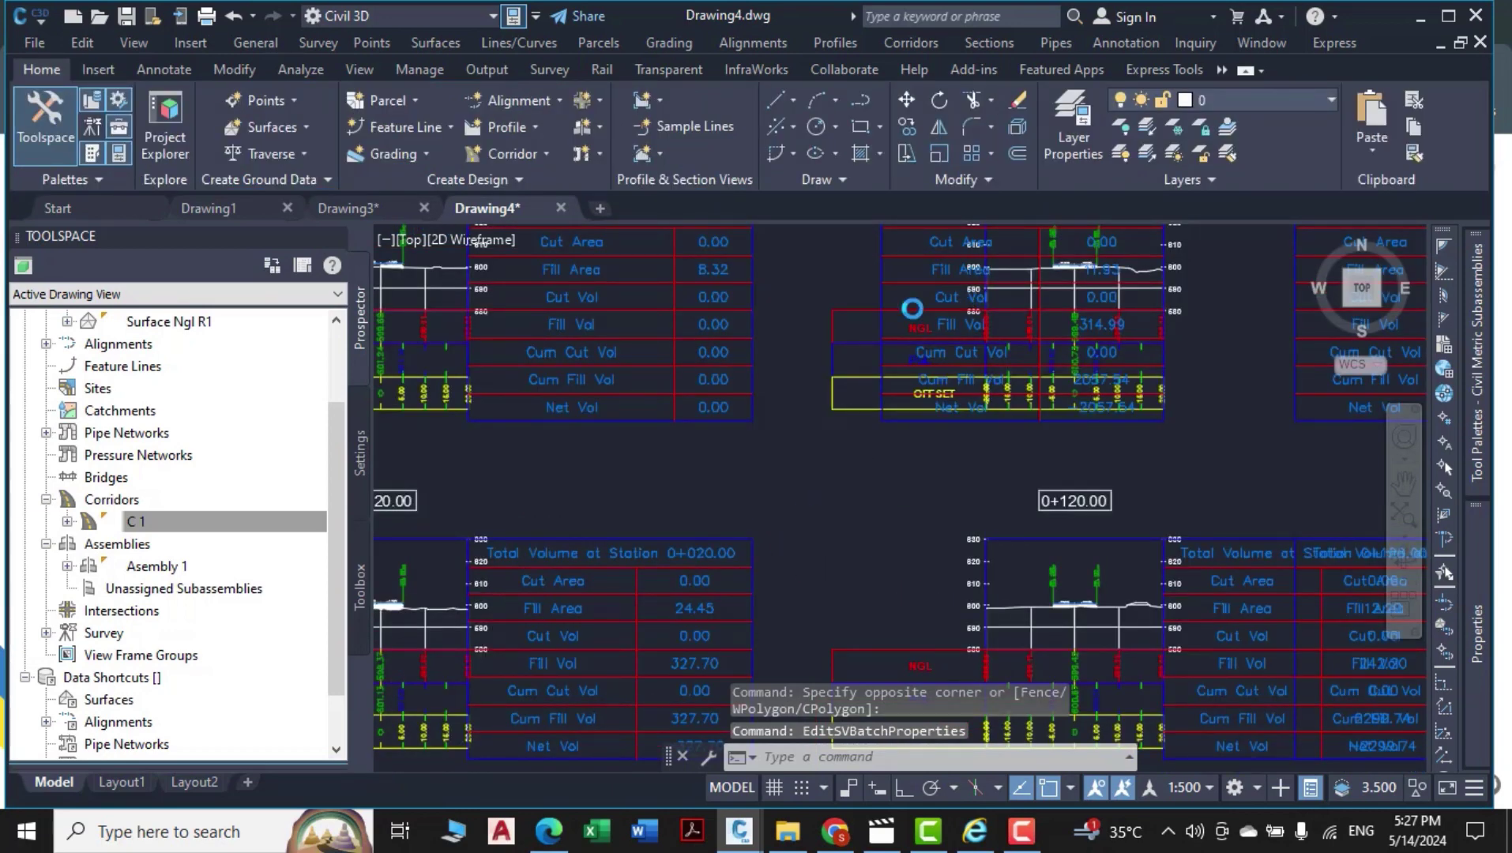
pyautogui.scroll(-4, 912, 309)
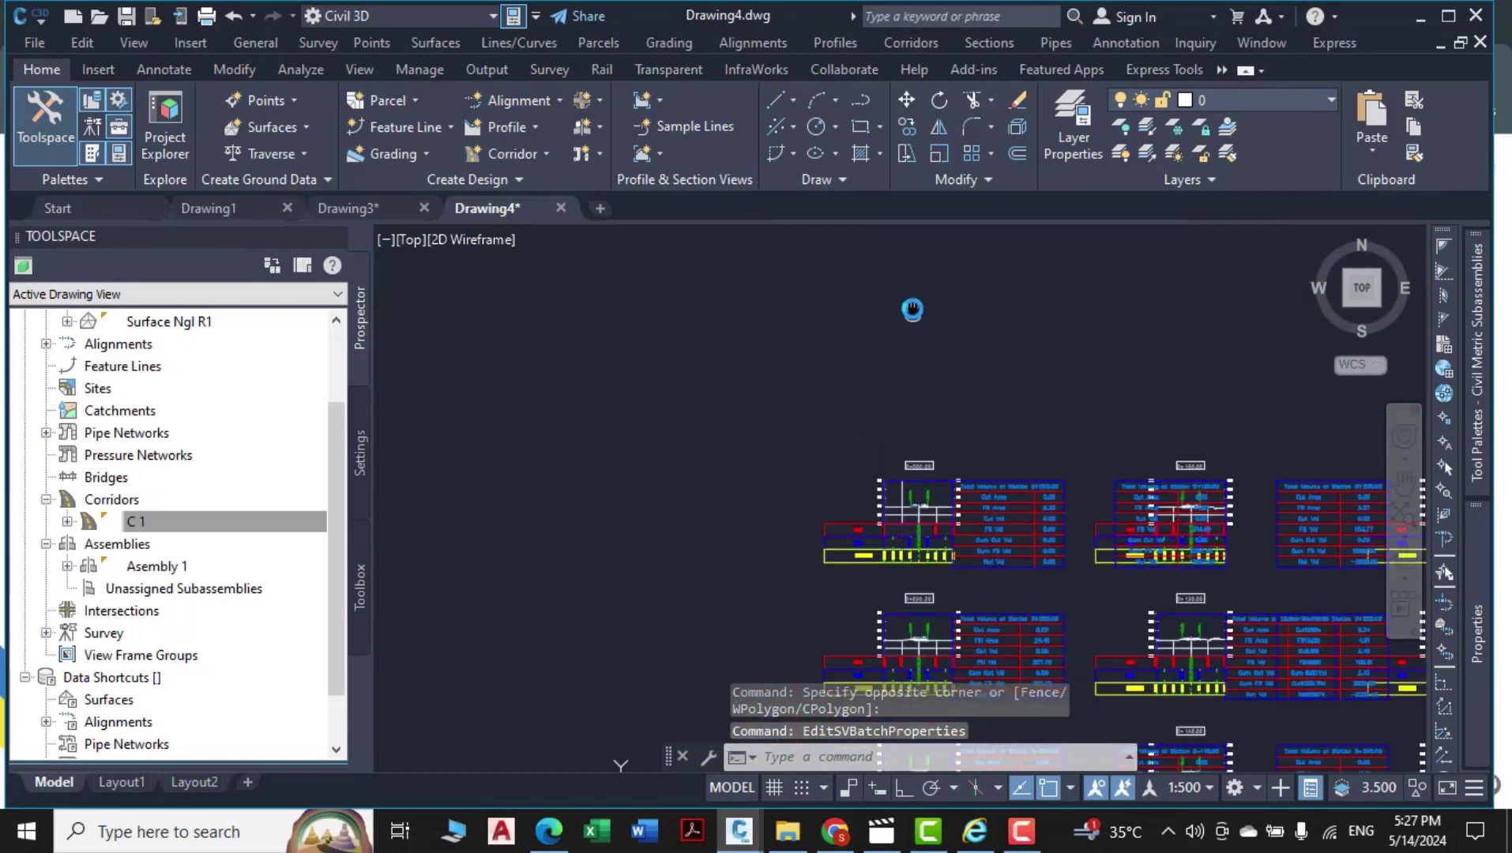
pyautogui.scroll(-2, 912, 309)
pyautogui.scroll(6, 887, 529)
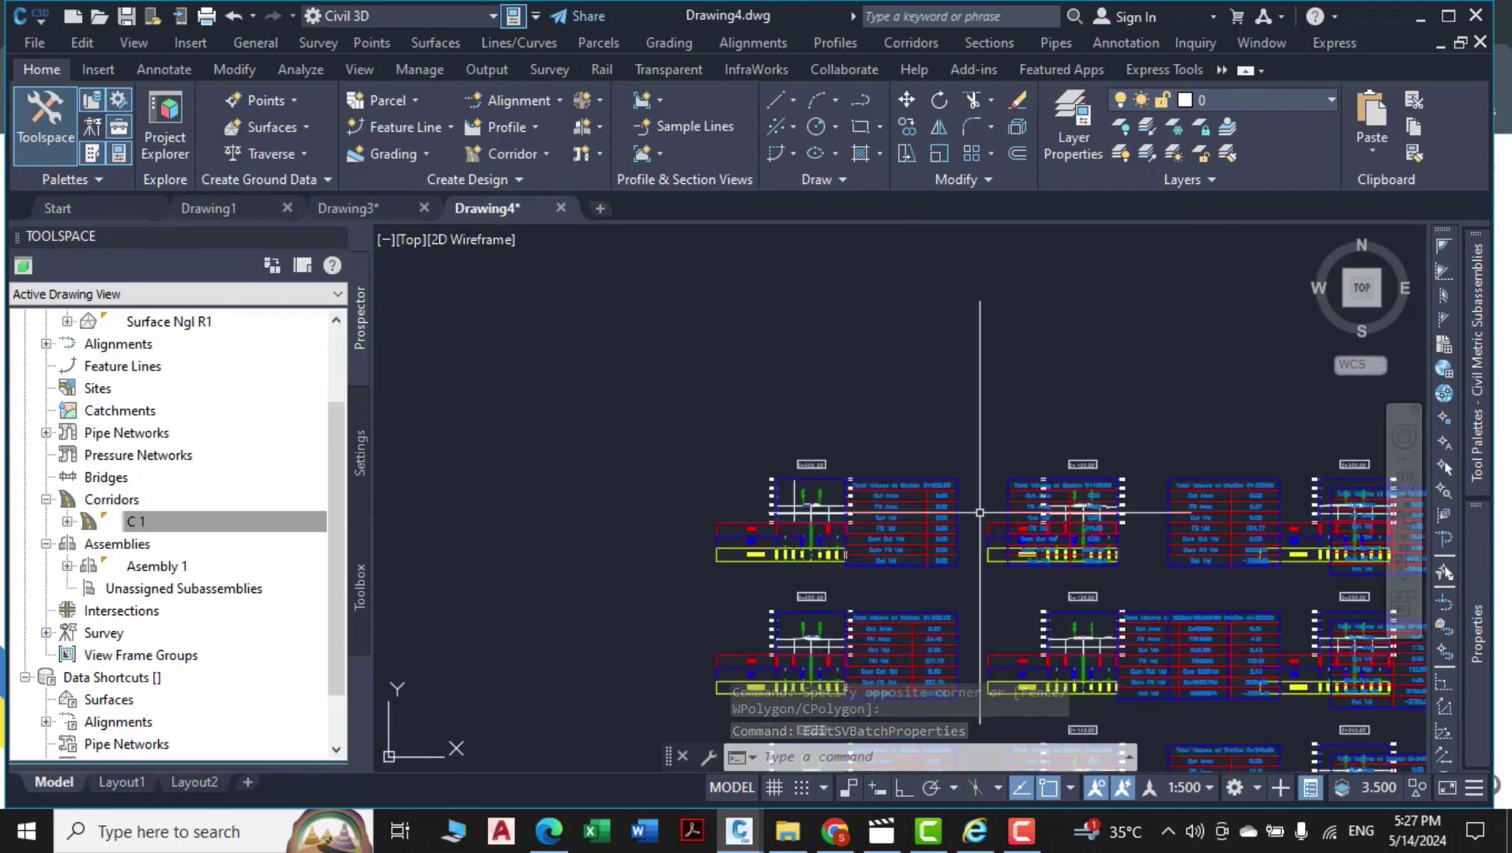
pyautogui.moveTo(933, 522)
pyautogui.mouseDown(button='middle')
pyautogui.moveTo(909, 447)
pyautogui.moveTo(980, 467)
pyautogui.mouseUp(button='middle')
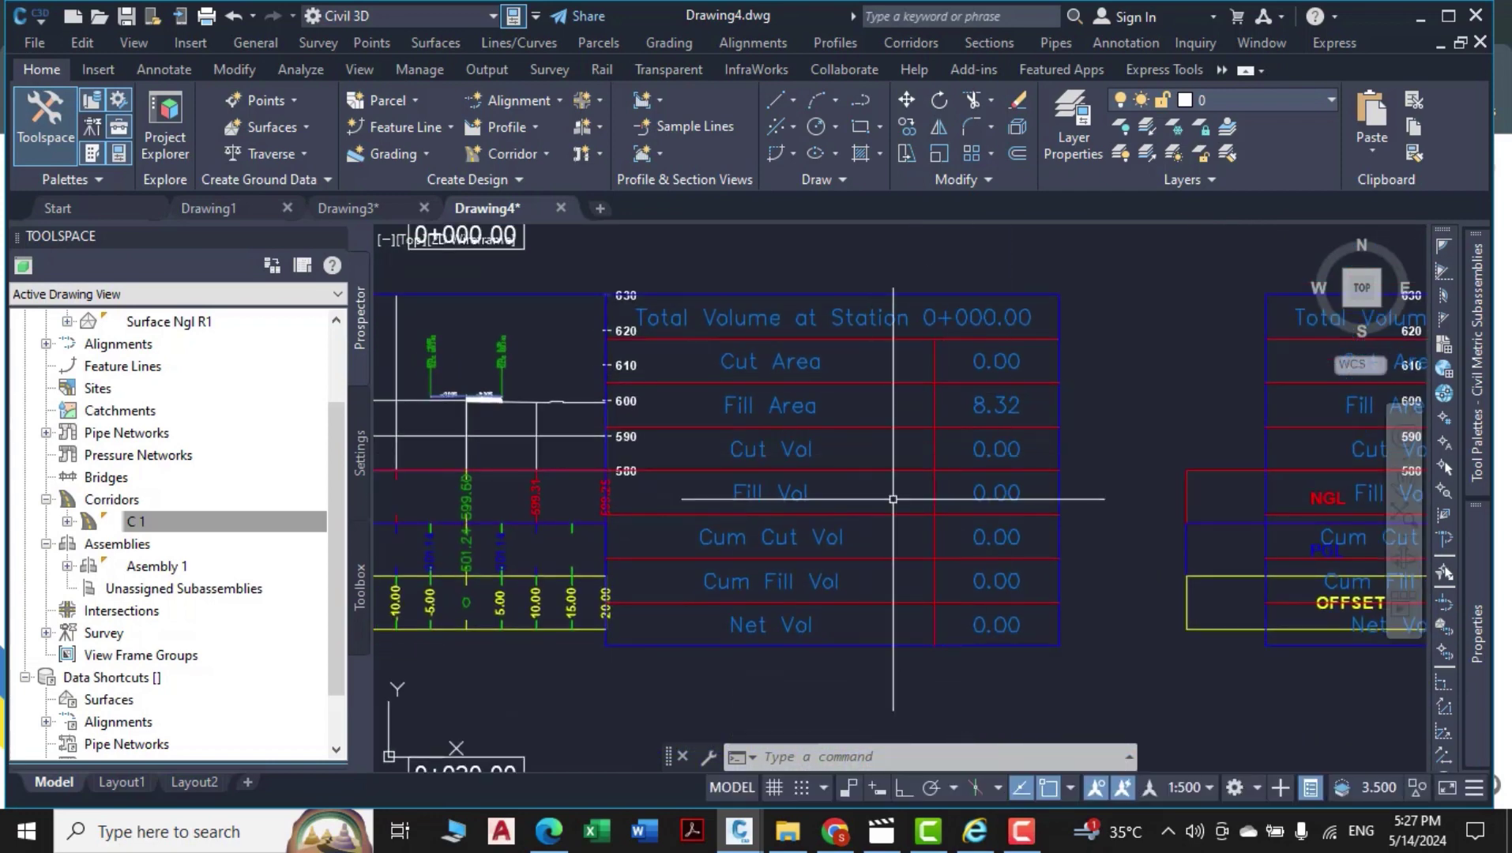
pyautogui.click(1088, 318)
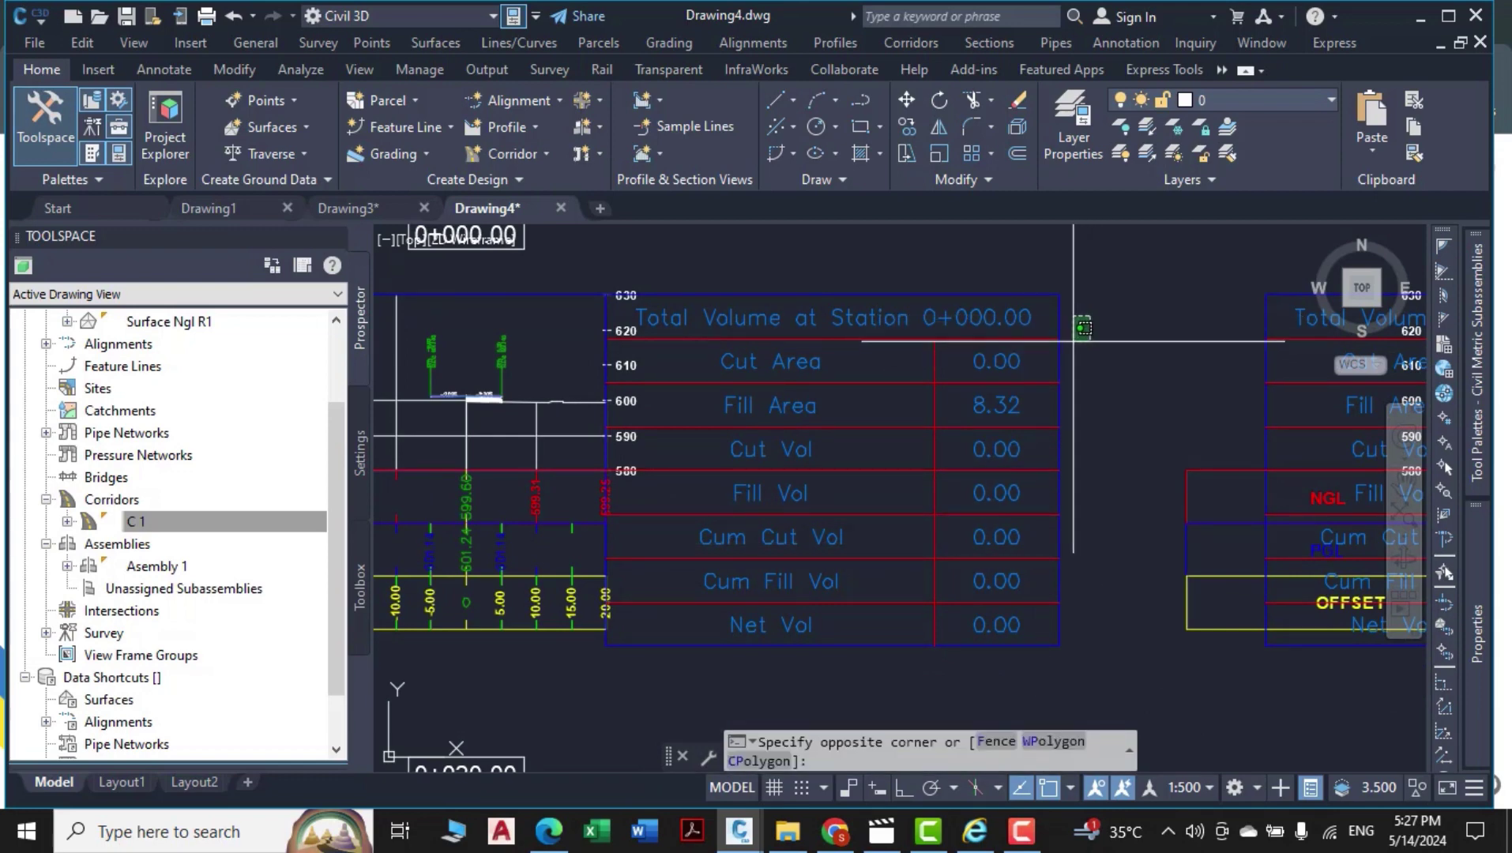
pyautogui.click(1062, 352)
pyautogui.rightClick(1130, 366)
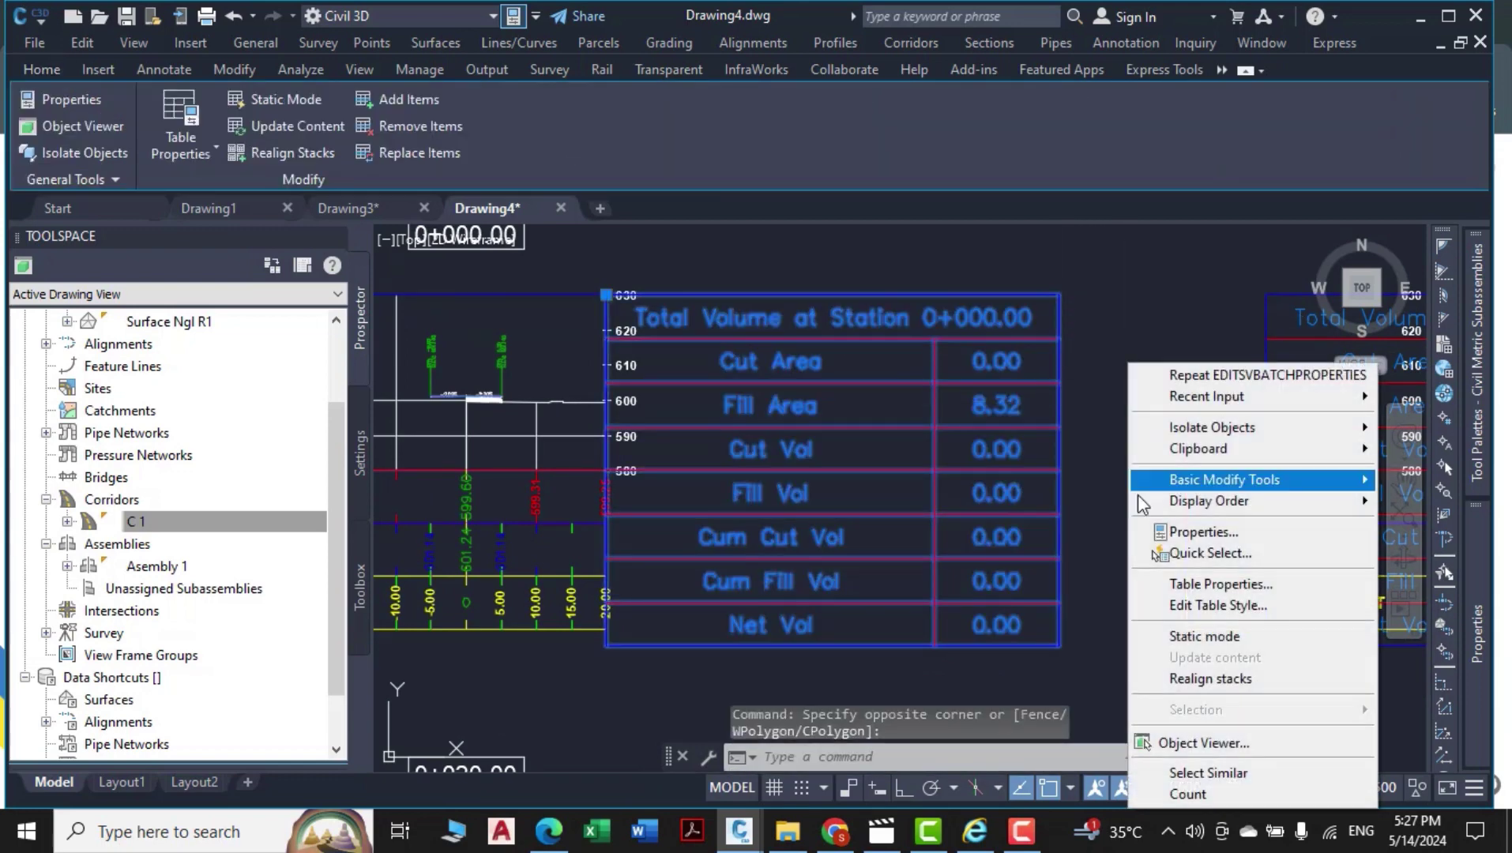
pyautogui.click(1213, 606)
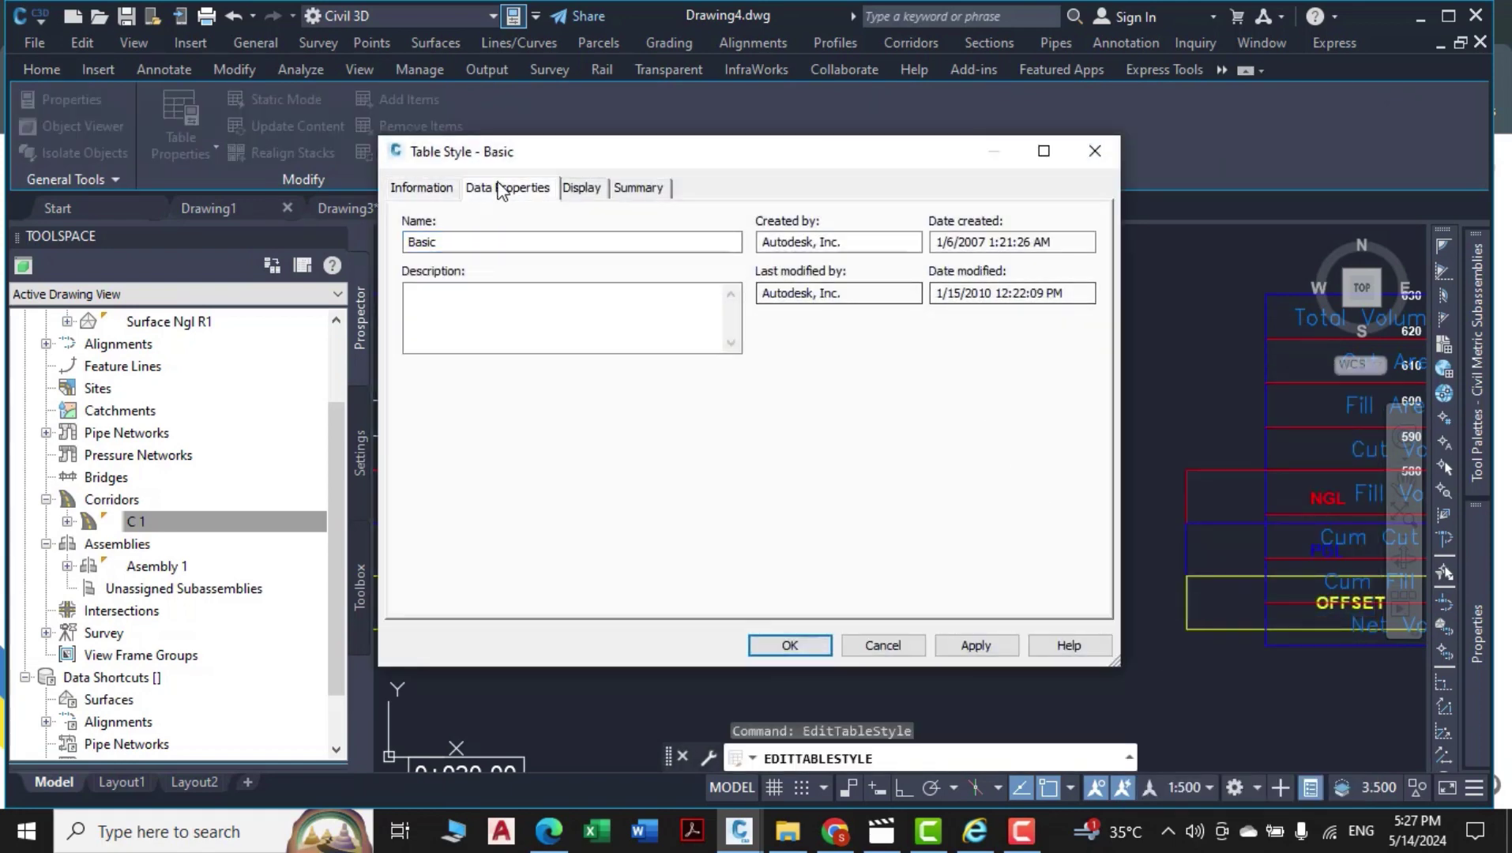
pyautogui.click(499, 188)
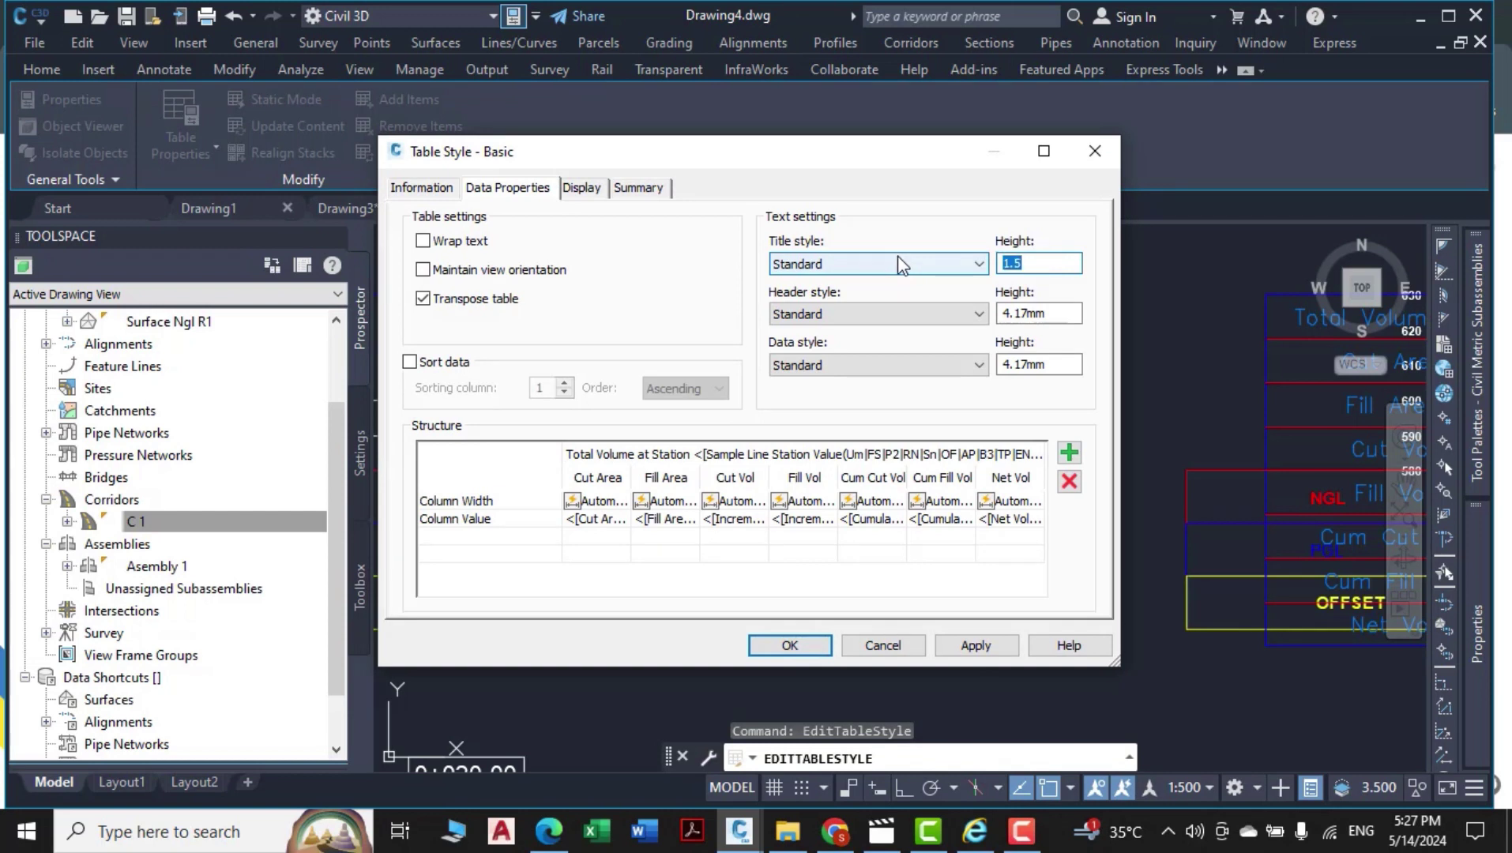
pyautogui.click(1032, 316)
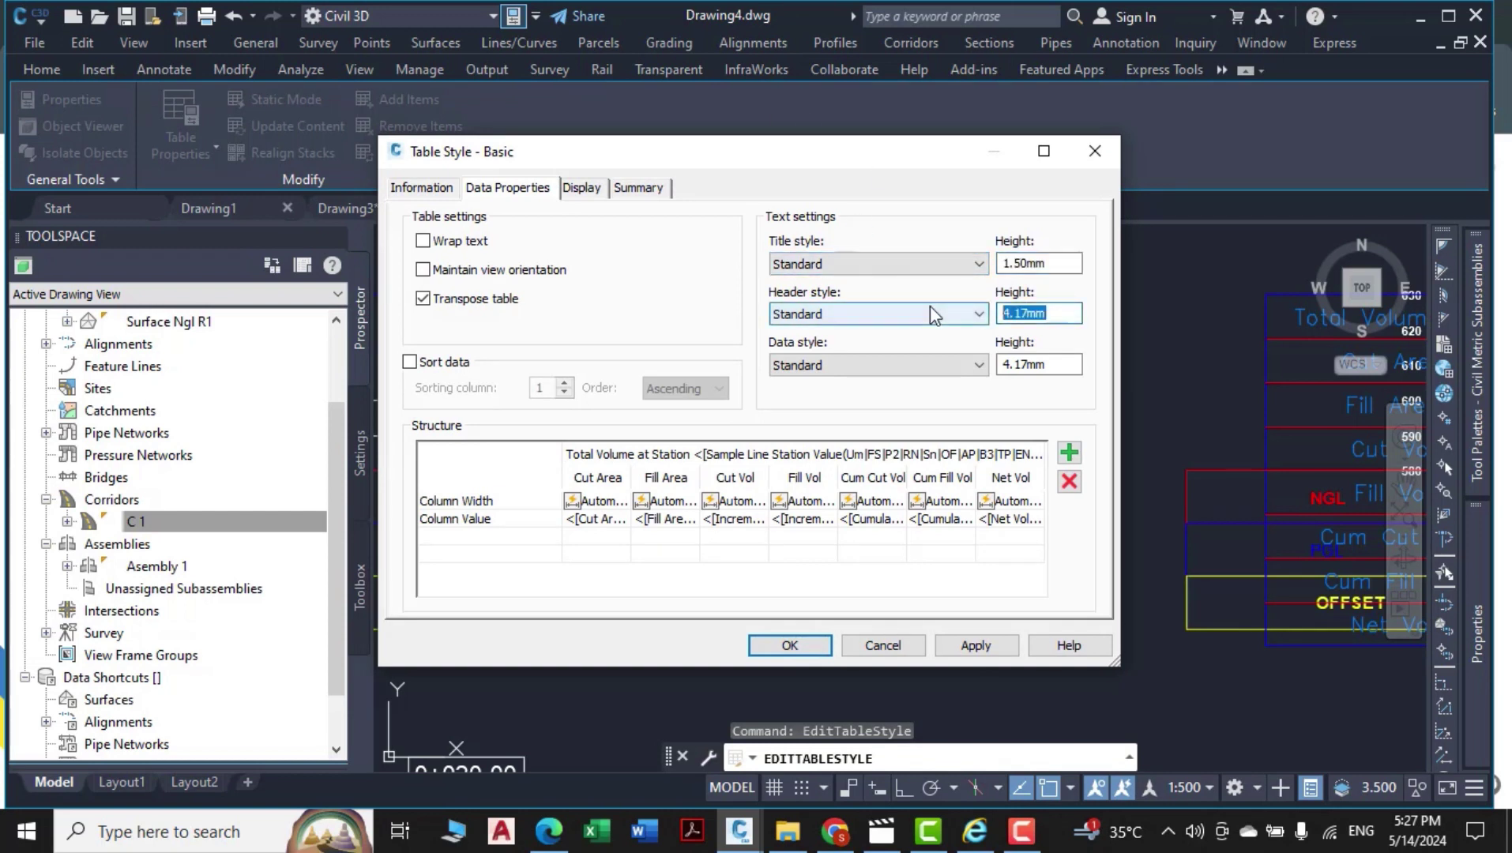
pyautogui.write('1.5')
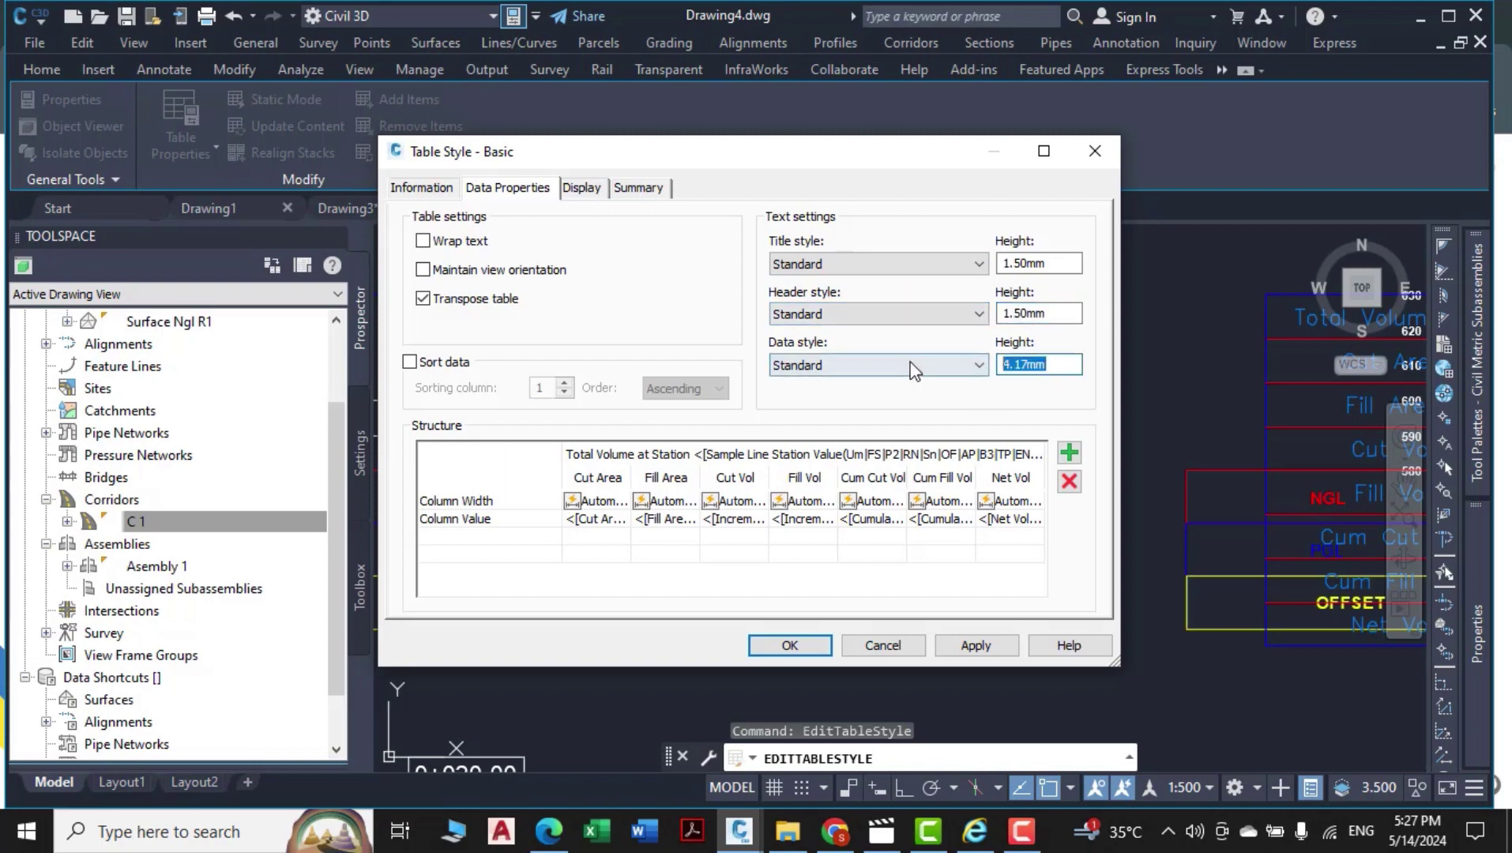
pyautogui.click(802, 641)
# Examine the resized total volume tables beside the section views at stations 0+000.00 and 0+020.00.
pyautogui.moveTo(635, 461); pyautogui.dragTo(810, 404, button='middle')
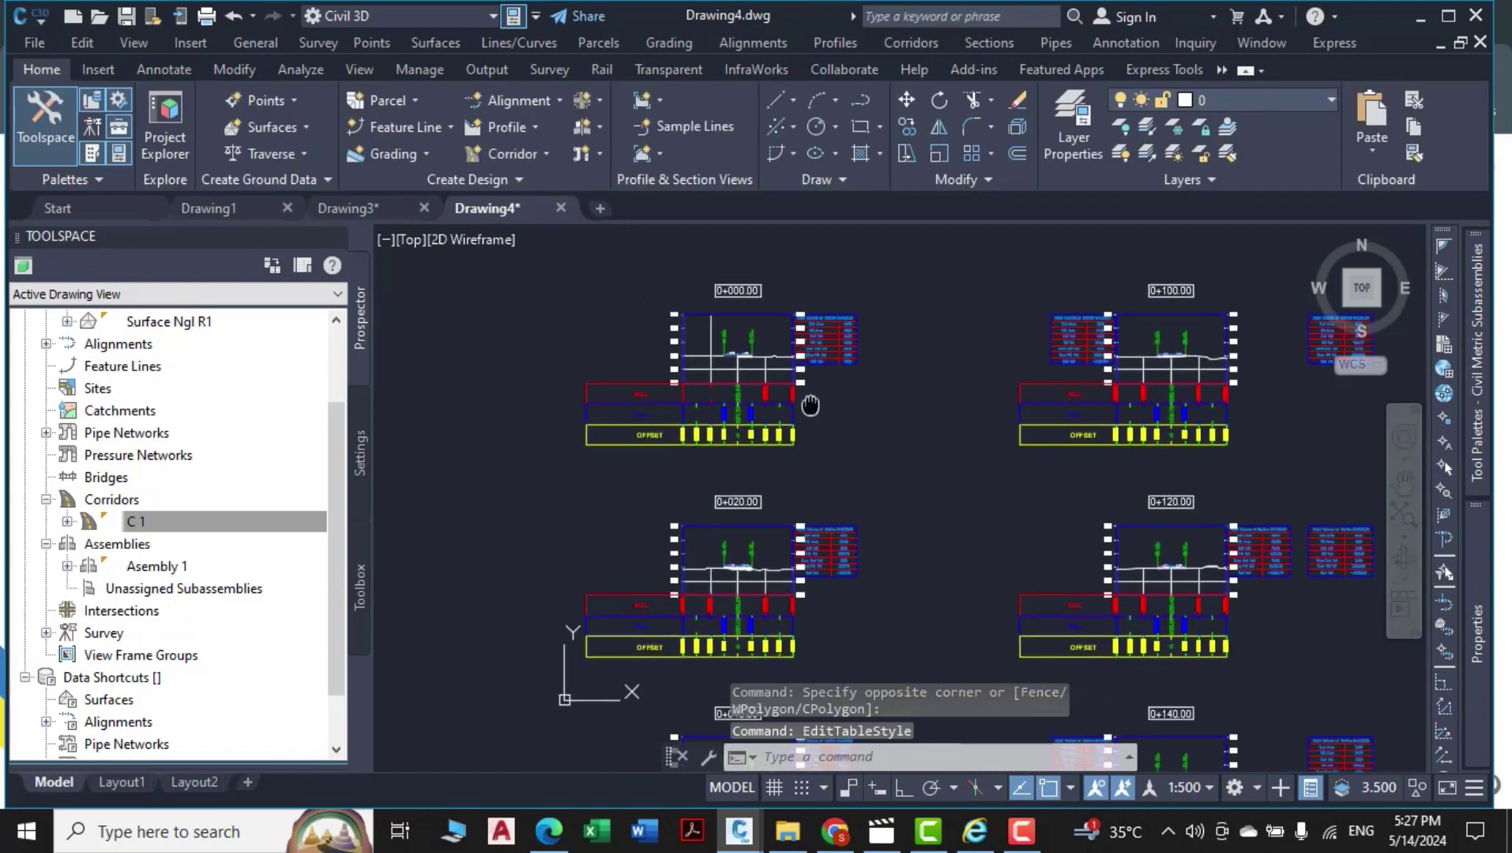
pyautogui.scroll(4, 808, 377)
pyautogui.moveTo(810, 298); pyautogui.dragTo(791, 447, button='middle')
pyautogui.scroll(4, 789, 496)
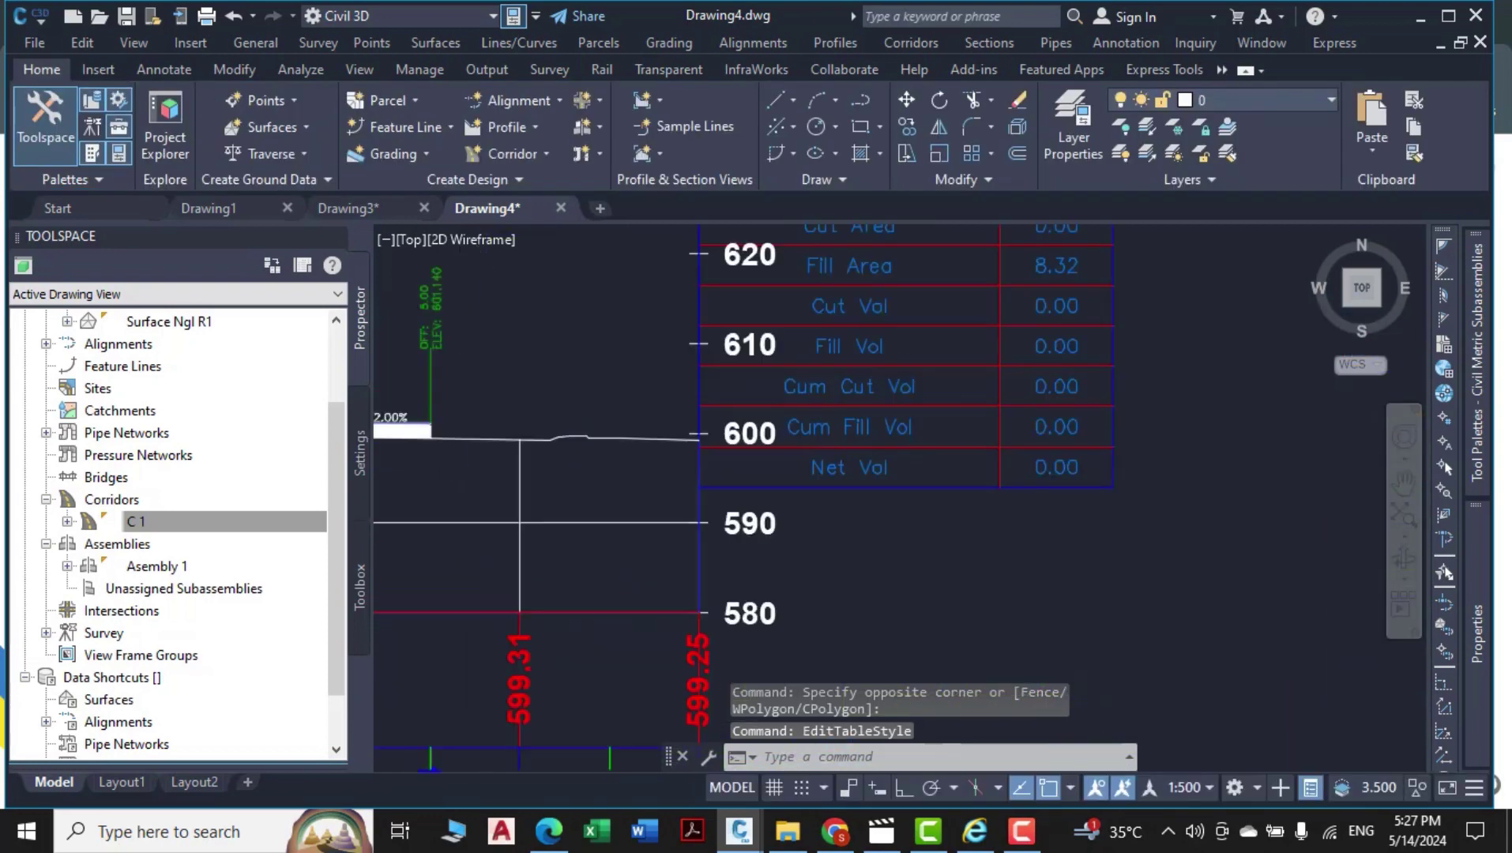
pyautogui.scroll(-2, 822, 466)
pyautogui.scroll(4, 766, 339)
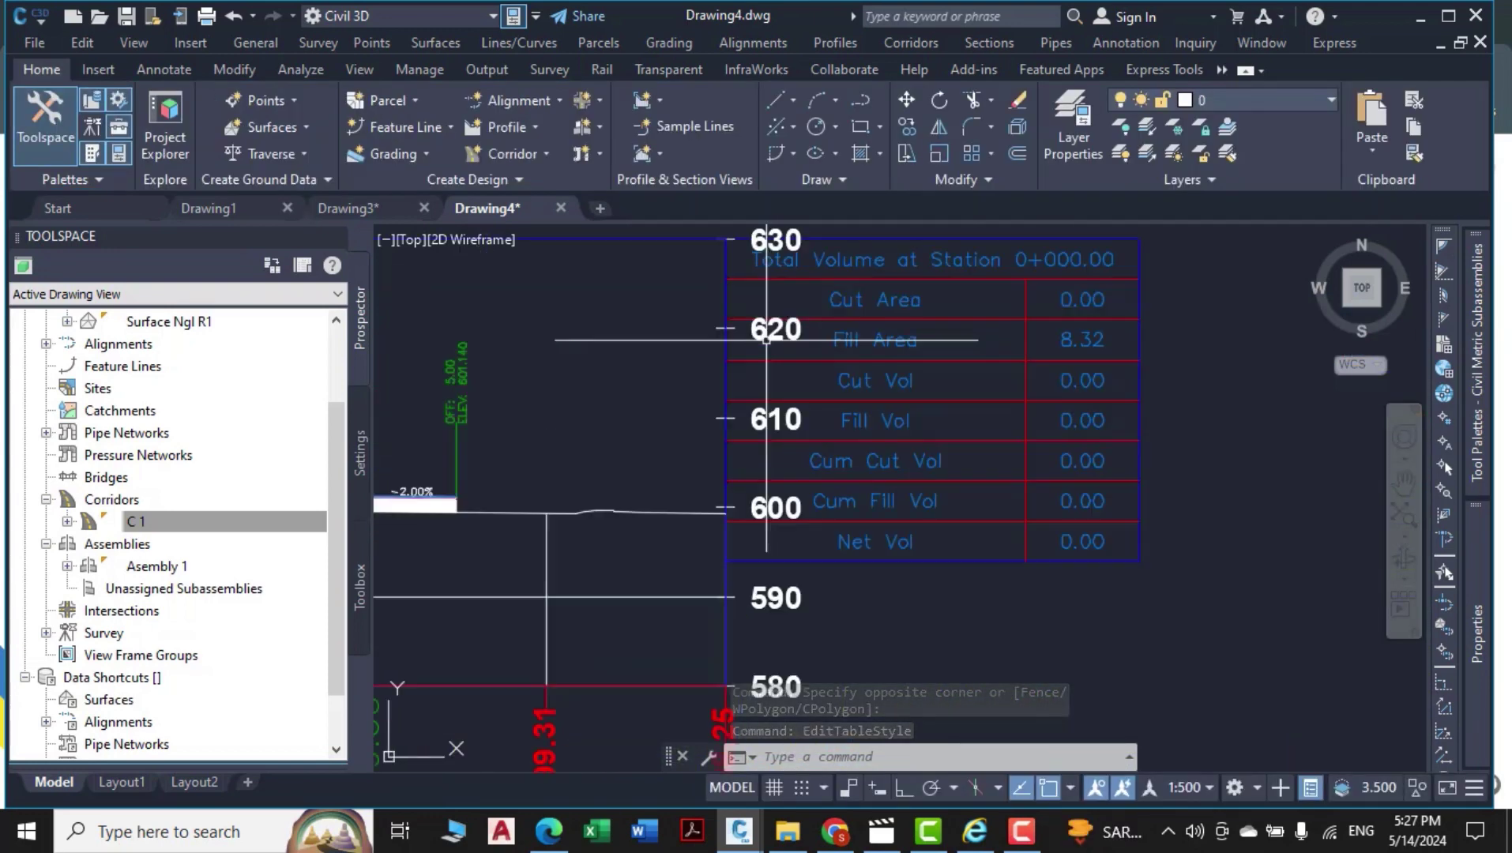
pyautogui.scroll(-3, 710, 356)
pyautogui.scroll(3, 888, 395)
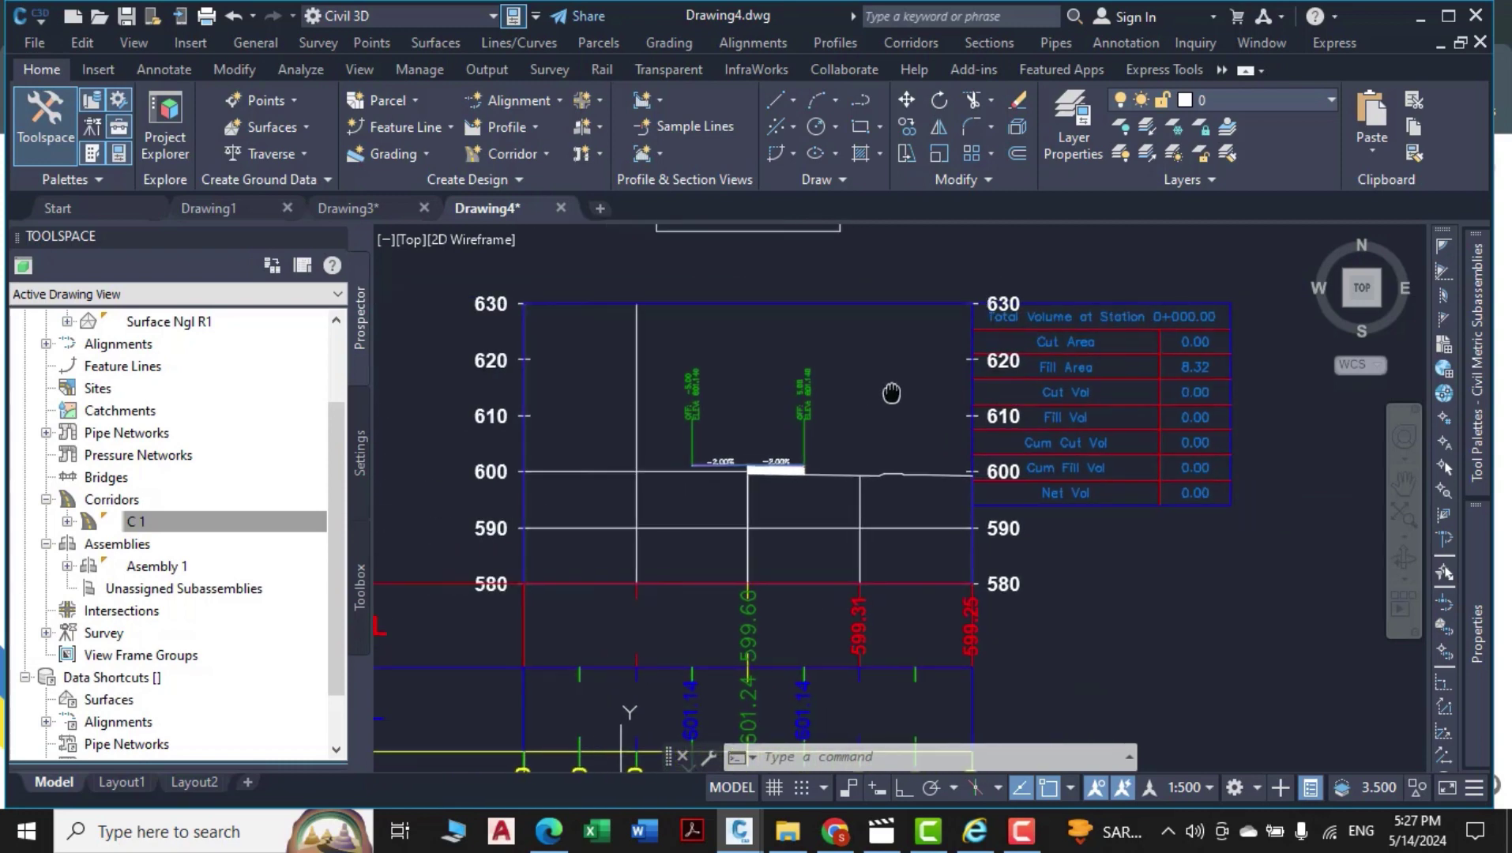
pyautogui.scroll(3, 934, 353)
pyautogui.scroll(-1, 978, 371)
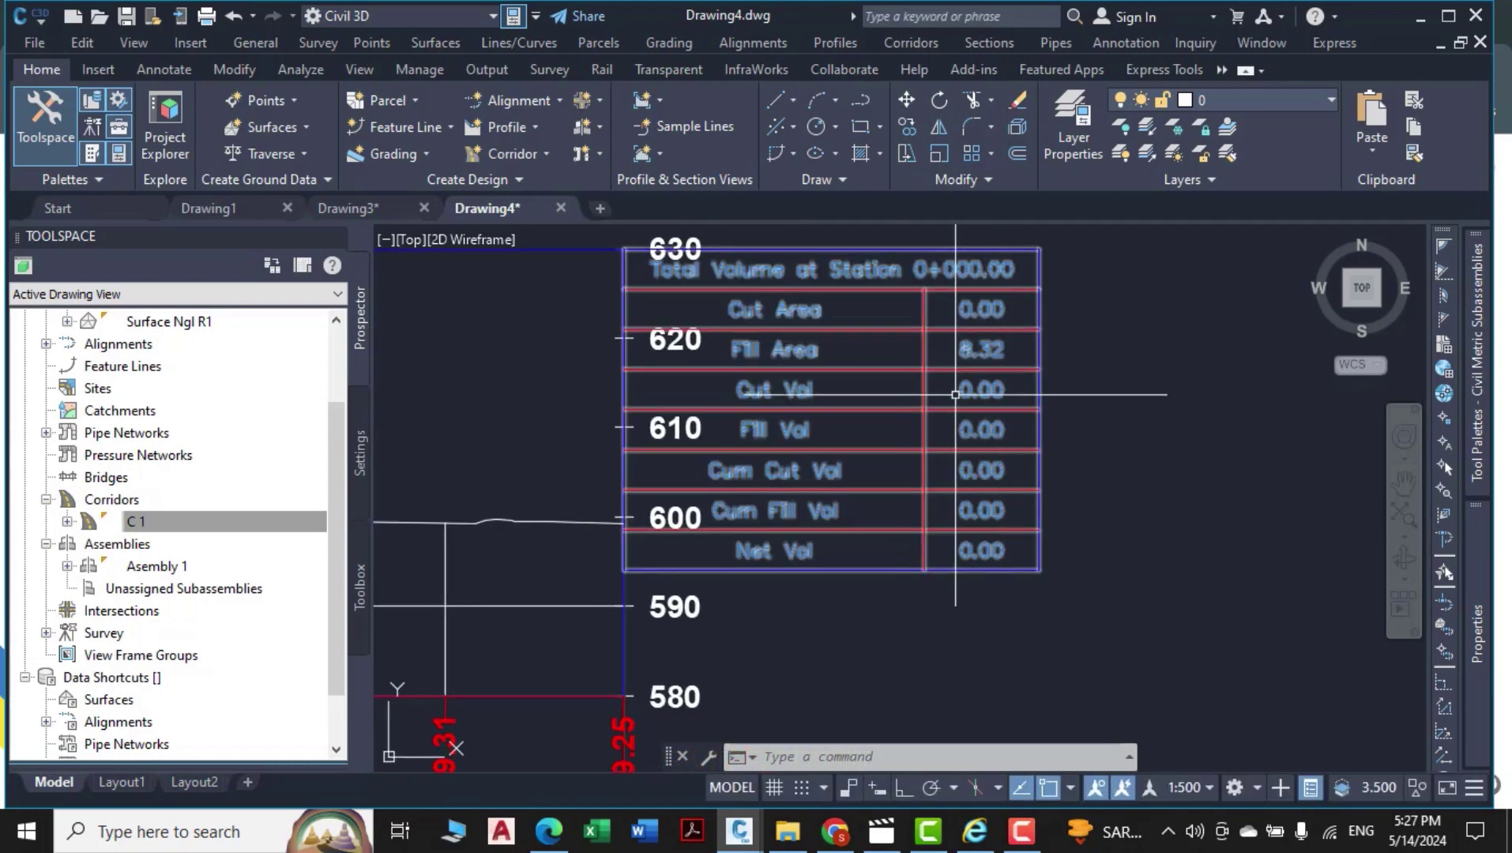
pyautogui.scroll(-2, 955, 394)
pyautogui.scroll(2, 860, 347)
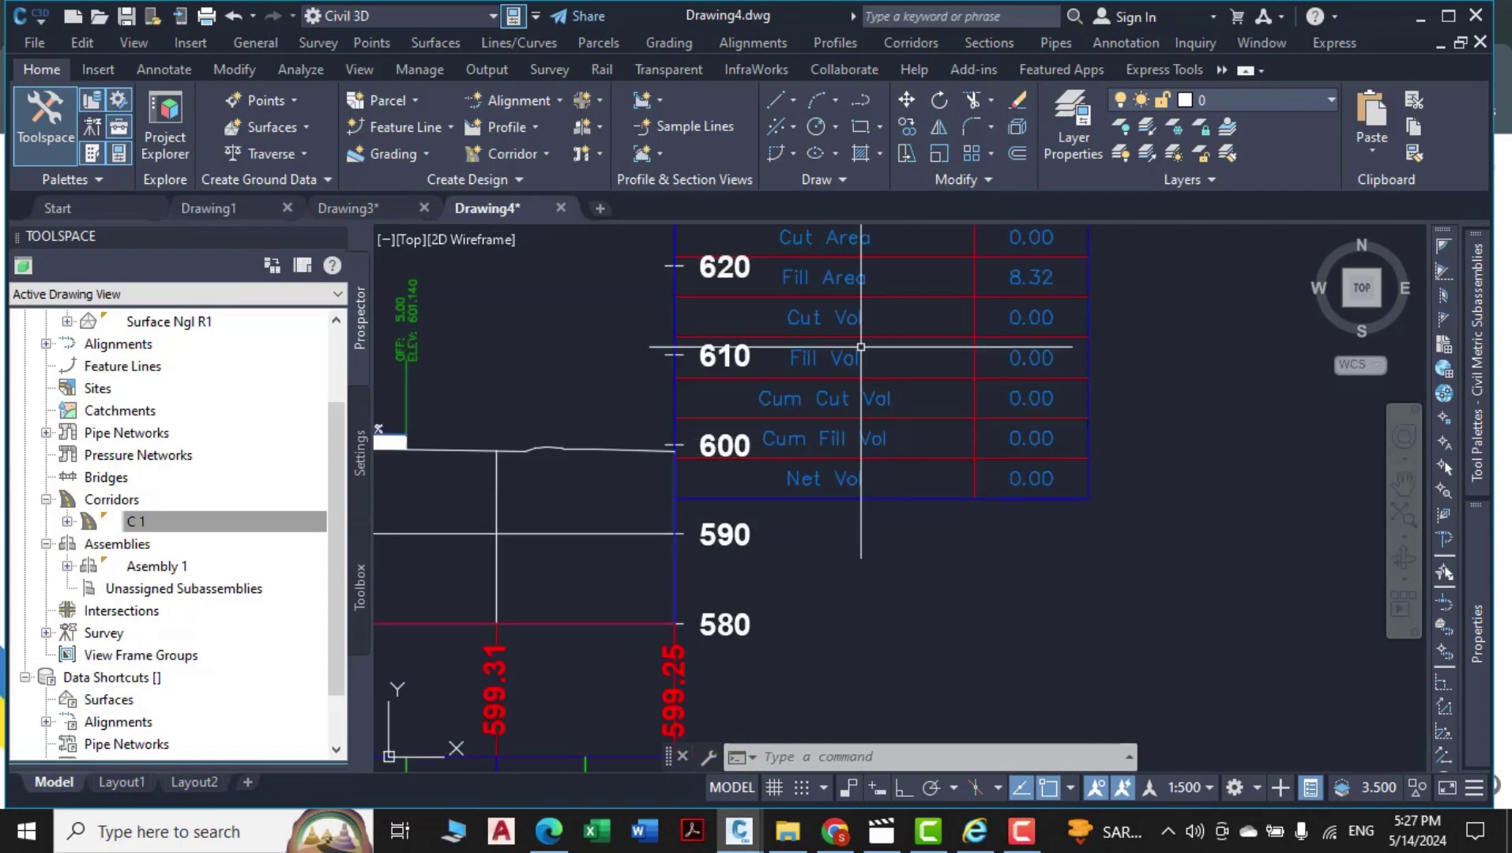
pyautogui.scroll(-3, 861, 346)
pyautogui.scroll(5, 928, 489)
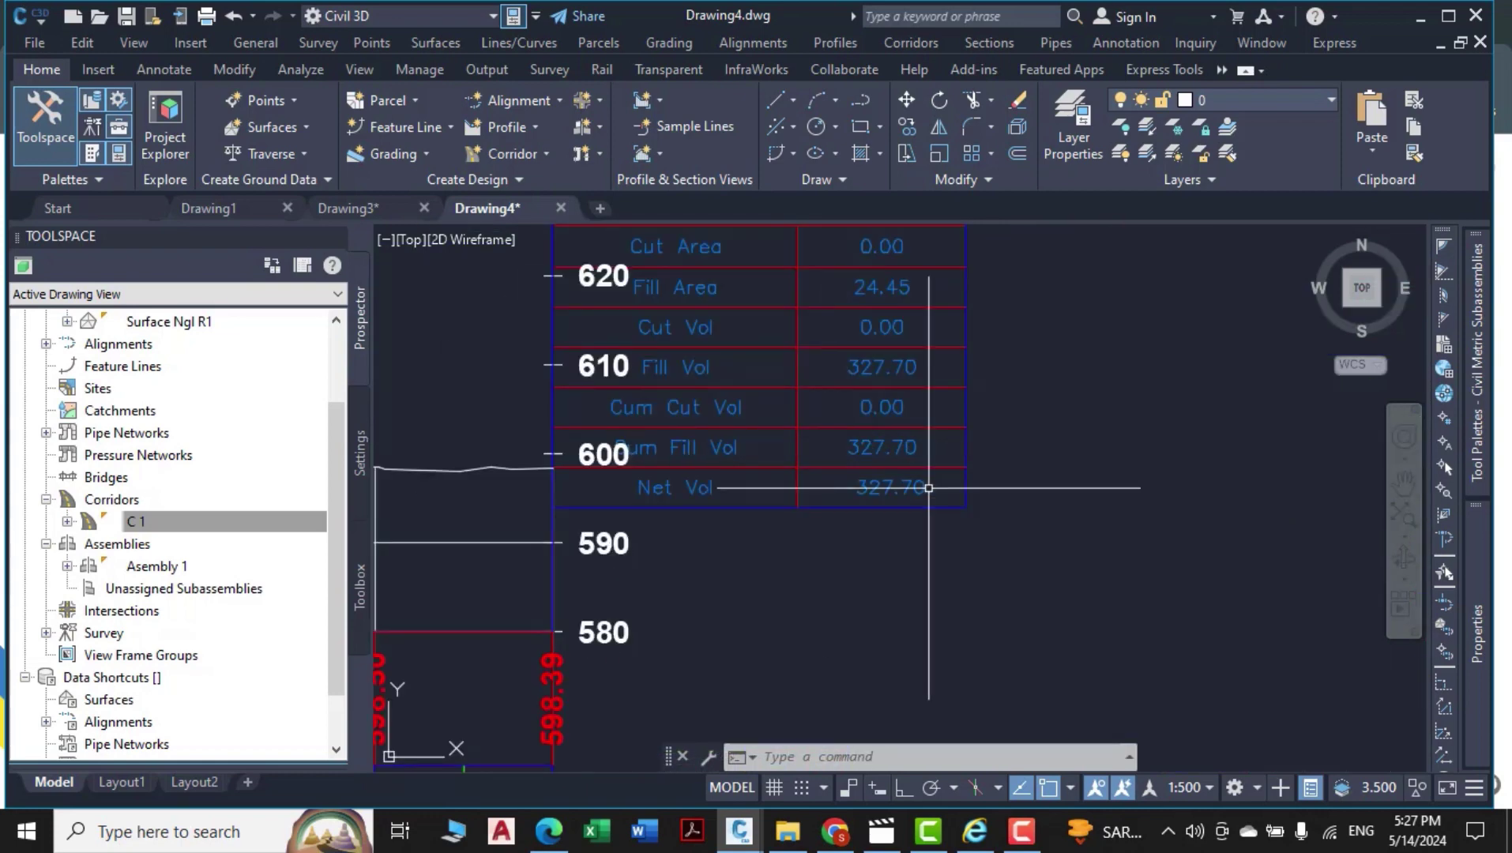
# Check the volume tables across all section views and the two overall total volume tables beside the section view group.
pyautogui.scroll(-1, 923, 399)
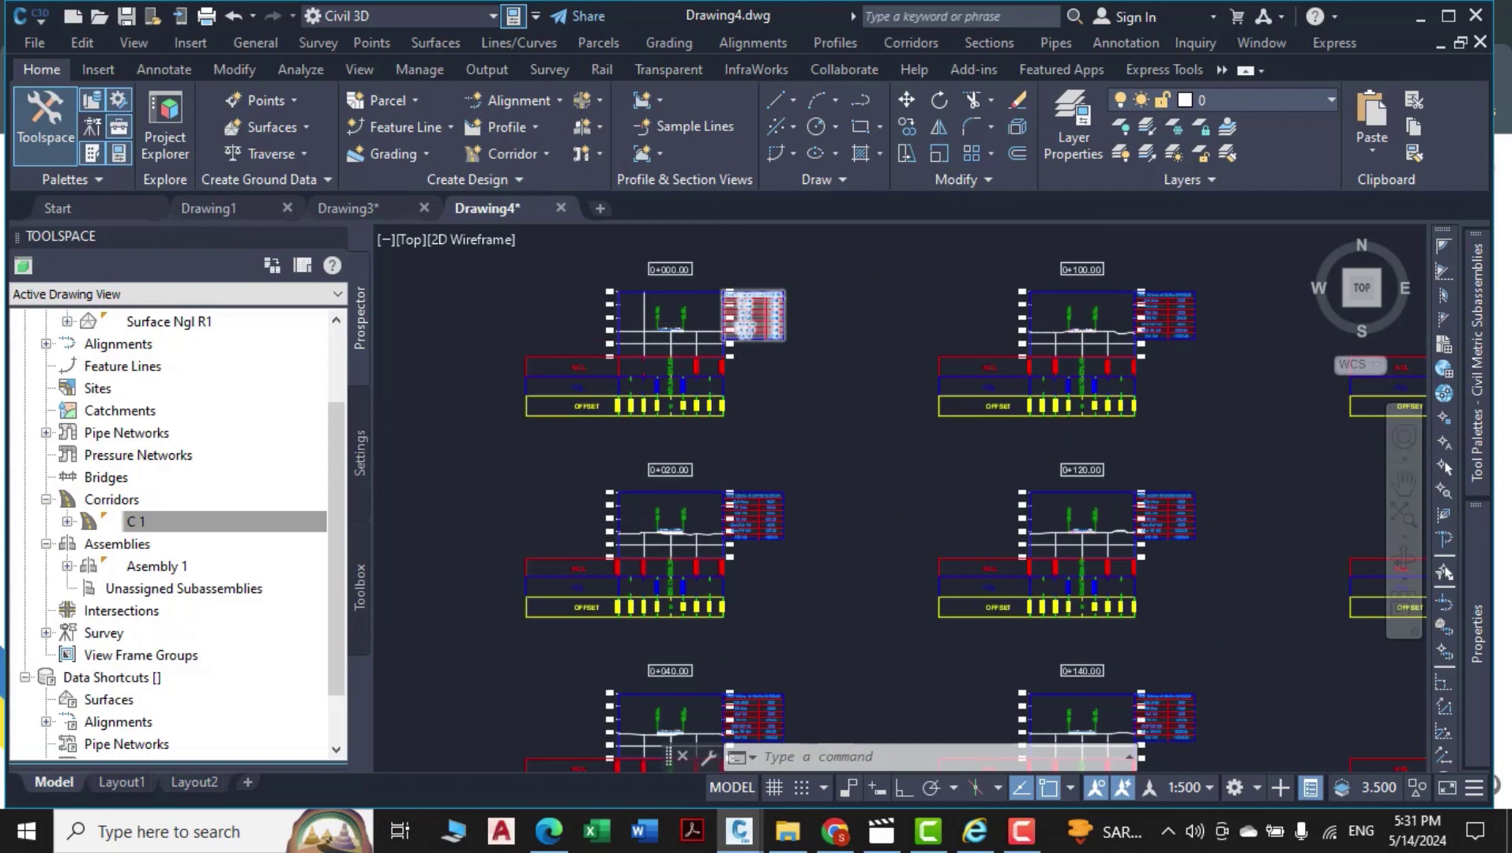
pyautogui.scroll(5, 791, 525)
pyautogui.scroll(-5, 792, 524)
pyautogui.scroll(5, 792, 524)
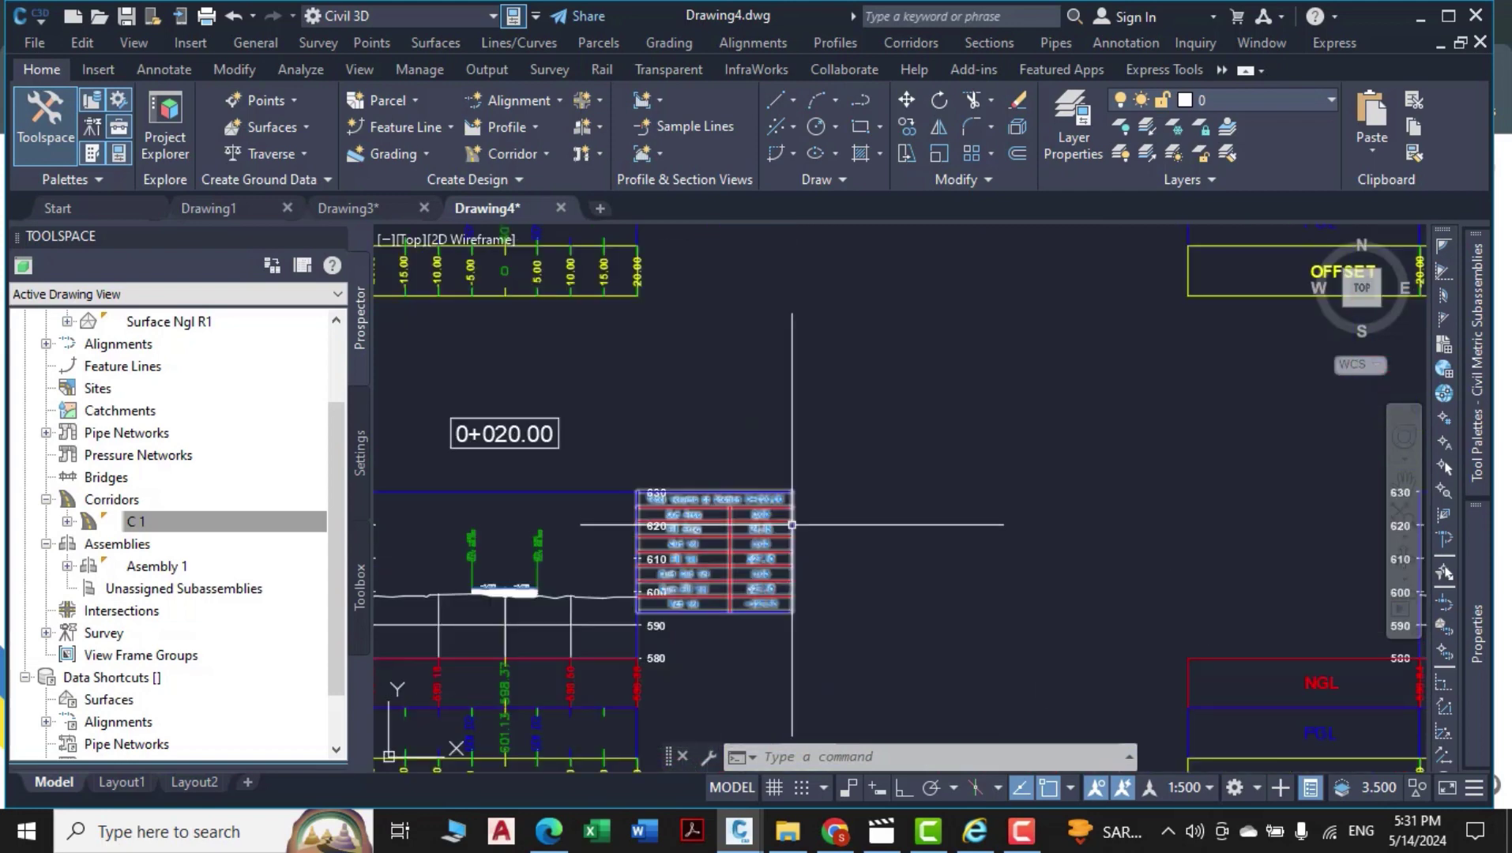
pyautogui.scroll(-5, 792, 525)
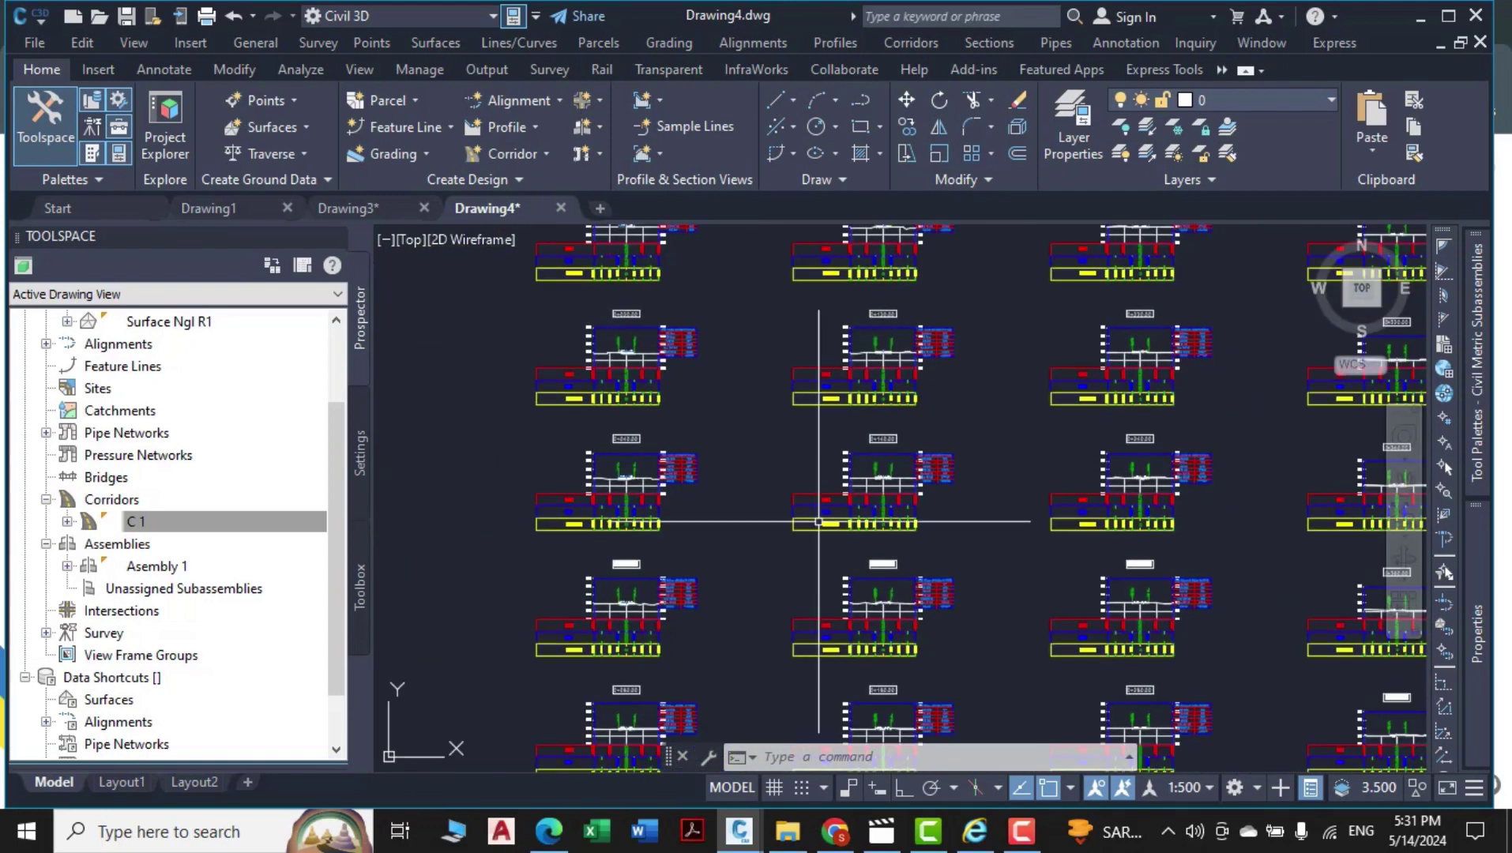
pyautogui.scroll(-4, 818, 521)
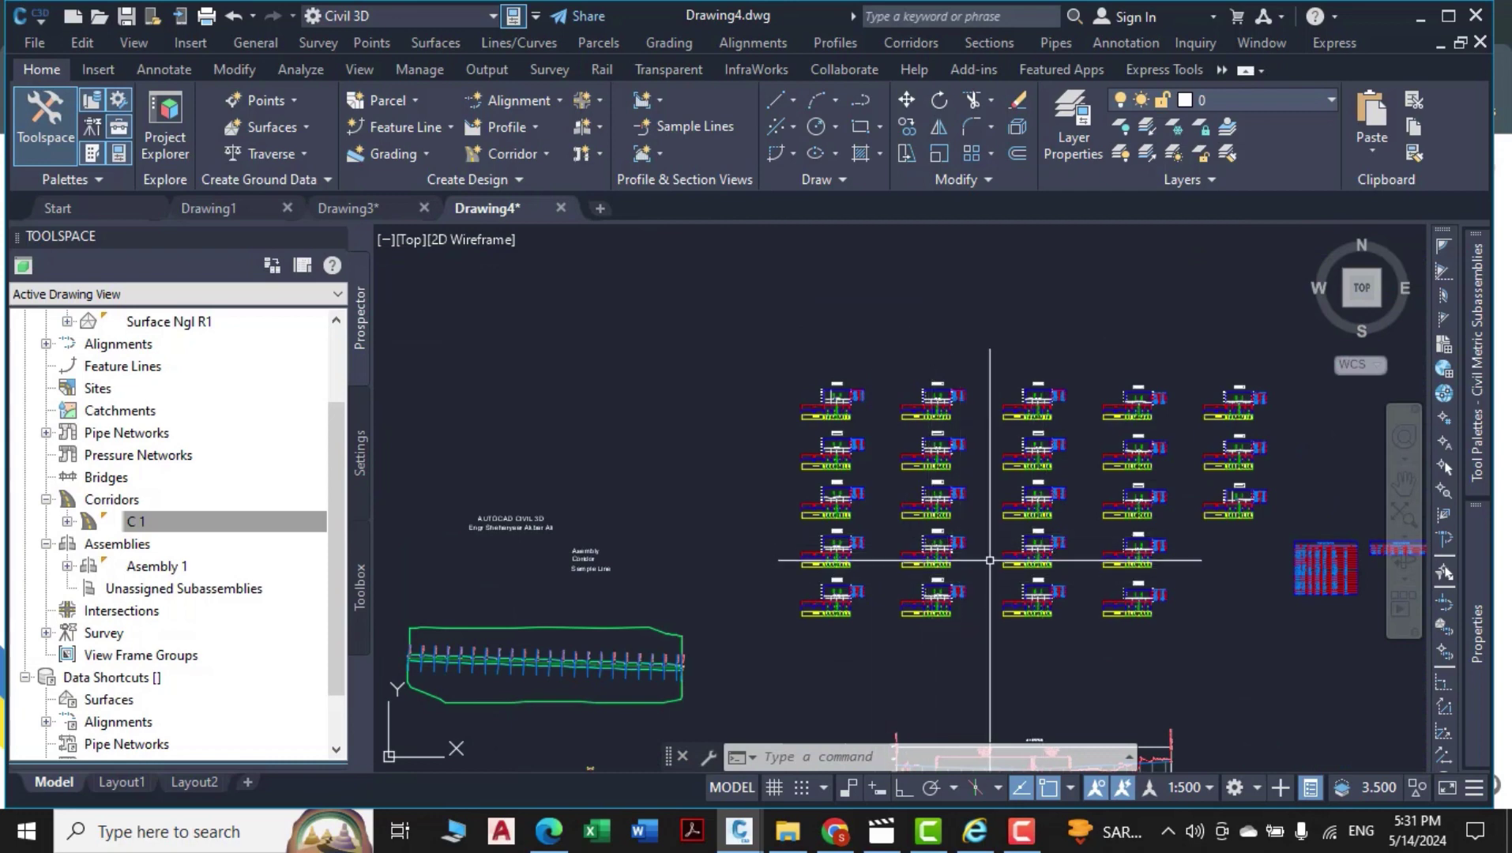
pyautogui.moveTo(989, 560); pyautogui.dragTo(613, 455, button='middle')
pyautogui.click(1126, 399)
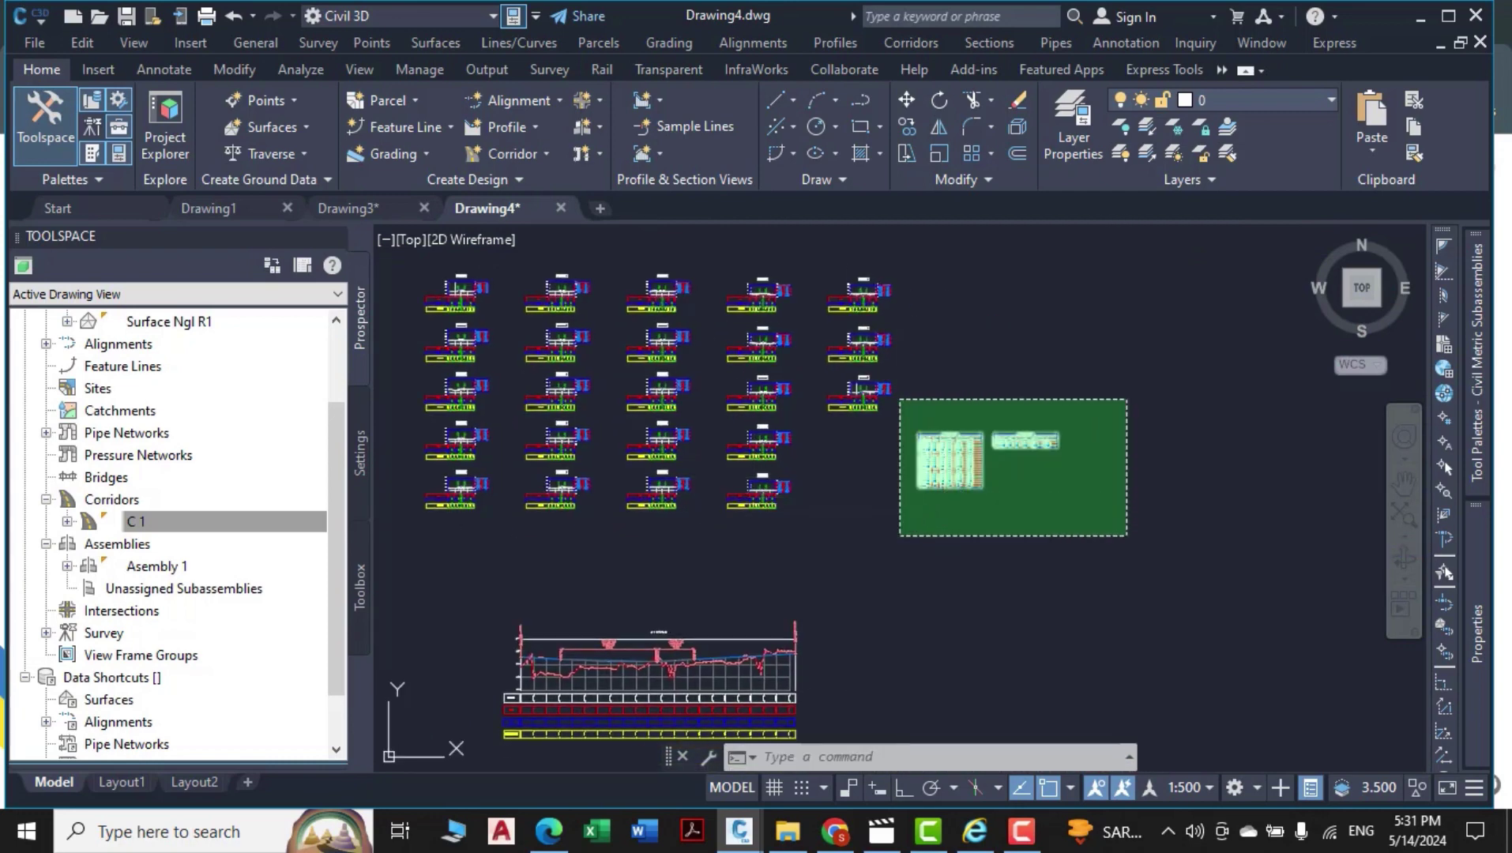
pyautogui.click(900, 536)
pyautogui.press('Escape')
pyautogui.press('Escape')
pyautogui.scroll(-4, 875, 429)
pyautogui.moveTo(789, 449); pyautogui.dragTo(819, 458, button='middle')
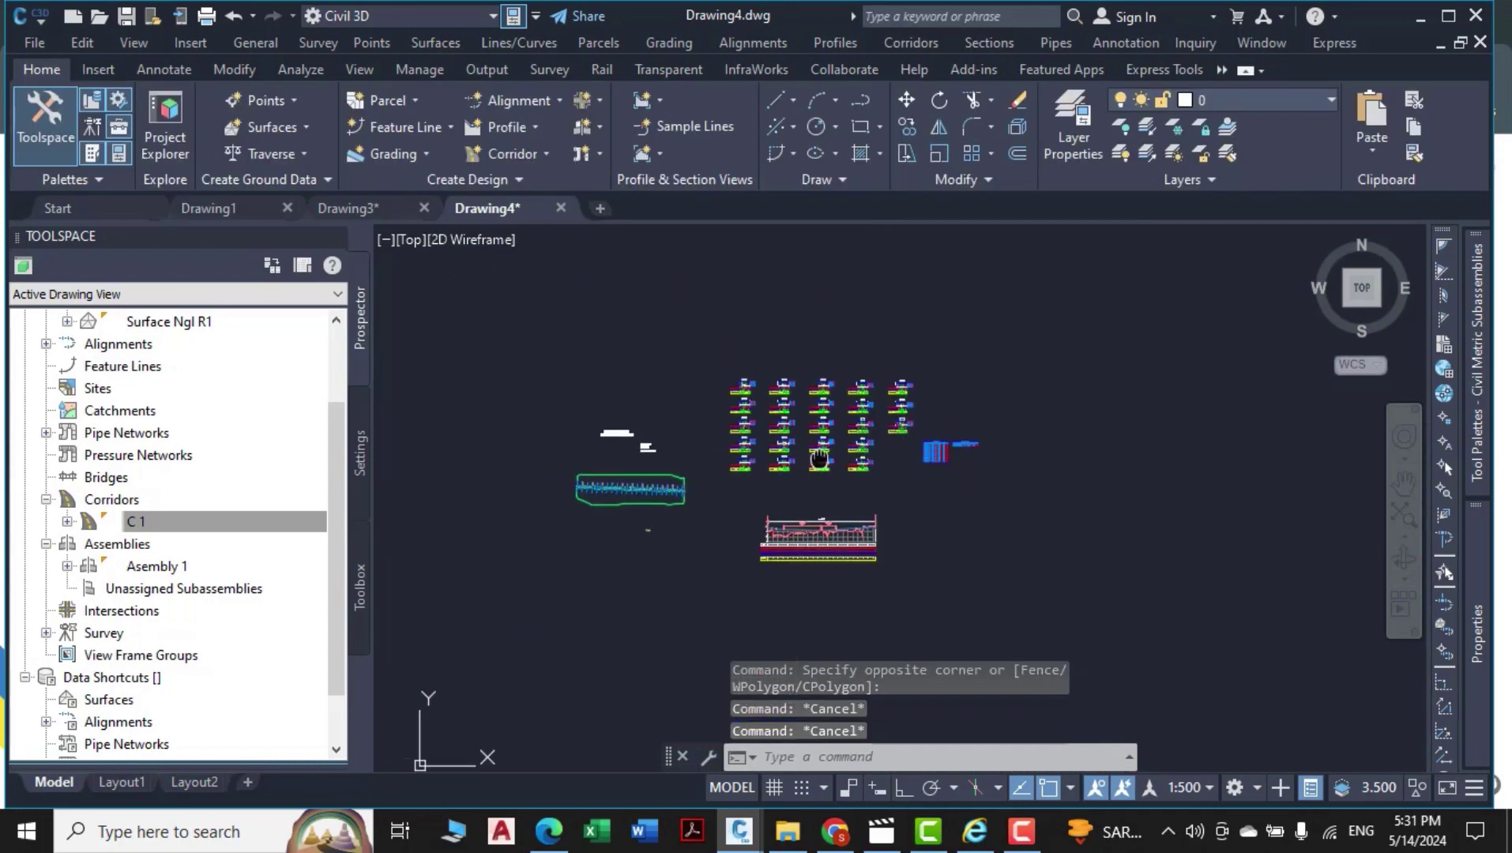
# Review the complete drawing, covering the corridor plan, profile view, section views with volume tables, and title text.
pyautogui.scroll(5, 819, 458)
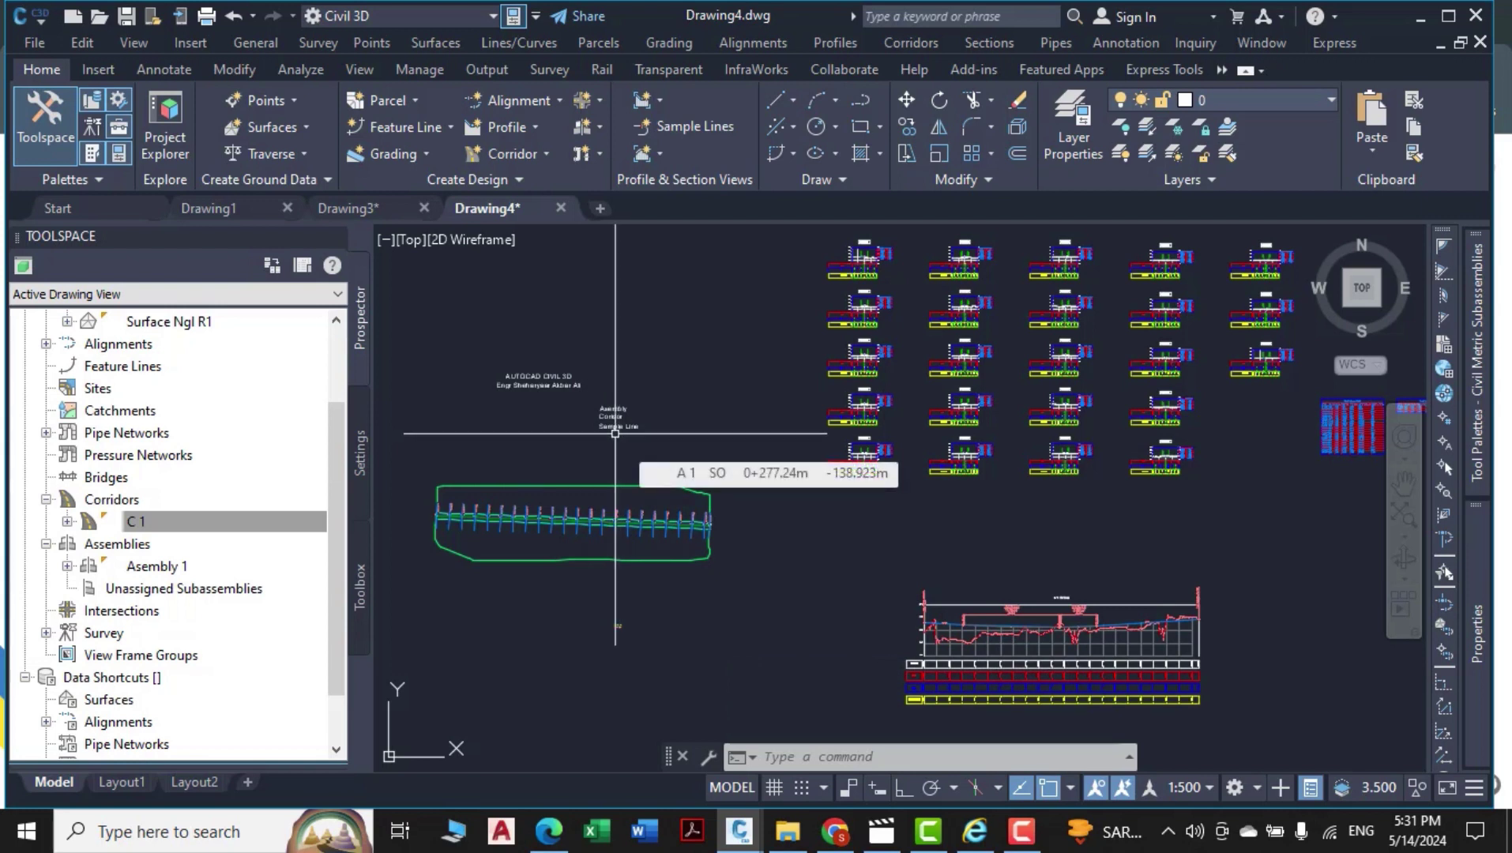
pyautogui.scroll(5, 867, 303)
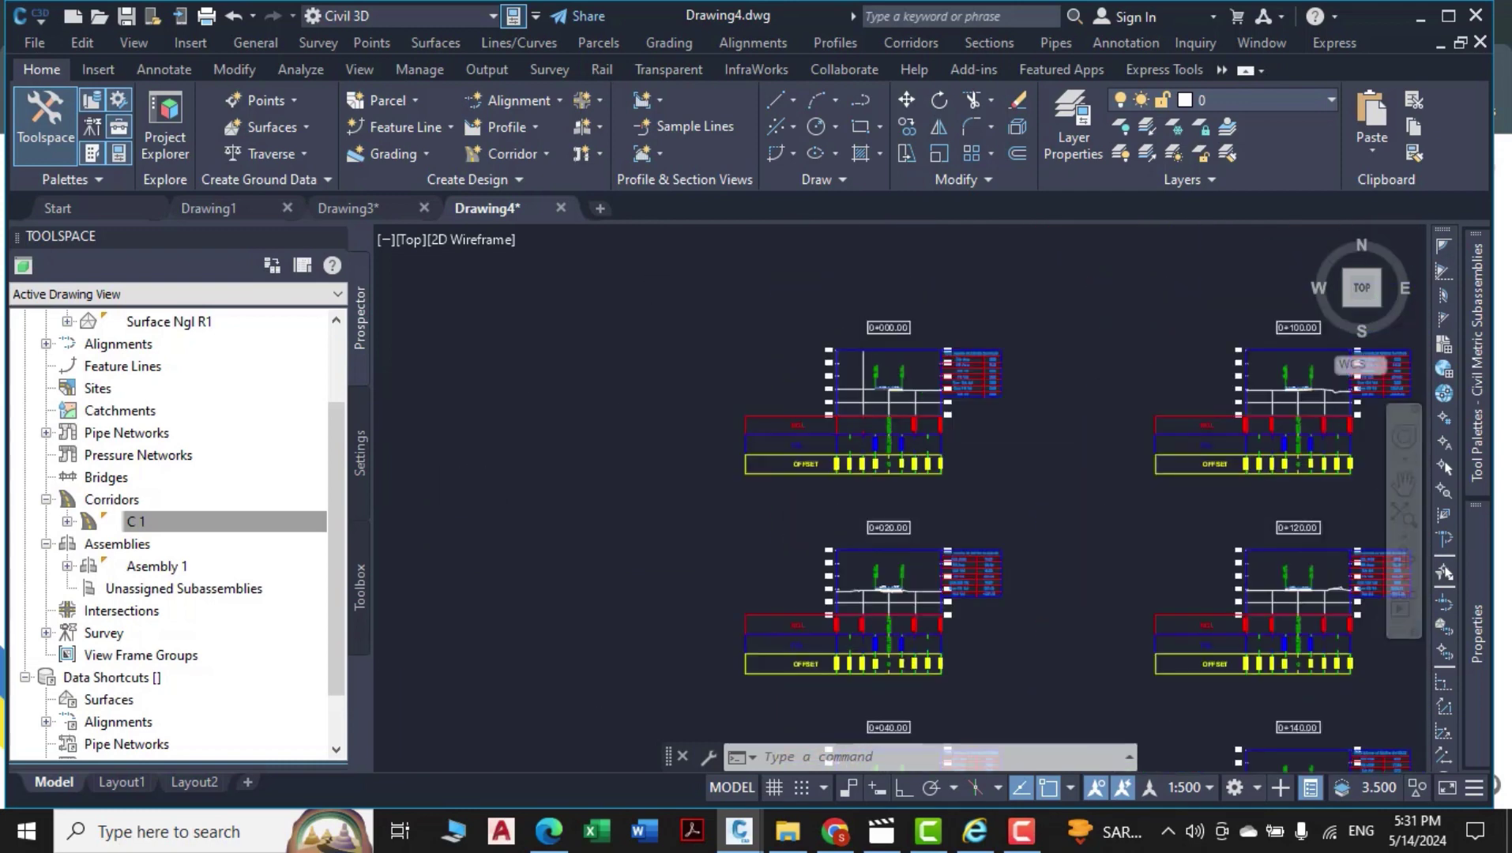
pyautogui.scroll(-8, 804, 455)
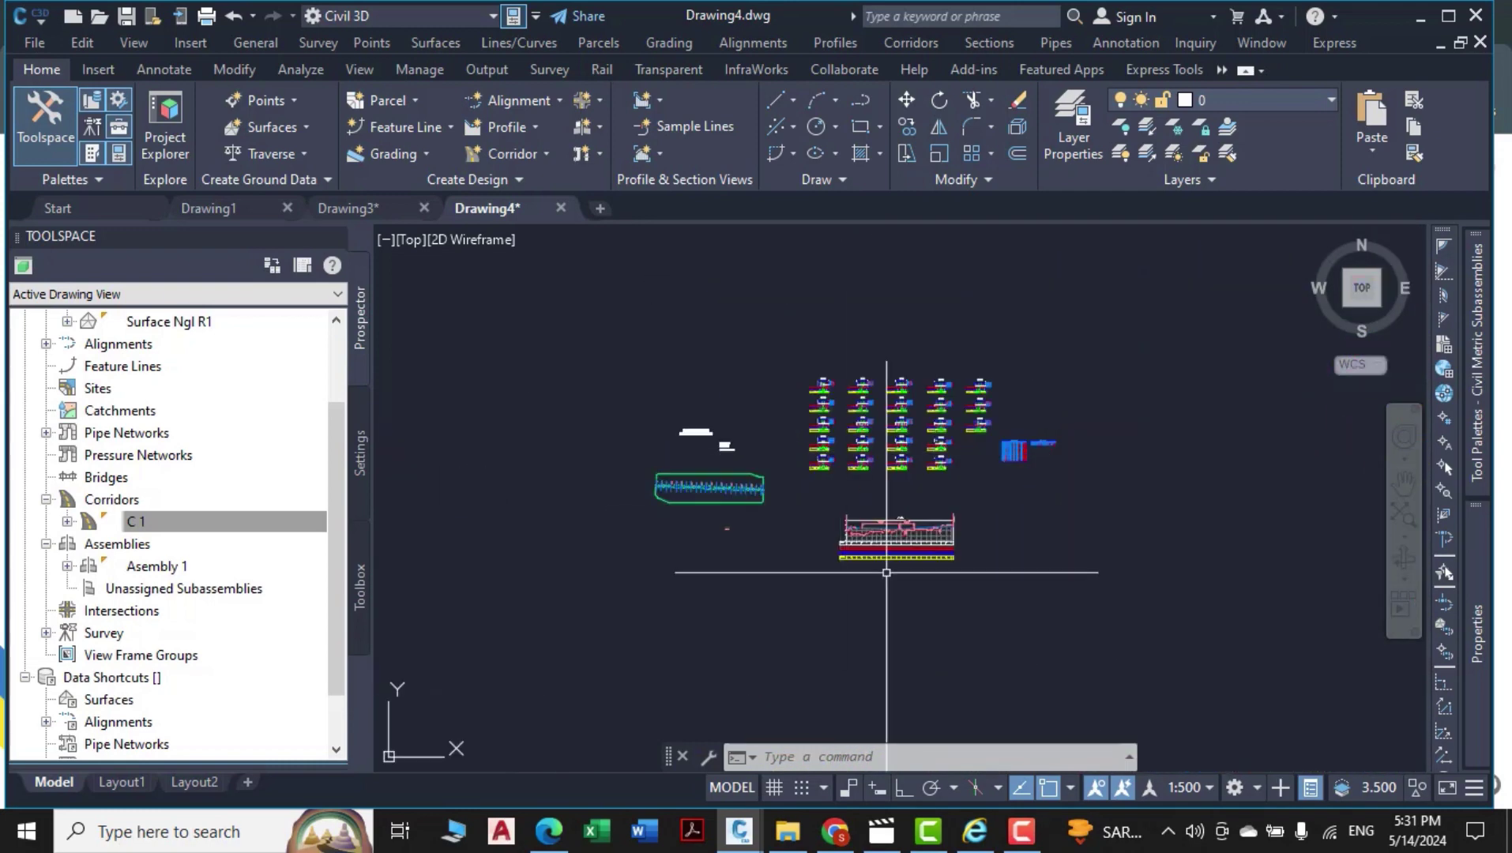
pyautogui.scroll(8, 804, 398)
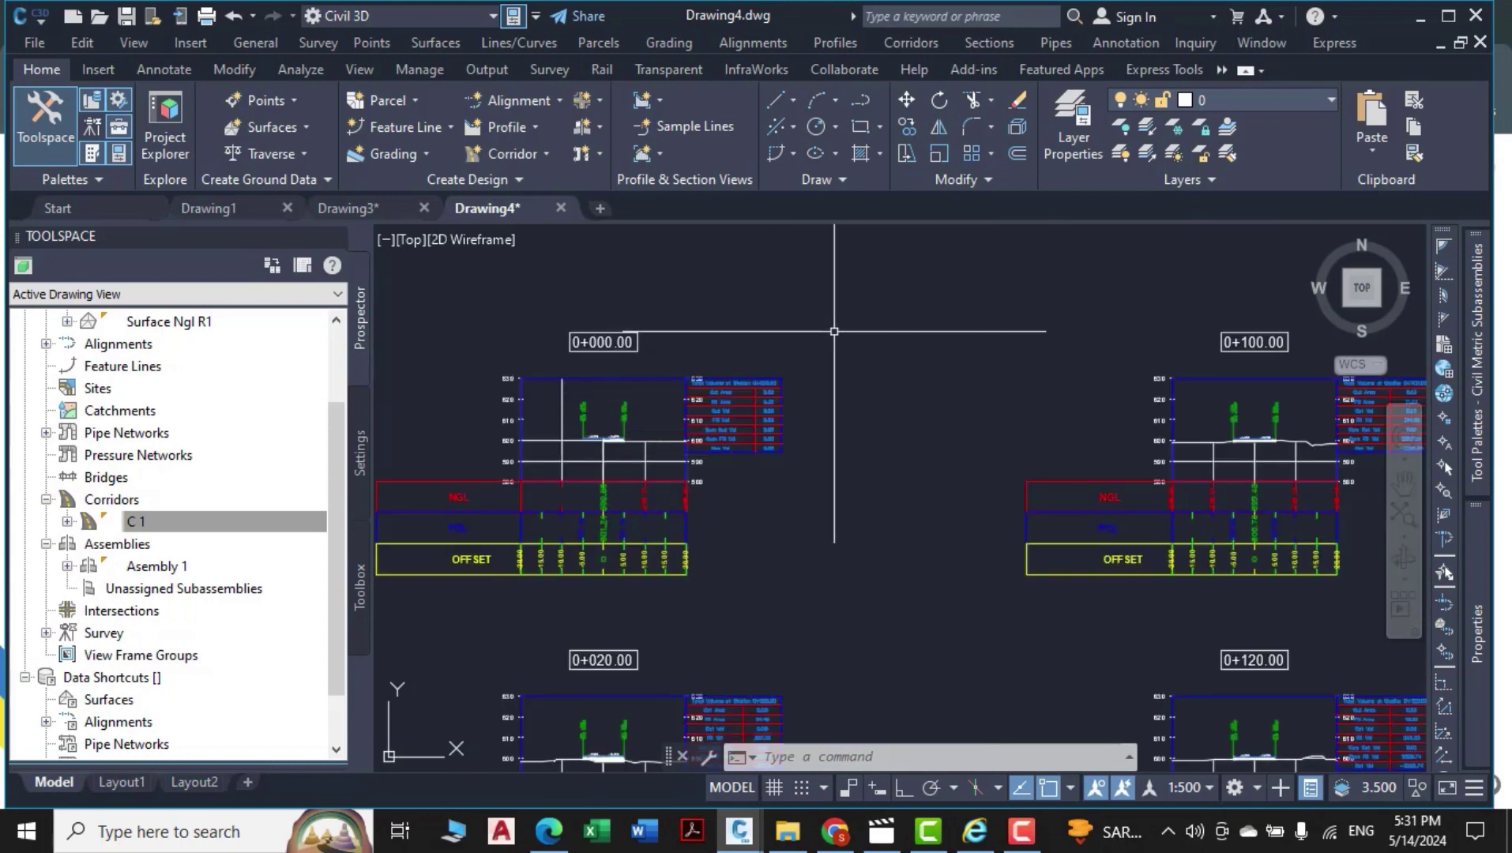
pyautogui.click(830, 345)
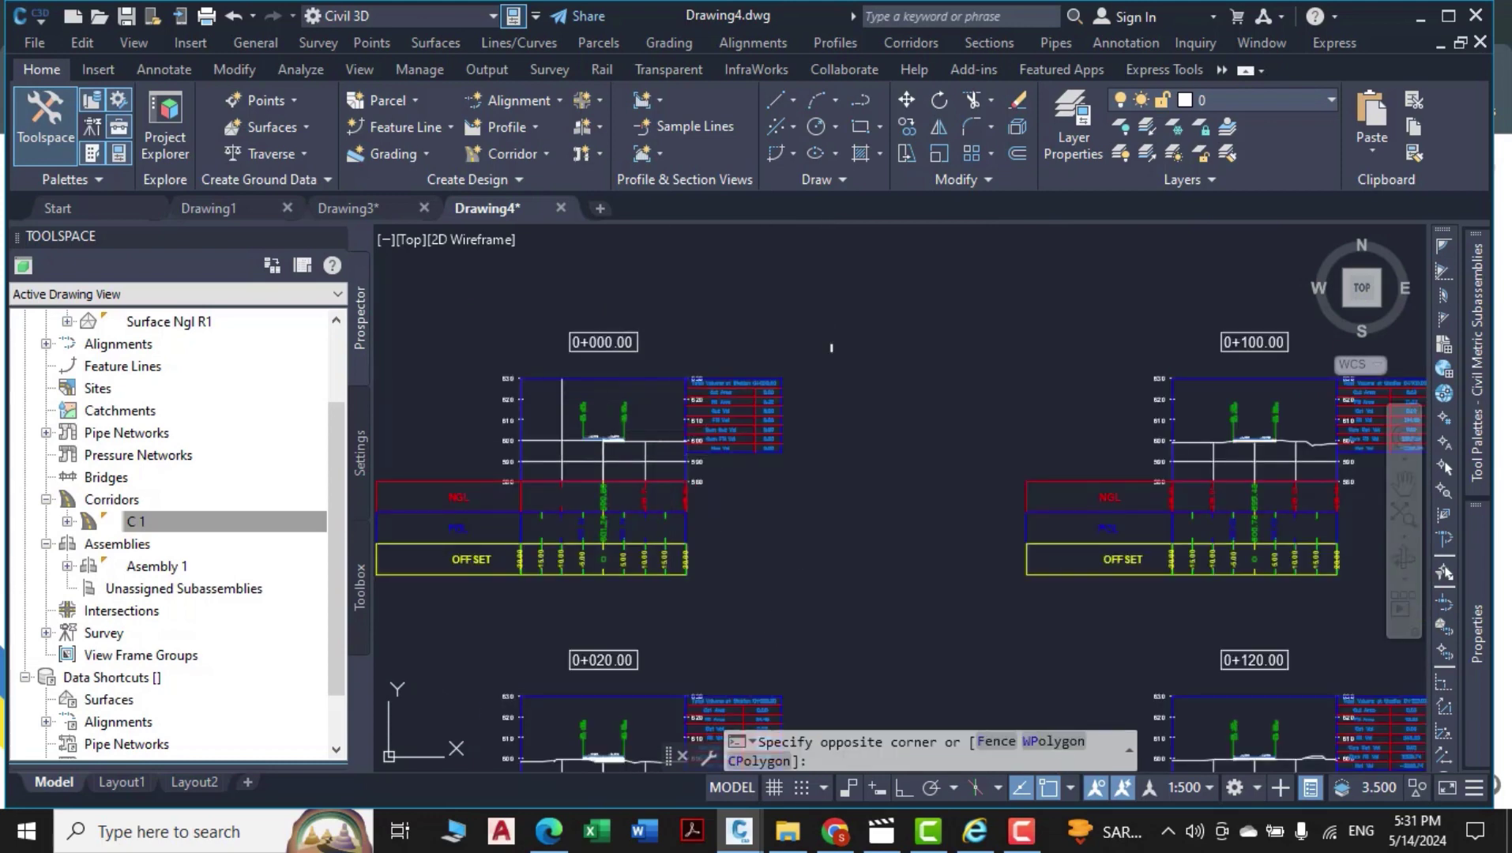
pyautogui.scroll(-10, 830, 348)
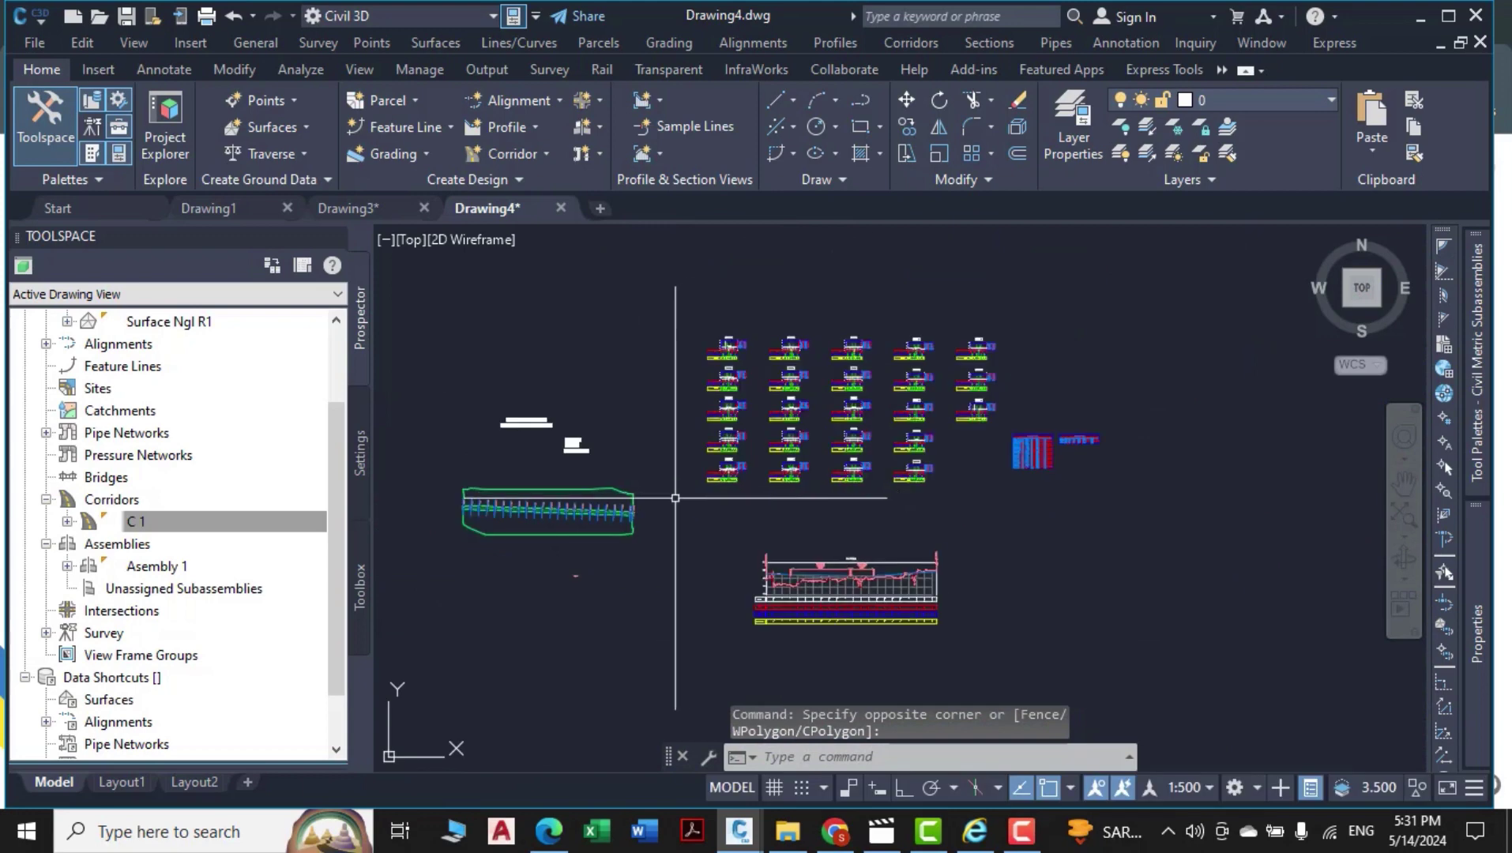
pyautogui.scroll(3, 675, 498)
pyautogui.scroll(-5, 775, 532)
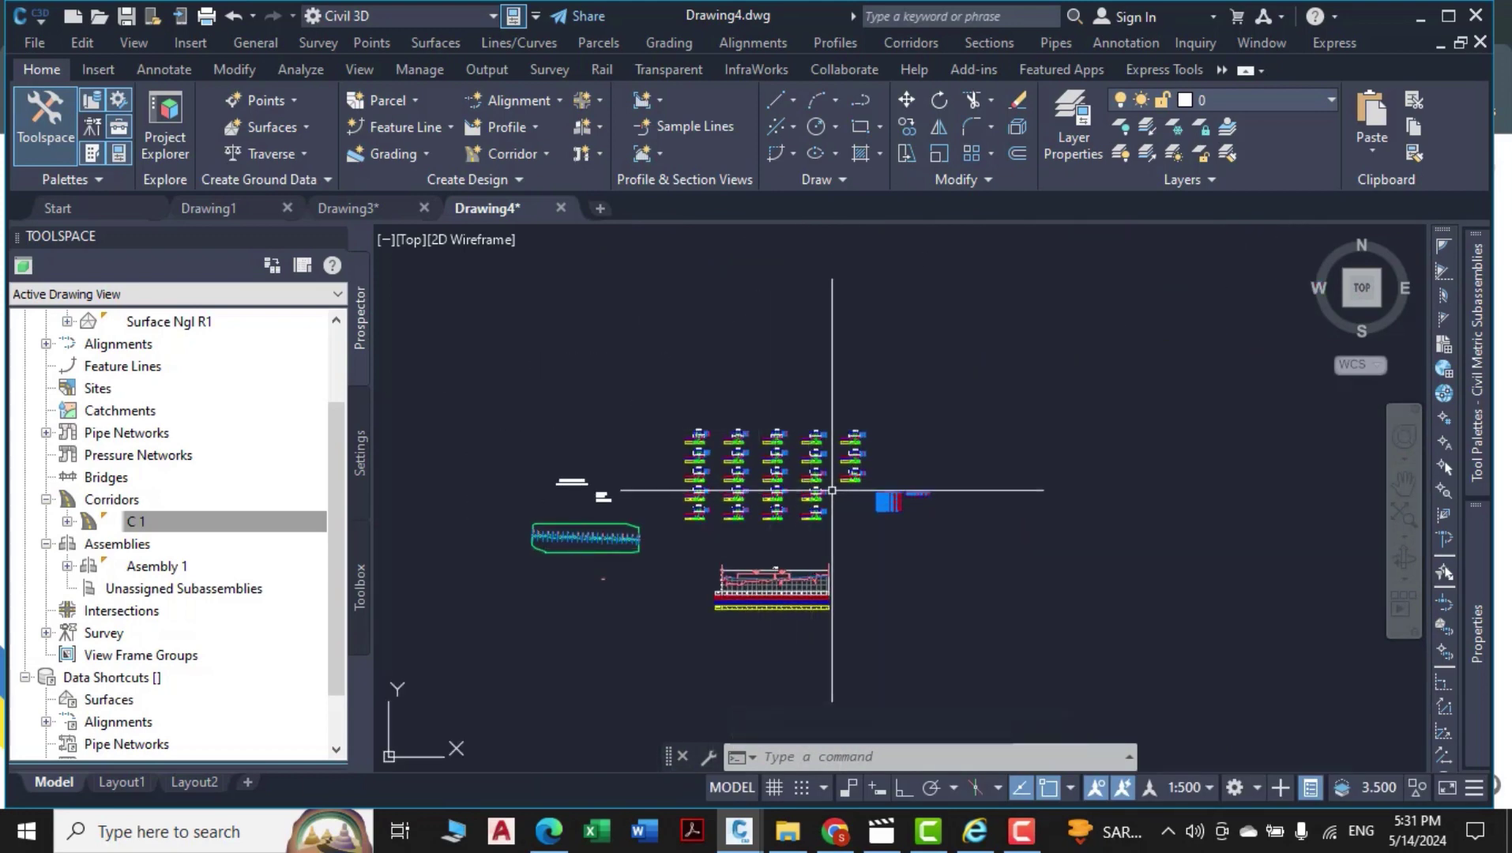
pyautogui.scroll(2, 785, 561)
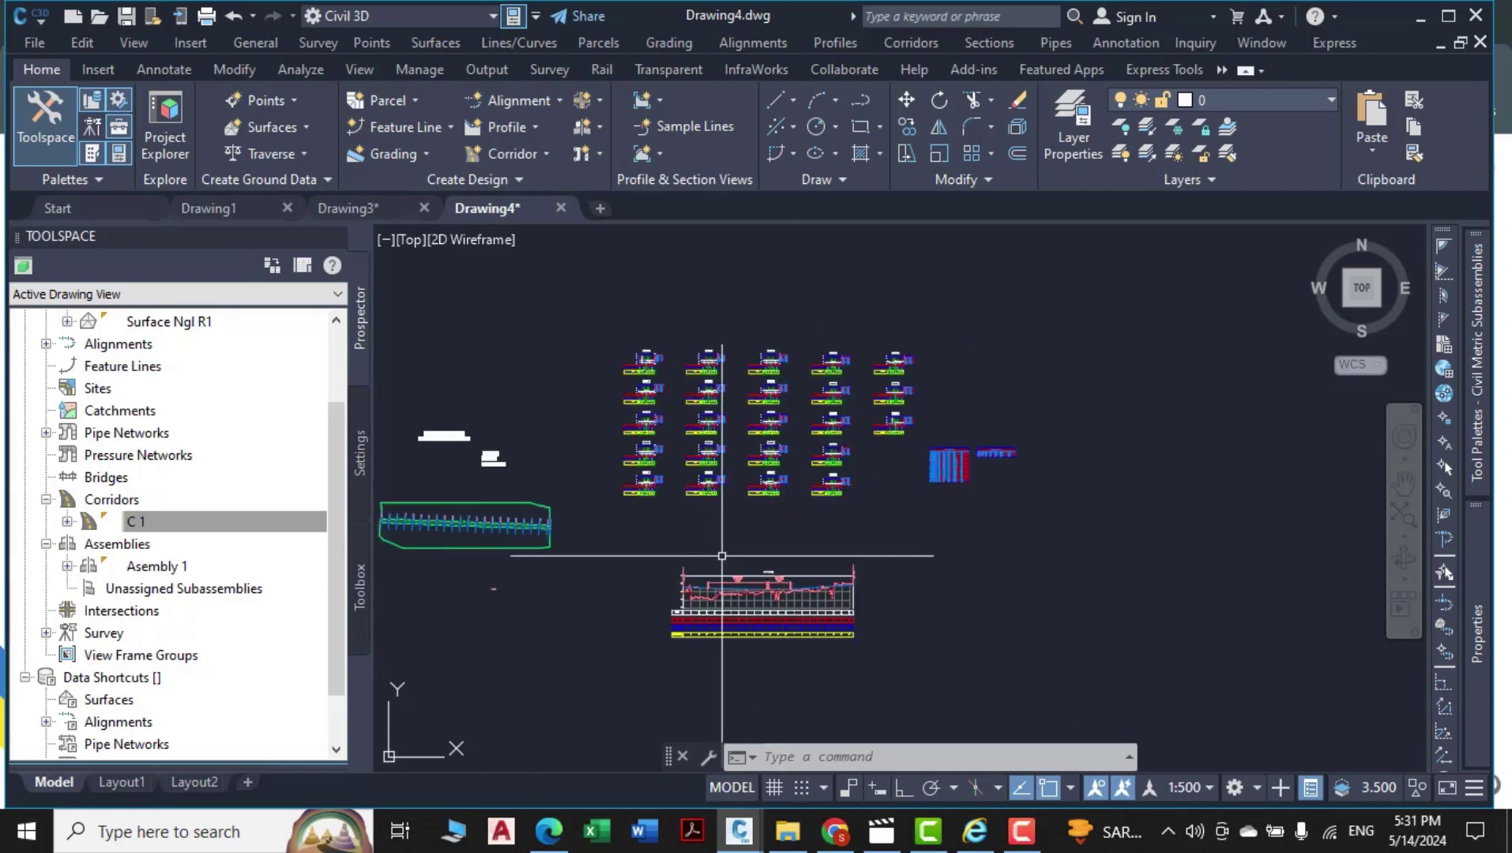
pyautogui.moveTo(714, 561)
pyautogui.mouseDown(button='middle')
pyautogui.moveTo(996, 533)
pyautogui.moveTo(877, 564)
pyautogui.mouseUp(button='middle')
pyautogui.scroll(5, 621, 497)
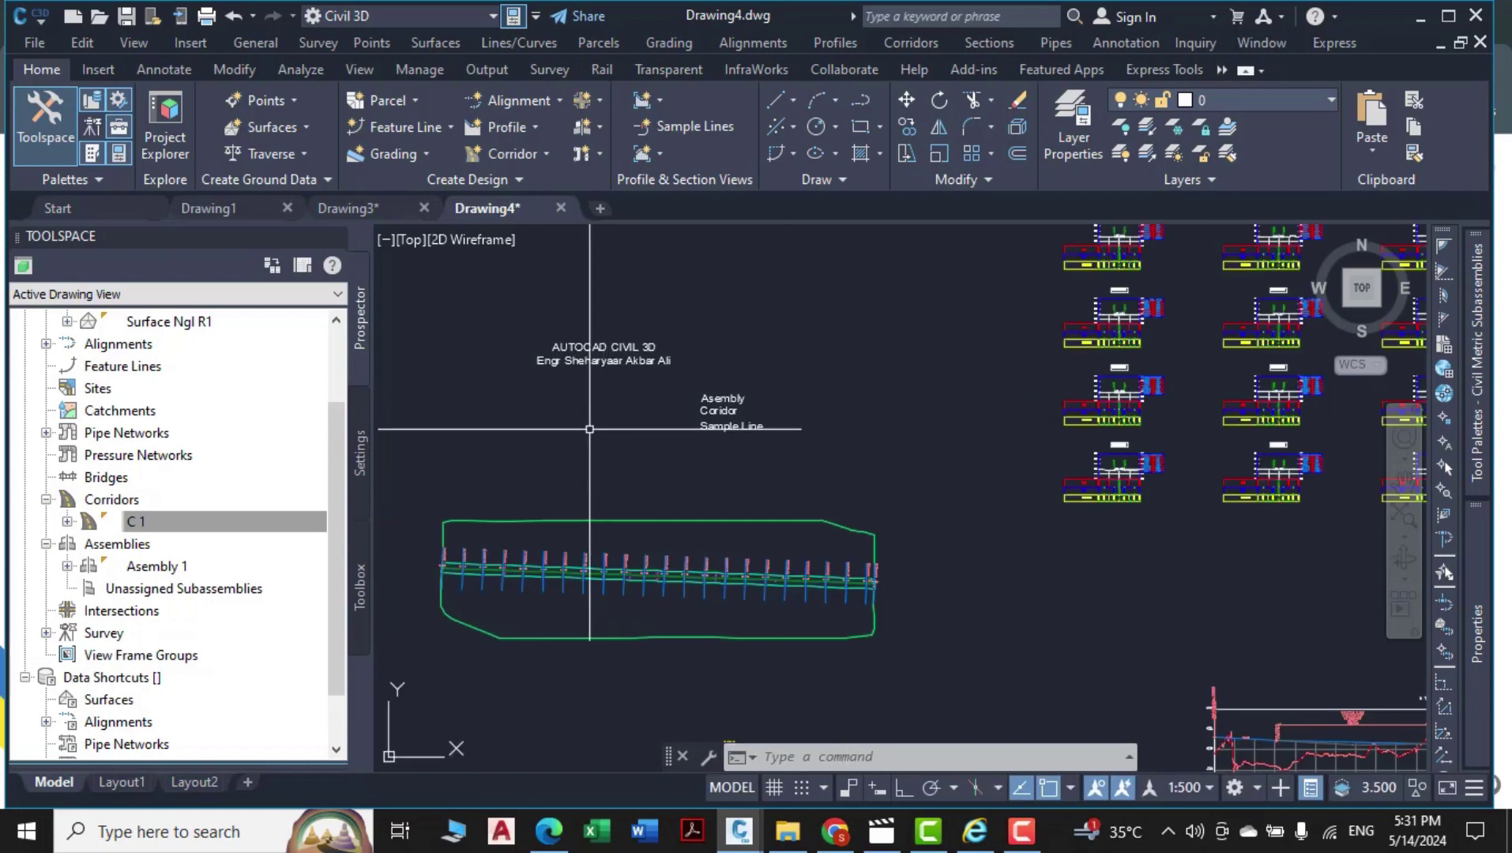
pyautogui.moveTo(687, 494); pyautogui.dragTo(697, 561, button='middle')
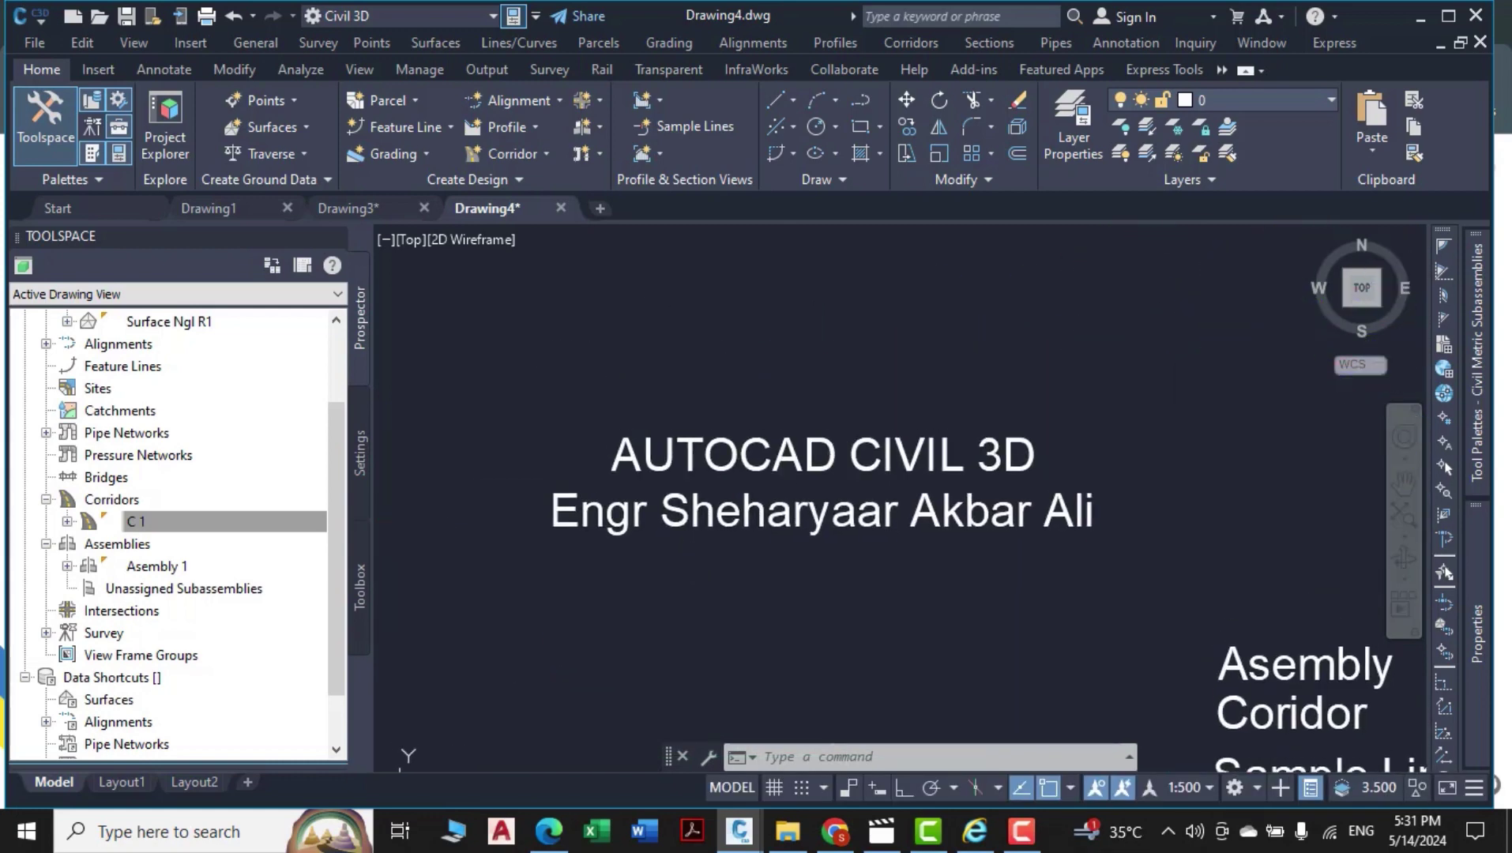